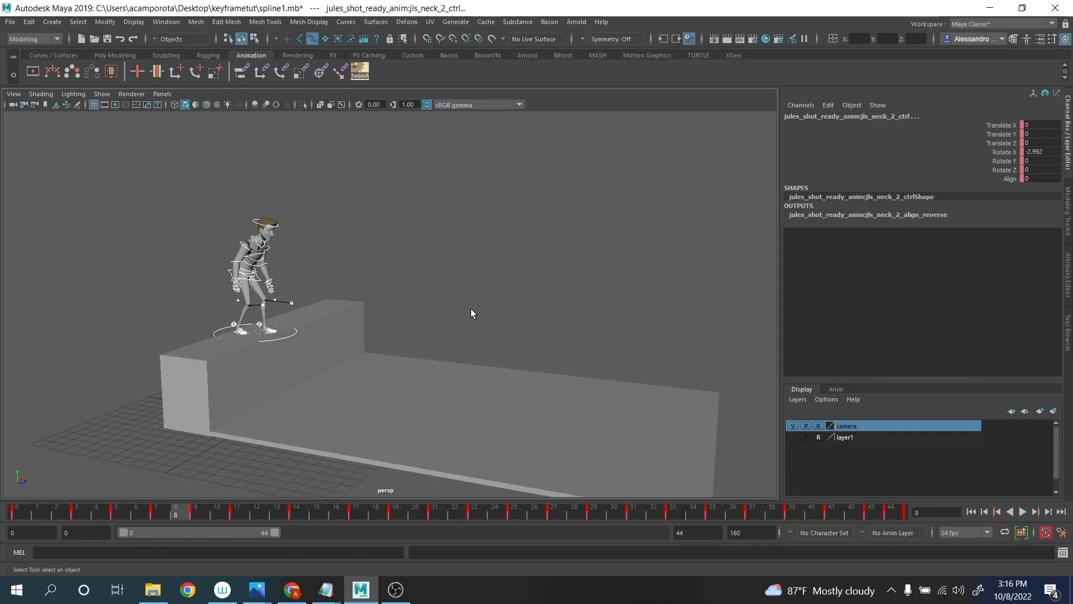
# - Convert all of the character's animation keys from stepped to Auto tangents in the Graph Editor, and close the editor
pyautogui.moveTo(17, 515); pyautogui.dragTo(183, 517)
pyautogui.click(158, 22)
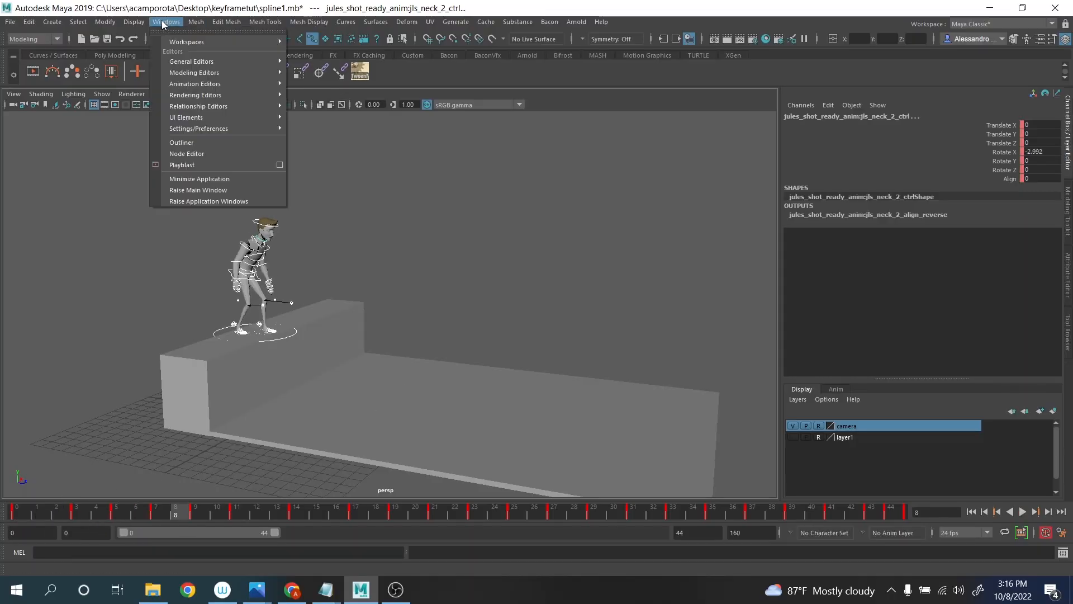
pyautogui.moveTo(224, 86)
pyautogui.click(321, 93)
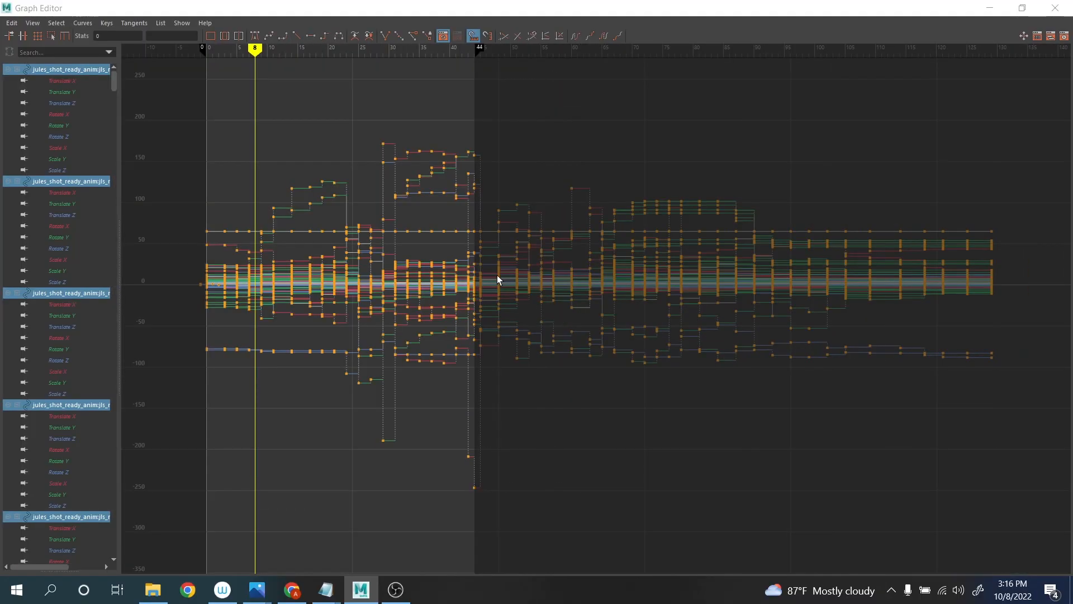
pyautogui.scroll(-3, 326, 232)
pyautogui.keyDown('alt'); pyautogui.keyDown('shift'); pyautogui.moveTo(412, 223); pyautogui.dragTo(385, 217, button='right'); pyautogui.keyUp('shift'); pyautogui.keyUp('alt')
pyautogui.keyDown('alt'); pyautogui.moveTo(252, 162); pyautogui.dragTo(353, 164, button='middle'); pyautogui.keyUp('alt')
pyautogui.scroll(-4, 353, 165)
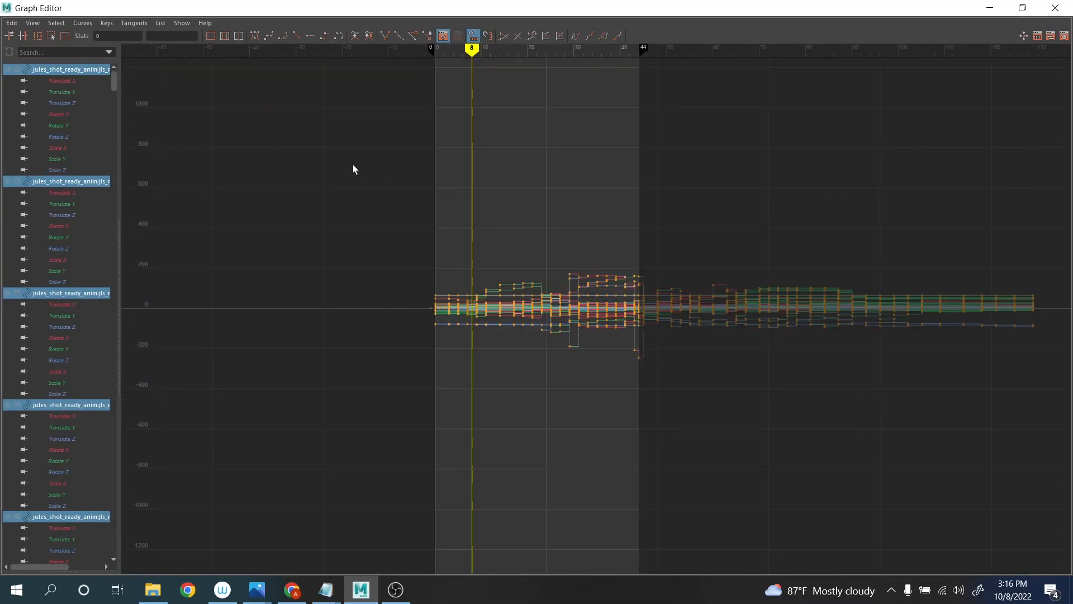
pyautogui.moveTo(614, 327); pyautogui.dragTo(642, 364)
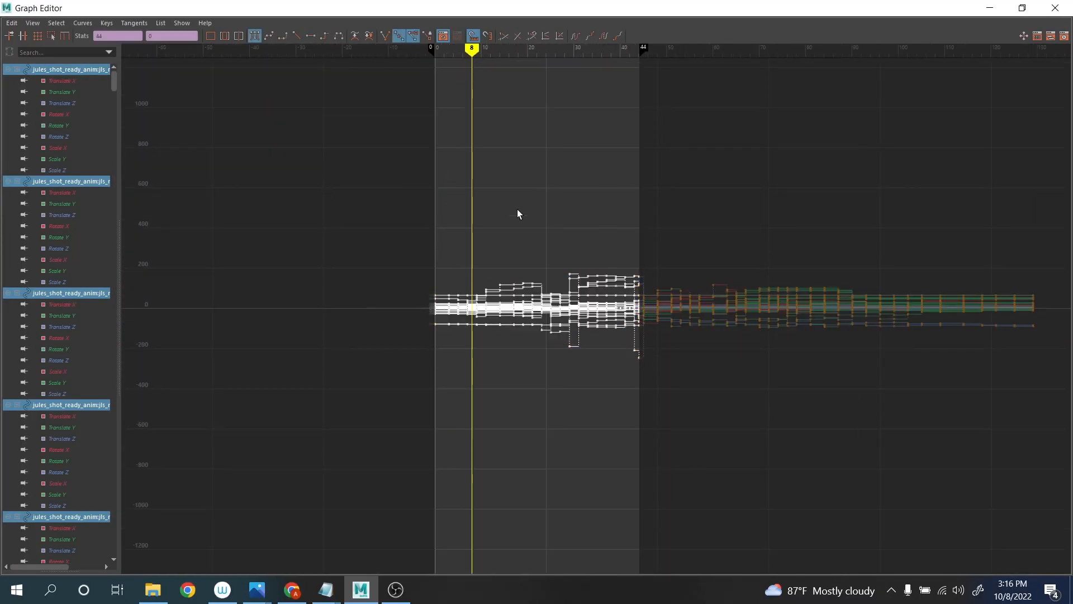
pyautogui.click(254, 35)
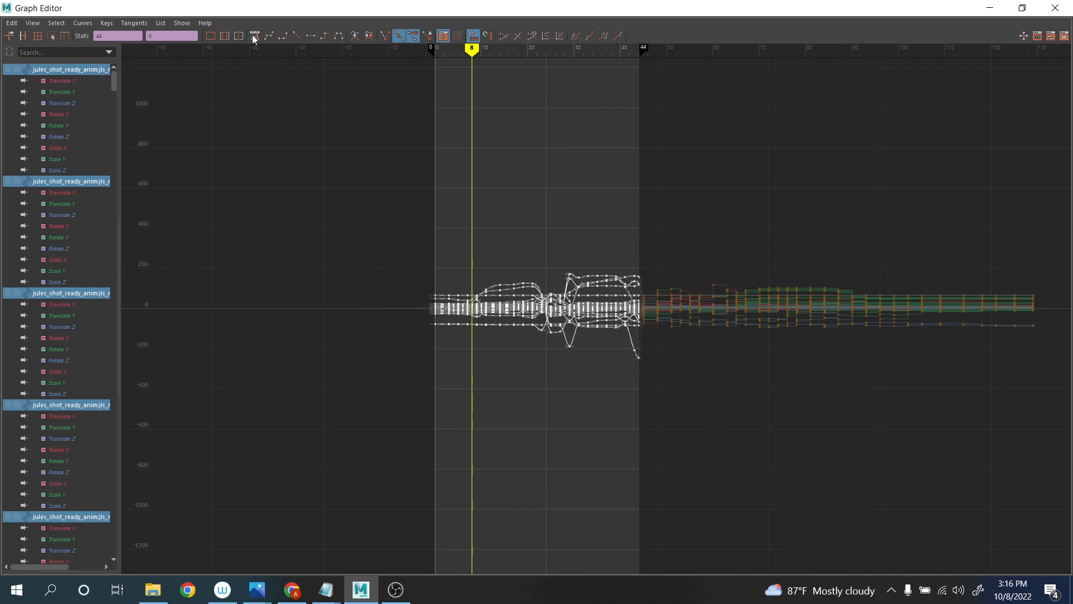
pyautogui.click(1055, 8)
# - Deselect the character's controls and play back the splined animation to review its motion
pyautogui.scroll(2, 400, 264)
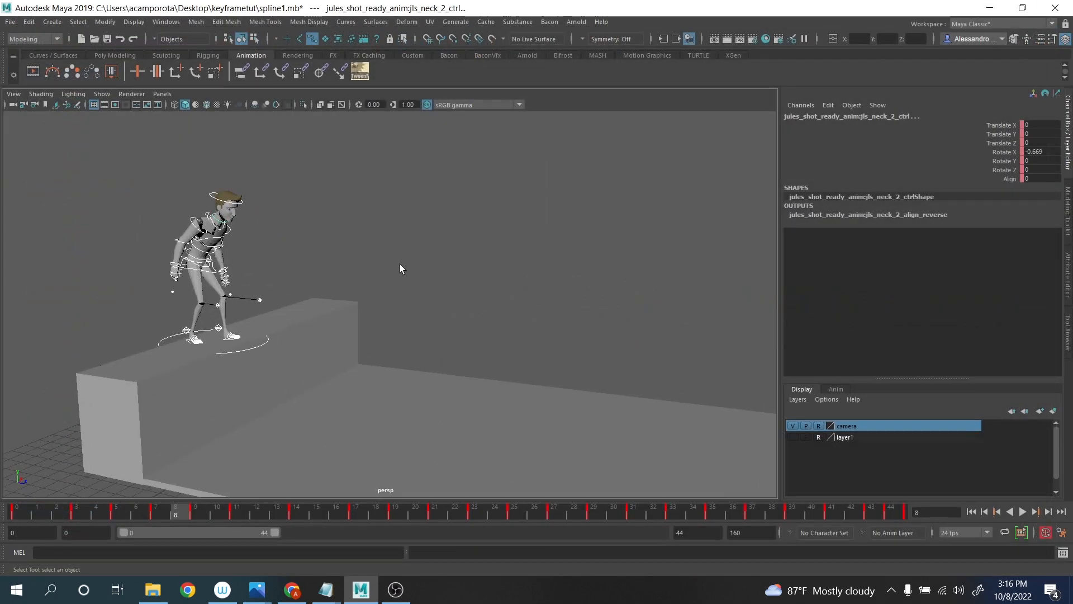
pyautogui.keyDown('alt'); pyautogui.moveTo(400, 264); pyautogui.dragTo(417, 267, button='middle'); pyautogui.keyUp('alt')
pyautogui.scroll(-1, 474, 240)
pyautogui.keyDown('alt'); pyautogui.moveTo(474, 240); pyautogui.dragTo(441, 242, button='middle'); pyautogui.keyUp('alt')
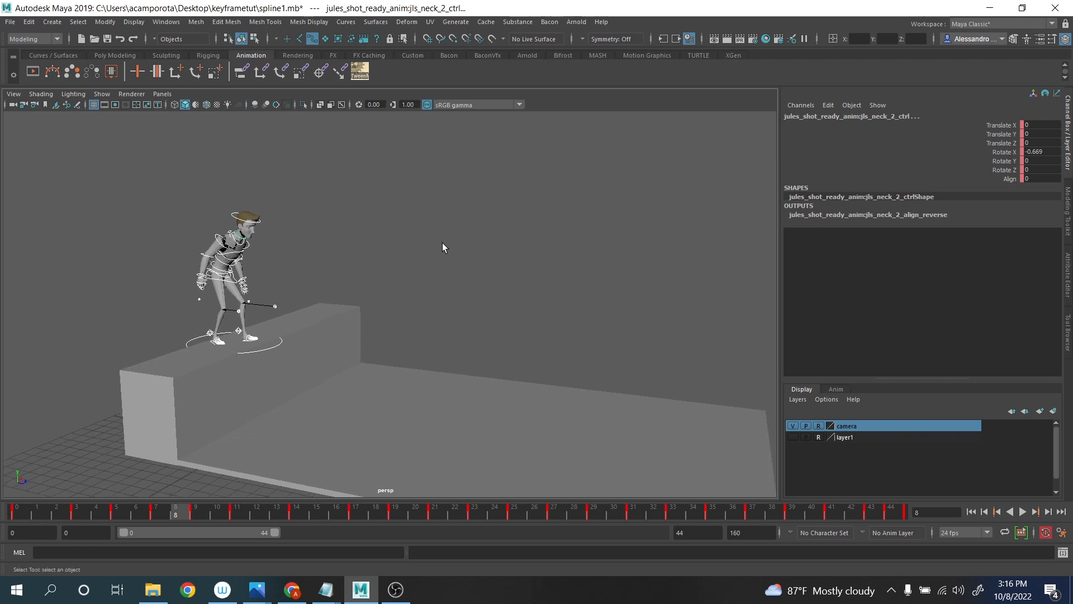
pyautogui.keyDown('alt'); pyautogui.moveTo(545, 262); pyautogui.dragTo(515, 268, button='middle'); pyautogui.keyUp('alt')
pyautogui.scroll(-1, 515, 268)
pyautogui.click(514, 268)
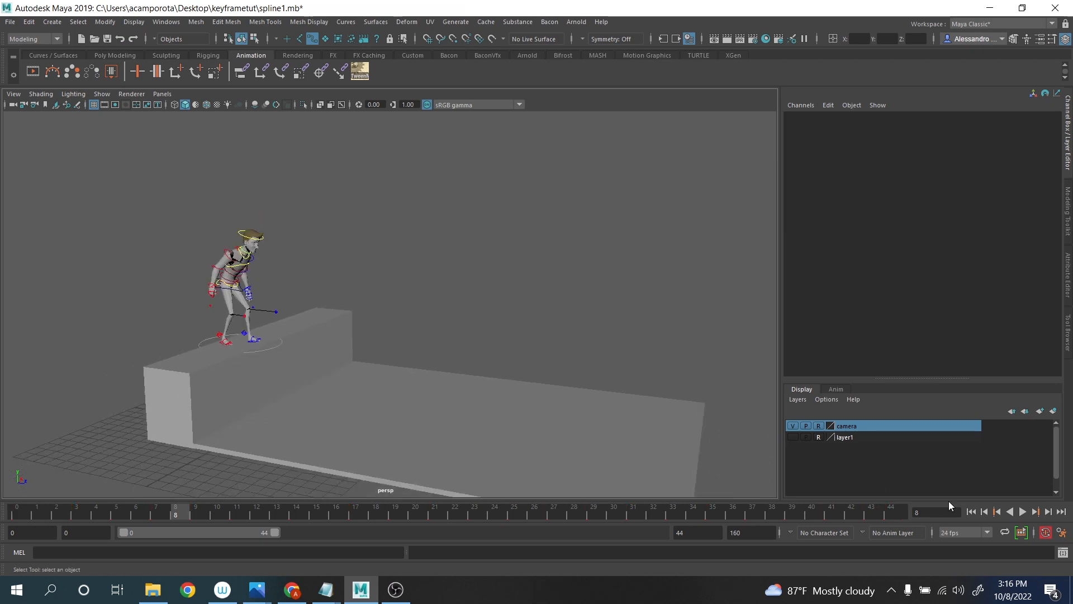
pyautogui.click(1026, 510)
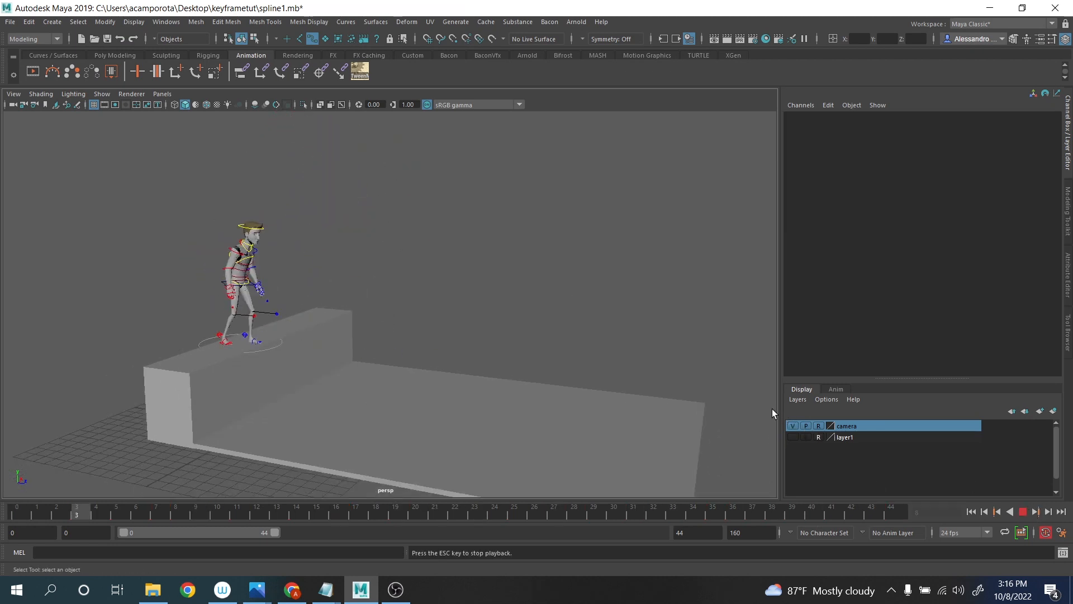
pyautogui.click(1024, 511)
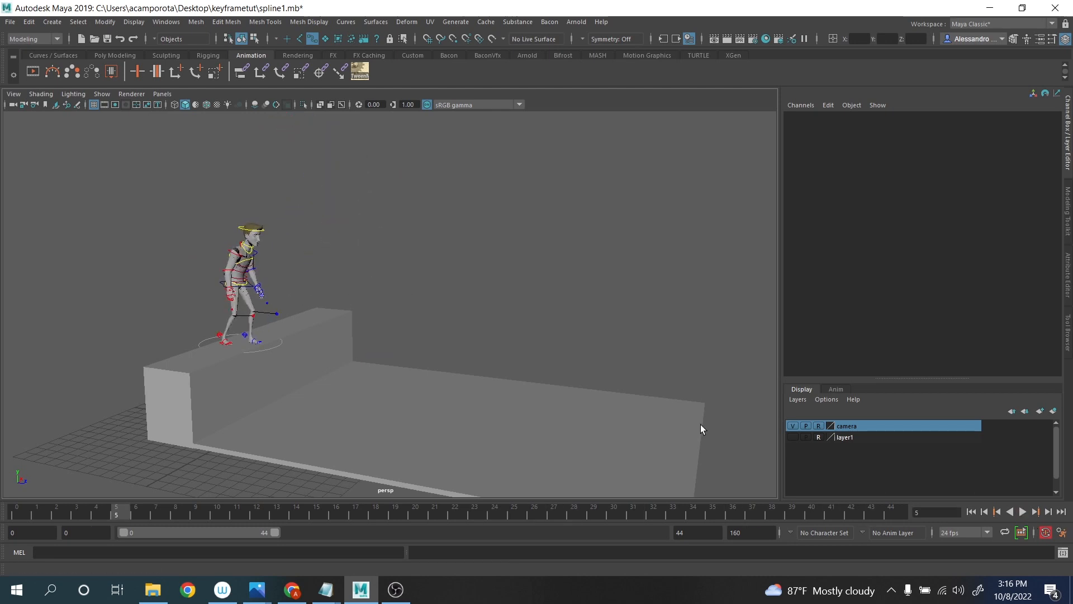
# - Select all of the character's controls and play the opening frames up to frame 9 to check the key timing
pyautogui.moveTo(97, 176); pyautogui.dragTo(394, 373)
pyautogui.keyDown('alt'); pyautogui.moveTo(292, 341); pyautogui.dragTo(305, 342, button='middle'); pyautogui.keyUp('alt')
pyautogui.scroll(1, 290, 318)
pyautogui.click(25, 511)
pyautogui.hotkey('alt', 'v')
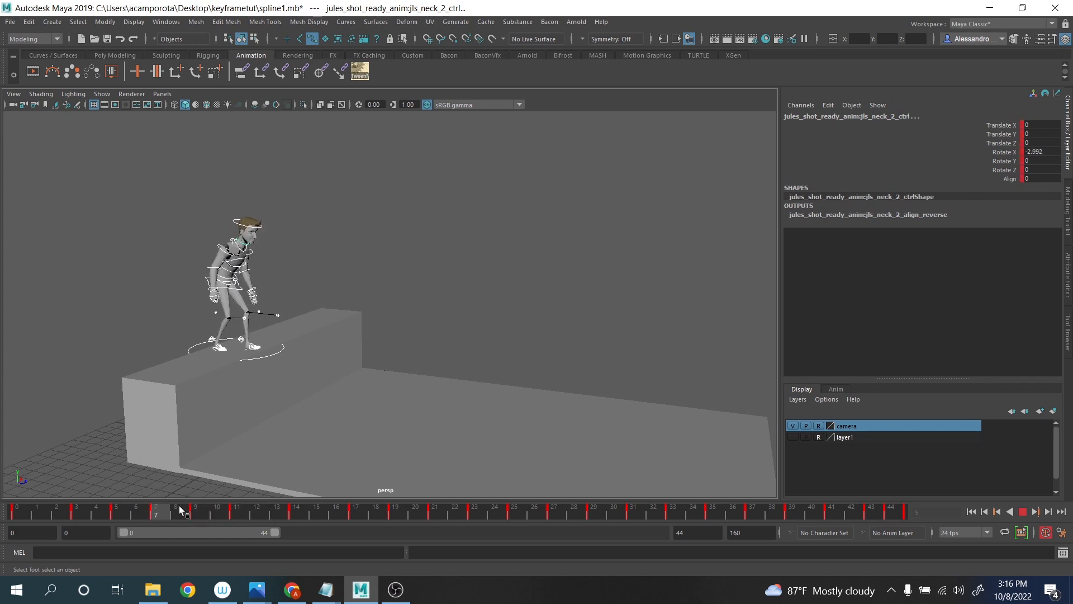
pyautogui.click(200, 514)
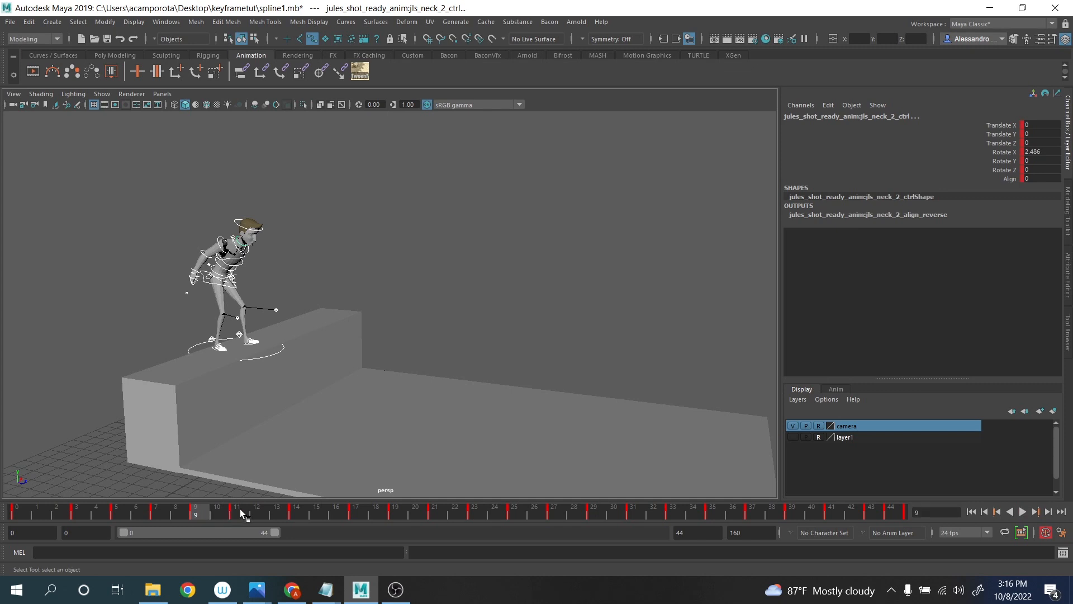
# - Retime the keys, shifting the block between frames 1 and 22 one frame later and the block between frames 24 and 34 one frame earlier
pyautogui.keyDown('shift'); pyautogui.moveTo(241, 511); pyautogui.dragTo(202, 513); pyautogui.keyUp('shift')
pyautogui.moveTo(293, 511); pyautogui.dragTo(480, 524)
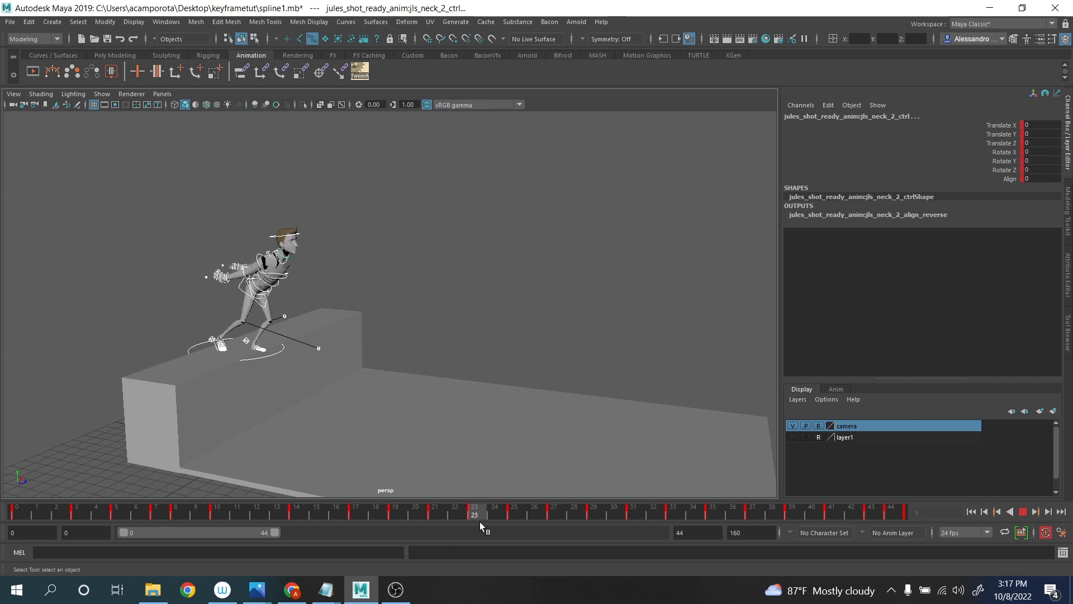
pyautogui.moveTo(479, 521); pyautogui.dragTo(45, 495)
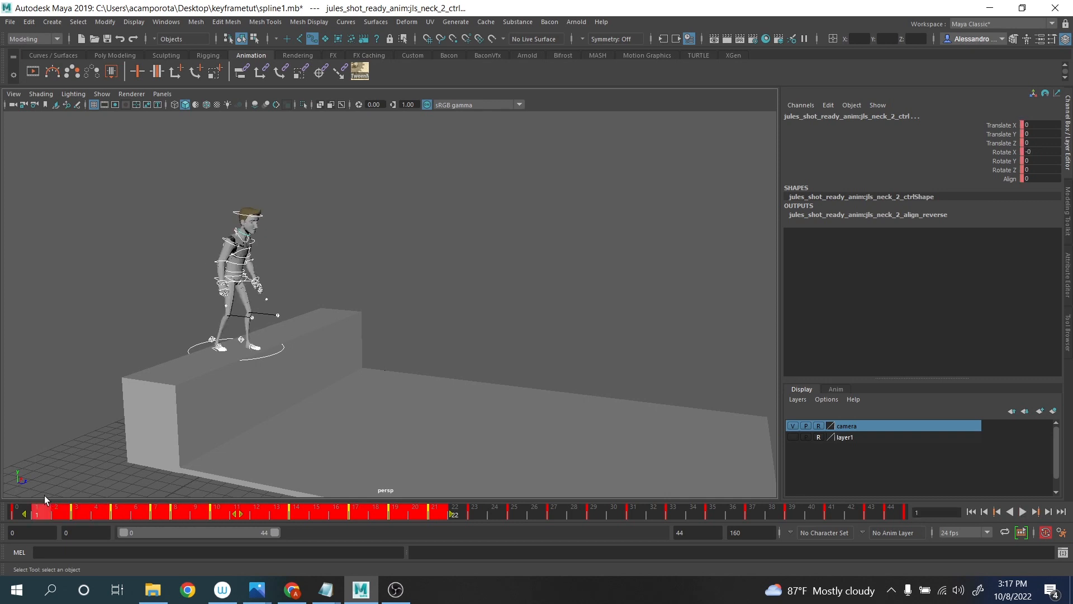
pyautogui.moveTo(243, 511); pyautogui.dragTo(256, 513)
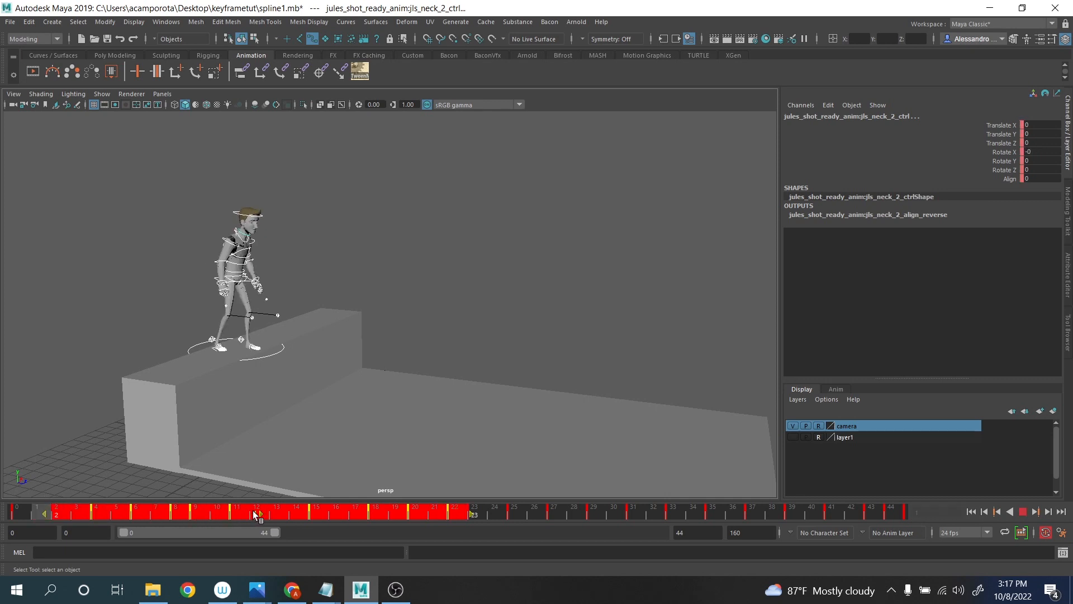
pyautogui.moveTo(515, 513)
pyautogui.mouseDown()
pyautogui.moveTo(458, 509)
pyautogui.moveTo(713, 511)
pyautogui.moveTo(455, 518)
pyautogui.moveTo(501, 514)
pyautogui.mouseUp()
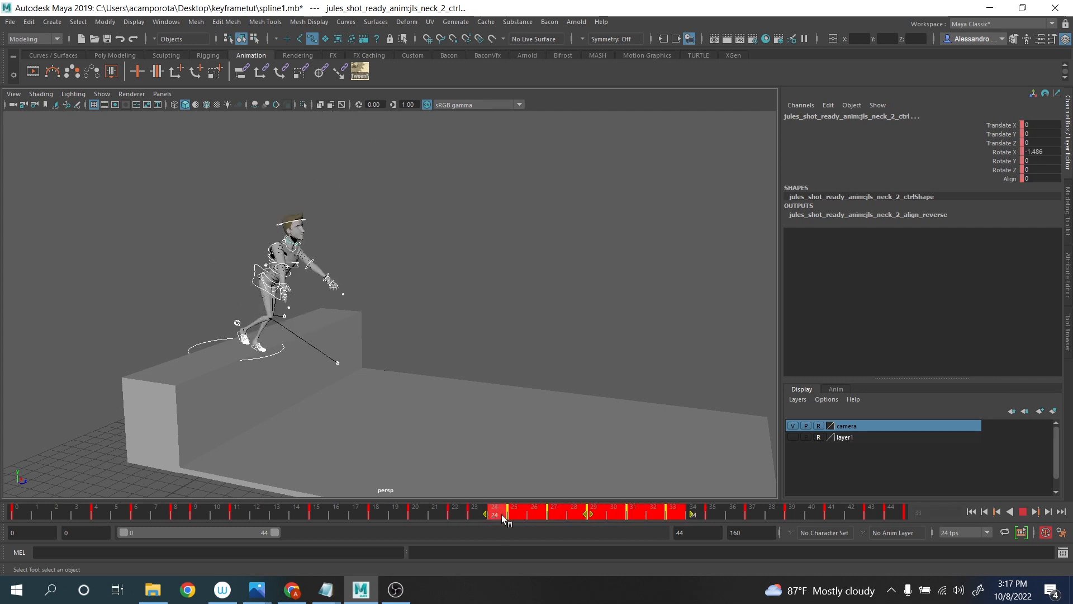
pyautogui.moveTo(569, 510); pyautogui.dragTo(566, 511)
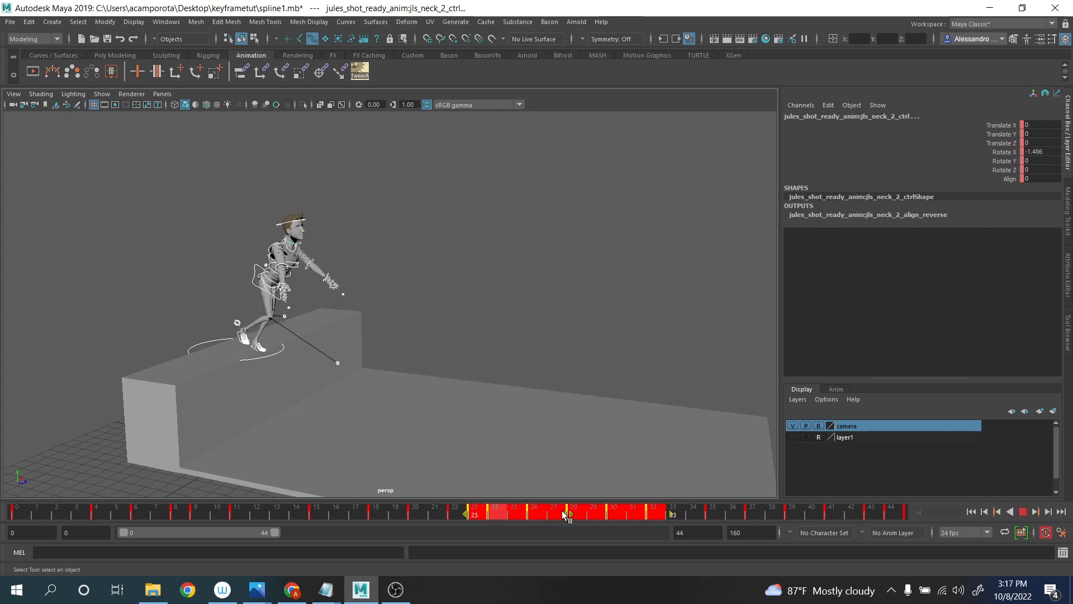
pyautogui.moveTo(390, 515); pyautogui.dragTo(994, 562)
pyautogui.click(1021, 513)
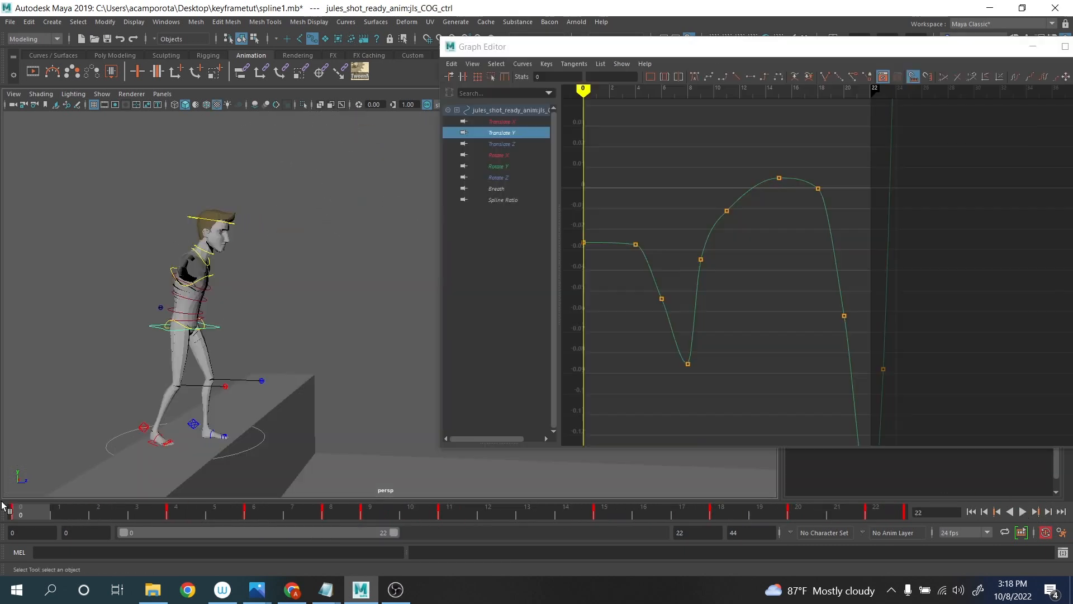
# - Lower the COG control's Translate Y key at frame 4 to about -0.031
pyautogui.click(161, 502)
pyautogui.moveTo(161, 500); pyautogui.dragTo(173, 500)
pyautogui.keyDown('alt'); pyautogui.moveTo(753, 238); pyautogui.dragTo(774, 255, button='middle'); pyautogui.keyUp('alt')
pyautogui.scroll(3, 757, 259)
pyautogui.moveTo(646, 214); pyautogui.dragTo(674, 275)
pyautogui.moveTo(673, 293); pyautogui.dragTo(670, 306, button='middle')
pyautogui.keyDown('alt'); pyautogui.moveTo(728, 330); pyautogui.dragTo(683, 289, button='middle'); pyautogui.keyUp('alt')
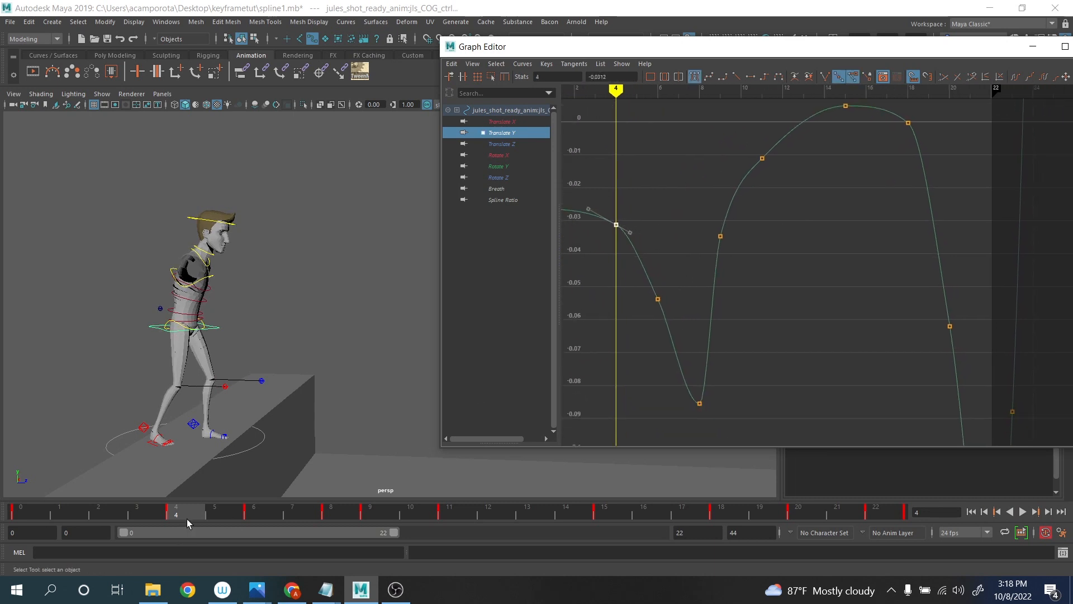
# - Raise the COG control's Translate Y key at frame 6 to about -0.047
pyautogui.moveTo(189, 517); pyautogui.dragTo(263, 520)
pyautogui.moveTo(663, 277); pyautogui.dragTo(642, 320)
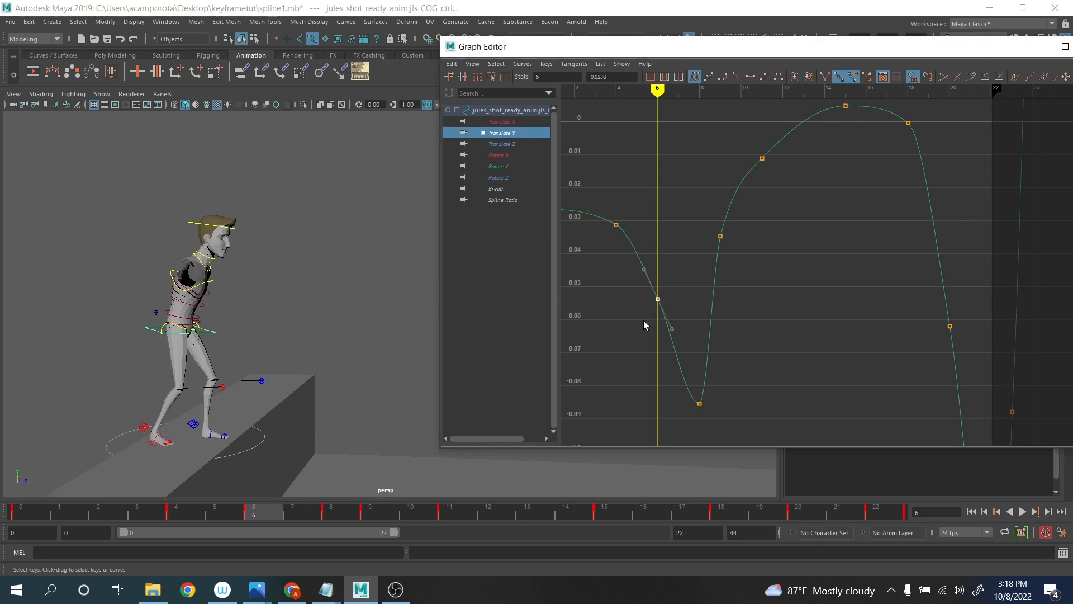
pyautogui.moveTo(642, 321); pyautogui.dragTo(642, 294, button='middle')
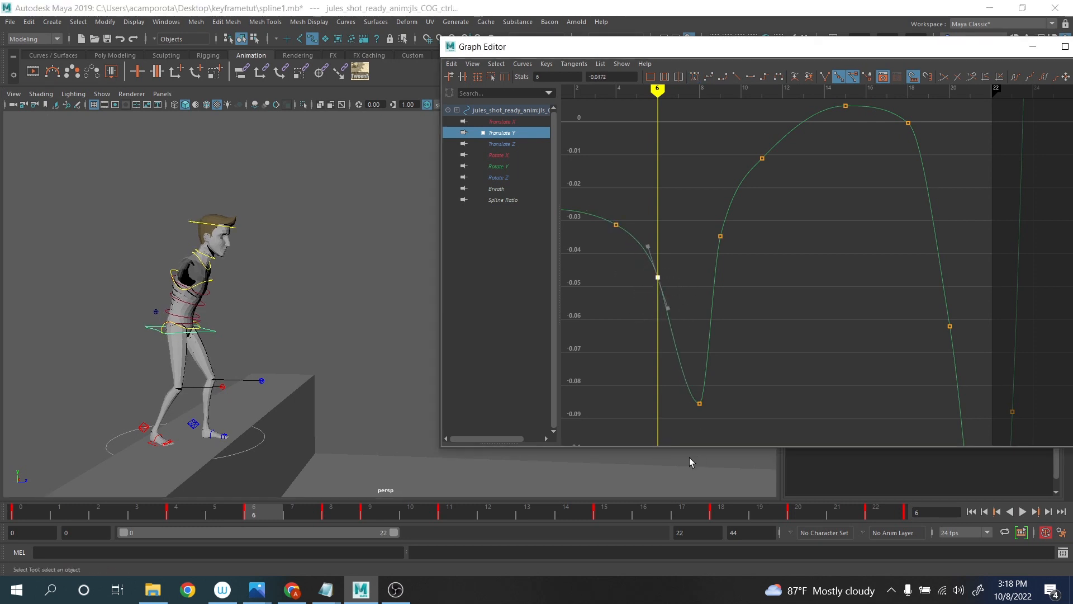
# - Raise the COG's Translate Y key at frame 11 to about -0.006 and lower the frame 18 key to about -0.001
pyautogui.moveTo(276, 513); pyautogui.dragTo(388, 511)
pyautogui.keyDown('alt'); pyautogui.moveTo(766, 255); pyautogui.dragTo(730, 297, button='middle'); pyautogui.keyUp('alt')
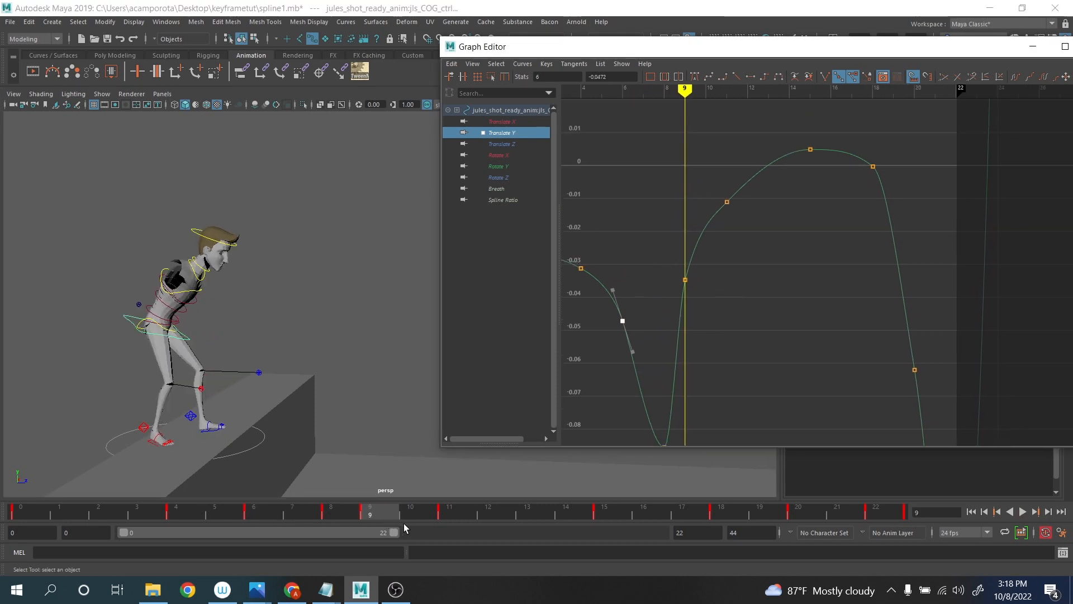
pyautogui.moveTo(404, 519); pyautogui.dragTo(458, 516)
pyautogui.moveTo(688, 154); pyautogui.dragTo(737, 236)
pyautogui.moveTo(737, 236); pyautogui.dragTo(681, 245, button='middle')
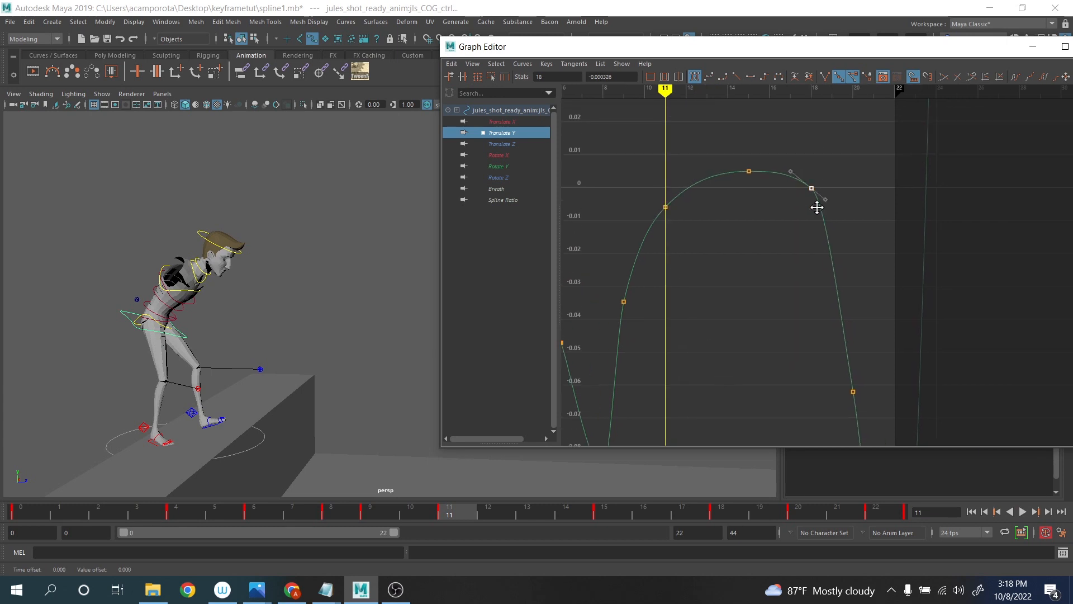
pyautogui.moveTo(816, 207); pyautogui.dragTo(816, 210, button='middle')
# - Raise the COG's Translate Y key at frame 20 to about -0.054 and check the pose through frame 22
pyautogui.moveTo(501, 511)
pyautogui.mouseDown()
pyautogui.moveTo(763, 513)
pyautogui.moveTo(795, 542)
pyautogui.mouseUp()
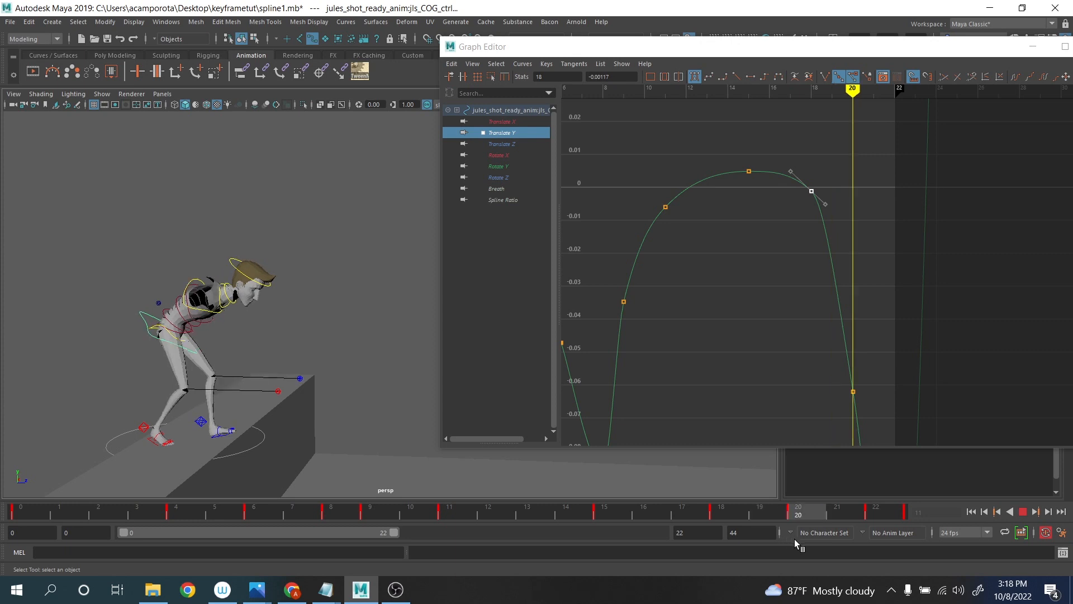
pyautogui.scroll(-6, 810, 334)
pyautogui.keyDown('alt'); pyautogui.moveTo(796, 335); pyautogui.dragTo(759, 283, button='middle'); pyautogui.keyUp('alt')
pyautogui.moveTo(759, 283)
pyautogui.keyDown('alt'); pyautogui.keyDown('shift'); pyautogui.mouseDown(button='right')
pyautogui.moveTo(802, 291)
pyautogui.moveTo(785, 298)
pyautogui.mouseUp(button='right'); pyautogui.keyUp('shift'); pyautogui.keyUp('alt')
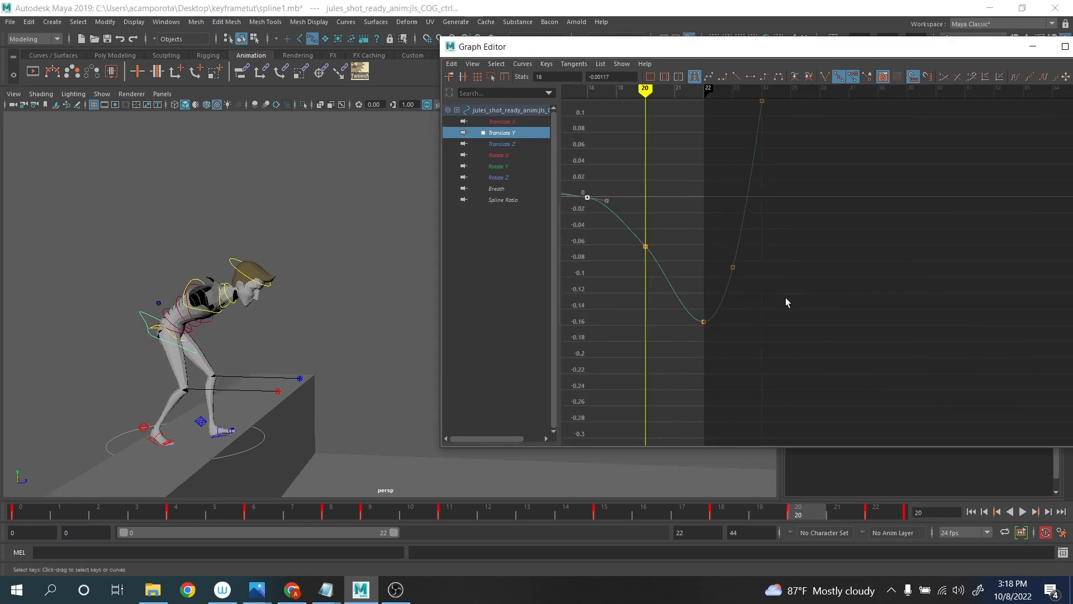
pyautogui.keyDown('alt'); pyautogui.moveTo(677, 261); pyautogui.dragTo(801, 293, button='middle'); pyautogui.keyUp('alt')
pyautogui.moveTo(797, 261); pyautogui.dragTo(743, 314)
pyautogui.moveTo(745, 314); pyautogui.dragTo(771, 324, button='middle')
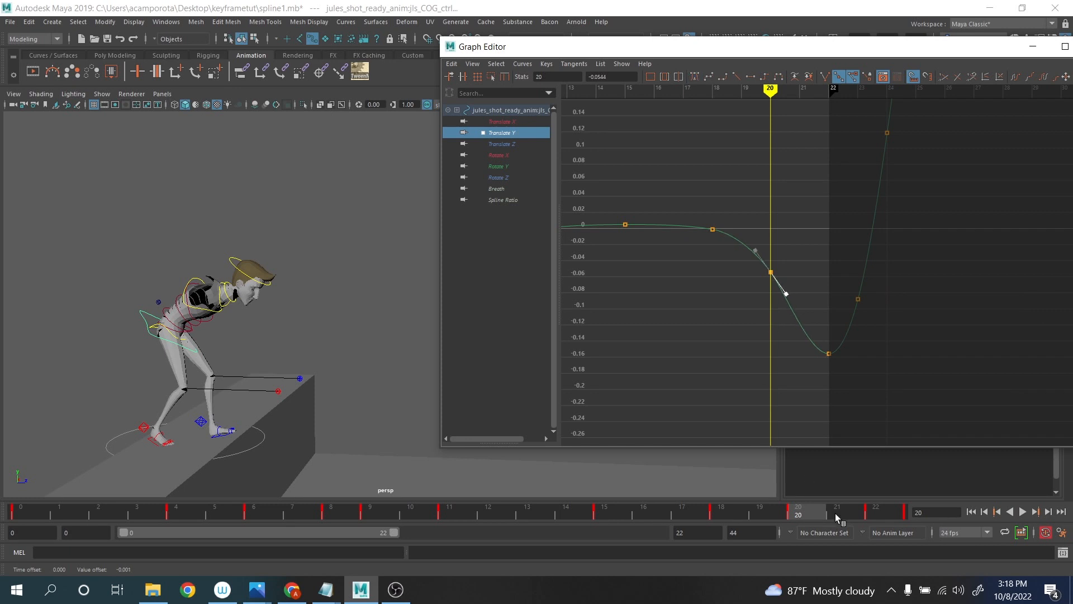
pyautogui.moveTo(836, 517)
pyautogui.mouseDown()
pyautogui.moveTo(891, 510)
pyautogui.moveTo(834, 508)
pyautogui.moveTo(891, 511)
pyautogui.mouseUp()
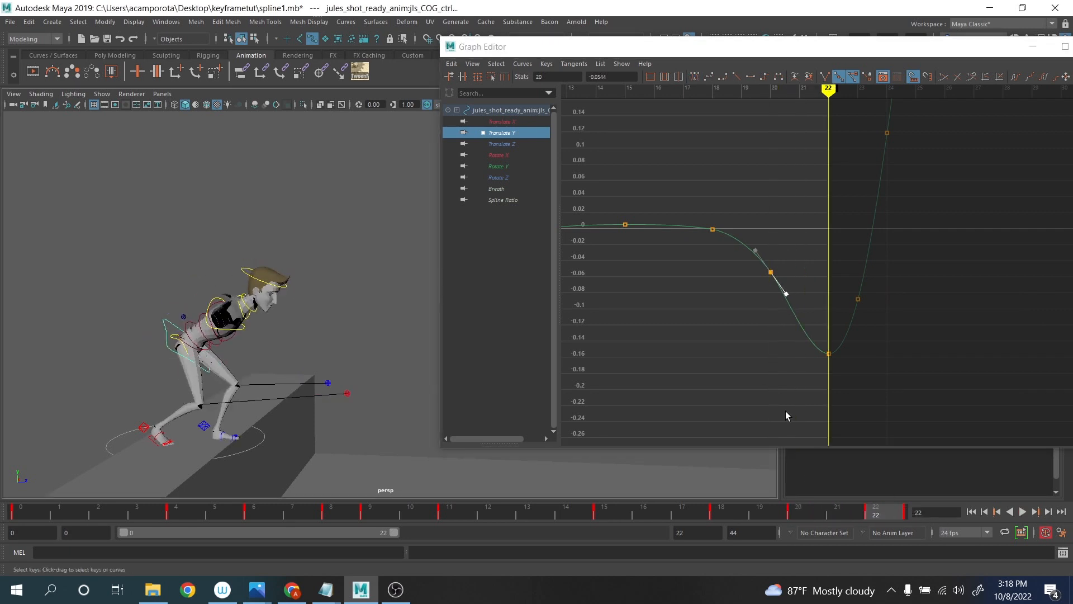
# - Isolate the COG's Translate Z curve and delete its keys at frames 15 and 20
pyautogui.click(507, 145)
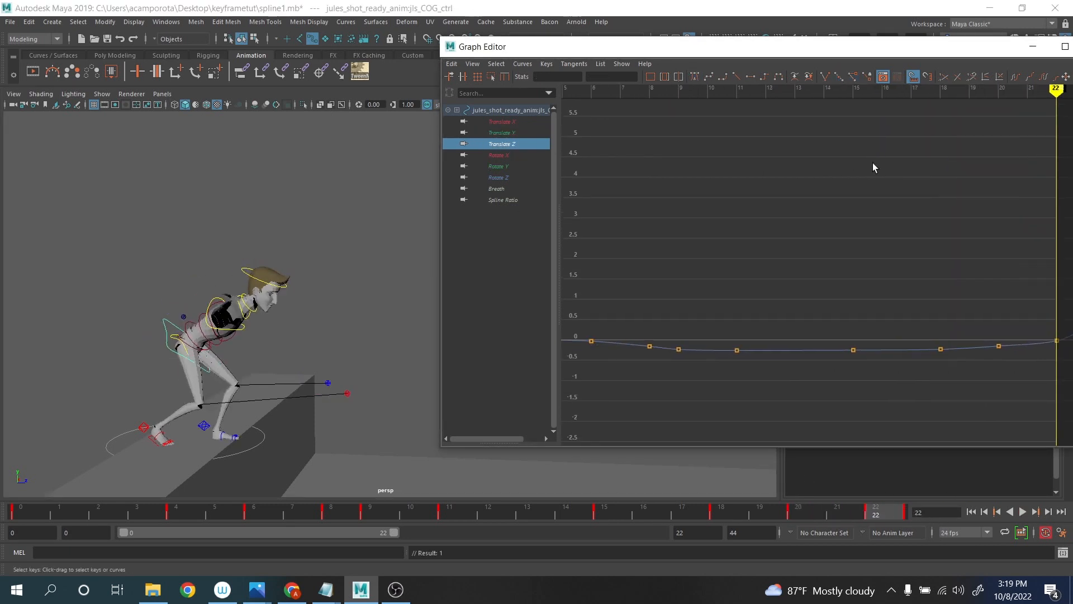
pyautogui.press('f')
pyautogui.keyDown('alt'); pyautogui.moveTo(779, 266); pyautogui.dragTo(775, 216, button='middle'); pyautogui.keyUp('alt')
pyautogui.keyDown('alt'); pyautogui.moveTo(776, 216); pyautogui.dragTo(743, 257, button='right'); pyautogui.keyUp('alt')
pyautogui.keyDown('alt'); pyautogui.moveTo(741, 261); pyautogui.dragTo(719, 211, button='middle'); pyautogui.keyUp('alt')
pyautogui.keyDown('alt'); pyautogui.keyDown('shift'); pyautogui.moveTo(719, 211); pyautogui.dragTo(733, 226, button='right'); pyautogui.keyUp('shift'); pyautogui.keyUp('alt')
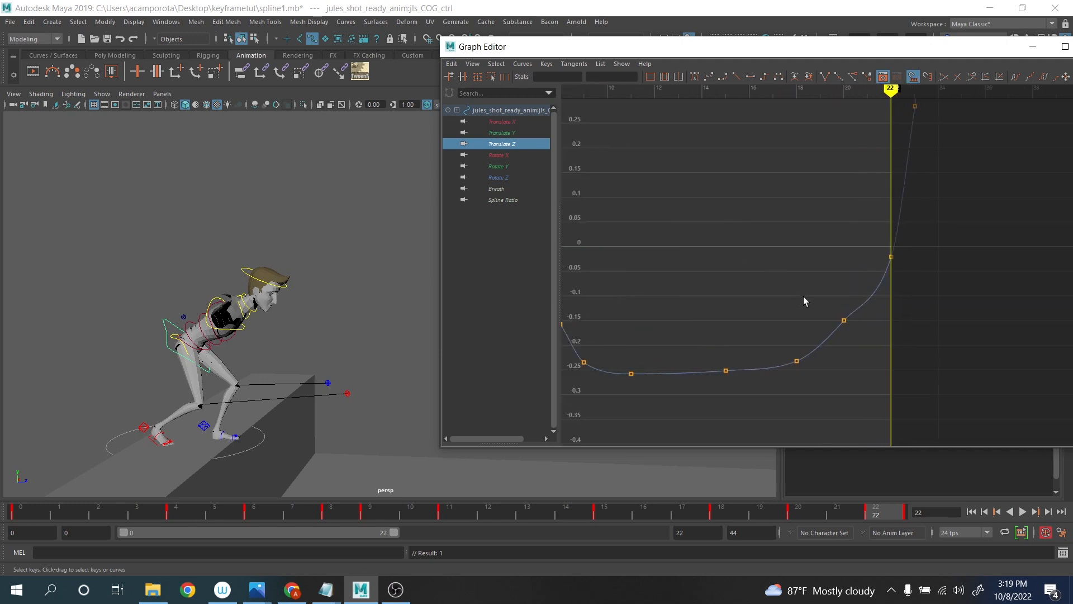
pyautogui.moveTo(816, 297); pyautogui.dragTo(884, 340)
pyautogui.press('Delete')
# - Raise the Translate Z key at frame 9 to about -0.231 and delete the key at frame 8
pyautogui.keyDown('alt'); pyautogui.moveTo(615, 319); pyautogui.dragTo(746, 297, button='middle'); pyautogui.keyUp('alt')
pyautogui.click(713, 348)
pyautogui.moveTo(698, 373); pyautogui.dragTo(695, 369, button='middle')
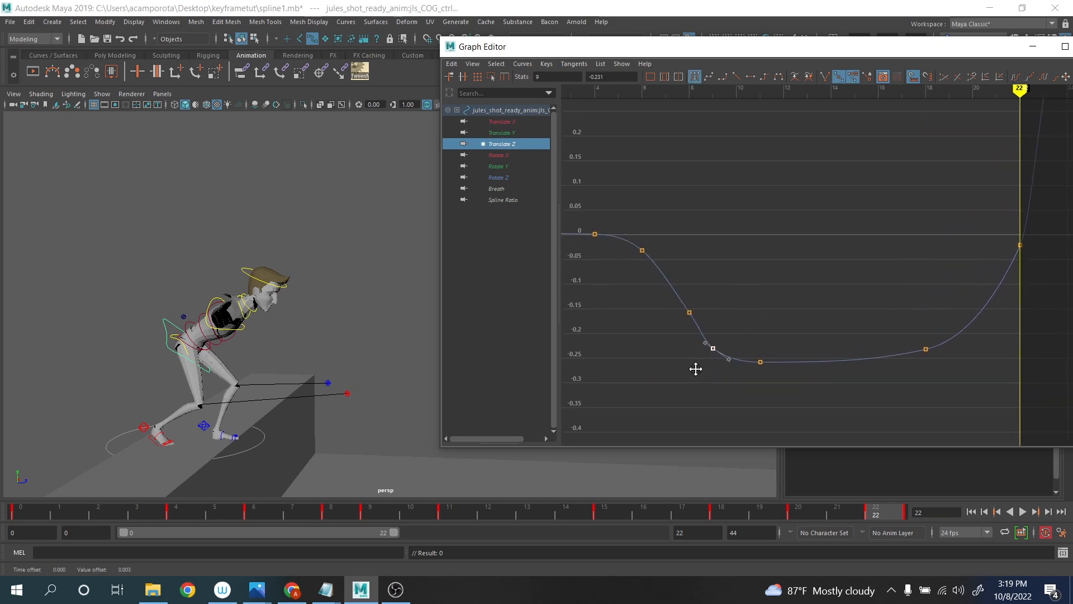
pyautogui.moveTo(716, 289); pyautogui.dragTo(671, 320)
pyautogui.press('Delete')
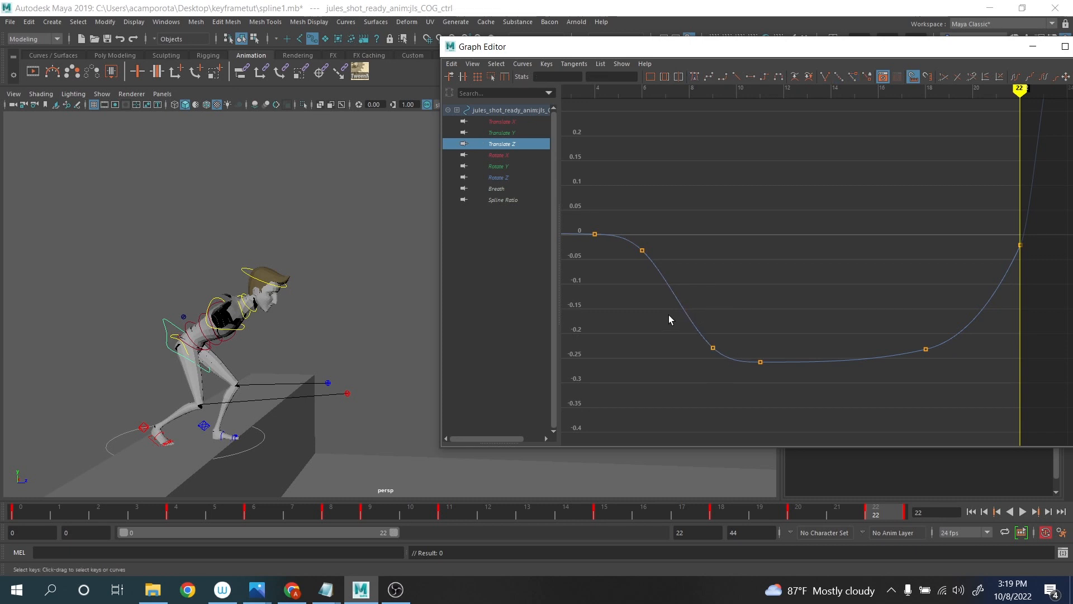
# - Lower the Translate Z keys at frames 4 and 6 slightly and delete the frame 4 key
pyautogui.keyDown('alt'); pyautogui.moveTo(658, 254); pyautogui.dragTo(745, 249, button='middle'); pyautogui.keyUp('alt')
pyautogui.moveTo(842, 317); pyautogui.dragTo(843, 316)
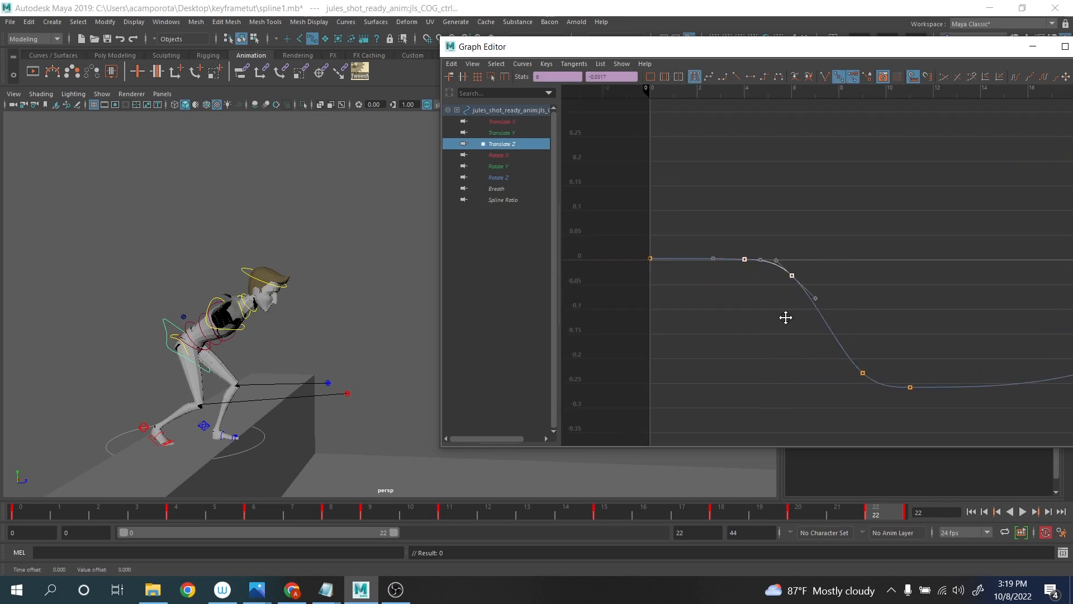
pyautogui.click(759, 304)
pyautogui.keyDown('alt'); pyautogui.moveTo(759, 304); pyautogui.dragTo(724, 257, button='right'); pyautogui.keyUp('alt')
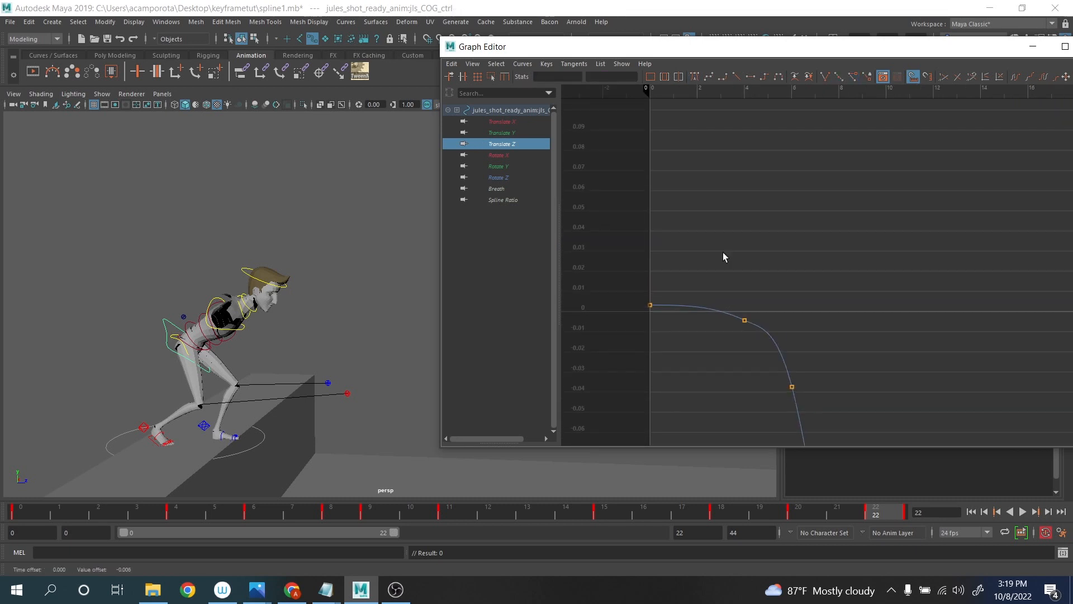
pyautogui.moveTo(765, 337); pyautogui.dragTo(765, 336)
pyautogui.press('Delete')
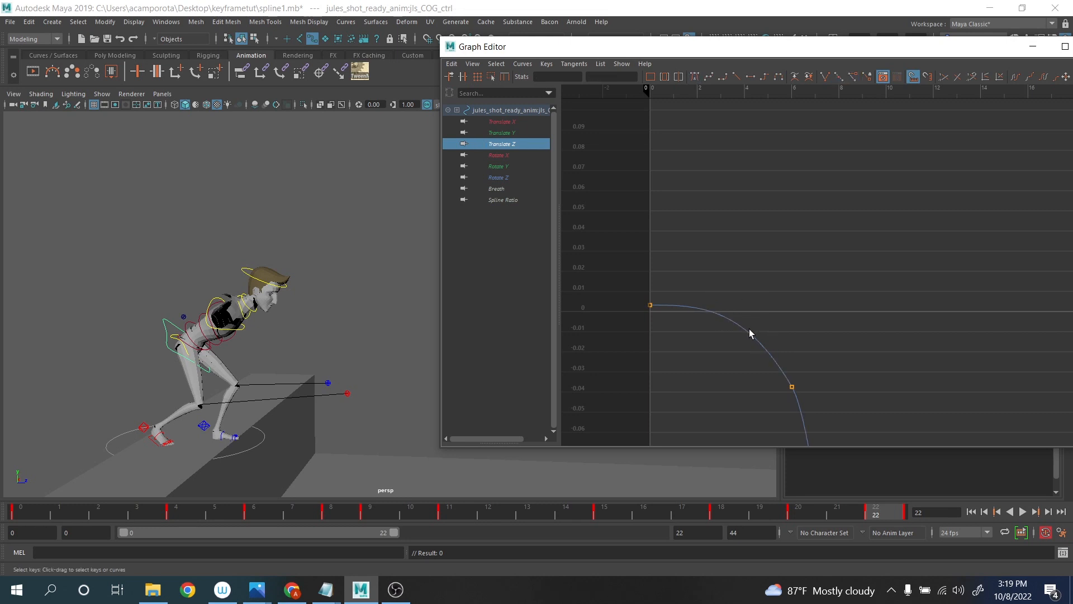
# - Lower the COG's Translate Z key at frame 6 slightly to about -0.037 and frame the whole curve
pyautogui.keyDown('alt'); pyautogui.moveTo(801, 366); pyautogui.dragTo(763, 297, button='middle'); pyautogui.keyUp('alt')
pyautogui.moveTo(795, 360); pyautogui.dragTo(750, 393)
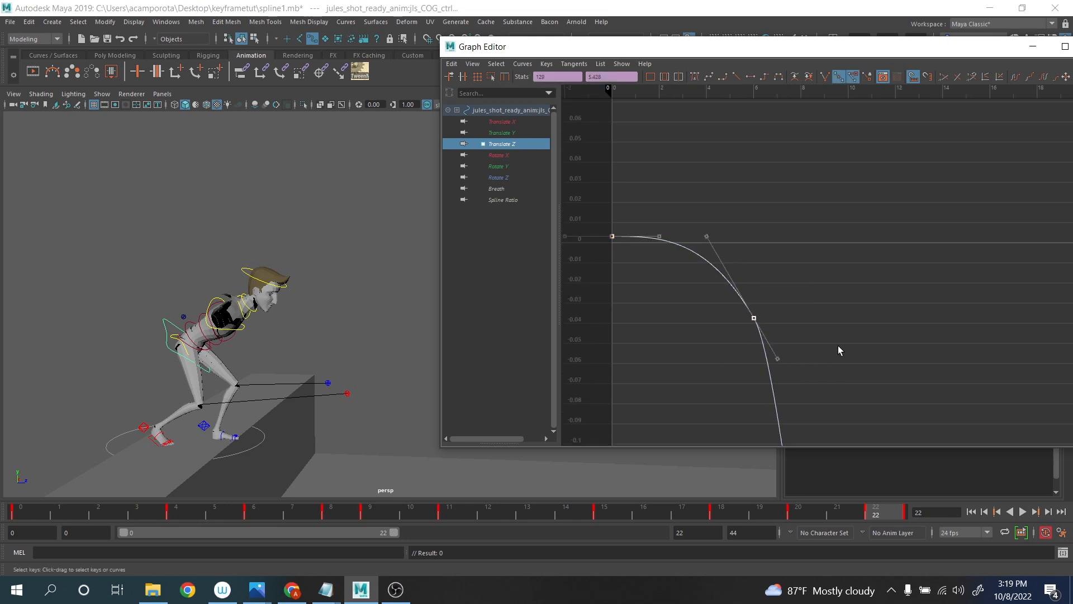
pyautogui.moveTo(839, 350); pyautogui.dragTo(745, 389)
pyautogui.moveTo(744, 388); pyautogui.dragTo(743, 391, button='middle')
pyautogui.press('a')
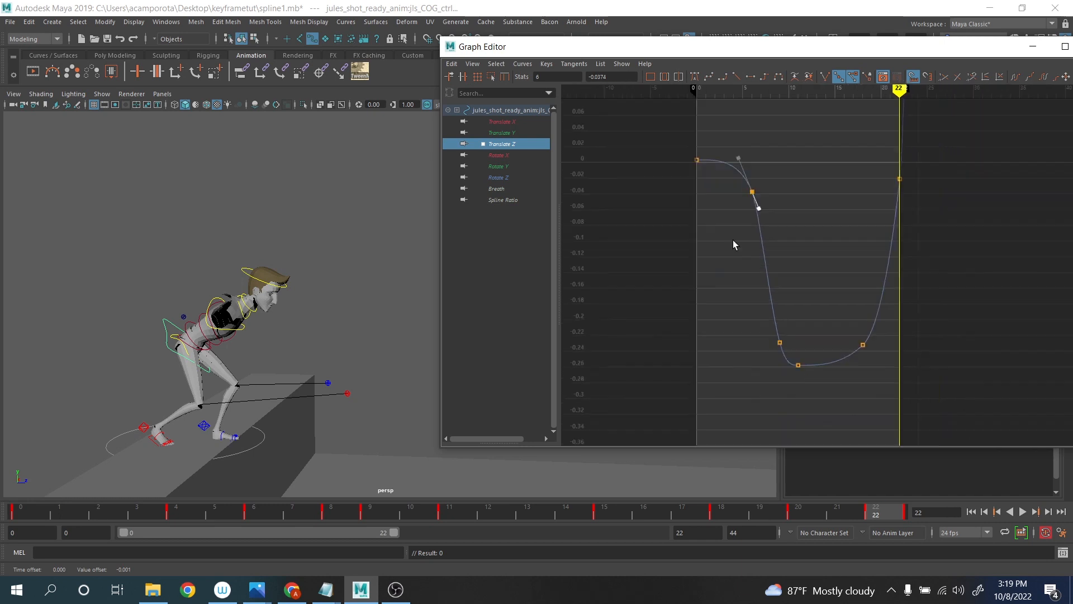
# - Scrub through the jump and shift the selected low COG translation key to a later frame, keeping its value
pyautogui.press('f')
pyautogui.moveTo(284, 515); pyautogui.dragTo(98, 472)
pyautogui.moveTo(167, 506); pyautogui.dragTo(370, 511)
pyautogui.moveTo(712, 323); pyautogui.dragTo(792, 413)
pyautogui.keyDown('shift'); pyautogui.moveTo(774, 408); pyautogui.dragTo(805, 408, button='middle'); pyautogui.keyUp('shift')
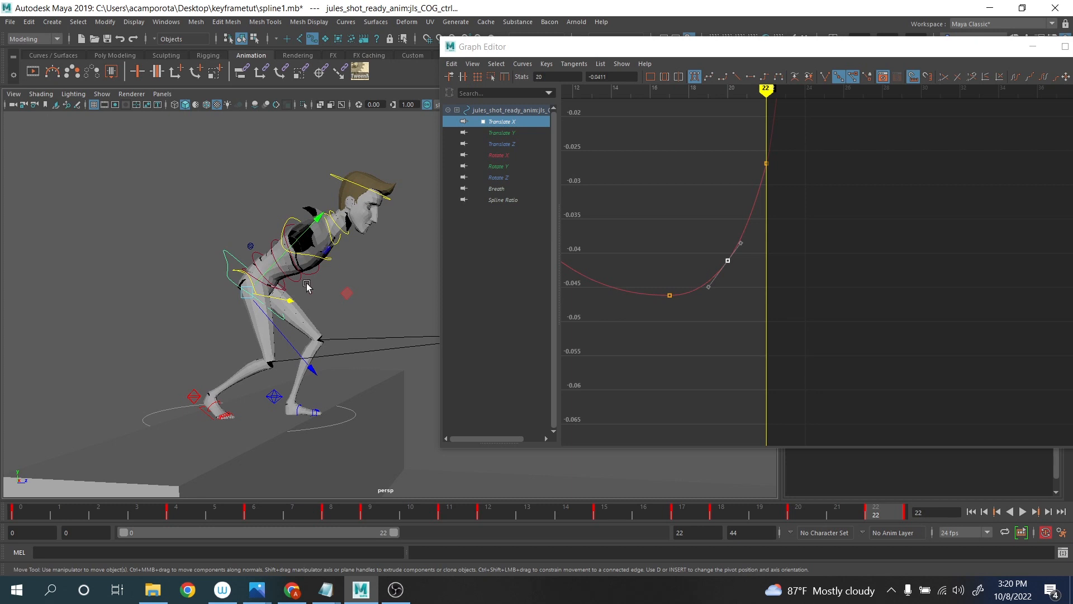
# - Activate the Rotate tool and isolate the COG's Rotate X curve, framing its keys from frame 4 to 18
pyautogui.press('e')
pyautogui.moveTo(317, 293); pyautogui.dragTo(361, 295)
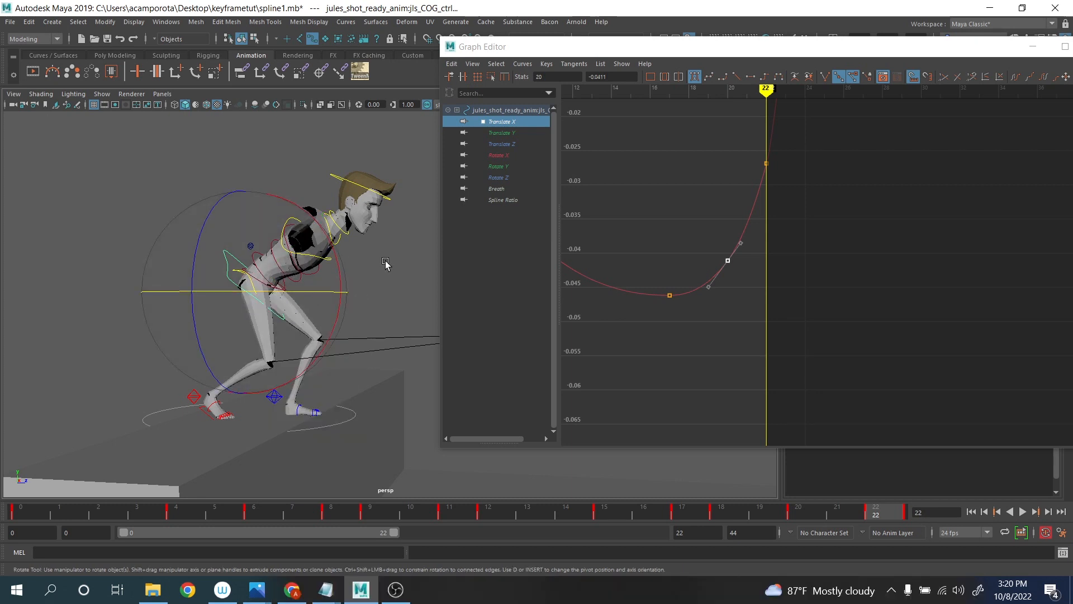
pyautogui.click(498, 154)
pyautogui.press('f')
pyautogui.keyDown('alt'); pyautogui.moveTo(694, 264); pyautogui.dragTo(699, 266, button='middle'); pyautogui.keyUp('alt')
pyautogui.keyDown('alt'); pyautogui.keyDown('shift'); pyautogui.moveTo(699, 266); pyautogui.dragTo(692, 232, button='right'); pyautogui.keyUp('shift'); pyautogui.keyUp('alt')
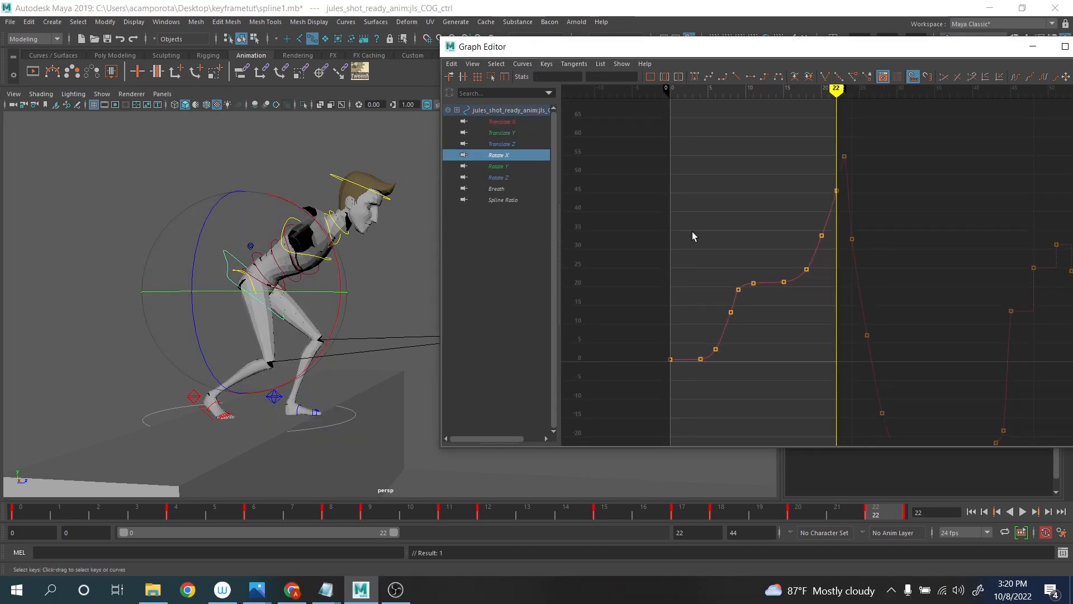
pyautogui.keyDown('alt'); pyautogui.moveTo(688, 275); pyautogui.dragTo(687, 320, button='middle'); pyautogui.keyUp('alt')
pyautogui.scroll(3, 713, 209)
pyautogui.scroll(3, 696, 321)
pyautogui.keyDown('alt'); pyautogui.moveTo(624, 330); pyautogui.dragTo(709, 271, button='middle'); pyautogui.keyUp('alt')
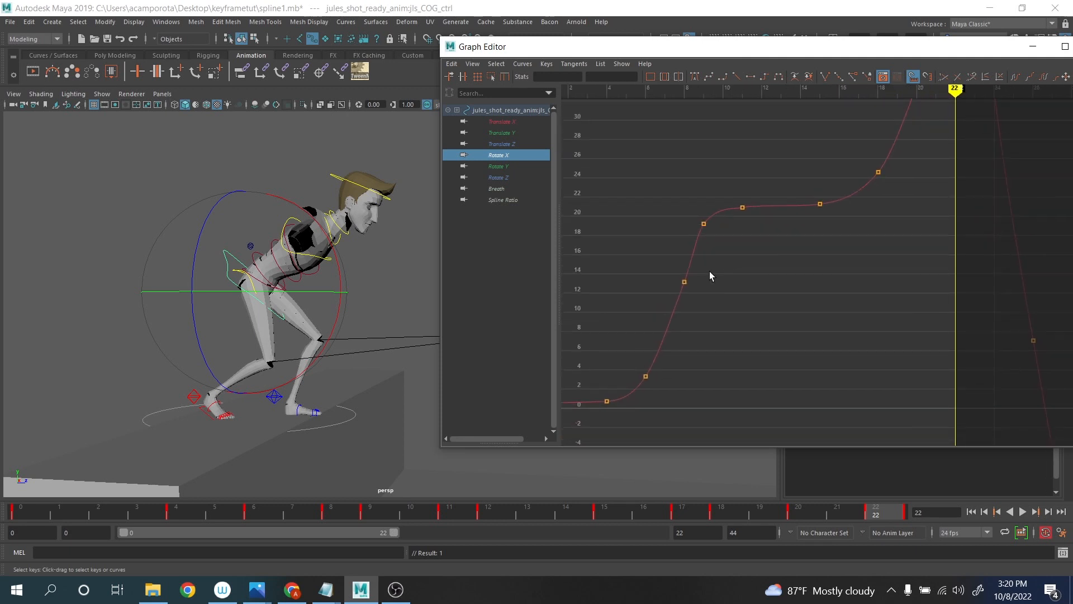
# - Step to frame 8 and raise the COG's Rotate X key there to about 15.4
pyautogui.moveTo(671, 267); pyautogui.dragTo(709, 318)
pyautogui.press(',')
pyautogui.press(',')
pyautogui.press(',')
pyautogui.press(',')
pyautogui.press(',')
pyautogui.press(',')
pyautogui.press(',')
pyautogui.press(',')
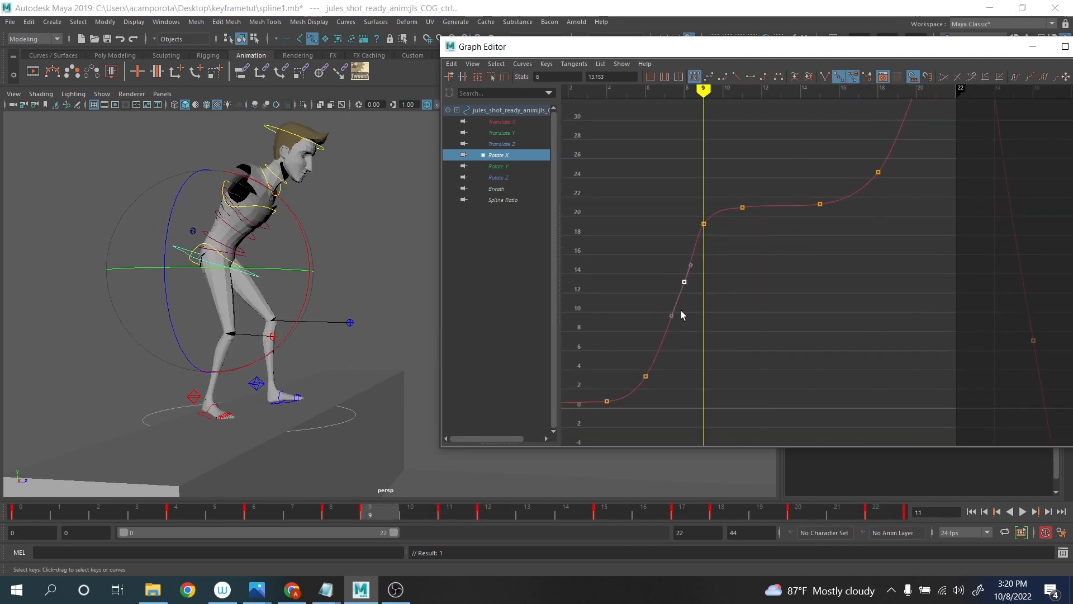
pyautogui.press('.')
pyautogui.moveTo(681, 310); pyautogui.dragTo(673, 289, button='middle')
# - Nudge the COG's Rotate X key at frame 9 up to about 19.26 and play back the animation
pyautogui.click(703, 224)
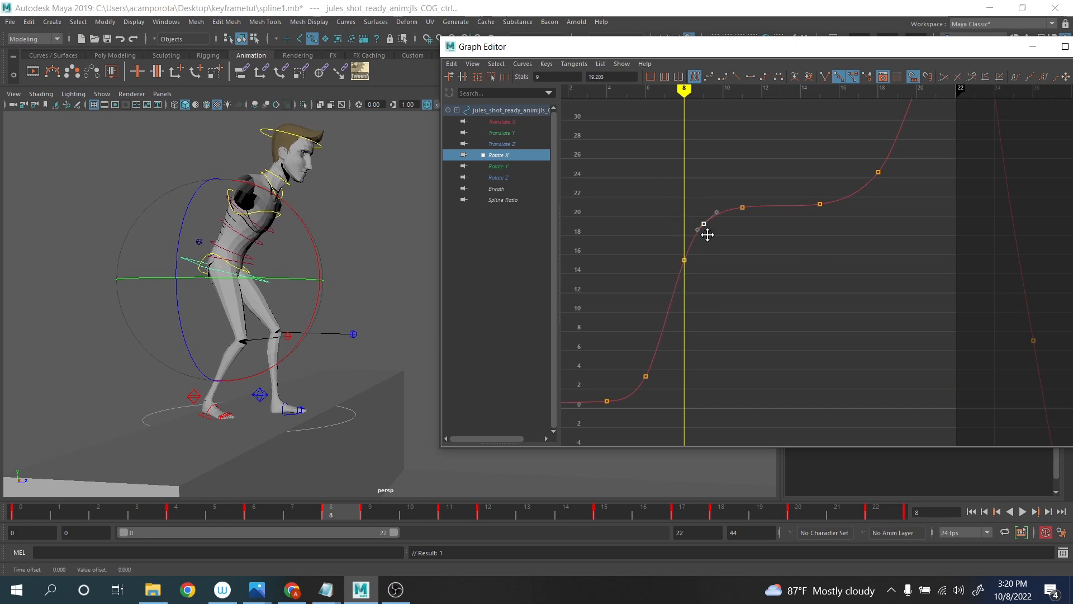
pyautogui.scroll(-2, 733, 235)
pyautogui.keyDown('alt'); pyautogui.moveTo(771, 199); pyautogui.dragTo(692, 278, button='middle'); pyautogui.keyUp('alt')
pyautogui.scroll(-2, 692, 277)
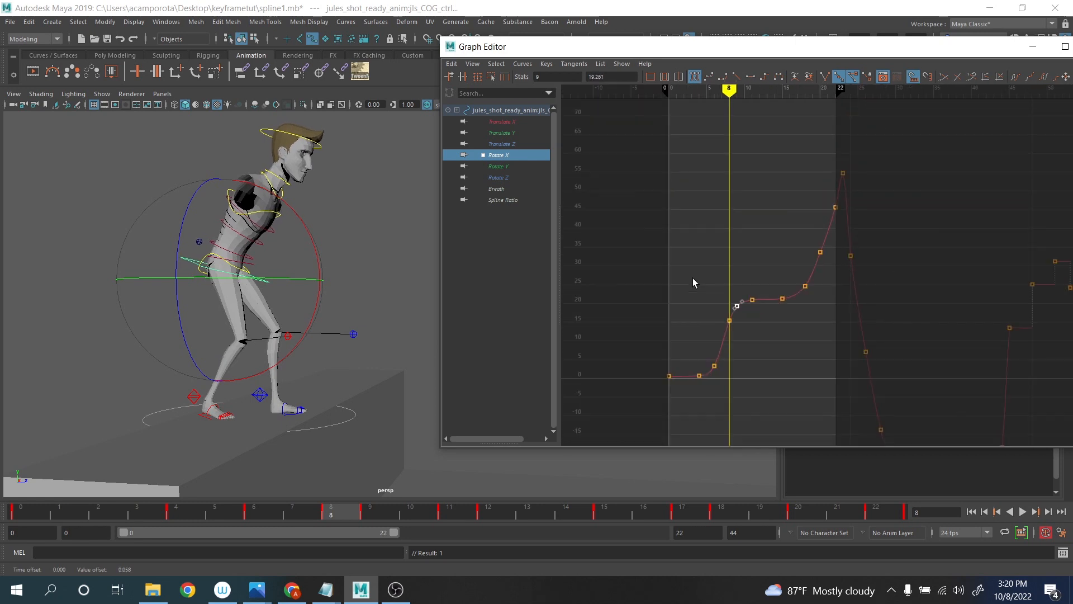
pyautogui.keyDown('alt'); pyautogui.keyDown('shift'); pyautogui.moveTo(693, 278); pyautogui.dragTo(711, 273, button='right'); pyautogui.keyUp('shift'); pyautogui.keyUp('alt')
pyautogui.hotkey('alt', 'v')
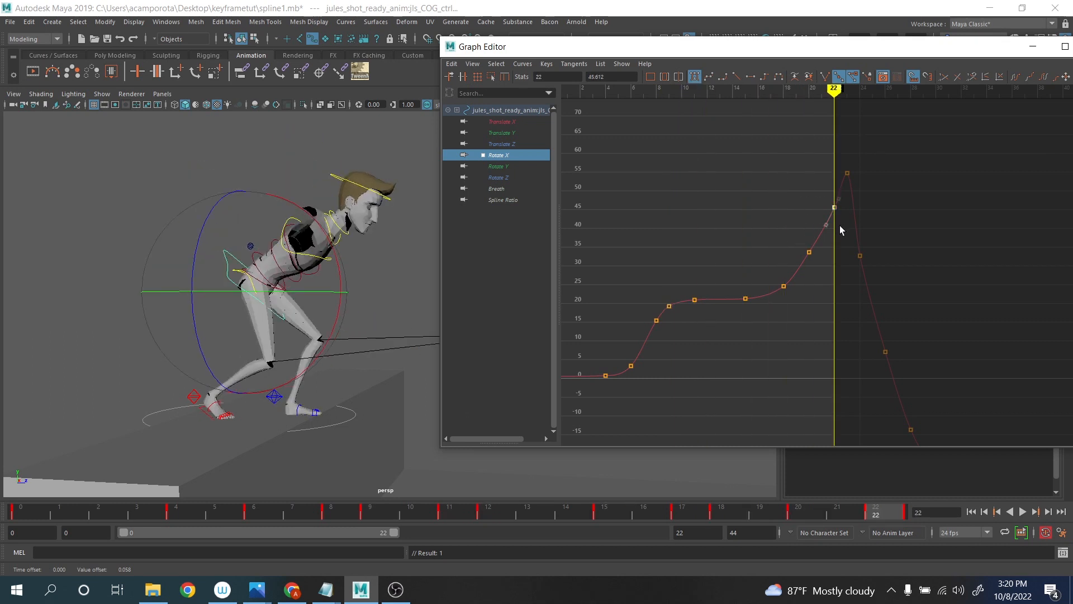
# - Undo a trial lowering of the Rotate X key at frame 22 and lower the frame 20 key to about 32.6
pyautogui.moveTo(839, 225); pyautogui.dragTo(832, 239, button='middle')
pyautogui.hotkey('ctrl', 'z')
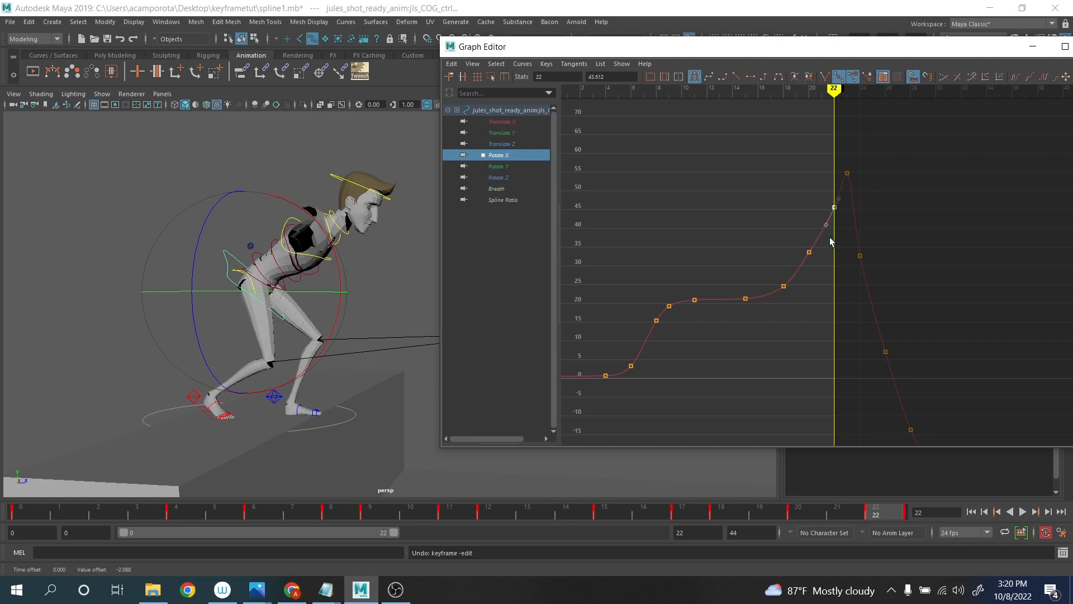
pyautogui.press(',')
pyautogui.moveTo(776, 234); pyautogui.dragTo(824, 264)
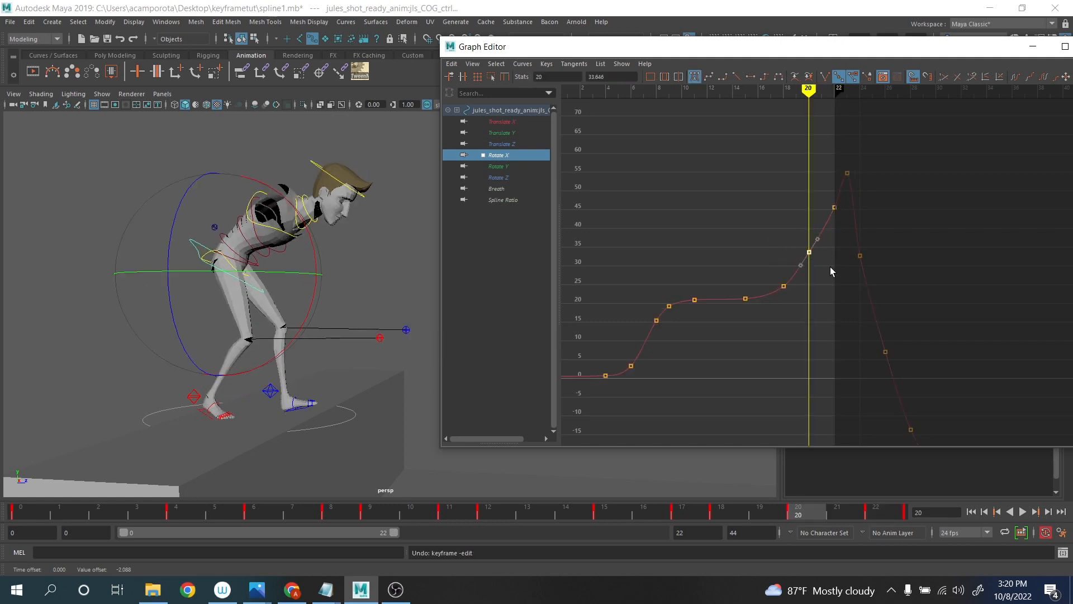
pyautogui.moveTo(815, 265); pyautogui.dragTo(814, 269, button='middle')
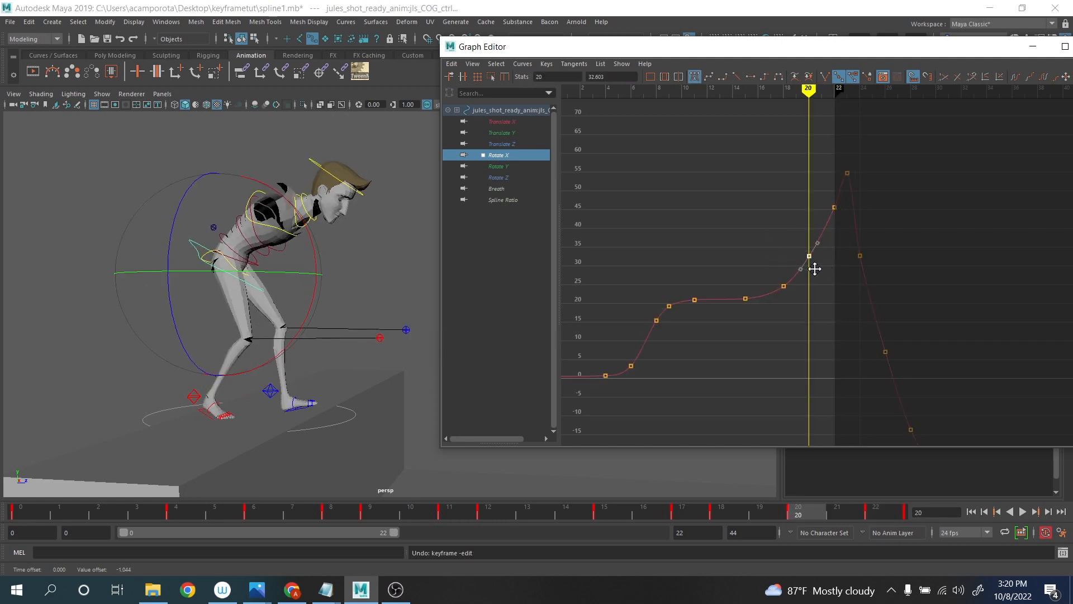
# - Isolate the COG's Rotate Y curve and raise its key at frame 20 to about -2.09
pyautogui.click(489, 166)
pyautogui.scroll(-1, 673, 241)
pyautogui.scroll(2, 719, 271)
pyautogui.keyDown('alt'); pyautogui.moveTo(719, 271); pyautogui.dragTo(864, 226, button='middle'); pyautogui.keyUp('alt')
pyautogui.scroll(-1, 864, 226)
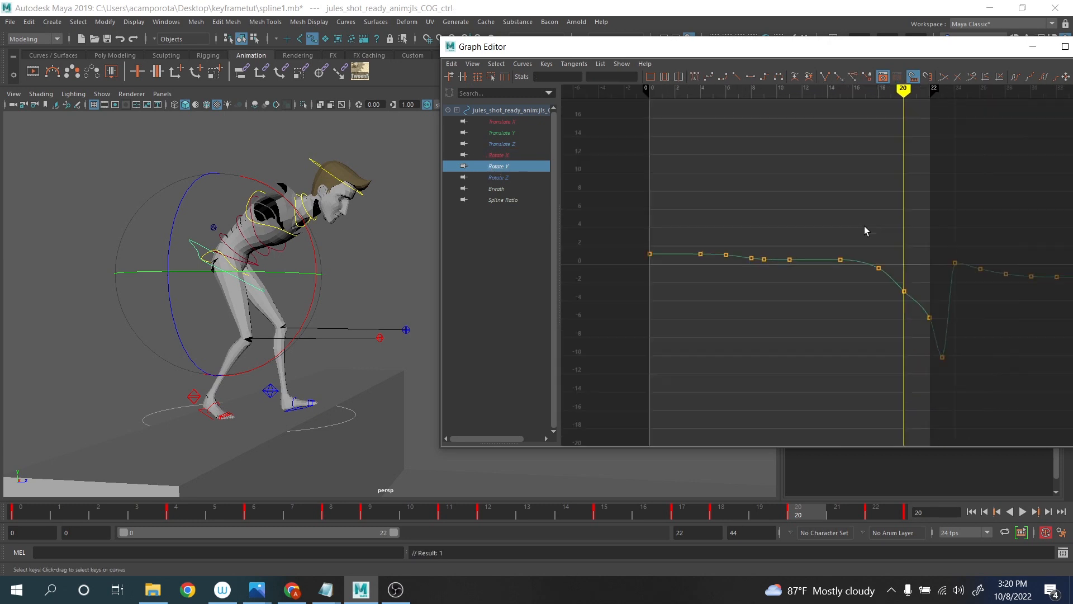
pyautogui.keyDown('alt'); pyautogui.moveTo(864, 226); pyautogui.dragTo(829, 244, button='right'); pyautogui.keyUp('alt')
pyautogui.scroll(3, 828, 244)
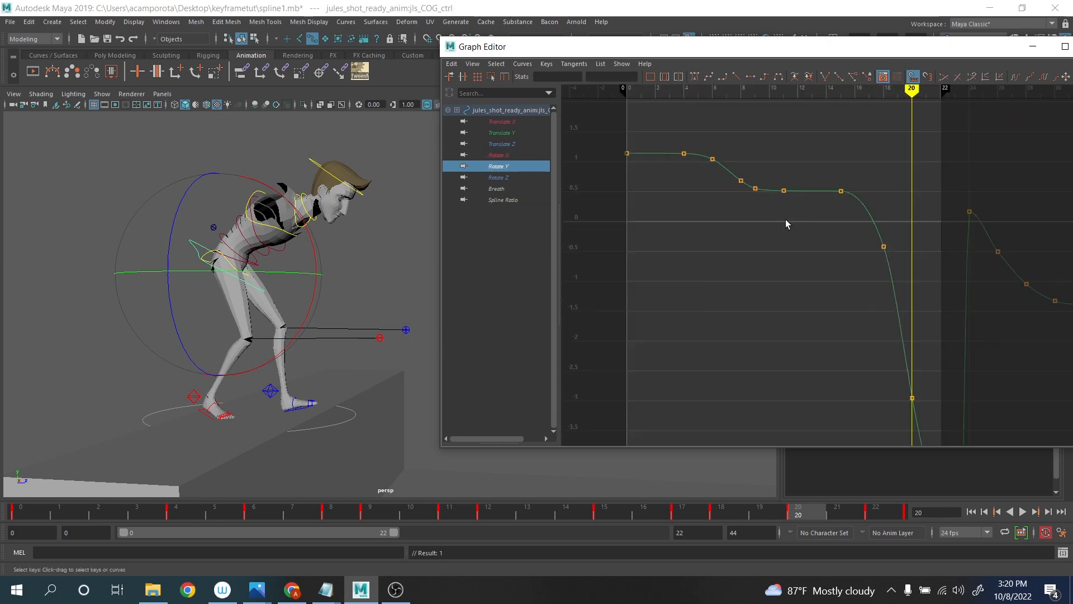
pyautogui.keyDown('alt'); pyautogui.moveTo(785, 219); pyautogui.dragTo(666, 144, button='middle'); pyautogui.keyUp('alt')
pyautogui.scroll(-4, 699, 184)
pyautogui.keyDown('alt'); pyautogui.moveTo(699, 184); pyautogui.dragTo(800, 213, button='right'); pyautogui.keyUp('alt')
pyautogui.scroll(3, 796, 217)
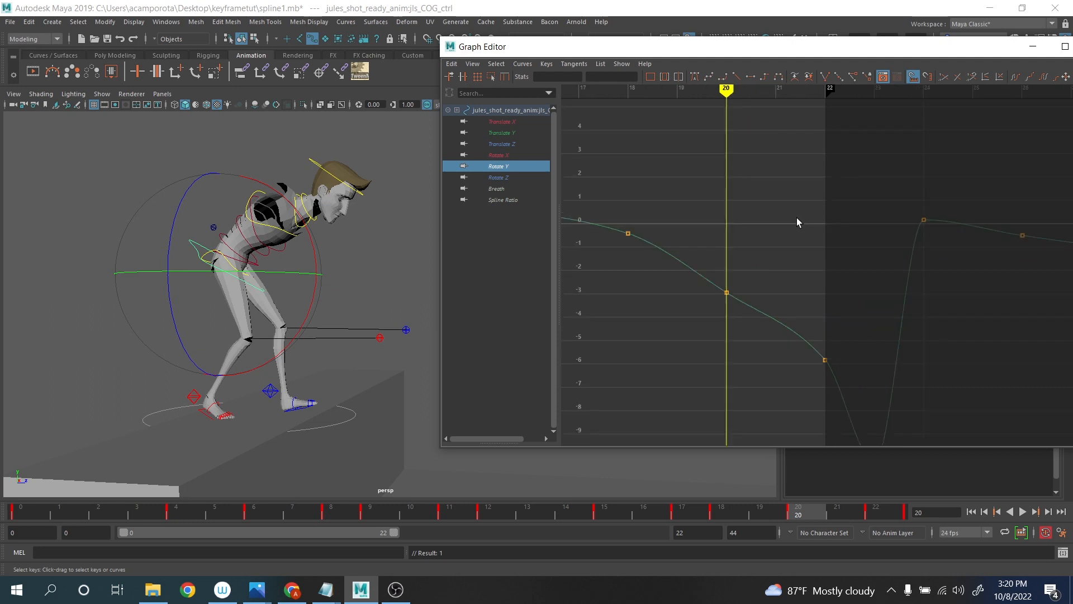
pyautogui.keyDown('alt'); pyautogui.moveTo(796, 221); pyautogui.dragTo(858, 258, button='middle'); pyautogui.keyUp('alt')
pyautogui.moveTo(857, 258); pyautogui.dragTo(775, 319)
pyautogui.moveTo(775, 319); pyautogui.dragTo(780, 304, button='middle')
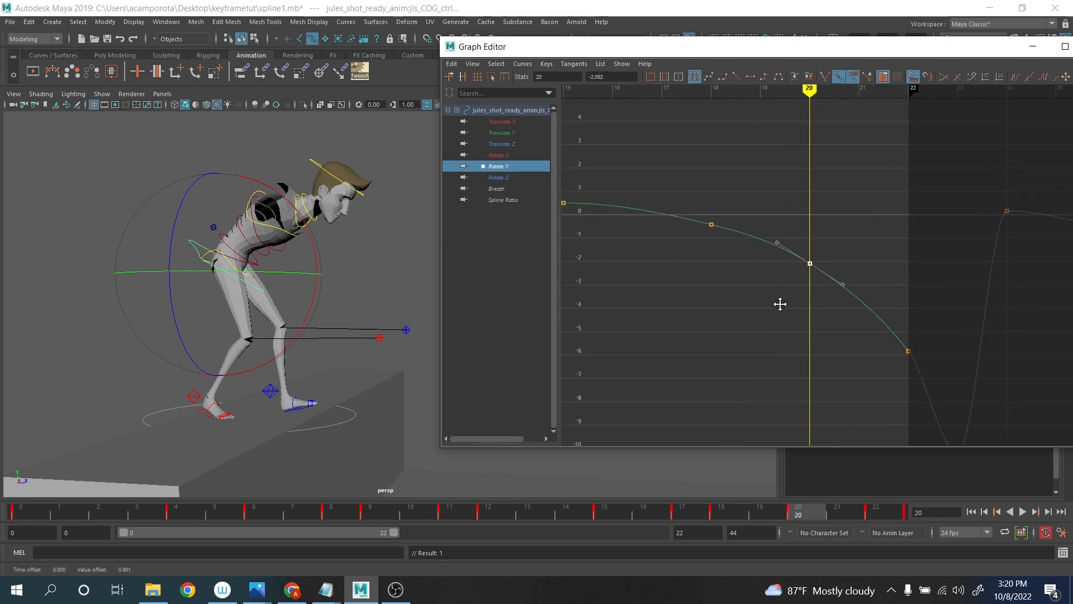
# - Raise the COG's Rotate Y key at frame 18 to about -0.23
pyautogui.keyDown('alt'); pyautogui.moveTo(730, 265); pyautogui.dragTo(811, 307, button='middle'); pyautogui.keyUp('alt')
pyautogui.moveTo(772, 247); pyautogui.dragTo(824, 294)
pyautogui.moveTo(799, 296); pyautogui.dragTo(800, 291, button='middle')
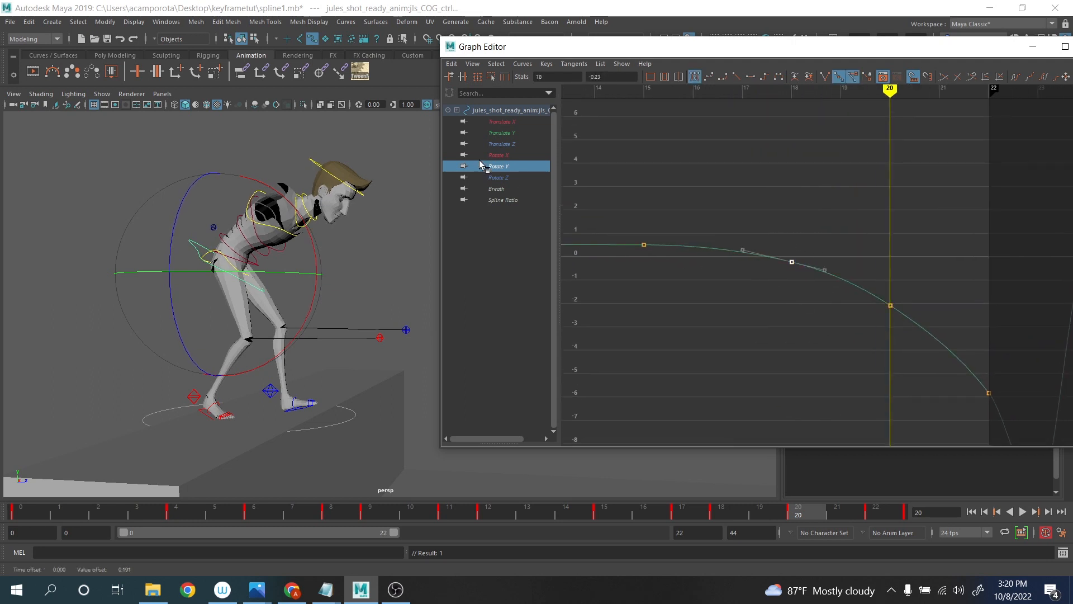
# - Isolate the COG's Rotate Z curve and raise its key at frame 20 to about -2.74
pyautogui.click(492, 177)
pyautogui.press('f')
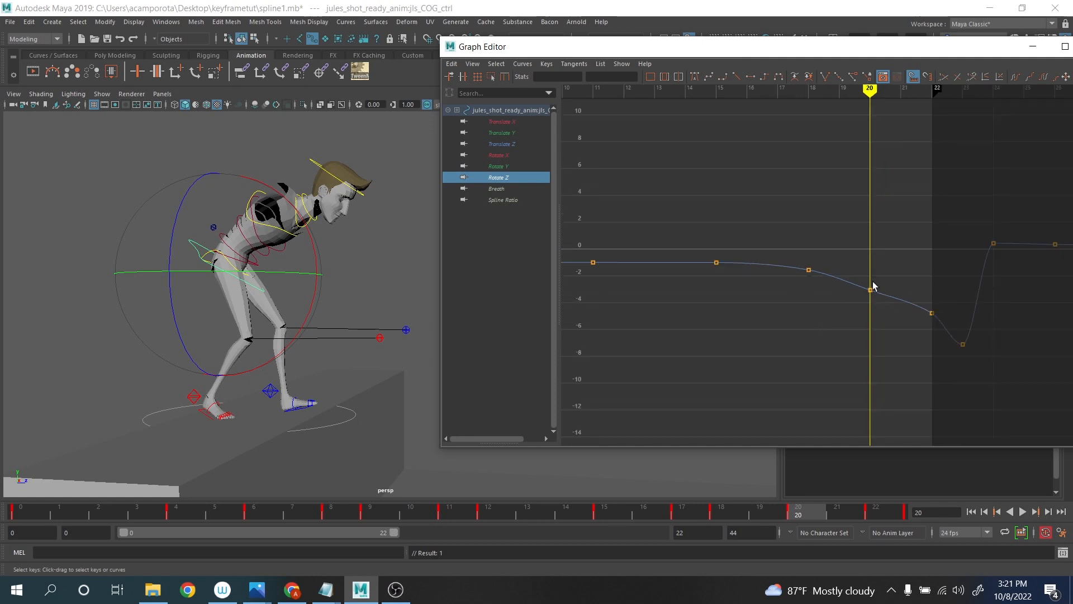
pyautogui.moveTo(874, 286); pyautogui.dragTo(853, 322)
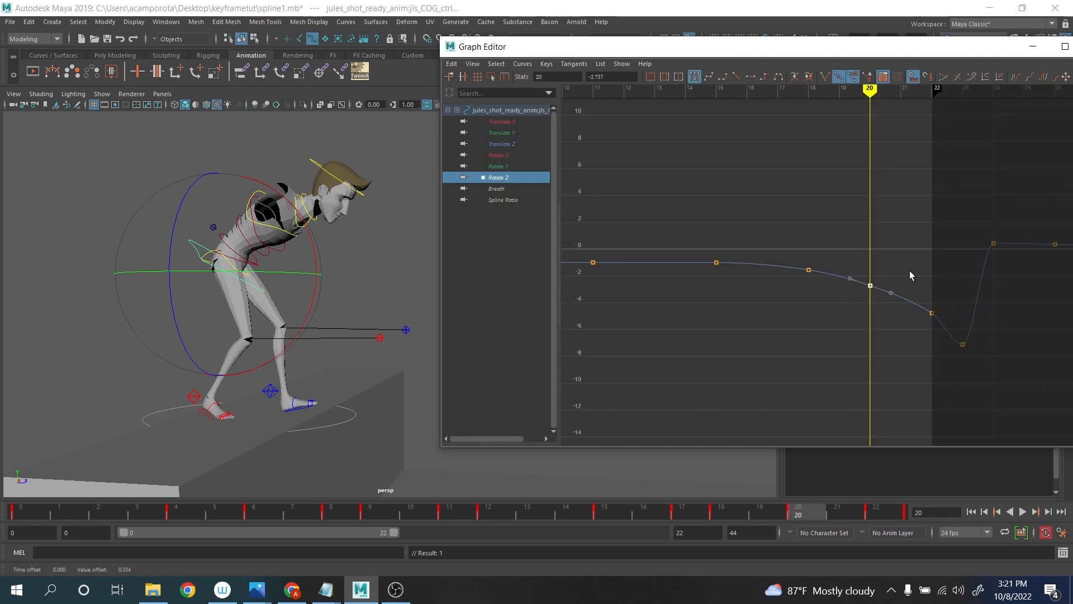
# - Lower the spine IK hip control's Rotate Z key at frame 8 to about -7.84
pyautogui.keyDown('alt'); pyautogui.moveTo(941, 352); pyautogui.dragTo(797, 301, button='right'); pyautogui.keyUp('alt')
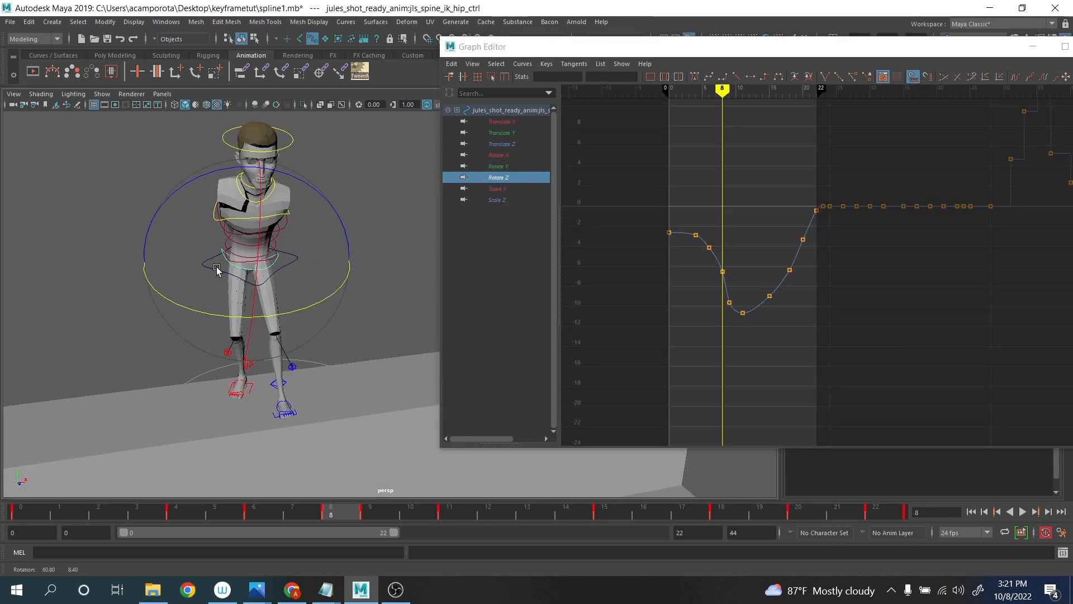
pyautogui.keyDown('alt'); pyautogui.moveTo(734, 320); pyautogui.dragTo(783, 251, button='right'); pyautogui.keyUp('alt')
pyautogui.keyDown('alt'); pyautogui.moveTo(721, 212); pyautogui.dragTo(779, 251, button='middle'); pyautogui.keyUp('alt')
pyautogui.moveTo(778, 217); pyautogui.dragTo(731, 267)
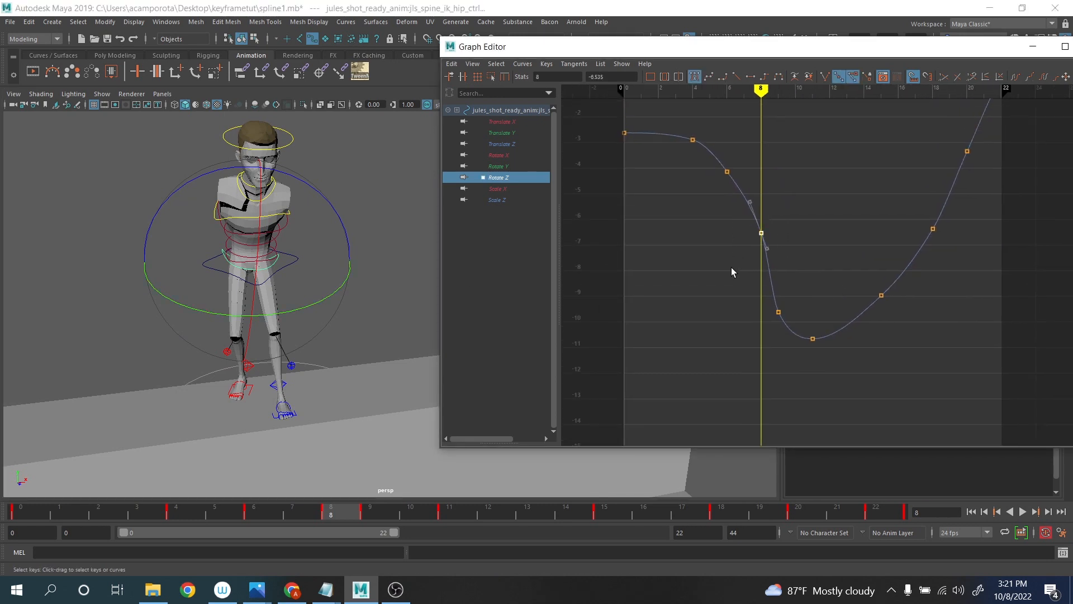
pyautogui.moveTo(731, 267); pyautogui.dragTo(660, 267, button='middle')
pyautogui.moveTo(727, 268)
pyautogui.keyDown('alt'); pyautogui.mouseDown(button='right')
pyautogui.moveTo(697, 268)
pyautogui.moveTo(747, 266)
pyautogui.mouseUp(button='right'); pyautogui.keyUp('alt')
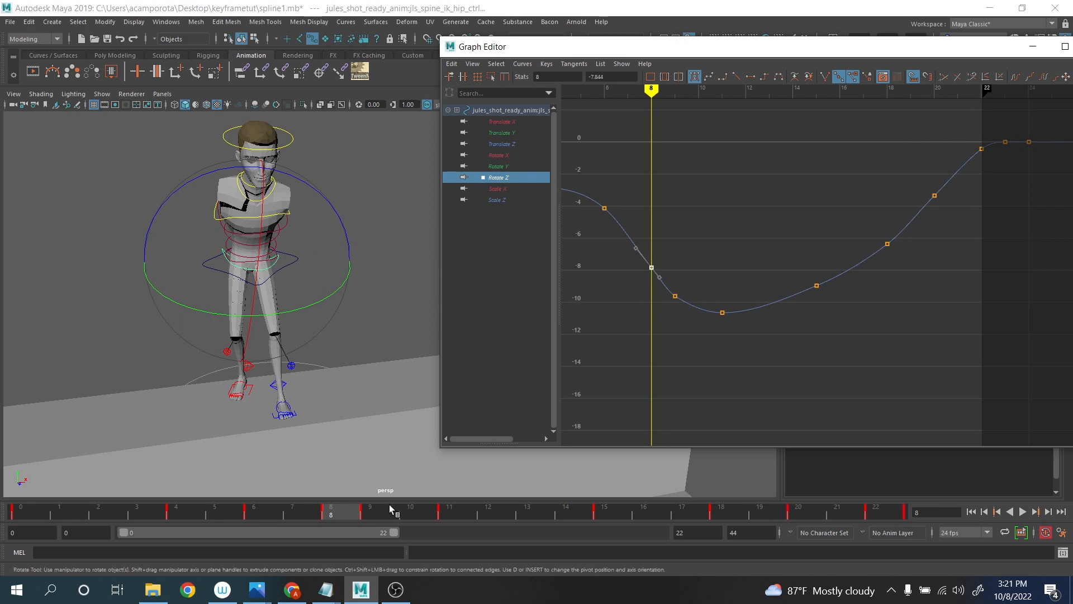
# - Check the poses up to frame 6 and raise the hip control's Rotate Z keys to about -1.1 at frame 6 and -1.43 at frame 4
pyautogui.click(380, 518)
pyautogui.moveTo(306, 515); pyautogui.dragTo(180, 502)
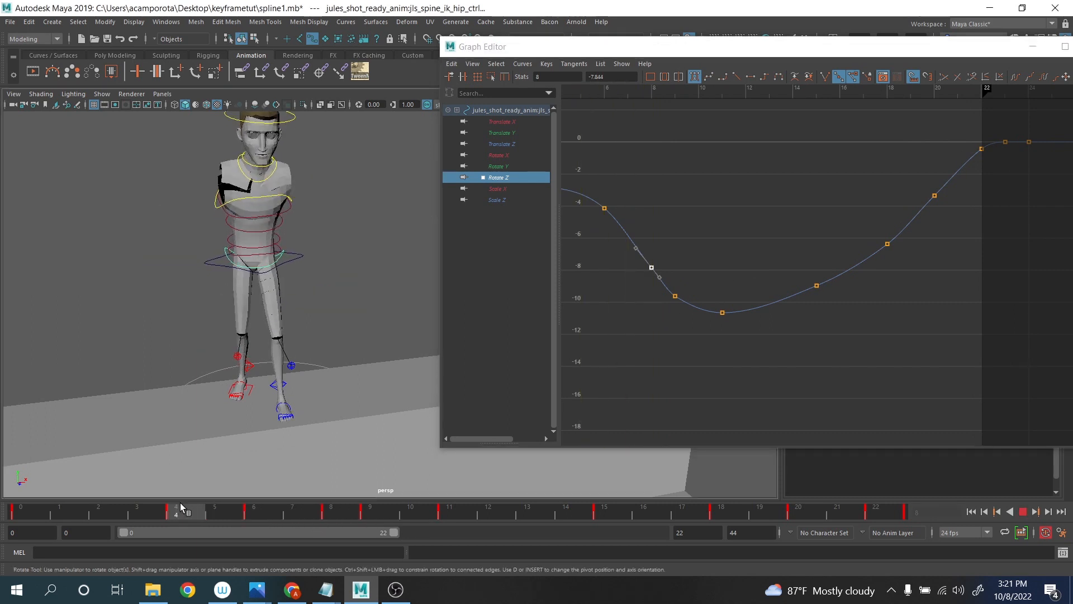
pyautogui.click(266, 518)
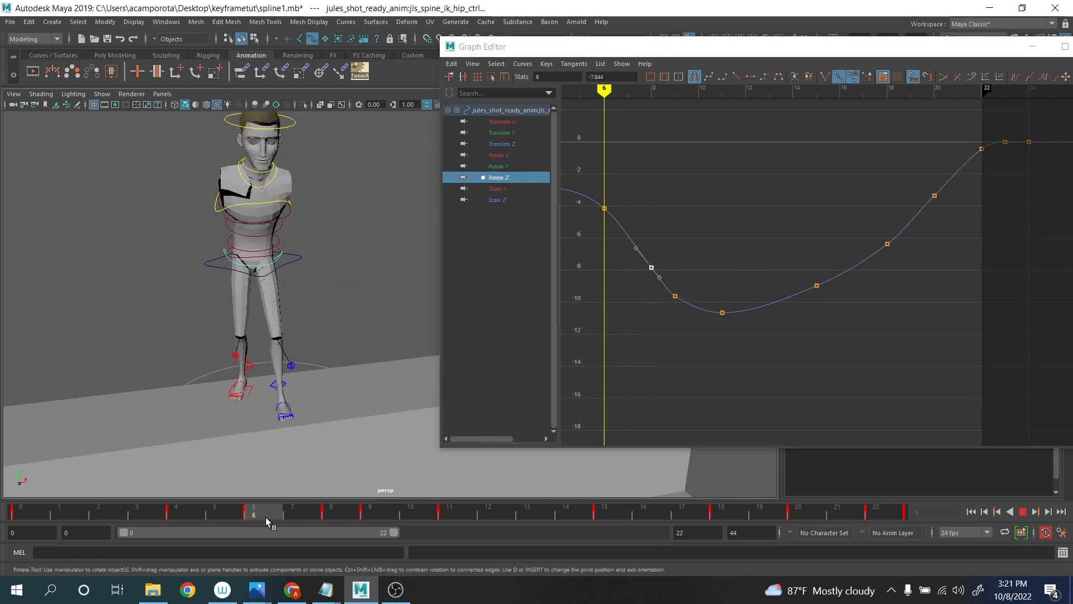
pyautogui.keyDown('alt'); pyautogui.moveTo(612, 248); pyautogui.dragTo(810, 307, button='middle'); pyautogui.keyUp('alt')
pyautogui.moveTo(837, 273); pyautogui.dragTo(836, 272)
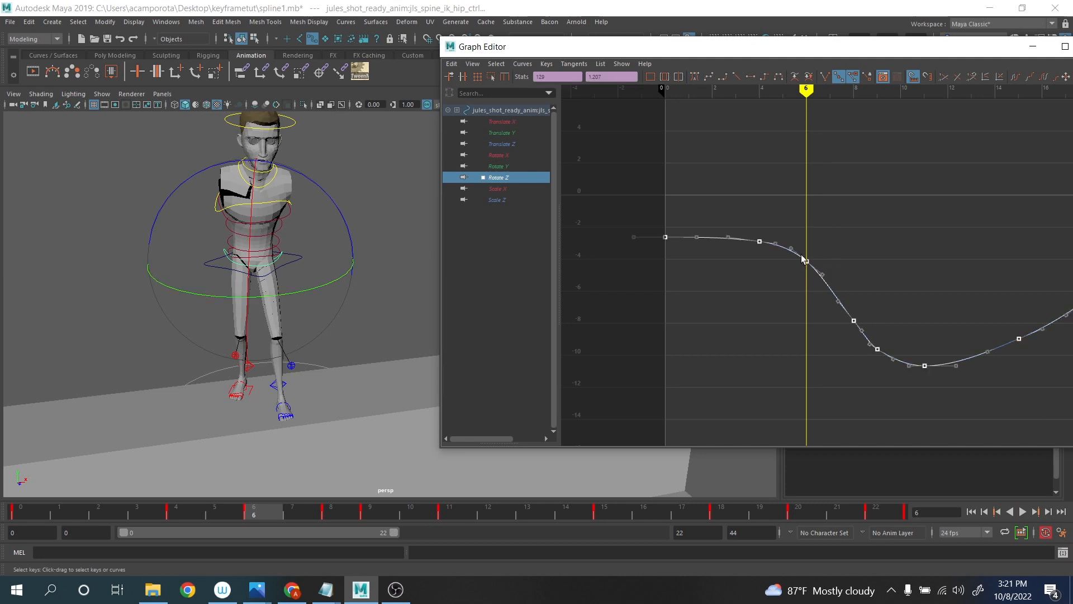
pyautogui.moveTo(793, 304); pyautogui.dragTo(799, 266, button='middle')
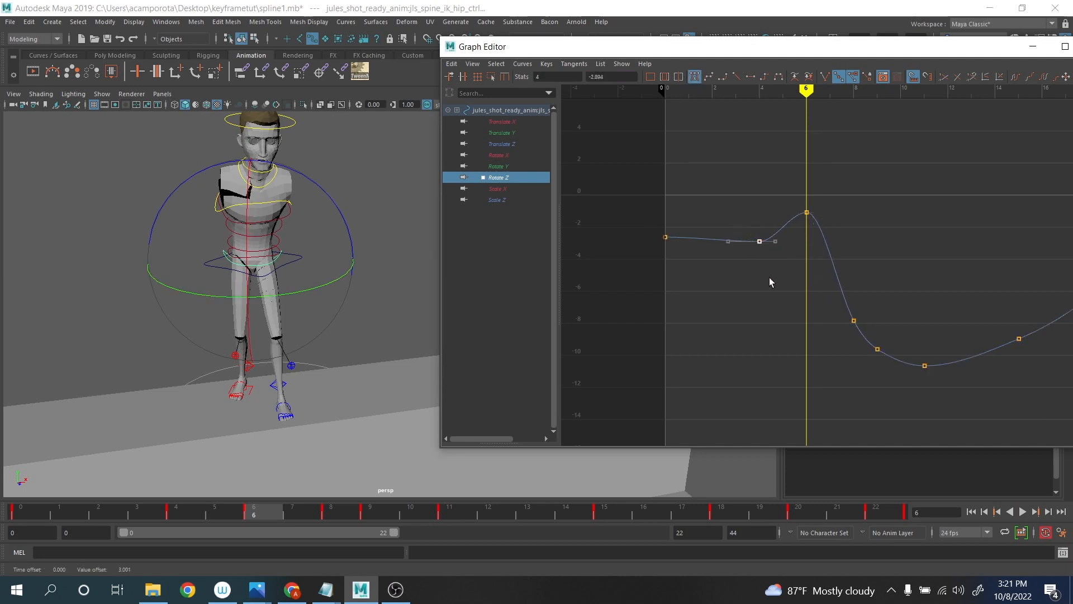
pyautogui.moveTo(770, 282); pyautogui.dragTo(769, 242, button='middle')
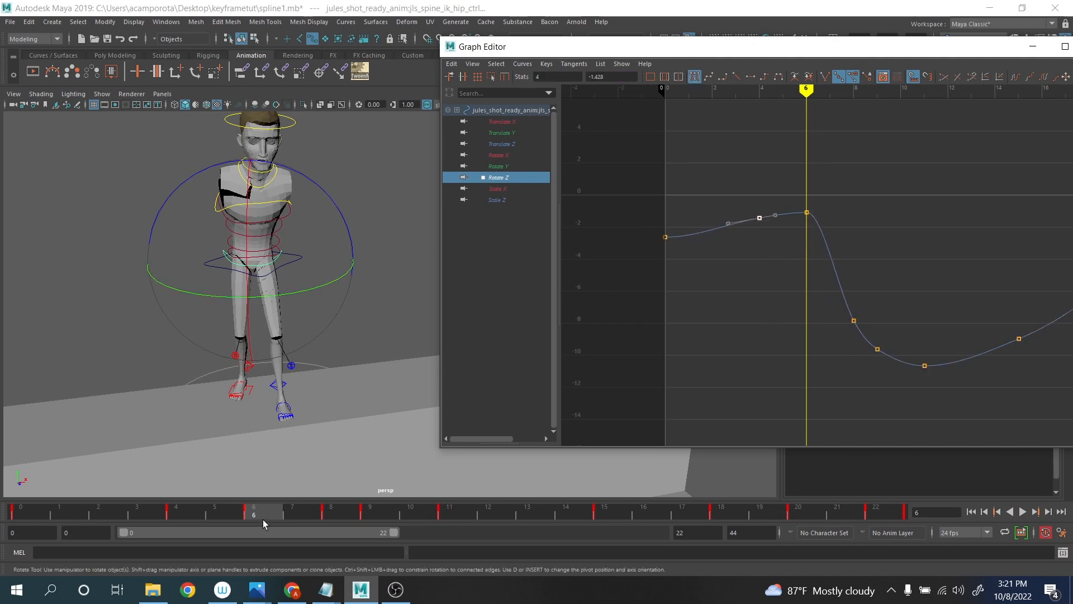
# - Move to frame 8 and raise the hip control's Rotate Z key there to about -3.41
pyautogui.moveTo(258, 514); pyautogui.dragTo(354, 513)
pyautogui.moveTo(943, 242); pyautogui.dragTo(915, 278)
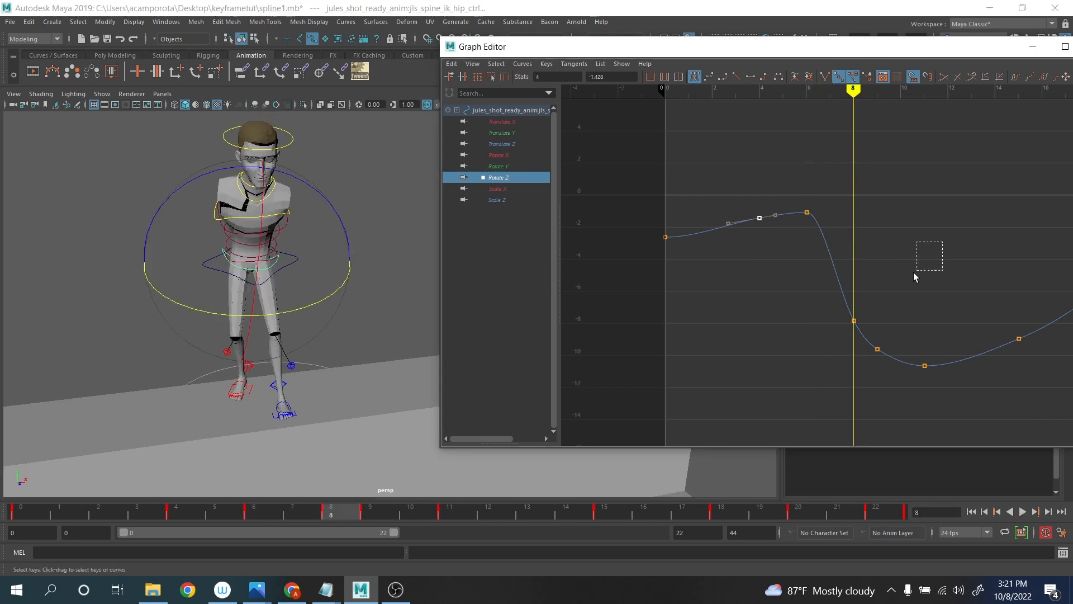
pyautogui.moveTo(832, 338); pyautogui.dragTo(840, 266, button='middle')
pyautogui.keyDown('alt'); pyautogui.moveTo(903, 302); pyautogui.dragTo(860, 277, button='middle'); pyautogui.keyUp('alt')
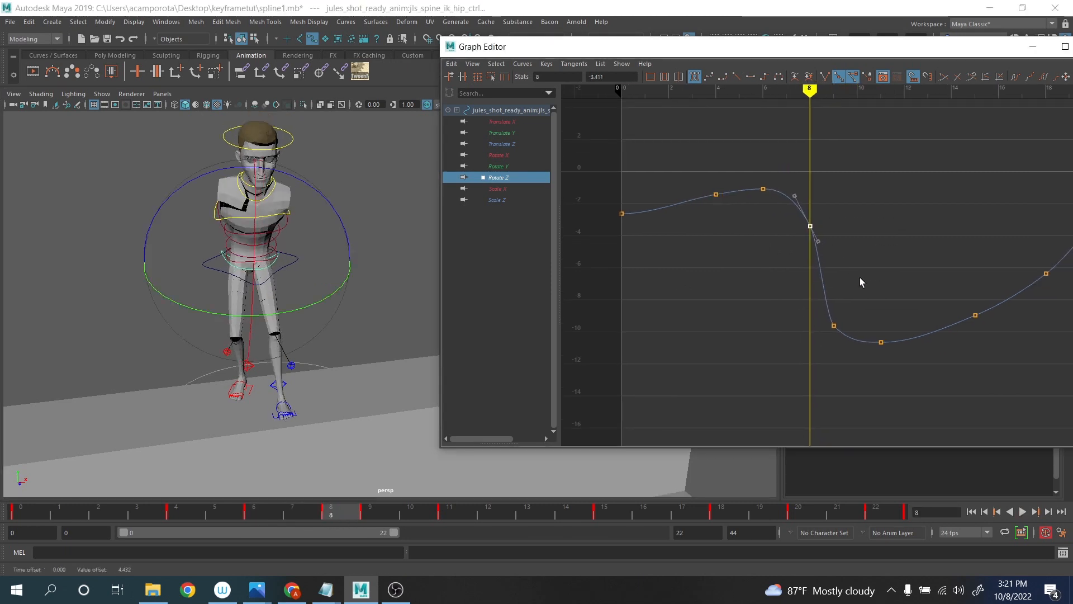
# - Raise the hip's Rotate Z key at frame 9 by about 1 and shift the keys at frames 9 and 11 to frames 10 and 12
pyautogui.moveTo(805, 358); pyautogui.dragTo(807, 336, button='middle')
pyautogui.moveTo(772, 407); pyautogui.dragTo(913, 318)
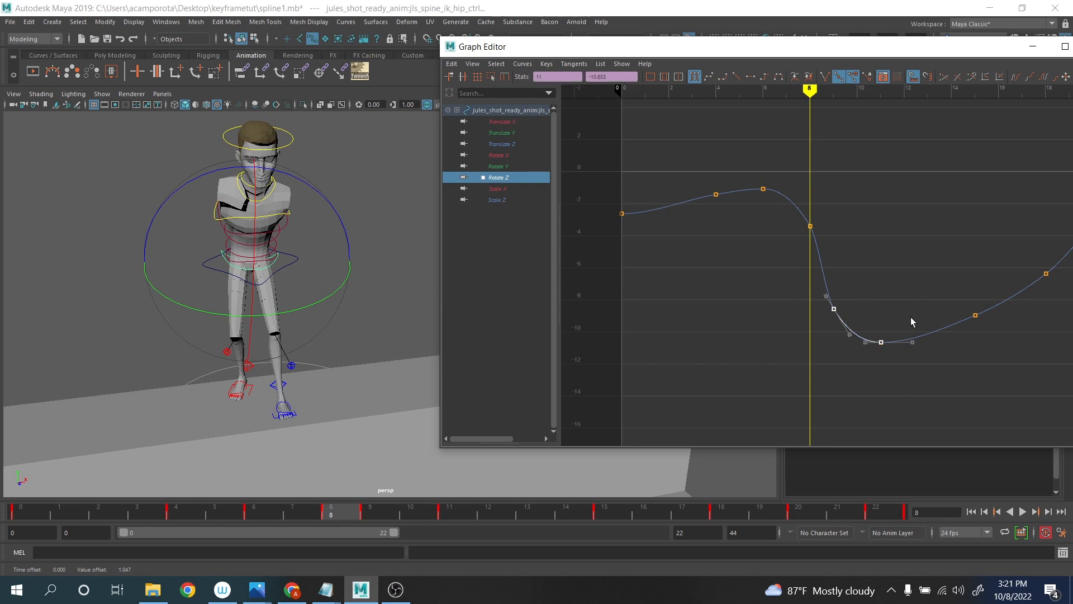
pyautogui.moveTo(913, 318); pyautogui.dragTo(931, 367, button='middle')
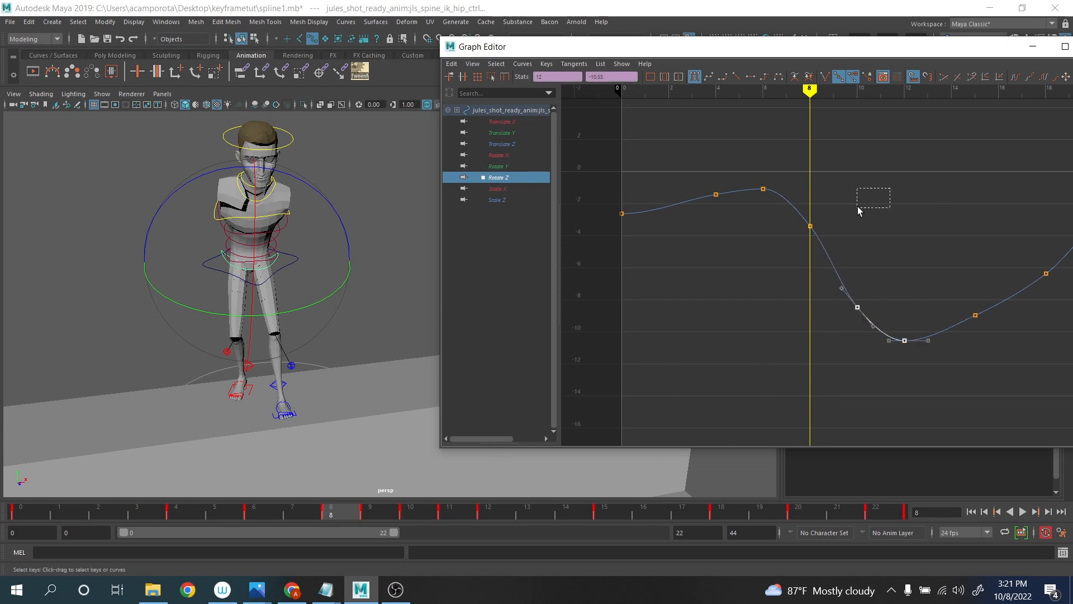
# - Raise the hip control's Rotate Z key at frame 8 to about -2.57 and play back the animation
pyautogui.moveTo(857, 207); pyautogui.dragTo(791, 256)
pyautogui.moveTo(791, 257); pyautogui.dragTo(671, 245, button='middle')
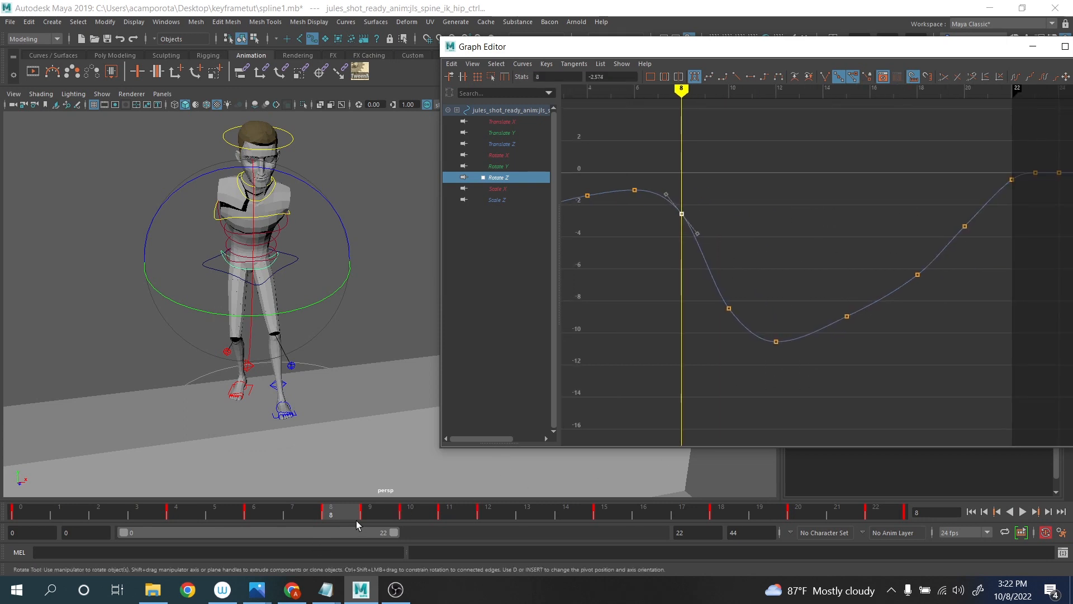
pyautogui.hotkey('alt', 'v')
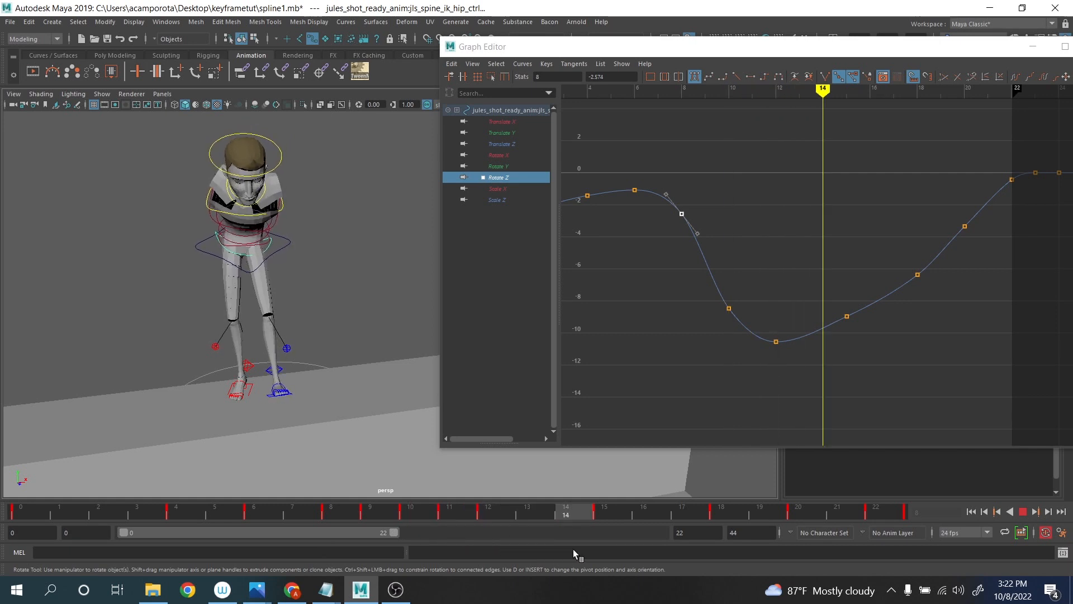
pyautogui.hotkey('alt', 'v')
# - Lower the hip control's Rotate Z key at frame 15 to about -9.56 and scrub through to frame 22
pyautogui.moveTo(799, 308); pyautogui.dragTo(877, 347)
pyautogui.moveTo(877, 347); pyautogui.dragTo(779, 361, button='middle')
pyautogui.moveTo(668, 513); pyautogui.dragTo(978, 491)
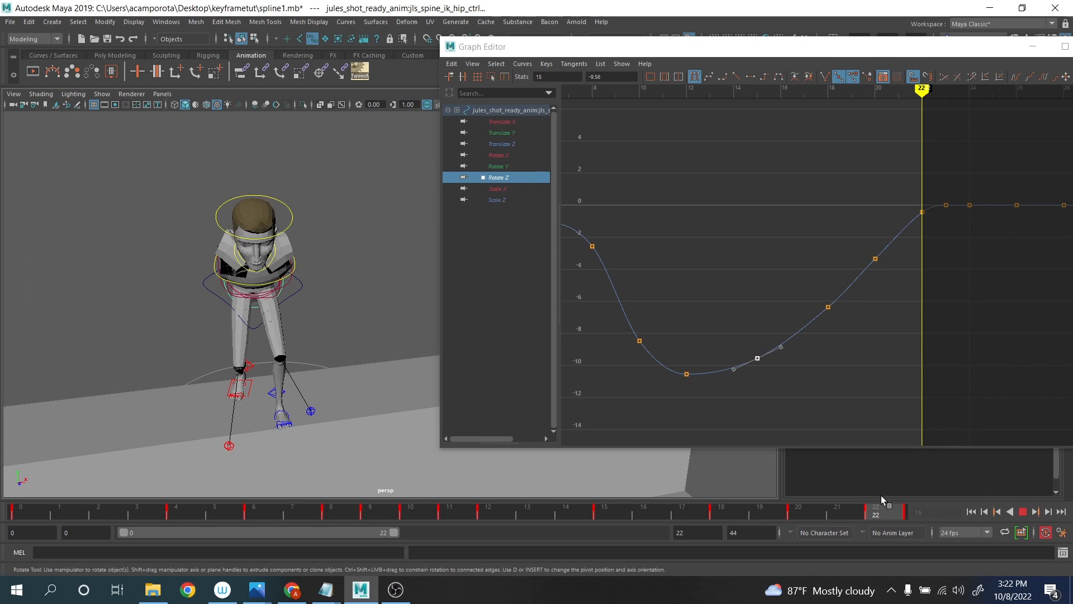
# - Compress the hip control's Rotate Z keys at frames 12 to 20 toward the frame 12 value, bringing frame 20 to about -6.6
pyautogui.moveTo(881, 495); pyautogui.dragTo(812, 496)
pyautogui.moveTo(706, 212); pyautogui.dragTo(886, 344)
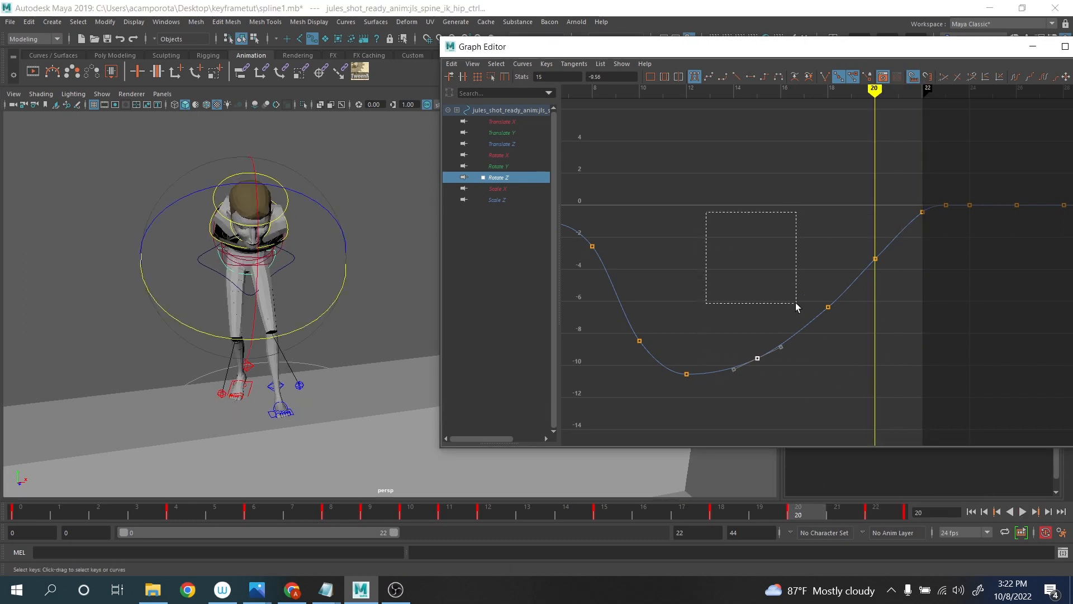
pyautogui.moveTo(796, 303); pyautogui.dragTo(917, 418)
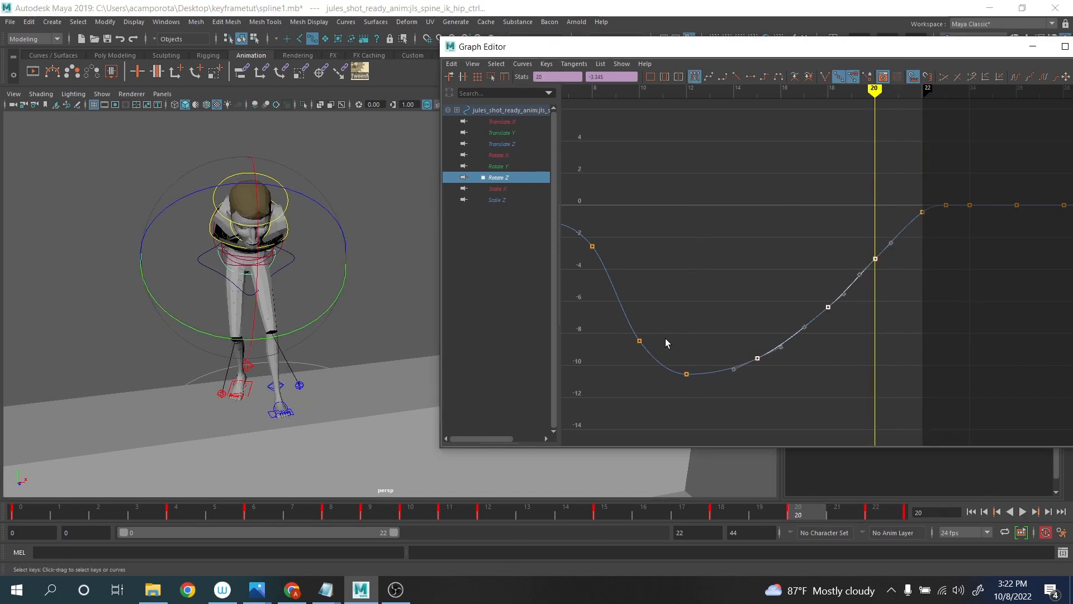
pyautogui.keyDown('shift'); pyautogui.moveTo(666, 338); pyautogui.dragTo(713, 398); pyautogui.keyUp('shift')
pyautogui.click(491, 76)
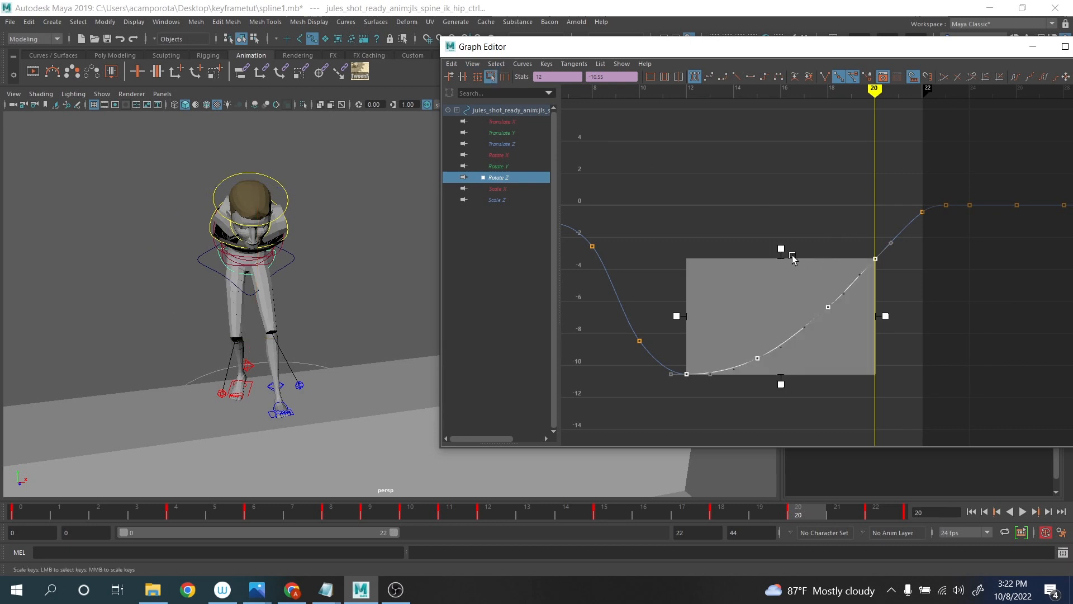
pyautogui.click(778, 267)
pyautogui.hotkey('ctrl', 'z')
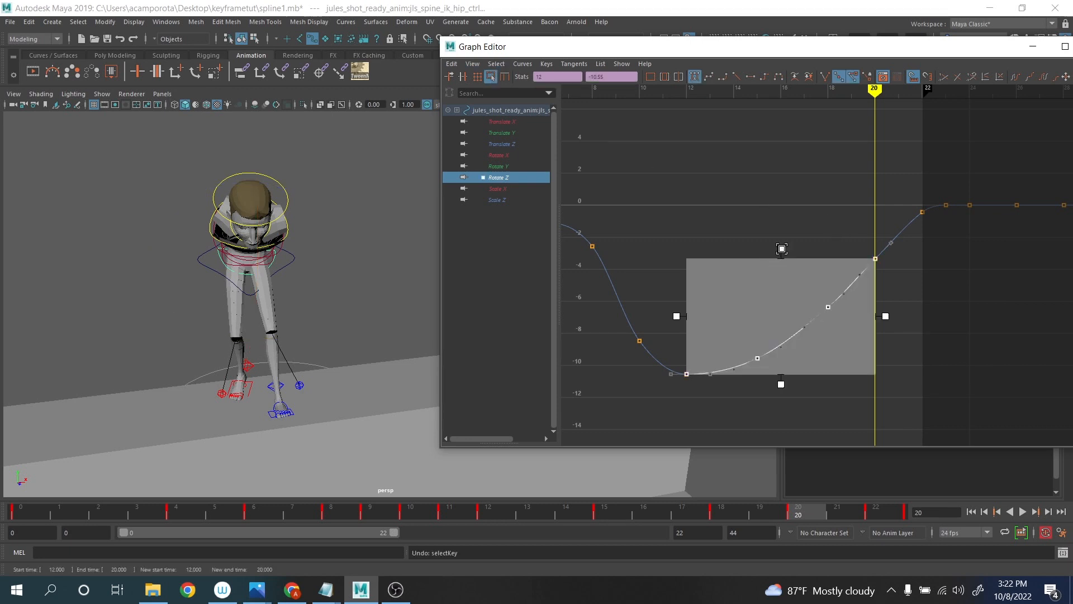
pyautogui.moveTo(781, 248); pyautogui.dragTo(781, 300)
pyautogui.click(836, 513)
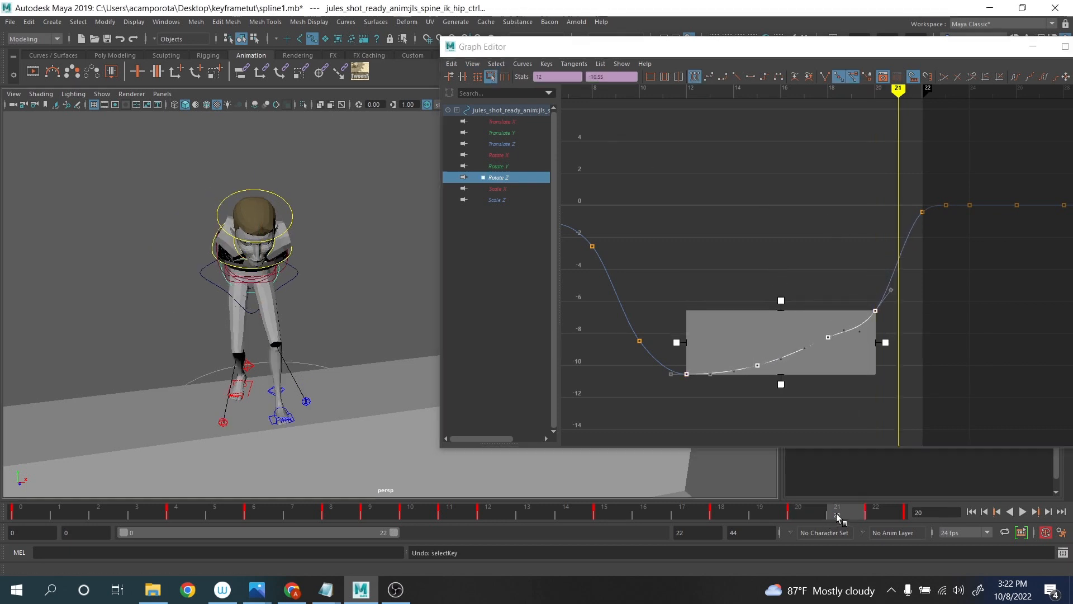
pyautogui.moveTo(836, 513); pyautogui.dragTo(925, 510)
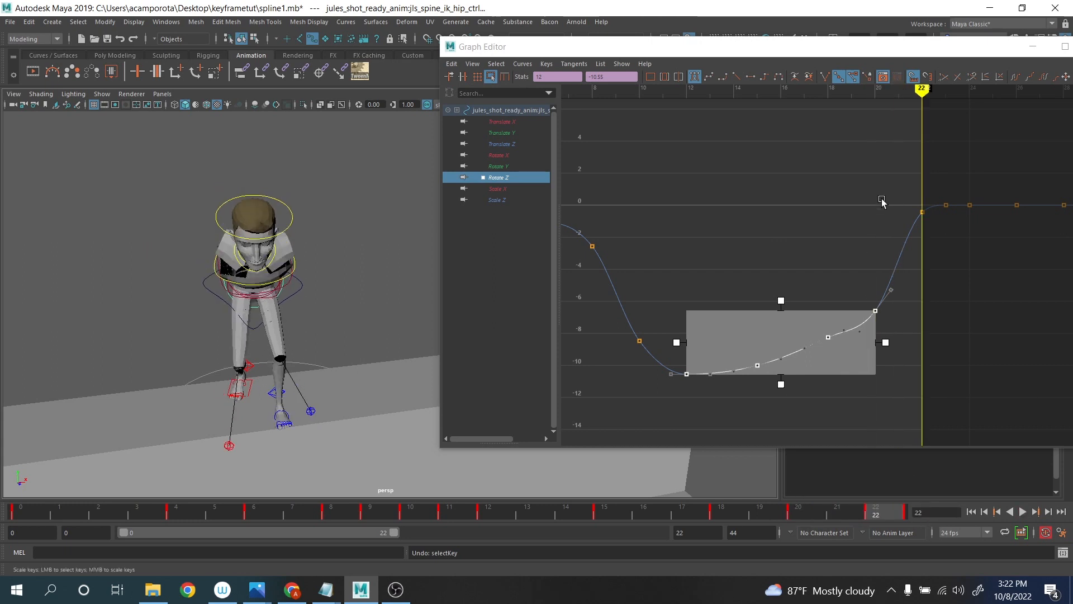
# - Lower the hip control's Rotate Z keys to about -9.15 at frame 18 and about -10.38 at frame 15
pyautogui.keyDown('alt'); pyautogui.moveTo(816, 230); pyautogui.dragTo(780, 193, button='middle'); pyautogui.keyUp('alt')
pyautogui.click(756, 248)
pyautogui.moveTo(783, 265); pyautogui.dragTo(807, 324)
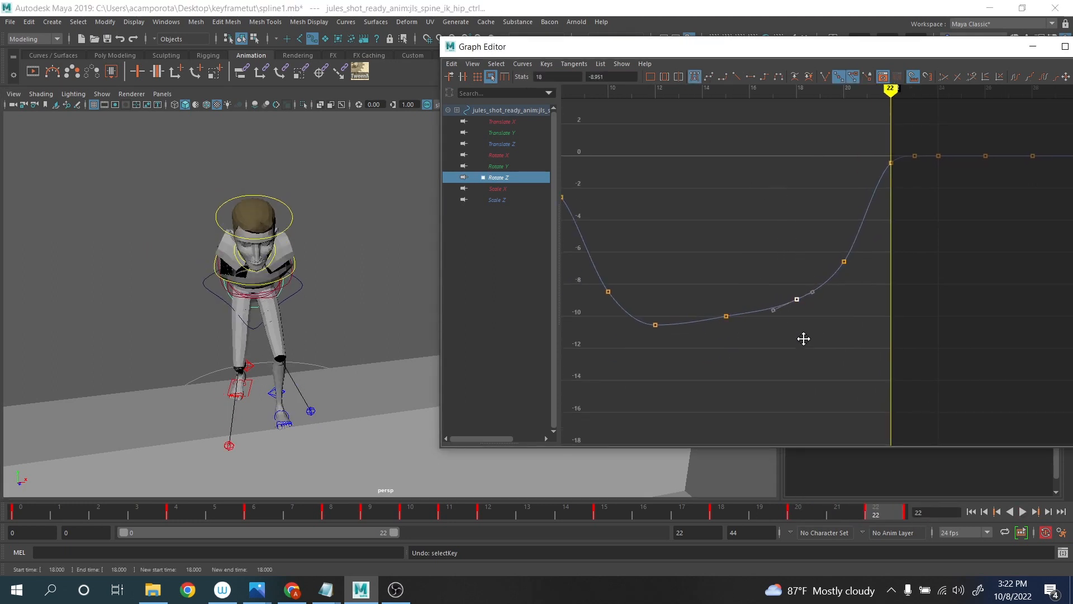
pyautogui.moveTo(715, 307); pyautogui.dragTo(740, 333)
pyautogui.moveTo(739, 333); pyautogui.dragTo(741, 341, button='middle')
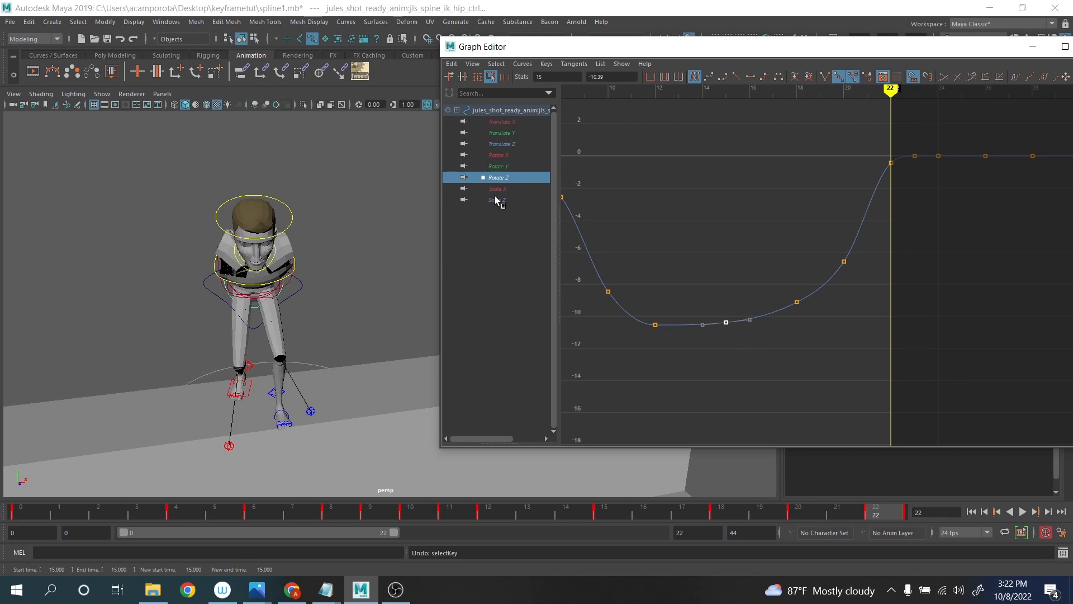
# - Raise the hip control's Rotate X key at frame 11 to about -16.8
pyautogui.click(502, 144)
pyautogui.click(503, 156)
pyautogui.press('f')
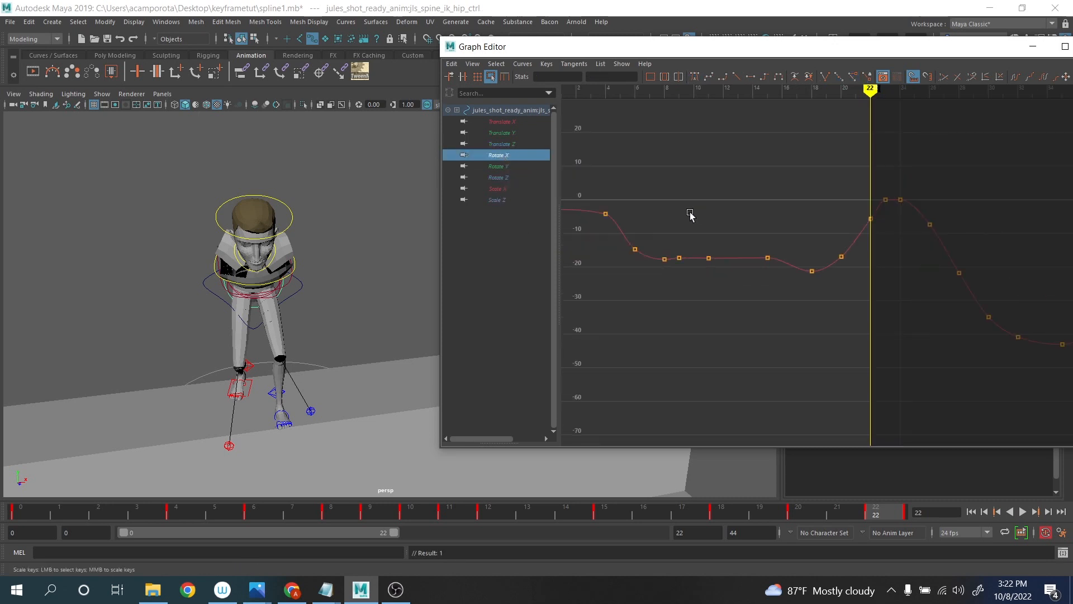
pyautogui.keyDown('alt'); pyautogui.moveTo(690, 213); pyautogui.dragTo(785, 223, button='middle'); pyautogui.keyUp('alt')
pyautogui.keyDown('alt'); pyautogui.keyDown('shift'); pyautogui.moveTo(774, 223); pyautogui.dragTo(754, 130, button='right'); pyautogui.keyUp('shift'); pyautogui.keyUp('alt')
pyautogui.keyDown('alt'); pyautogui.moveTo(755, 130); pyautogui.dragTo(718, 171, button='middle'); pyautogui.keyUp('alt')
pyautogui.keyDown('alt'); pyautogui.moveTo(718, 190); pyautogui.dragTo(748, 223, button='right'); pyautogui.keyUp('alt')
pyautogui.moveTo(732, 264); pyautogui.dragTo(762, 317)
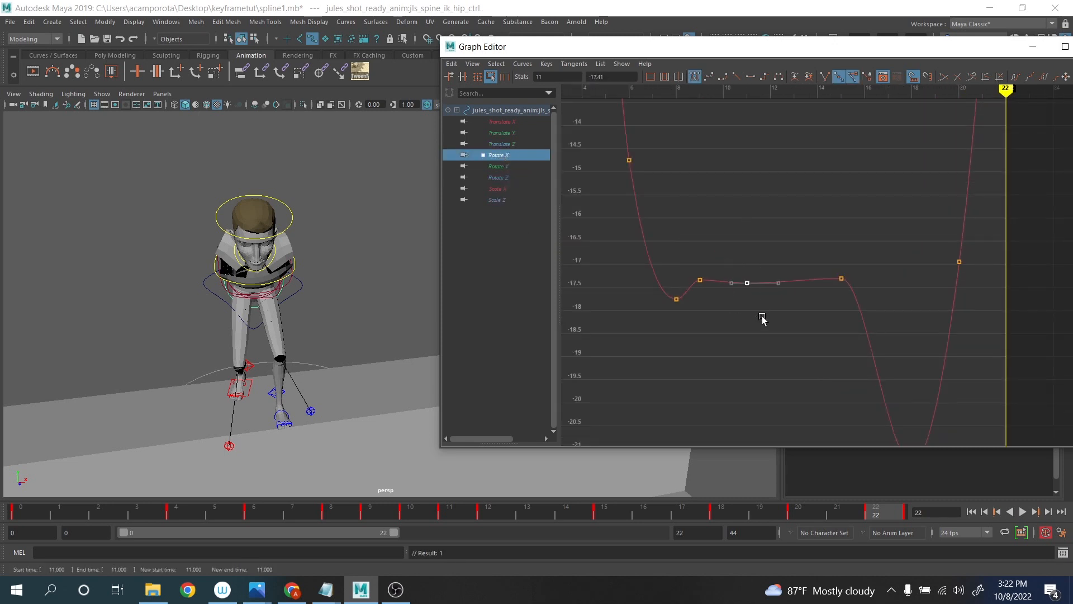
pyautogui.moveTo(761, 318); pyautogui.dragTo(756, 290, button='middle')
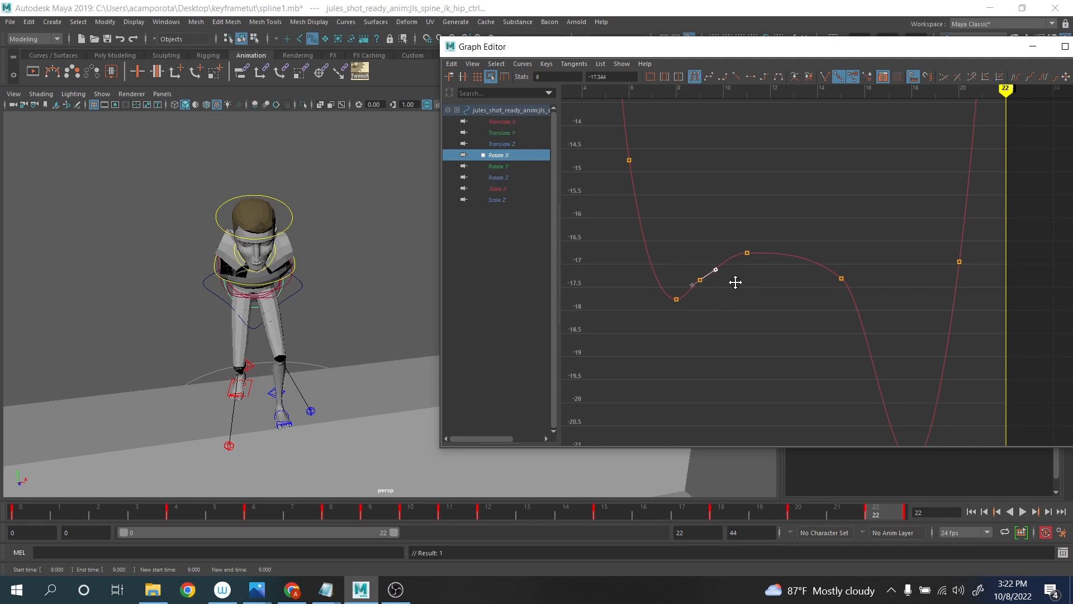
pyautogui.press('w')
pyautogui.keyDown('alt'); pyautogui.moveTo(727, 270); pyautogui.dragTo(707, 282, button='right'); pyautogui.keyUp('alt')
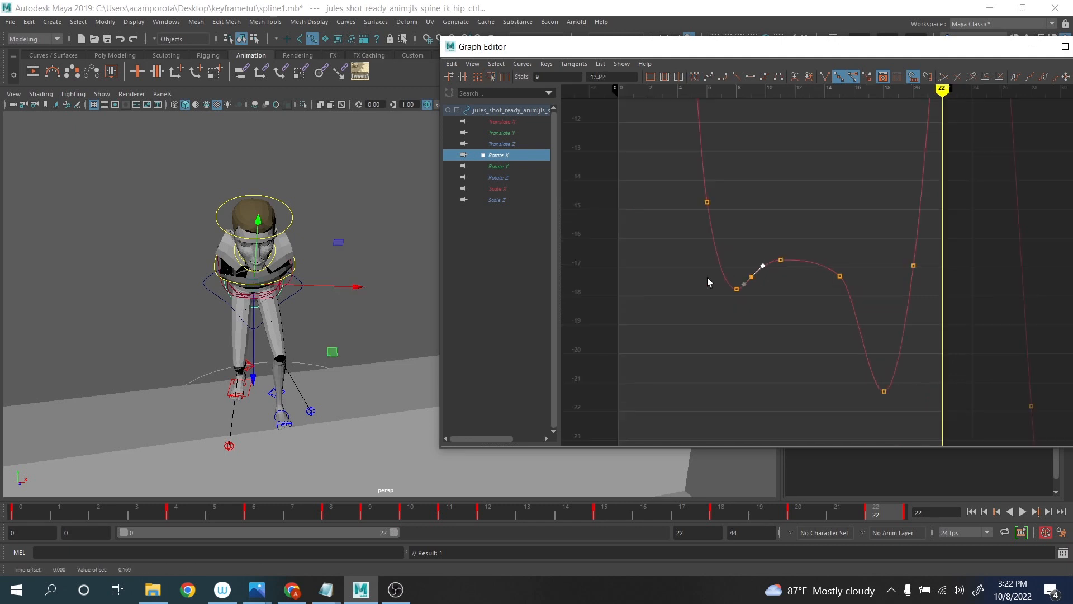
# - Play back the animation from a side view of the character and scrub to frame 5 to check the hip motion
pyautogui.click(151, 512)
pyautogui.press('e')
pyautogui.keyDown('alt'); pyautogui.moveTo(235, 302); pyautogui.dragTo(290, 522); pyautogui.keyUp('alt')
pyautogui.hotkey('alt', 'v')
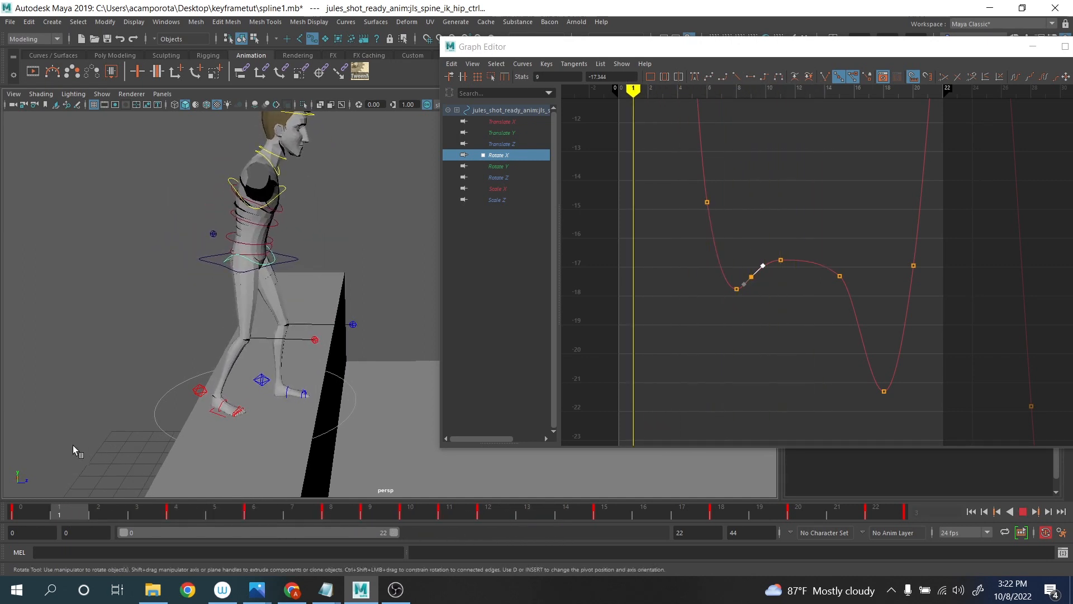
pyautogui.moveTo(260, 484)
pyautogui.mouseDown()
pyautogui.moveTo(109, 454)
pyautogui.moveTo(241, 481)
pyautogui.mouseUp()
pyautogui.scroll(-3, 793, 221)
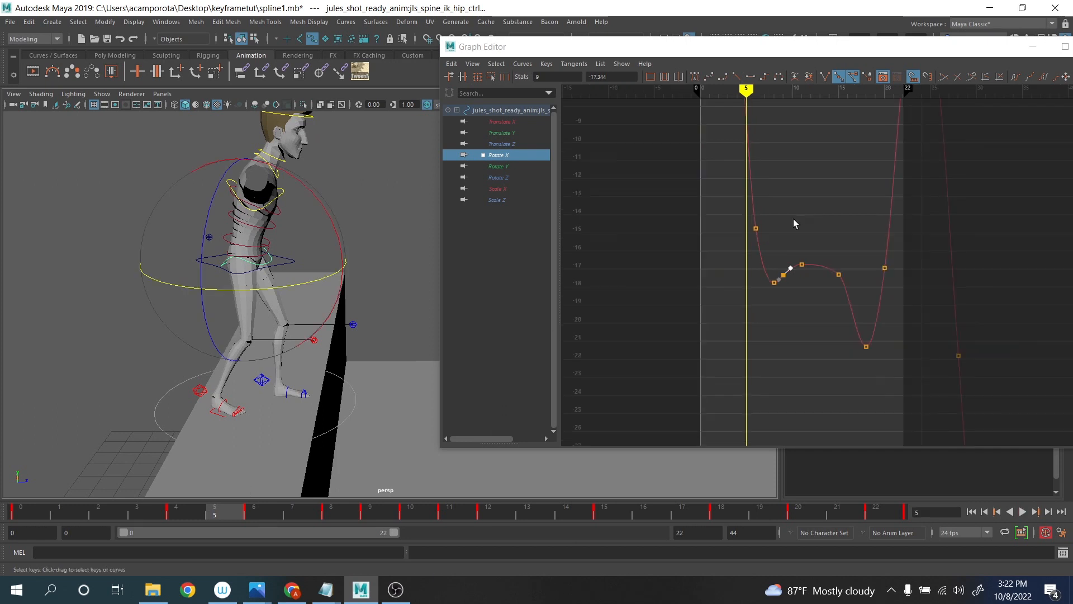
# - Raise the hip control's Rotate X key at frame 6 and step on to the following key
pyautogui.keyDown('alt'); pyautogui.moveTo(740, 224); pyautogui.dragTo(756, 299, button='middle'); pyautogui.keyUp('alt')
pyautogui.scroll(-6, 756, 299)
pyautogui.keyDown('alt'); pyautogui.keyDown('shift'); pyautogui.moveTo(756, 299); pyautogui.dragTo(823, 299, button='right'); pyautogui.keyUp('shift'); pyautogui.keyUp('alt')
pyautogui.keyDown('alt'); pyautogui.moveTo(771, 290); pyautogui.dragTo(815, 299, button='middle'); pyautogui.keyUp('alt')
pyautogui.scroll(4, 752, 274)
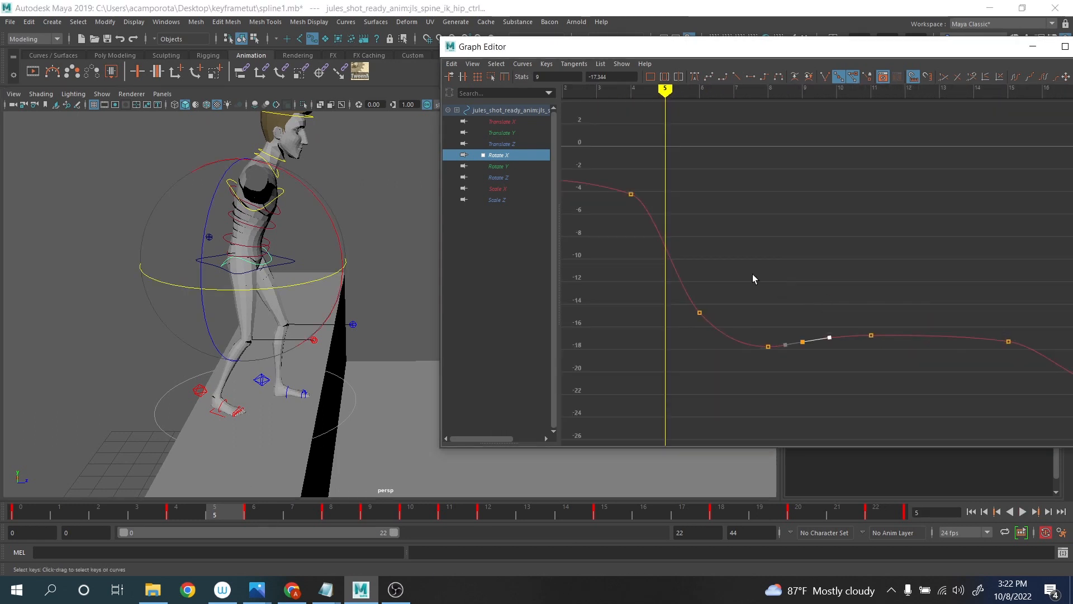
pyautogui.click(699, 312)
pyautogui.press('.')
pyautogui.moveTo(679, 332); pyautogui.dragTo(686, 265, button='middle')
pyautogui.press('.')
pyautogui.moveTo(720, 330); pyautogui.dragTo(765, 365)
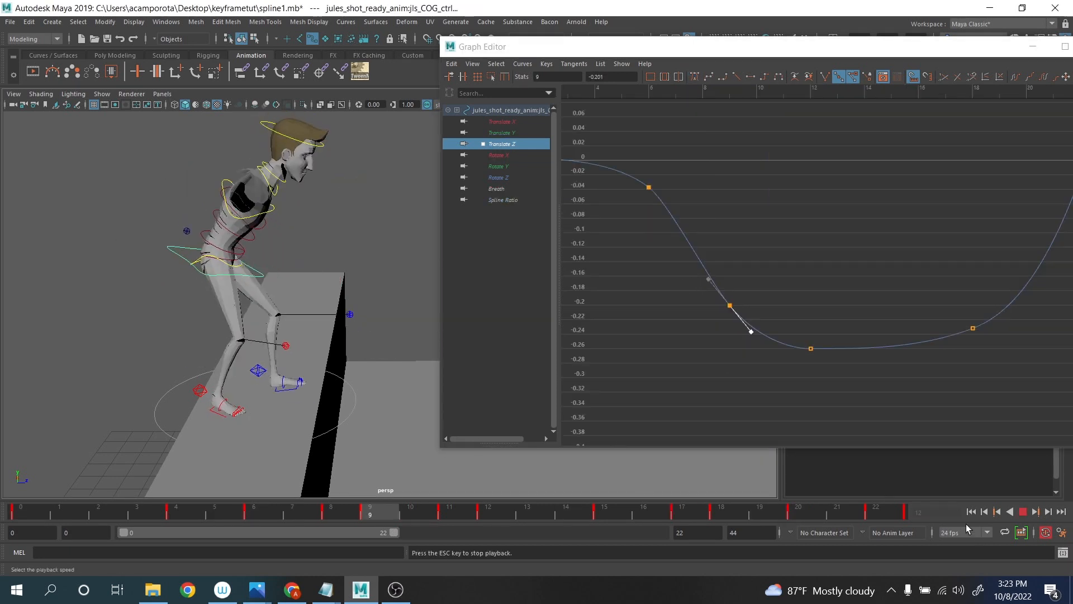
# - Stop playback, select the right foot IK control and isolate its Foot Roll curve
pyautogui.click(1022, 511)
pyautogui.click(205, 391)
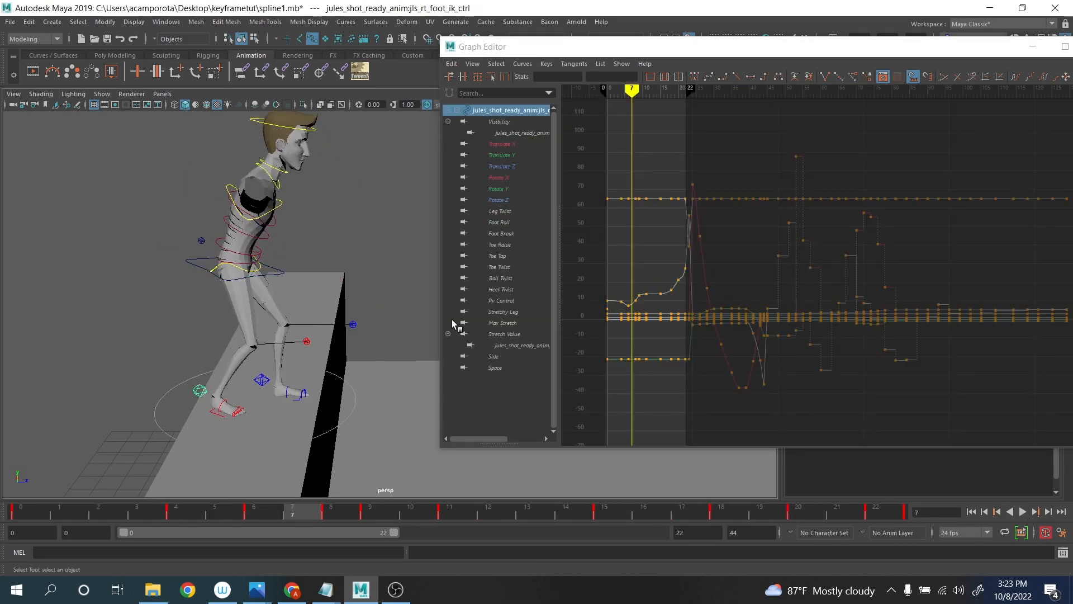
pyautogui.click(517, 212)
pyautogui.click(511, 232)
pyautogui.keyDown('shift'); pyautogui.click(513, 289); pyautogui.keyUp('shift')
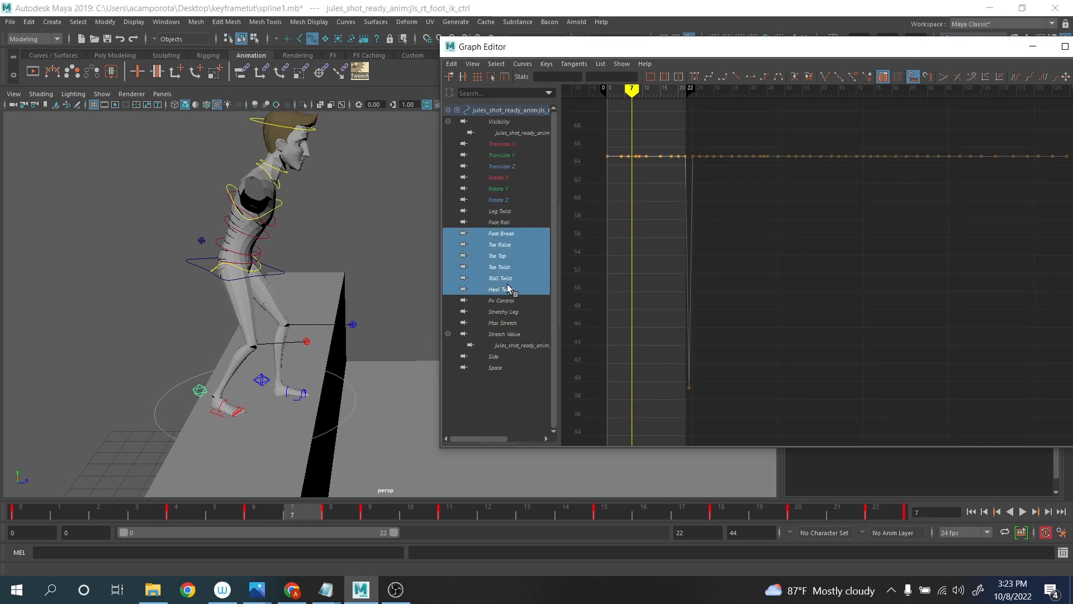
pyautogui.keyDown('shift'); pyautogui.click(502, 211); pyautogui.keyUp('shift')
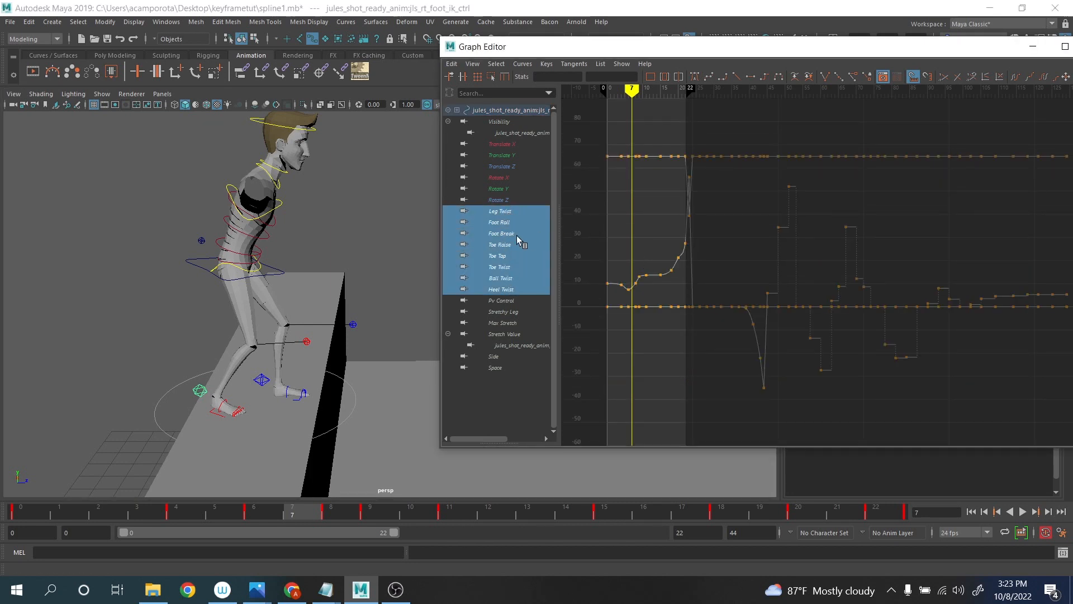
pyautogui.click(510, 234)
pyautogui.click(508, 227)
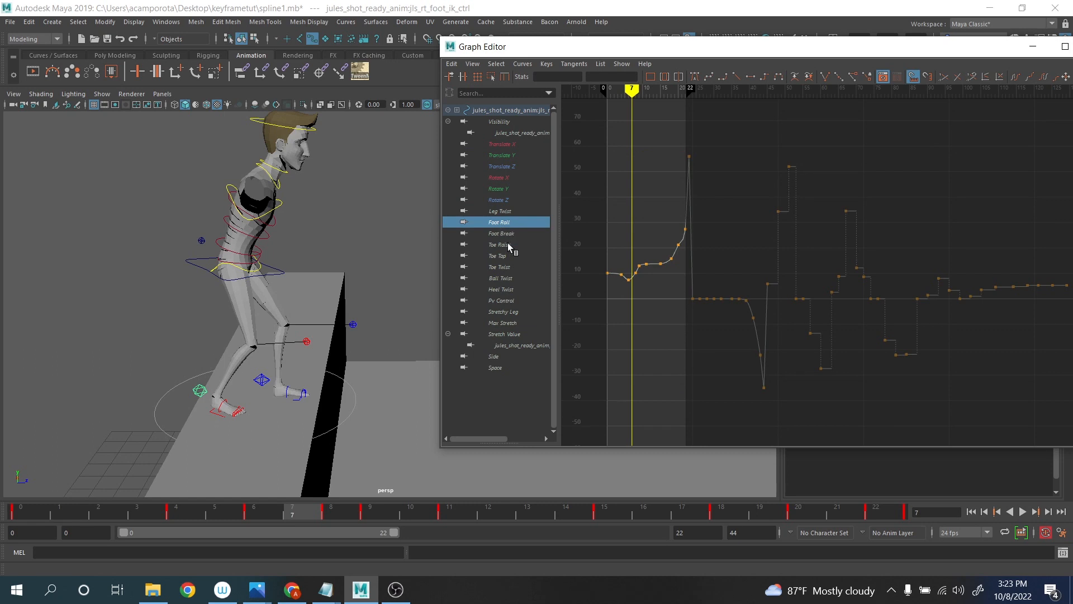
# - Lower the right foot control's Foot Roll key at frame 9 to about 11.84
pyautogui.keyDown('alt'); pyautogui.moveTo(598, 240); pyautogui.dragTo(637, 237, button='middle'); pyautogui.keyUp('alt')
pyautogui.keyDown('alt'); pyautogui.keyDown('shift'); pyautogui.moveTo(692, 241); pyautogui.dragTo(738, 241, button='right'); pyautogui.keyUp('shift'); pyautogui.keyUp('alt')
pyautogui.keyDown('alt'); pyautogui.moveTo(707, 227); pyautogui.dragTo(733, 233, button='middle'); pyautogui.keyUp('alt')
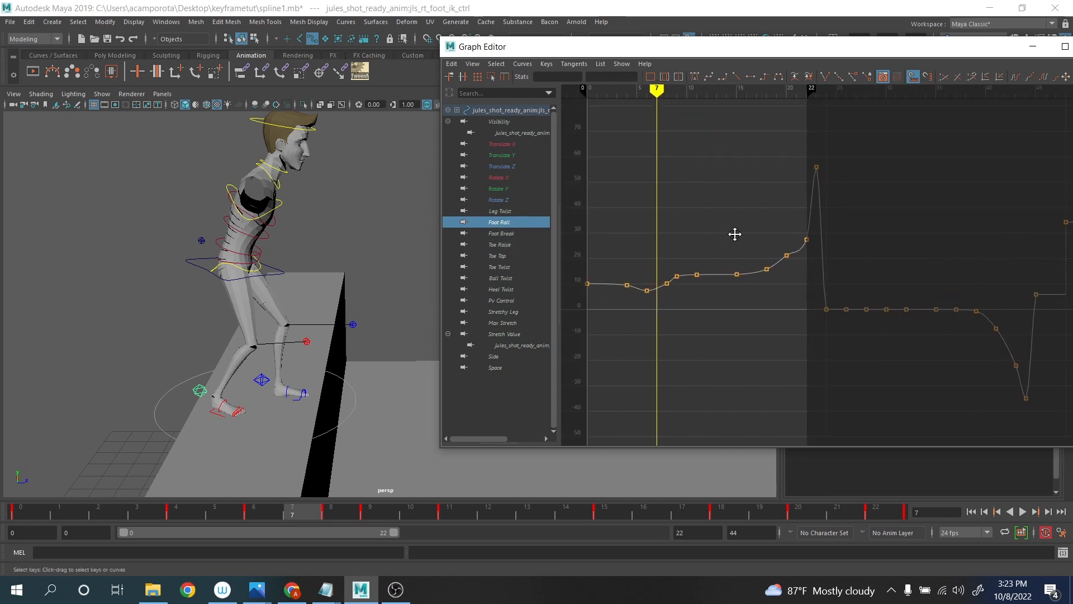
pyautogui.keyDown('alt'); pyautogui.moveTo(726, 255); pyautogui.dragTo(766, 254, button='right'); pyautogui.keyUp('alt')
pyautogui.keyDown('alt'); pyautogui.moveTo(766, 255); pyautogui.dragTo(726, 256, button='middle'); pyautogui.keyUp('alt')
pyautogui.scroll(-3, 667, 231)
pyautogui.scroll(3, 793, 260)
pyautogui.keyDown('alt'); pyautogui.moveTo(725, 255); pyautogui.dragTo(767, 256, button='right'); pyautogui.keyUp('alt')
pyautogui.moveTo(821, 320); pyautogui.dragTo(682, 280, button='middle')
pyautogui.scroll(-4, 682, 280)
pyautogui.keyDown('alt'); pyautogui.keyDown('shift'); pyautogui.moveTo(683, 280); pyautogui.dragTo(750, 193, button='right'); pyautogui.keyUp('shift'); pyautogui.keyUp('alt')
pyautogui.keyDown('alt'); pyautogui.moveTo(750, 192); pyautogui.dragTo(697, 320, button='middle'); pyautogui.keyUp('alt')
pyautogui.scroll(-4, 696, 321)
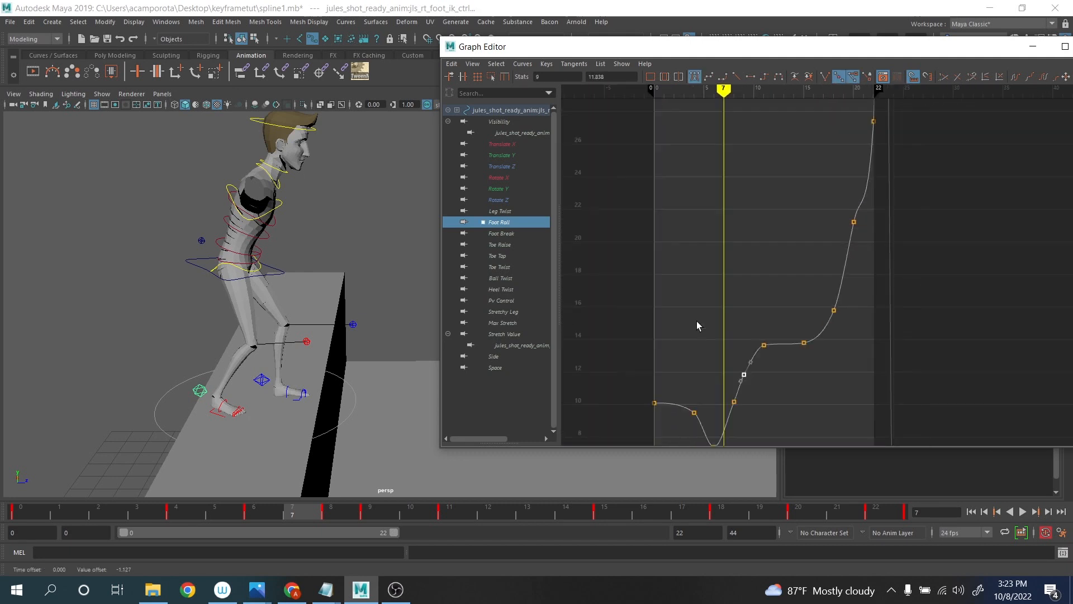
# - Delete the right foot's Foot Roll key at frame 20 and lower the key at frame 18 to about 15.02
pyautogui.keyDown('alt'); pyautogui.keyDown('shift'); pyautogui.moveTo(697, 313); pyautogui.dragTo(754, 293, button='right'); pyautogui.keyUp('shift'); pyautogui.keyUp('alt')
pyautogui.moveTo(711, 512); pyautogui.dragTo(813, 507)
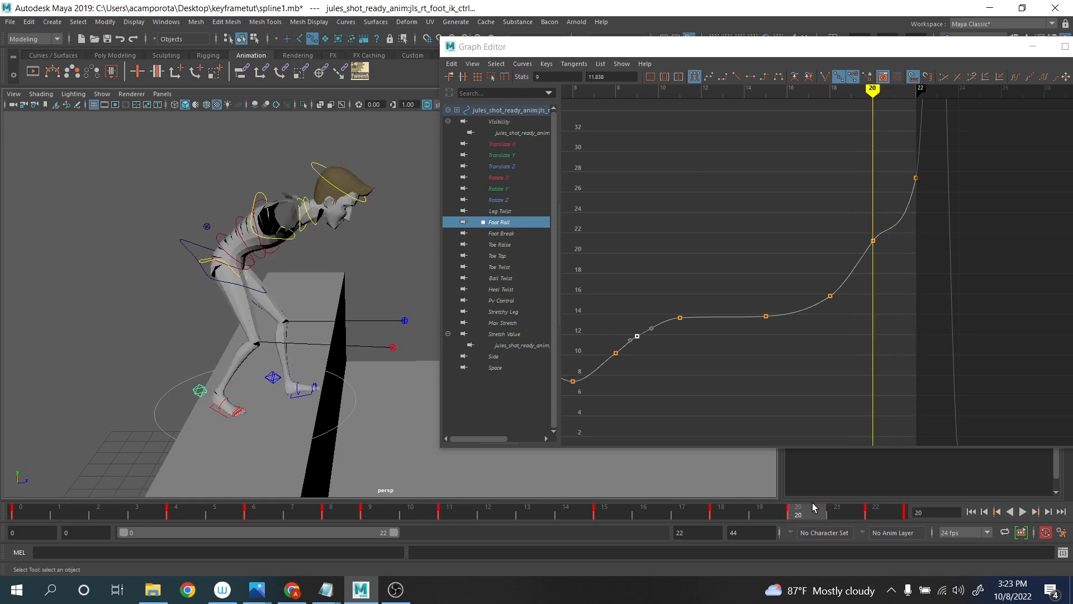
pyautogui.click(873, 241)
pyautogui.press('Delete')
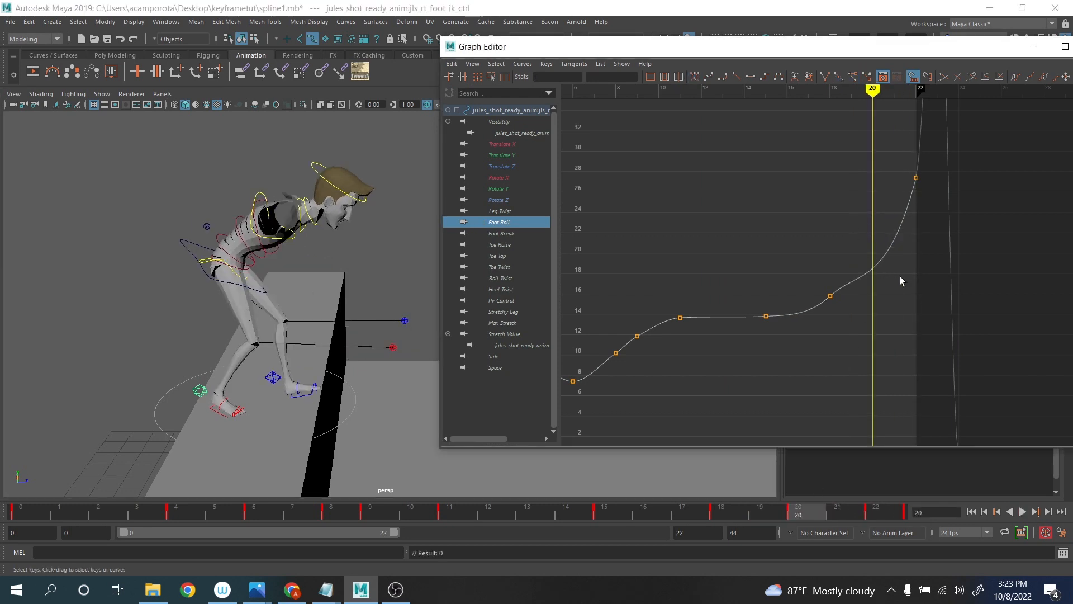
pyautogui.moveTo(774, 284); pyautogui.dragTo(841, 313)
pyautogui.moveTo(826, 249); pyautogui.dragTo(875, 290)
pyautogui.moveTo(862, 287); pyautogui.dragTo(860, 331, button='middle')
pyautogui.press('a')
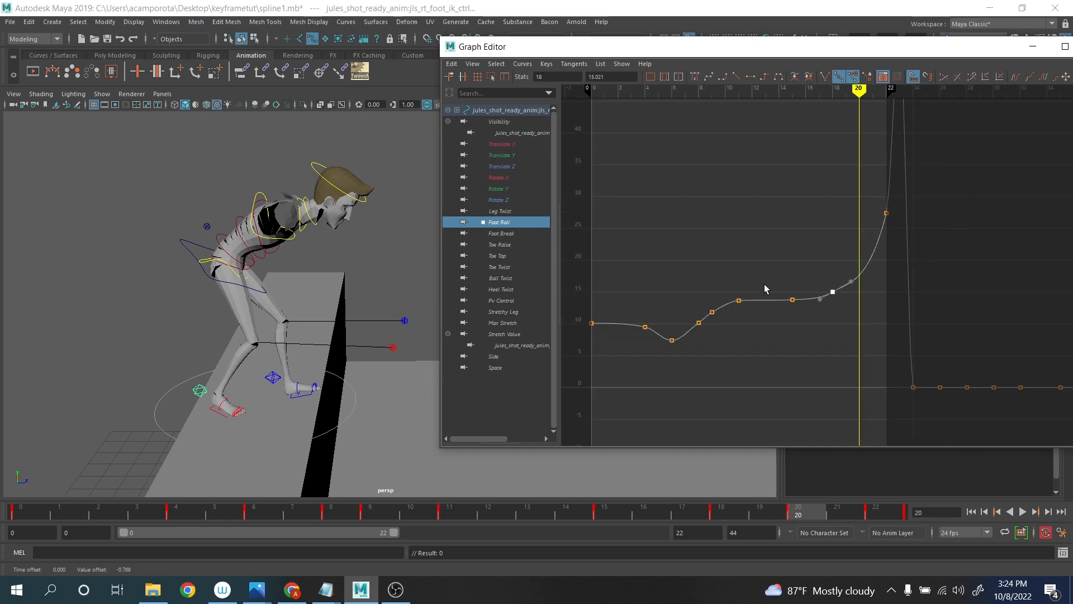
pyautogui.click(1022, 511)
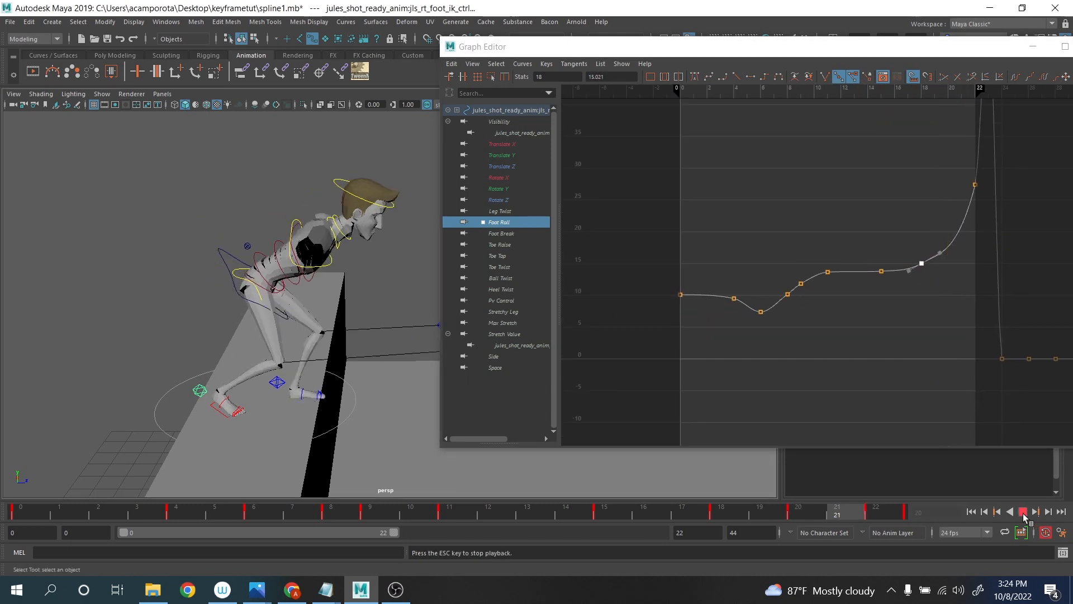
# - Retime the left foot and toe controls together, shifting their keys at frames 9, 11 and 22 to frames 10, 12 and 21
pyautogui.click(262, 379)
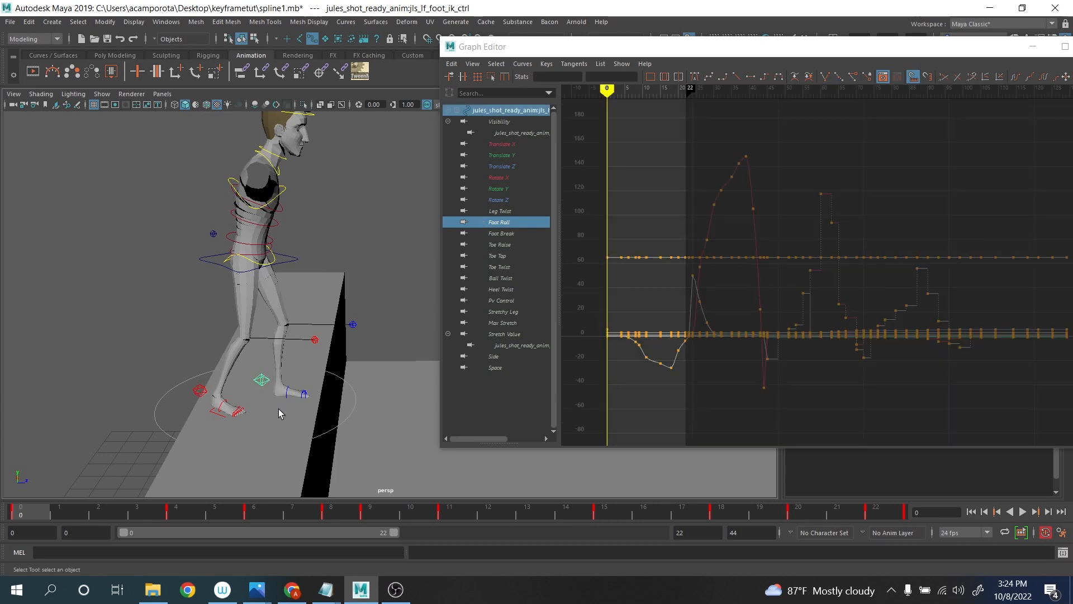
pyautogui.press('4')
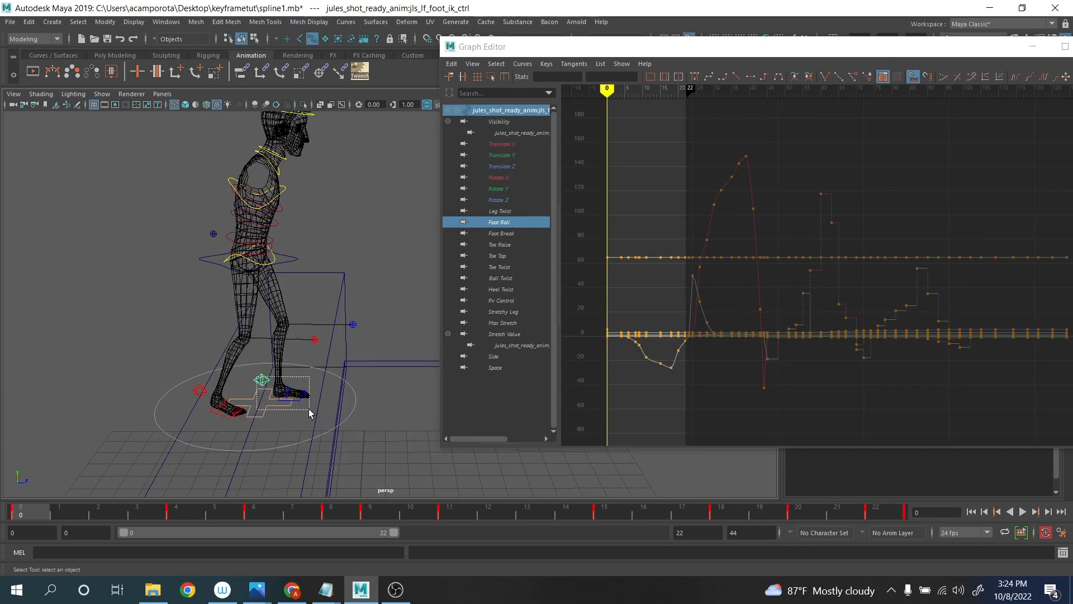
pyautogui.moveTo(309, 413); pyautogui.dragTo(309, 412)
pyautogui.press('5')
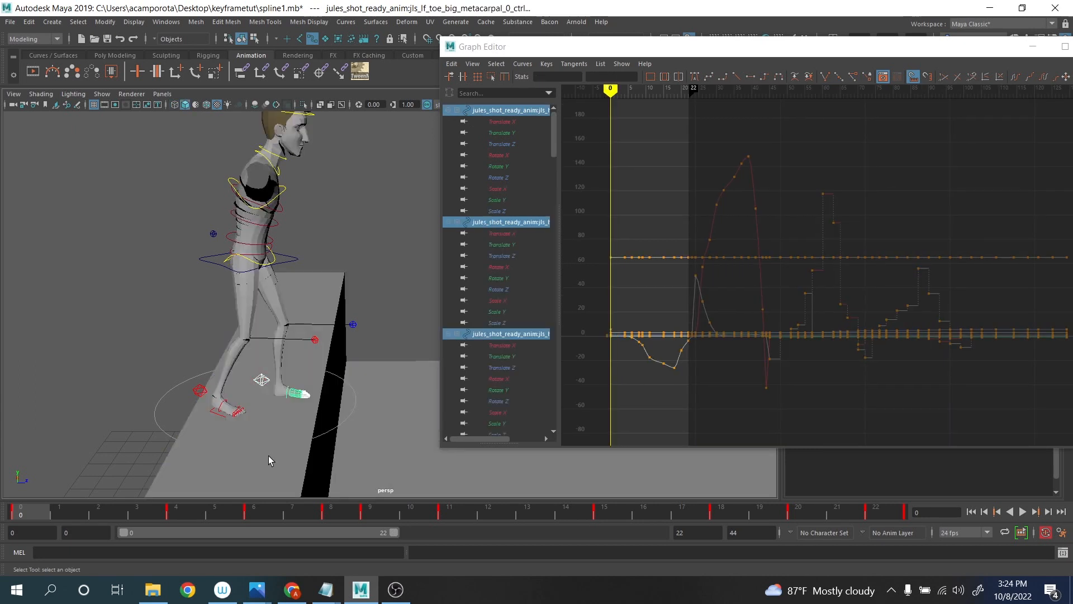
pyautogui.hotkey('alt', 'v')
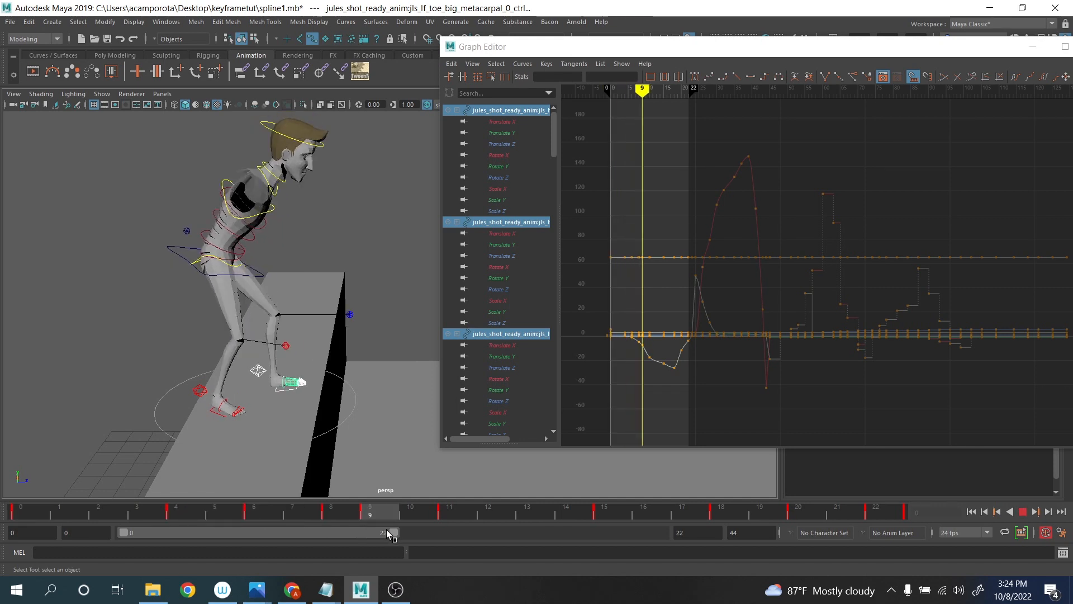
pyautogui.keyDown('shift'); pyautogui.moveTo(380, 511); pyautogui.dragTo(445, 515); pyautogui.keyUp('shift')
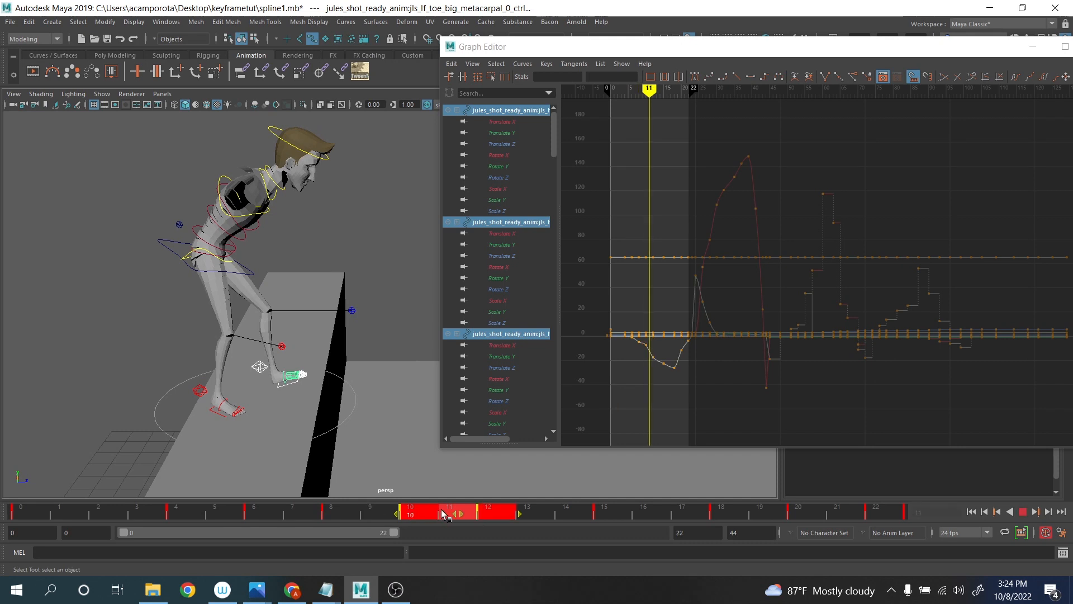
pyautogui.moveTo(336, 511); pyautogui.dragTo(813, 513)
pyautogui.click(735, 514)
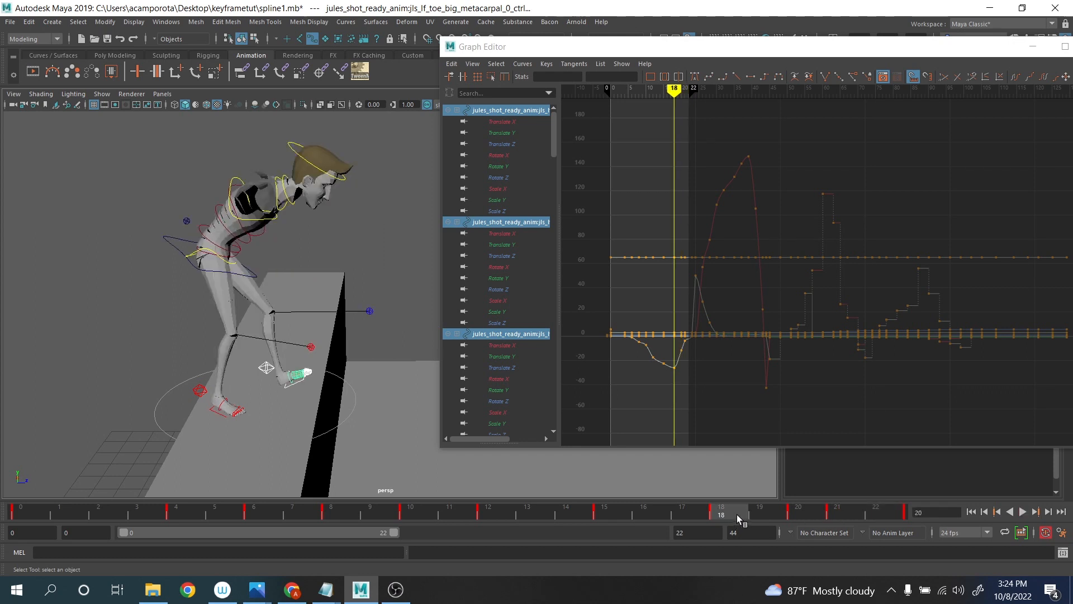
# - Play back and scrub around frames 17 to 20 from a different angle to review the left foot's motion
pyautogui.hotkey('alt', 'v')
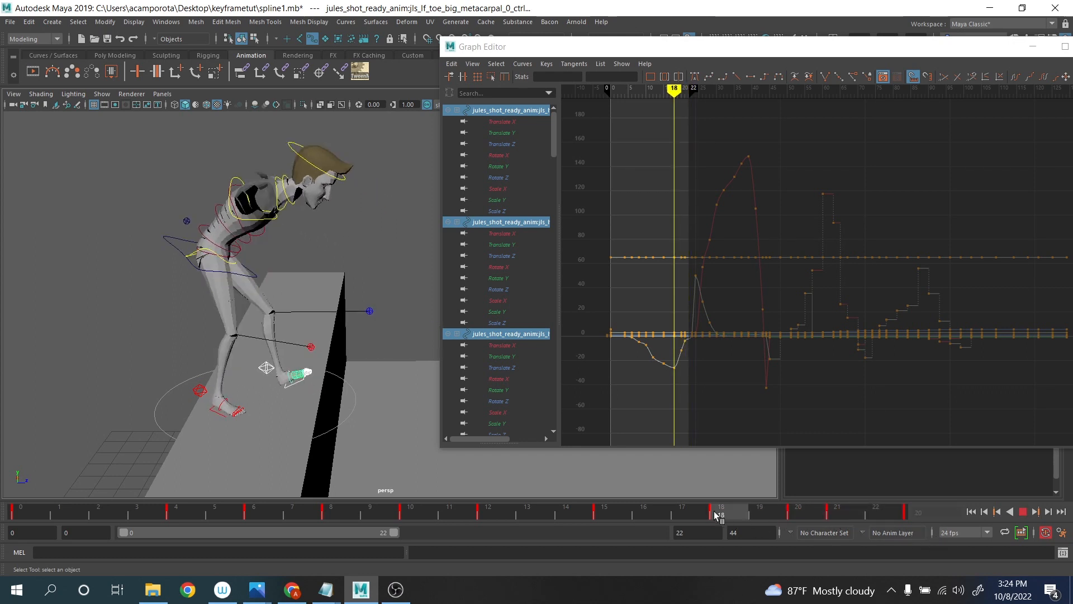
pyautogui.moveTo(721, 514); pyautogui.dragTo(794, 518)
pyautogui.keyDown('alt'); pyautogui.moveTo(335, 436); pyautogui.dragTo(411, 383); pyautogui.keyUp('alt')
pyautogui.moveTo(792, 517); pyautogui.dragTo(659, 515)
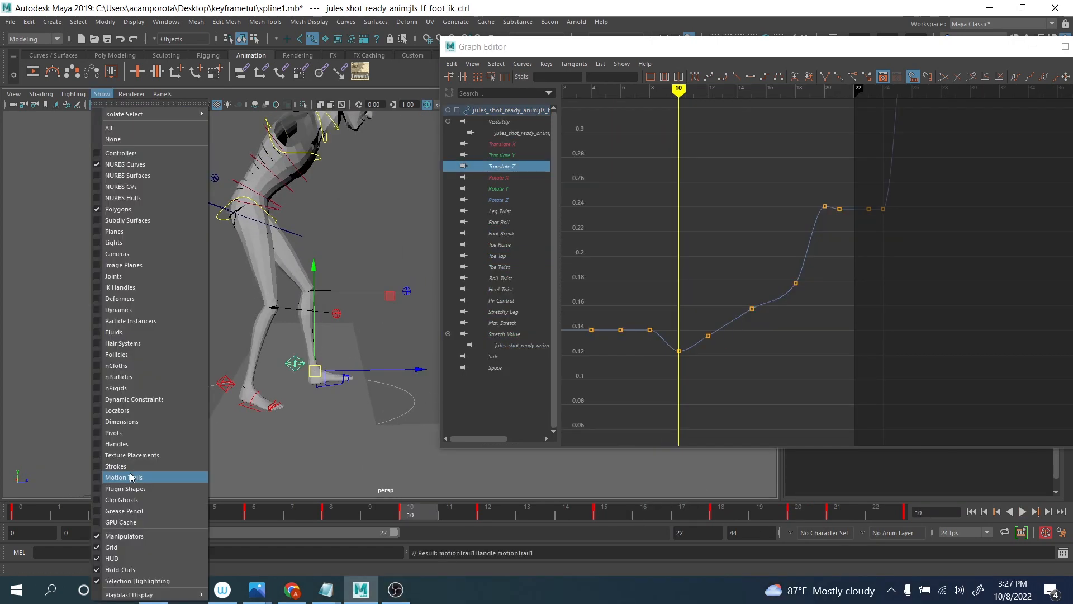
# - Show motion trails in the viewport and advance to the left foot key at frame 12
pyautogui.click(134, 478)
pyautogui.press('.')
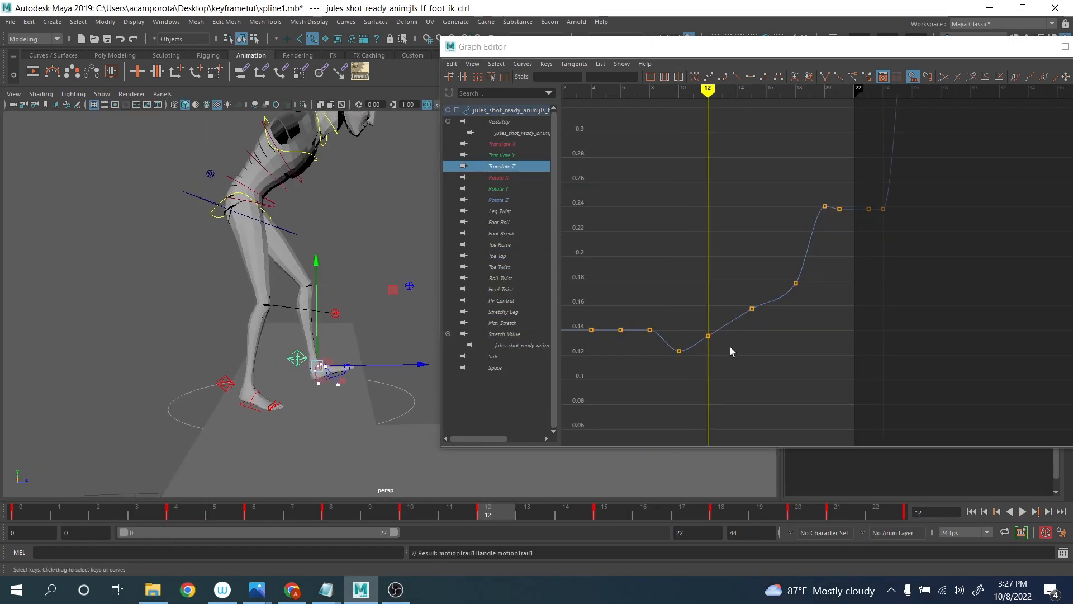
# - Smooth the left foot's Translate Z curve by raising the frame 18 key to about 0.194 and easing the keys at frames 12 and 15 into line
pyautogui.scroll(3, 728, 347)
pyautogui.press('.')
pyautogui.press('.')
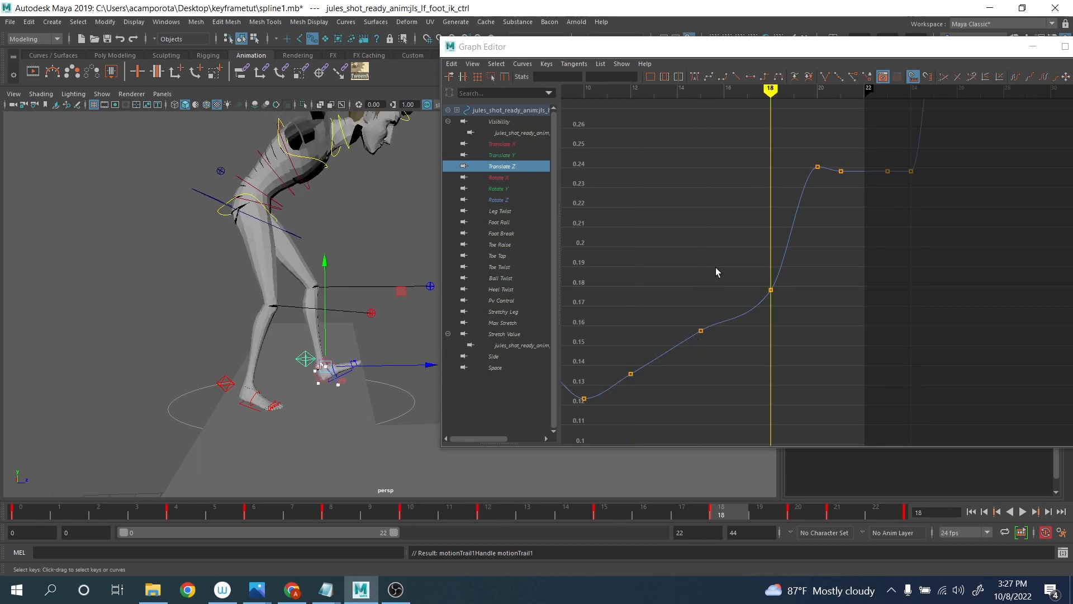
pyautogui.moveTo(717, 272); pyautogui.dragTo(800, 336)
pyautogui.moveTo(800, 336); pyautogui.dragTo(746, 311, button='middle')
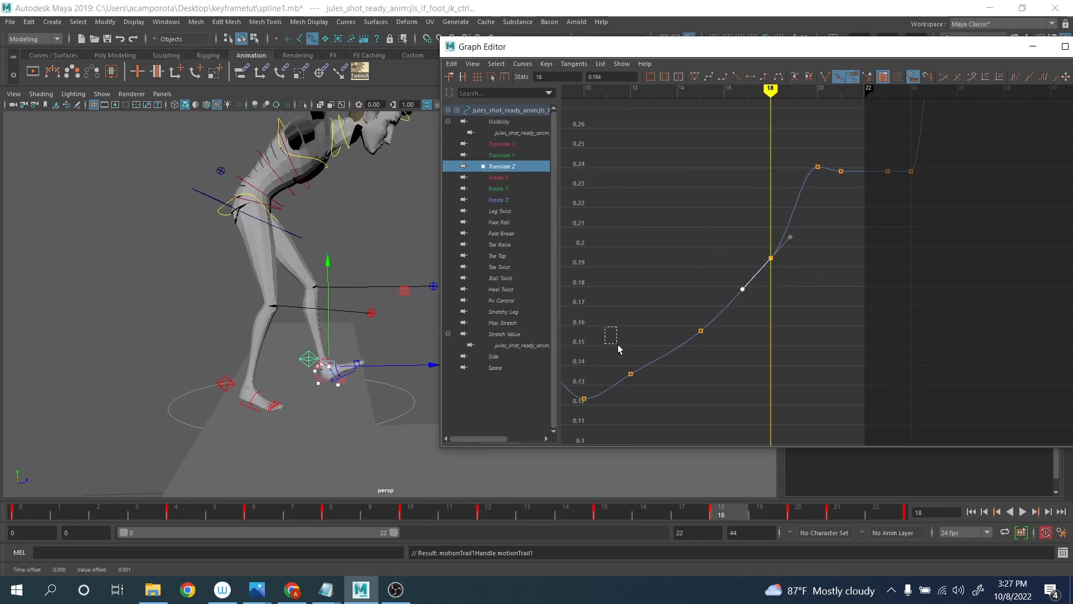
pyautogui.moveTo(619, 349); pyautogui.dragTo(654, 403)
pyautogui.moveTo(718, 372); pyautogui.dragTo(712, 284, button='middle')
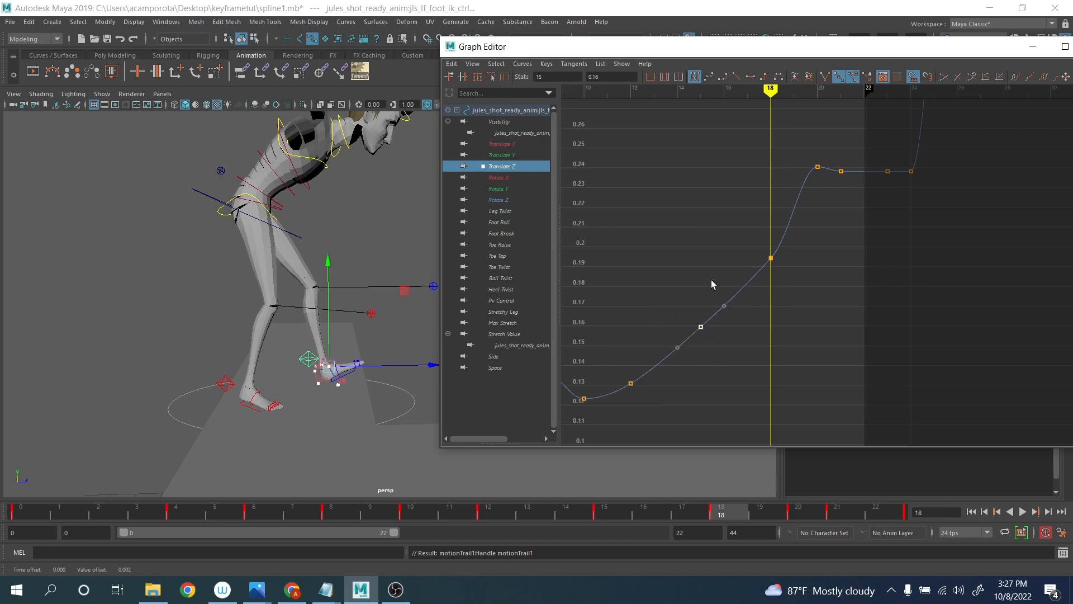
pyautogui.moveTo(812, 297); pyautogui.dragTo(809, 287, button='middle')
# - Smooth the left foot's Foot Roll curve by setting frame 8 to about -3.48, lowering frame 10, and lowering frame 15 to about -24.7
pyautogui.press('.')
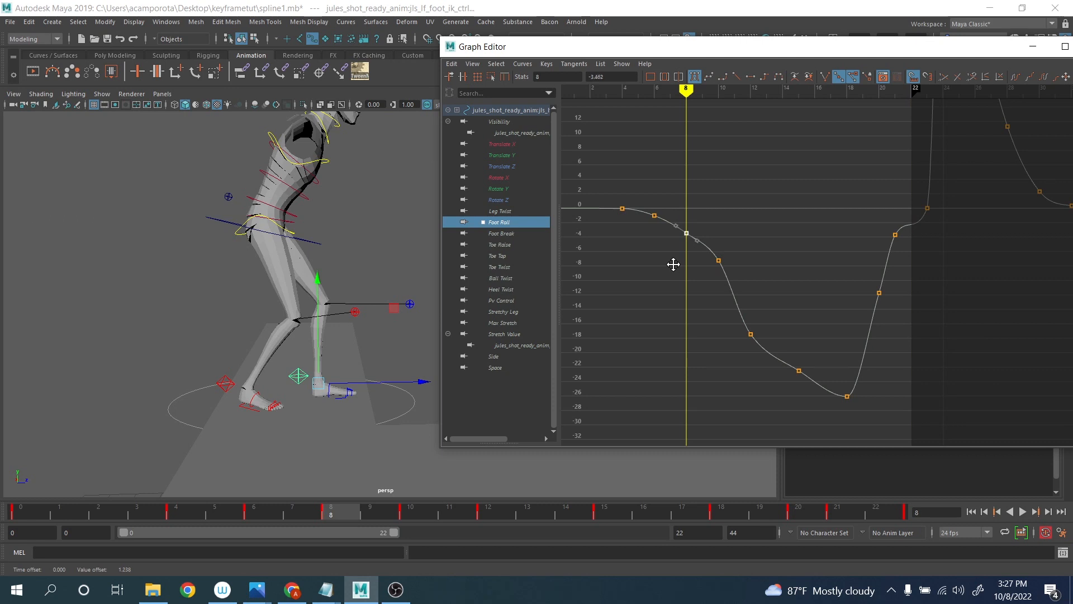
pyautogui.press('.')
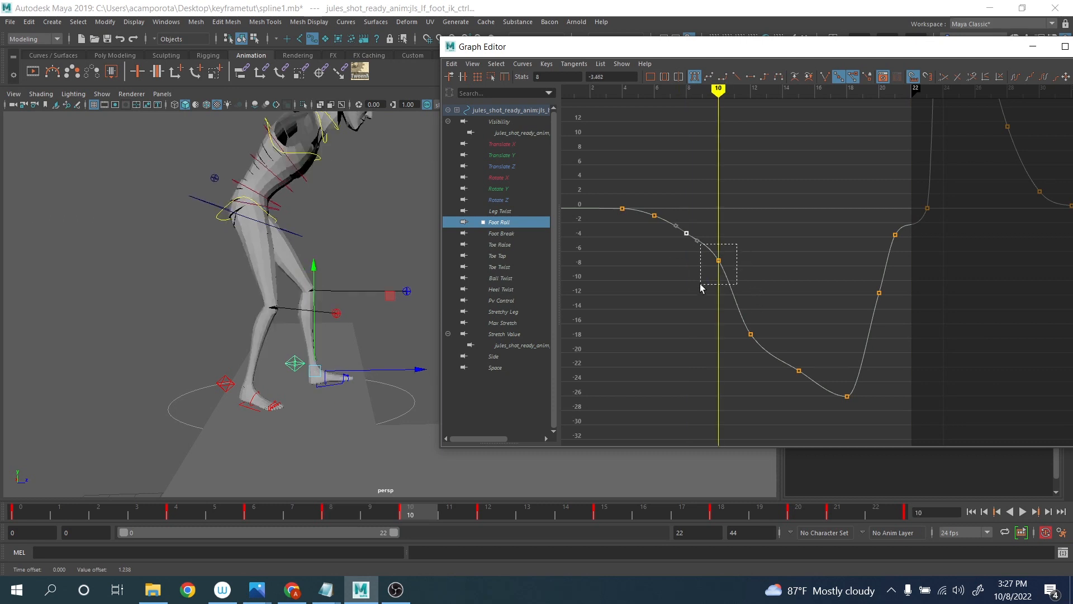
pyautogui.moveTo(700, 285); pyautogui.dragTo(702, 285)
pyautogui.moveTo(705, 284); pyautogui.dragTo(708, 293, button='middle')
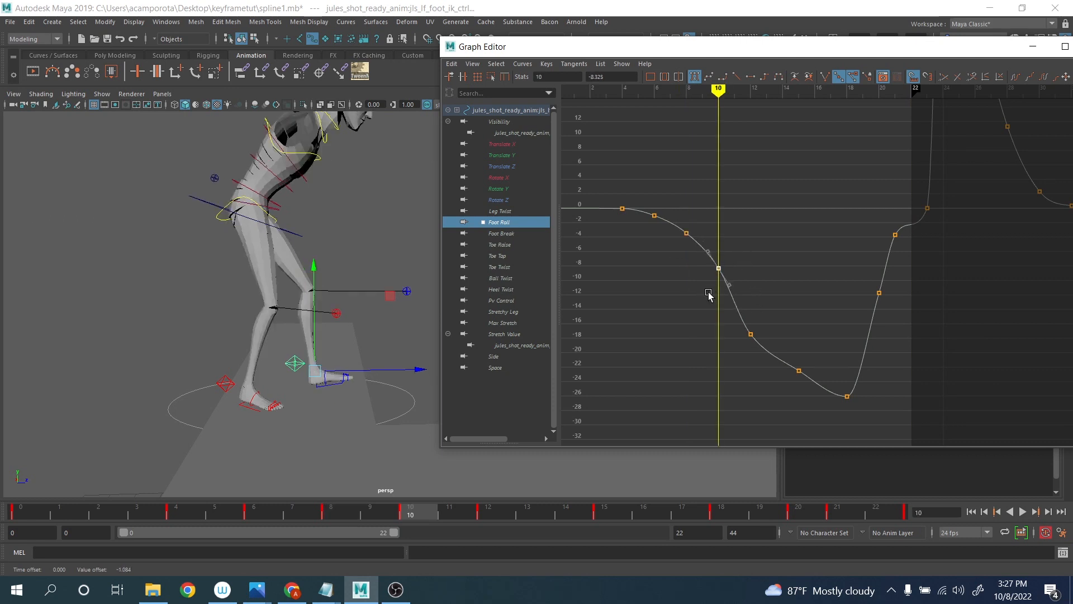
pyautogui.press('.')
pyautogui.press('.')
pyautogui.moveTo(787, 344); pyautogui.dragTo(818, 393)
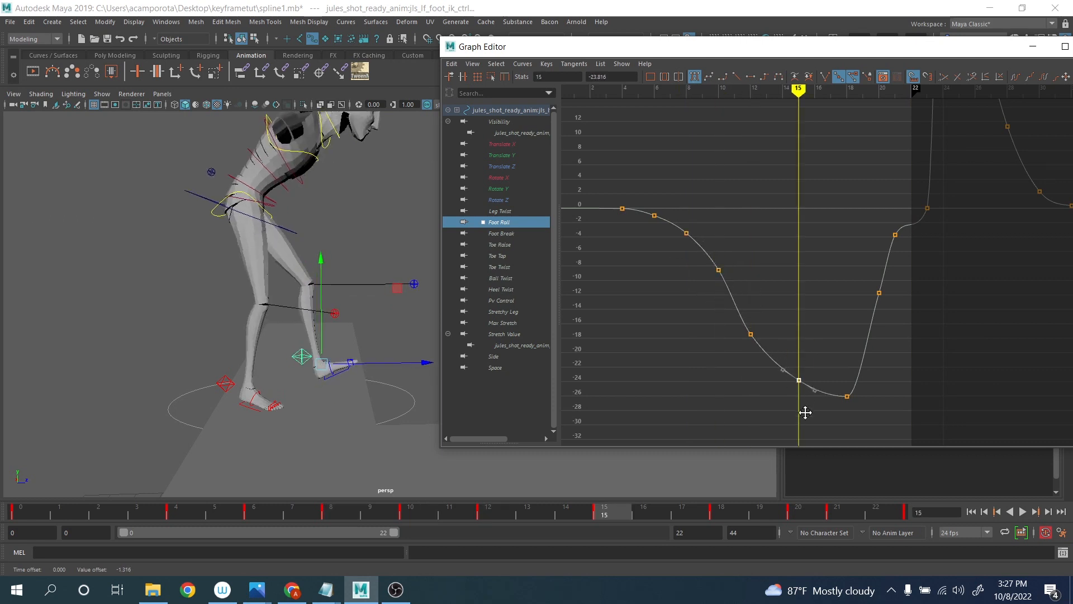
pyautogui.moveTo(805, 413); pyautogui.dragTo(804, 418, button='middle')
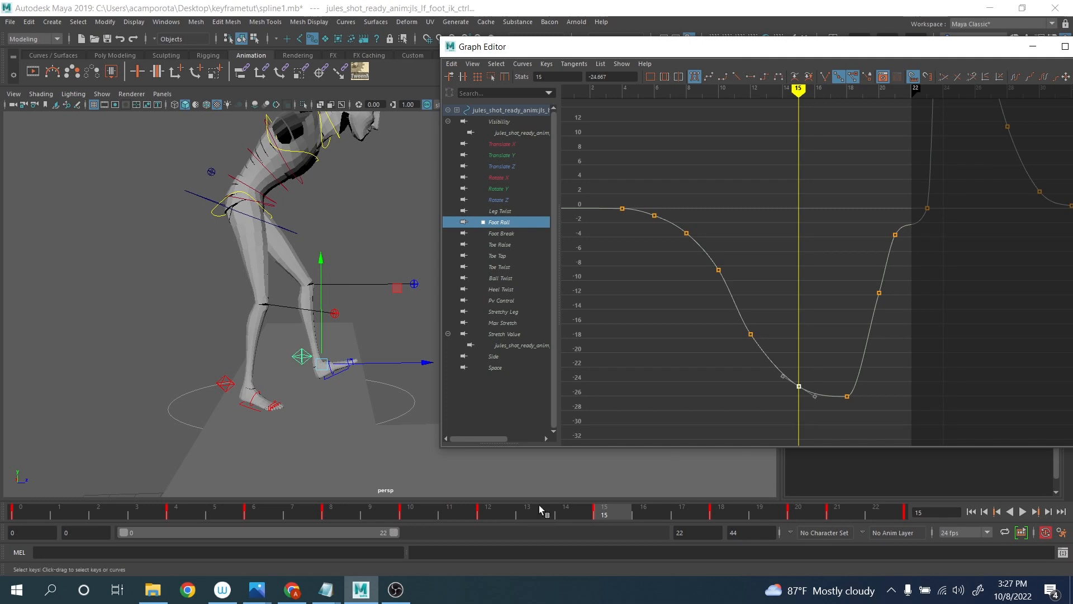
# - Shift the left foot's lowest Foot Roll key from frame 18 to frame 17 and raise the frame 20 key to about -9.79
pyautogui.moveTo(615, 507); pyautogui.dragTo(682, 510)
pyautogui.moveTo(858, 384); pyautogui.dragTo(834, 420)
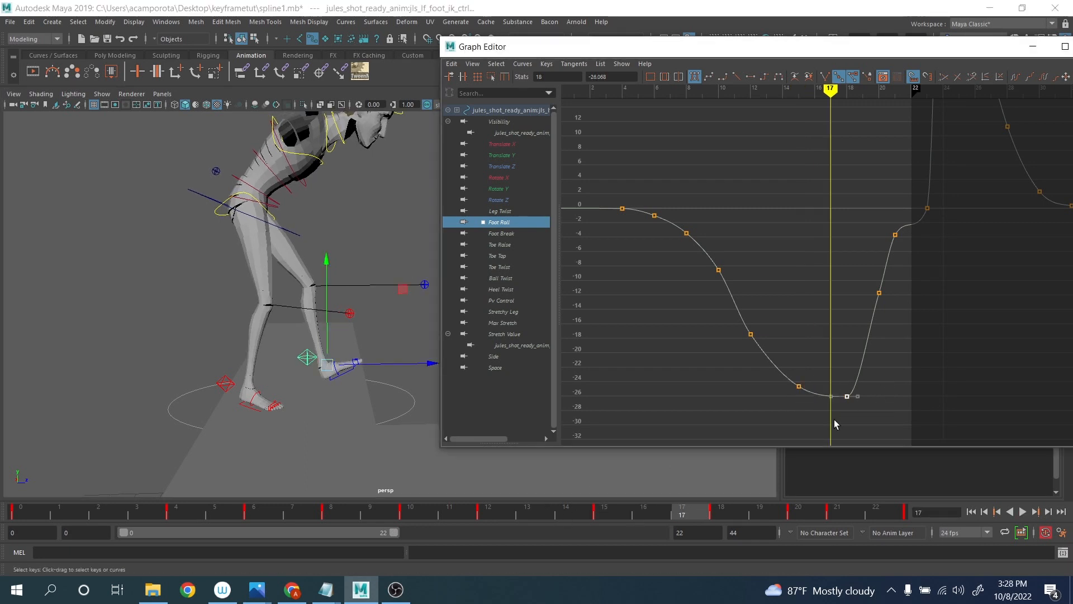
pyautogui.moveTo(836, 424); pyautogui.dragTo(818, 419, button='middle')
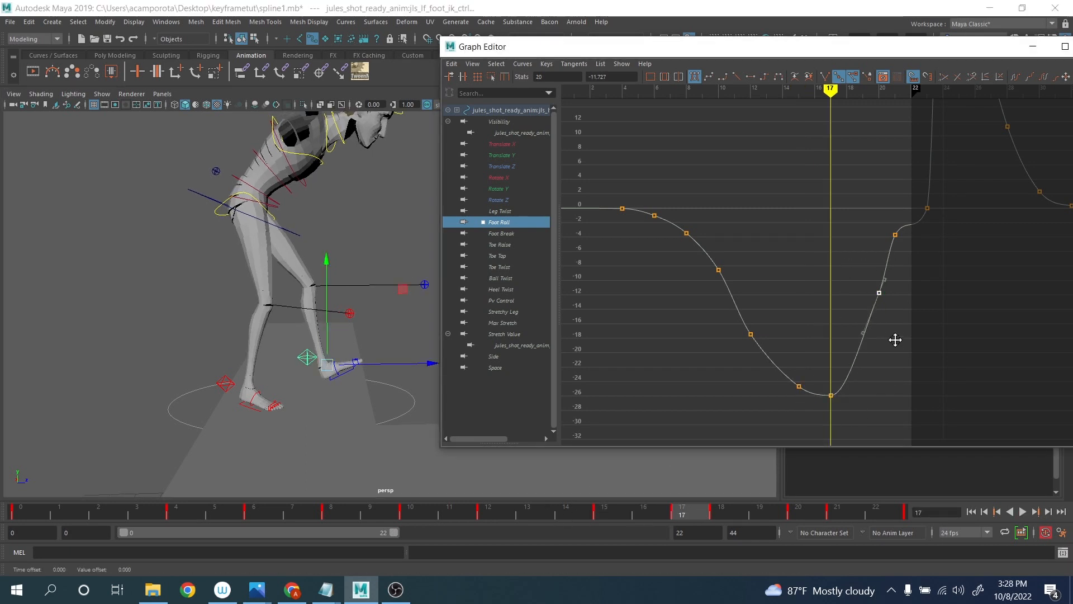
pyautogui.moveTo(894, 340); pyautogui.dragTo(893, 332, button='middle')
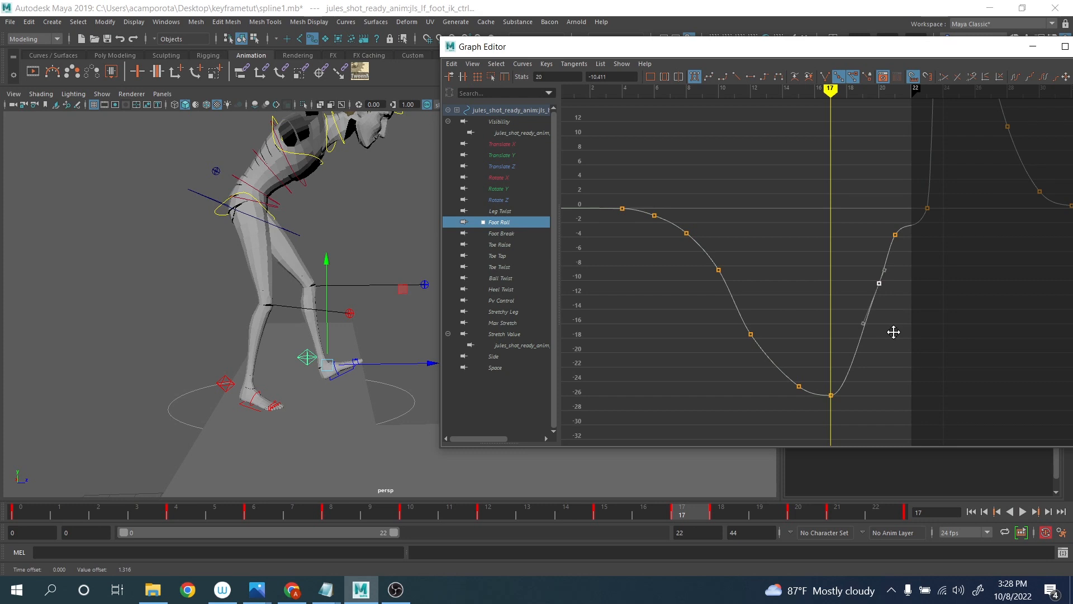
# - Play back the revised left foot motion and save the scene
pyautogui.click(1022, 512)
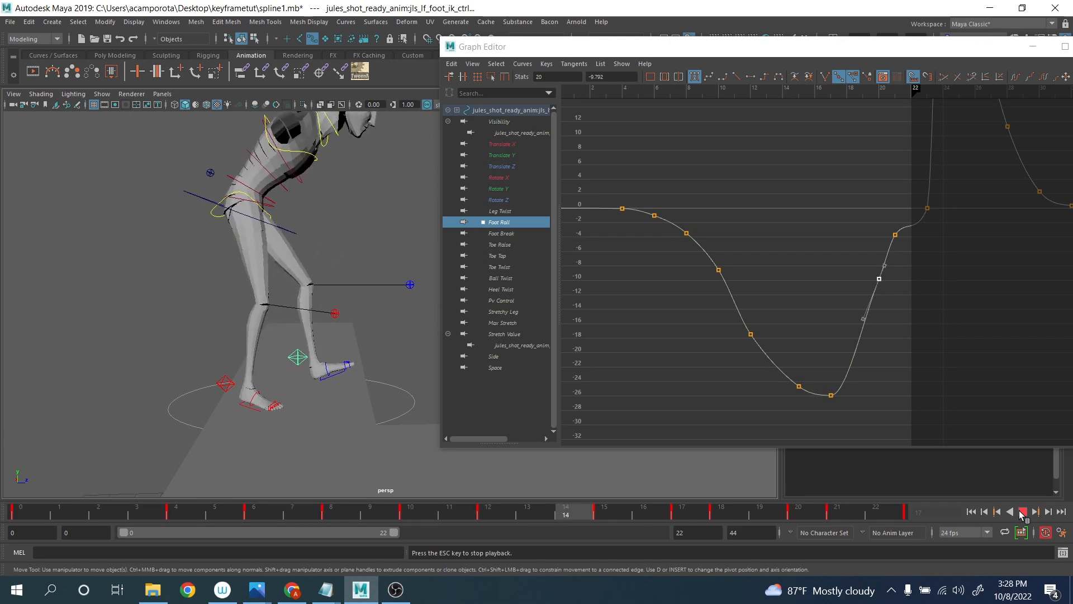
pyautogui.click(1022, 512)
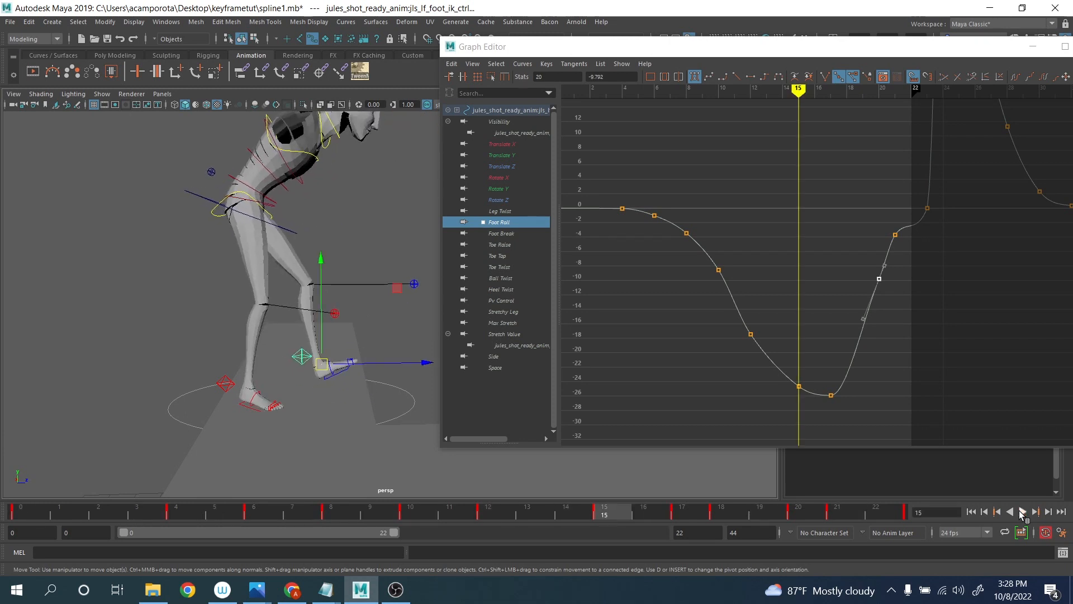
pyautogui.click(11, 22)
pyautogui.click(34, 57)
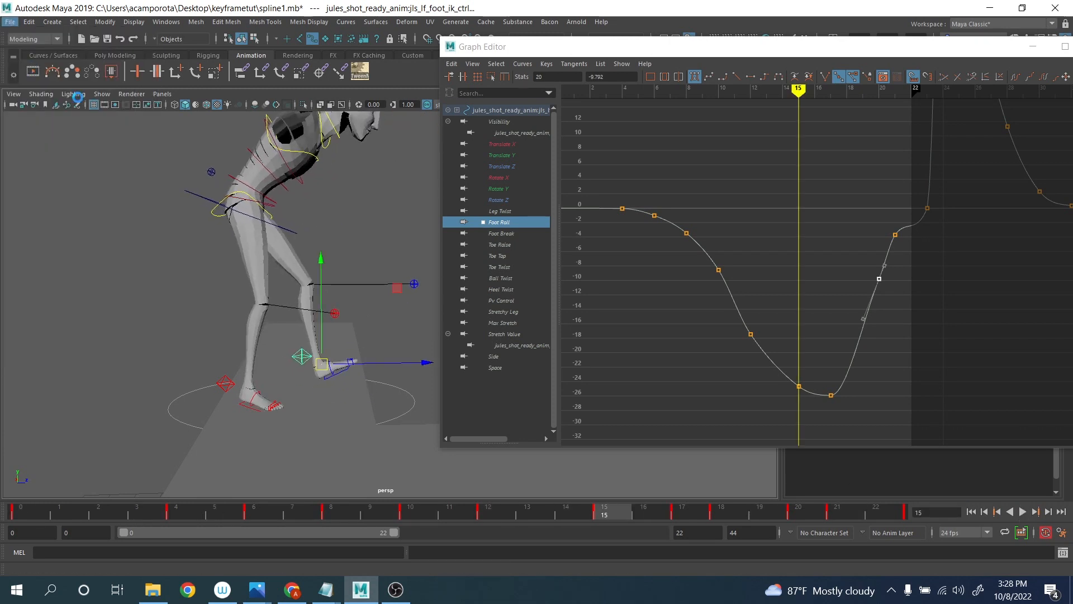
# - Reposition the hip control in the viewport, nudging it slightly up at frame 8 and slightly down at frame 9
pyautogui.click(267, 214)
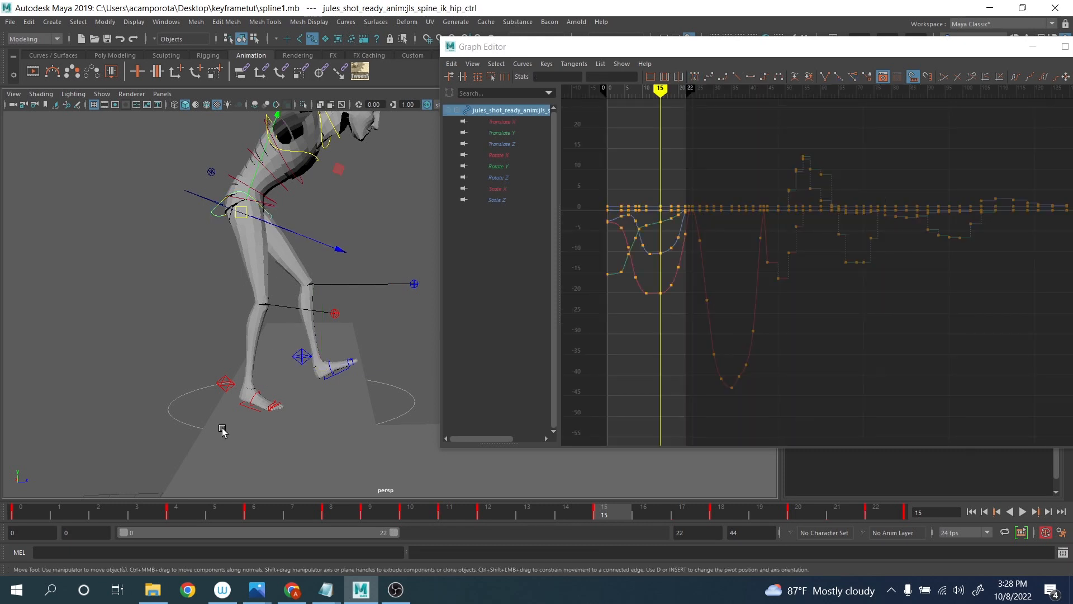
pyautogui.moveTo(156, 514); pyautogui.dragTo(291, 506)
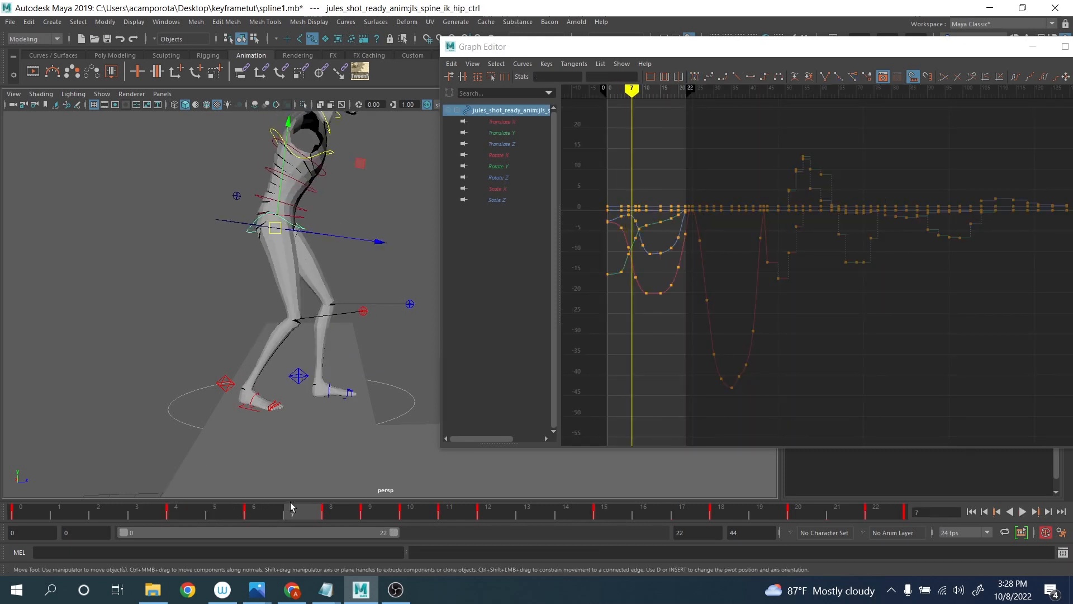
pyautogui.press('.')
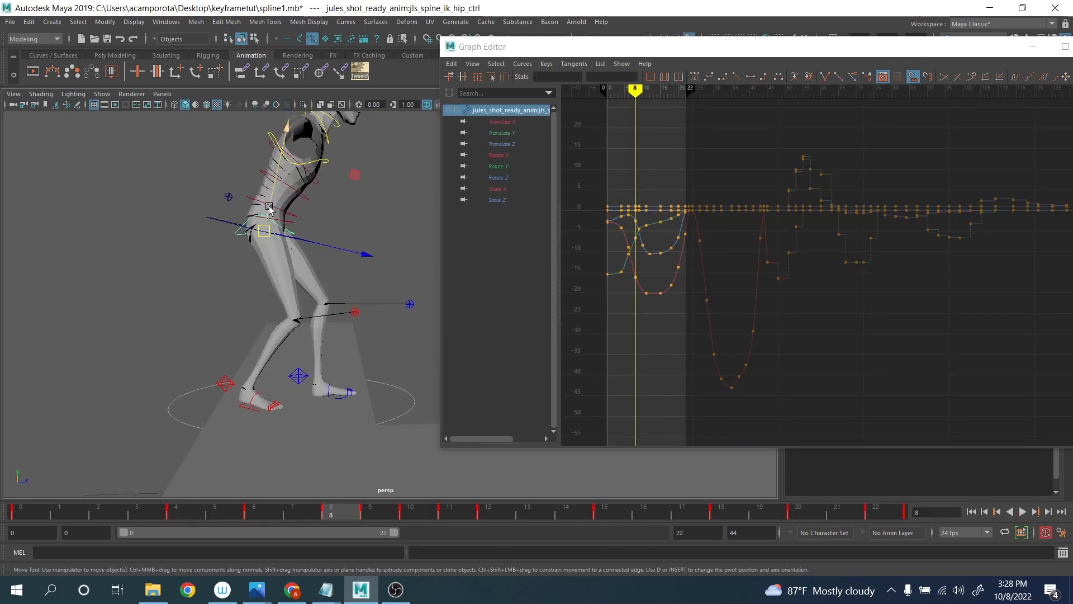
pyautogui.moveTo(269, 208); pyautogui.dragTo(267, 207)
pyautogui.press(',')
pyautogui.press('.')
pyautogui.press('.')
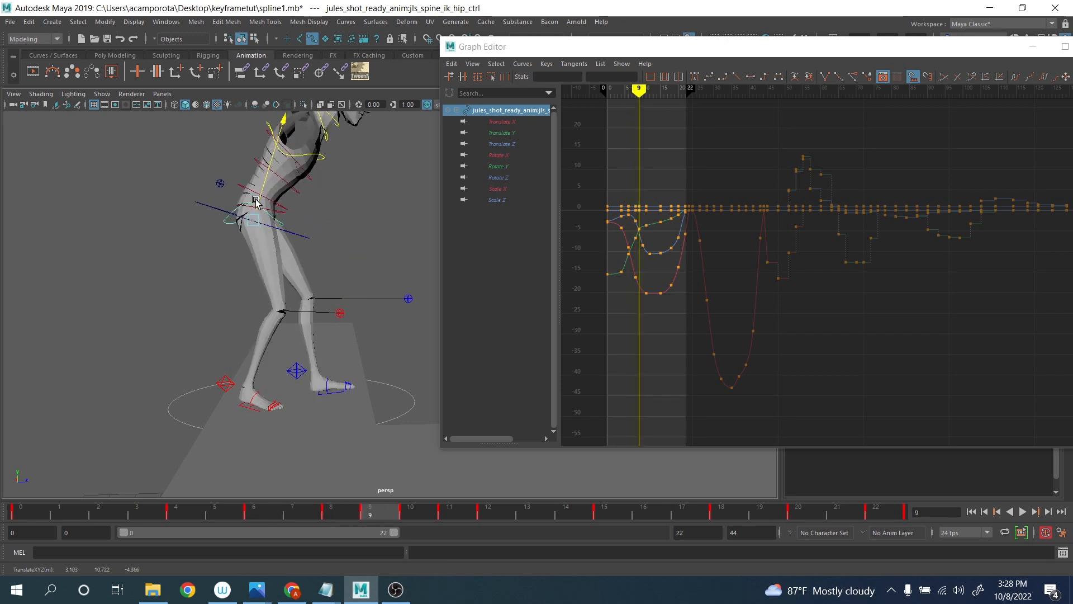
pyautogui.moveTo(256, 202); pyautogui.dragTo(254, 203)
pyautogui.press(',')
pyautogui.press('.')
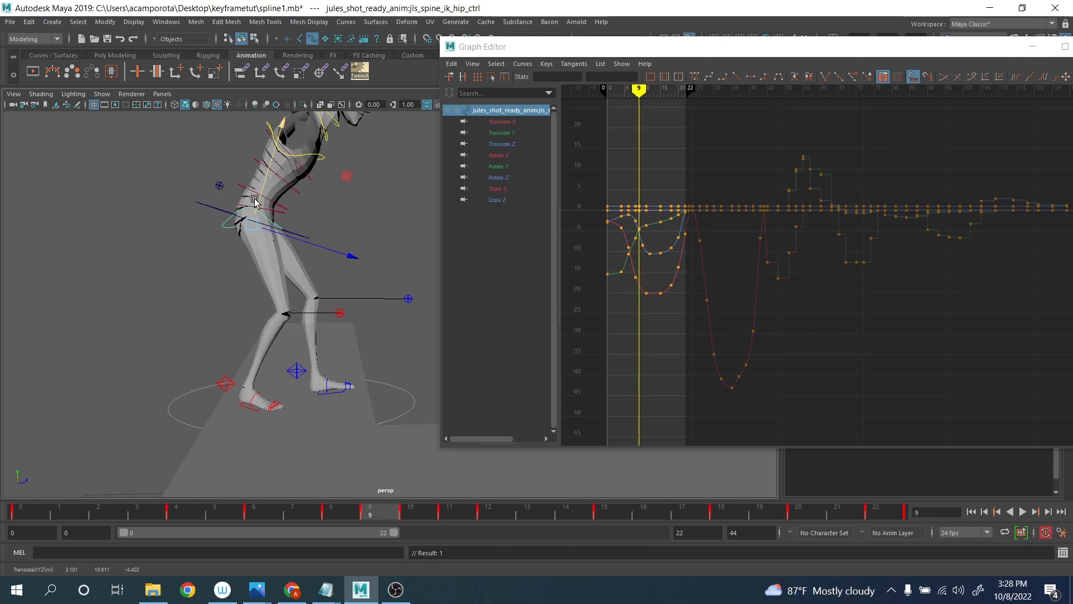
pyautogui.press('.')
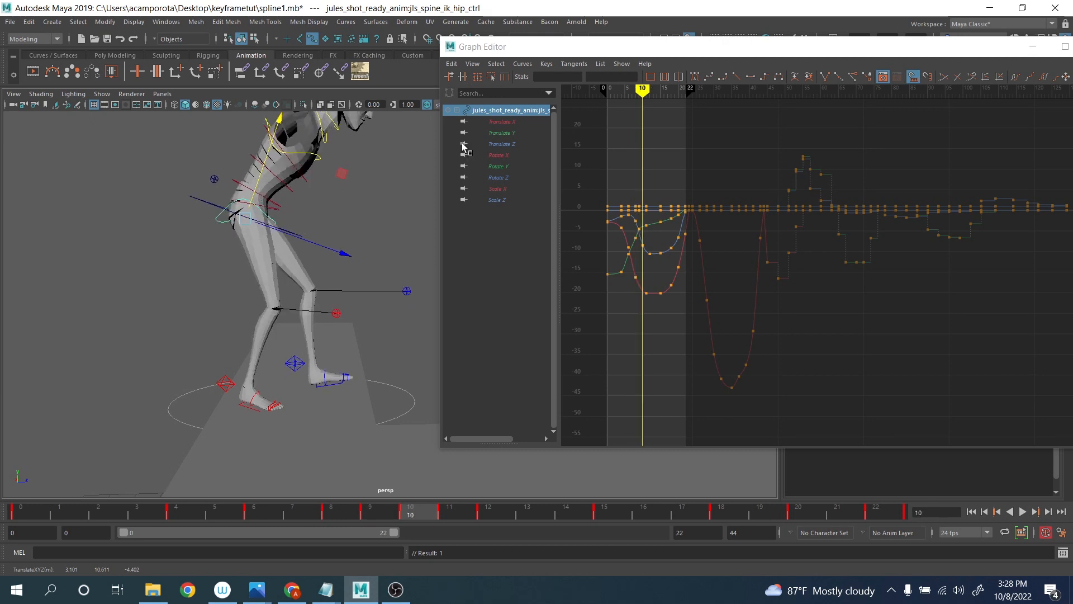
# - Adjust the hip's Translate Y curve, lowering the frame 11 key to about -0.0095 and setting the frame 6 key to about 0.0015
pyautogui.click(499, 134)
pyautogui.keyDown('alt'); pyautogui.keyDown('shift'); pyautogui.moveTo(640, 256); pyautogui.dragTo(894, 261, button='right'); pyautogui.keyUp('shift'); pyautogui.keyUp('alt')
pyautogui.keyDown('alt'); pyautogui.moveTo(788, 279); pyautogui.dragTo(1068, 240, button='middle'); pyautogui.keyUp('alt')
pyautogui.keyDown('alt'); pyautogui.moveTo(690, 245); pyautogui.dragTo(931, 279, button='middle'); pyautogui.keyUp('alt')
pyautogui.scroll(5, 839, 268)
pyautogui.keyDown('alt'); pyautogui.moveTo(835, 269); pyautogui.dragTo(721, 289, button='middle'); pyautogui.keyUp('alt')
pyautogui.moveTo(785, 211); pyautogui.dragTo(901, 277)
pyautogui.moveTo(901, 278); pyautogui.dragTo(900, 368, button='middle')
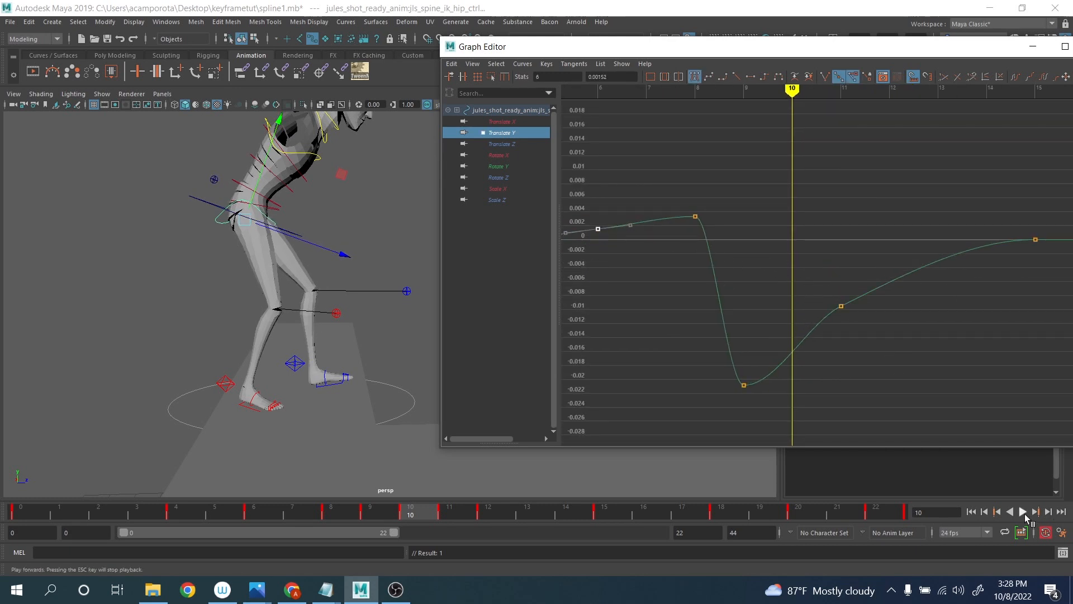
# - During playback, lower the hip's Translate Y keys at frames 9 and 11 to about -0.026 and -0.0147, and smooth the frame 11 tangent
pyautogui.click(1022, 511)
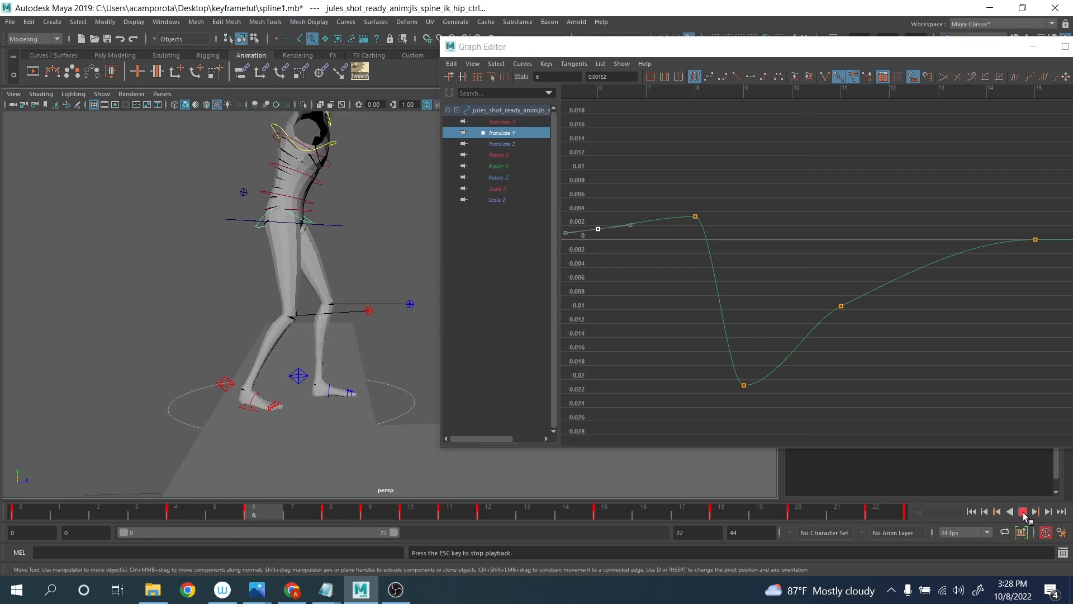
pyautogui.press('a')
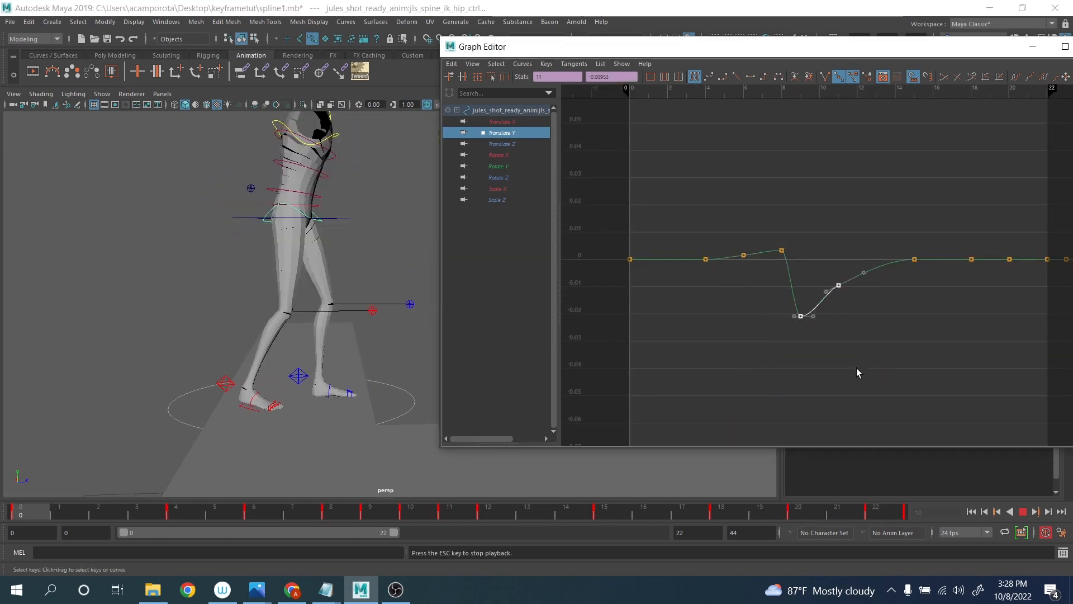
pyautogui.moveTo(857, 371); pyautogui.dragTo(817, 407, button='middle')
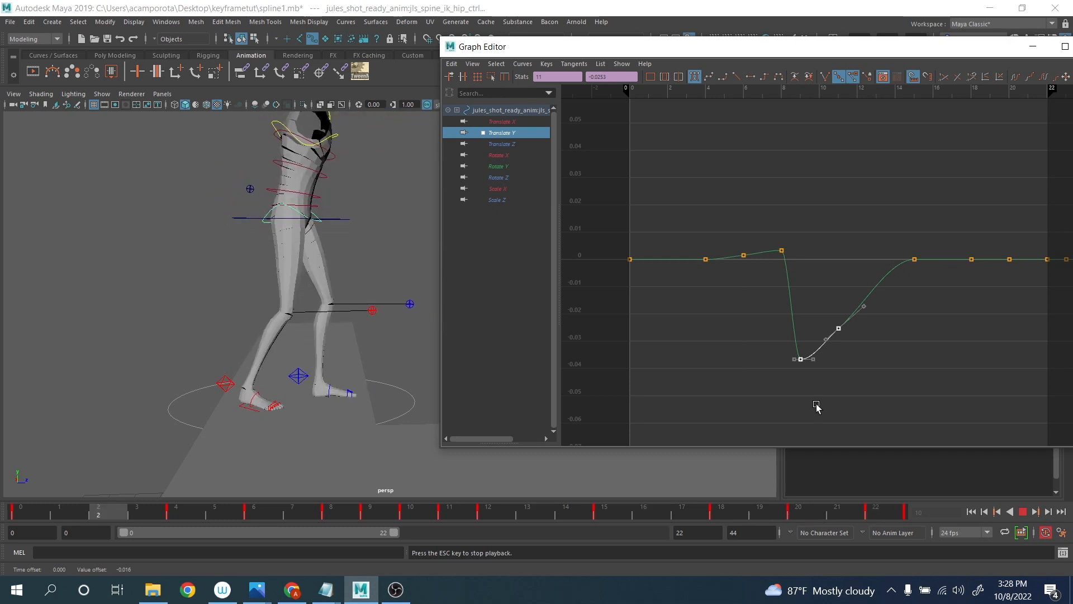
pyautogui.scroll(3, 810, 361)
pyautogui.moveTo(816, 381); pyautogui.dragTo(815, 339, button='middle')
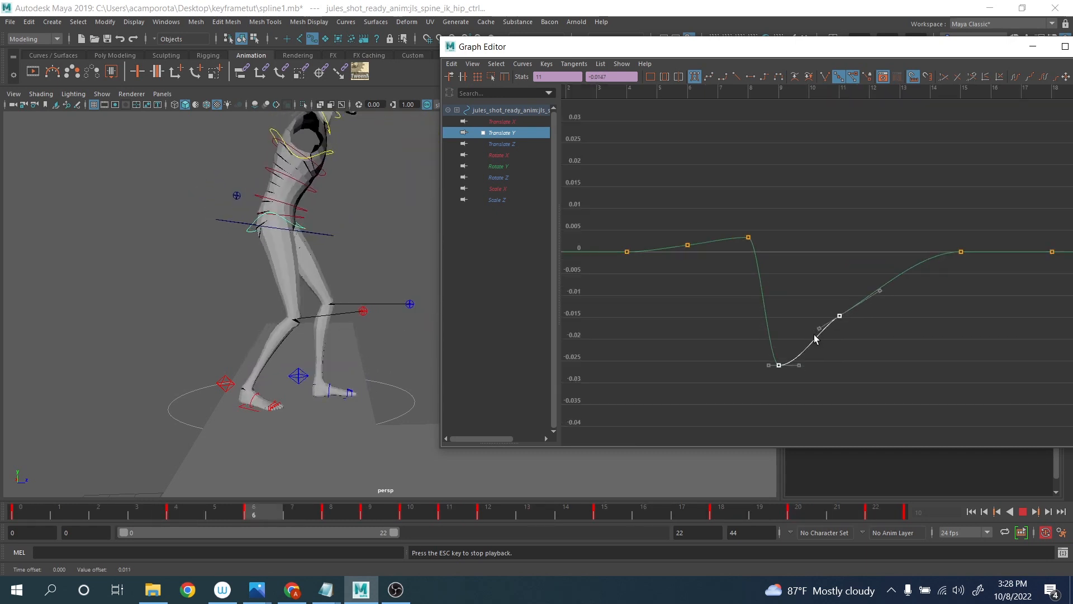
pyautogui.click(880, 290)
pyautogui.moveTo(906, 318); pyautogui.dragTo(892, 301, button='middle')
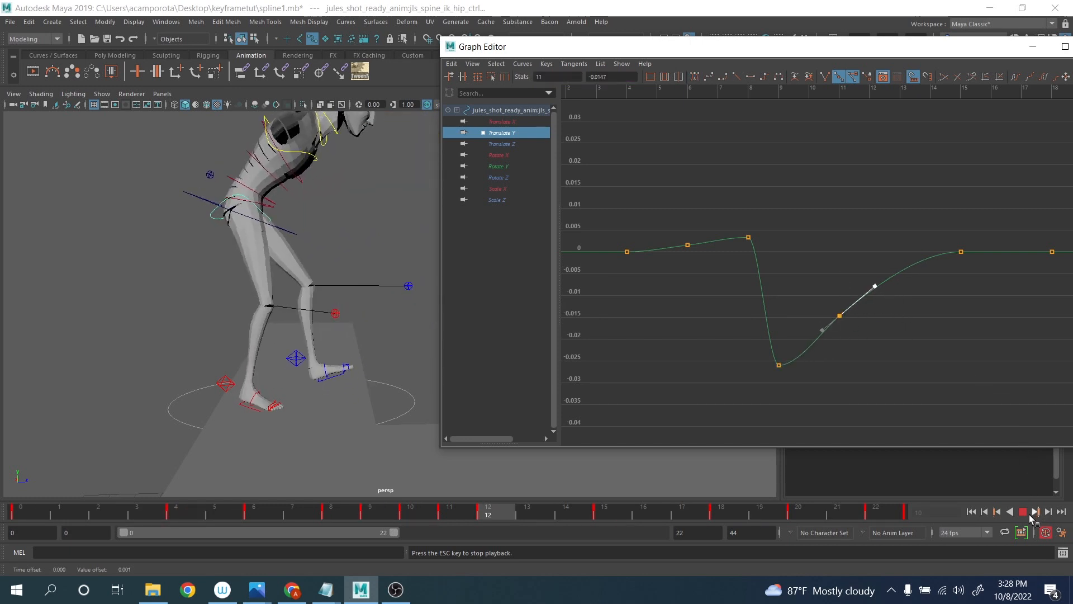
pyautogui.click(1022, 512)
# - Select the spine FK controls including the upper and shoulder ones, and play back and scrub frames 7 to 11 from the front
pyautogui.click(386, 248)
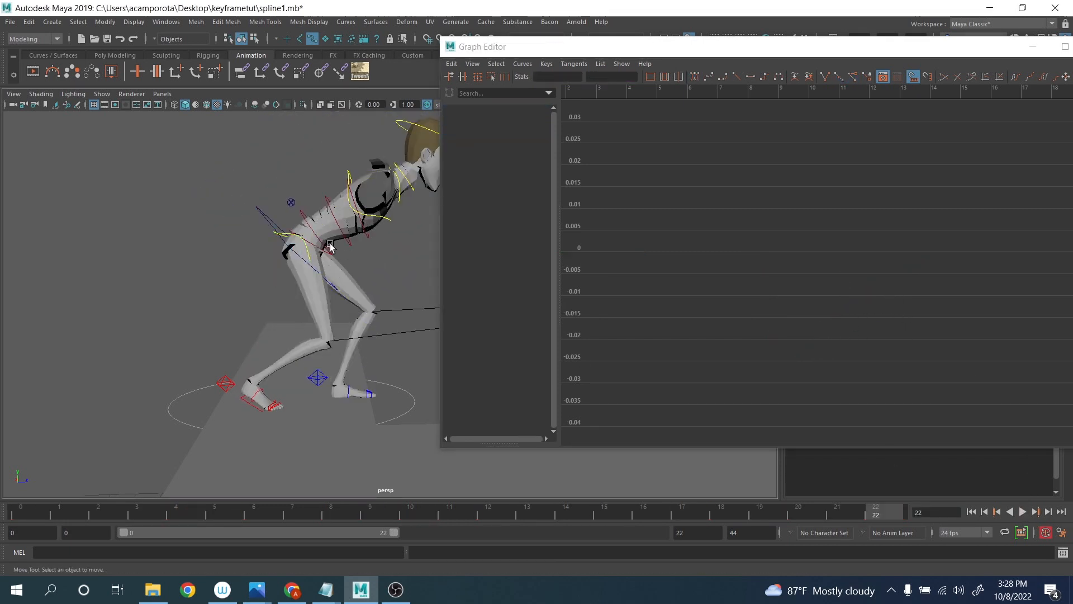
pyautogui.click(338, 242)
pyautogui.press('q')
pyautogui.keyDown('shift'); pyautogui.click(359, 237); pyautogui.keyUp('shift')
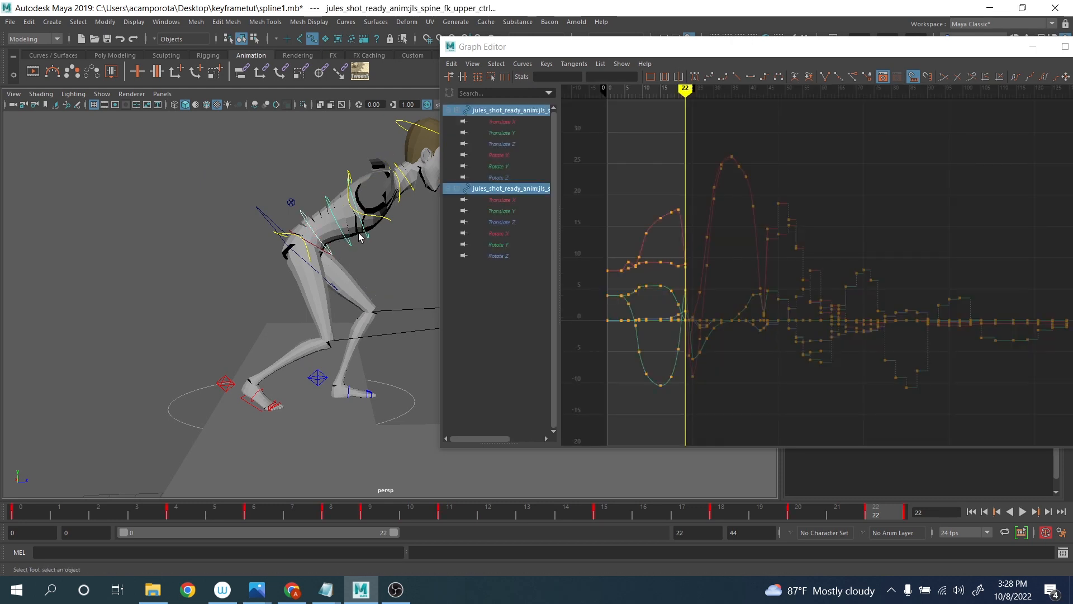
pyautogui.keyDown('shift'); pyautogui.click(366, 234); pyautogui.keyUp('shift')
pyautogui.click(1023, 512)
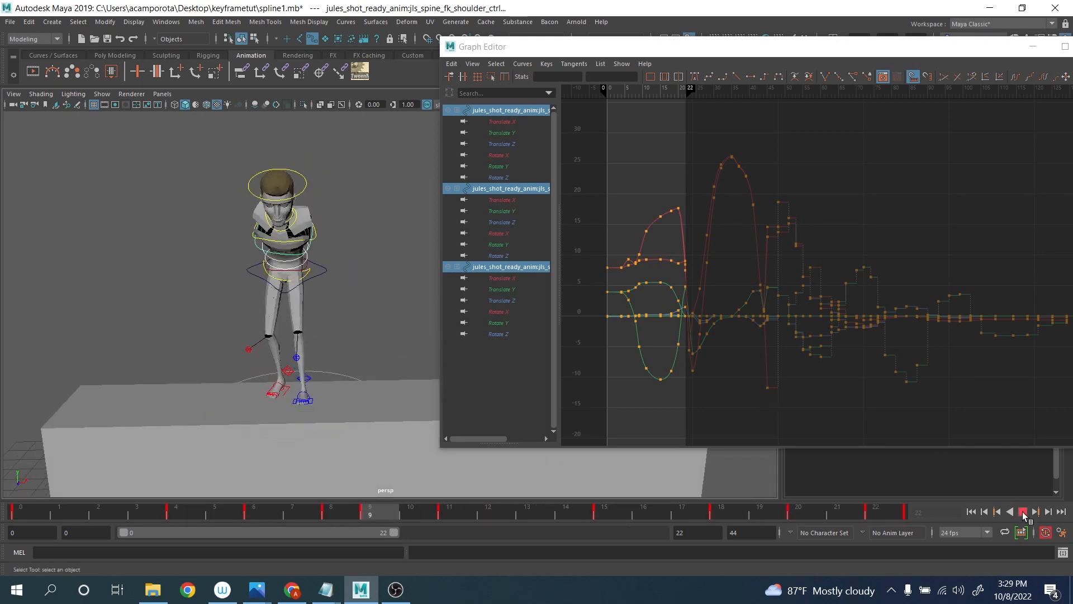
pyautogui.moveTo(301, 513); pyautogui.dragTo(455, 514)
pyautogui.click(384, 366)
pyautogui.keyDown('alt'); pyautogui.moveTo(340, 284); pyautogui.dragTo(309, 261); pyautogui.keyUp('alt')
# - Select the two upper spine FK controls and shift their keys at frames 9 and 11 to frames 10 and 12
pyautogui.click(295, 251)
pyautogui.keyDown('shift'); pyautogui.click(265, 258); pyautogui.keyUp('shift')
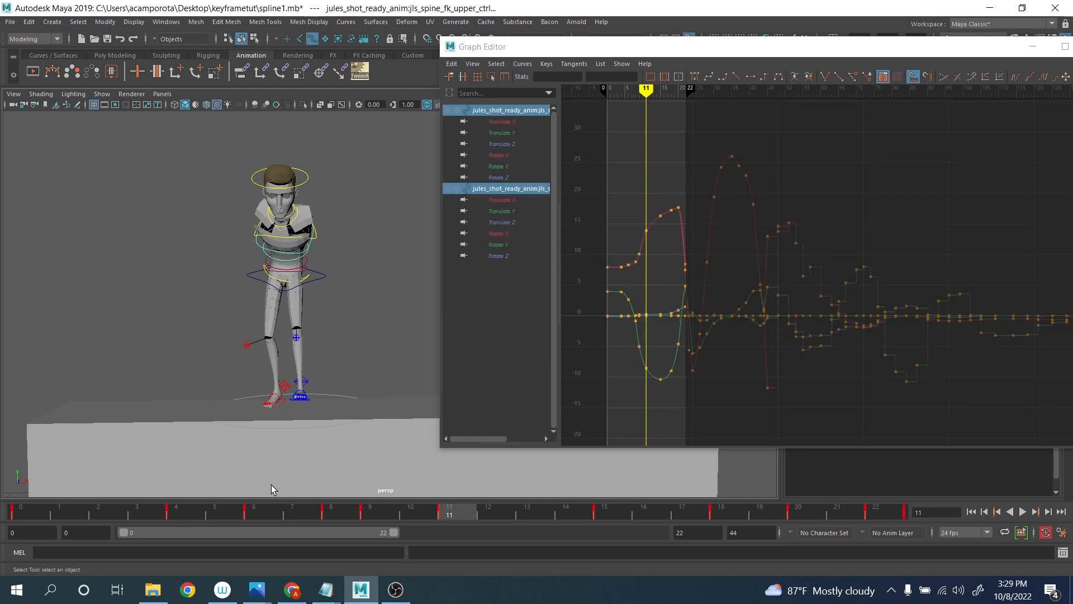
pyautogui.moveTo(190, 517); pyautogui.dragTo(2, 478)
pyautogui.hotkey('alt', 'v')
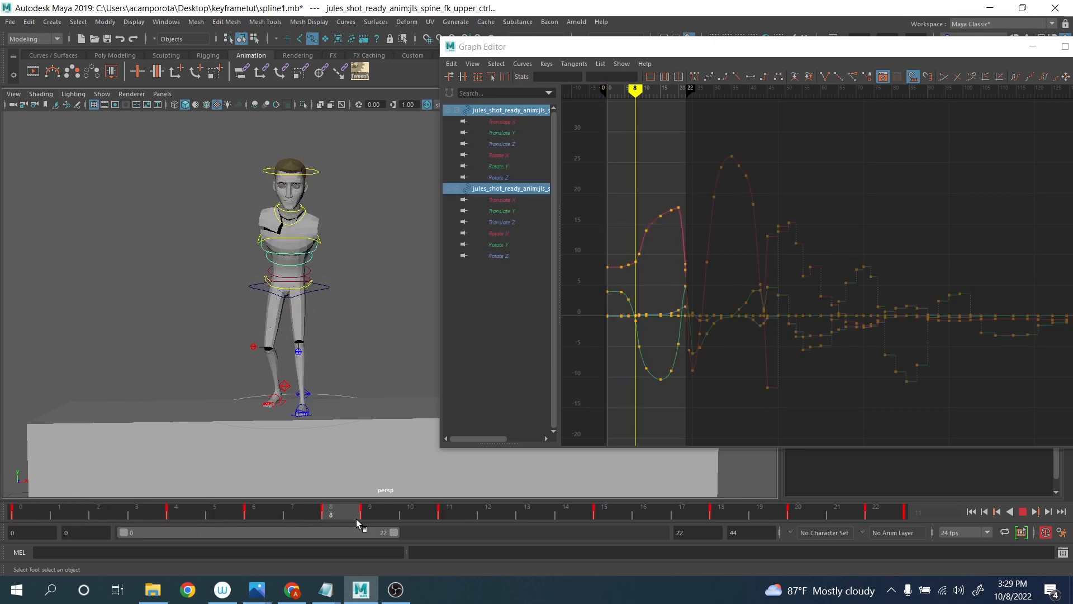
pyautogui.keyDown('shift'); pyautogui.moveTo(371, 512); pyautogui.dragTo(450, 511); pyautogui.keyUp('shift')
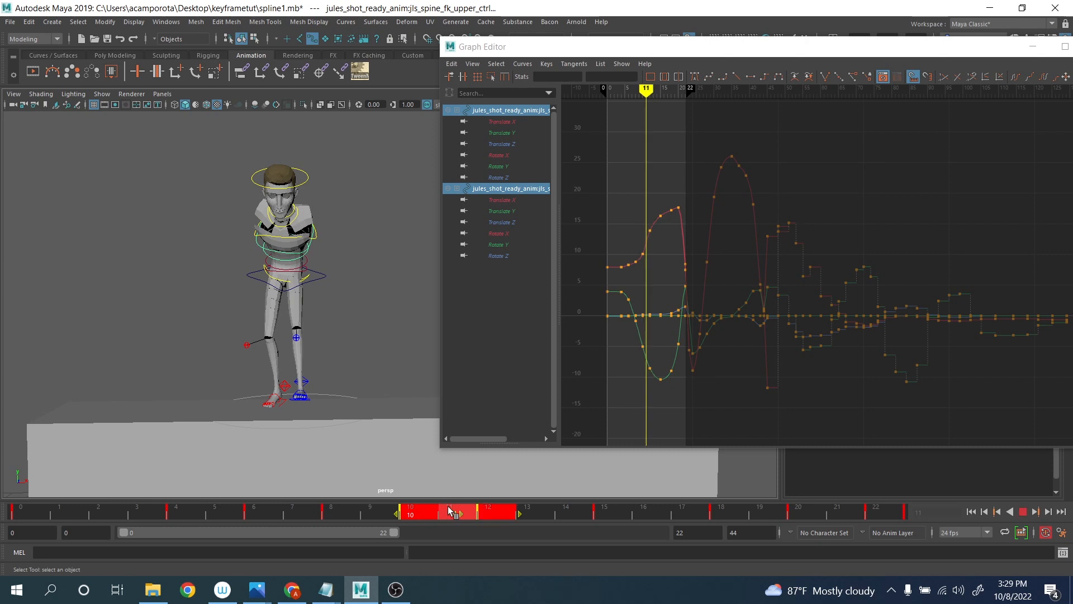
# - Play back and scrub the retimed upper spine motion from the front and side, checking the landing around frames 20 to 22
pyautogui.moveTo(224, 517); pyautogui.dragTo(22, 497)
pyautogui.hotkey('alt', 'v')
pyautogui.moveTo(370, 528); pyautogui.dragTo(978, 525)
pyautogui.moveTo(872, 513)
pyautogui.mouseDown()
pyautogui.moveTo(834, 514)
pyautogui.moveTo(884, 515)
pyautogui.moveTo(796, 514)
pyautogui.mouseUp()
pyautogui.keyDown('alt'); pyautogui.moveTo(216, 358); pyautogui.dragTo(358, 373); pyautogui.keyUp('alt')
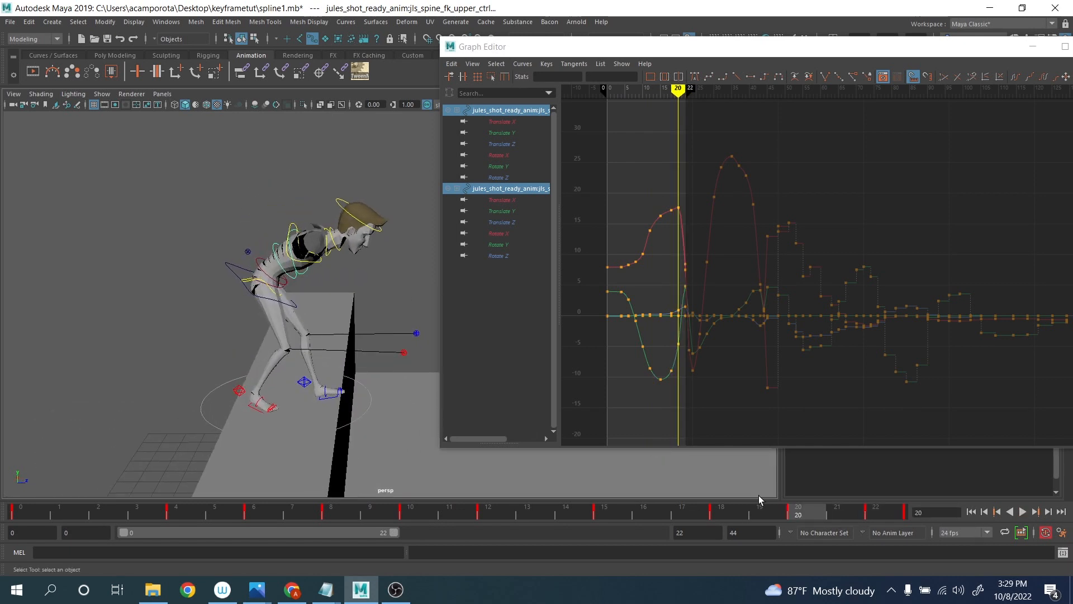
pyautogui.hotkey('alt', 'v')
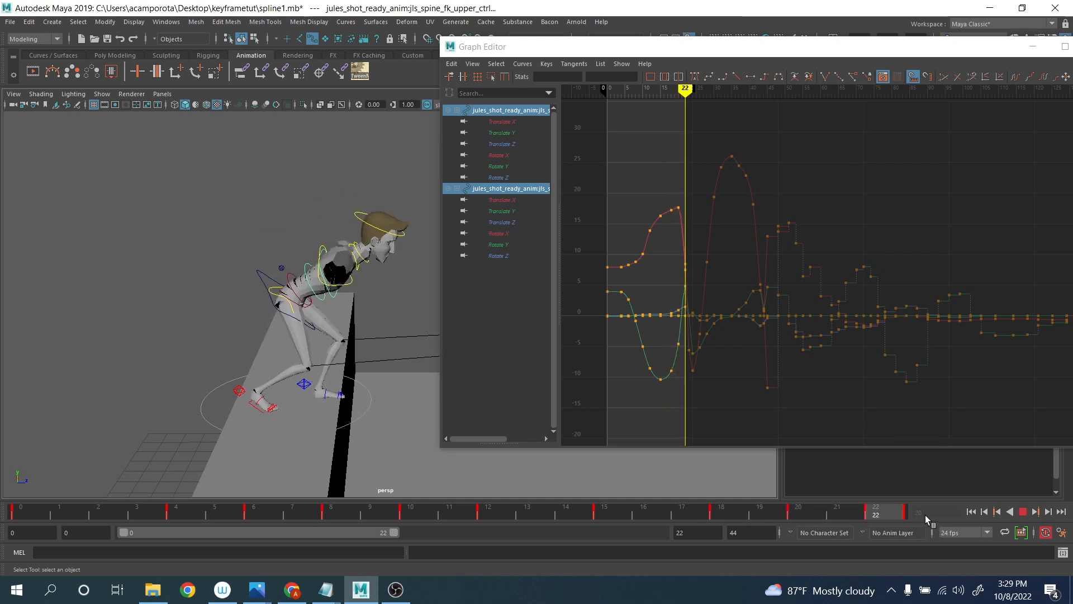
pyautogui.click(1023, 512)
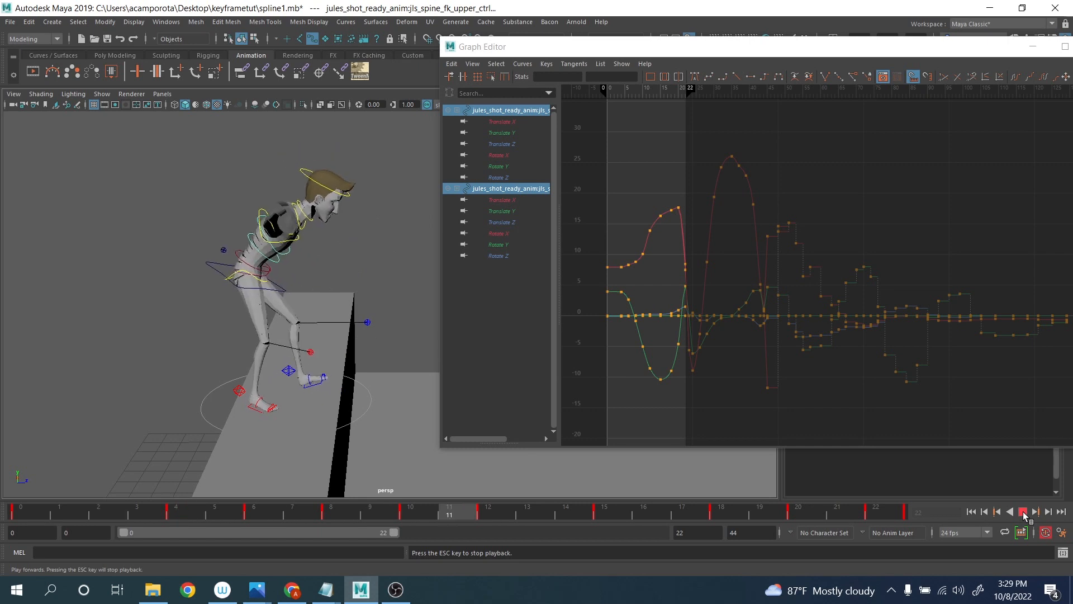
# - Shift the shoulder spine control's keys from frames 6 through 20 one frame later and play back the animation
pyautogui.click(1023, 512)
pyautogui.click(319, 276)
pyautogui.click(288, 253)
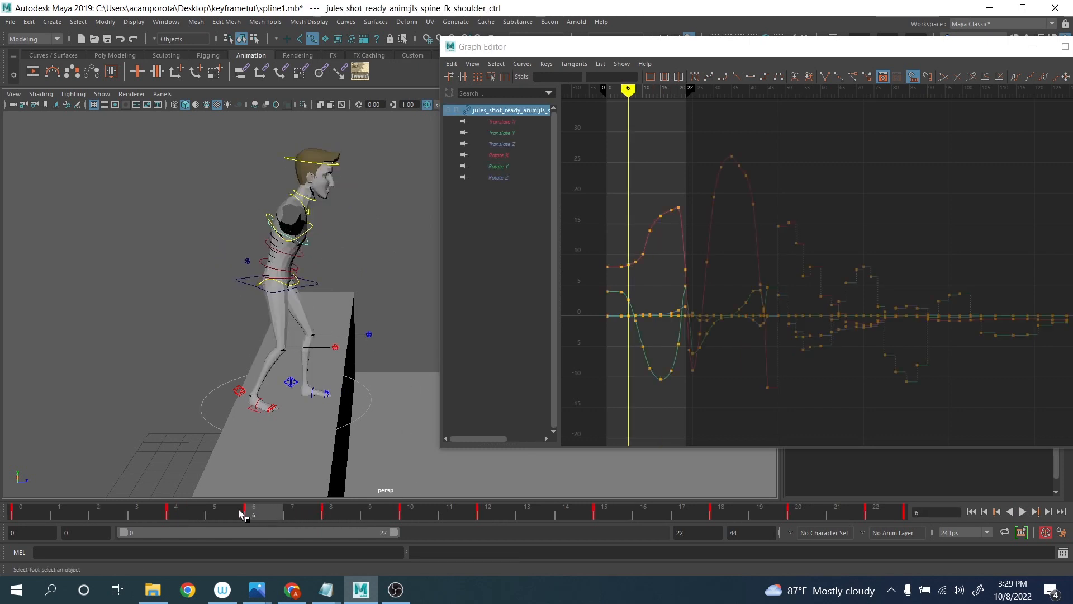
pyautogui.keyDown('shift'); pyautogui.moveTo(210, 510); pyautogui.dragTo(805, 529); pyautogui.keyUp('shift')
pyautogui.moveTo(515, 514); pyautogui.dragTo(531, 515)
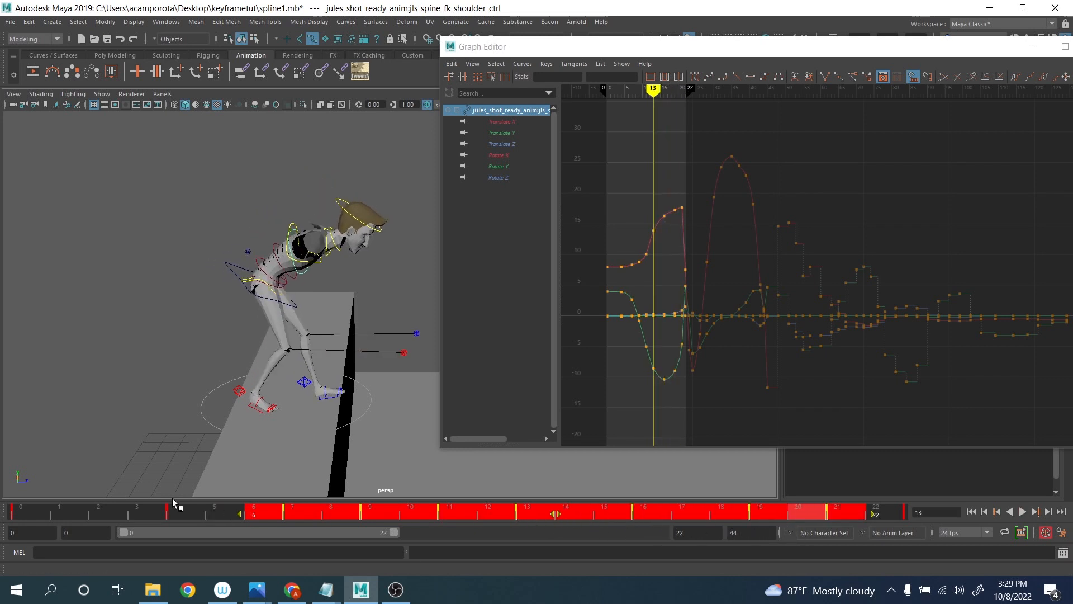
pyautogui.moveTo(133, 510); pyautogui.dragTo(2, 497)
pyautogui.click(1022, 512)
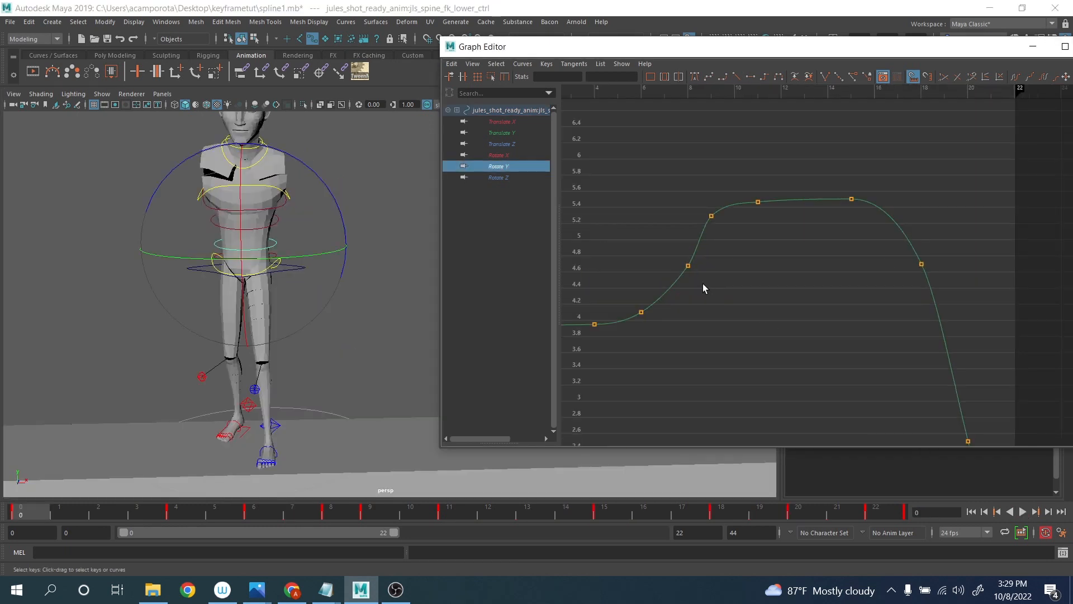
# - On the lower spine's Rotate Y curve, move the frame 11 key to 12, raise frame 8 to about 4.85, and delete frame 9
pyautogui.moveTo(752, 239); pyautogui.dragTo(775, 267)
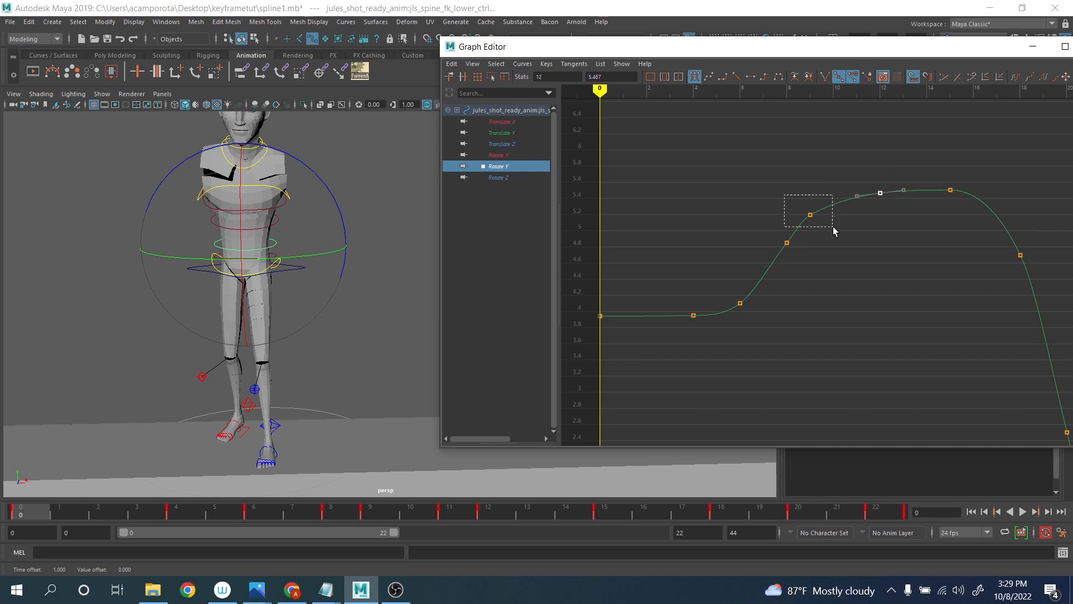
pyautogui.press('Delete')
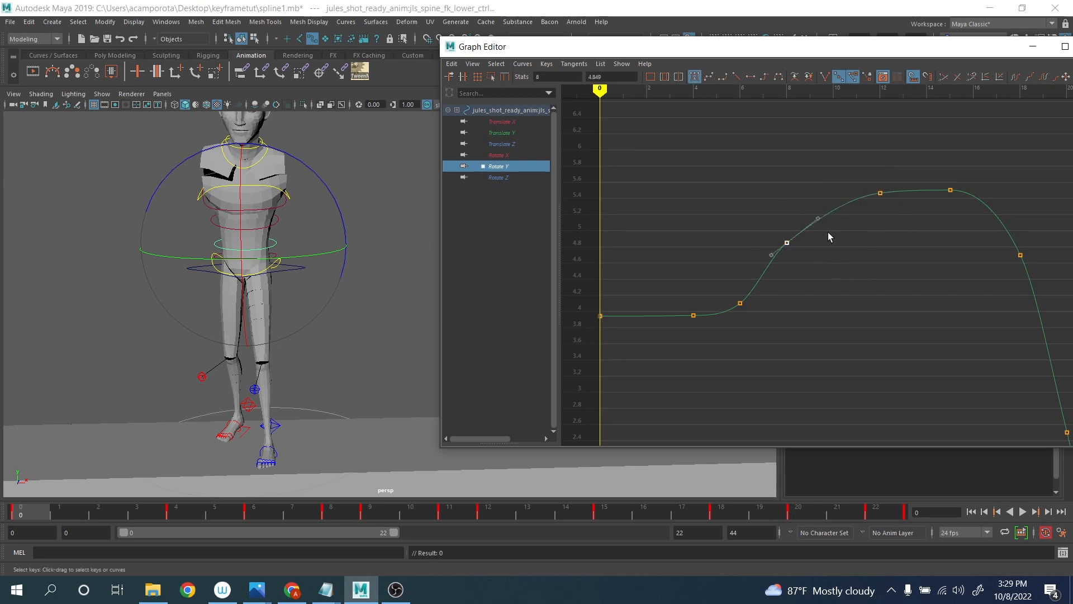
pyautogui.scroll(-2, 821, 232)
pyautogui.moveTo(824, 227); pyautogui.dragTo(768, 148, button='middle')
pyautogui.scroll(-4, 754, 147)
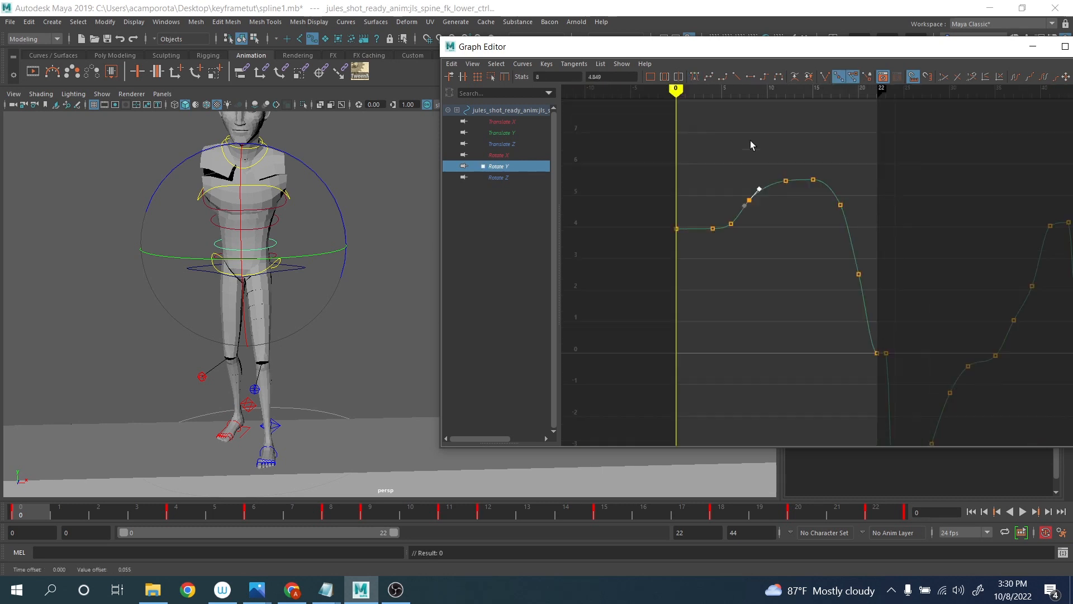
# - On the lower spine's Rotate X curve, lower frame 6 to about 8.78, raise frame 8 to about 9.1, and delete the frame 9 key
pyautogui.click(506, 155)
pyautogui.press('f')
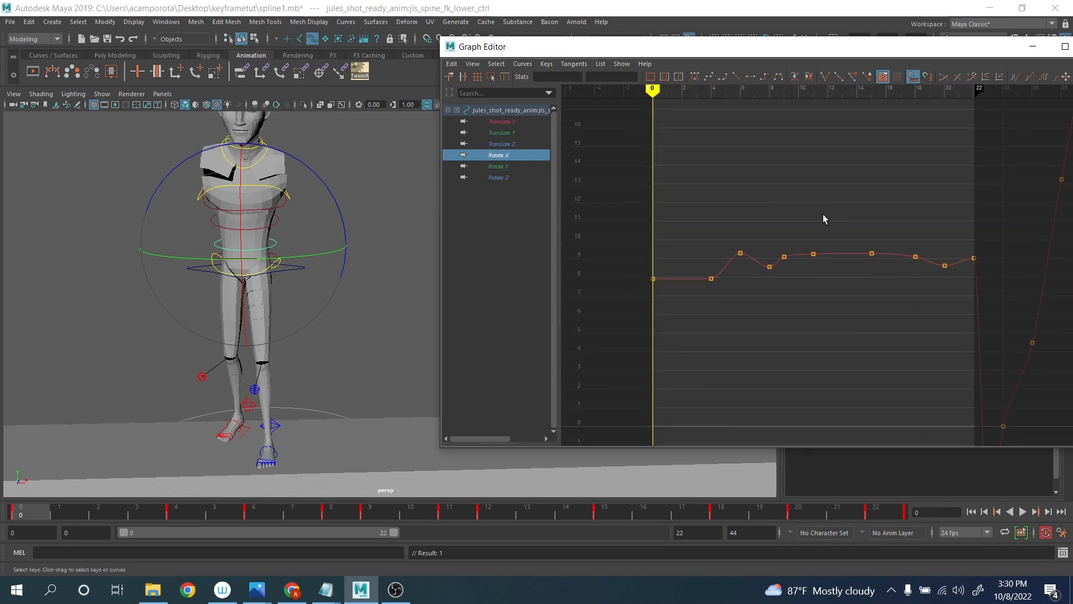
pyautogui.moveTo(42, 513); pyautogui.dragTo(254, 519)
pyautogui.keyDown('alt'); pyautogui.moveTo(81, 355); pyautogui.dragTo(184, 352); pyautogui.keyUp('alt')
pyautogui.scroll(2, 772, 248)
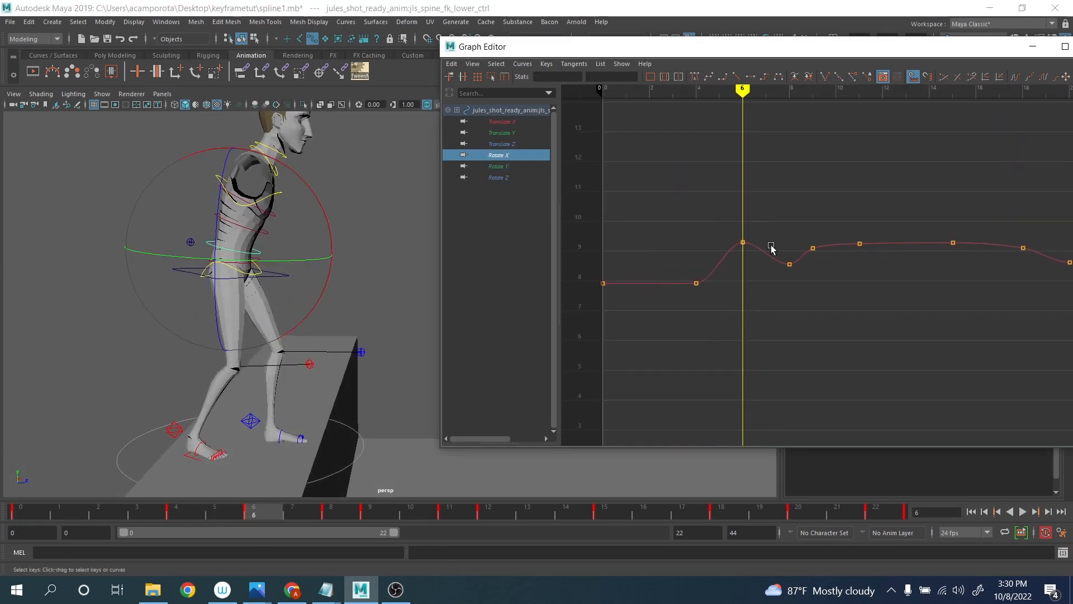
pyautogui.moveTo(738, 260); pyautogui.dragTo(736, 288, button='middle')
pyautogui.hotkey('ctrl', 'z')
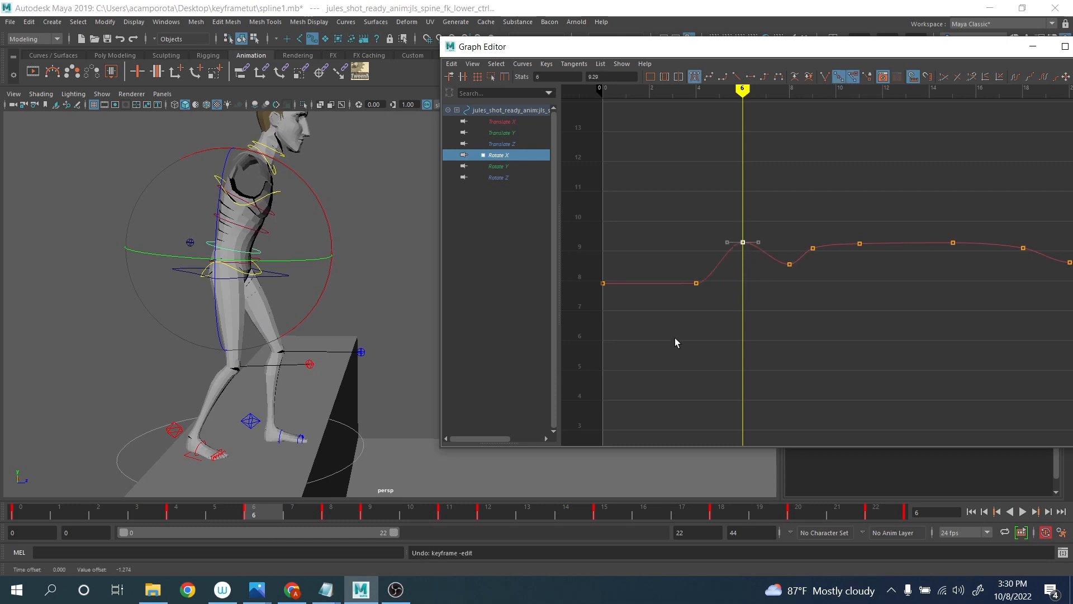
pyautogui.moveTo(196, 513); pyautogui.dragTo(347, 512)
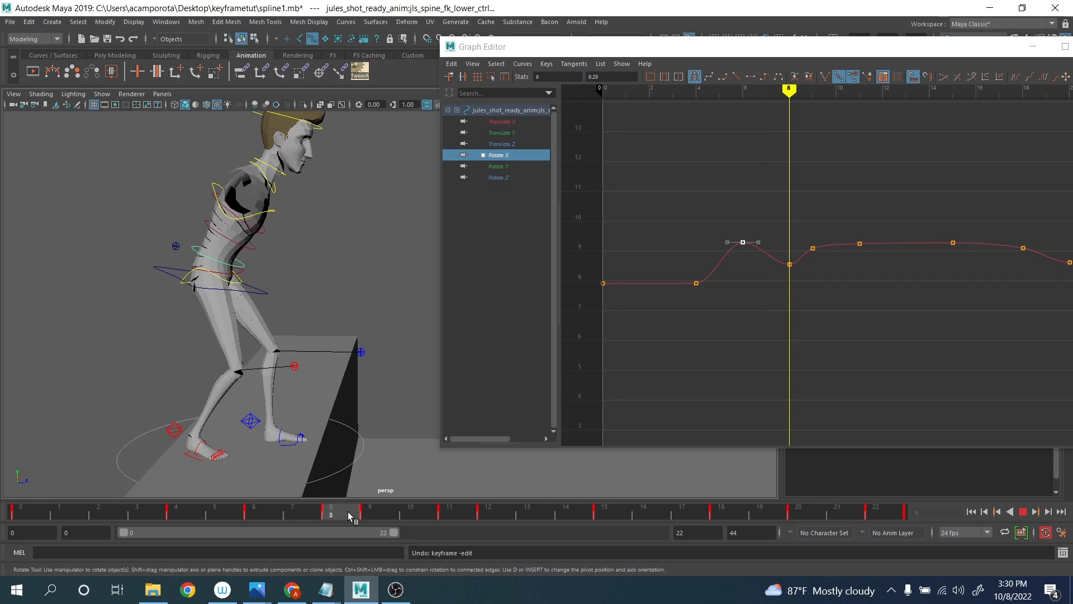
pyautogui.moveTo(766, 210); pyautogui.dragTo(797, 287)
pyautogui.moveTo(796, 287); pyautogui.dragTo(793, 273, button='middle')
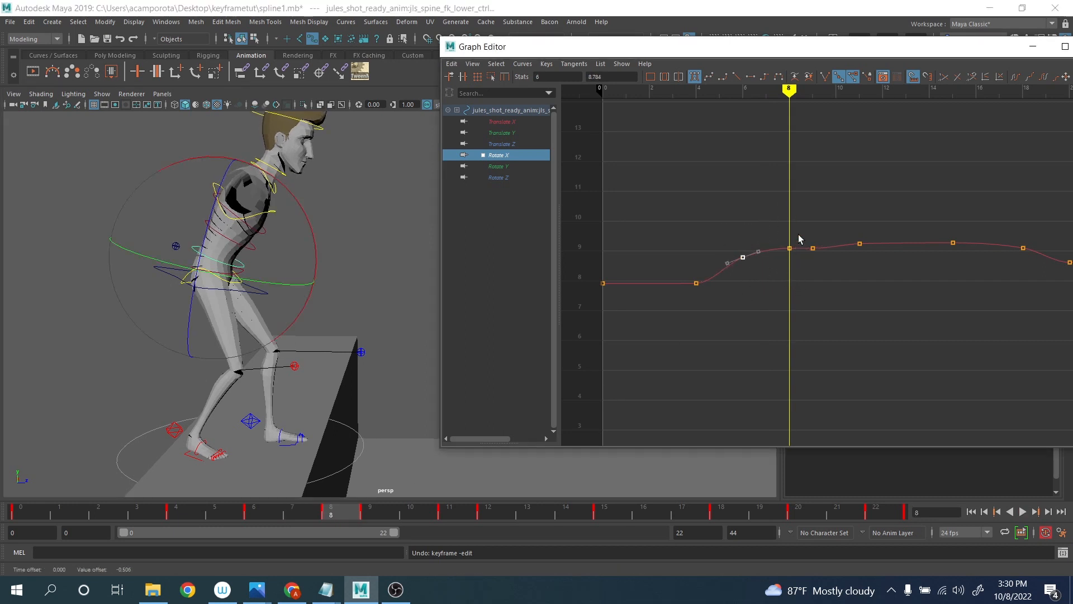
pyautogui.keyDown('alt'); pyautogui.moveTo(822, 247); pyautogui.dragTo(706, 150, button='right'); pyautogui.keyUp('alt')
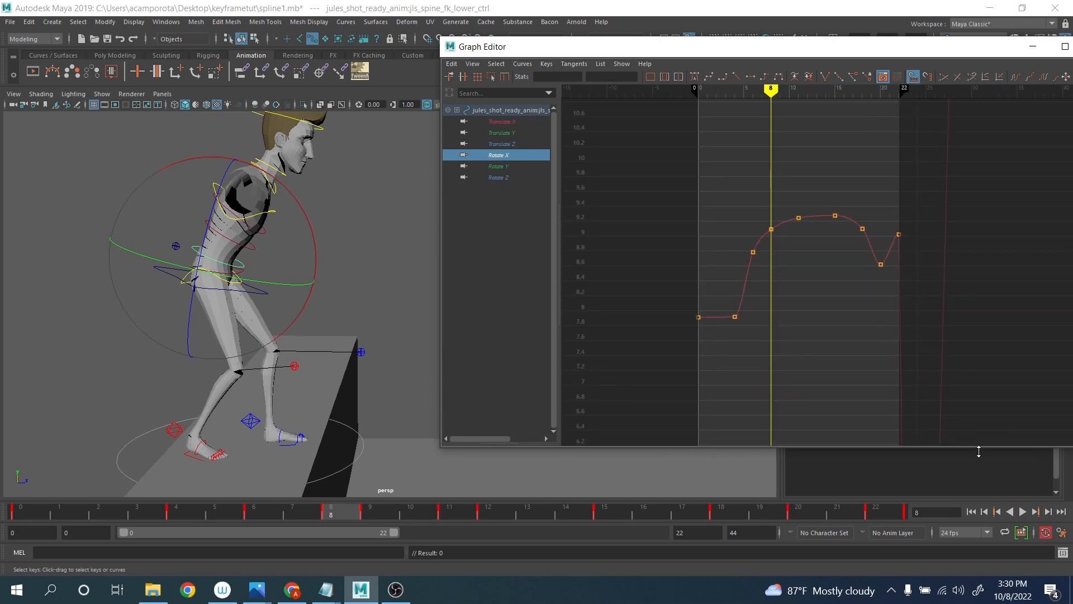
# - Raise the lower spine control's Rotate Z key at frame 8 to about 0.119
pyautogui.click(505, 177)
pyautogui.keyDown('alt'); pyautogui.moveTo(837, 239); pyautogui.dragTo(727, 144, button='right'); pyautogui.keyUp('alt')
pyautogui.keyDown('alt'); pyautogui.moveTo(775, 229); pyautogui.dragTo(770, 170, button='middle'); pyautogui.keyUp('alt')
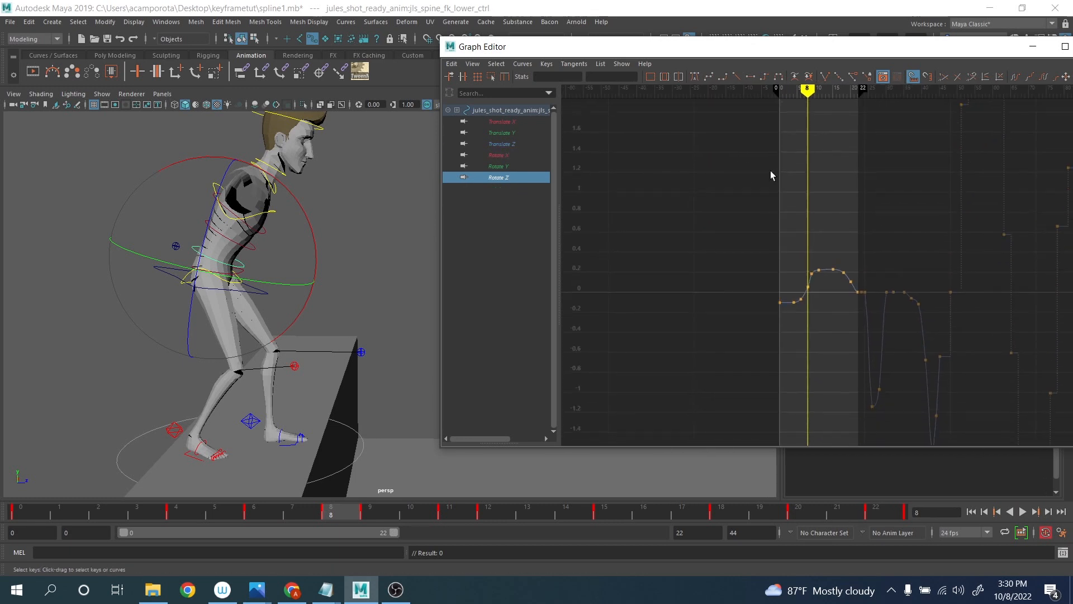
pyautogui.keyDown('alt'); pyautogui.moveTo(699, 227); pyautogui.dragTo(855, 227, button='right'); pyautogui.keyUp('alt')
pyautogui.keyDown('alt'); pyautogui.moveTo(790, 247); pyautogui.dragTo(911, 152, button='middle'); pyautogui.keyUp('alt')
pyautogui.moveTo(743, 257); pyautogui.dragTo(803, 286)
pyautogui.moveTo(821, 300); pyautogui.dragTo(829, 257, button='middle')
pyautogui.press('a')
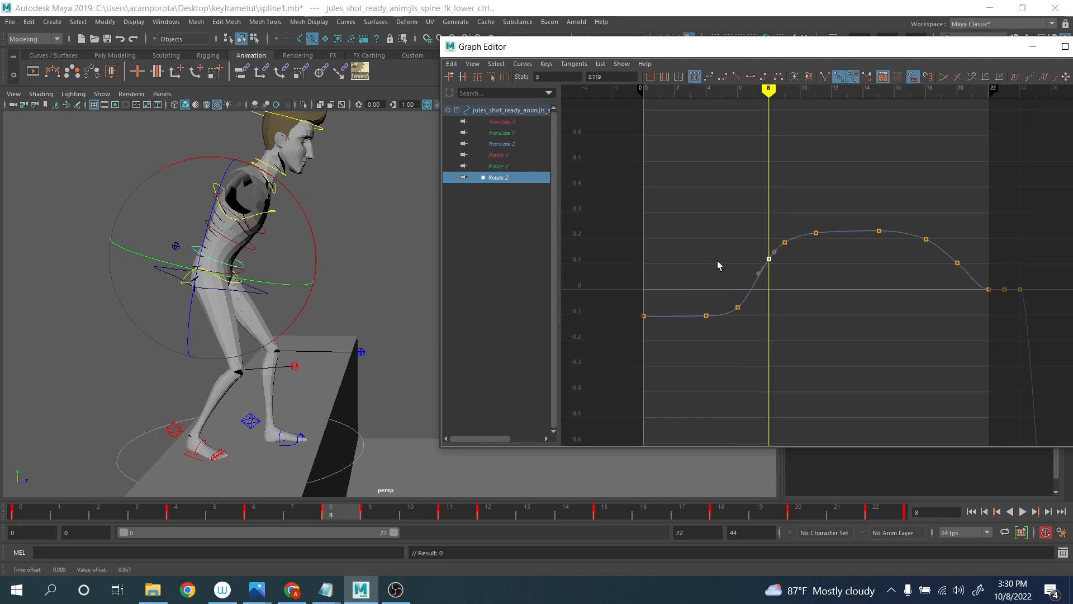
# - Select the upper spine FK control and delete its Rotate X keys at frames 6 and 8
pyautogui.click(380, 255)
pyautogui.click(251, 250)
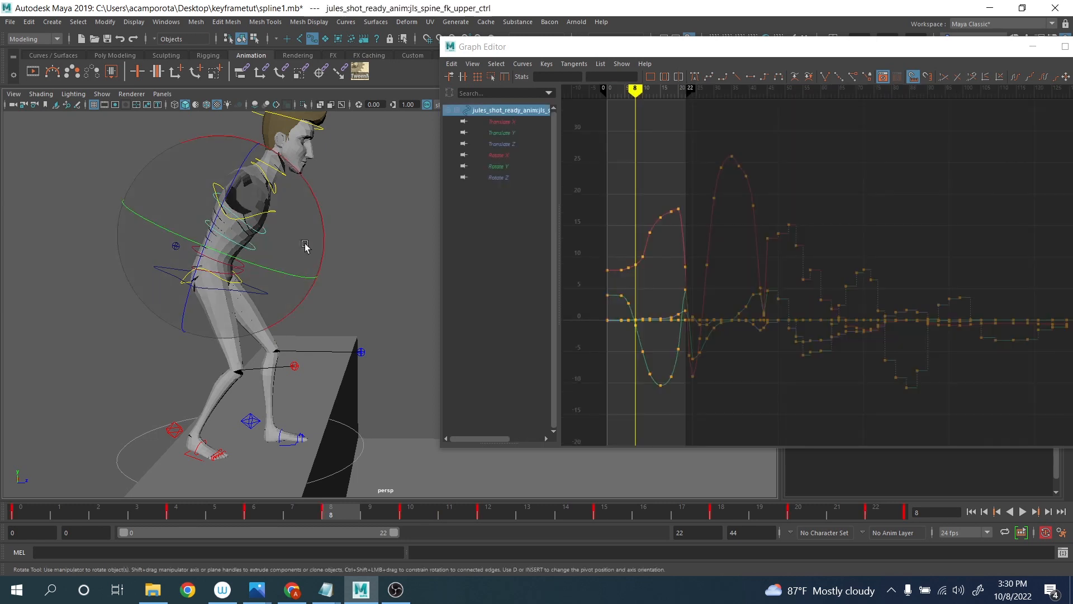
pyautogui.click(497, 167)
pyautogui.press('f')
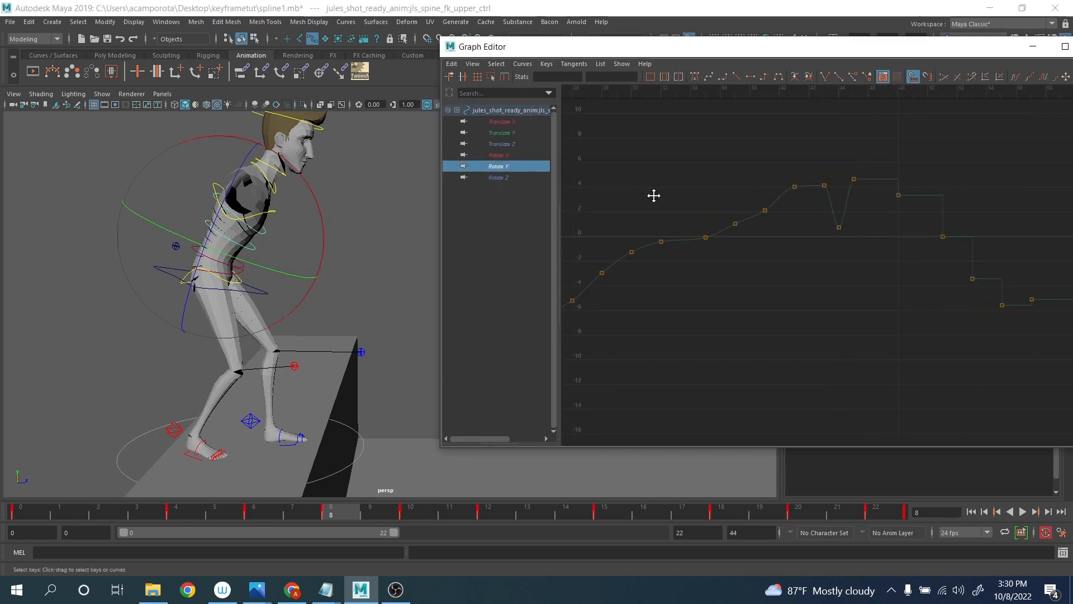
pyautogui.keyDown('alt'); pyautogui.moveTo(742, 199); pyautogui.dragTo(836, 195, button='middle'); pyautogui.keyUp('alt')
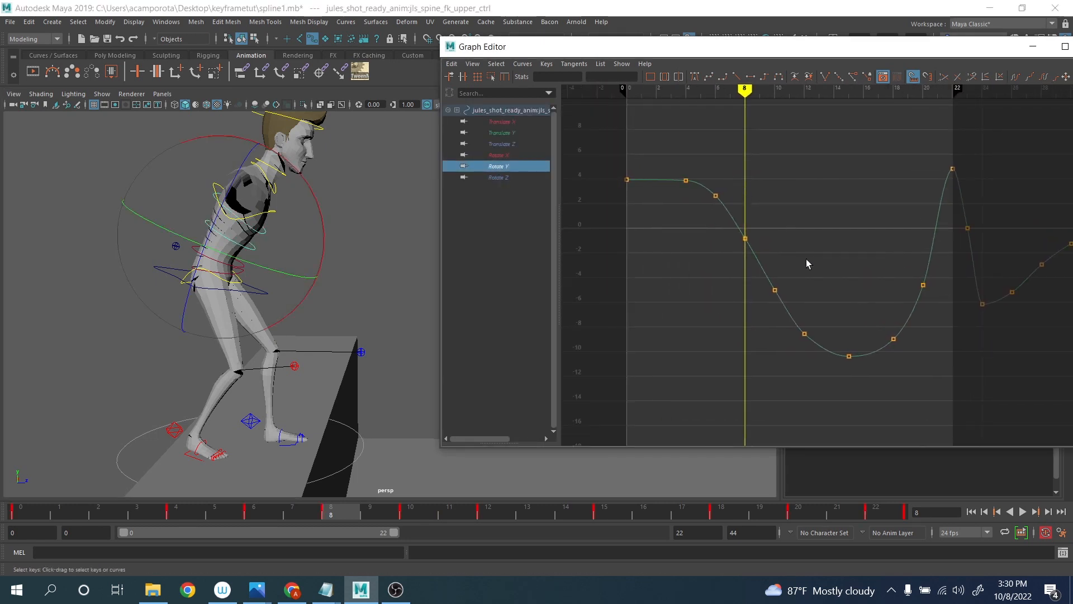
pyautogui.click(501, 155)
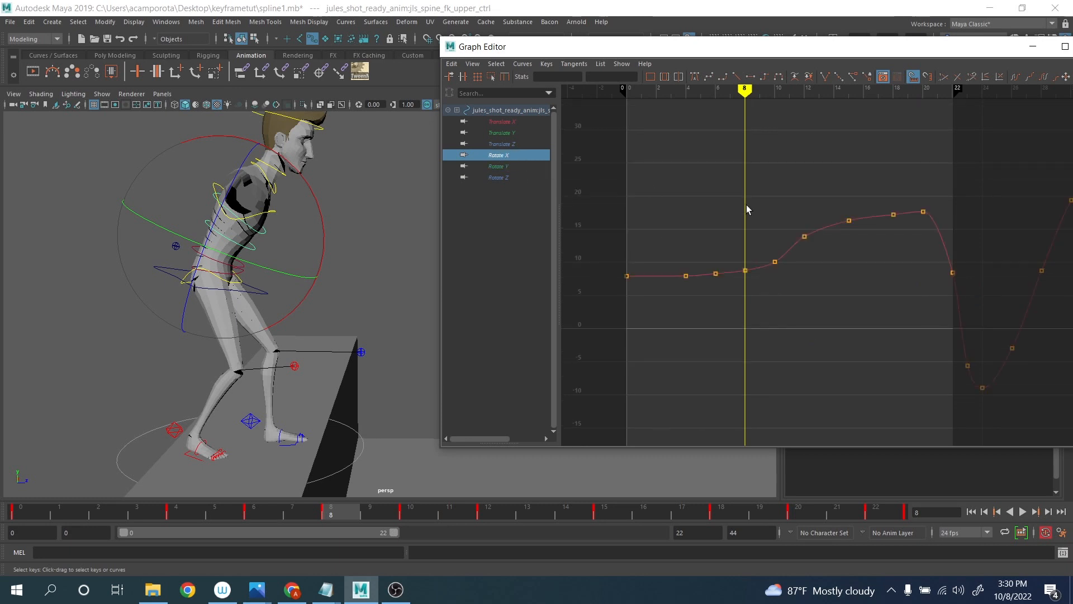
pyautogui.keyDown('alt'); pyautogui.moveTo(746, 205); pyautogui.dragTo(780, 234, button='right'); pyautogui.keyUp('alt')
pyautogui.scroll(3, 780, 234)
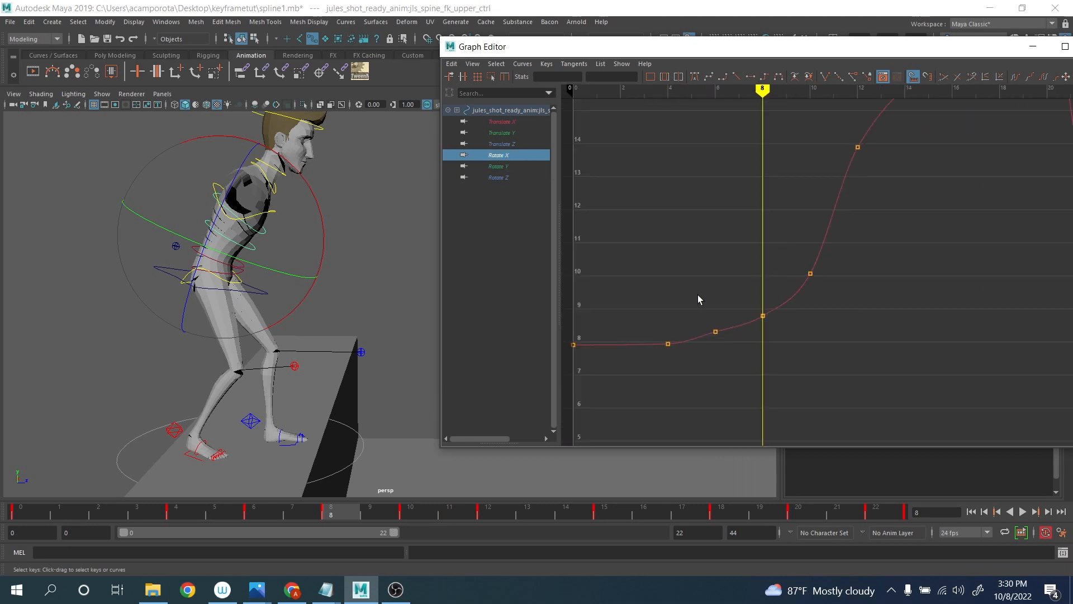
pyautogui.moveTo(697, 294); pyautogui.dragTo(767, 352)
pyautogui.press('Delete')
# - Raise the upper spine's Rotate X key at frame 10 to about 10.68 and steepen its tangent
pyautogui.moveTo(781, 230); pyautogui.dragTo(835, 306)
pyautogui.moveTo(838, 309); pyautogui.dragTo(838, 292, button='middle')
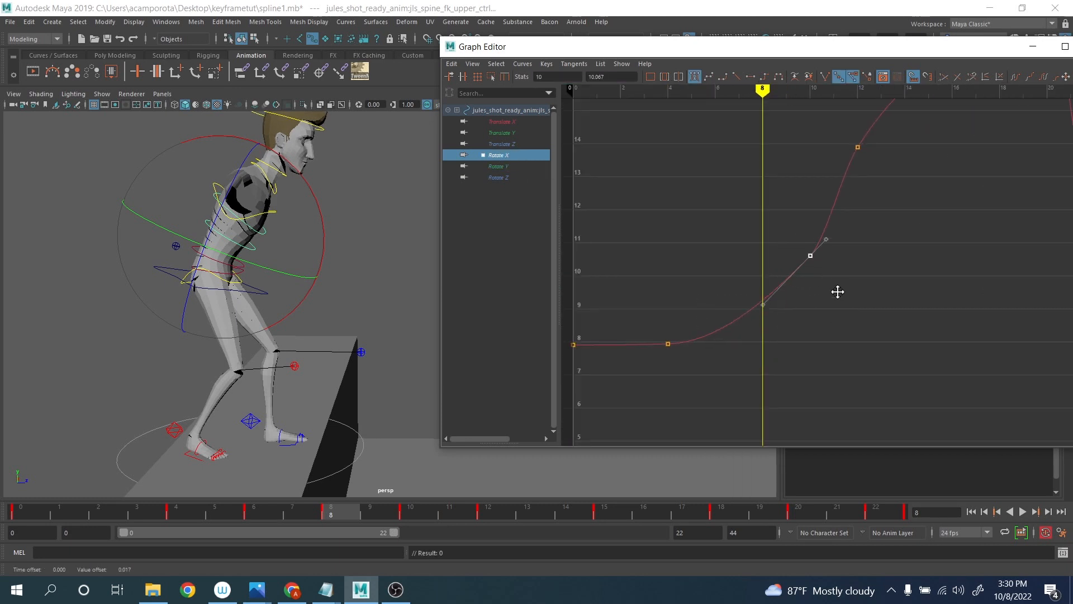
pyautogui.keyDown('alt'); pyautogui.moveTo(697, 295); pyautogui.dragTo(794, 277, button='middle'); pyautogui.keyUp('alt')
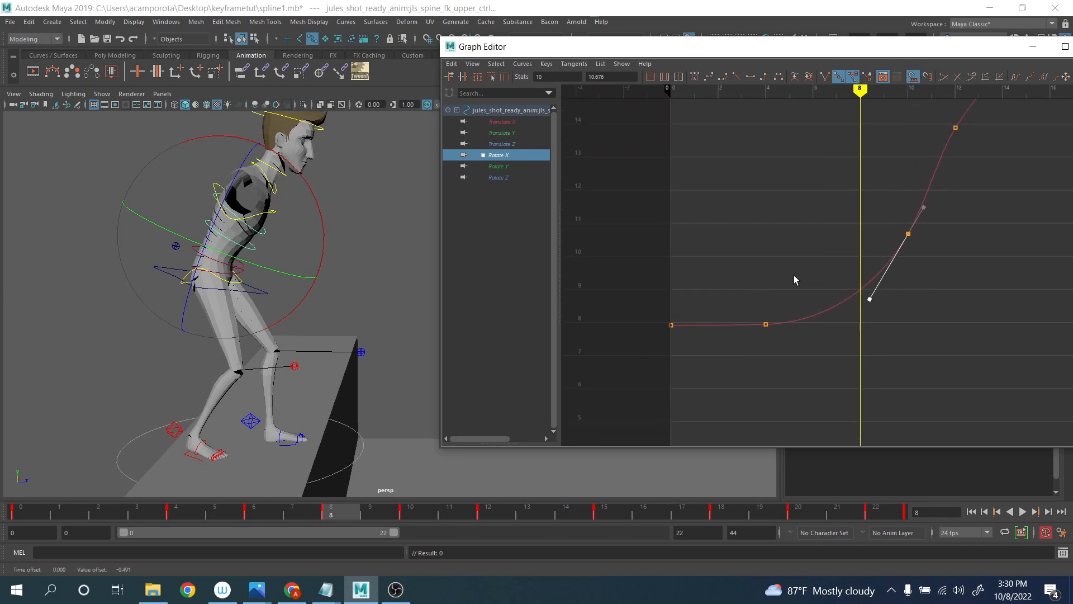
# - Round the upper spine's Rotate X peak with frames 15, 18 and 20 at about 16.5, 17.4 and 16.5, and delete the frame 12 key
pyautogui.keyDown('alt'); pyautogui.moveTo(795, 277); pyautogui.dragTo(812, 223, button='right'); pyautogui.keyUp('alt')
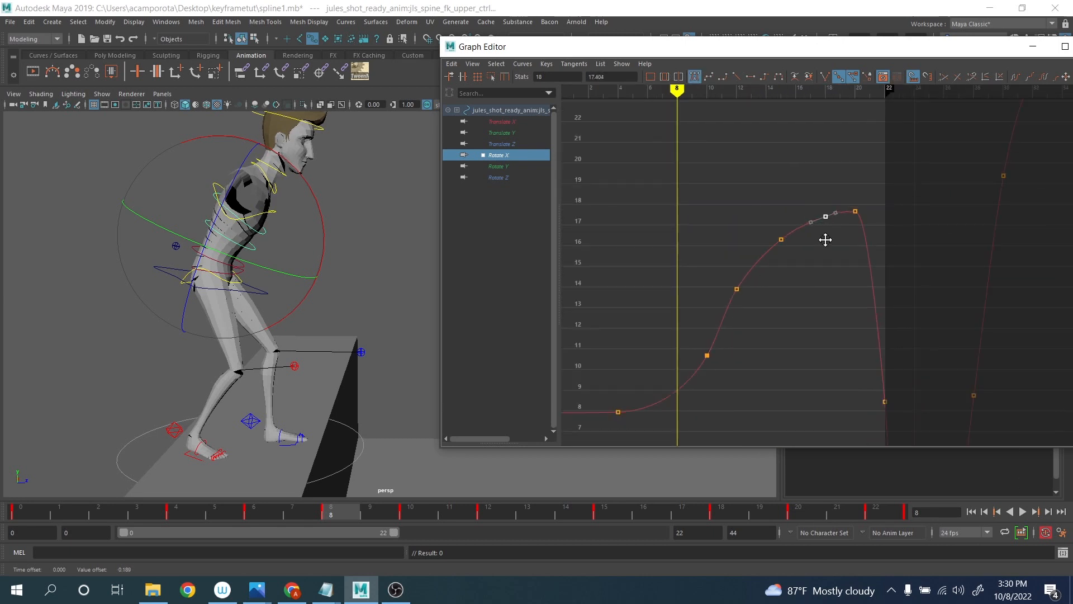
pyautogui.click(785, 511)
pyautogui.click(855, 212)
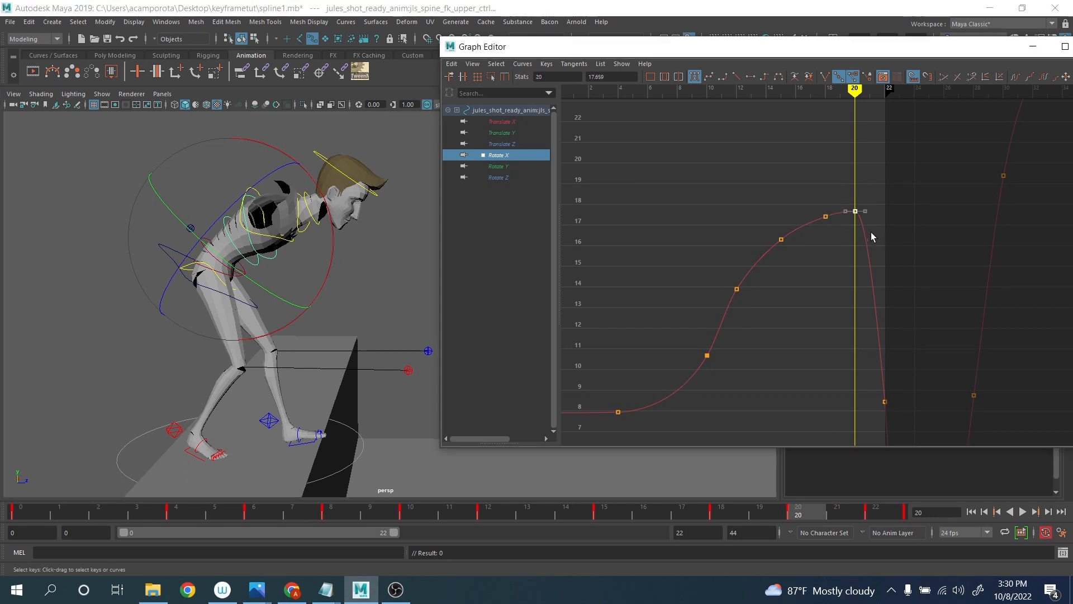
pyautogui.moveTo(871, 233); pyautogui.dragTo(867, 254, button='middle')
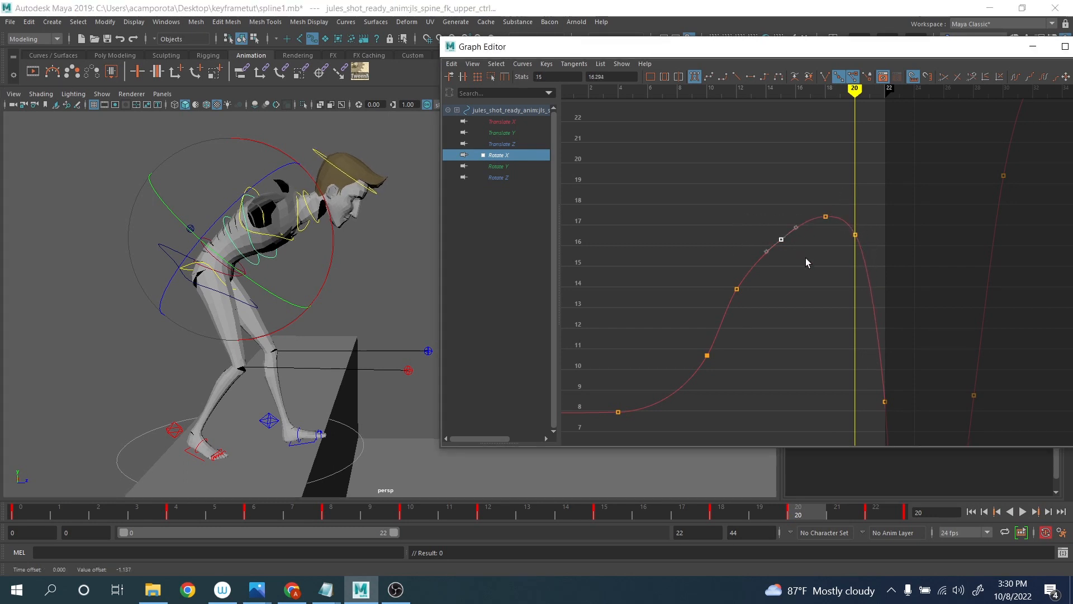
pyautogui.press('Delete')
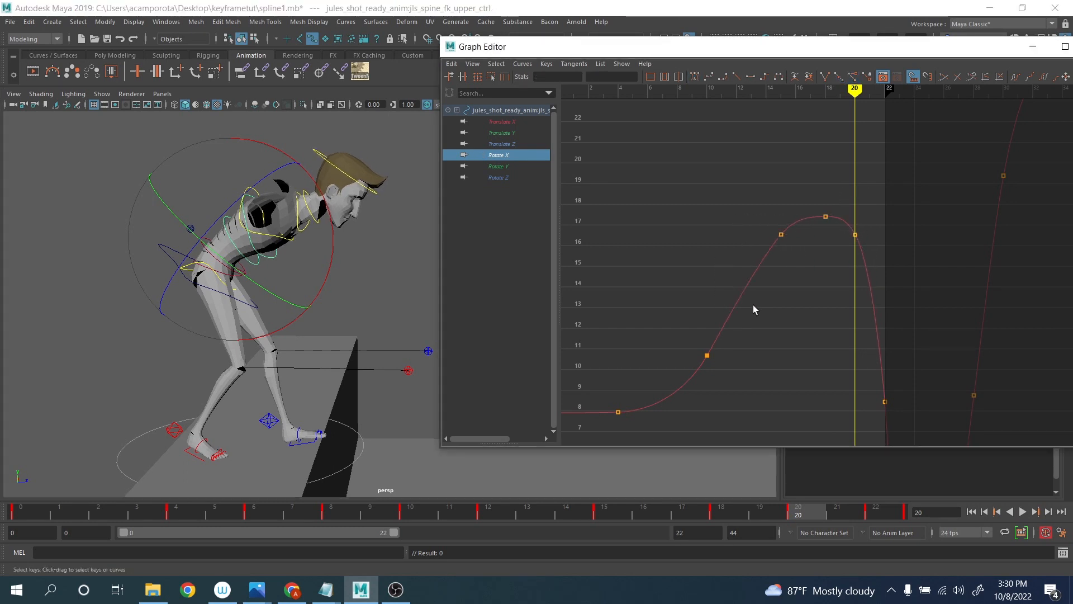
# - Check the shape of the upper spine control's Rotate Z curve and deselect the control
pyautogui.click(498, 177)
pyautogui.press('f')
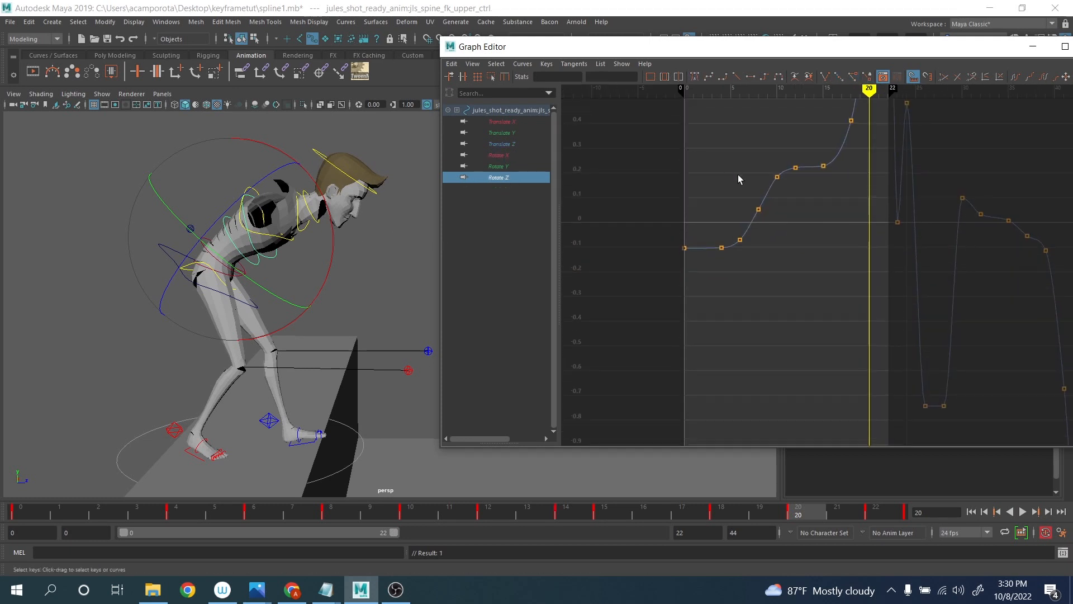
pyautogui.press('f')
pyautogui.click(383, 286)
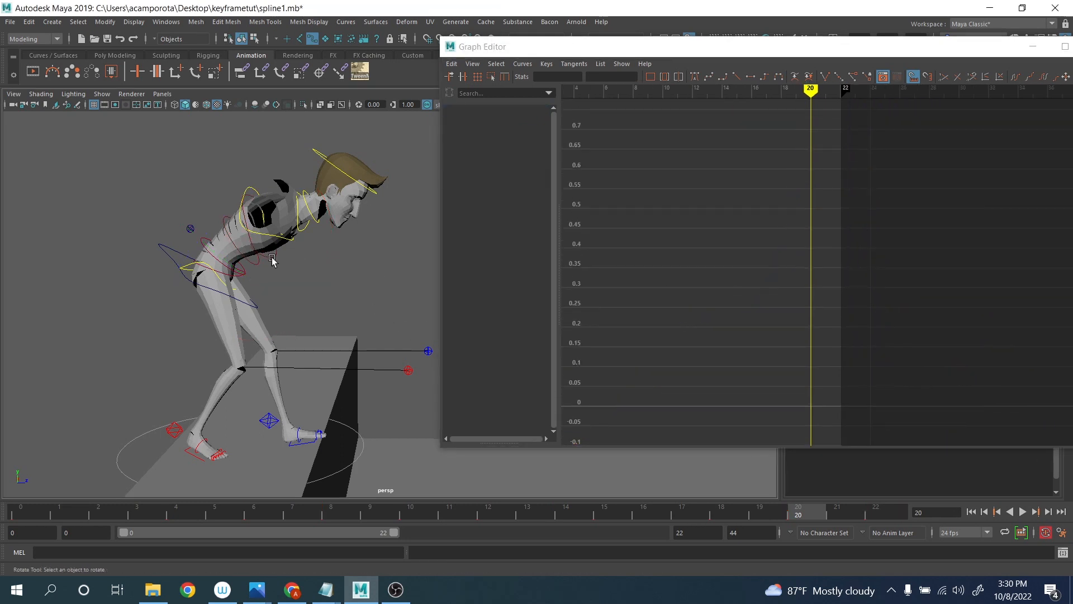
# - Select the shoulder spine FK control and lower its Rotate X key at frame 21 to about 15.43
pyautogui.click(272, 260)
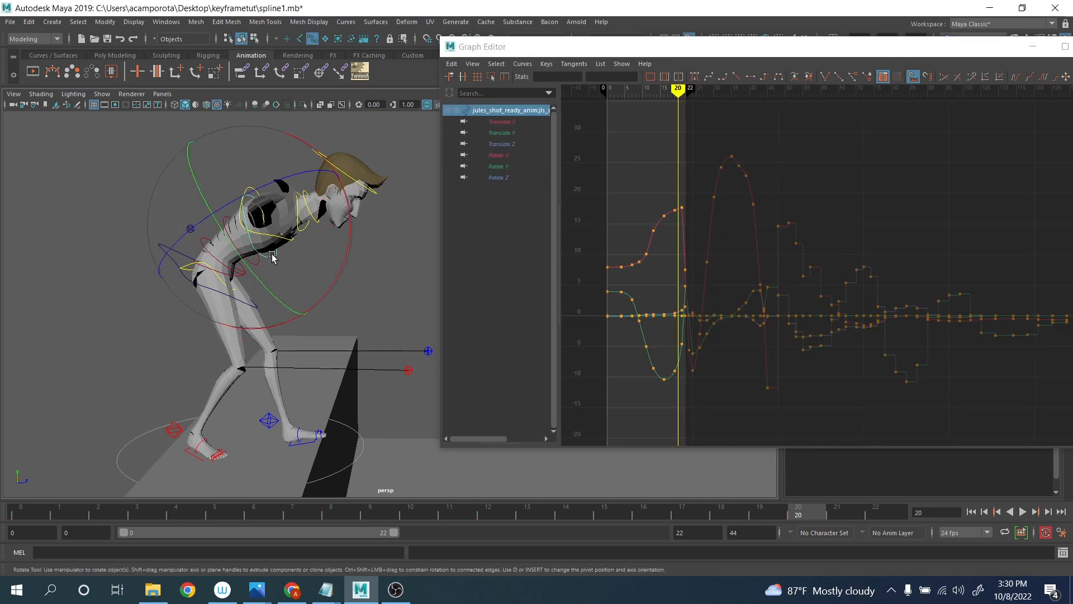
pyautogui.click(498, 155)
pyautogui.press('f')
pyautogui.keyDown('alt'); pyautogui.keyDown('shift'); pyautogui.moveTo(752, 252); pyautogui.dragTo(810, 252, button='right'); pyautogui.keyUp('shift'); pyautogui.keyUp('alt')
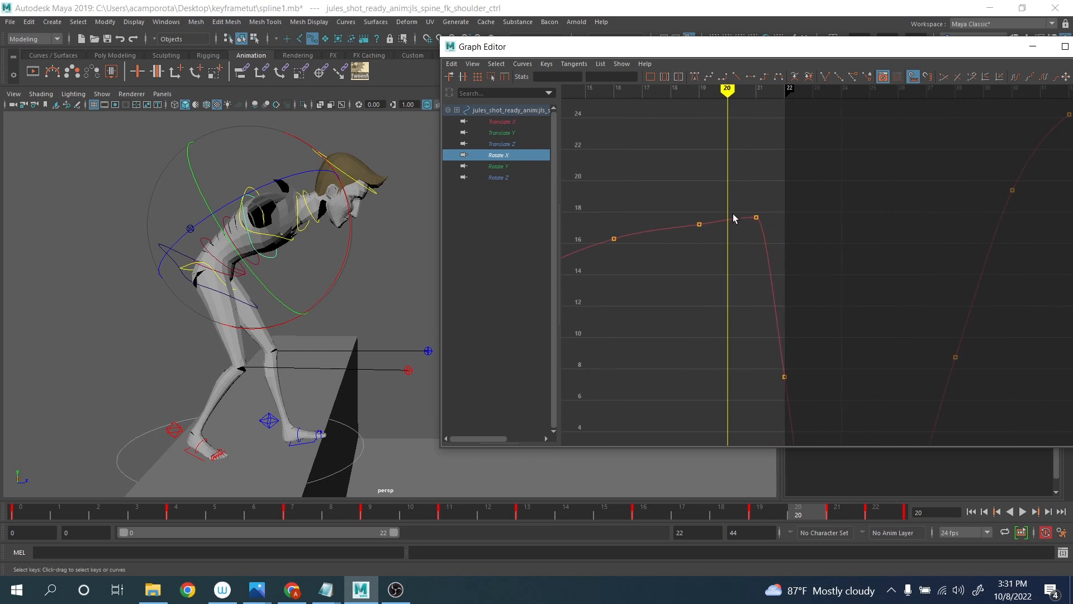
pyautogui.click(843, 505)
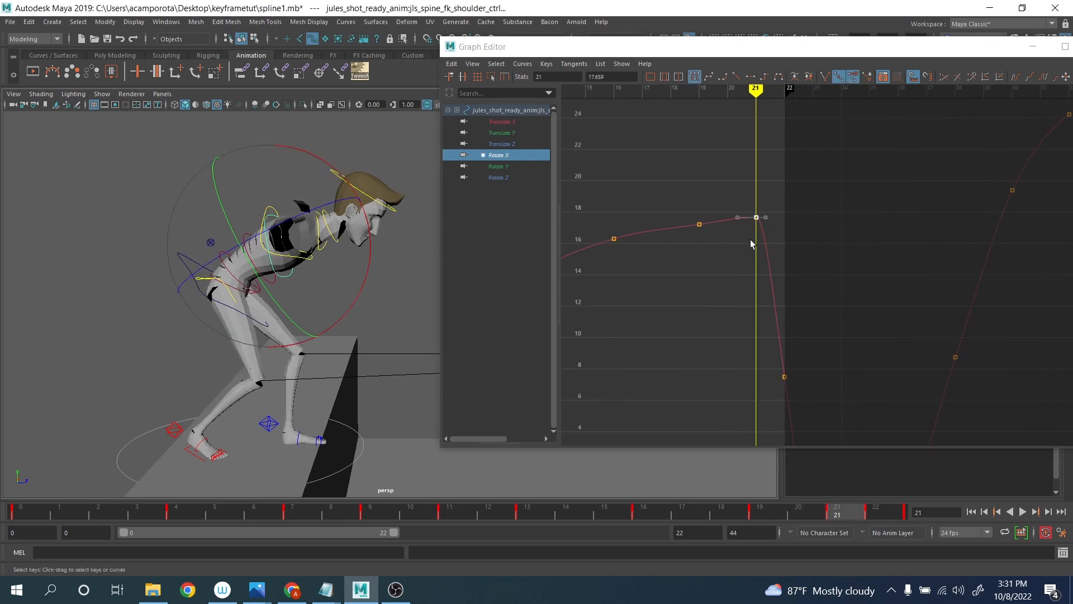
pyautogui.moveTo(752, 240); pyautogui.dragTo(750, 279, button='middle')
pyautogui.keyDown('alt'); pyautogui.moveTo(671, 268); pyautogui.dragTo(763, 255, button='middle'); pyautogui.keyUp('alt')
pyautogui.scroll(-3, 763, 255)
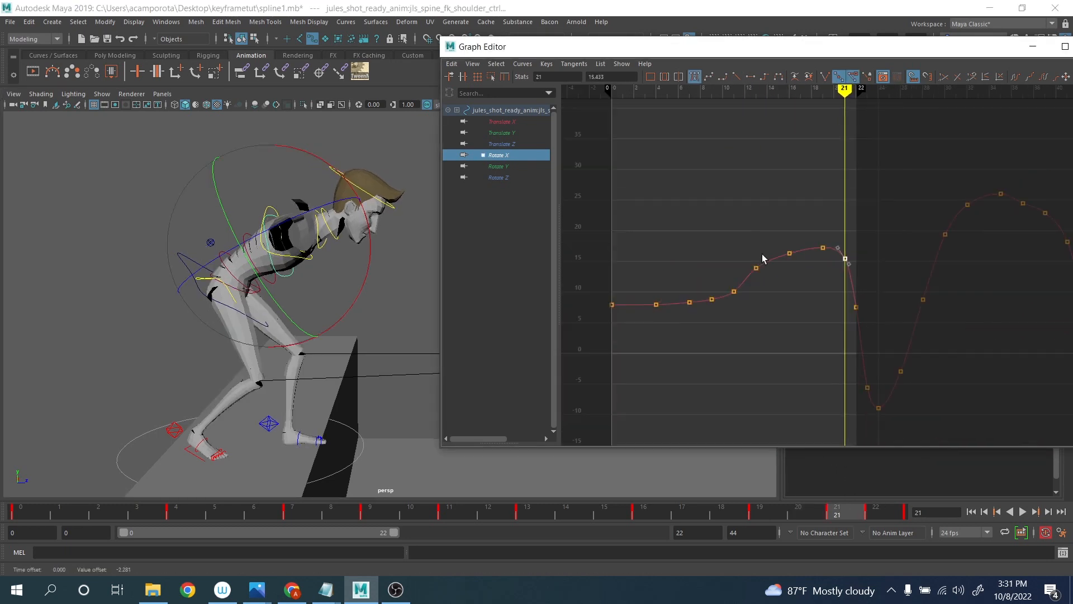
# - Raise the shoulder control's Rotate X key at frame 16 to about 16.64 and delete its keys at frames 7 and 9
pyautogui.scroll(2, 751, 264)
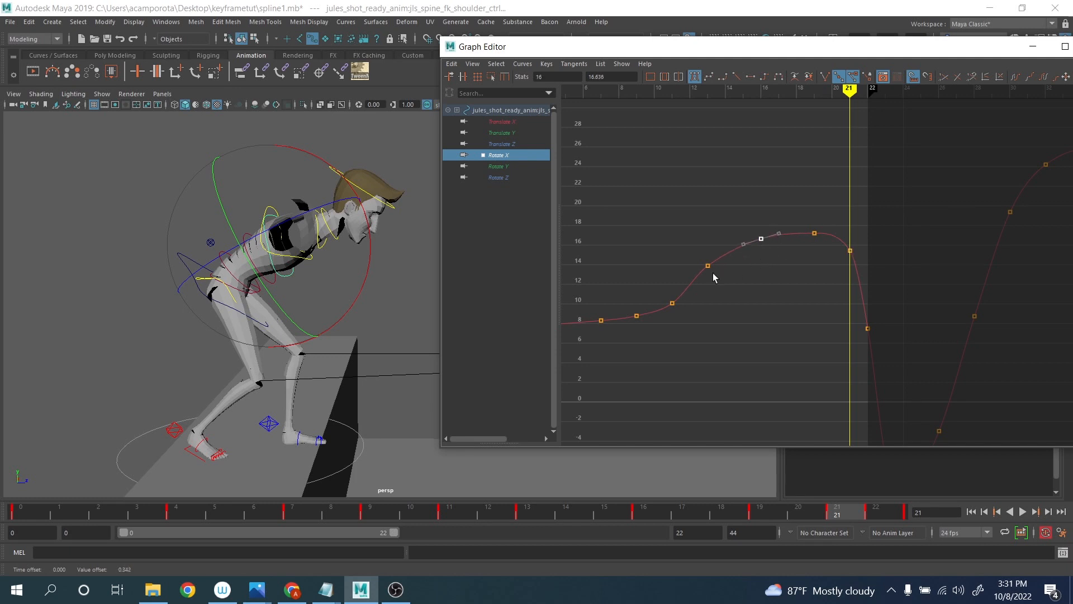
pyautogui.keyDown('alt'); pyautogui.moveTo(669, 304); pyautogui.dragTo(713, 285, button='right'); pyautogui.keyUp('alt')
pyautogui.keyDown('alt'); pyautogui.moveTo(637, 289); pyautogui.dragTo(713, 268, button='middle'); pyautogui.keyUp('alt')
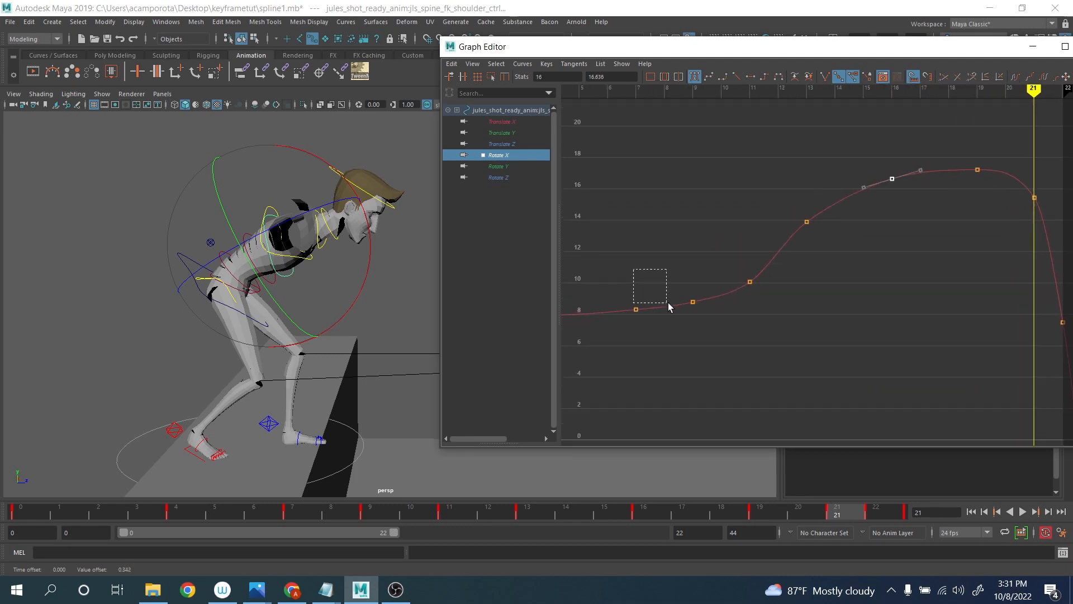
pyautogui.moveTo(669, 303); pyautogui.dragTo(707, 331)
pyautogui.press('XF86Calculator')
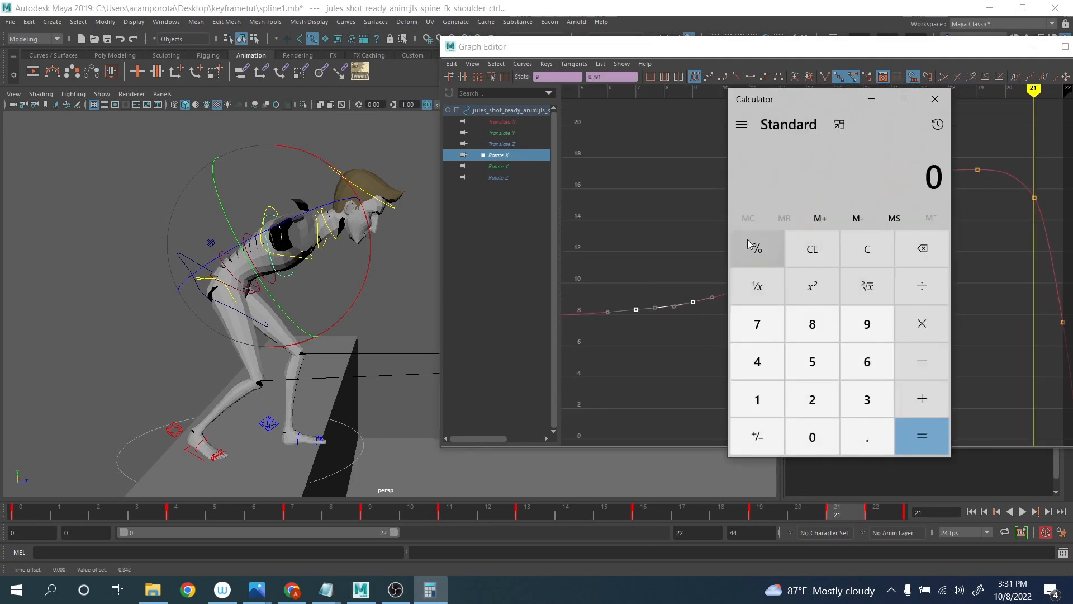
pyautogui.click(621, 273)
pyautogui.moveTo(696, 357); pyautogui.dragTo(697, 358)
pyautogui.press('Delete')
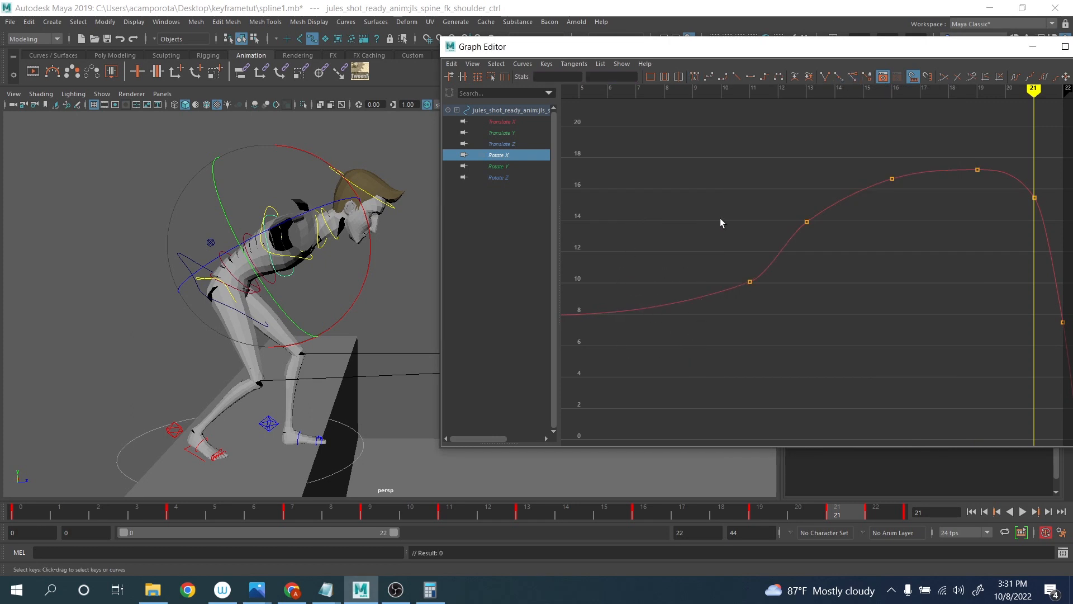
# - Lower the shoulder spine control's Rotate Y keys at frames 7, 9, 11 and 13 to about 0.4, -3.9, -7.4 and -9.9
pyautogui.keyDown('alt'); pyautogui.keyDown('shift'); pyautogui.moveTo(720, 217); pyautogui.dragTo(707, 166, button='right'); pyautogui.keyUp('shift'); pyautogui.keyUp('alt')
pyautogui.keyDown('alt'); pyautogui.moveTo(772, 260); pyautogui.dragTo(771, 230, button='middle'); pyautogui.keyUp('alt')
pyautogui.moveTo(796, 257); pyautogui.dragTo(758, 322)
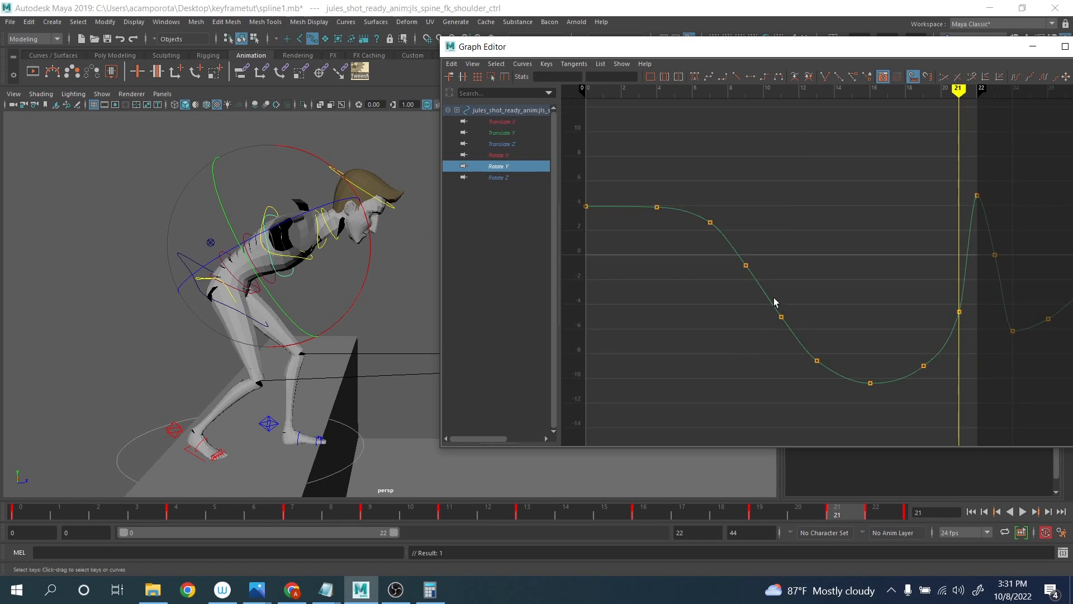
pyautogui.scroll(-3, 796, 294)
pyautogui.keyDown('alt'); pyautogui.moveTo(801, 294); pyautogui.dragTo(743, 249, button='middle'); pyautogui.keyUp('alt')
pyautogui.scroll(3, 729, 259)
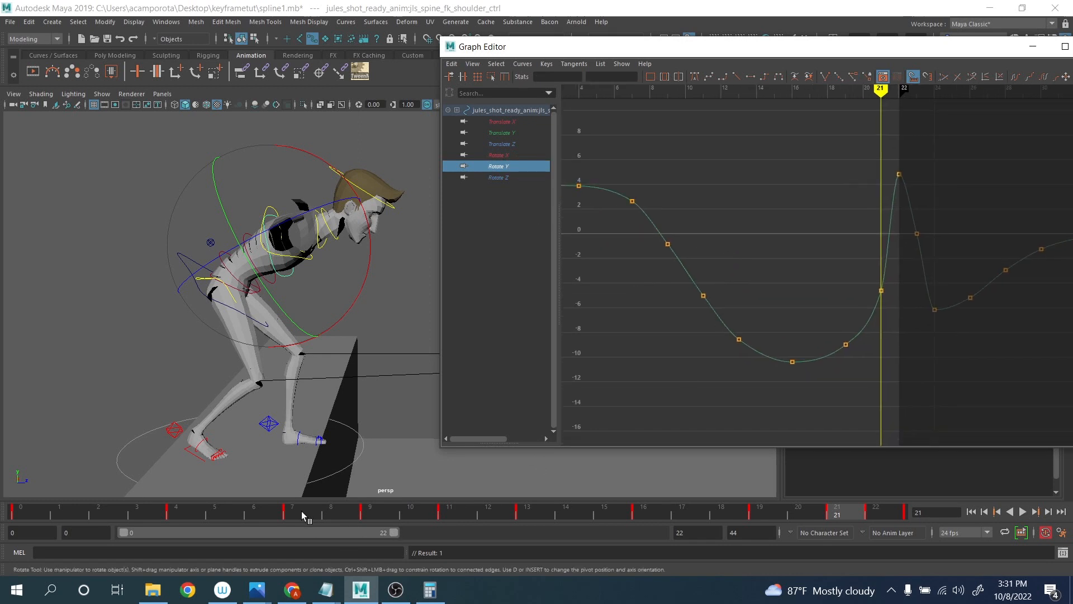
pyautogui.hotkey('alt', 'v')
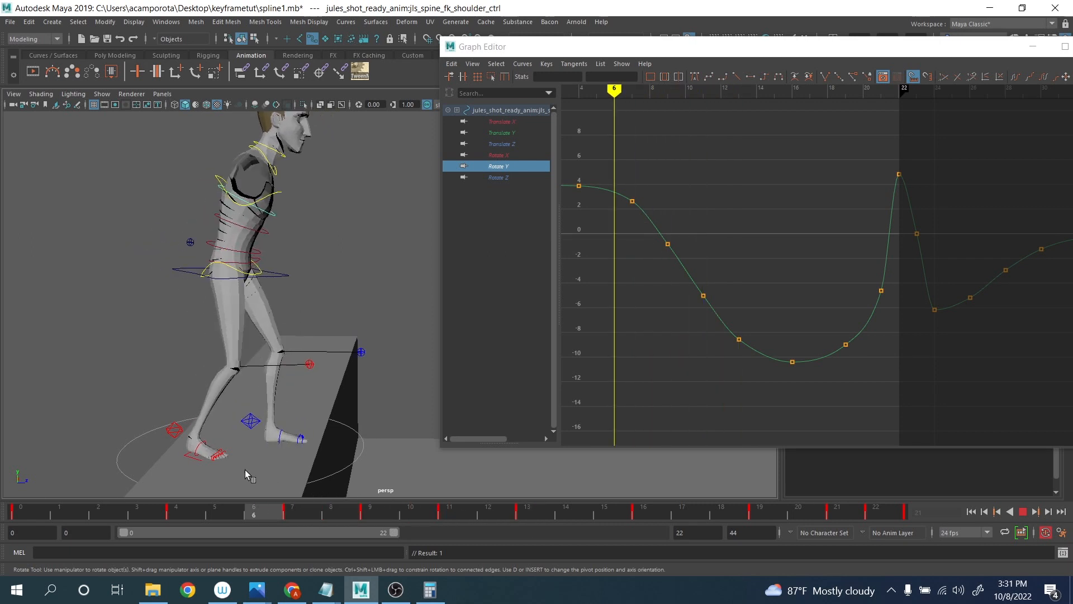
pyautogui.hotkey('alt', 'v')
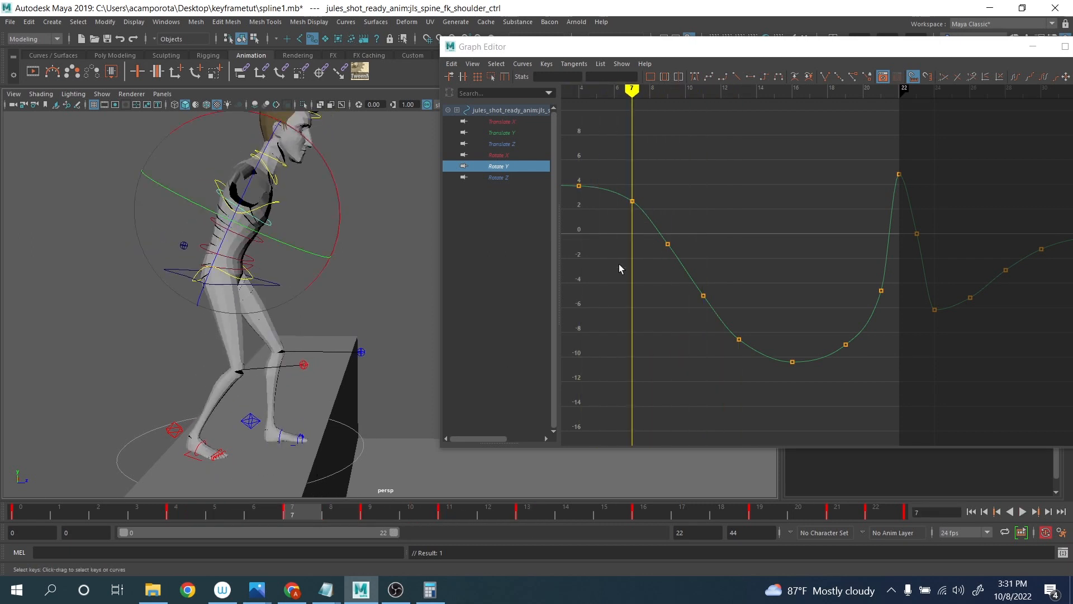
pyautogui.moveTo(652, 182); pyautogui.dragTo(625, 208)
pyautogui.moveTo(611, 234); pyautogui.dragTo(612, 250, button='middle')
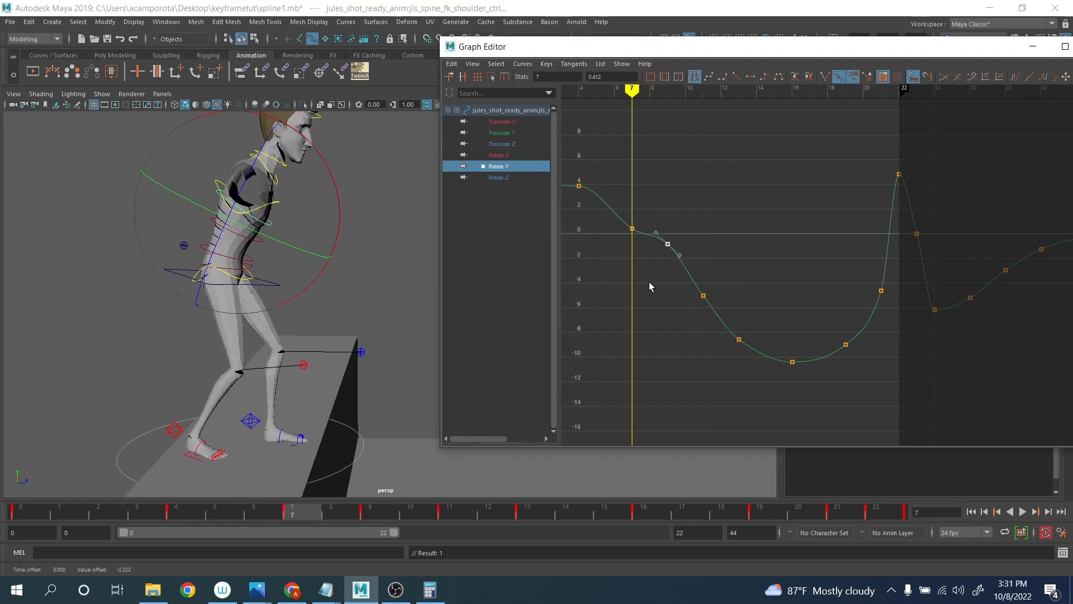
pyautogui.moveTo(649, 281); pyautogui.dragTo(680, 356, button='middle')
pyautogui.click(704, 295)
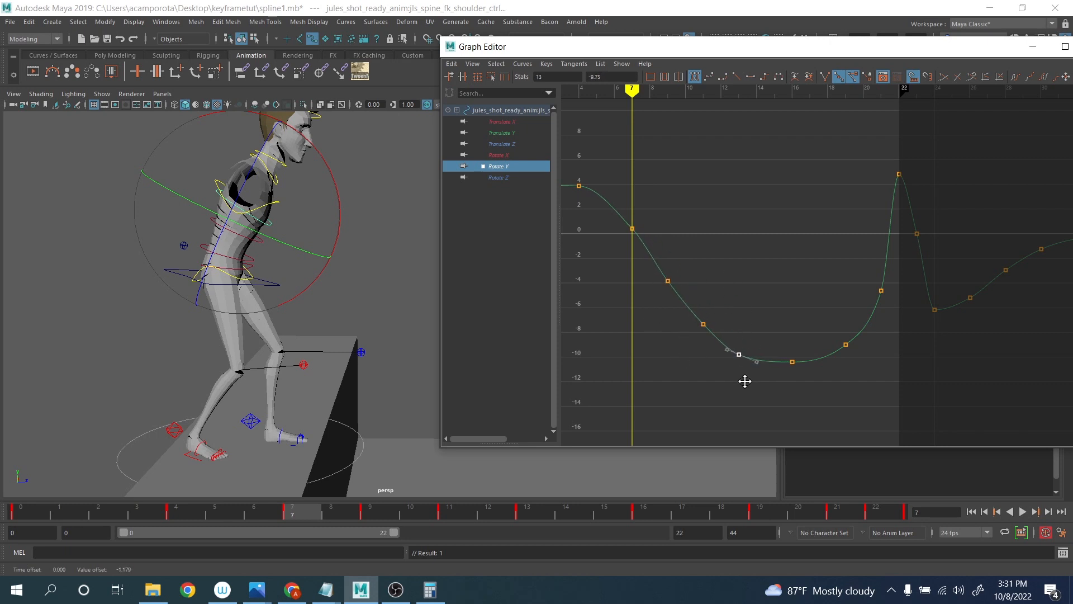
# - Select the upper spine control and lower its Rotate Y keys at frames 6 and 8 to about 2 and -1.5
pyautogui.click(507, 177)
pyautogui.press('f')
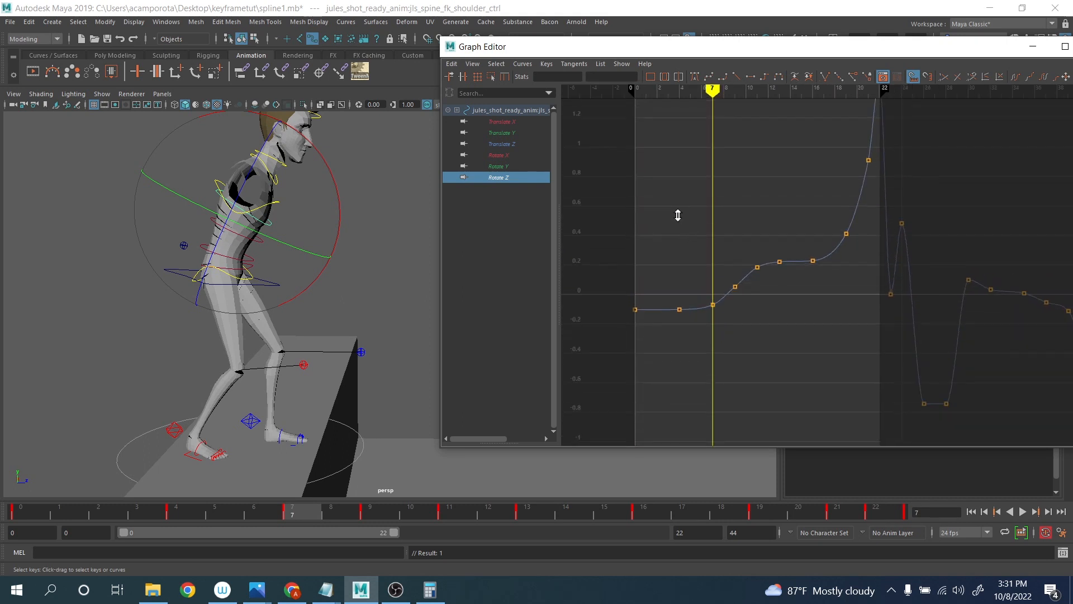
pyautogui.click(366, 260)
pyautogui.click(262, 237)
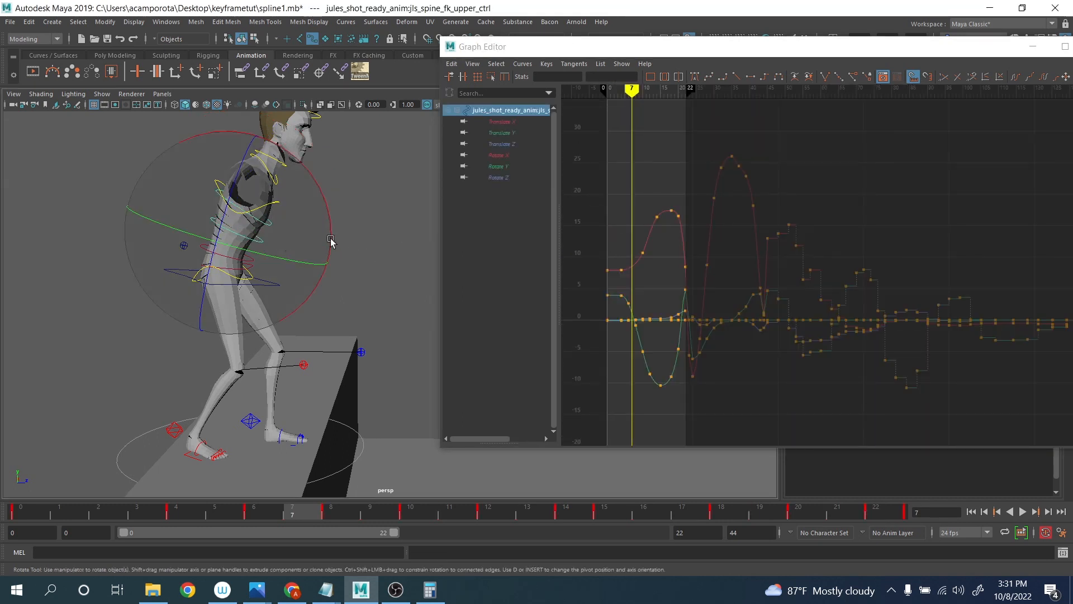
pyautogui.click(503, 166)
pyautogui.press('f')
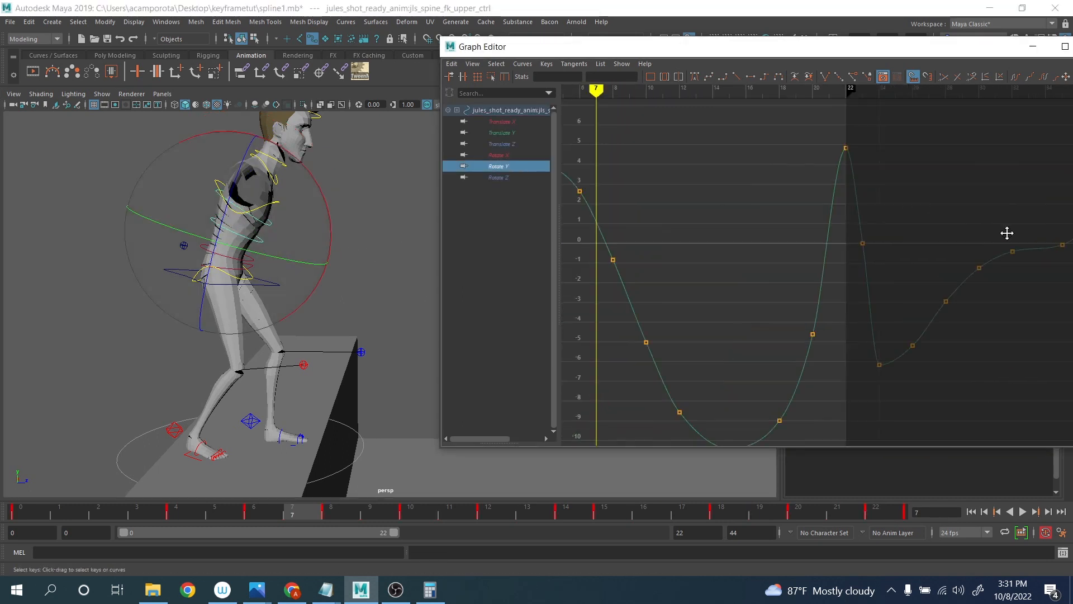
pyautogui.moveTo(850, 202); pyautogui.dragTo(759, 241)
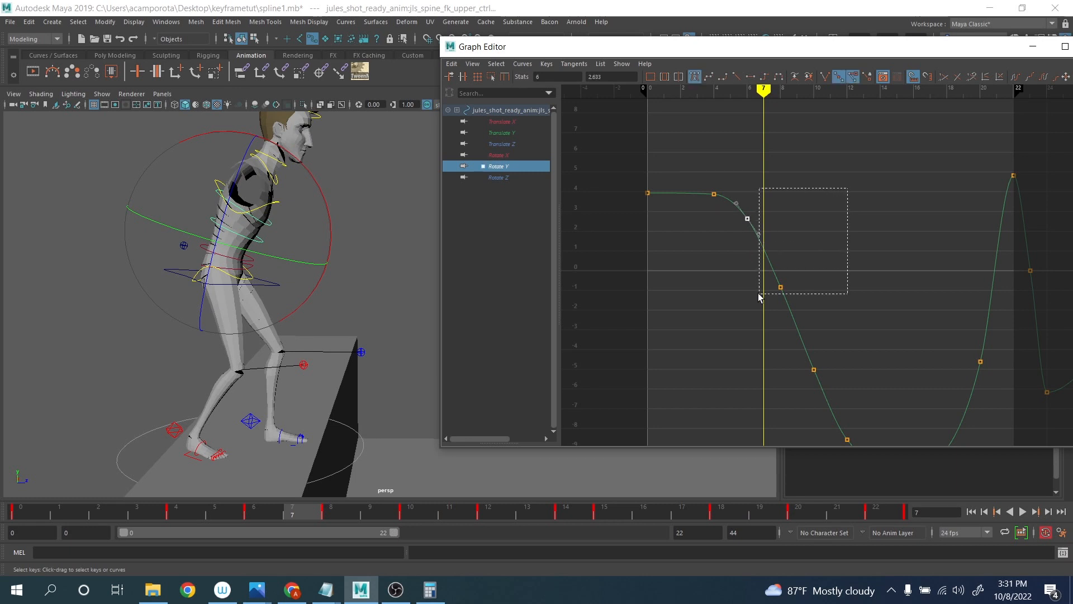
pyautogui.moveTo(760, 294); pyautogui.dragTo(760, 296)
pyautogui.moveTo(760, 295); pyautogui.dragTo(748, 315, button='middle')
pyautogui.keyDown('alt'); pyautogui.moveTo(824, 268); pyautogui.dragTo(795, 231, button='middle'); pyautogui.keyUp('alt')
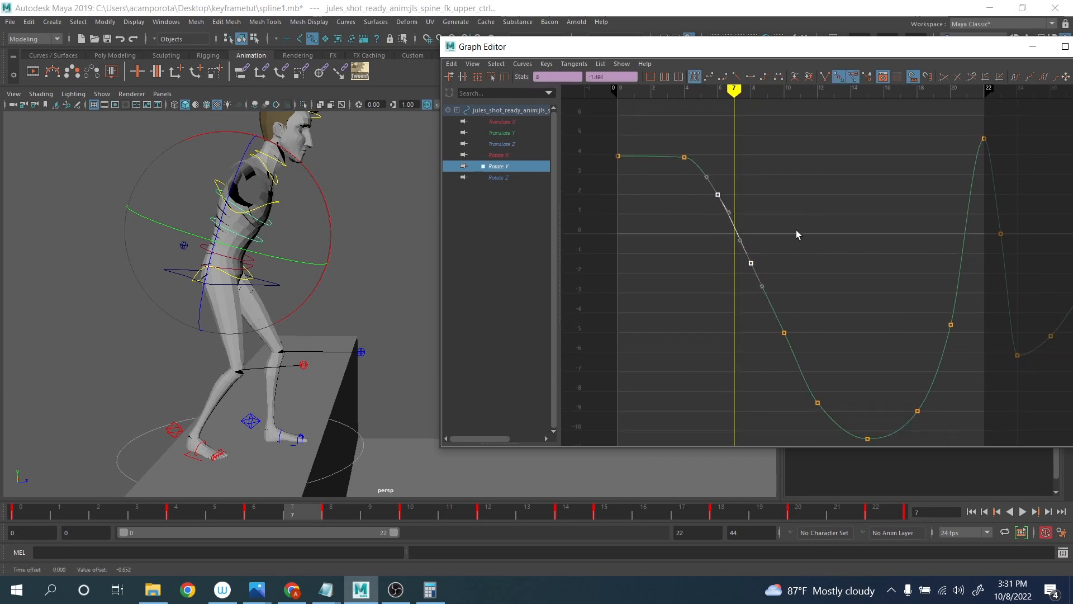
# - Lower the upper spine's Rotate Y keys at frames 8, 10 and 12 to about -2.5, -6.7 and -9.6, and play back the jump
pyautogui.moveTo(795, 230); pyautogui.dragTo(730, 296)
pyautogui.moveTo(827, 318); pyautogui.dragTo(764, 364)
pyautogui.moveTo(764, 364); pyautogui.dragTo(729, 297, button='middle')
pyautogui.moveTo(767, 284); pyautogui.dragTo(745, 355)
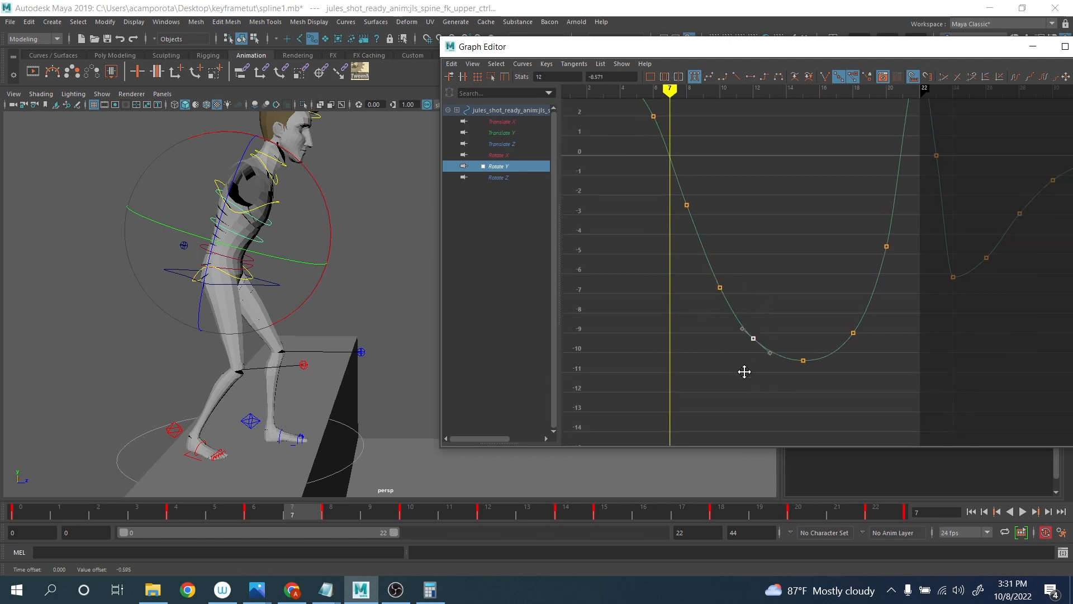
pyautogui.click(1022, 511)
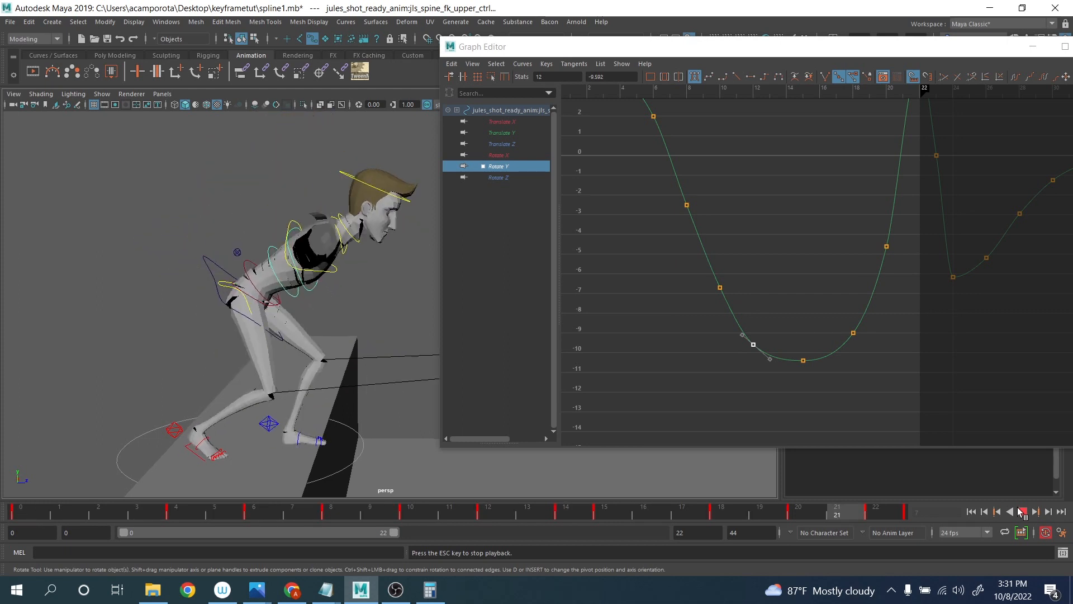
pyautogui.keyDown('alt'); pyautogui.moveTo(391, 324); pyautogui.dragTo(326, 294); pyautogui.keyUp('alt')
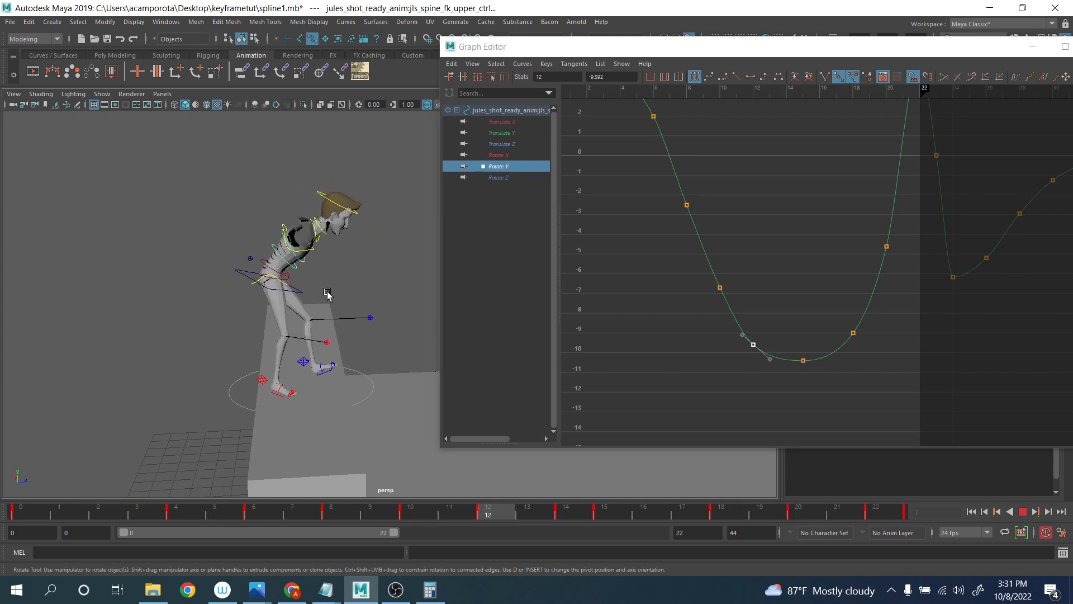
pyautogui.click(1022, 511)
# - Select the IK shoulder control, rotate it back to about -5.8 in X at frame 8, and delete its frame 9 key
pyautogui.moveTo(113, 500); pyautogui.dragTo(16, 510)
pyautogui.click(403, 331)
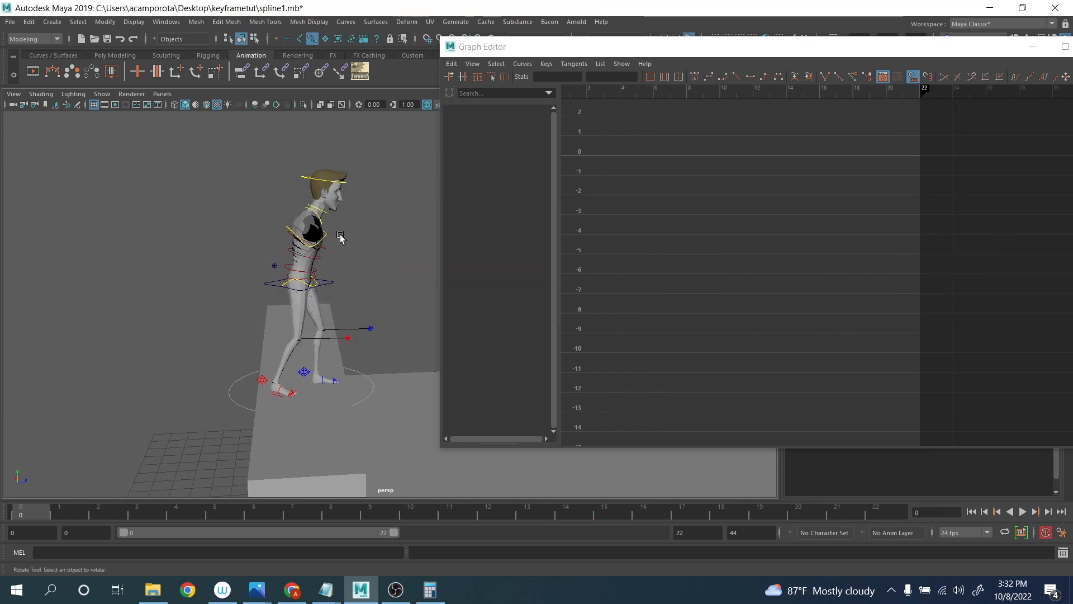
pyautogui.click(329, 239)
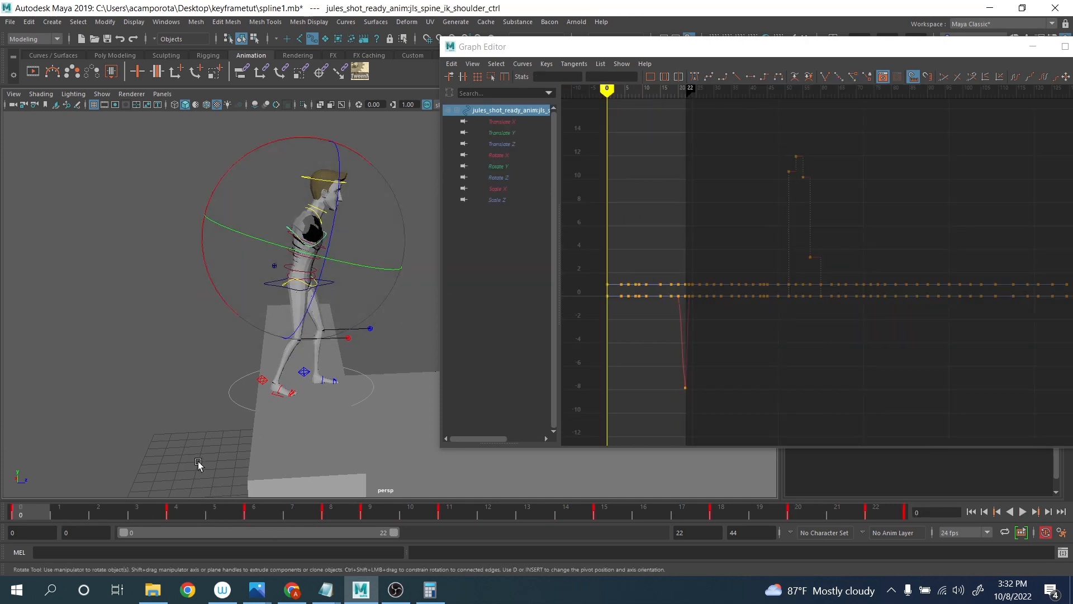
pyautogui.moveTo(29, 512); pyautogui.dragTo(331, 520)
pyautogui.moveTo(383, 194); pyautogui.dragTo(383, 194)
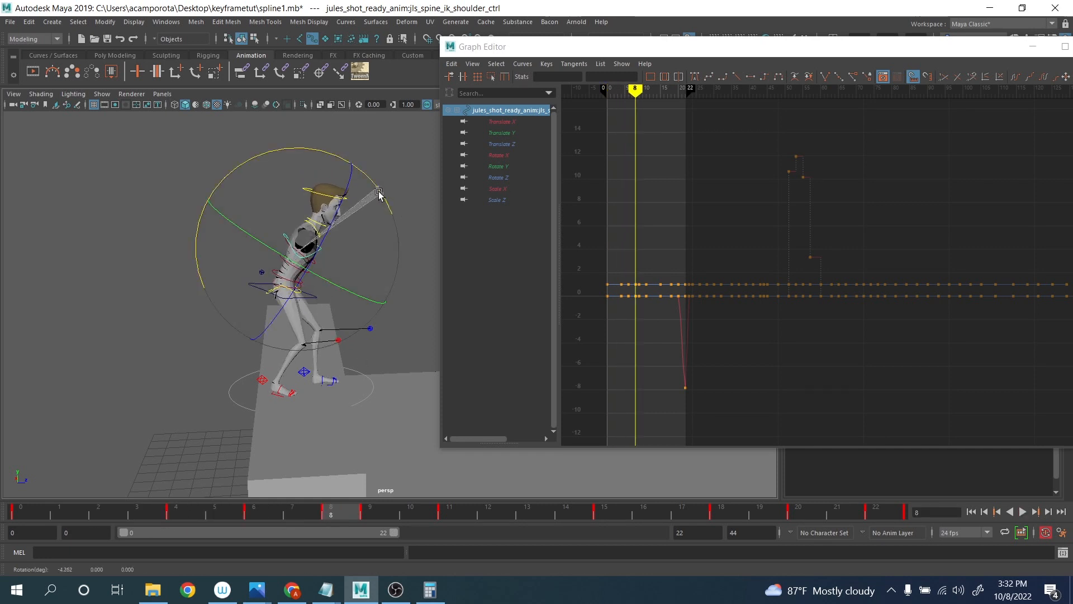
pyautogui.hotkey('alt', 'v')
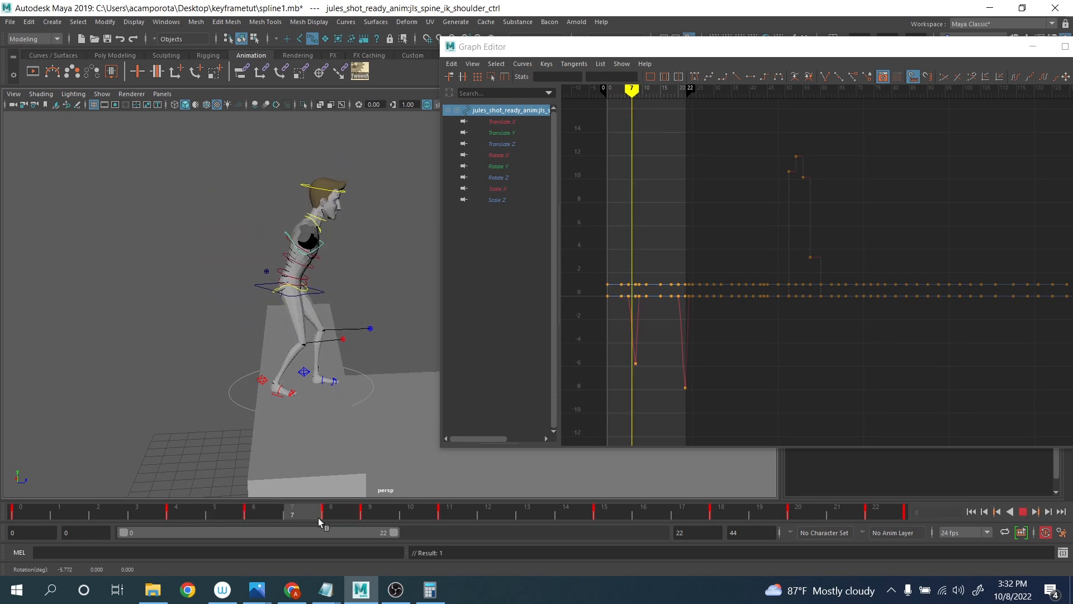
pyautogui.keyDown('shift'); pyautogui.click(370, 513); pyautogui.keyUp('shift')
pyautogui.rightClick(370, 513)
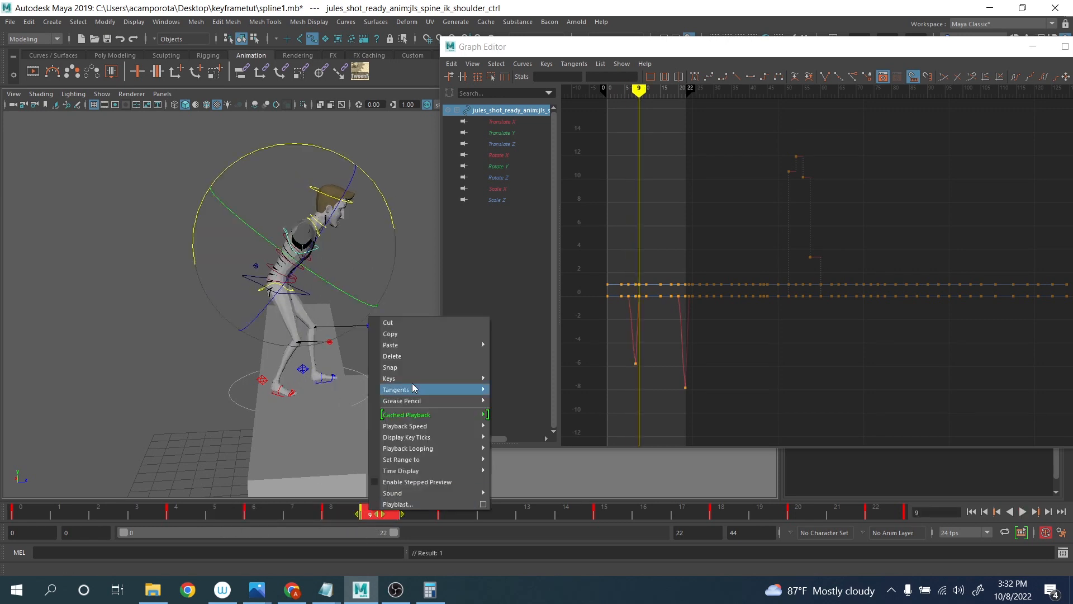
pyautogui.click(410, 356)
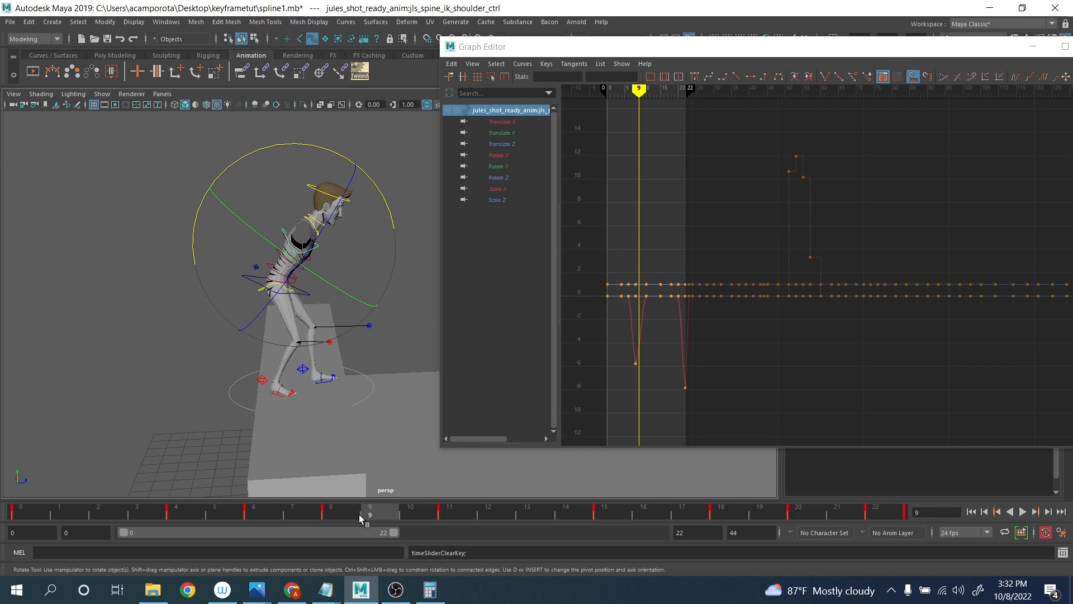
# - Rotate the IK shoulder control to about 9.8 in X at frame 20 and nudge it along its Y axis at frames 20 and 22
pyautogui.hotkey('alt', 'v')
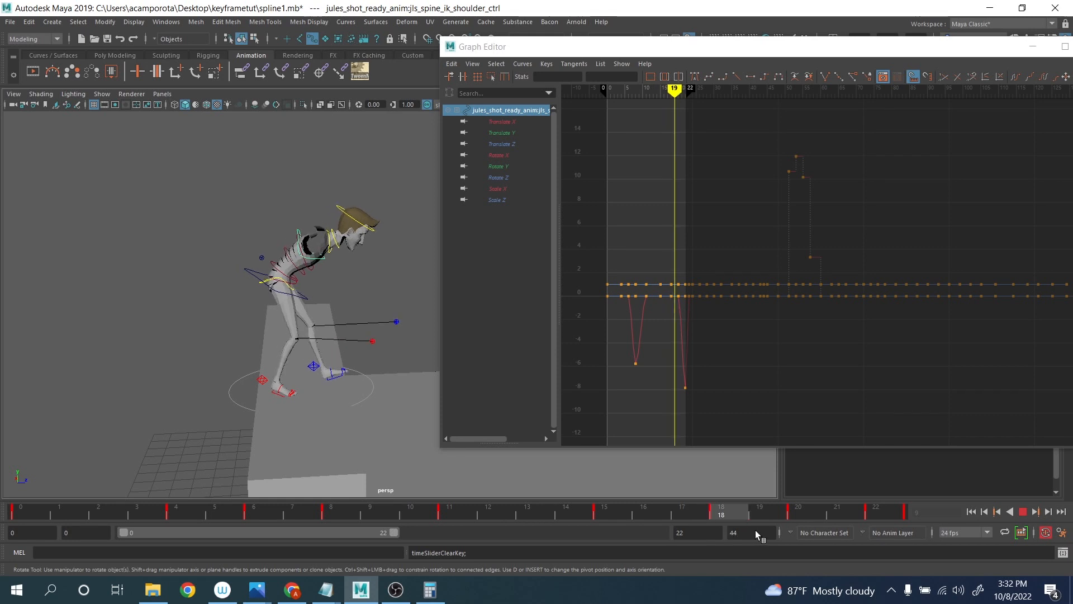
pyautogui.hotkey('alt', 'v')
pyautogui.moveTo(352, 216); pyautogui.dragTo(380, 193)
pyautogui.press('w')
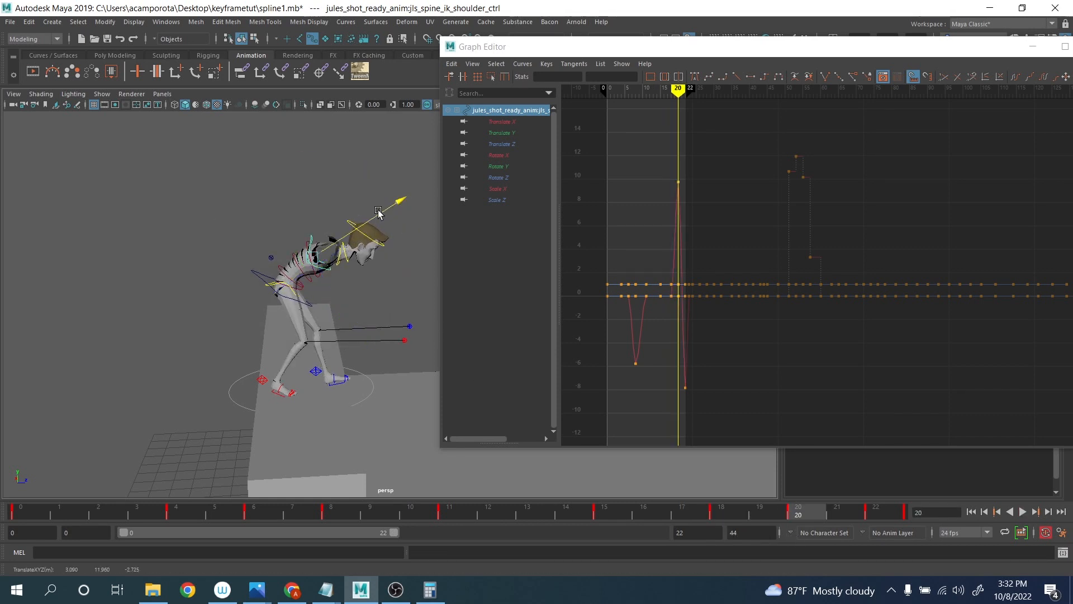
pyautogui.moveTo(774, 513)
pyautogui.mouseDown()
pyautogui.moveTo(748, 511)
pyautogui.moveTo(894, 514)
pyautogui.mouseUp()
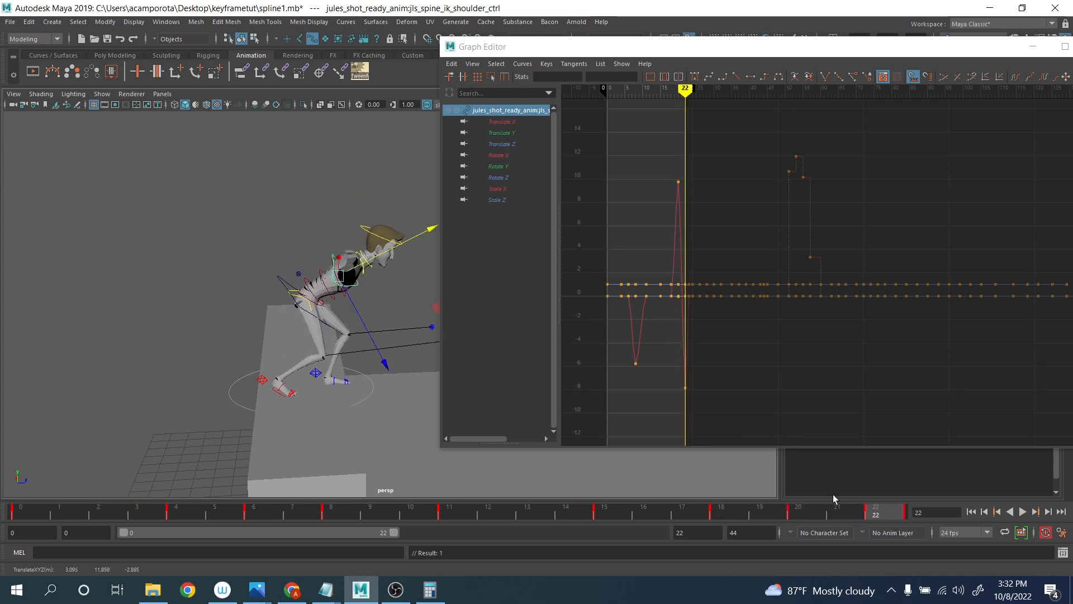
pyautogui.moveTo(386, 251); pyautogui.dragTo(382, 253)
pyautogui.click(1011, 512)
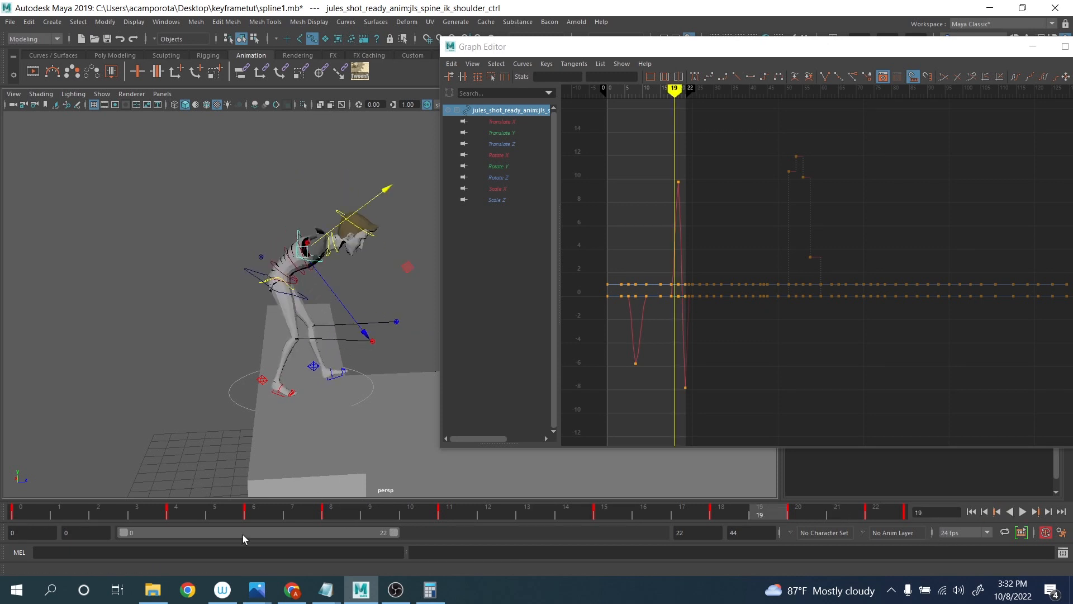
# - Move the IK shoulder control slightly down its Y axis at frames 8 and 9, and slightly along its Z axis at frame 9
pyautogui.moveTo(19, 504); pyautogui.dragTo(256, 495)
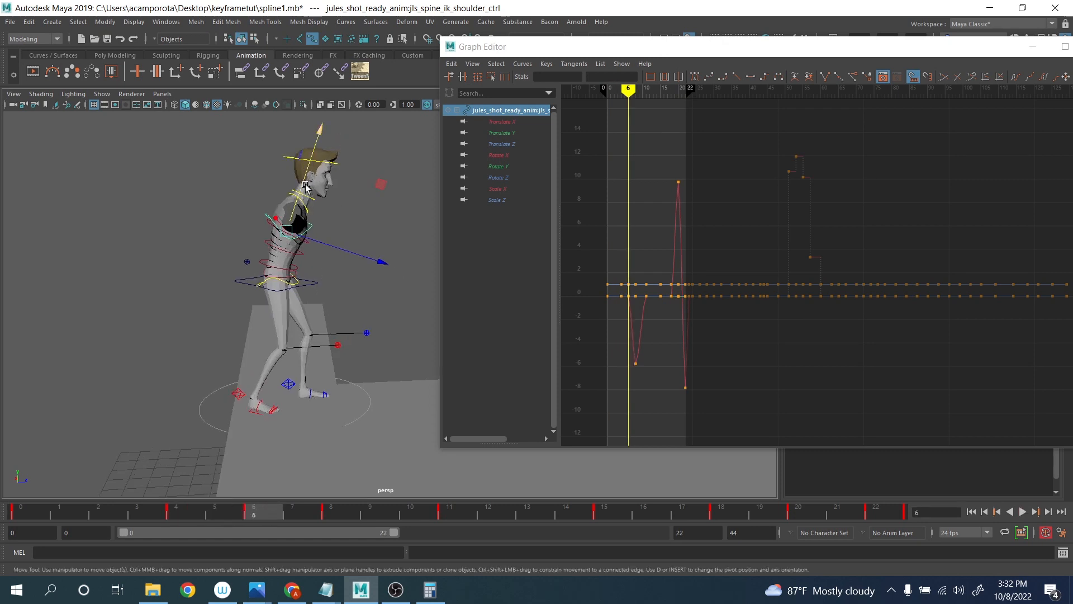
pyautogui.click(306, 186)
pyautogui.moveTo(273, 514); pyautogui.dragTo(331, 512)
pyautogui.moveTo(300, 211); pyautogui.dragTo(298, 209)
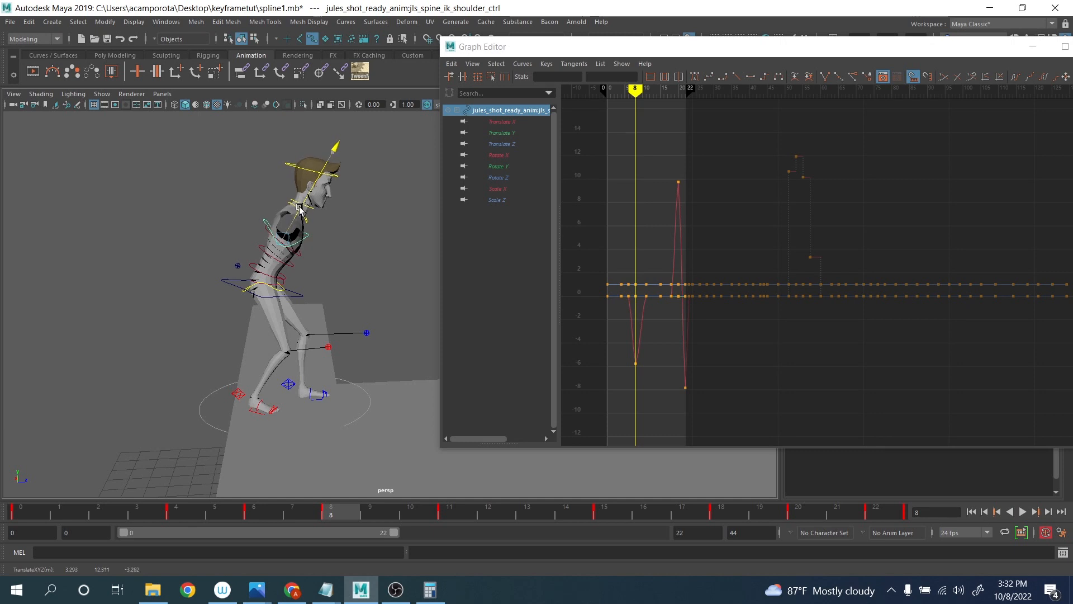
pyautogui.moveTo(315, 517)
pyautogui.mouseDown()
pyautogui.moveTo(287, 515)
pyautogui.moveTo(398, 513)
pyautogui.moveTo(314, 510)
pyautogui.moveTo(331, 512)
pyautogui.mouseUp()
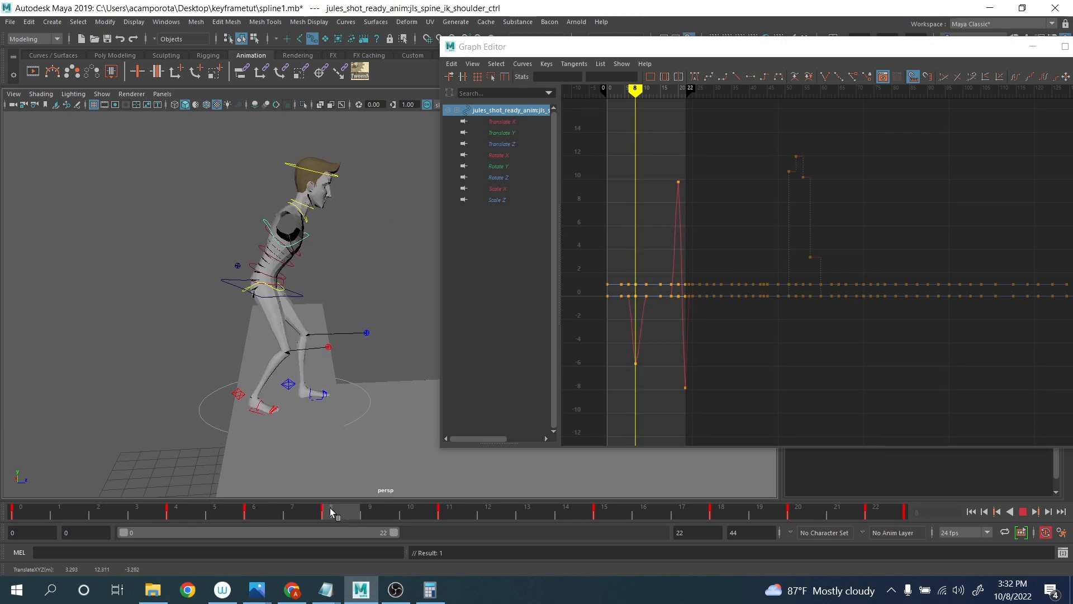
pyautogui.click(364, 516)
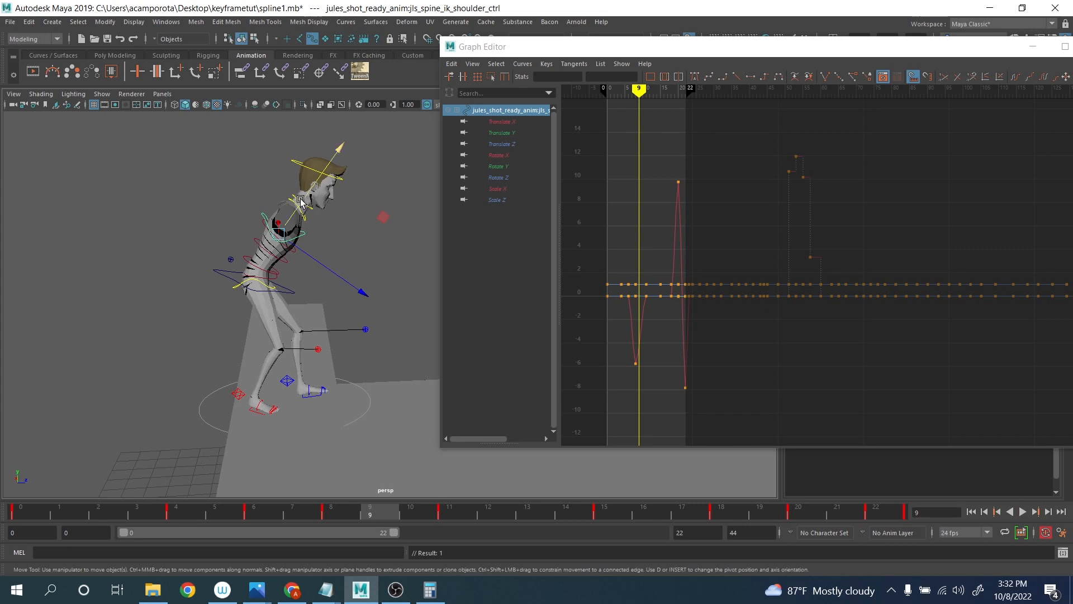
pyautogui.moveTo(300, 201); pyautogui.dragTo(299, 201)
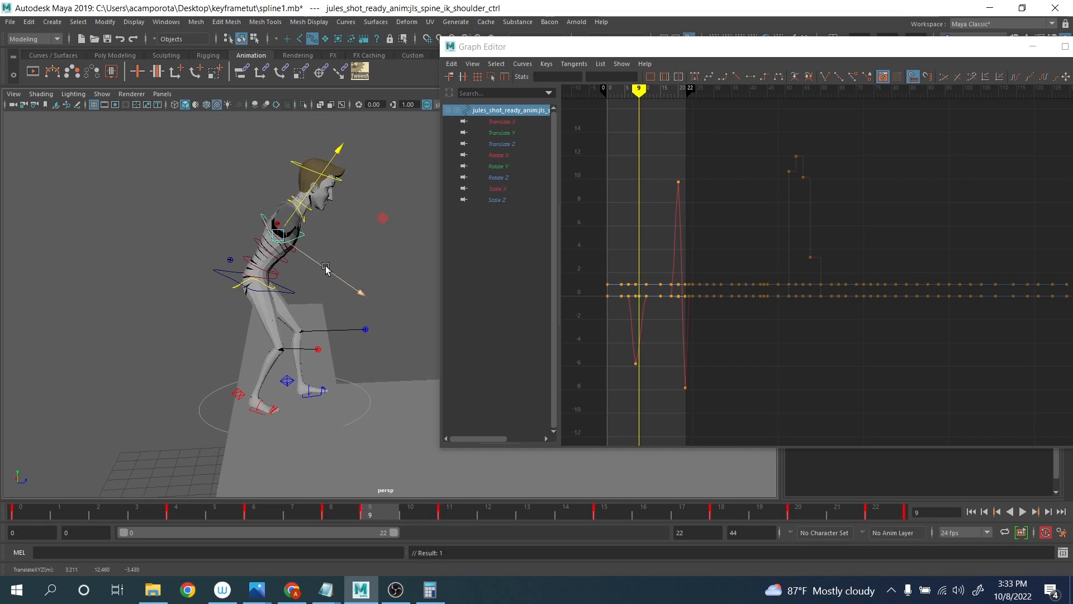
pyautogui.moveTo(326, 267); pyautogui.dragTo(327, 268)
pyautogui.moveTo(357, 514)
pyautogui.mouseDown()
pyautogui.moveTo(351, 508)
pyautogui.moveTo(452, 523)
pyautogui.mouseUp()
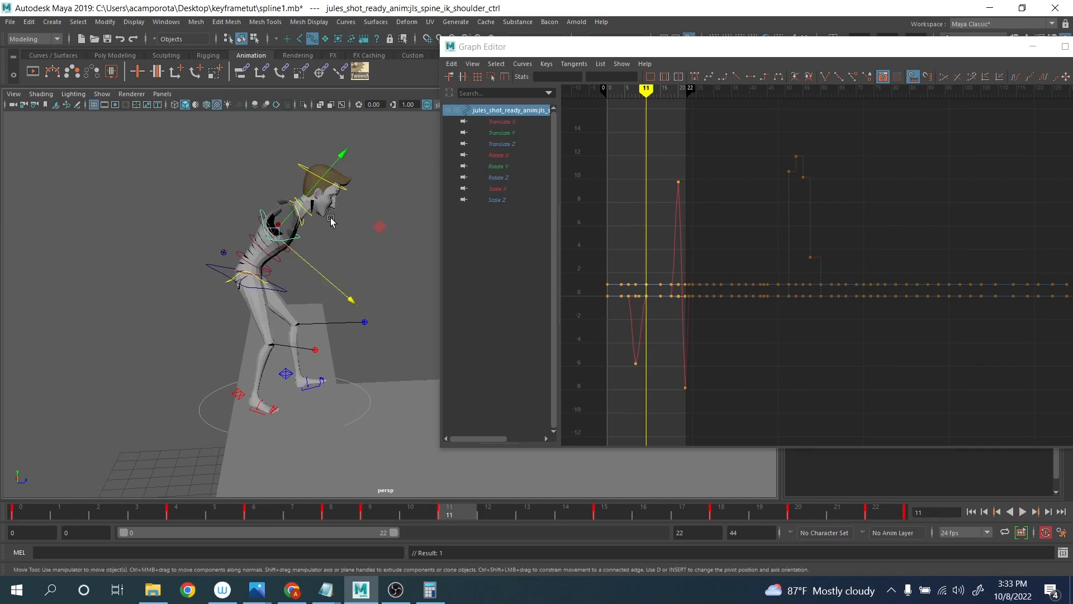
# - Show the IK shoulder control's motion trail and move the control slightly along its Z axis at frame 5 to smooth the arc
pyautogui.click(20, 512)
pyautogui.press('f')
pyautogui.scroll(6, 177, 405)
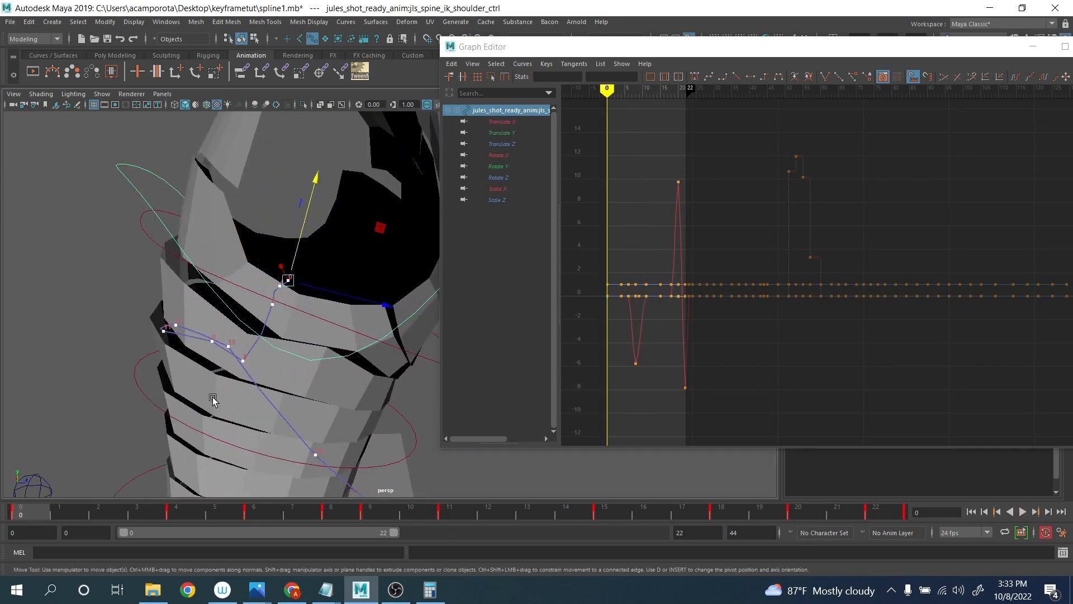
pyautogui.keyDown('alt'); pyautogui.moveTo(196, 390); pyautogui.dragTo(223, 381, button='middle'); pyautogui.keyUp('alt')
pyautogui.keyDown('alt'); pyautogui.moveTo(156, 427); pyautogui.dragTo(179, 414, button='middle'); pyautogui.keyUp('alt')
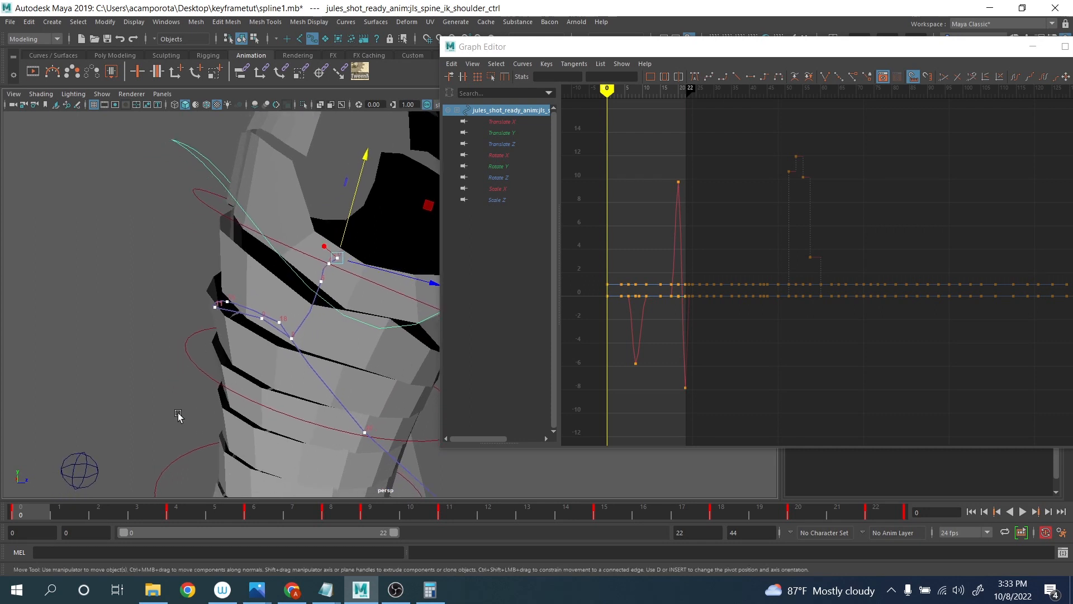
pyautogui.moveTo(62, 515); pyautogui.dragTo(221, 522)
pyautogui.moveTo(360, 280); pyautogui.dragTo(363, 277)
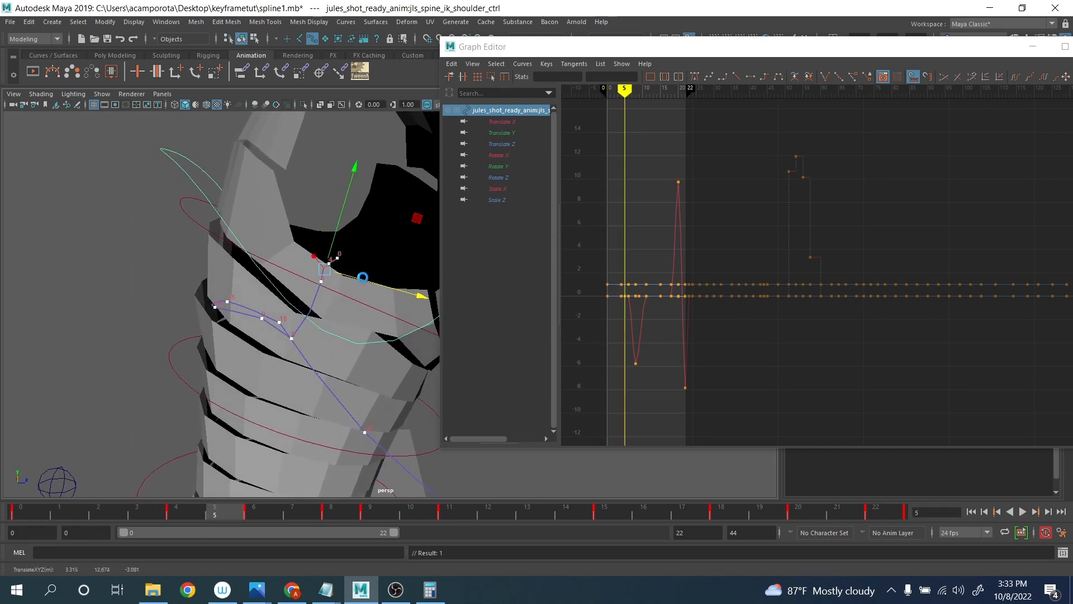
# - Move the IK shoulder control down its Y axis at frame 9 to round its motion trail, and check the pose at frame 7
pyautogui.moveTo(235, 507); pyautogui.dragTo(377, 518)
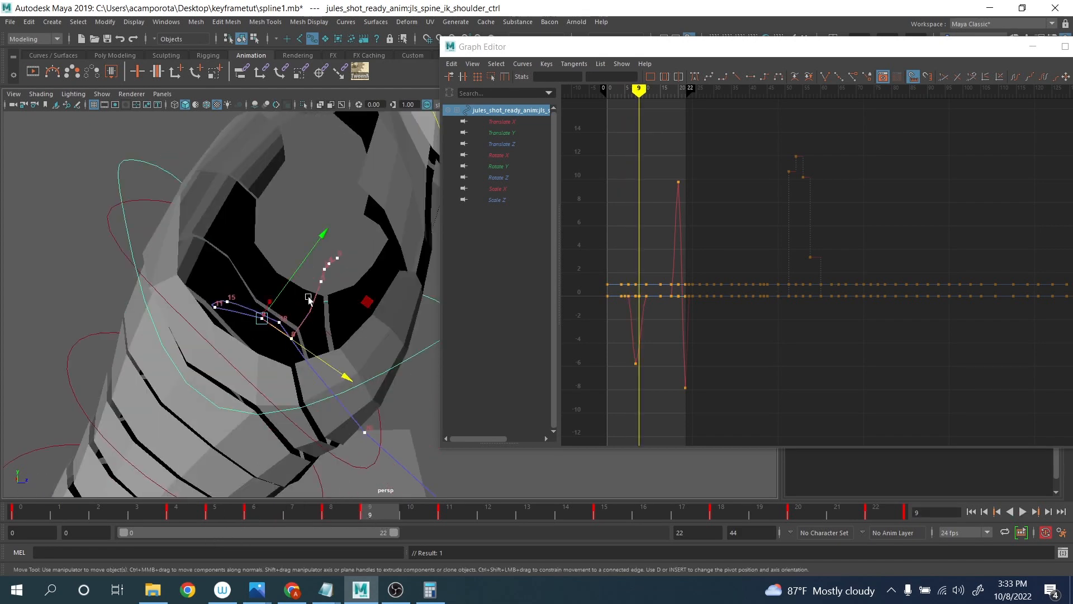
pyautogui.moveTo(294, 275); pyautogui.dragTo(283, 283)
pyautogui.click(307, 510)
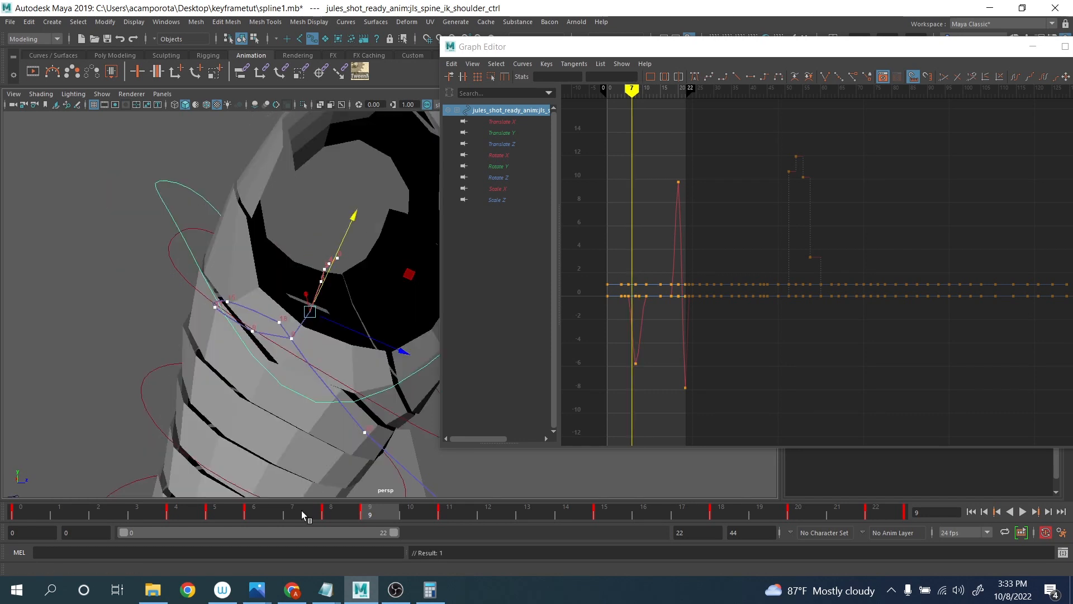
# - Nudge the IK shoulder control along its Z and Y axes at frame 8, and slightly along Z at frame 11
pyautogui.click(330, 510)
pyautogui.moveTo(344, 369); pyautogui.dragTo(335, 364)
pyautogui.moveTo(312, 294); pyautogui.dragTo(315, 289)
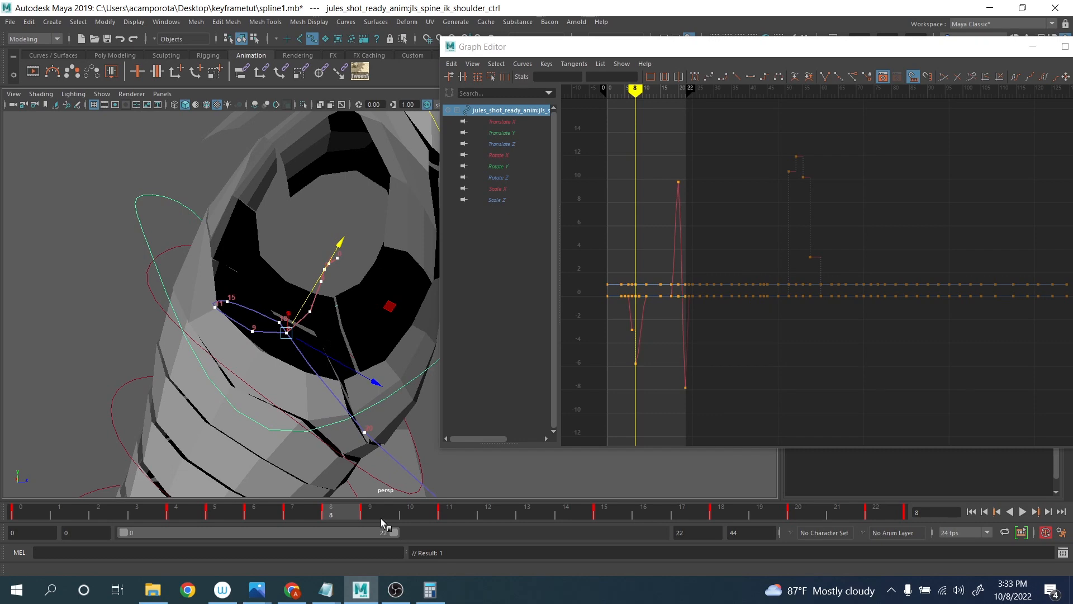
pyautogui.moveTo(380, 518); pyautogui.dragTo(452, 510)
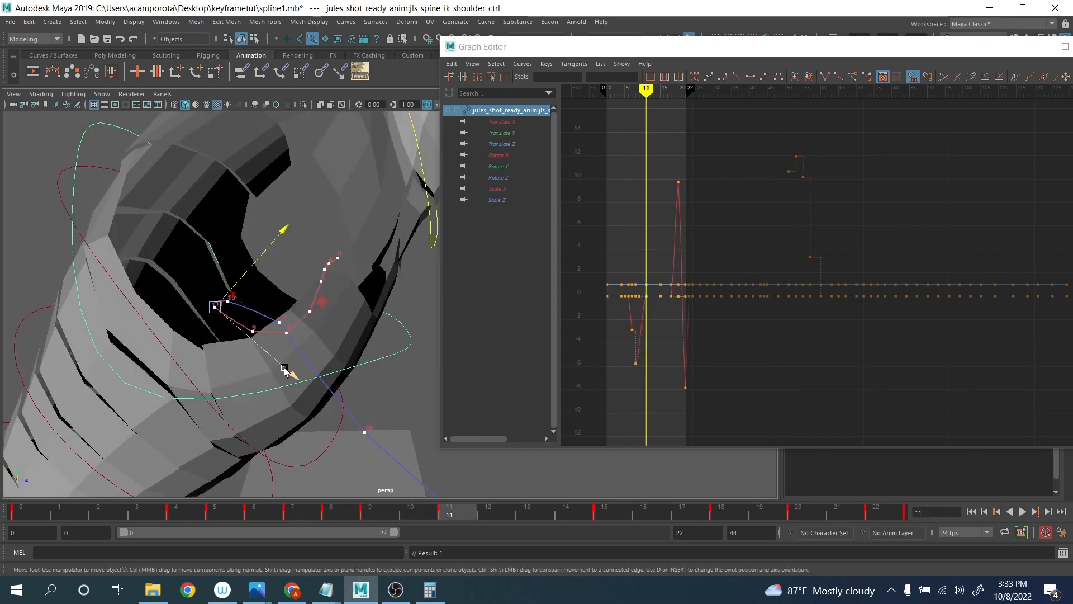
pyautogui.moveTo(284, 368); pyautogui.dragTo(285, 369)
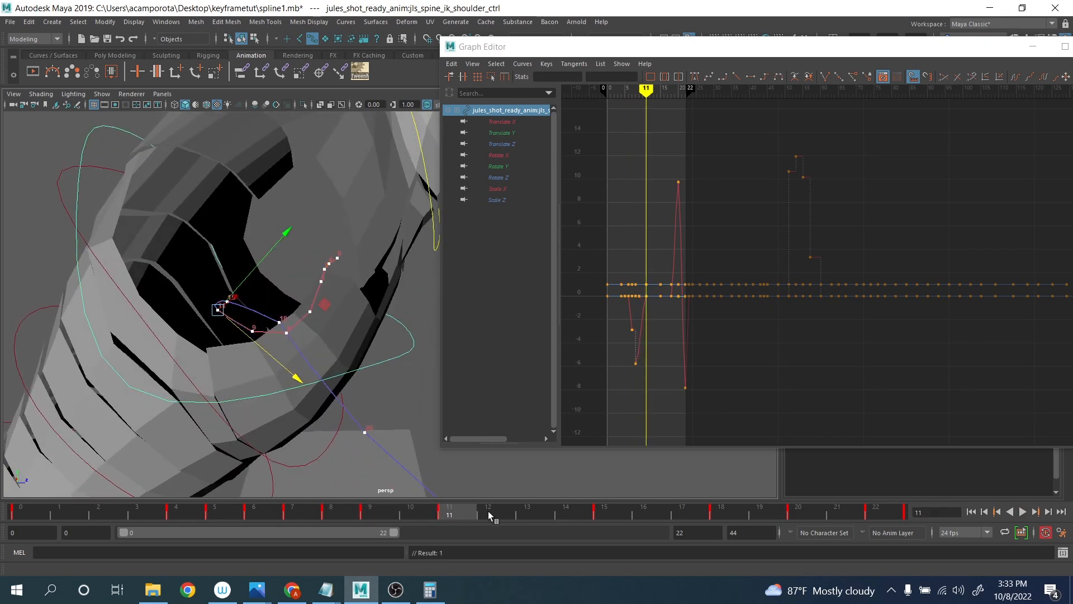
# - Nudge the IK shoulder control slightly along its Z axis at frame 13 and up its Y axis at frame 15
pyautogui.moveTo(489, 516); pyautogui.dragTo(531, 512)
pyautogui.moveTo(239, 327); pyautogui.dragTo(240, 328)
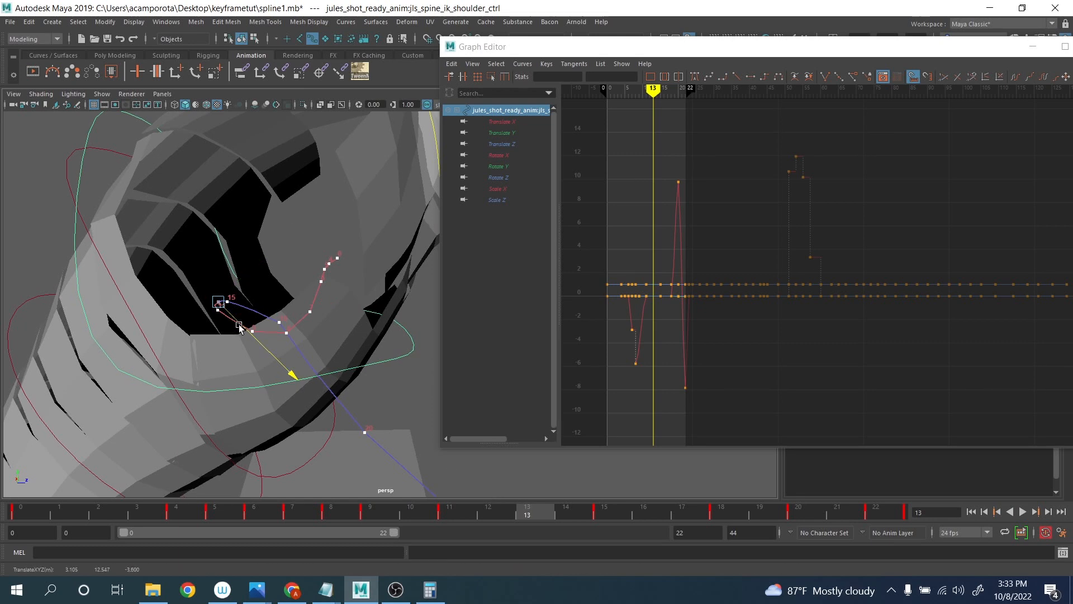
pyautogui.click(595, 512)
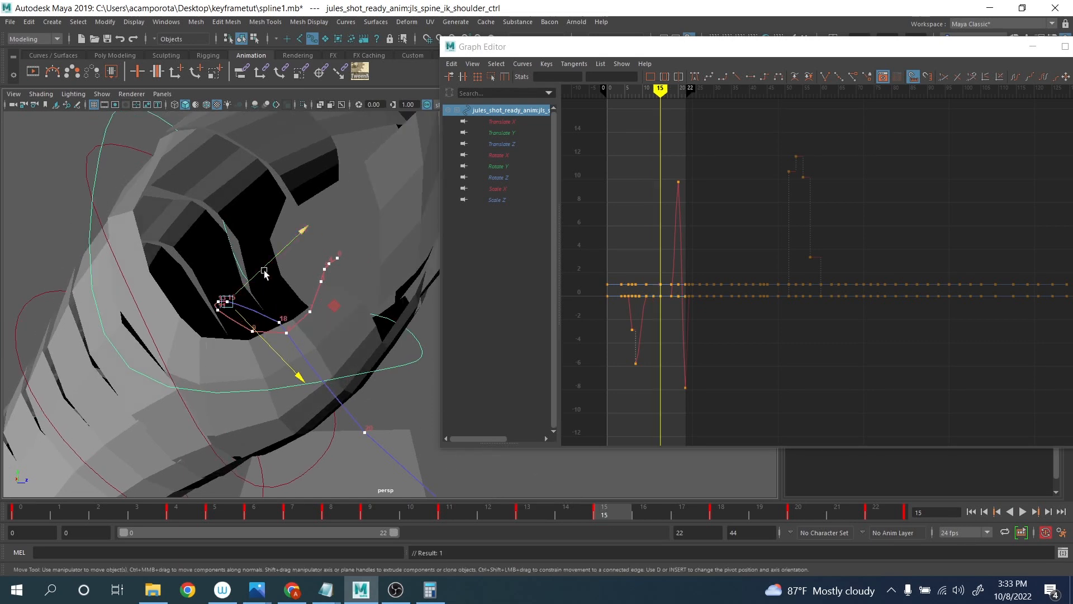
pyautogui.moveTo(265, 273); pyautogui.dragTo(270, 271)
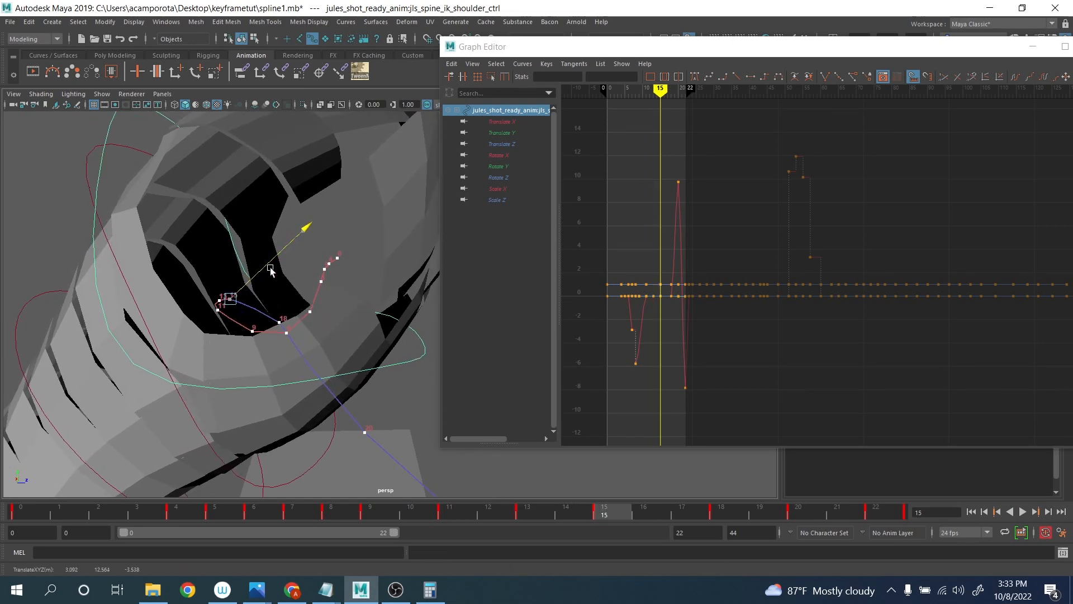
# - Switch the Move tool to world axis orientation and nudge the IK shoulder control slightly along X at frame 20 to smooth its arc
pyautogui.moveTo(611, 508); pyautogui.dragTo(721, 521)
pyautogui.moveTo(384, 333); pyautogui.dragTo(187, 273)
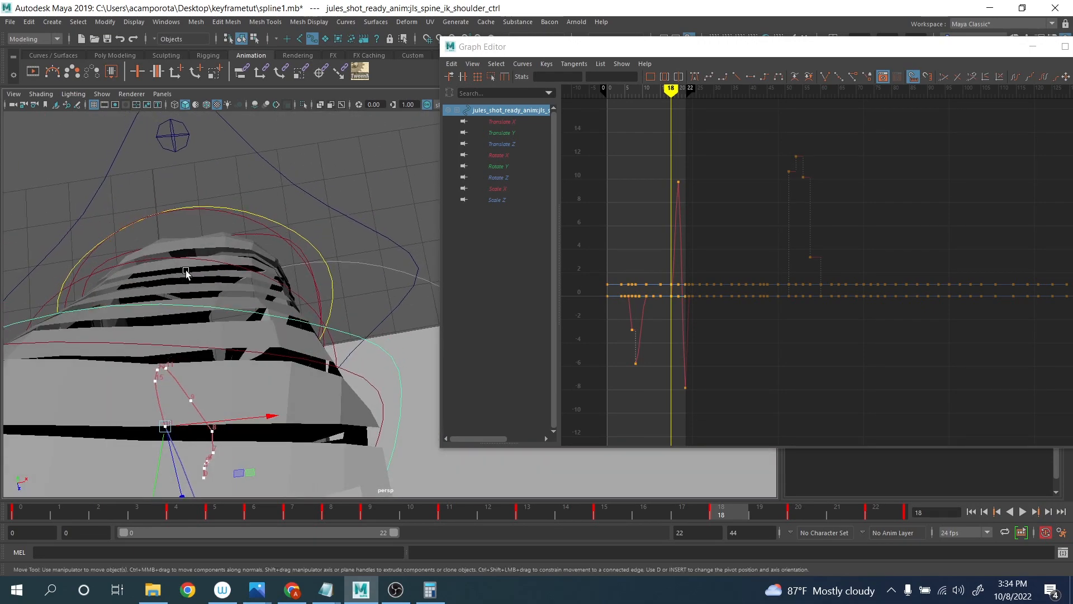
pyautogui.keyDown('alt'); pyautogui.moveTo(187, 273); pyautogui.dragTo(220, 225, button='middle'); pyautogui.keyUp('alt')
pyautogui.keyDown('alt'); pyautogui.moveTo(223, 278); pyautogui.dragTo(201, 287); pyautogui.keyUp('alt')
pyautogui.keyDown('alt'); pyautogui.moveTo(201, 286); pyautogui.dragTo(225, 235, button='middle'); pyautogui.keyUp('alt')
pyautogui.keyDown('alt'); pyautogui.moveTo(225, 235); pyautogui.dragTo(287, 258, button='right'); pyautogui.keyUp('alt')
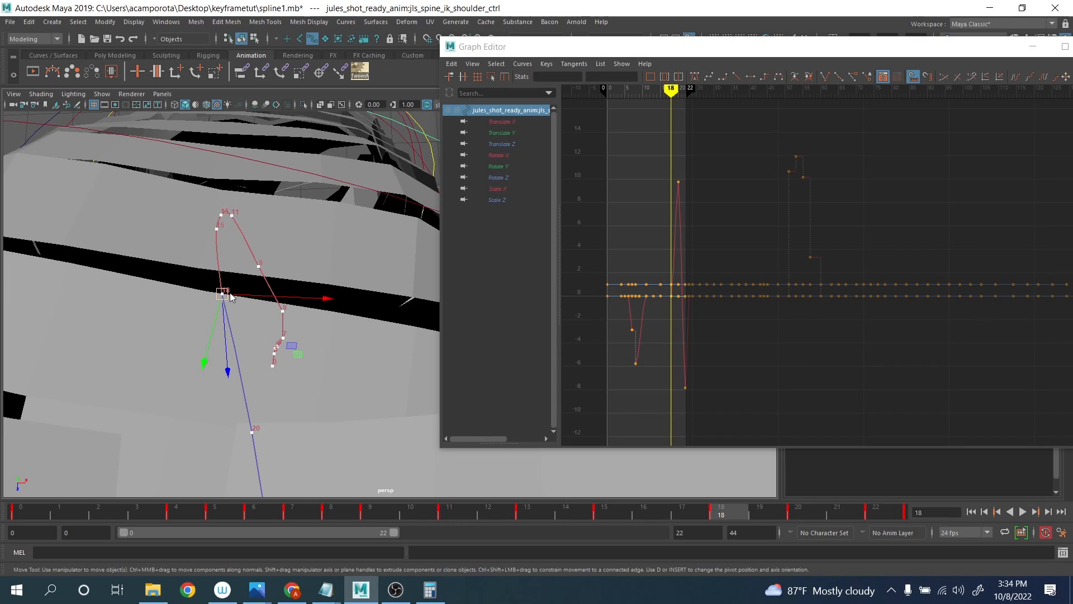
pyautogui.press('w')
pyautogui.moveTo(230, 295); pyautogui.dragTo(204, 293)
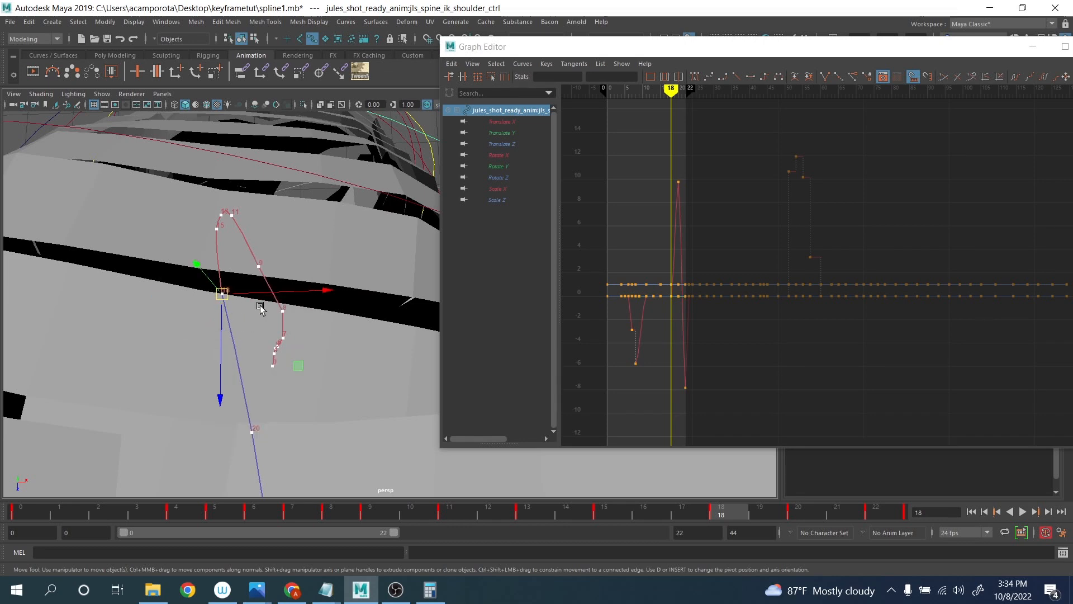
pyautogui.press(',')
pyautogui.press('.')
pyautogui.press('.')
pyautogui.moveTo(342, 429); pyautogui.dragTo(334, 425)
# - Check the IK shoulder control's motion arc back through the earlier keys and adjust the control along the X axis at frame 7
pyautogui.press(',')
pyautogui.press(',')
pyautogui.press(',')
pyautogui.press(',')
pyautogui.press(',')
pyautogui.press(',')
pyautogui.press(',')
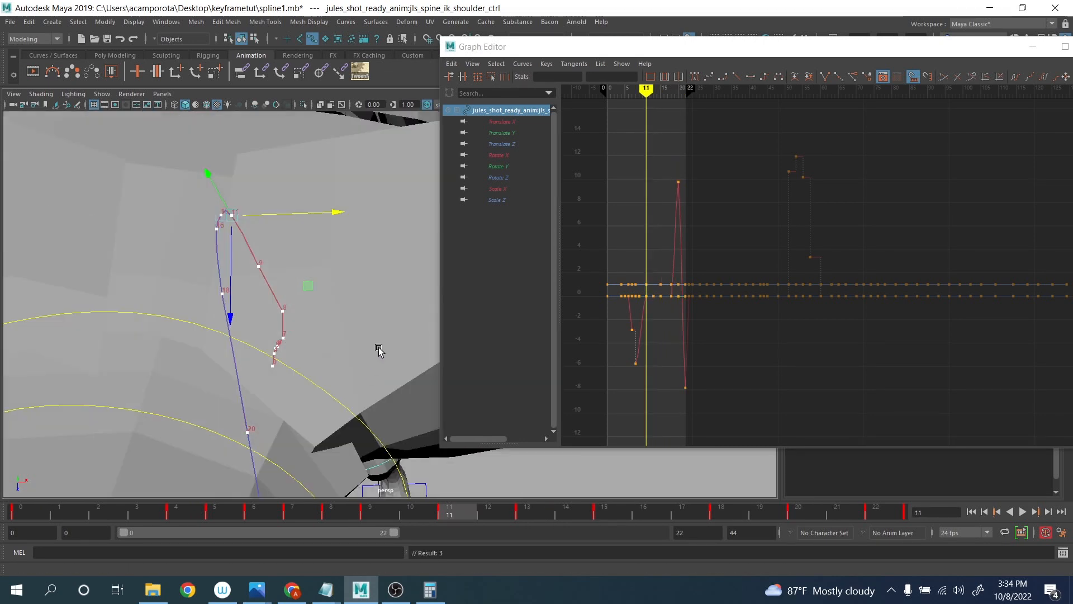
pyautogui.press('f')
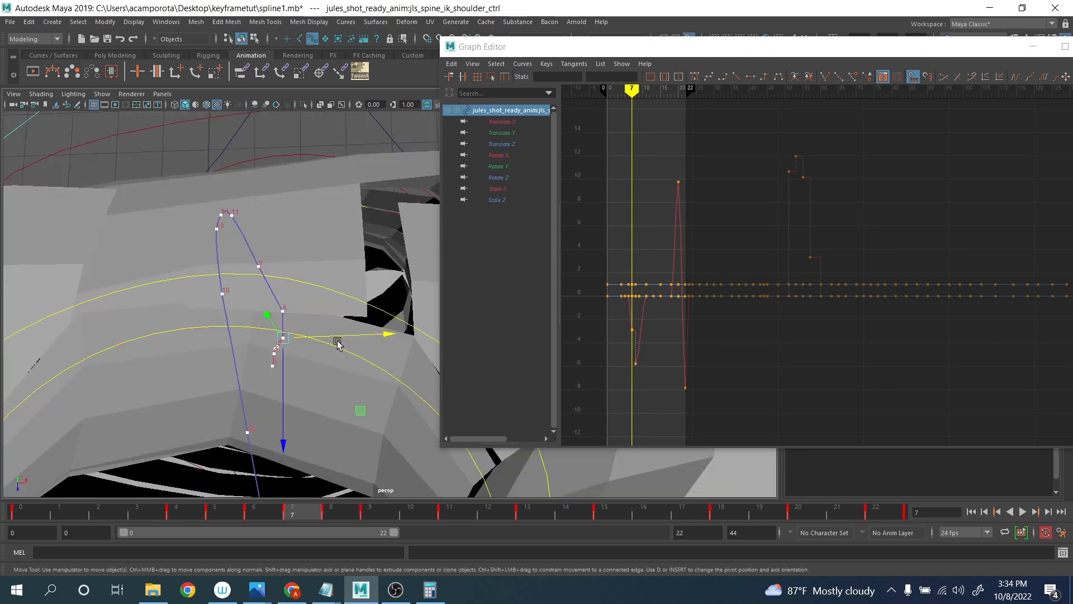
pyautogui.moveTo(347, 342); pyautogui.dragTo(327, 305)
pyautogui.press('.')
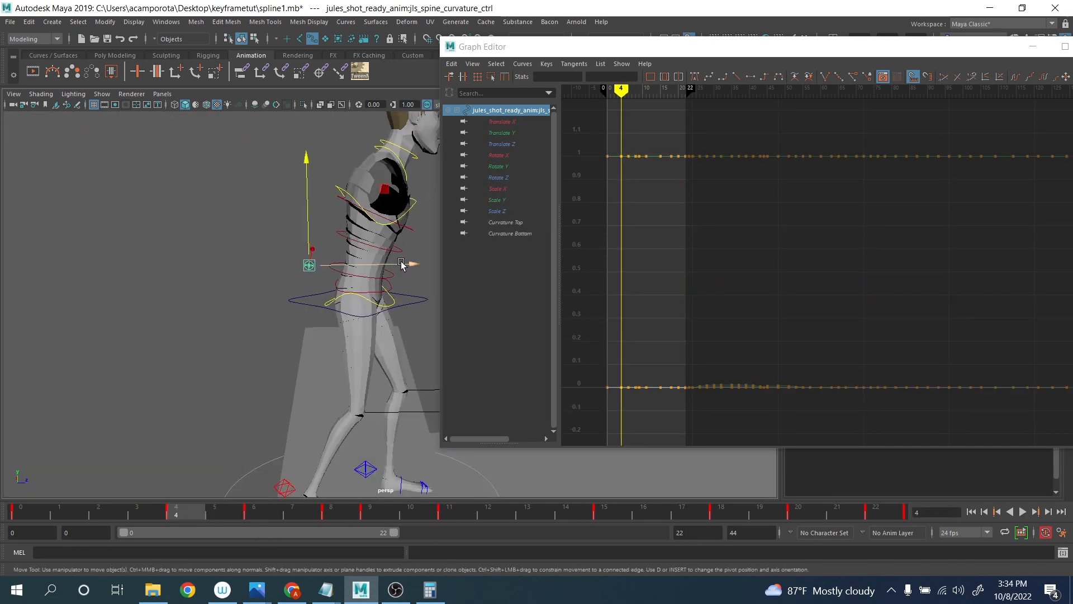
# - Move the spine curvature control slightly forward along Z at frames 4 and 6, and tween its frame 4 pose to -62.7 with tweenMachine
pyautogui.moveTo(402, 263); pyautogui.dragTo(406, 263)
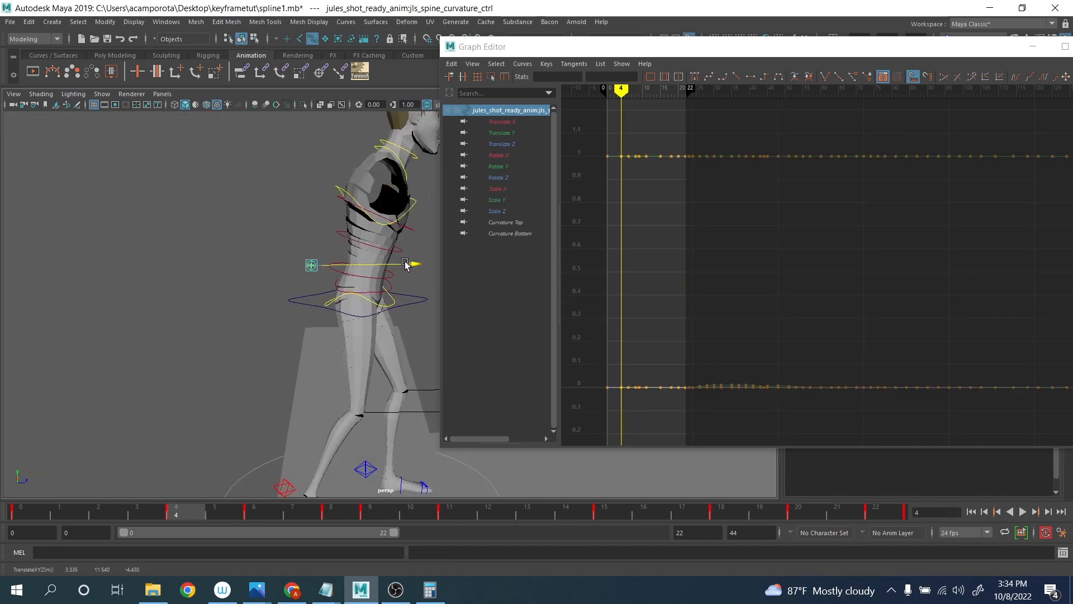
pyautogui.moveTo(150, 506)
pyautogui.mouseDown()
pyautogui.moveTo(3, 470)
pyautogui.moveTo(254, 503)
pyautogui.mouseUp()
pyautogui.click(352, 272)
pyautogui.moveTo(352, 272); pyautogui.dragTo(362, 269)
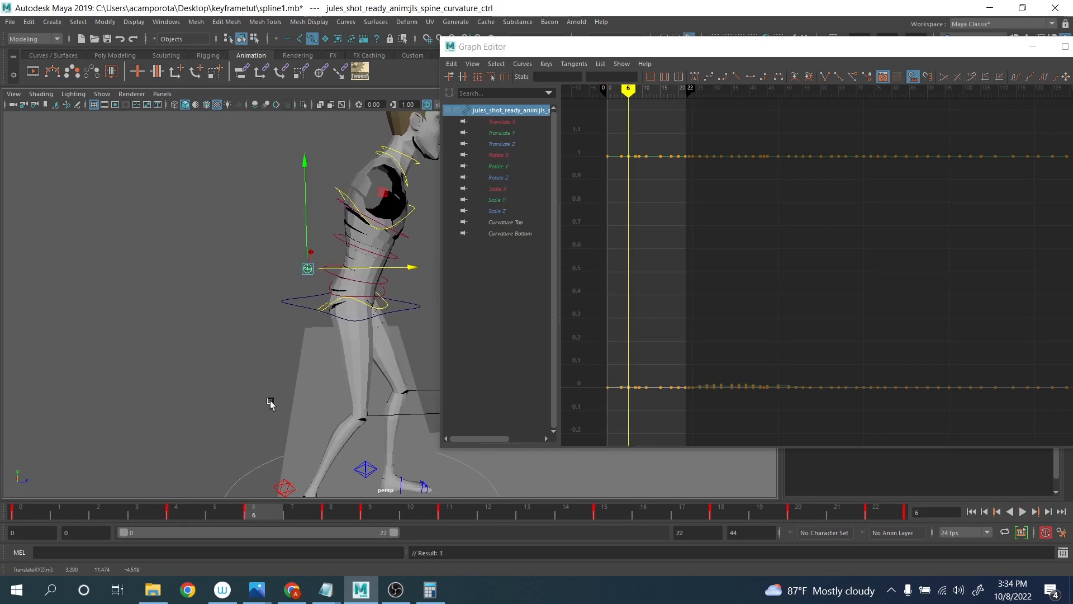
pyautogui.click(359, 71)
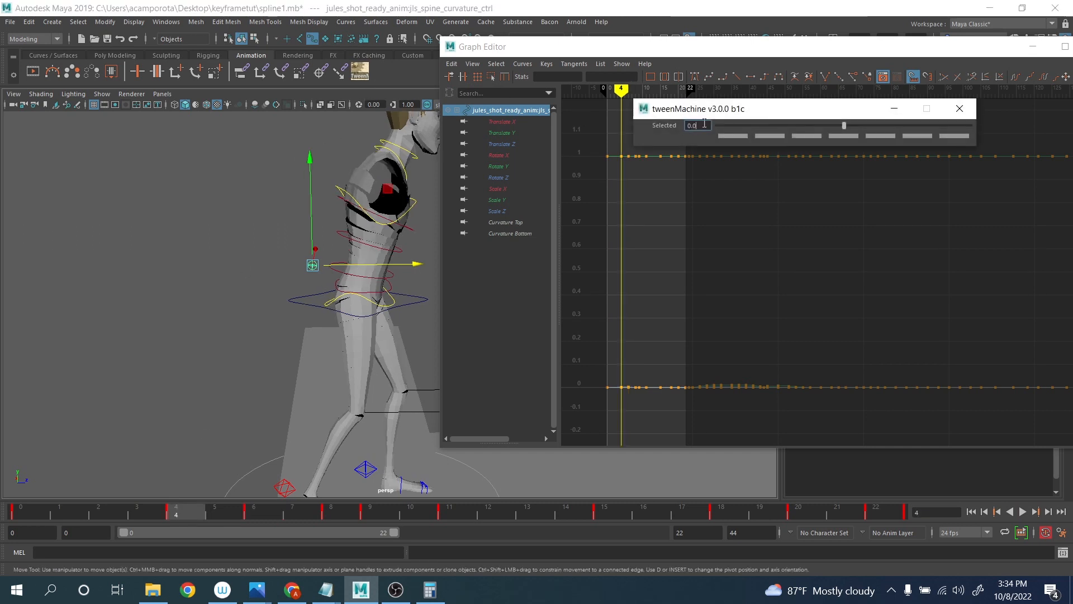
pyautogui.click(764, 126)
# - Delete the spine curvature control's key at frame 9
pyautogui.moveTo(145, 516)
pyautogui.mouseDown()
pyautogui.moveTo(36, 509)
pyautogui.moveTo(418, 520)
pyautogui.mouseUp()
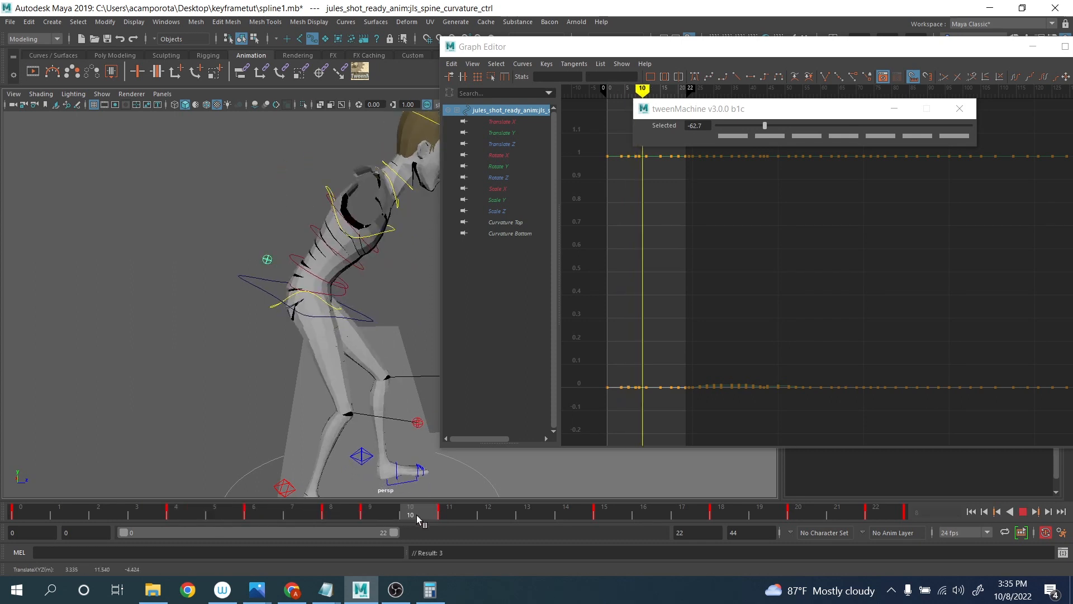
pyautogui.click(380, 511)
pyautogui.keyDown('shift'); pyautogui.click(380, 512); pyautogui.keyUp('shift')
pyautogui.rightClick(380, 512)
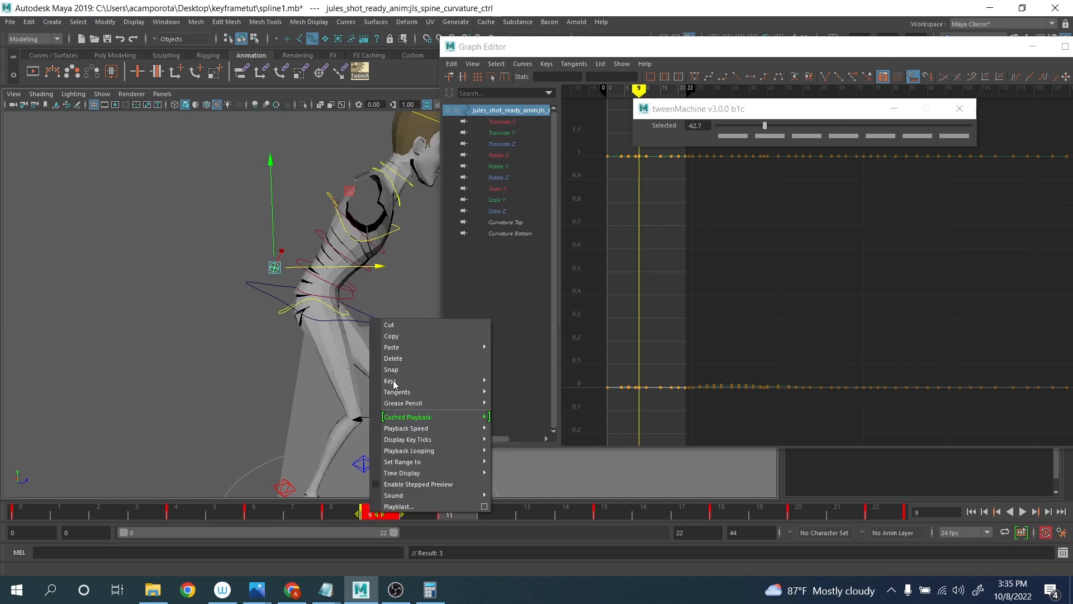
pyautogui.click(394, 359)
# - Move the spine curvature control up and slightly back in the YZ plane at frame 15 to round the back
pyautogui.moveTo(408, 513); pyautogui.dragTo(604, 513)
pyautogui.click(339, 170)
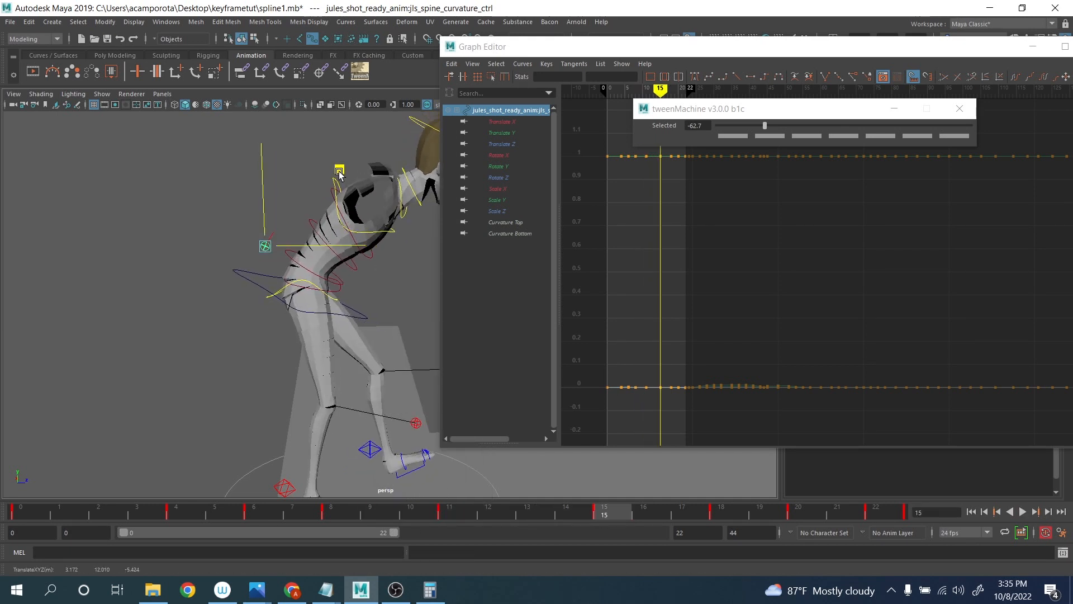
pyautogui.moveTo(340, 169); pyautogui.dragTo(339, 168)
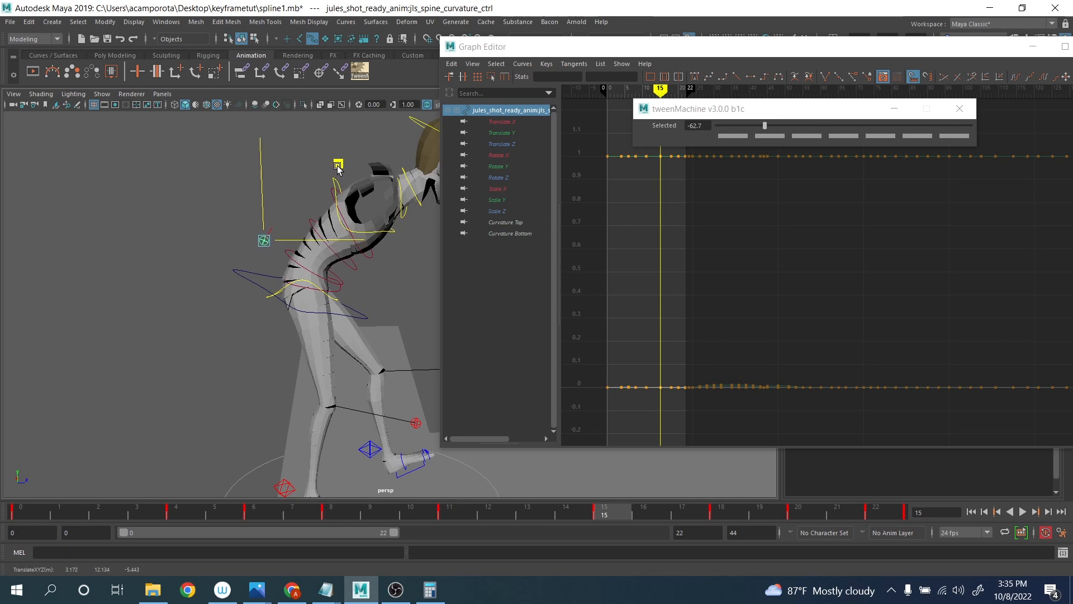
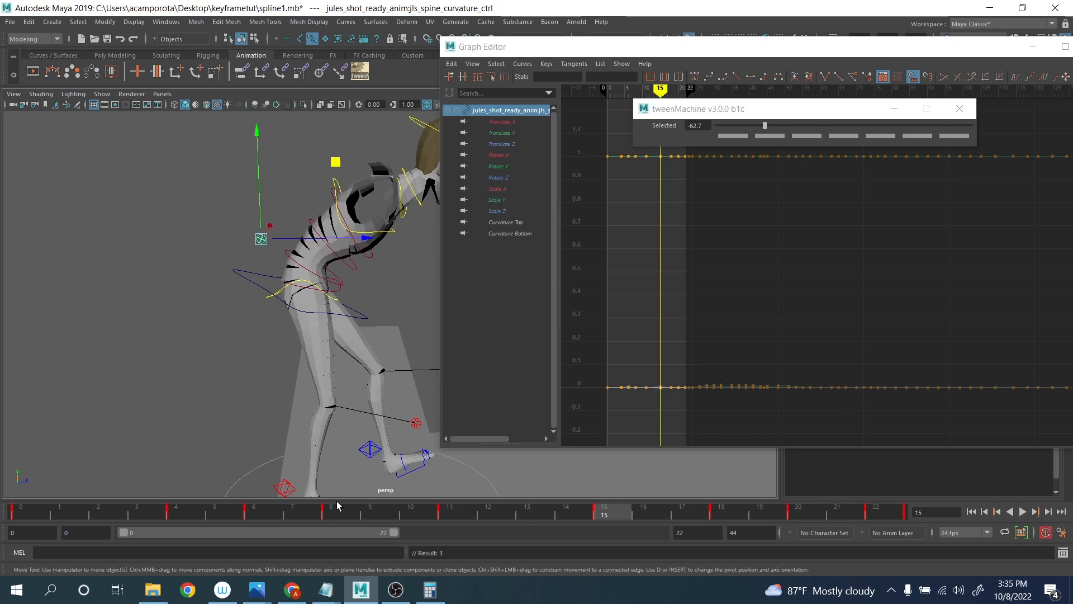
# - Tween the spine curvature control's pose to -44.6 at frame 11 and to -65.4 at frame 18
pyautogui.click(377, 514)
pyautogui.moveTo(377, 514)
pyautogui.mouseDown()
pyautogui.moveTo(608, 507)
pyautogui.moveTo(438, 510)
pyautogui.moveTo(450, 510)
pyautogui.mouseUp()
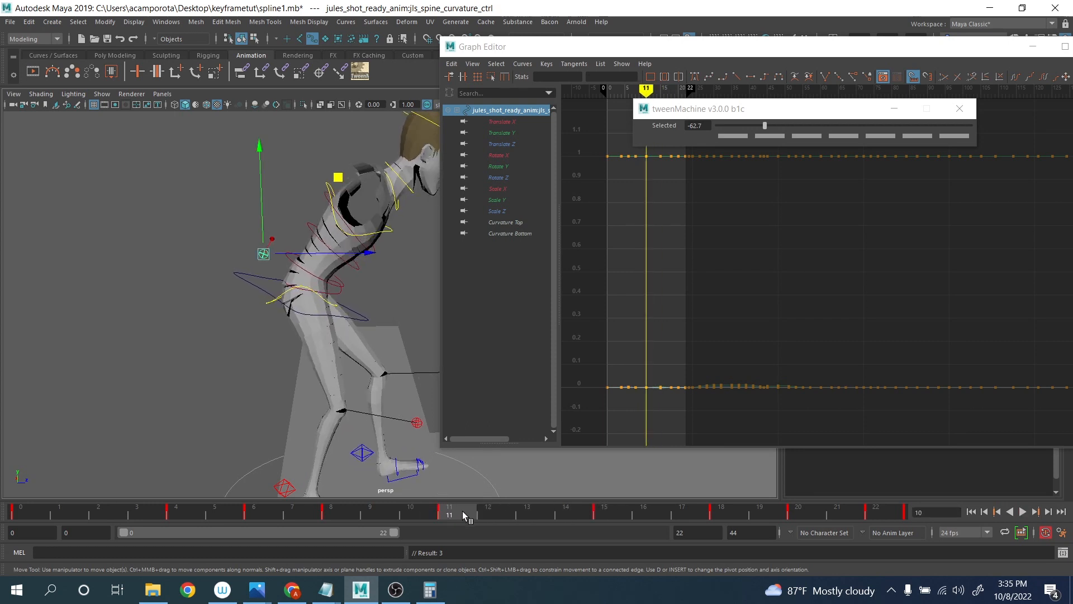
pyautogui.click(788, 125)
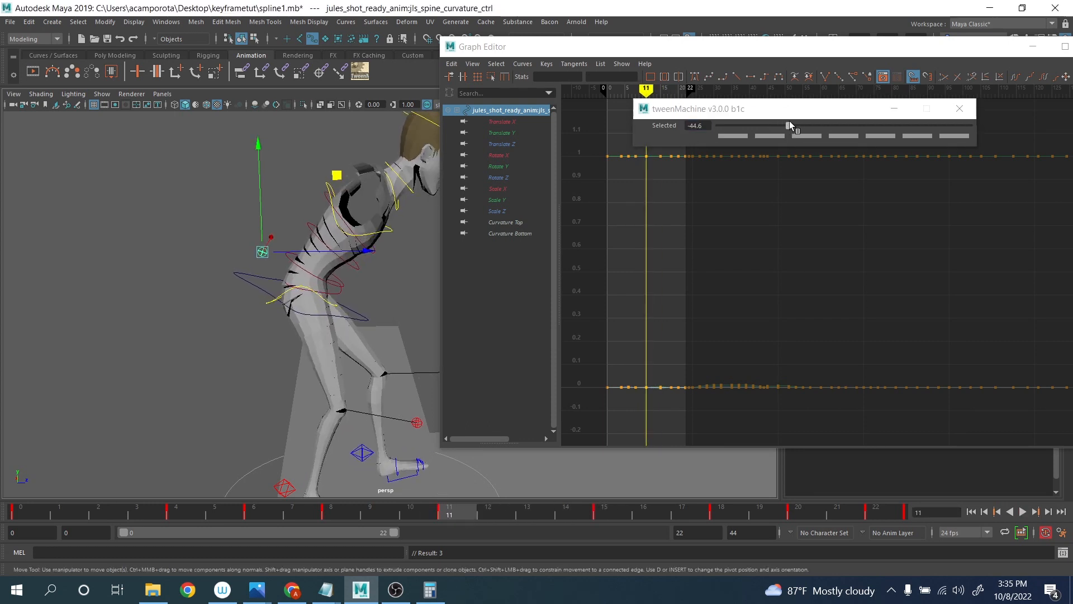
pyautogui.moveTo(483, 505)
pyautogui.mouseDown()
pyautogui.moveTo(683, 496)
pyautogui.moveTo(720, 508)
pyautogui.mouseUp()
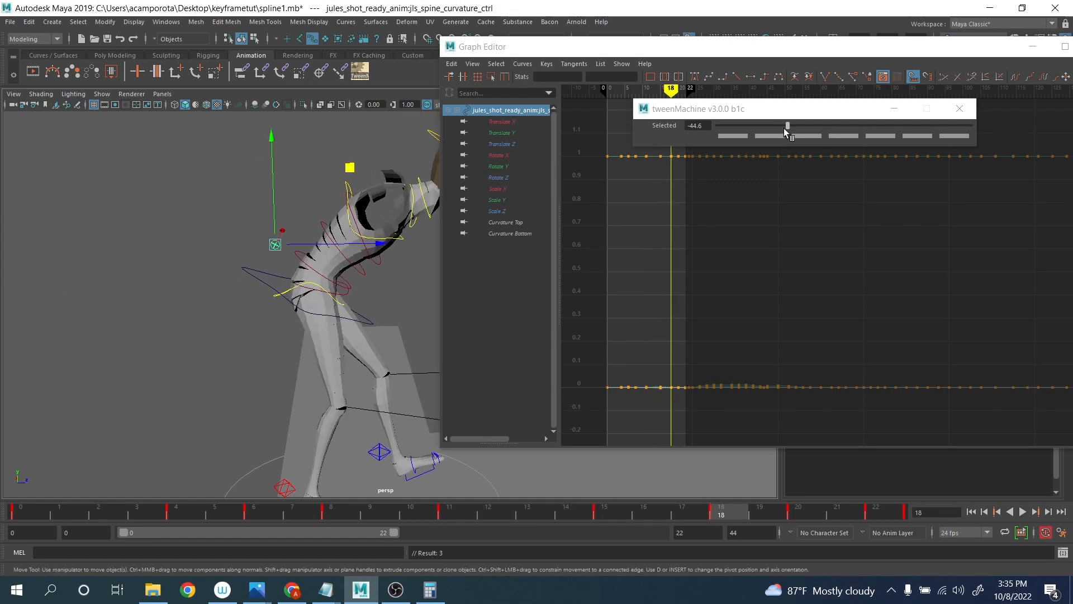
pyautogui.moveTo(788, 126); pyautogui.dragTo(760, 127)
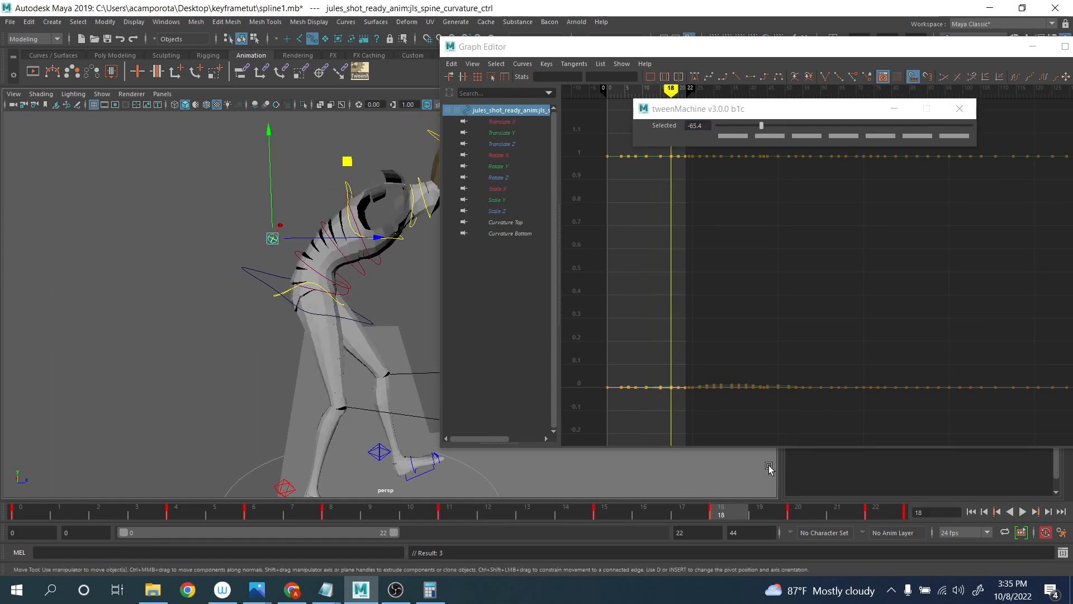
# - Shift the spine curvature control slightly forward and down in the YZ plane at frames 20 and 22
pyautogui.moveTo(753, 518); pyautogui.dragTo(803, 509)
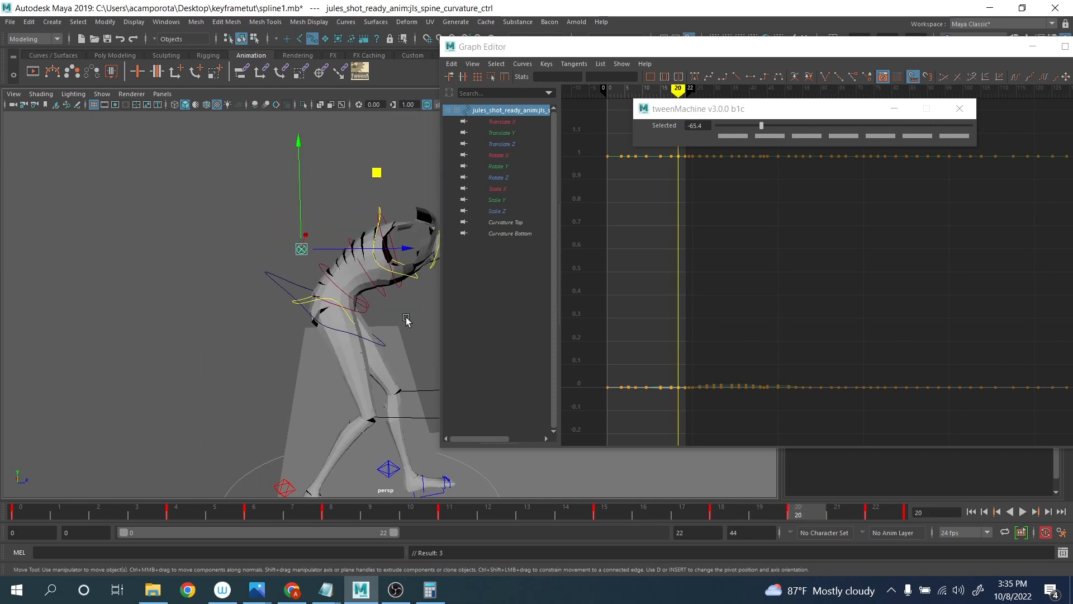
pyautogui.keyDown('alt'); pyautogui.moveTo(272, 262); pyautogui.dragTo(212, 276, button='middle'); pyautogui.keyUp('alt')
pyautogui.moveTo(313, 184); pyautogui.dragTo(318, 186)
pyautogui.click(834, 510)
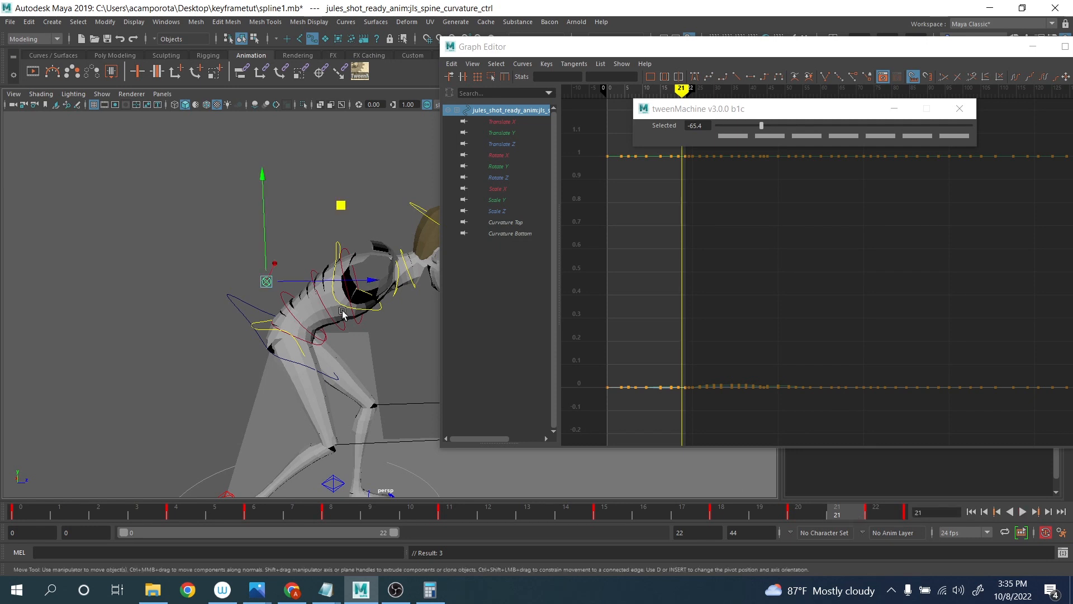
pyautogui.click(873, 510)
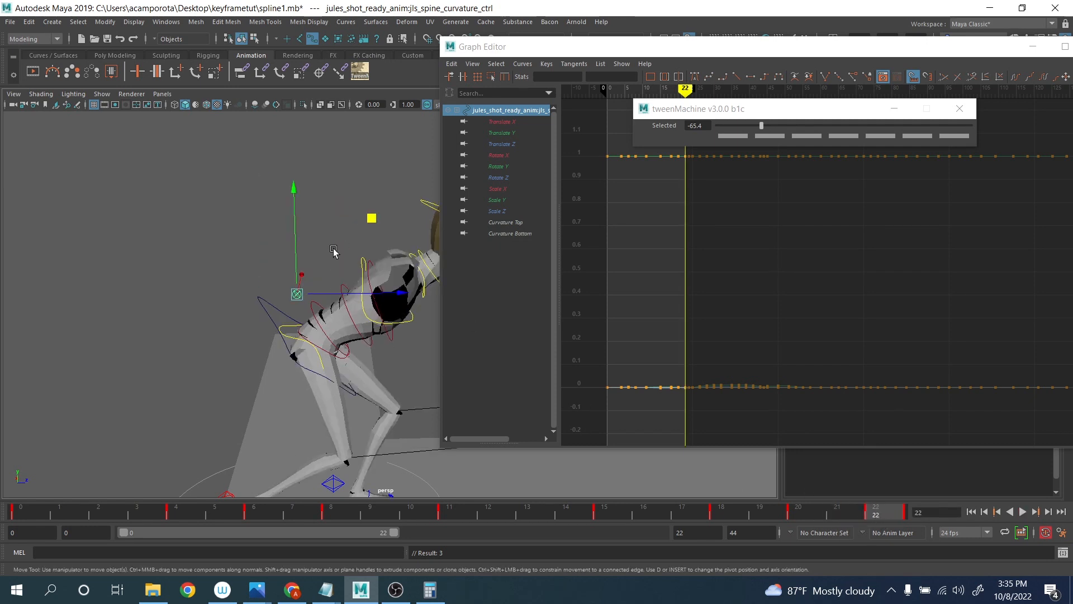
pyautogui.moveTo(369, 217); pyautogui.dragTo(372, 220)
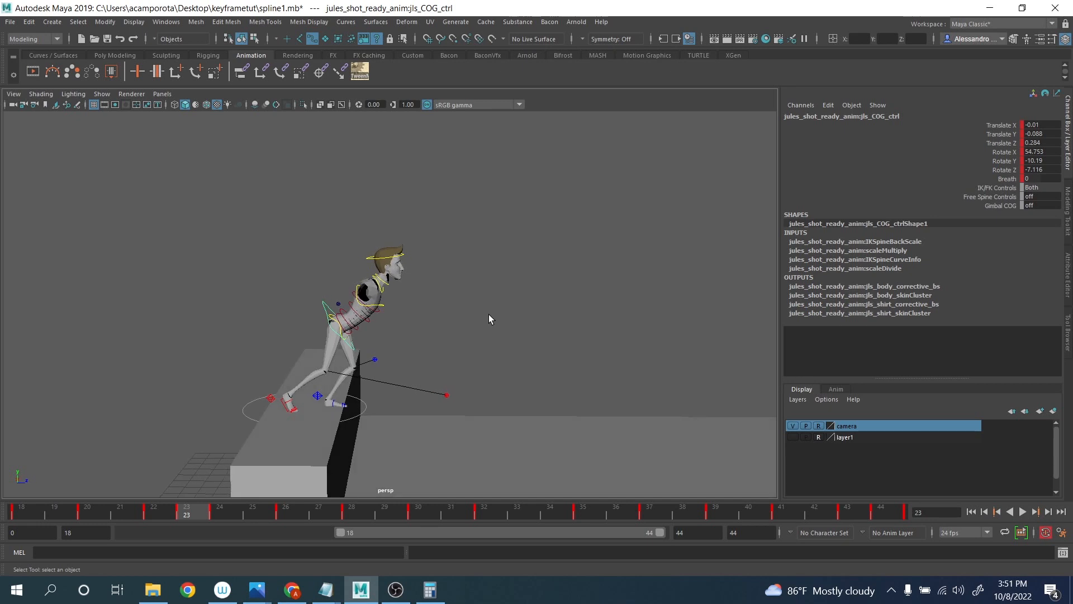
# - Select the COG control and show its Translate Z curve in the Graph Editor, framed to fit
pyautogui.click(305, 299)
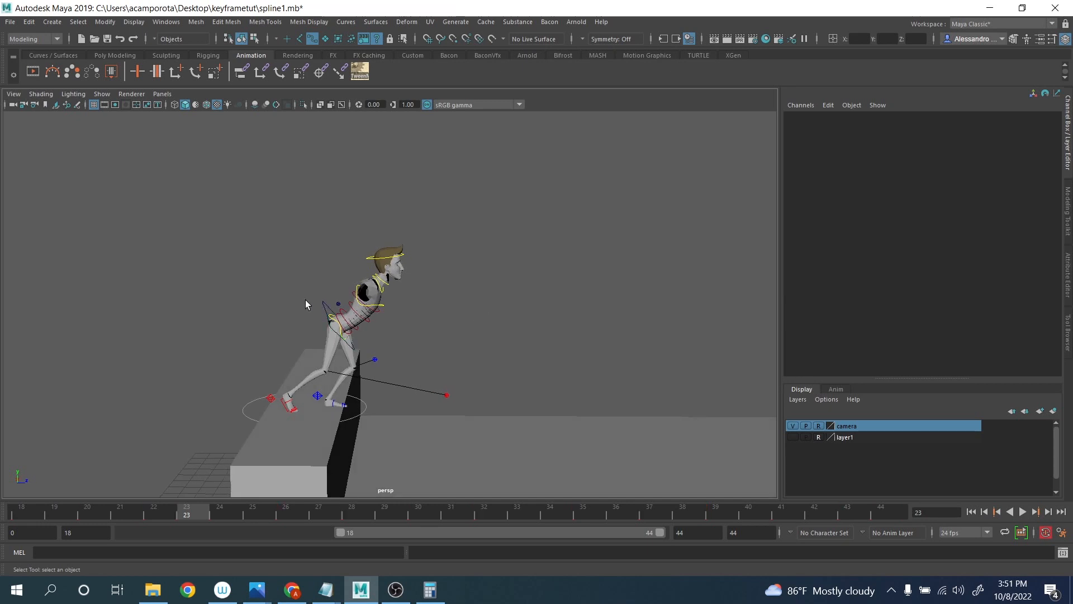
pyautogui.click(324, 306)
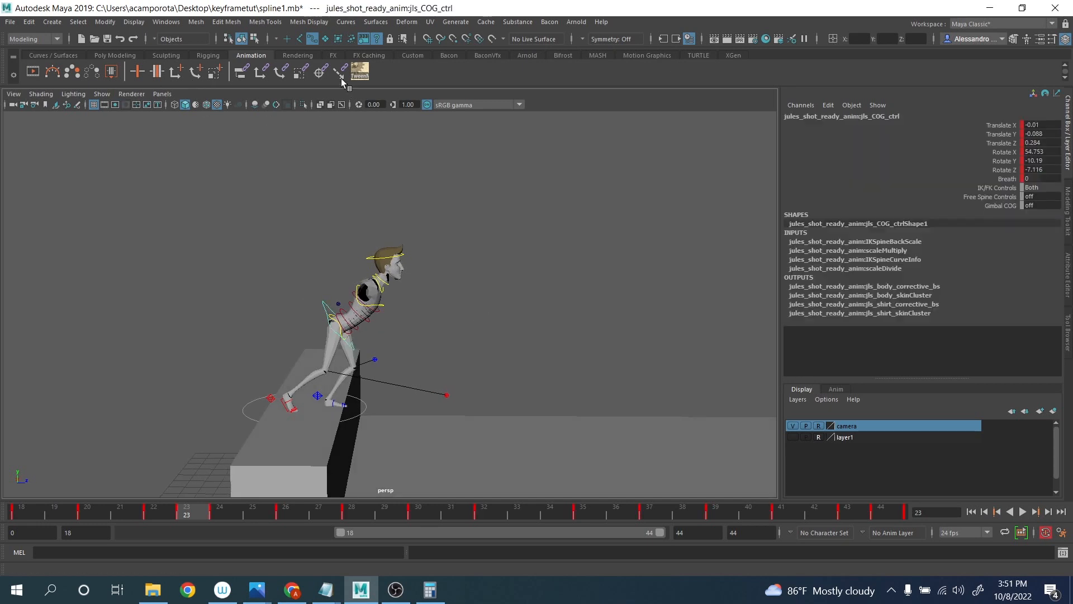
pyautogui.click(166, 22)
pyautogui.moveTo(213, 83)
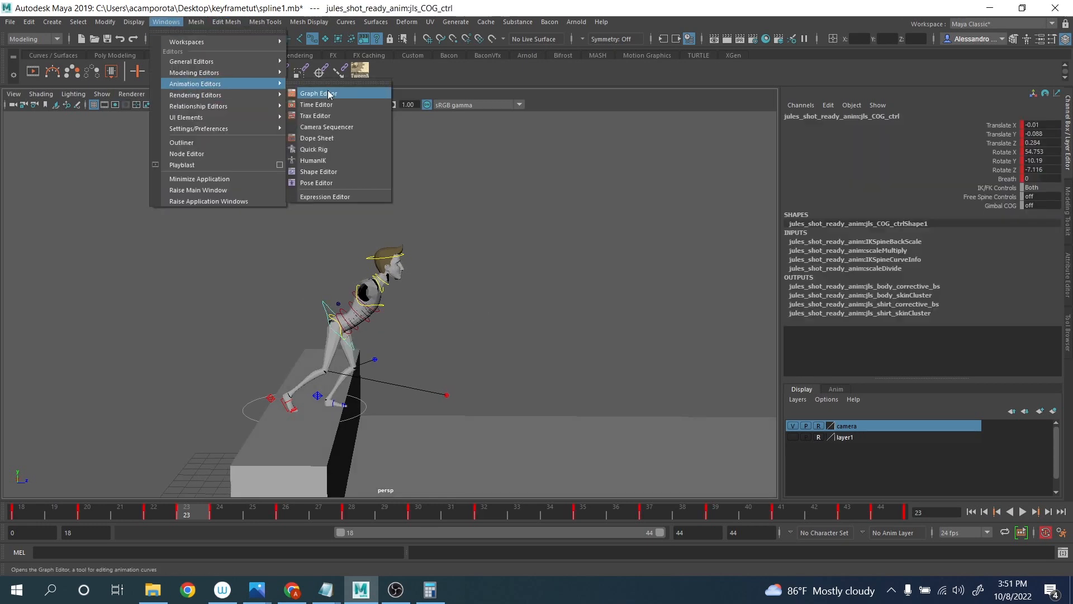
pyautogui.click(318, 94)
pyautogui.click(464, 225)
pyautogui.press('f')
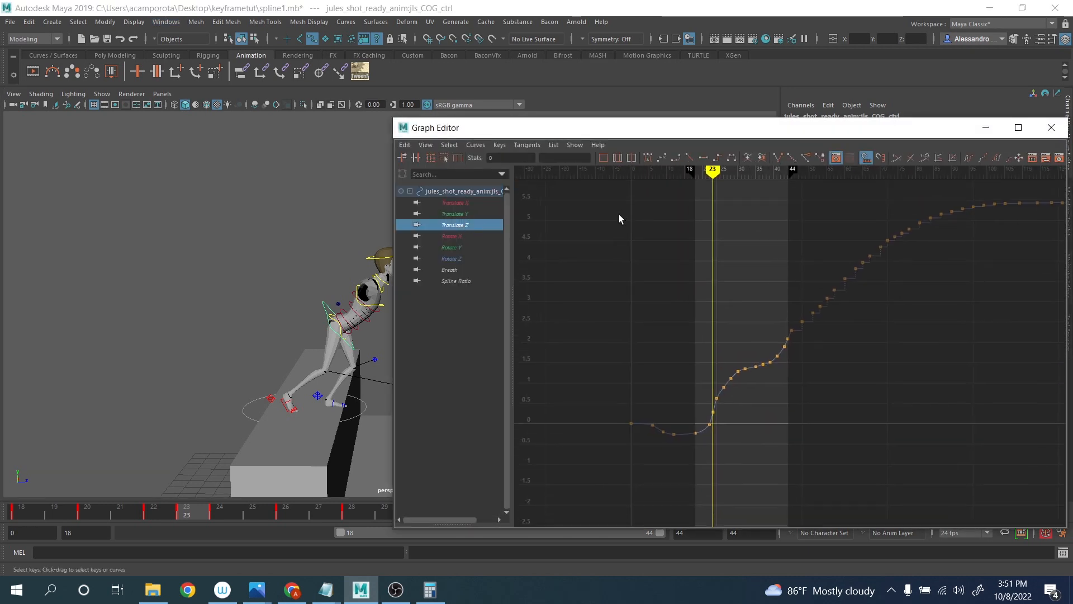
# - Raise the COG control's Translate Y key slightly at frame 24 and to about 0.719 at frame 26
pyautogui.click(453, 213)
pyautogui.keyDown('alt'); pyautogui.moveTo(615, 271); pyautogui.dragTo(755, 332, button='right'); pyautogui.keyUp('alt')
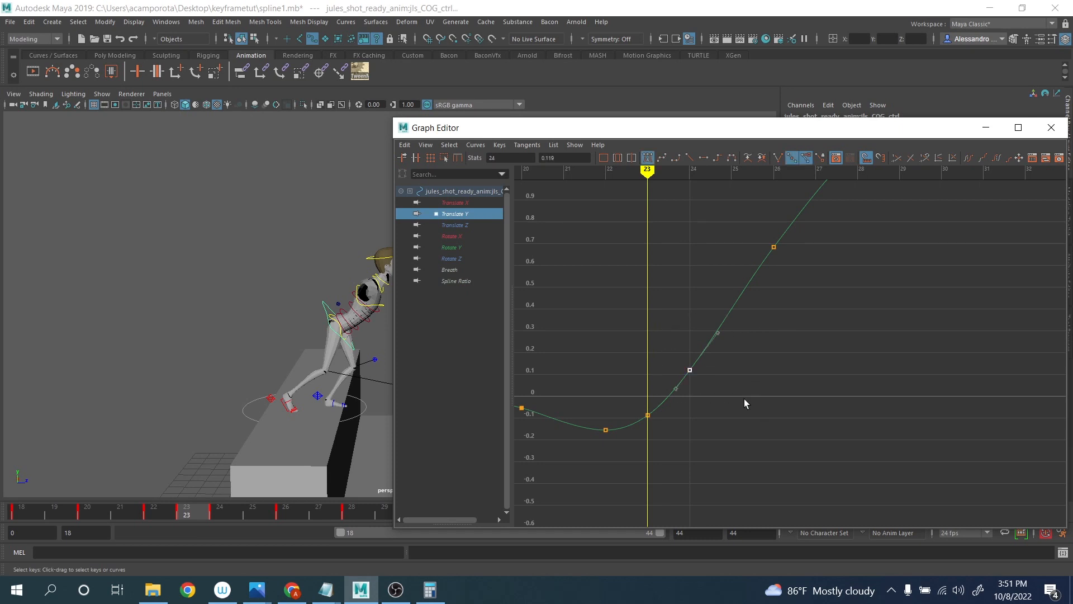
pyautogui.press('.')
pyautogui.moveTo(719, 386); pyautogui.dragTo(717, 377, button='middle')
pyautogui.press('.')
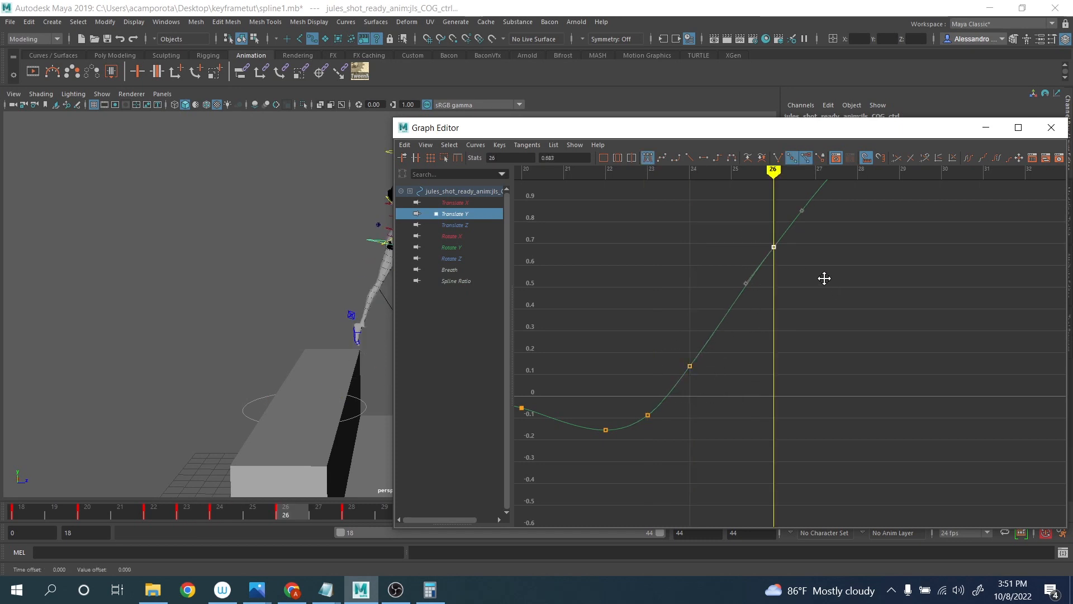
pyautogui.moveTo(823, 278); pyautogui.dragTo(824, 279, button='middle')
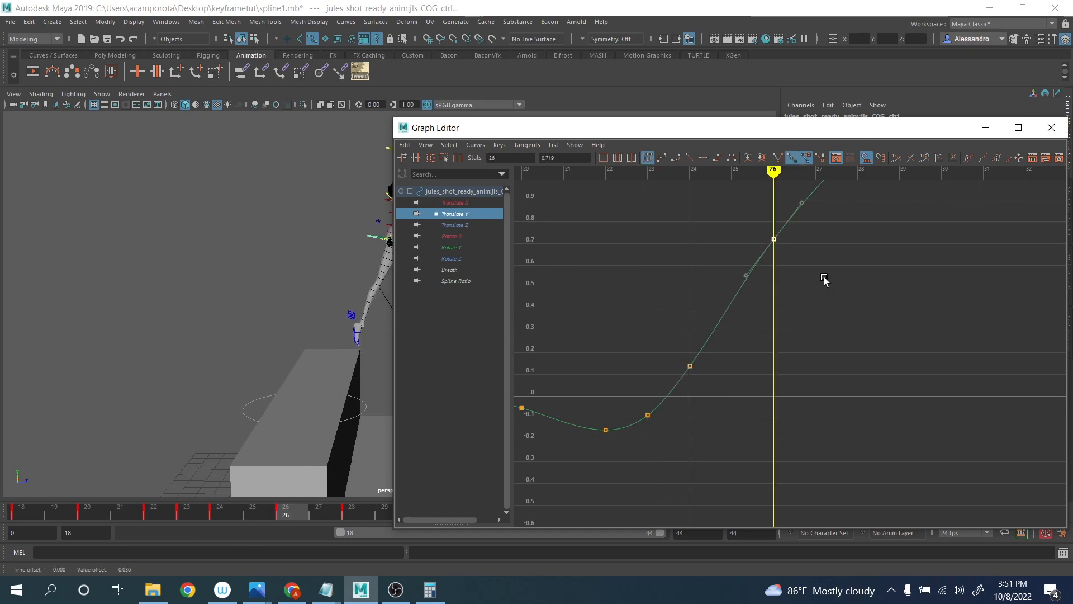
# - Nudge the COG control's Translate Y key at frame 28 slightly upward and delete the key at frame 30
pyautogui.keyDown('alt'); pyautogui.moveTo(387, 266); pyautogui.dragTo(260, 316, button='middle'); pyautogui.keyUp('alt')
pyautogui.keyDown('alt'); pyautogui.moveTo(760, 271); pyautogui.dragTo(661, 422, button='middle'); pyautogui.keyUp('alt')
pyautogui.keyDown('alt'); pyautogui.moveTo(743, 343); pyautogui.dragTo(703, 362, button='middle'); pyautogui.keyUp('alt')
pyautogui.moveTo(763, 388); pyautogui.dragTo(702, 381, button='middle')
pyautogui.moveTo(680, 293); pyautogui.dragTo(758, 350)
pyautogui.press('Delete')
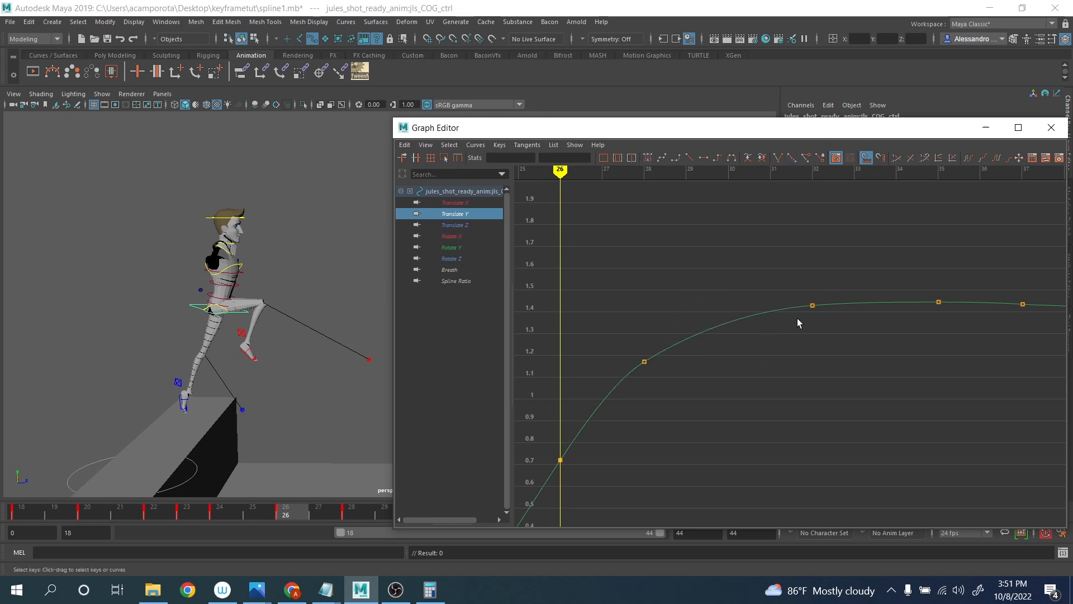
# - Check the pose at frame 35 and raise the COG control's Translate Y key there to 1.456
pyautogui.keyDown('alt'); pyautogui.moveTo(797, 317); pyautogui.dragTo(719, 332, button='middle'); pyautogui.keyUp('alt')
pyautogui.moveTo(576, 130); pyautogui.dragTo(507, 59)
pyautogui.moveTo(347, 514); pyautogui.dragTo(586, 528)
pyautogui.keyDown('alt'); pyautogui.moveTo(718, 311); pyautogui.dragTo(684, 371, button='middle'); pyautogui.keyUp('alt')
pyautogui.keyDown('alt'); pyautogui.keyDown('shift'); pyautogui.moveTo(684, 371); pyautogui.dragTo(691, 327, button='right'); pyautogui.keyUp('shift'); pyautogui.keyUp('alt')
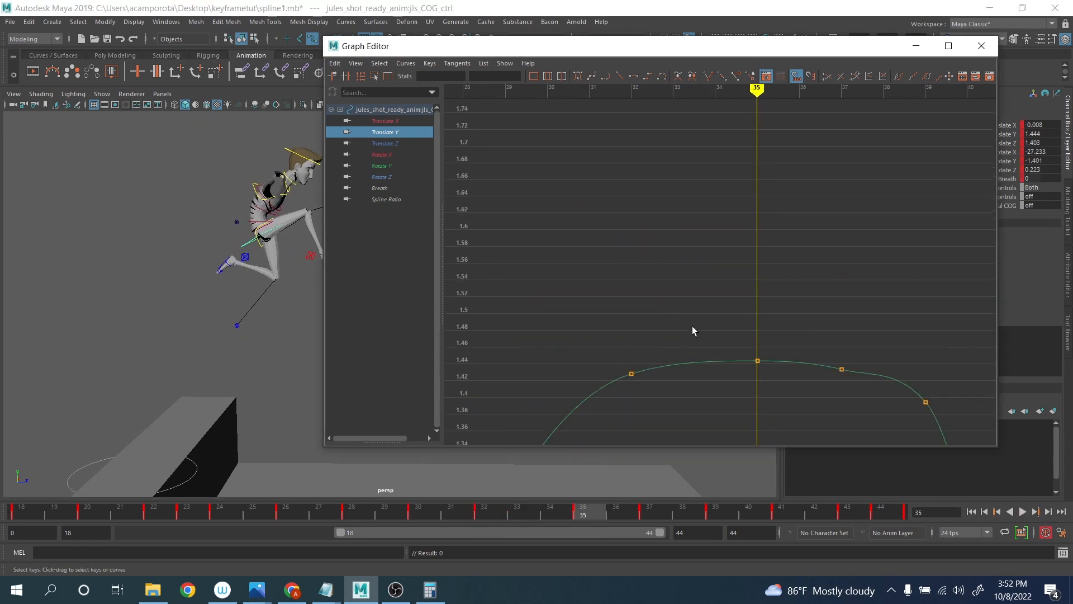
pyautogui.keyDown('alt'); pyautogui.moveTo(692, 326); pyautogui.dragTo(671, 256, button='middle'); pyautogui.keyUp('alt')
pyautogui.moveTo(675, 247); pyautogui.dragTo(736, 300)
pyautogui.moveTo(753, 332); pyautogui.dragTo(753, 325, button='middle')
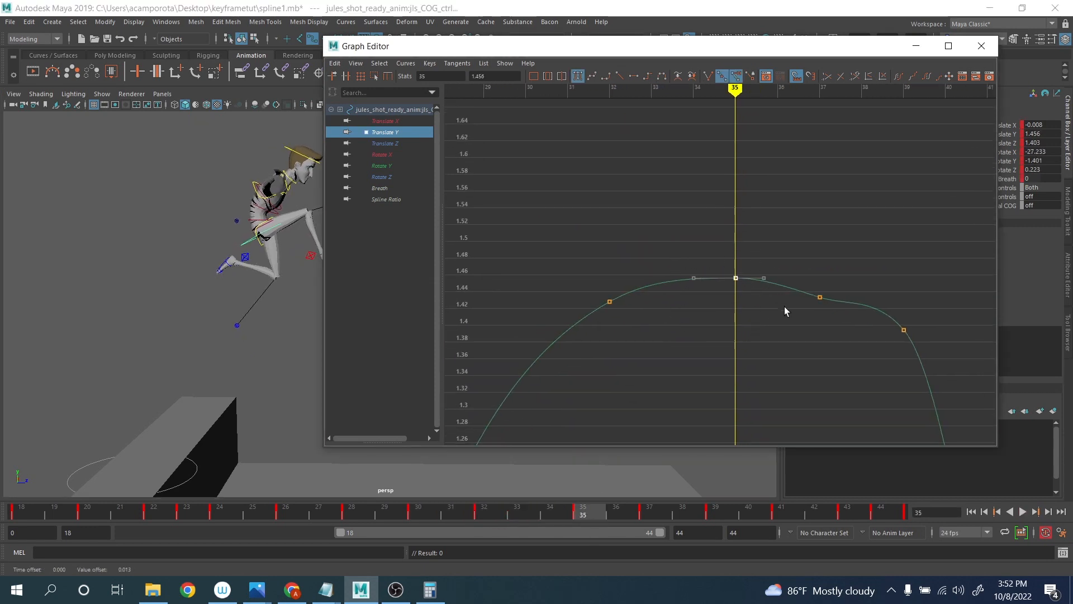
# - Delete the COG control's Translate Y key at frame 37 and go to the pose at frame 41
pyautogui.click(840, 323)
pyautogui.keyDown('alt'); pyautogui.moveTo(840, 323); pyautogui.dragTo(721, 246, button='right'); pyautogui.keyUp('alt')
pyautogui.moveTo(621, 511); pyautogui.dragTo(798, 525)
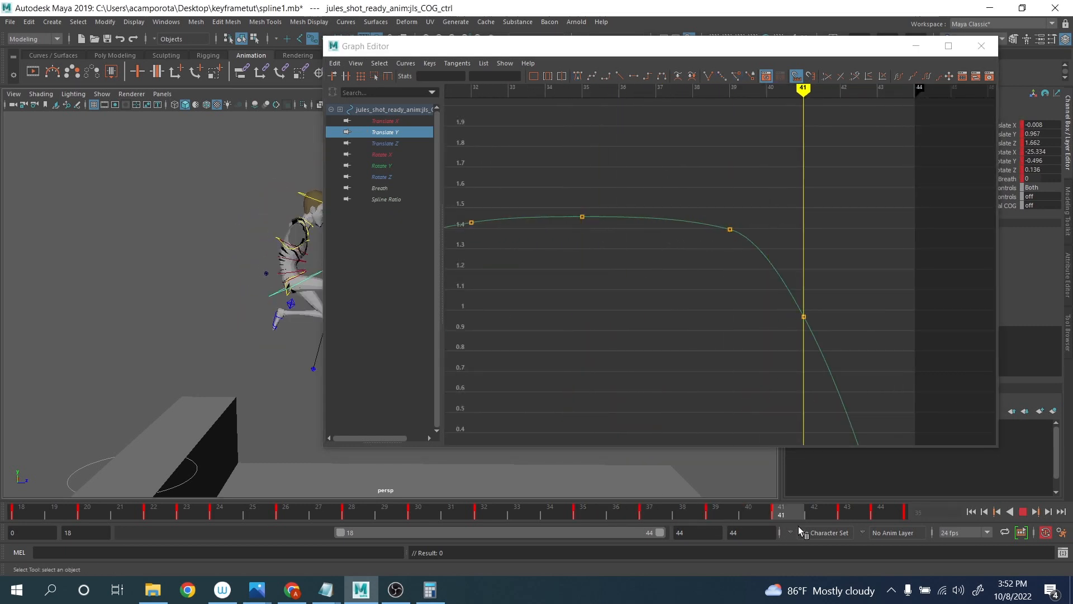
pyautogui.keyDown('alt'); pyautogui.moveTo(750, 366); pyautogui.dragTo(650, 269, button='right'); pyautogui.keyUp('alt')
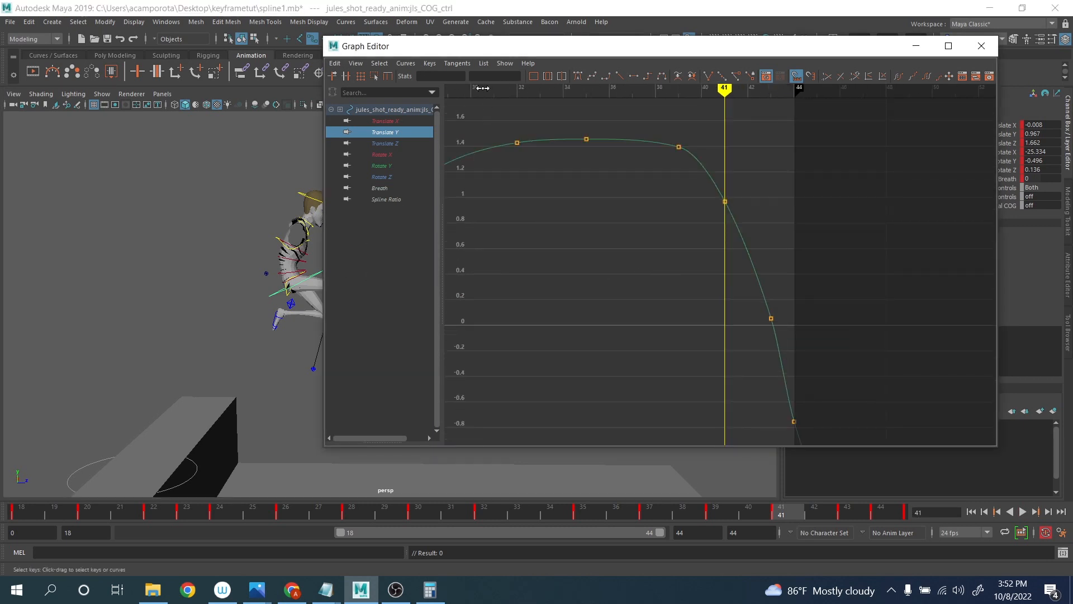
pyautogui.moveTo(492, 48); pyautogui.dragTo(616, 65)
# - Select both foot controls together with the COG control and raise them along Y at frame 41
pyautogui.click(337, 330)
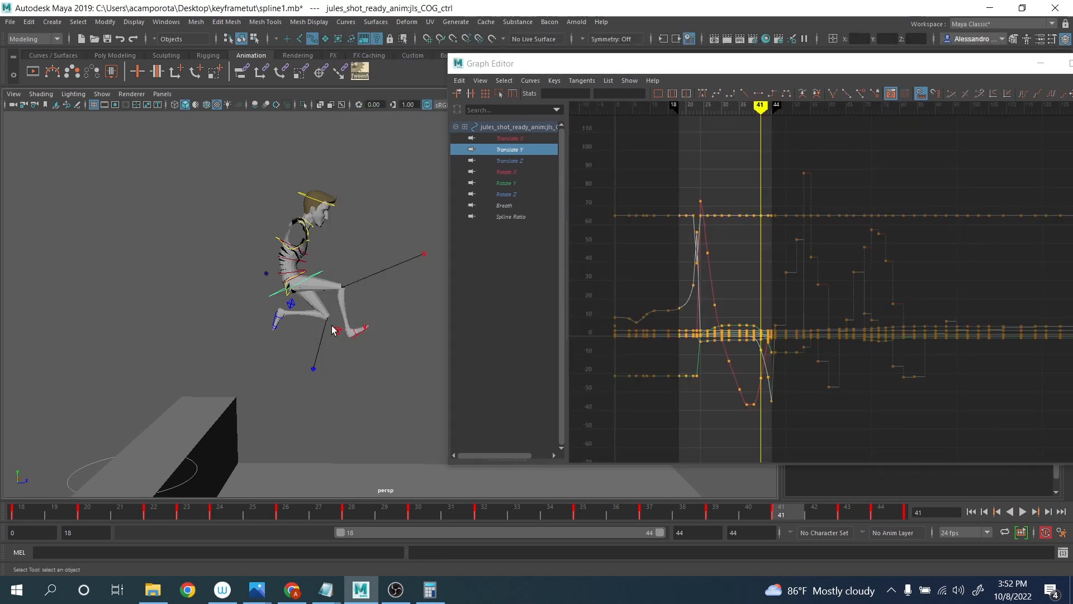
pyautogui.keyDown('shift'); pyautogui.click(290, 304); pyautogui.keyUp('shift')
pyautogui.press('w')
pyautogui.moveTo(284, 291); pyautogui.dragTo(286, 291, button='right')
pyautogui.click(522, 174)
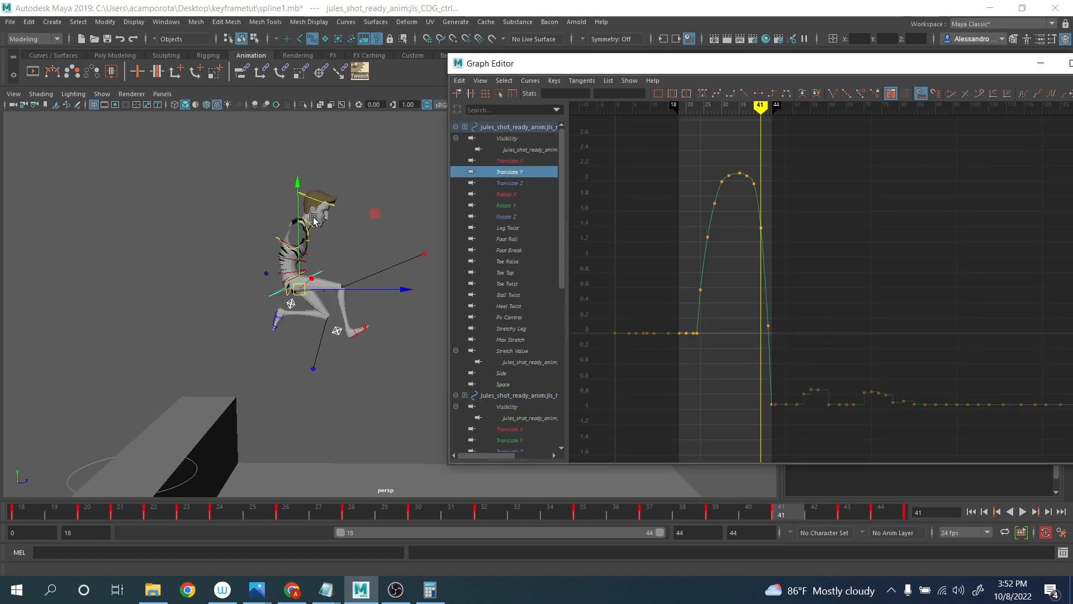
pyautogui.moveTo(299, 210); pyautogui.dragTo(301, 186)
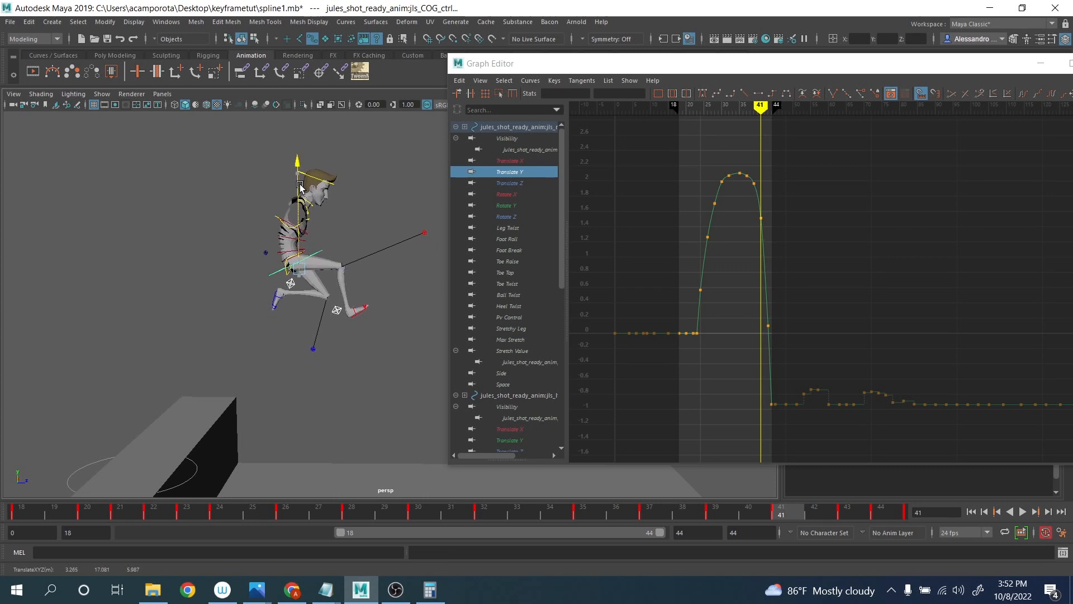
# - Lower the COG and foot controls together along Y at frame 43 and apply linear tangents to the Translate Y key at frame 44
pyautogui.moveTo(800, 510)
pyautogui.mouseDown()
pyautogui.moveTo(926, 527)
pyautogui.moveTo(855, 518)
pyautogui.mouseUp()
pyautogui.keyDown('alt'); pyautogui.moveTo(783, 333); pyautogui.dragTo(659, 266, button='middle'); pyautogui.keyUp('alt')
pyautogui.keyDown('alt'); pyautogui.keyDown('shift'); pyautogui.moveTo(660, 266); pyautogui.dragTo(954, 280, button='right'); pyautogui.keyUp('shift'); pyautogui.keyUp('alt')
pyautogui.keyDown('alt'); pyautogui.moveTo(954, 280); pyautogui.dragTo(943, 310, button='middle'); pyautogui.keyUp('alt')
pyautogui.keyDown('alt'); pyautogui.moveTo(943, 311); pyautogui.dragTo(911, 316, button='right'); pyautogui.keyUp('alt')
pyautogui.keyDown('alt'); pyautogui.keyDown('shift'); pyautogui.moveTo(604, 297); pyautogui.dragTo(670, 294, button='right'); pyautogui.keyUp('shift'); pyautogui.keyUp('alt')
pyautogui.keyDown('alt'); pyautogui.moveTo(669, 293); pyautogui.dragTo(854, 305, button='middle'); pyautogui.keyUp('alt')
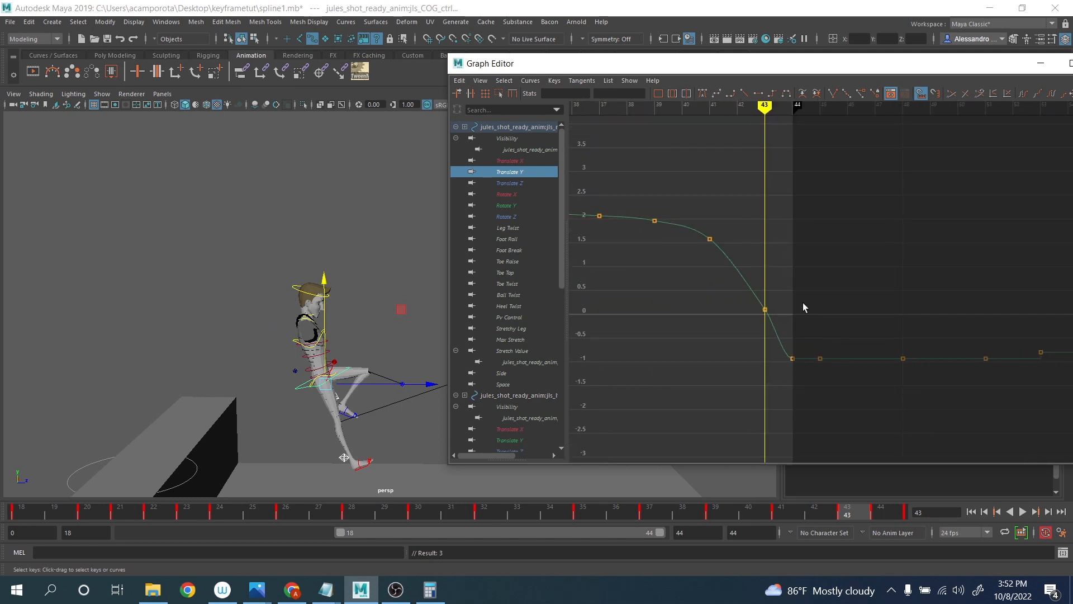
pyautogui.moveTo(330, 296); pyautogui.dragTo(323, 307)
pyautogui.moveTo(733, 344); pyautogui.dragTo(799, 381)
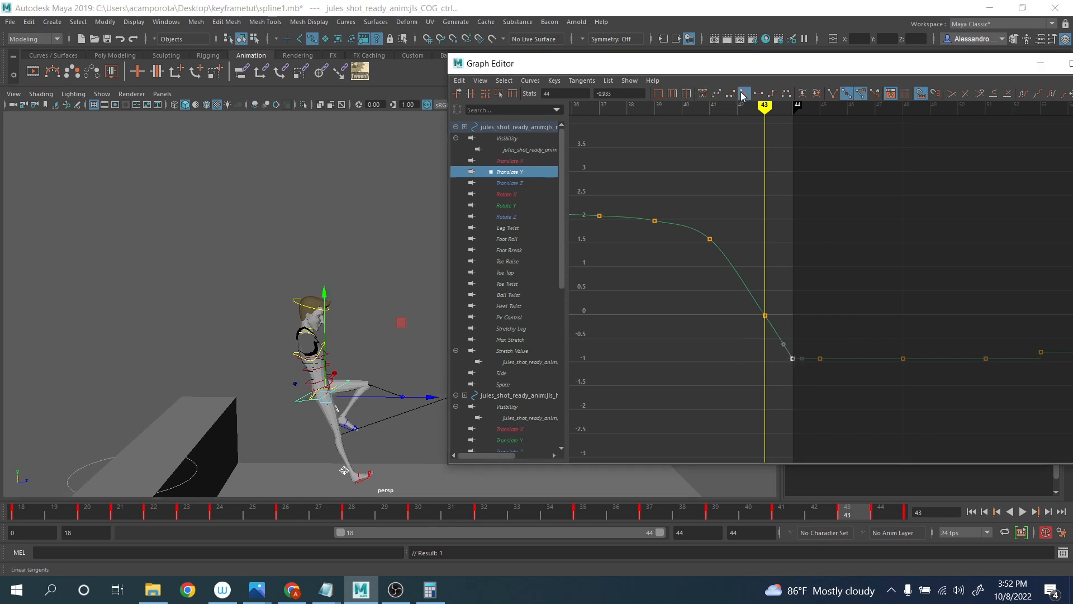
# - Review the COG control's Translate Z curve and the body's movement from frame 18 to 24
pyautogui.keyDown('alt'); pyautogui.moveTo(671, 215); pyautogui.dragTo(689, 232, button='middle'); pyautogui.keyUp('alt')
pyautogui.moveTo(16, 509); pyautogui.dragTo(235, 522)
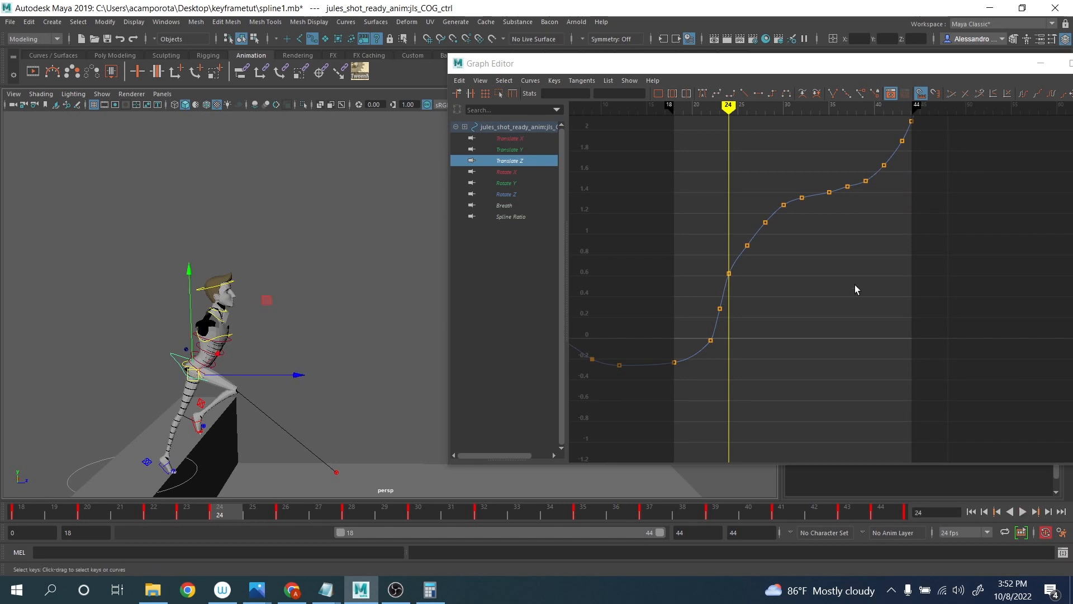
pyautogui.keyDown('alt'); pyautogui.moveTo(807, 271); pyautogui.dragTo(816, 316, button='middle'); pyautogui.keyUp('alt')
pyautogui.keyDown('alt'); pyautogui.keyDown('shift'); pyautogui.moveTo(816, 315); pyautogui.dragTo(769, 303, button='right'); pyautogui.keyUp('shift'); pyautogui.keyUp('alt')
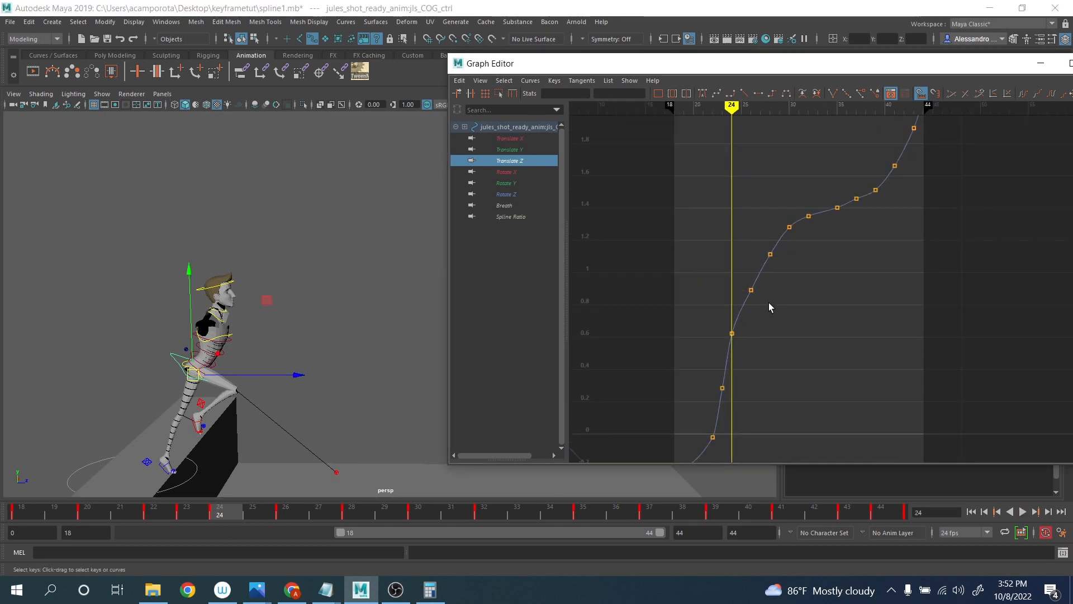
# - Try to shift the value of the COG control's Translate Z key at frame 24
pyautogui.keyDown('alt'); pyautogui.moveTo(769, 303); pyautogui.dragTo(819, 252, button='middle'); pyautogui.keyUp('alt')
pyautogui.scroll(4, 773, 254)
pyautogui.moveTo(750, 235); pyautogui.dragTo(804, 278)
pyautogui.moveTo(807, 280); pyautogui.dragTo(808, 262, button='middle')
pyautogui.hotkey('ctrl', 'z')
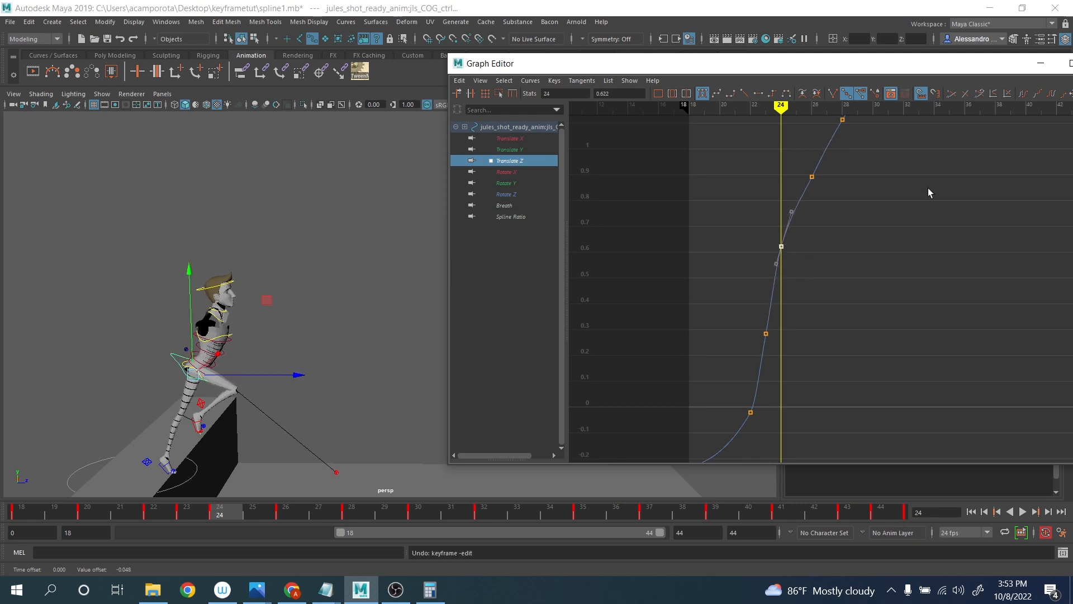
# - Delete the COG control's Translate Z keys at frames 26 and 28
pyautogui.keyDown('alt'); pyautogui.moveTo(928, 189); pyautogui.dragTo(819, 331, button='right'); pyautogui.keyUp('alt')
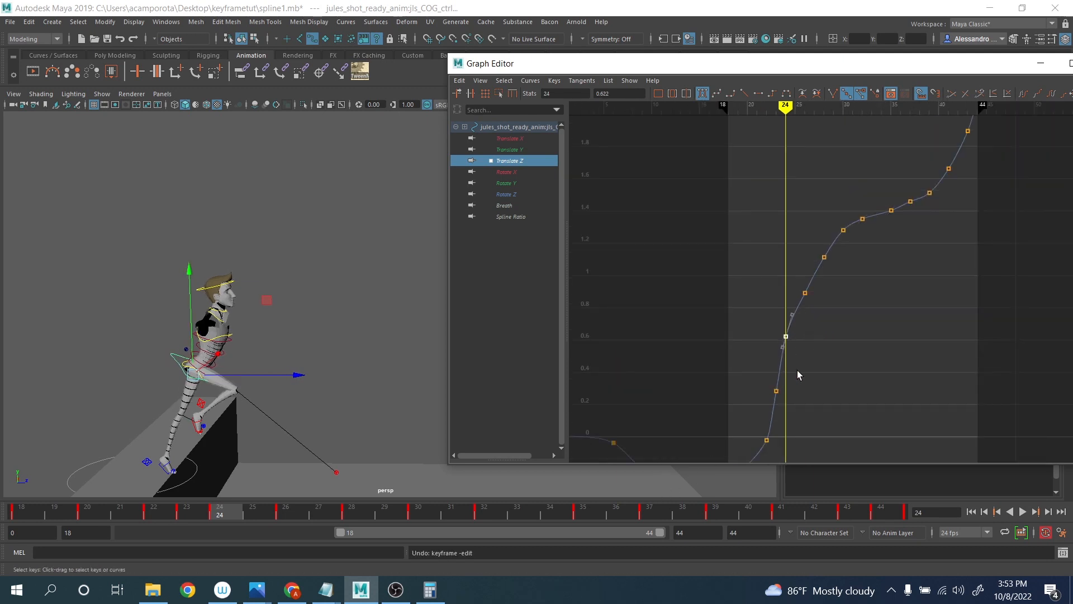
pyautogui.keyDown('alt'); pyautogui.moveTo(797, 370); pyautogui.dragTo(729, 378, button='middle'); pyautogui.keyUp('alt')
pyautogui.moveTo(347, 520); pyautogui.dragTo(419, 514)
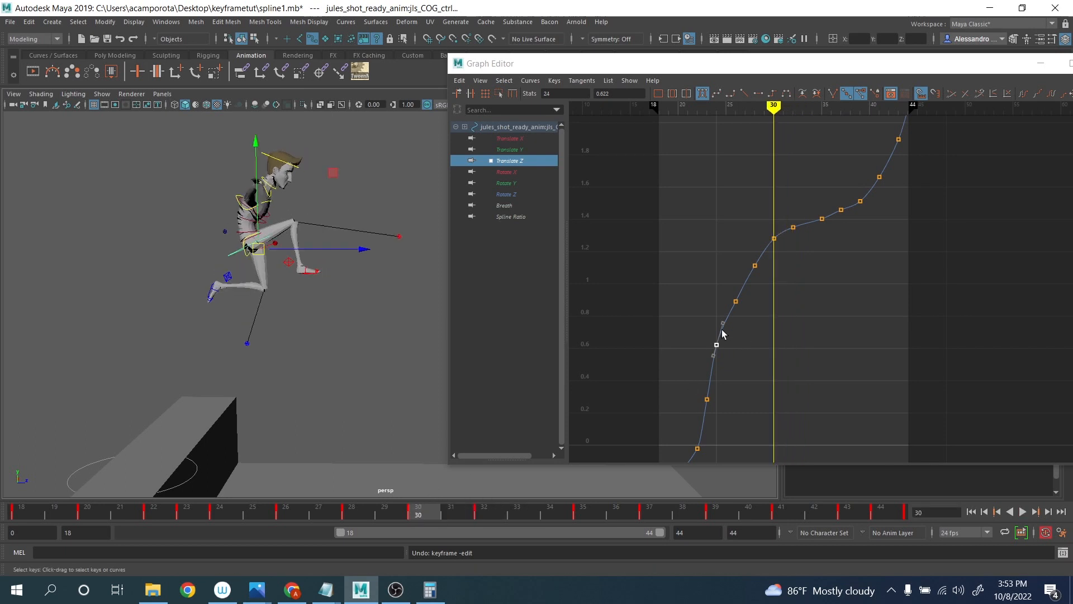
pyautogui.moveTo(709, 251); pyautogui.dragTo(784, 323)
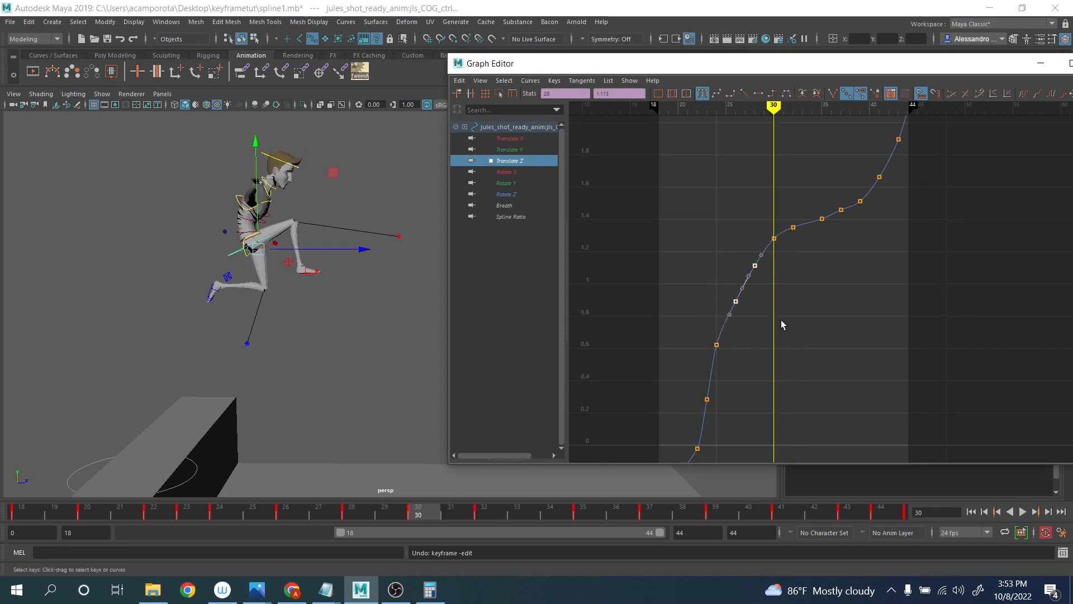
pyautogui.press('Delete')
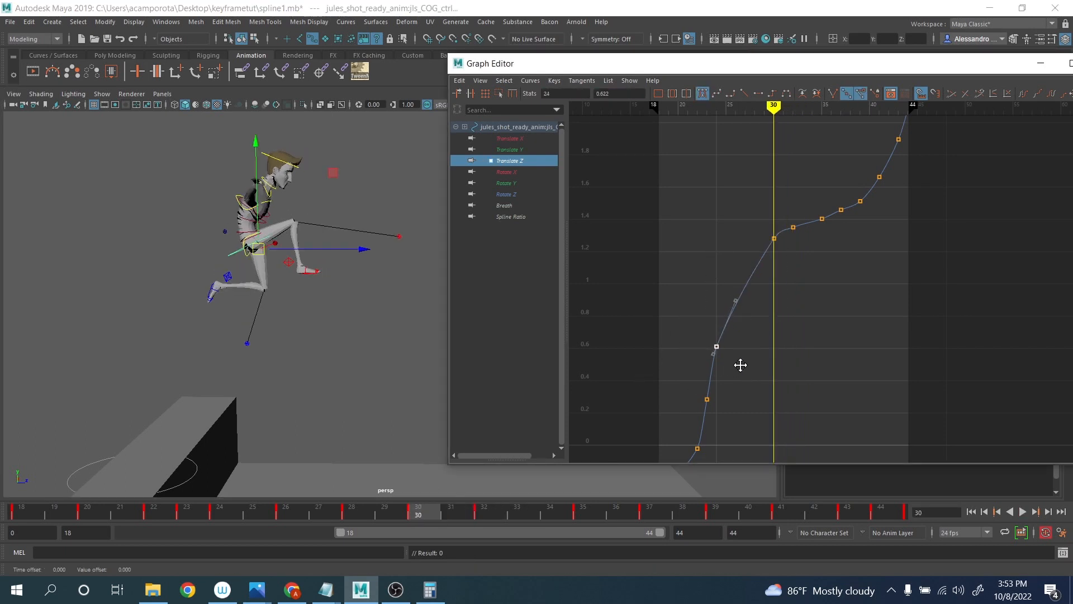
# - Lower the COG control's Translate Z key at frame 24 to about 0.54 and delete the key at frame 23
pyautogui.moveTo(740, 365); pyautogui.dragTo(742, 375, button='middle')
pyautogui.moveTo(744, 317); pyautogui.dragTo(742, 316, button='middle')
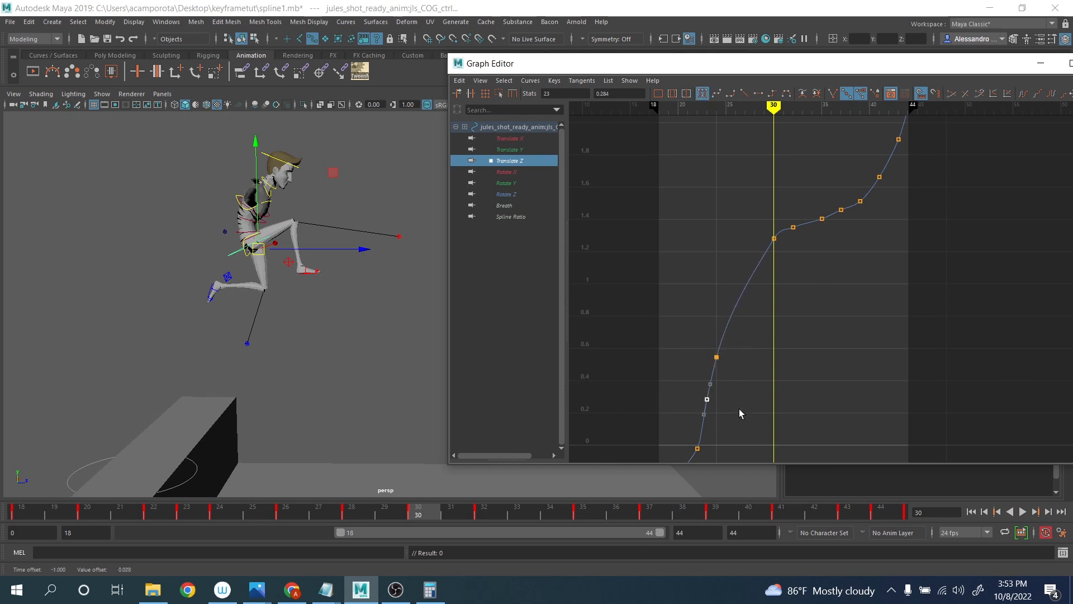
pyautogui.press('Delete')
# - Delete the COG control's Translate Z keys at frames 32 and 37
pyautogui.keyDown('alt'); pyautogui.moveTo(775, 228); pyautogui.dragTo(730, 297, button='middle'); pyautogui.keyUp('alt')
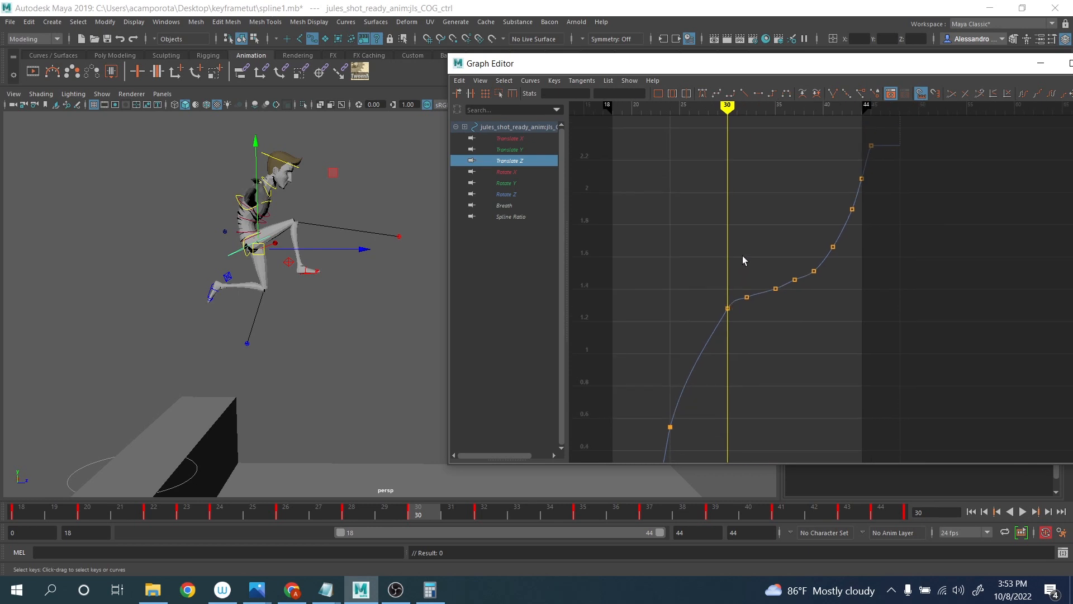
pyautogui.press('Delete')
pyautogui.moveTo(787, 265); pyautogui.dragTo(814, 303)
pyautogui.press('Delete')
# - Lower the Translate Z key at frame 30 slightly, raise the frame 39 key to 1.544, and delete the frame 35 key between them
pyautogui.moveTo(738, 323); pyautogui.dragTo(738, 322)
pyautogui.moveTo(733, 324); pyautogui.dragTo(764, 309, button='middle')
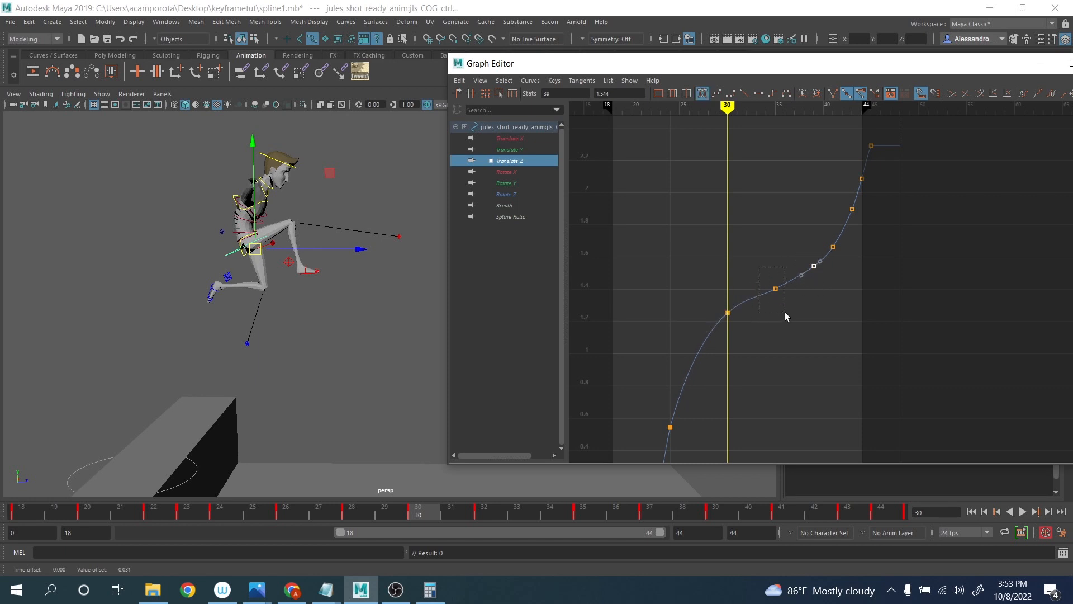
pyautogui.moveTo(785, 313); pyautogui.dragTo(785, 313)
pyautogui.press('Delete')
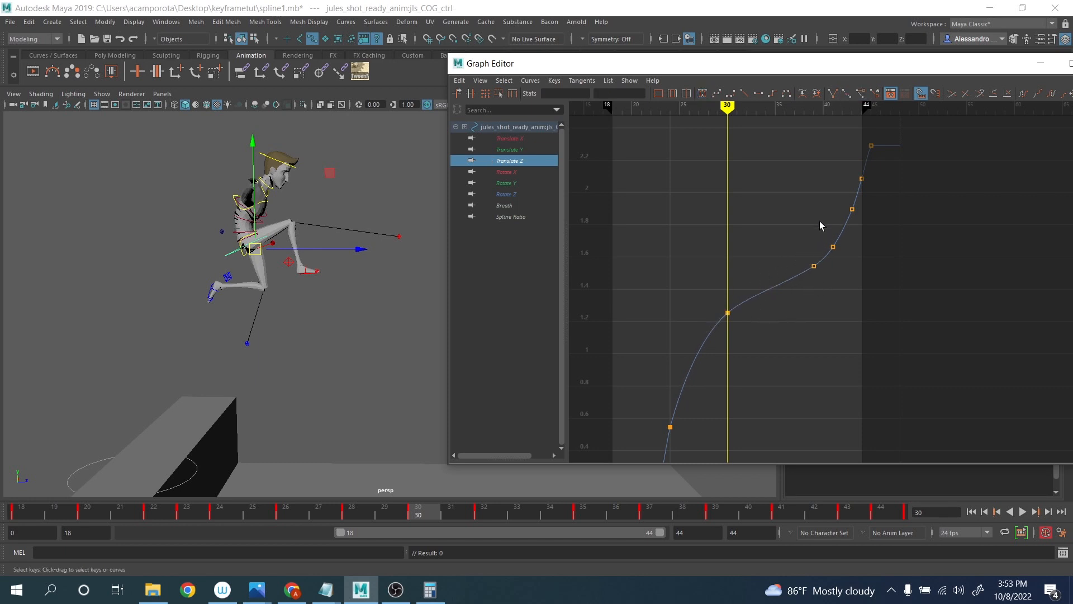
# - Raise the COG control's Translate Z key at frame 39 to 1.611 and frame the whole curve
pyautogui.moveTo(807, 262); pyautogui.dragTo(814, 281)
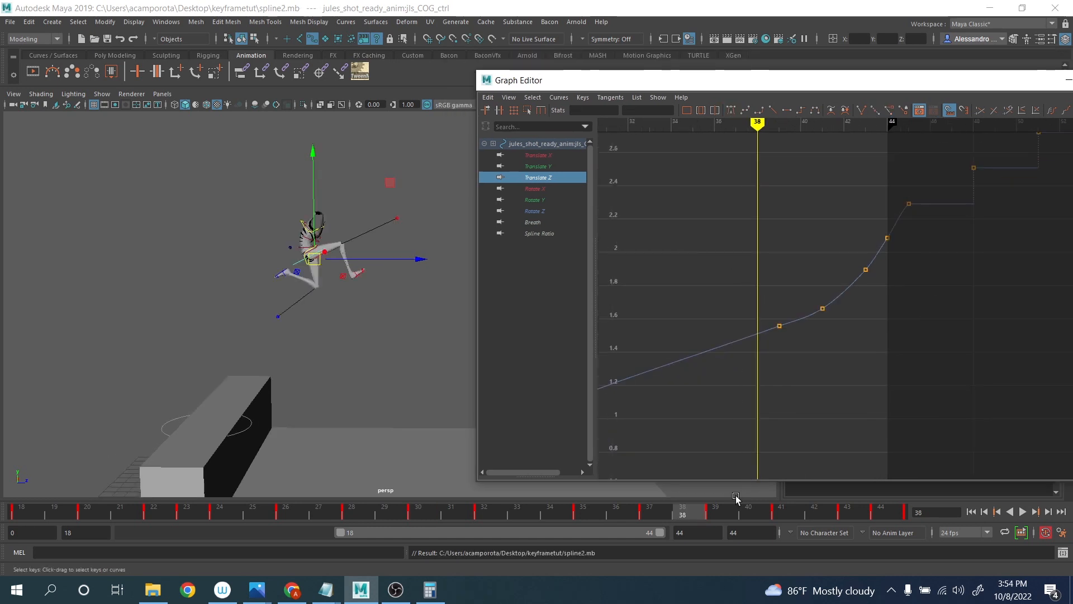
pyautogui.click(713, 510)
pyautogui.moveTo(748, 283); pyautogui.dragTo(789, 354)
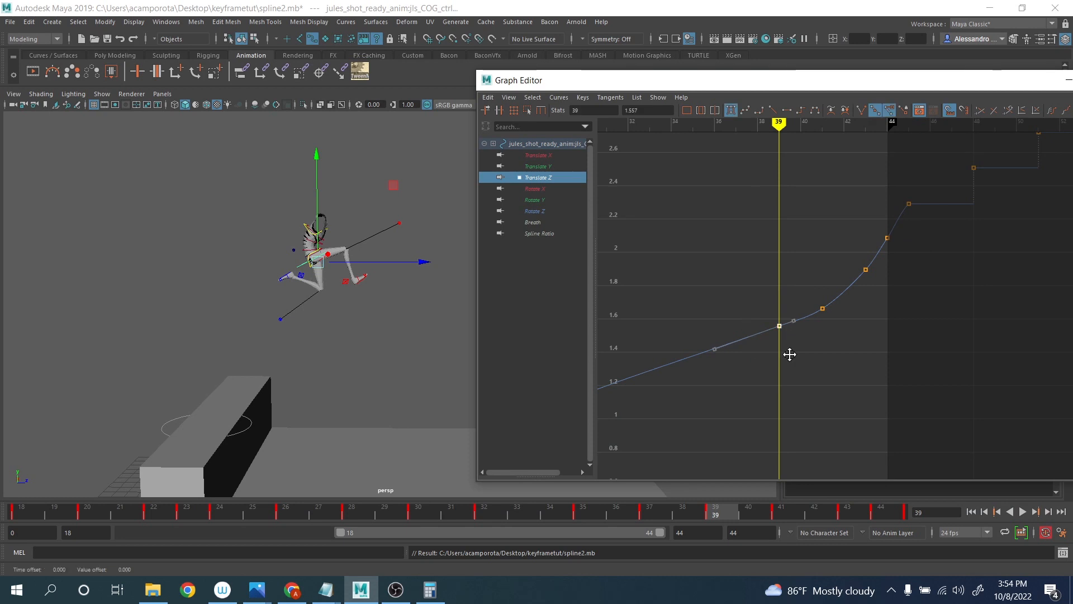
pyautogui.moveTo(789, 354); pyautogui.dragTo(788, 346, button='middle')
pyautogui.press('a')
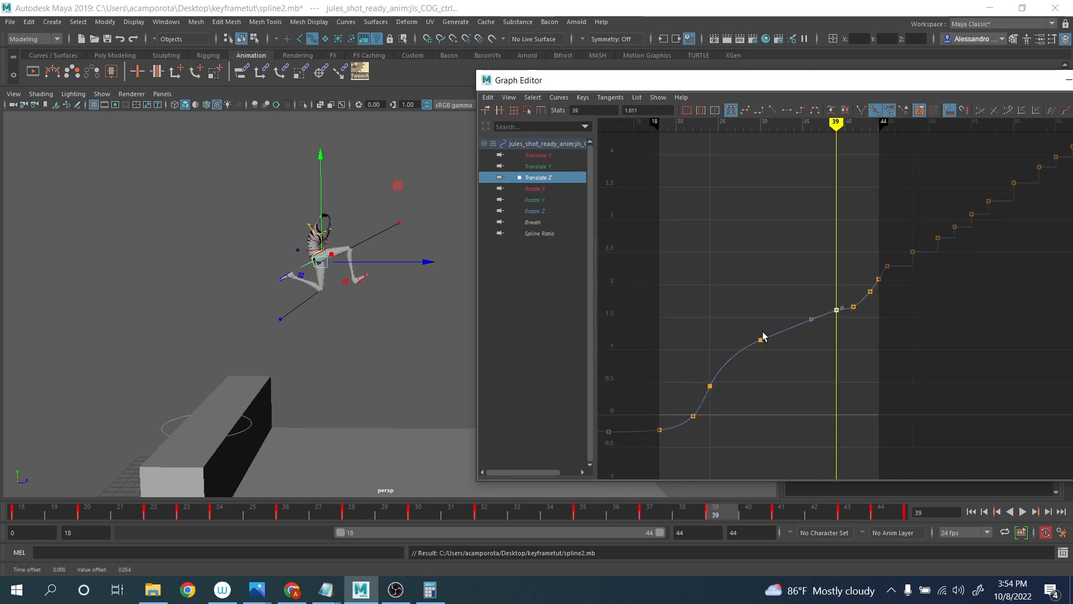
# - Scrub to frame 44 and delete the COG control's Translate Z keys at frames 41 and 43
pyautogui.moveTo(737, 512); pyautogui.dragTo(876, 510)
pyautogui.scroll(5, 833, 367)
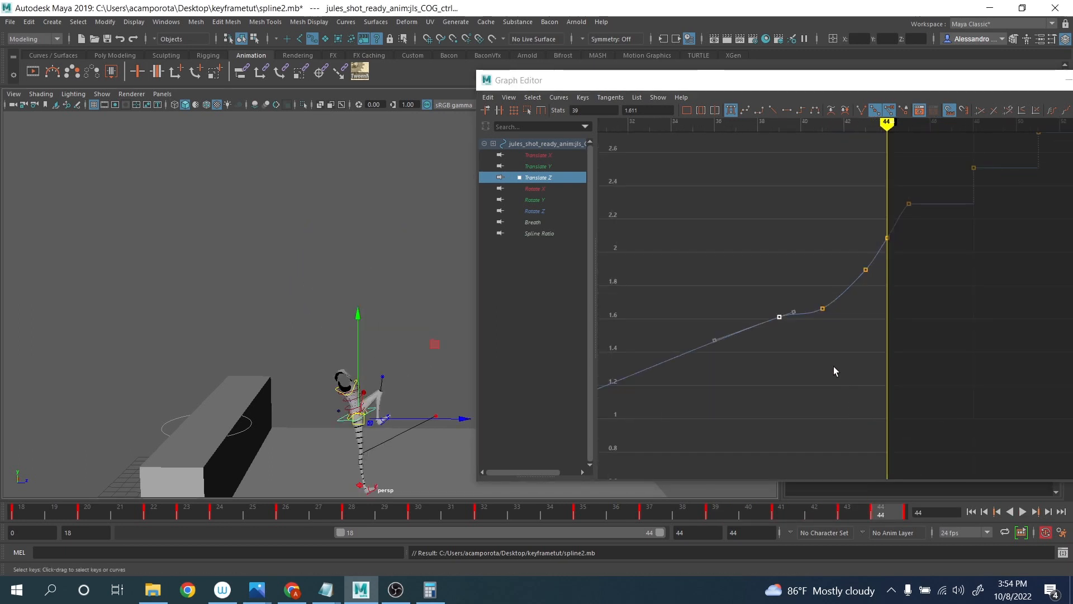
pyautogui.moveTo(813, 289); pyautogui.dragTo(825, 307)
pyautogui.press('Delete')
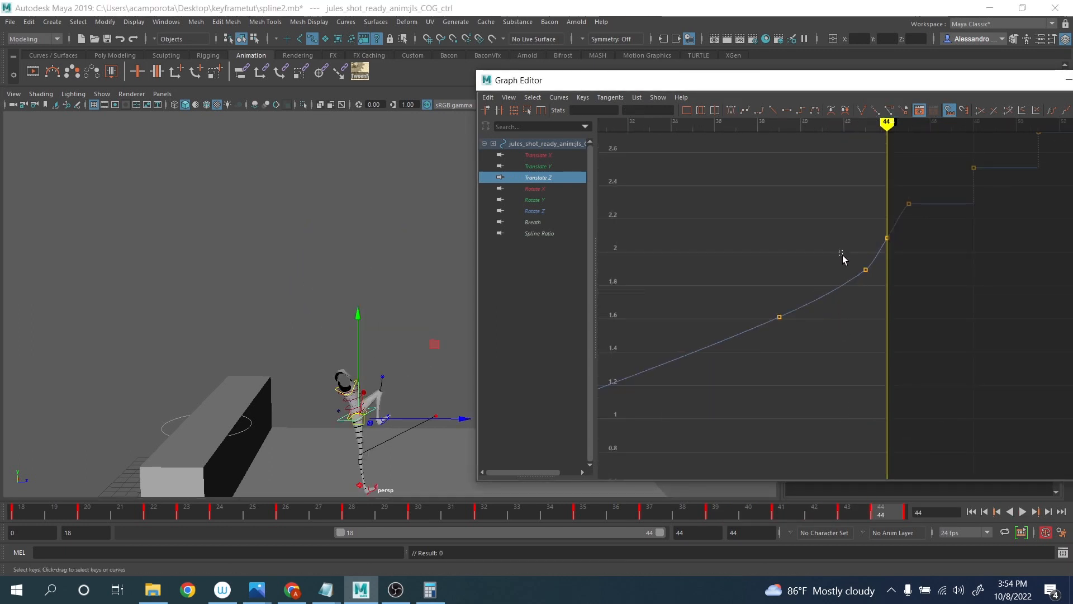
pyautogui.press('Delete')
pyautogui.scroll(-3, 866, 284)
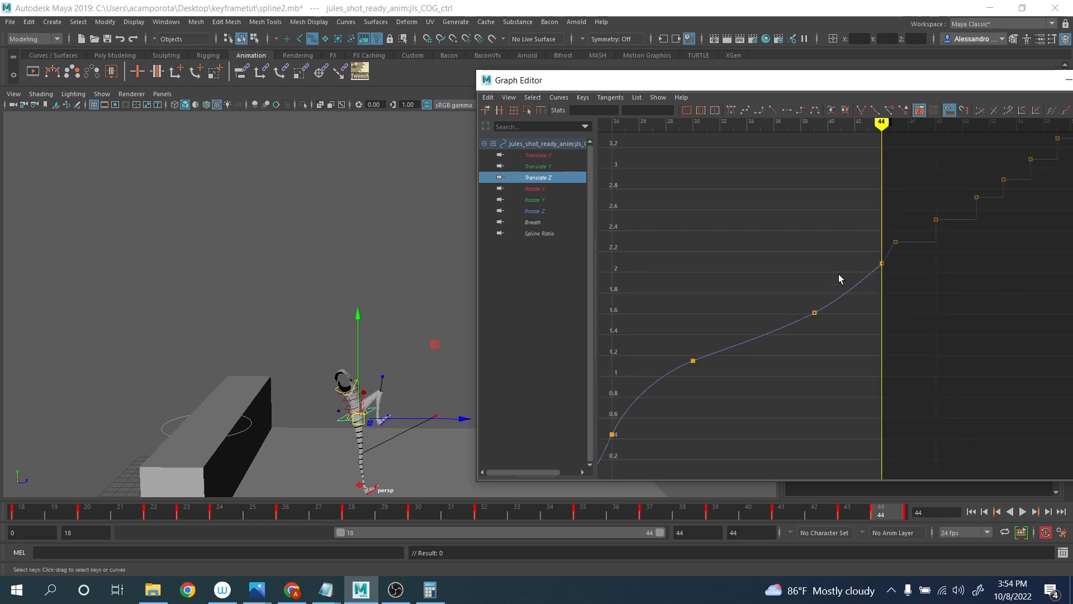
# - Raise the COG control's Translate Z key at frame 39 to about 1.74 and nudge the frame 30 key upward
pyautogui.moveTo(797, 291); pyautogui.dragTo(821, 331)
pyautogui.moveTo(821, 331); pyautogui.dragTo(822, 326, button='middle')
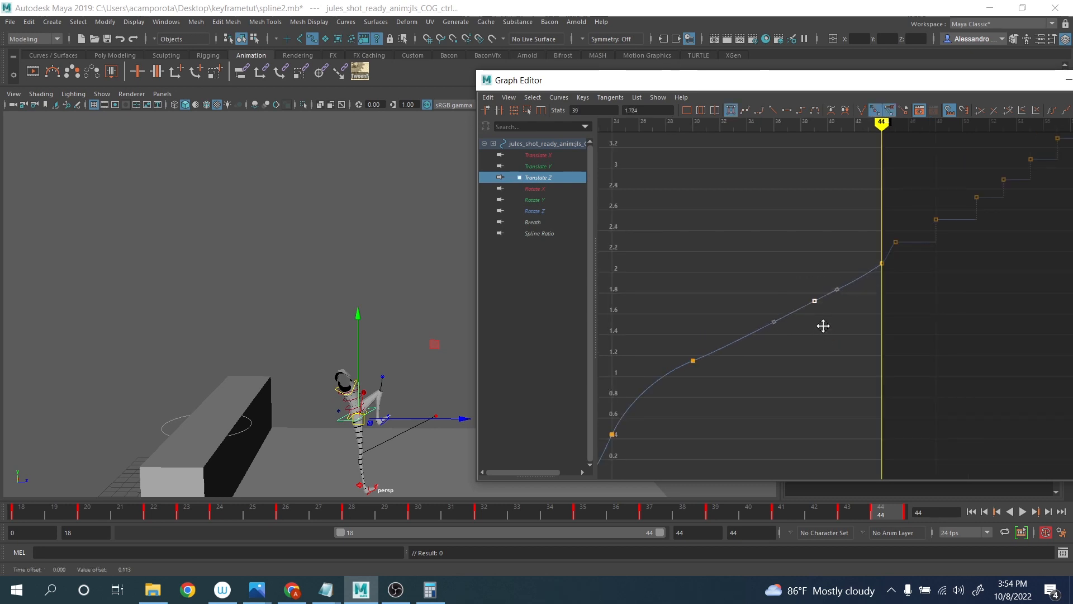
pyautogui.keyDown('alt'); pyautogui.moveTo(663, 315); pyautogui.dragTo(721, 283, button='middle'); pyautogui.keyUp('alt')
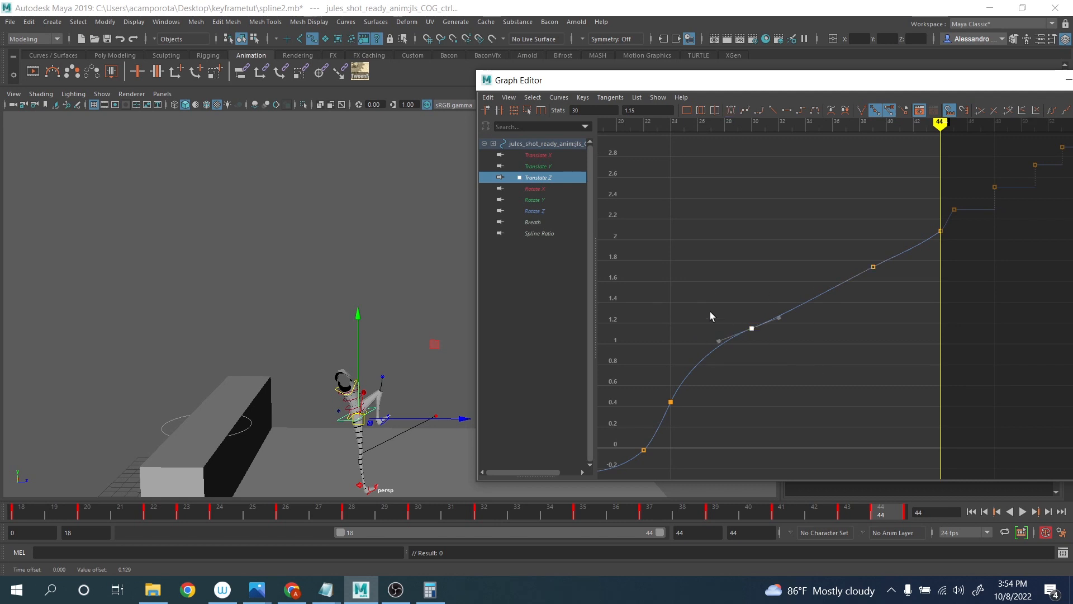
pyautogui.moveTo(710, 316); pyautogui.dragTo(733, 365)
pyautogui.moveTo(733, 366); pyautogui.dragTo(767, 342, button='middle')
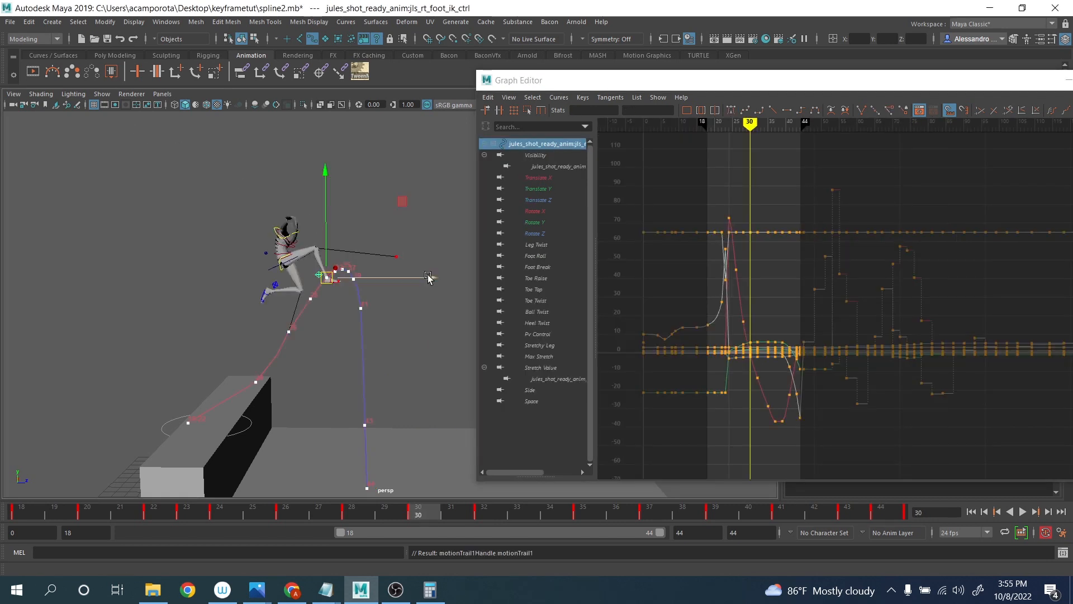
# - Pull the right foot IK control back along Z at frames 26, 28 and 30 to reshape its motion trail
pyautogui.press(',')
pyautogui.press(',')
pyautogui.press(',')
pyautogui.press('.')
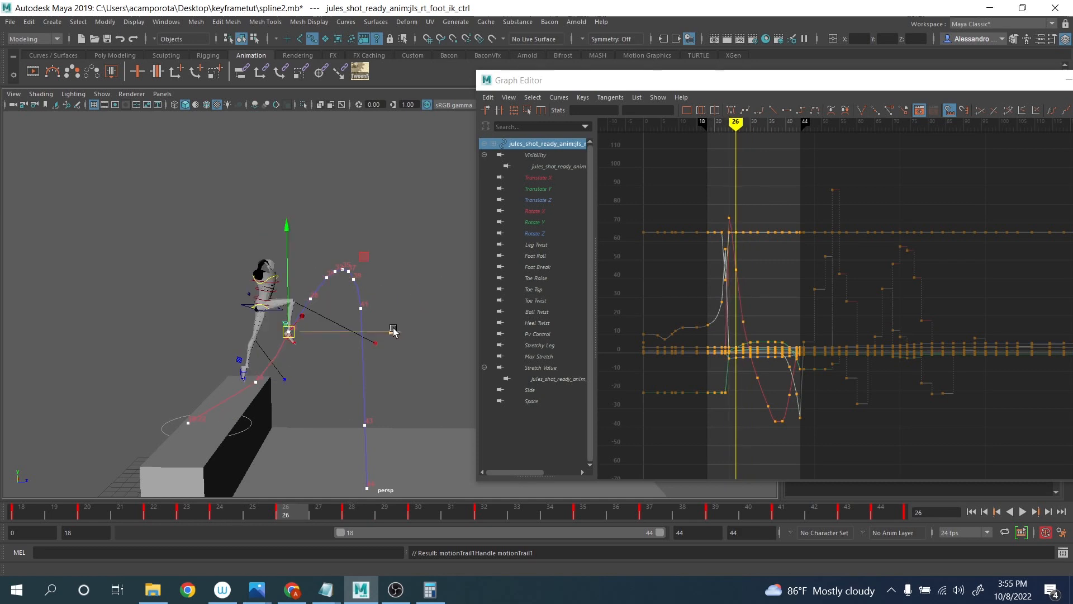
pyautogui.moveTo(387, 330); pyautogui.dragTo(381, 277)
pyautogui.press('.')
pyautogui.press('.')
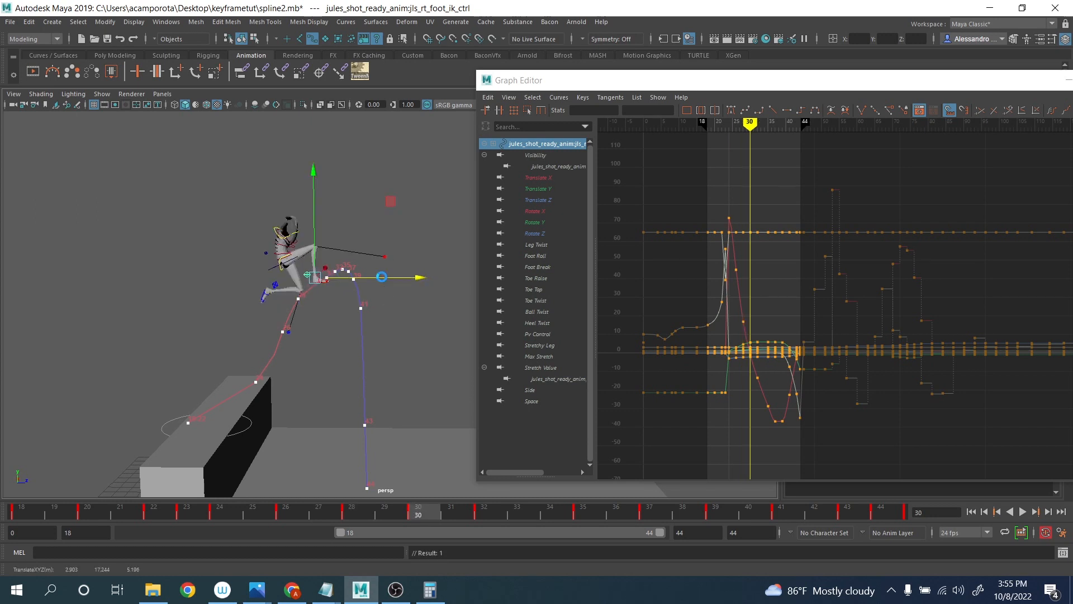
# - Pull the right foot IK control back along Z at frame 32 and push it forward along Z at frame 39
pyautogui.scroll(2, 382, 278)
pyautogui.press('.')
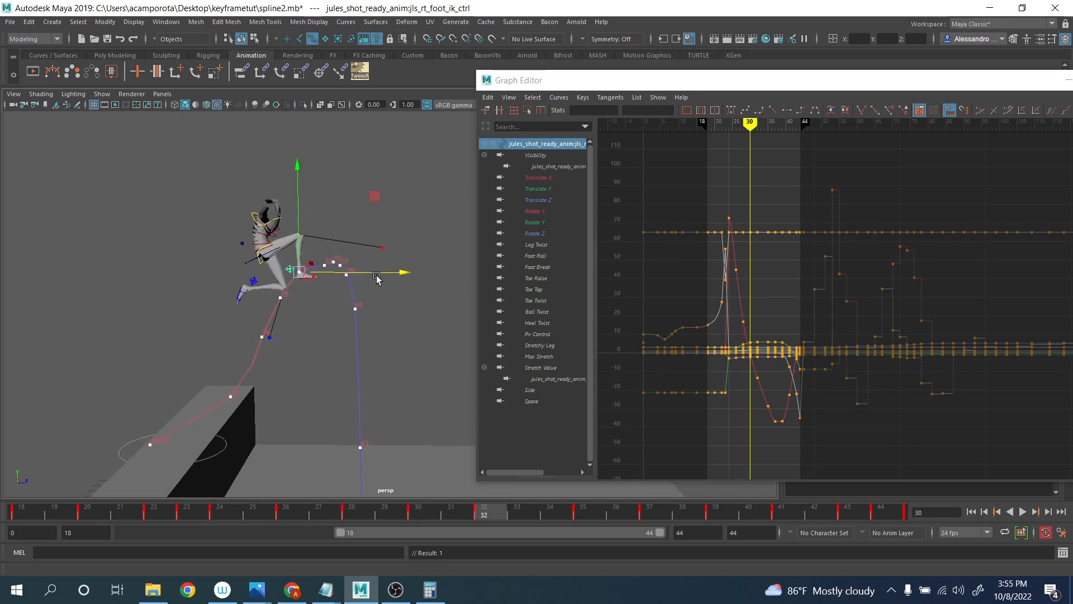
pyautogui.moveTo(383, 267); pyautogui.dragTo(372, 266)
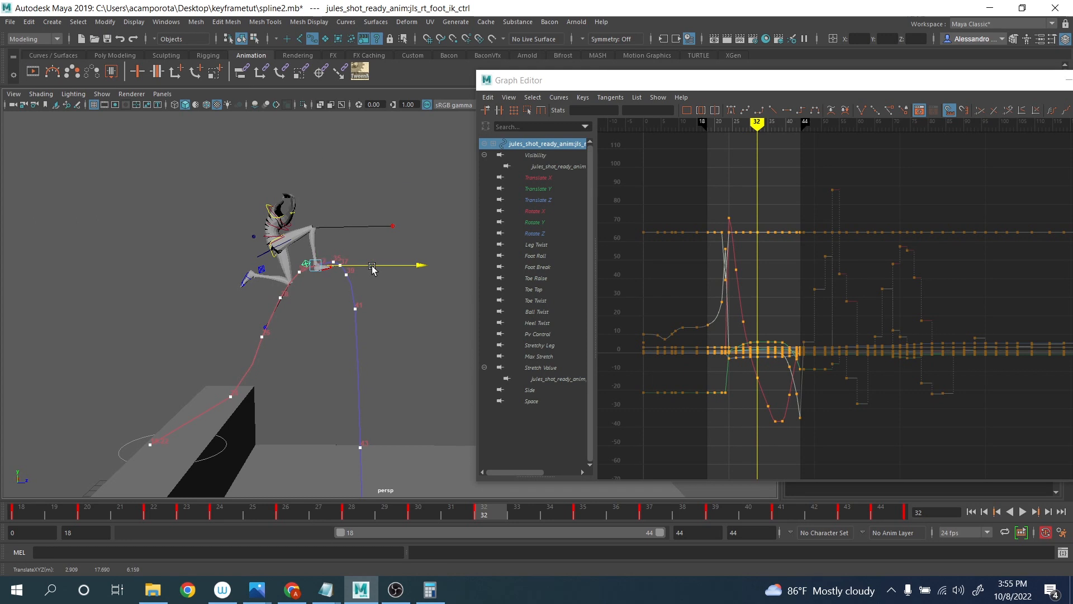
pyautogui.press('.')
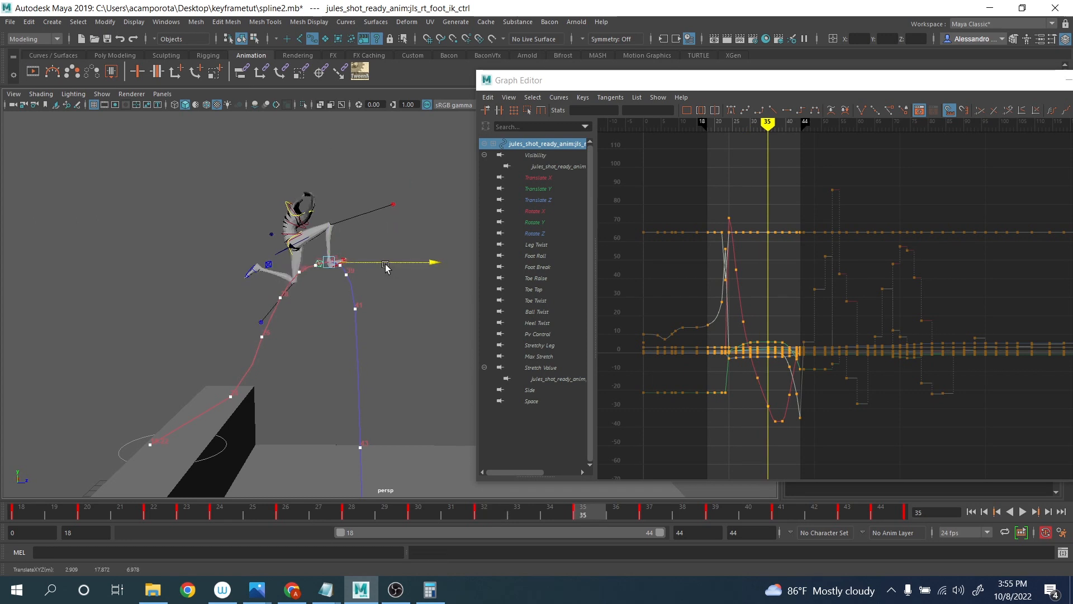
pyautogui.press('.')
pyautogui.press('.')
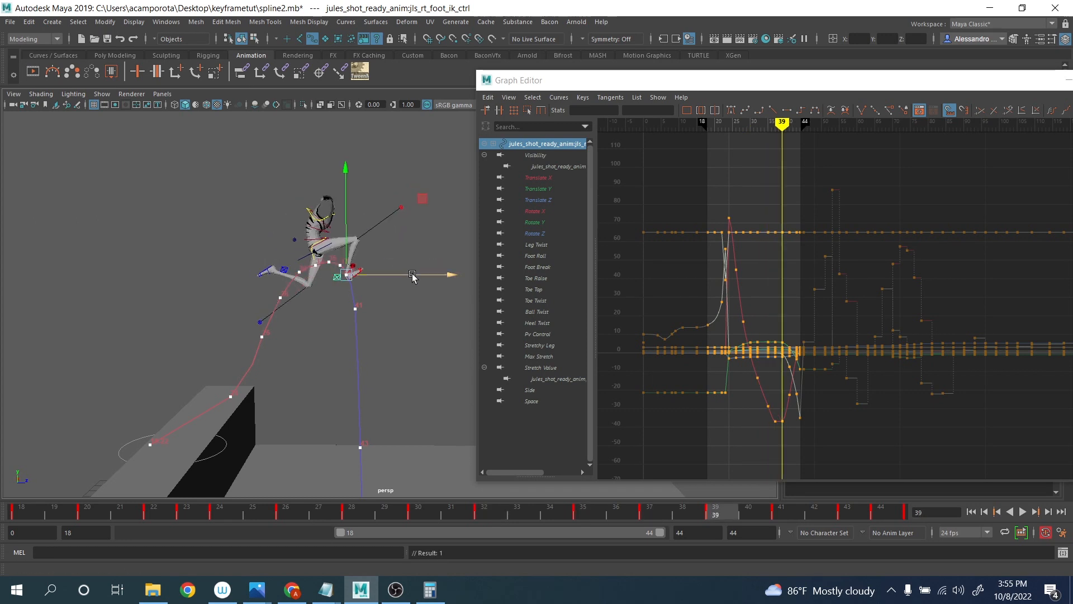
pyautogui.moveTo(412, 276); pyautogui.dragTo(418, 281)
# - Lower the right foot IK control slightly at frame 41 to smooth the descending part of its motion arc
pyautogui.press(',')
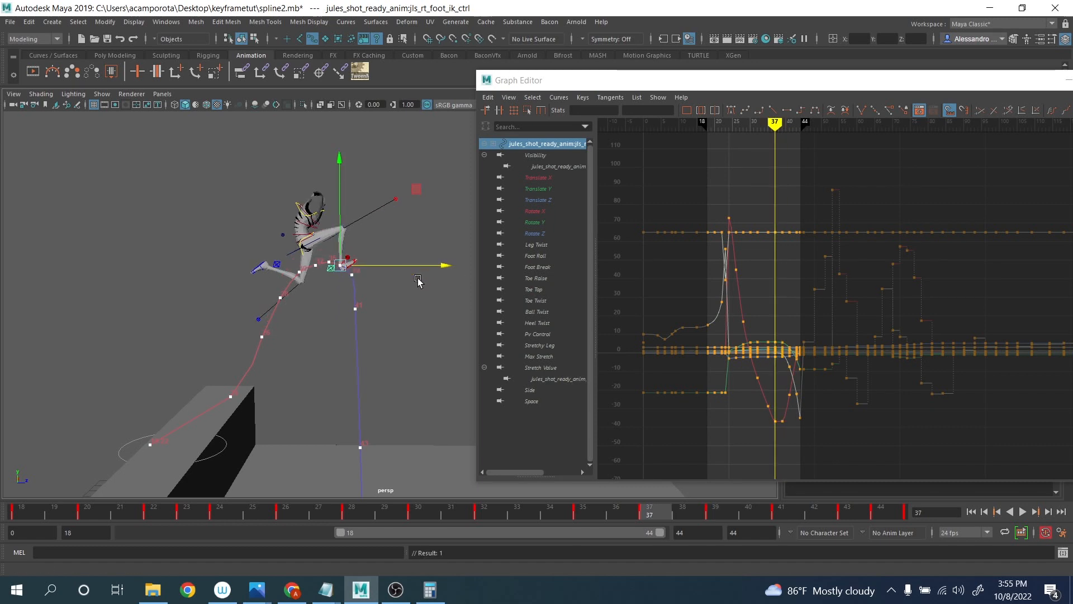
pyautogui.press(',')
pyautogui.press(',')
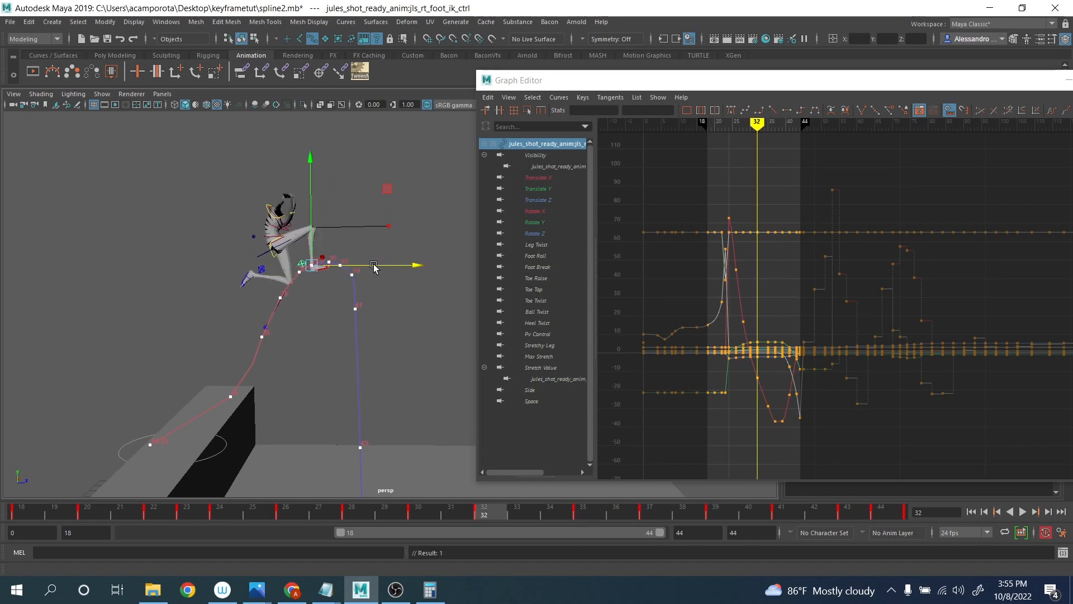
pyautogui.press('.')
pyautogui.press('.')
pyautogui.press('.')
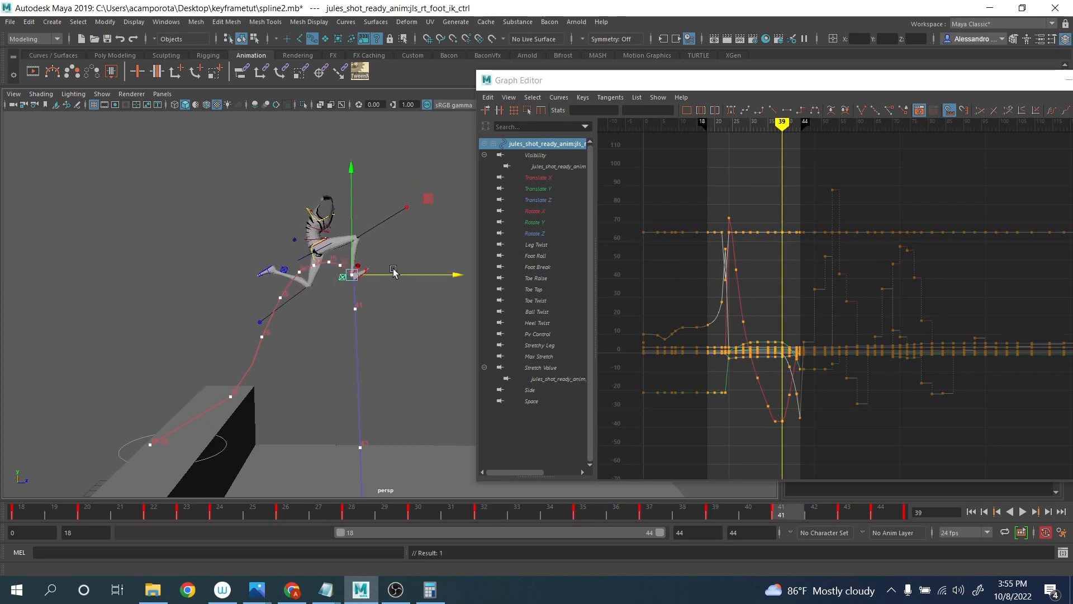
pyautogui.press('.')
pyautogui.moveTo(428, 236); pyautogui.dragTo(429, 241)
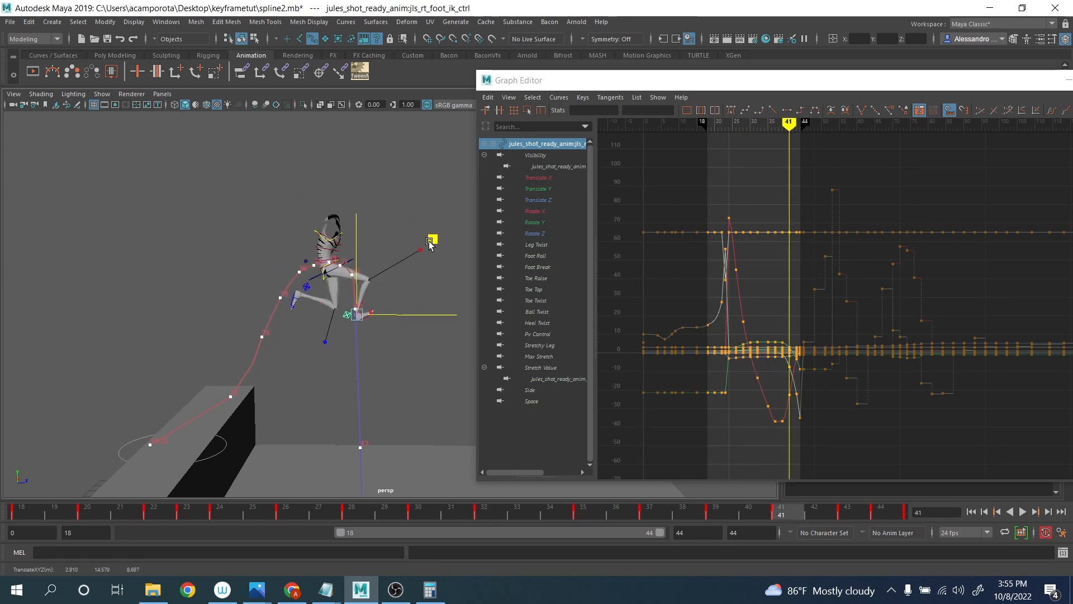
pyautogui.press('.')
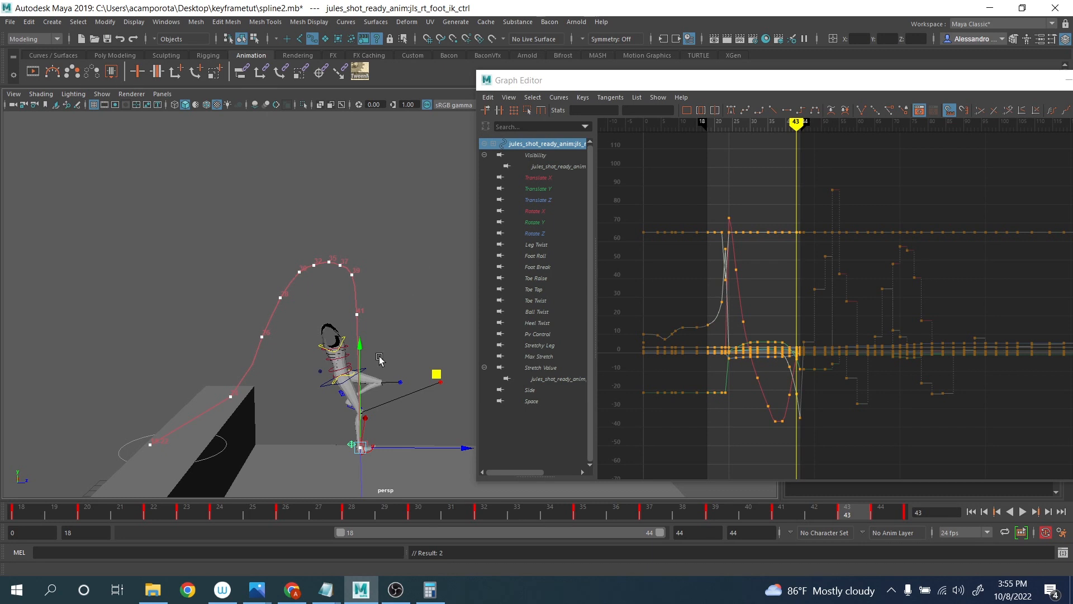
# - Return to frame 28, select the left foot IK control and display its editable motion trail
pyautogui.press(',')
pyautogui.press(',')
pyautogui.press(',')
pyautogui.press(',')
pyautogui.press(',')
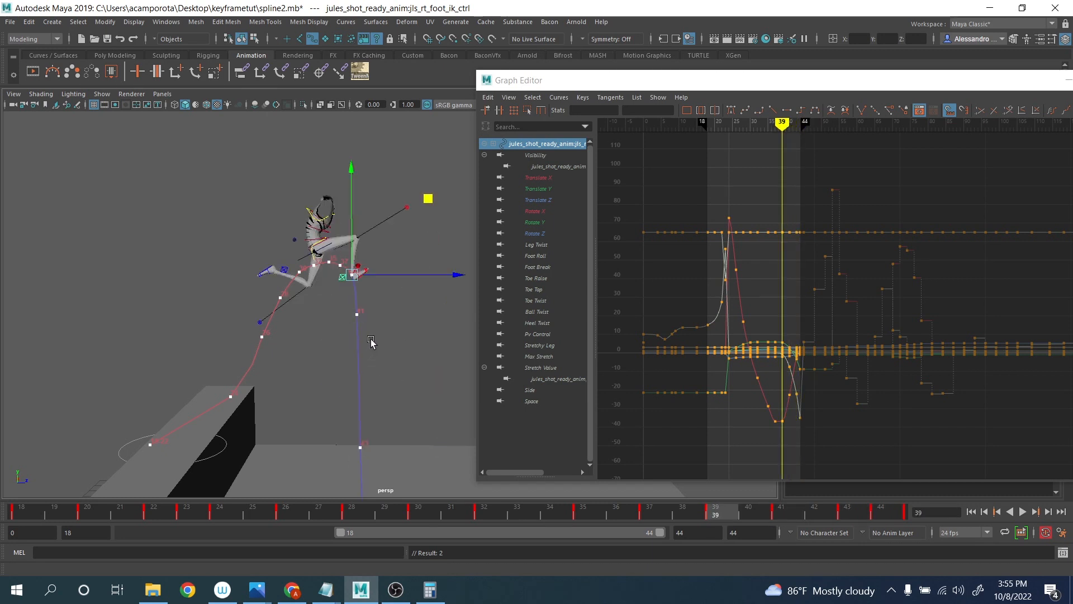
pyautogui.press(',')
pyautogui.press(',')
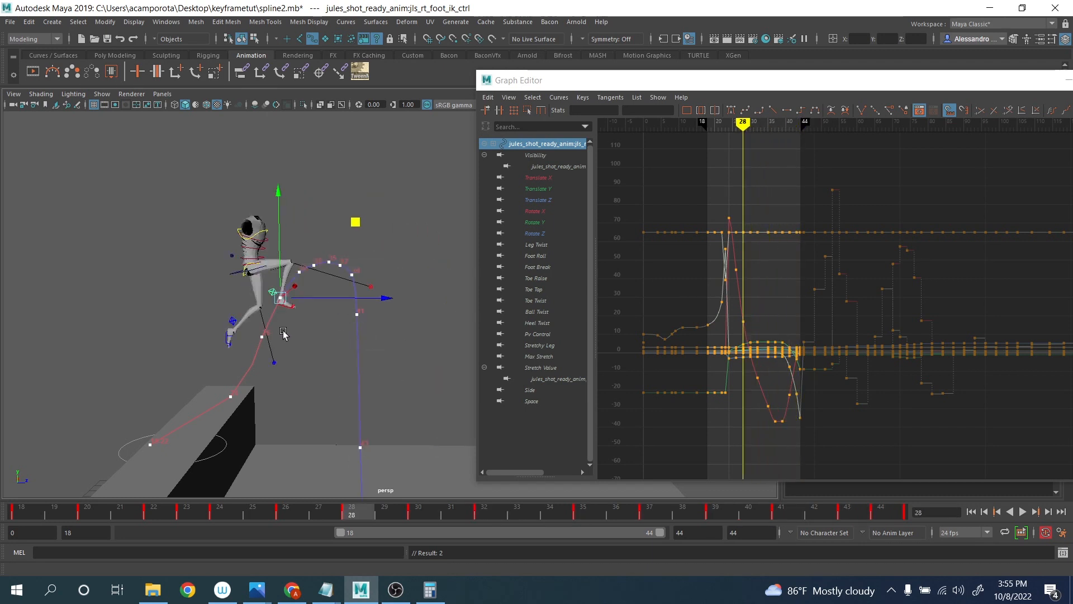
pyautogui.click(233, 314)
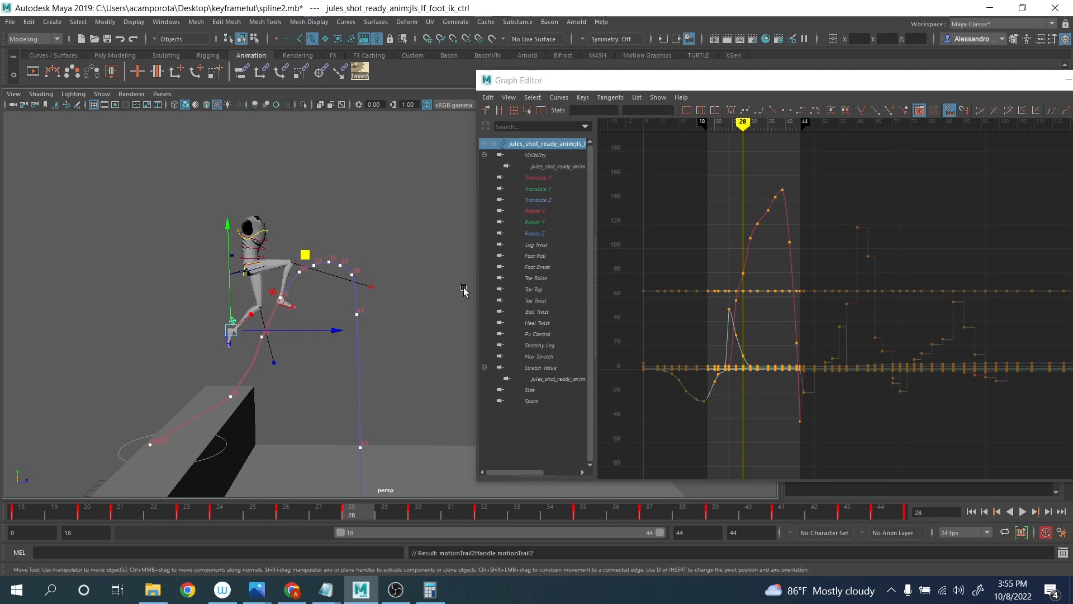
pyautogui.press('.')
pyautogui.press('.')
pyautogui.press('.')
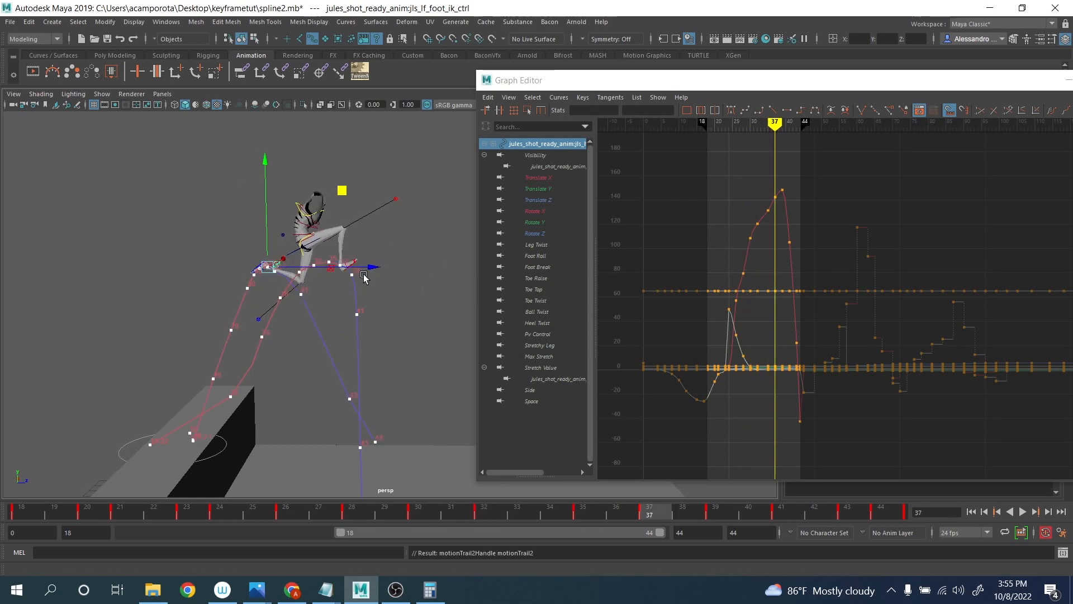
# - Move the left foot IK control slightly forward along Z at frame 32
pyautogui.press(',')
pyautogui.press(',')
pyautogui.scroll(2, 284, 277)
pyautogui.press('\\')
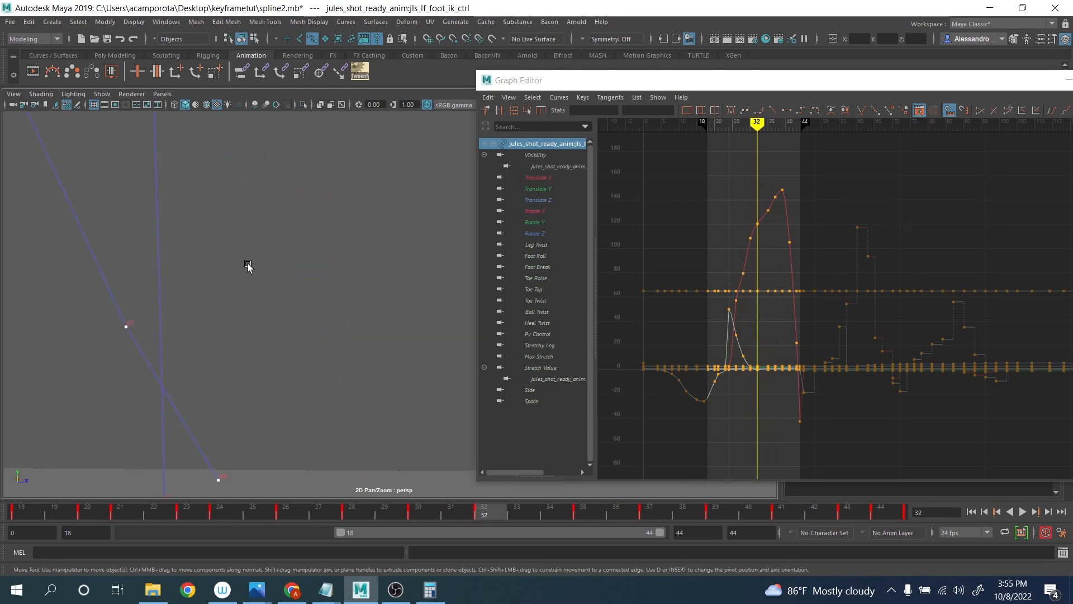
pyautogui.moveTo(248, 267); pyautogui.dragTo(168, 225, button='right')
pyautogui.moveTo(168, 226); pyautogui.dragTo(218, 318, button='middle')
pyautogui.moveTo(218, 319); pyautogui.dragTo(242, 292, button='right')
pyautogui.press('\\')
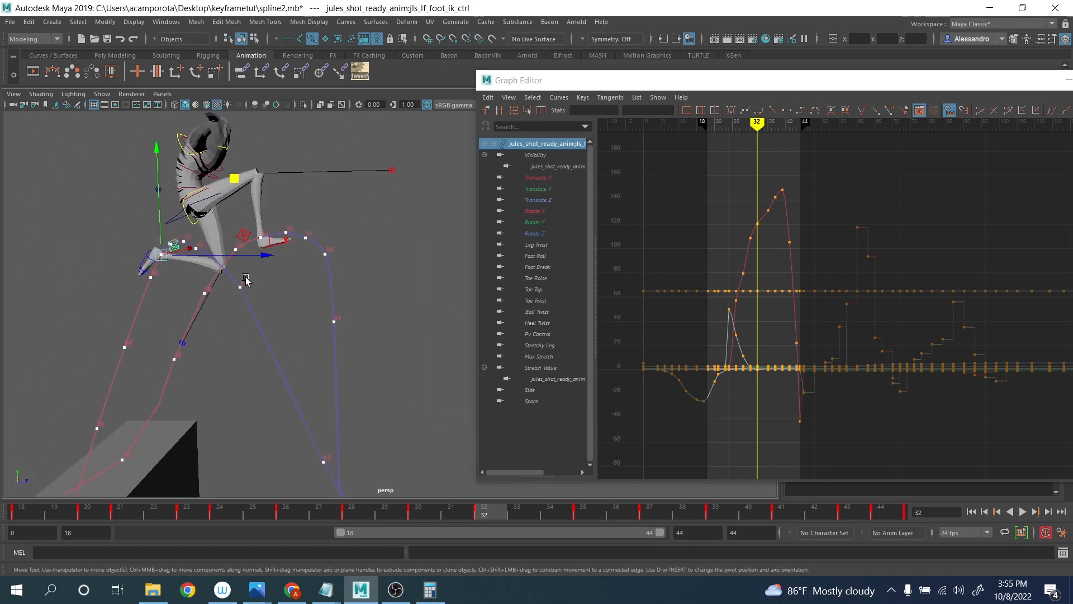
pyautogui.moveTo(251, 256); pyautogui.dragTo(256, 258)
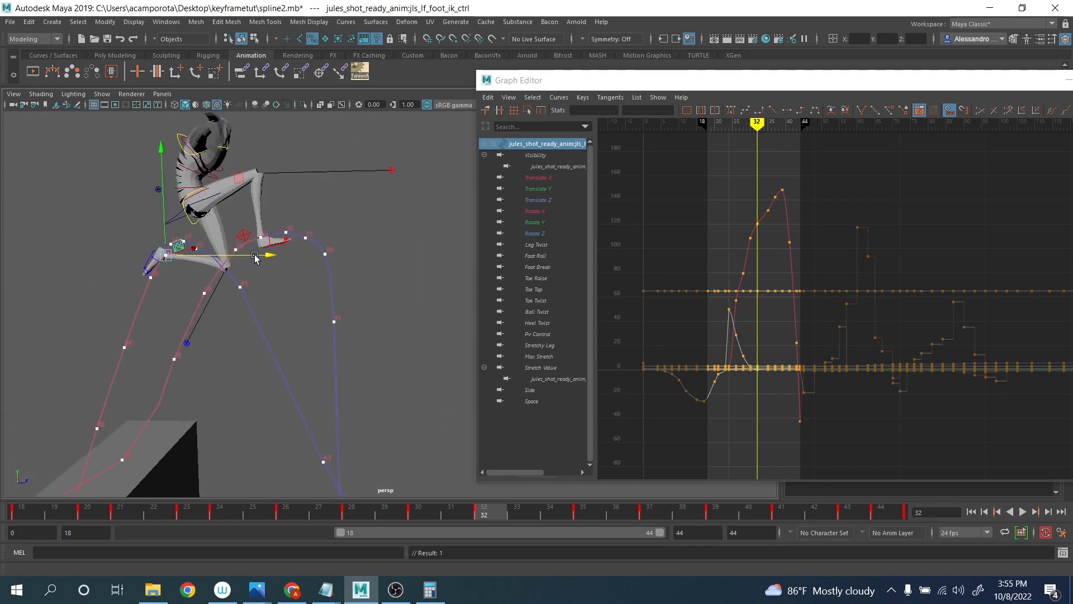
# - Shift the left foot IK control forward along Z at frames 35, 37 and 39 to space out its motion trail
pyautogui.press('.')
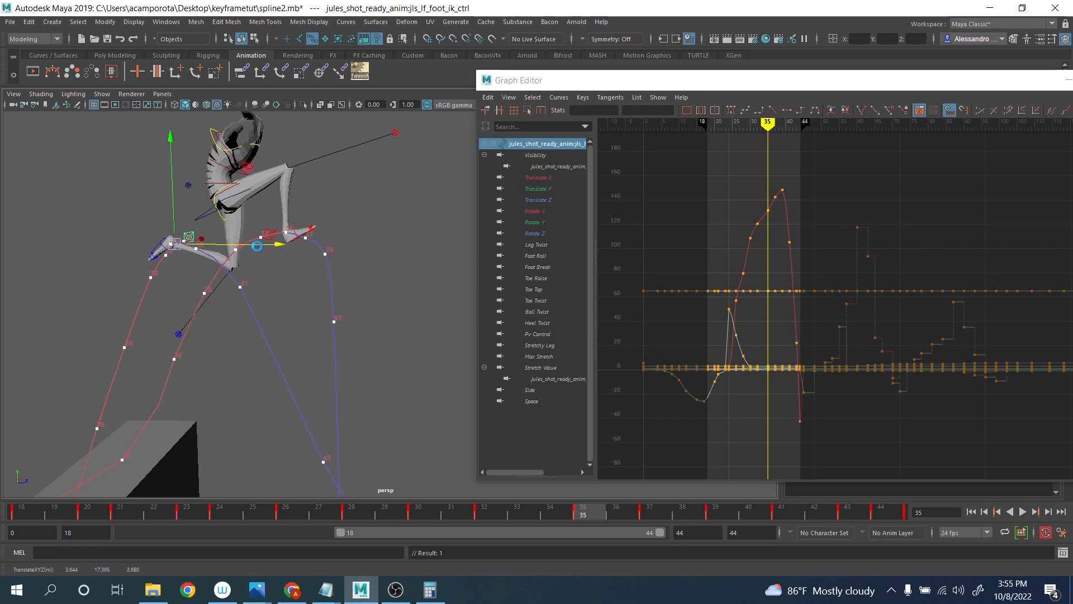
pyautogui.press('.')
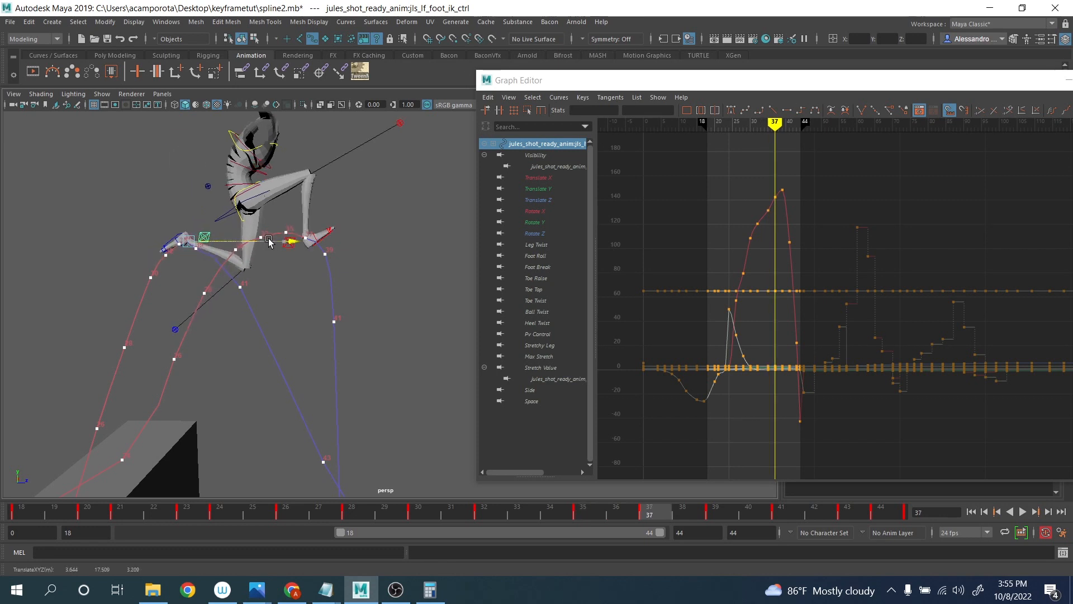
pyautogui.press('.')
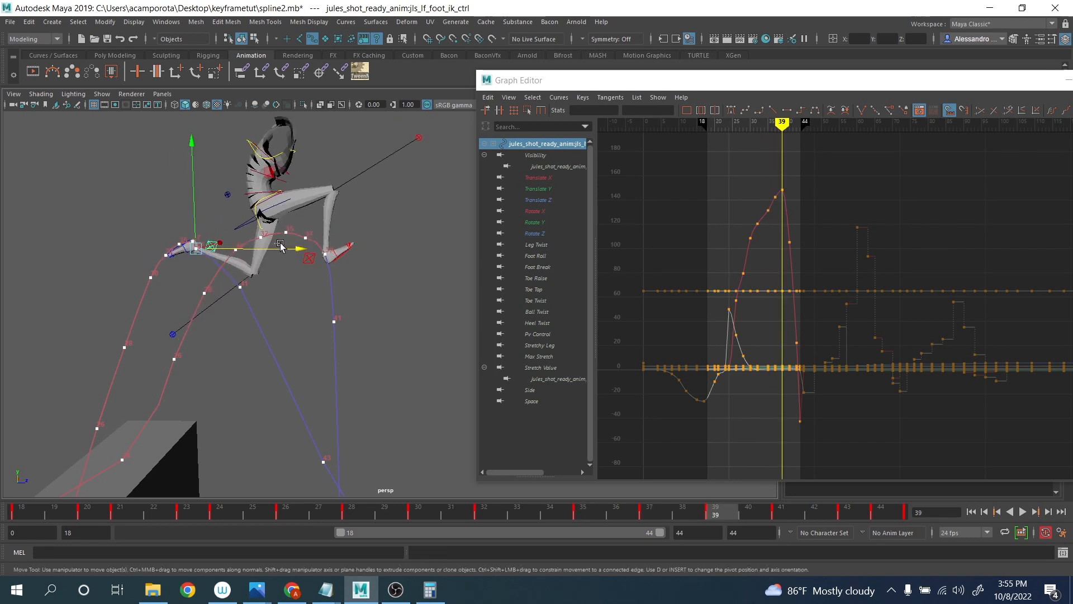
pyautogui.click(280, 246)
pyautogui.click(259, 248)
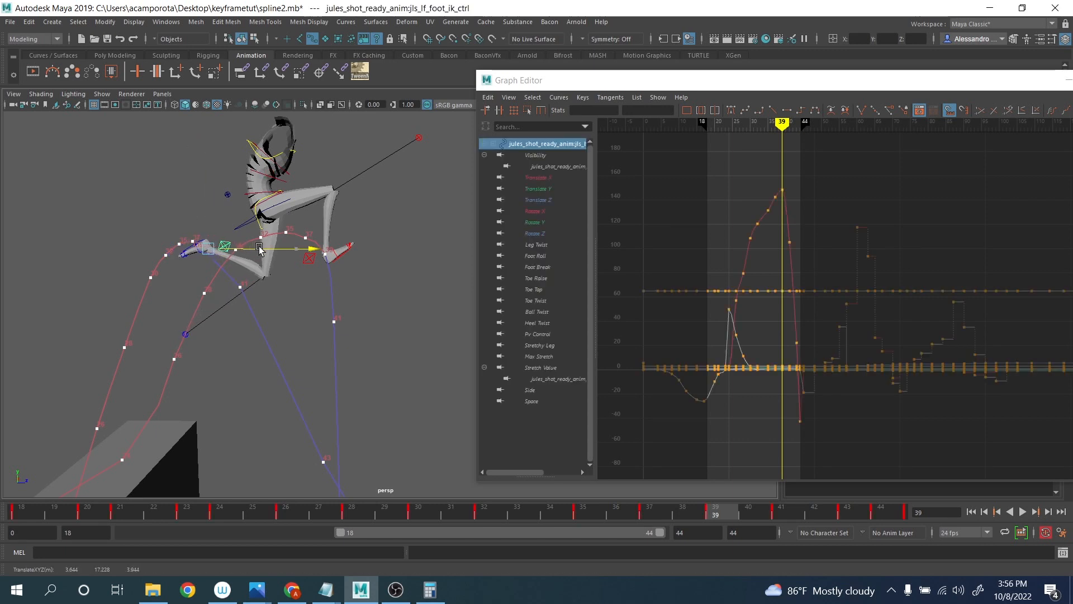
pyautogui.press('.')
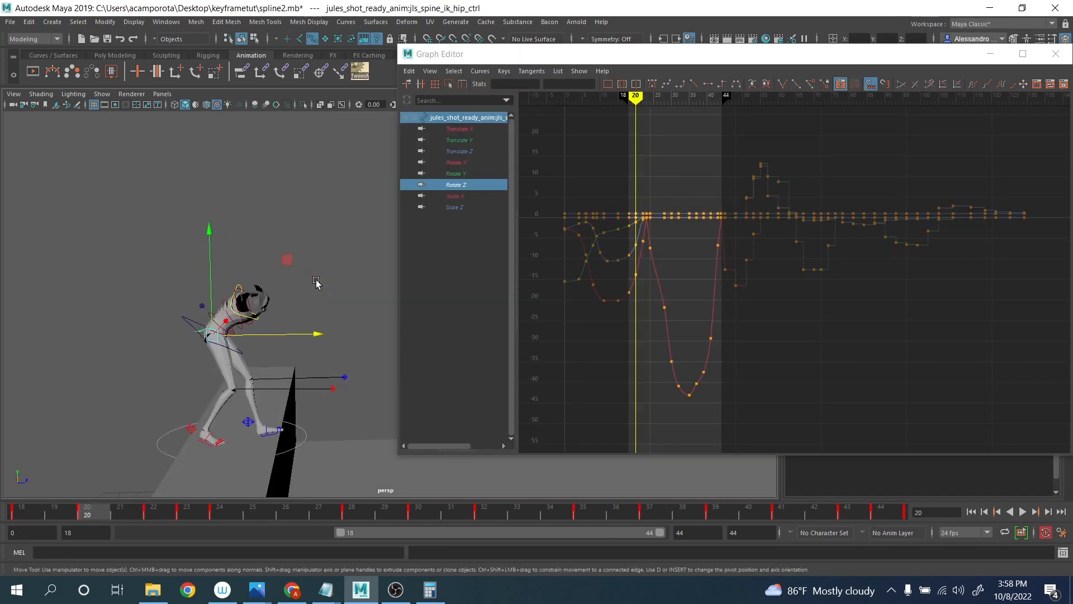
# - Lower the COG control's Translate Y key at frame 22 slightly and raise its frame 23 key to -0.0784
pyautogui.press('.')
pyautogui.click(211, 324)
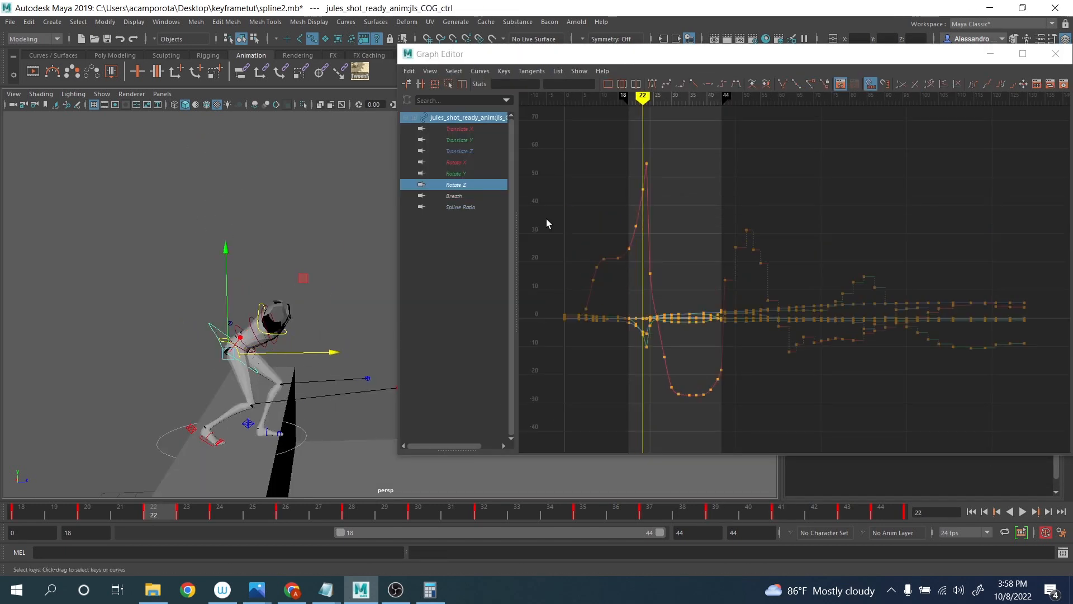
pyautogui.click(470, 140)
pyautogui.keyDown('alt'); pyautogui.moveTo(636, 282); pyautogui.dragTo(695, 286, button='right'); pyautogui.keyUp('alt')
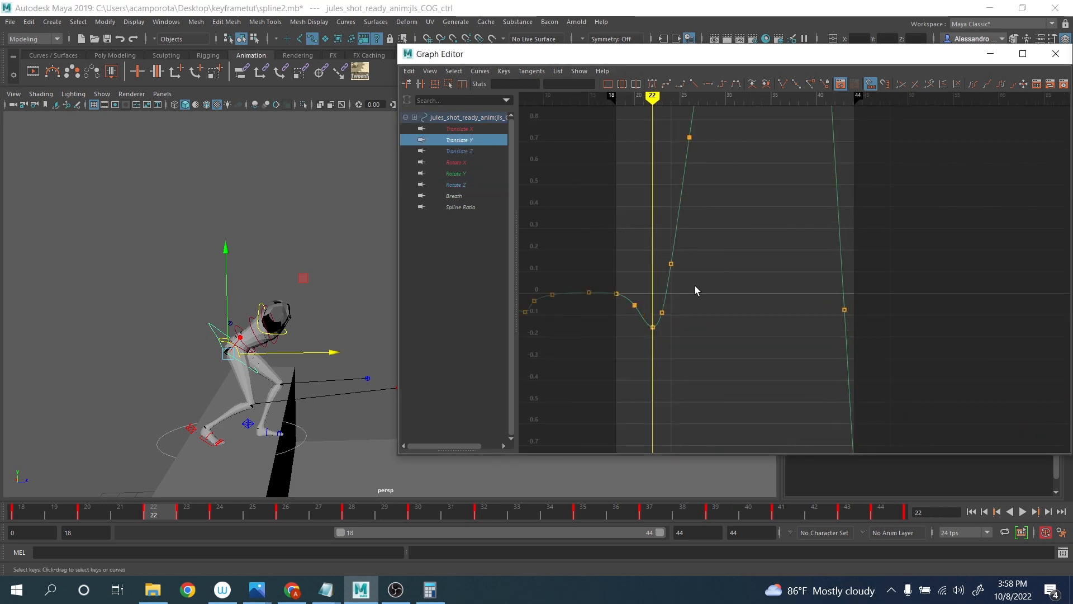
pyautogui.keyDown('alt'); pyautogui.moveTo(635, 288); pyautogui.dragTo(712, 284, button='middle'); pyautogui.keyUp('alt')
pyautogui.keyDown('alt'); pyautogui.keyDown('shift'); pyautogui.moveTo(713, 285); pyautogui.dragTo(782, 290, button='right'); pyautogui.keyUp('shift'); pyautogui.keyUp('alt')
pyautogui.keyDown('alt'); pyautogui.moveTo(782, 290); pyautogui.dragTo(662, 306, button='middle'); pyautogui.keyUp('alt')
pyautogui.keyDown('alt'); pyautogui.moveTo(629, 302); pyautogui.dragTo(661, 302, button='right'); pyautogui.keyUp('alt')
pyautogui.moveTo(637, 339); pyautogui.dragTo(659, 391)
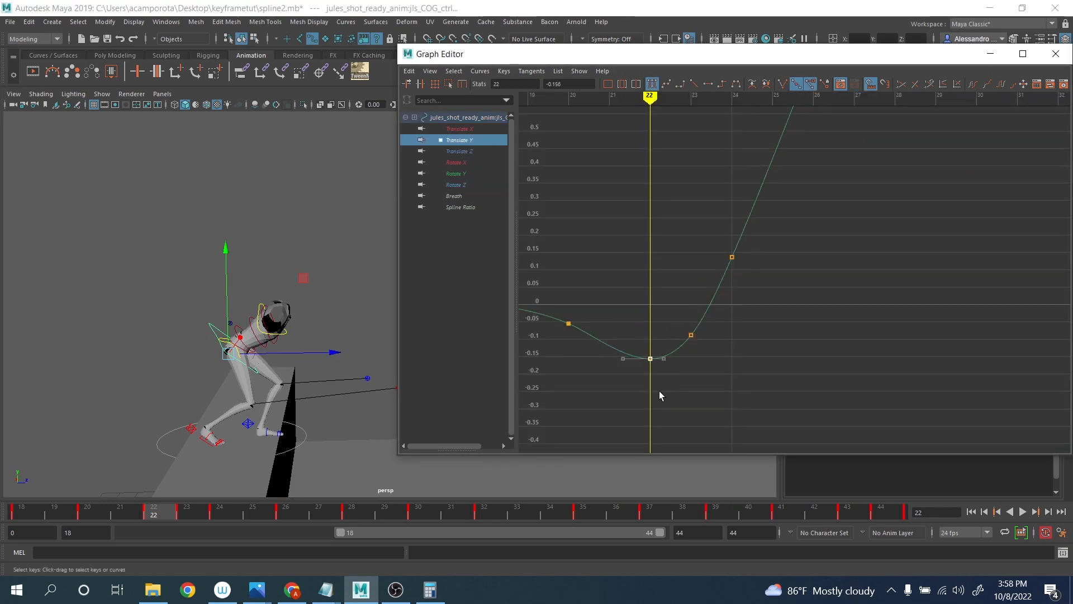
pyautogui.moveTo(658, 391); pyautogui.dragTo(650, 401, button='middle')
pyautogui.moveTo(674, 317); pyautogui.dragTo(702, 349)
pyautogui.moveTo(702, 349); pyautogui.dragTo(702, 346, button='middle')
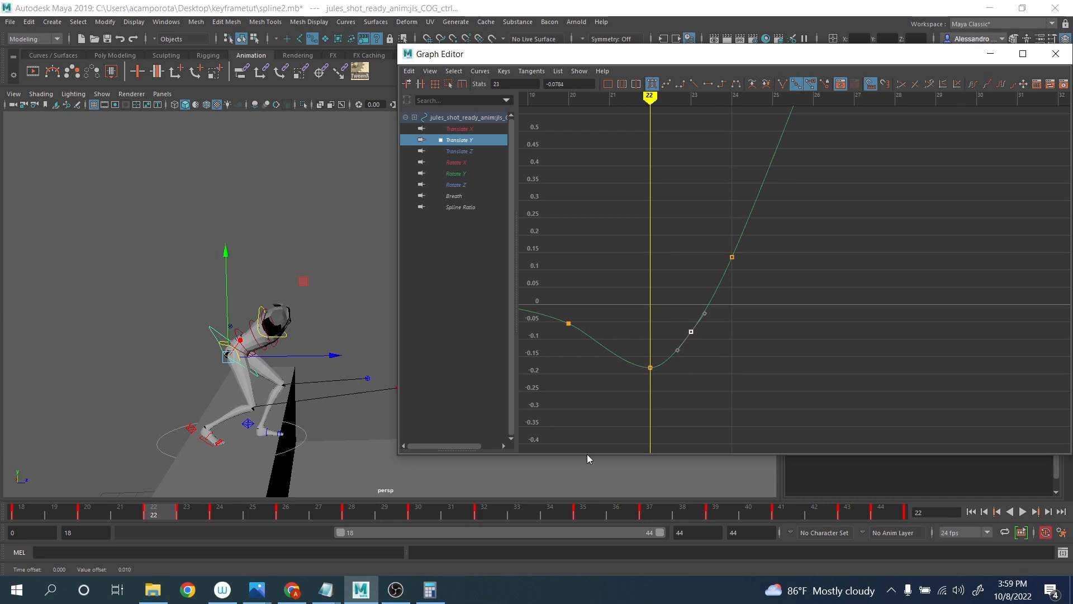
# - Move the spine IK hip control down along its object-space axis at frame 24 to relax the stretched leg, and key it
pyautogui.click(218, 511)
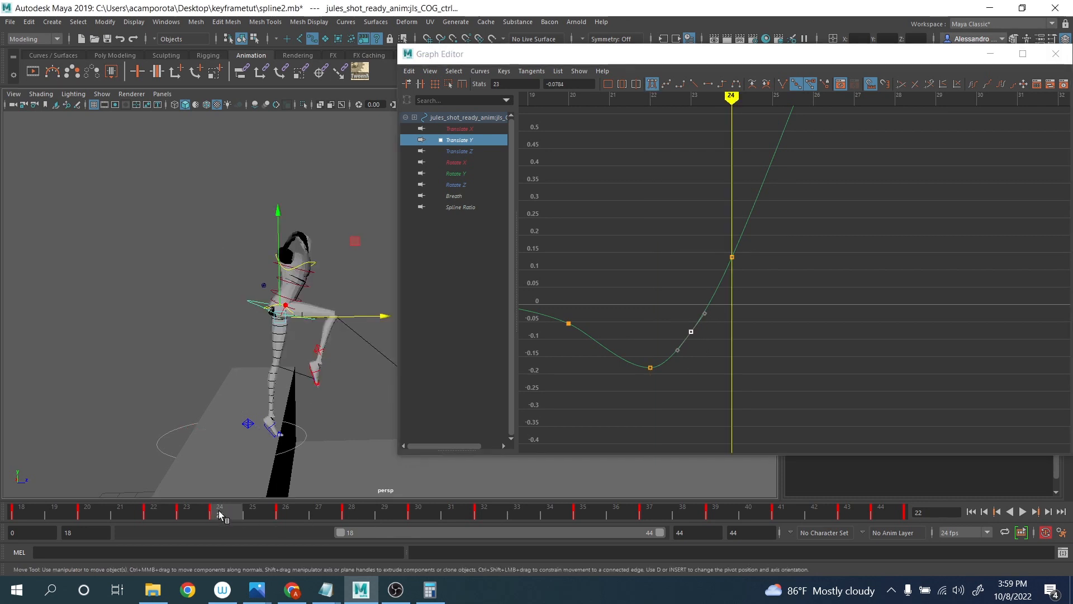
pyautogui.click(273, 309)
pyautogui.press('w')
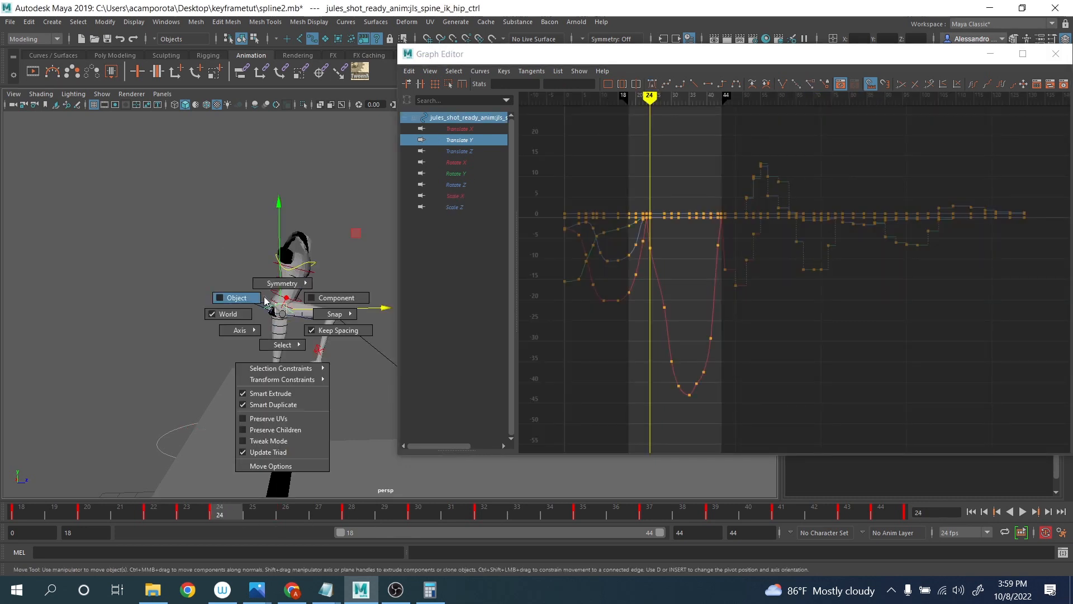
pyautogui.click(265, 300)
pyautogui.moveTo(287, 260); pyautogui.dragTo(270, 266)
pyautogui.press('s')
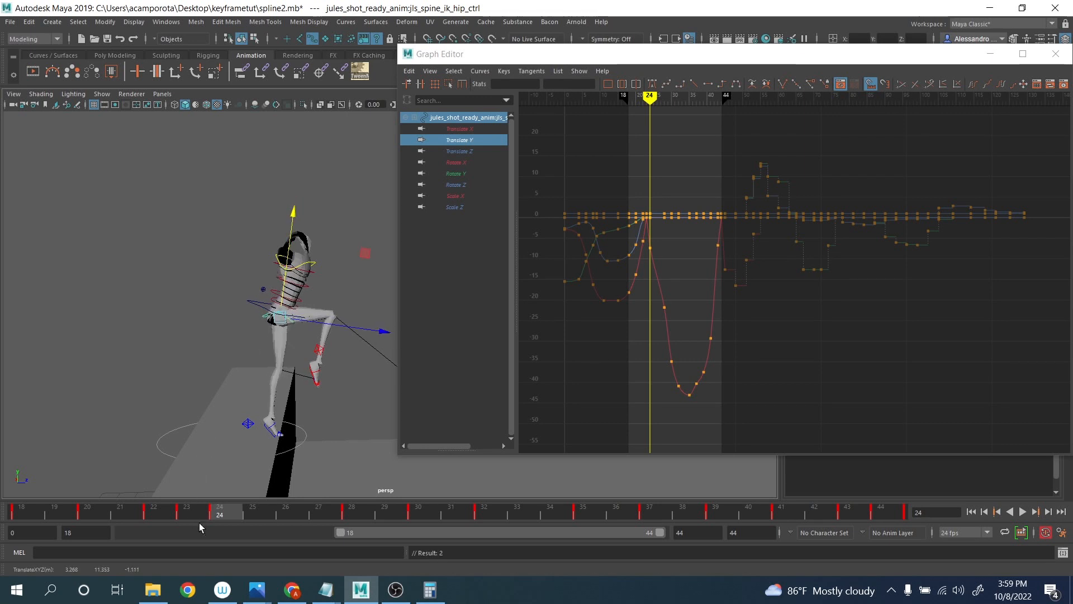
# - Adjust the spine IK hip control along its object-space axis at frame 23
pyautogui.click(200, 514)
pyautogui.moveTo(209, 511); pyautogui.dragTo(179, 498)
pyautogui.moveTo(295, 309); pyautogui.dragTo(287, 311)
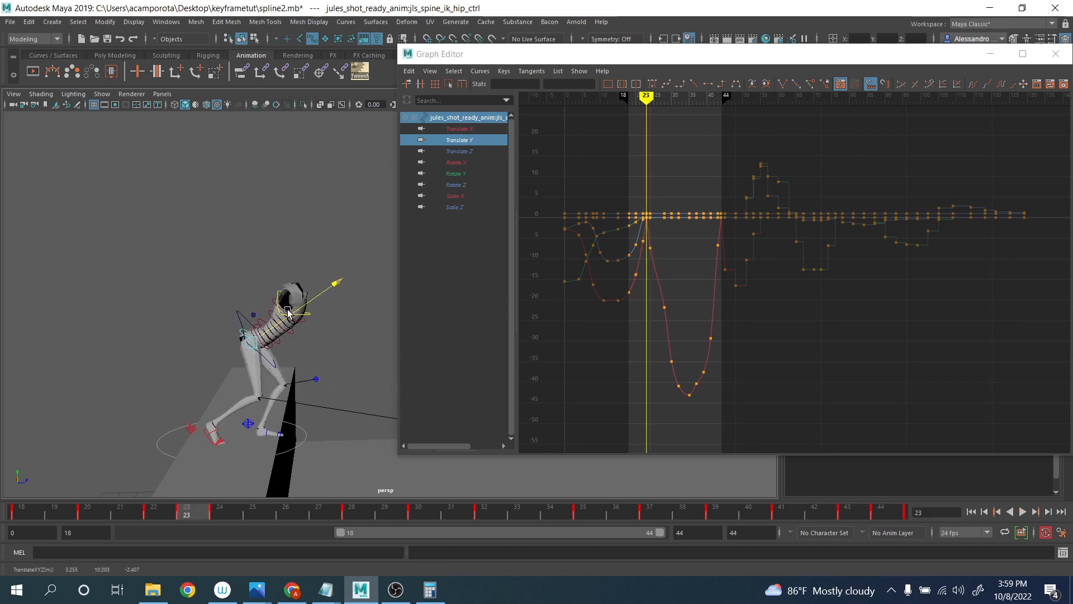
# - Set the Move tool to world axes and nudge the spine IK hip control vertically at frame 28
pyautogui.moveTo(189, 514); pyautogui.dragTo(351, 510)
pyautogui.press('f')
pyautogui.rightClick(291, 267)
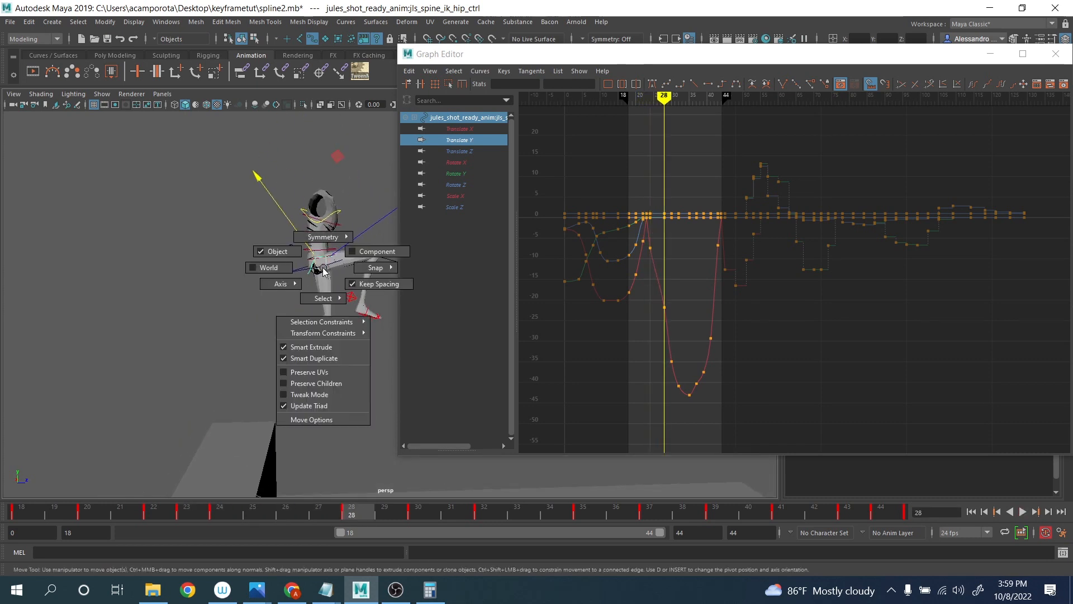
pyautogui.moveTo(318, 239); pyautogui.dragTo(318, 241)
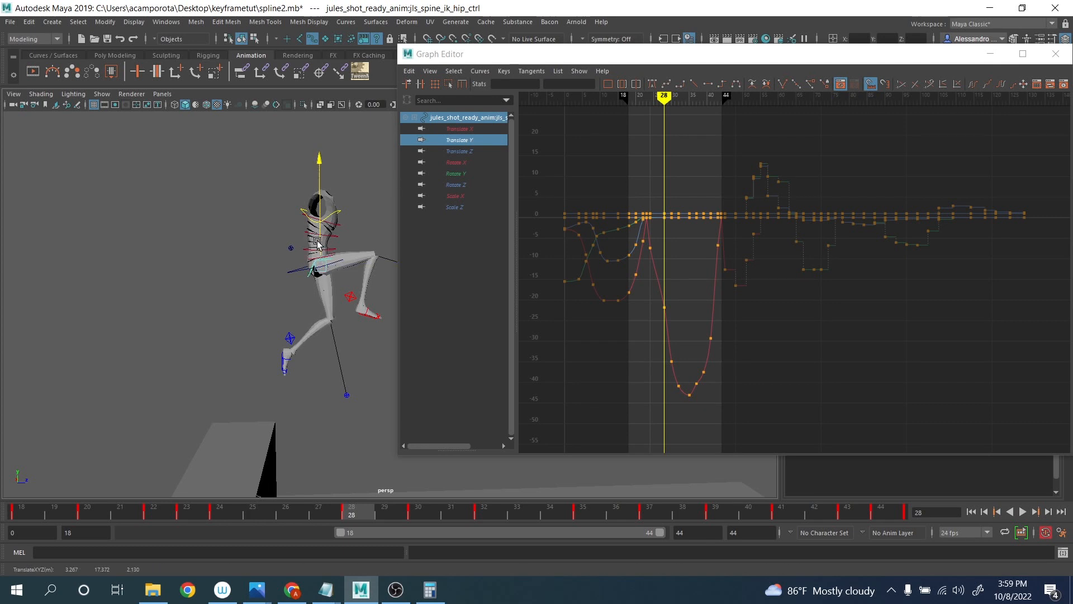
pyautogui.keyDown('alt'); pyautogui.moveTo(317, 241); pyautogui.dragTo(217, 297, button='middle'); pyautogui.keyUp('alt')
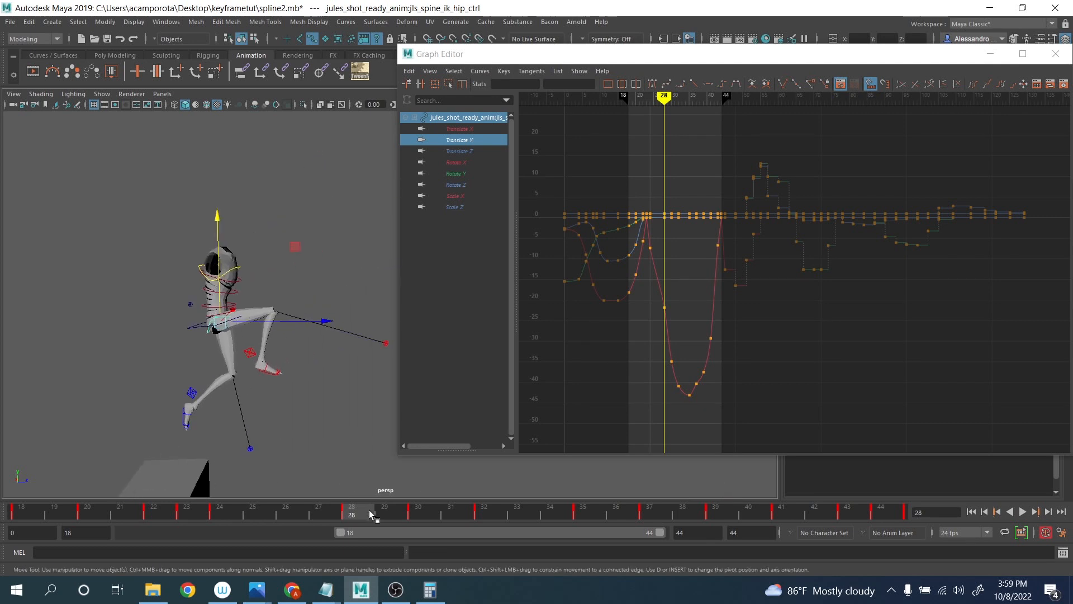
# - Set the Move tool to object axes and shift the spine IK hip control slightly at frame 35
pyautogui.hotkey('alt', 'v')
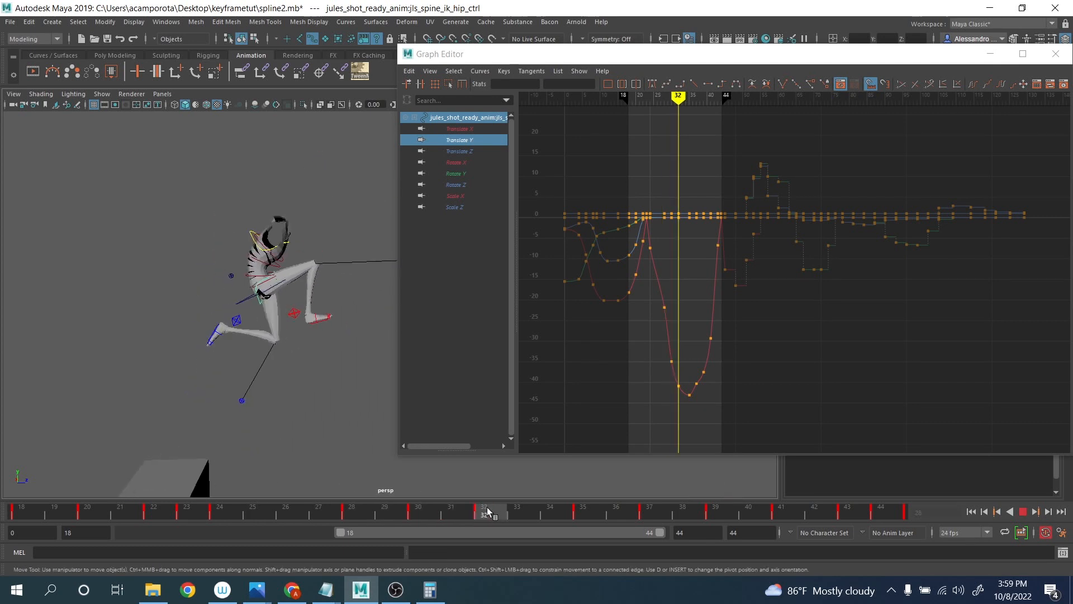
pyautogui.click(574, 509)
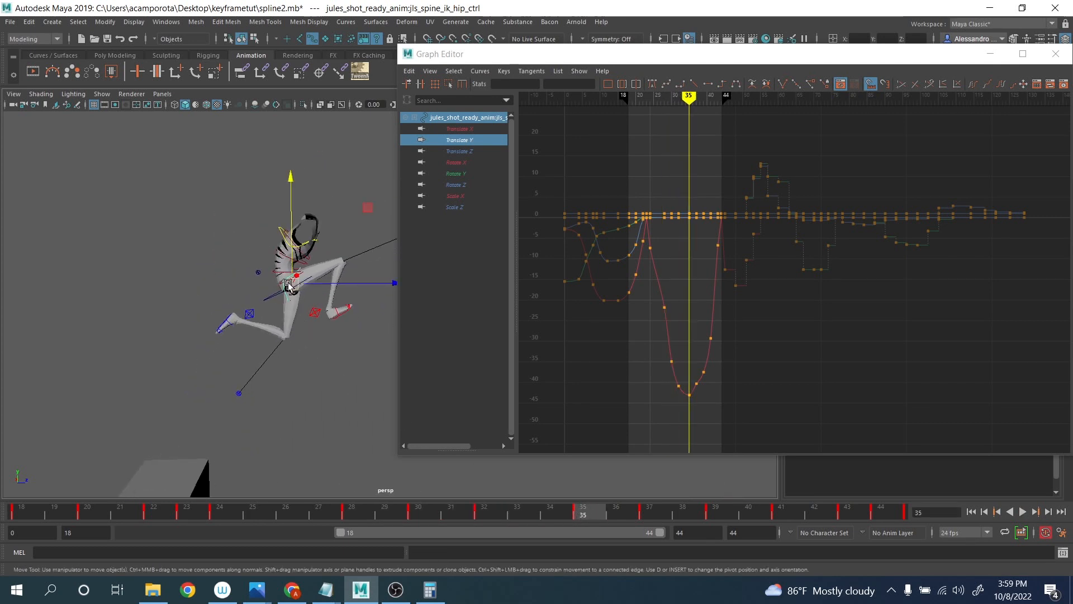
pyautogui.press('w')
pyautogui.moveTo(291, 278); pyautogui.dragTo(262, 272)
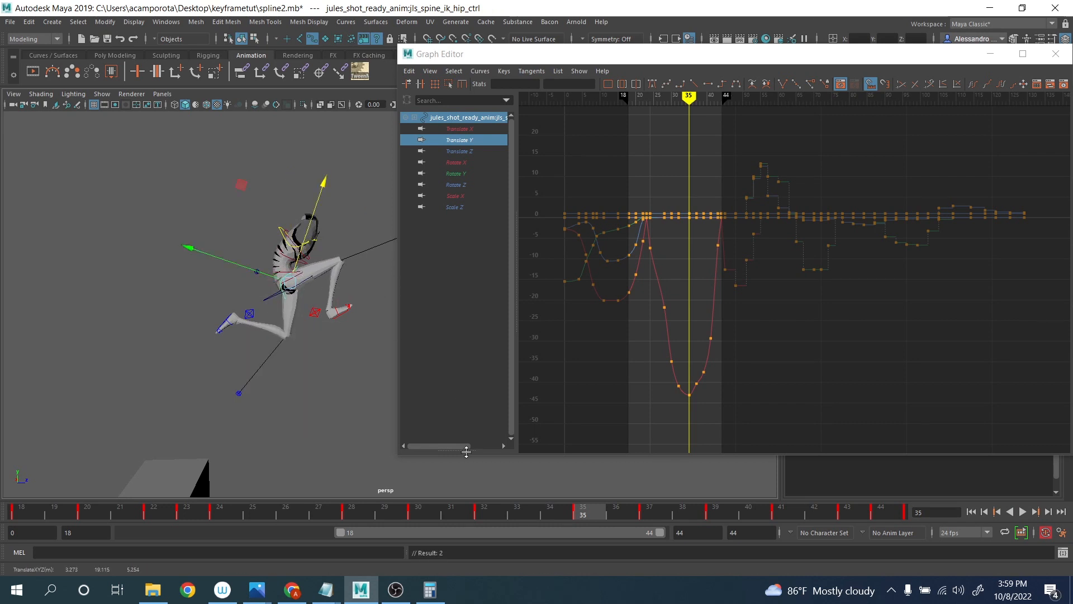
# - Delete the spine IK hip control's keys at frames 32 and 37
pyautogui.keyDown('shift'); pyautogui.click(491, 511); pyautogui.keyUp('shift')
pyautogui.rightClick(491, 512)
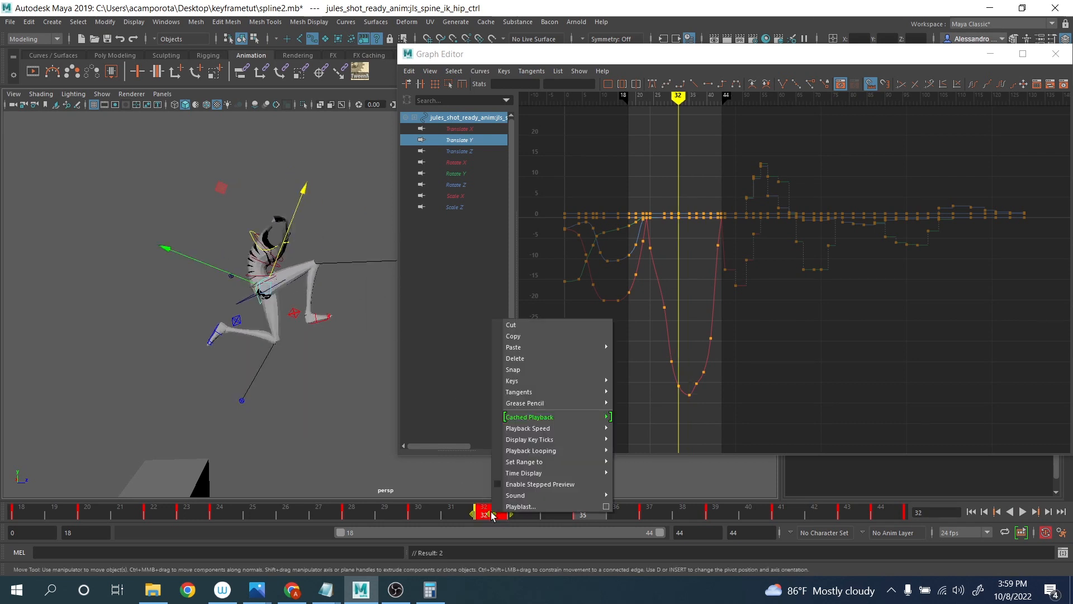
pyautogui.click(537, 358)
pyautogui.moveTo(553, 511); pyautogui.dragTo(652, 510)
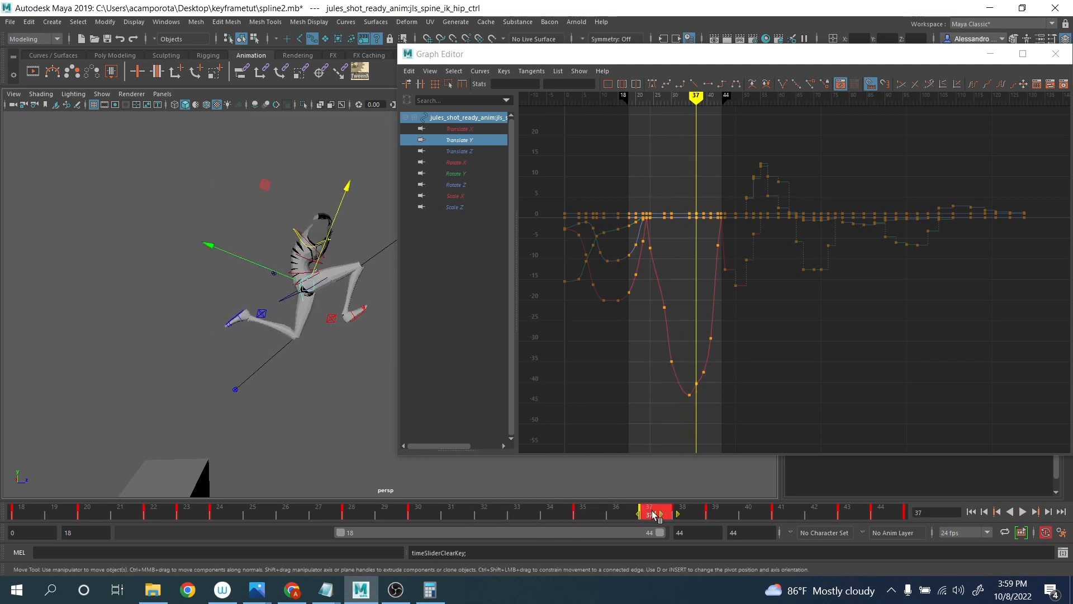
pyautogui.rightClick(652, 511)
pyautogui.click(682, 358)
# - Scrub through frames 39, 41 and 43 to examine the hip and leg poses during the descent
pyautogui.click(717, 511)
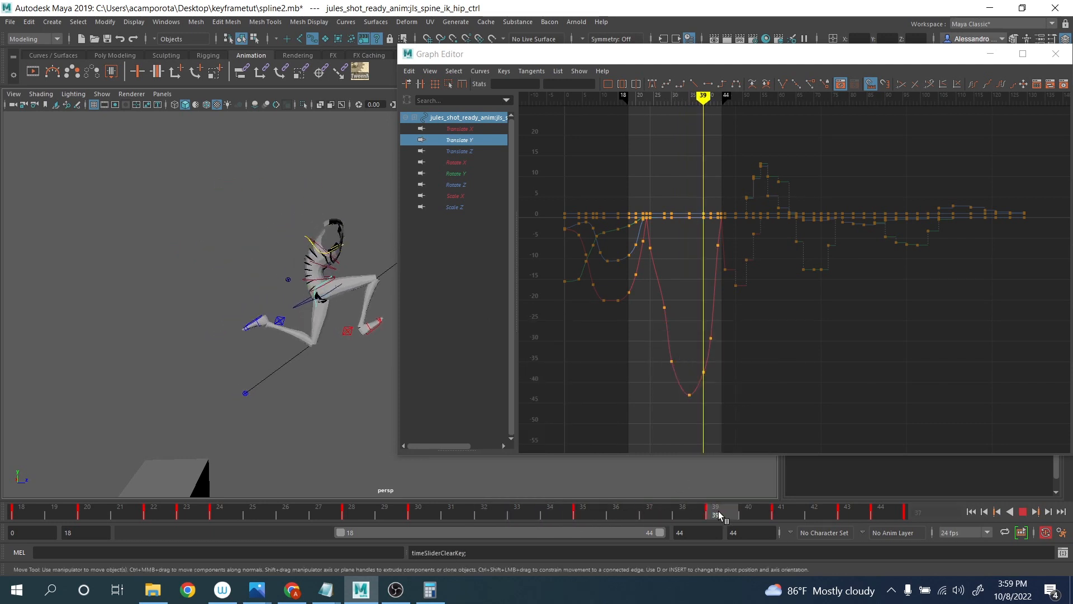
pyautogui.moveTo(719, 512); pyautogui.dragTo(794, 521)
pyautogui.keyDown('alt'); pyautogui.moveTo(234, 390); pyautogui.dragTo(140, 299, button='middle'); pyautogui.keyUp('alt')
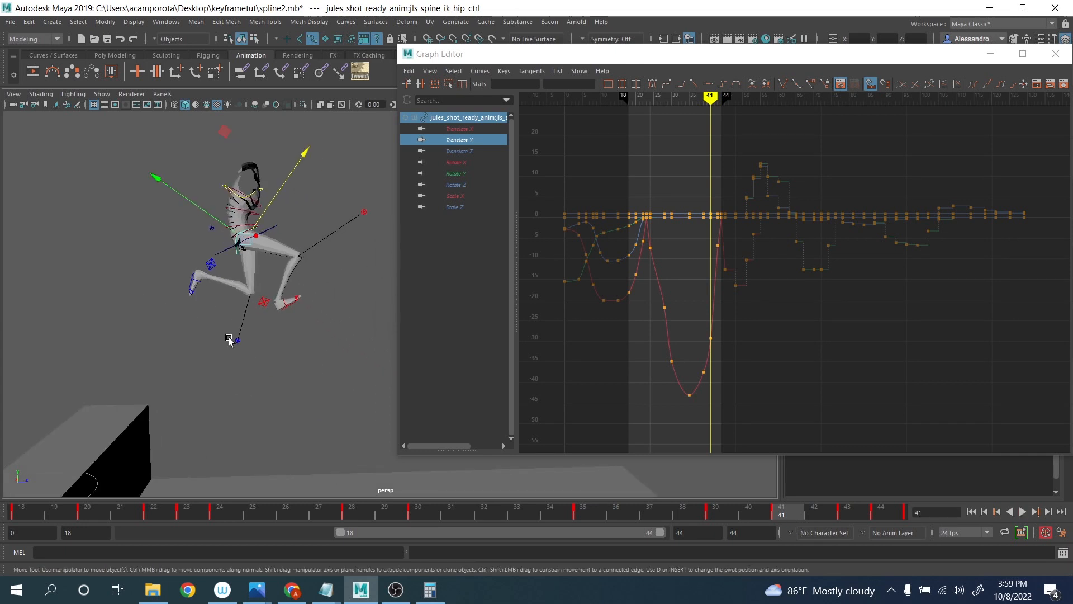
pyautogui.moveTo(811, 513); pyautogui.dragTo(844, 515)
pyautogui.keyDown('alt'); pyautogui.moveTo(250, 358); pyautogui.dragTo(250, 263, button='middle'); pyautogui.keyUp('alt')
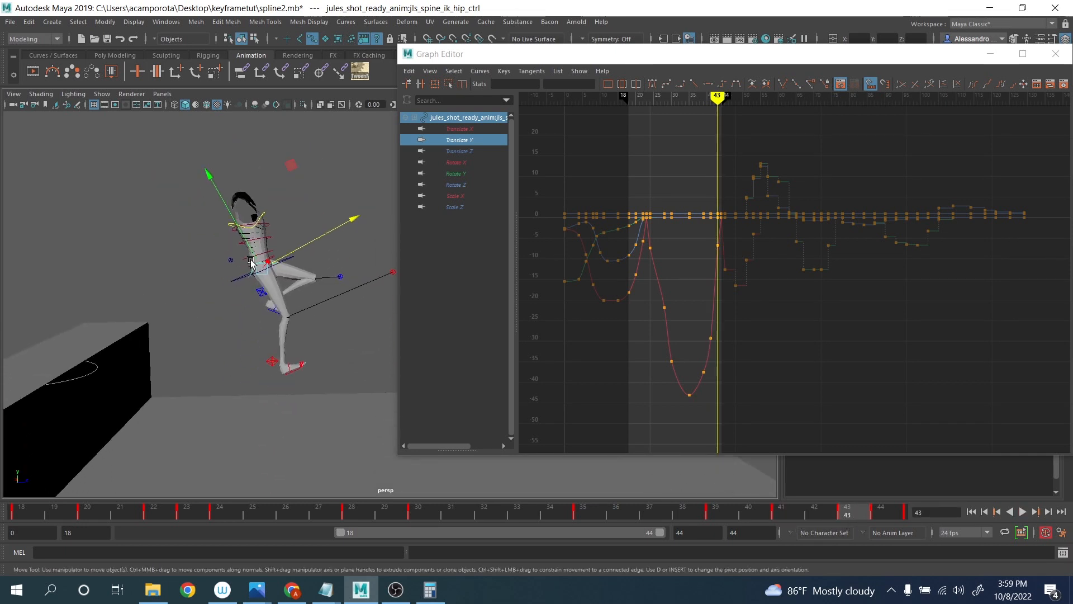
# - Lower the hip control slightly along its Y axis on frame 43 and again on frame 44
pyautogui.moveTo(244, 242); pyautogui.dragTo(246, 246)
pyautogui.click(885, 512)
pyautogui.keyDown('alt'); pyautogui.moveTo(255, 329); pyautogui.dragTo(260, 267, button='middle'); pyautogui.keyUp('alt')
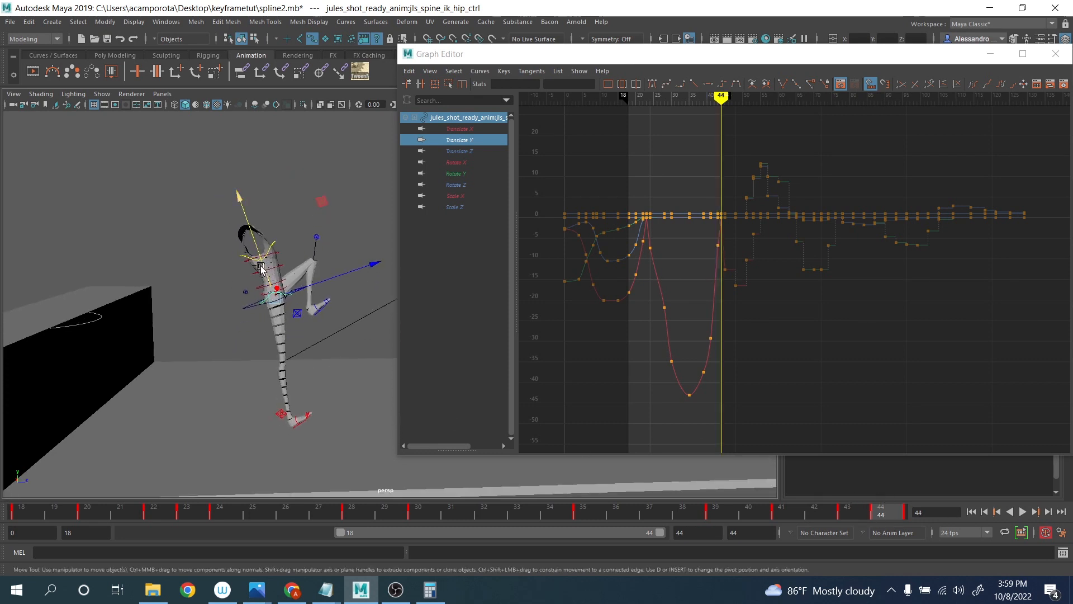
pyautogui.moveTo(260, 267)
pyautogui.mouseDown()
pyautogui.moveTo(265, 295)
pyautogui.moveTo(261, 282)
pyautogui.mouseUp()
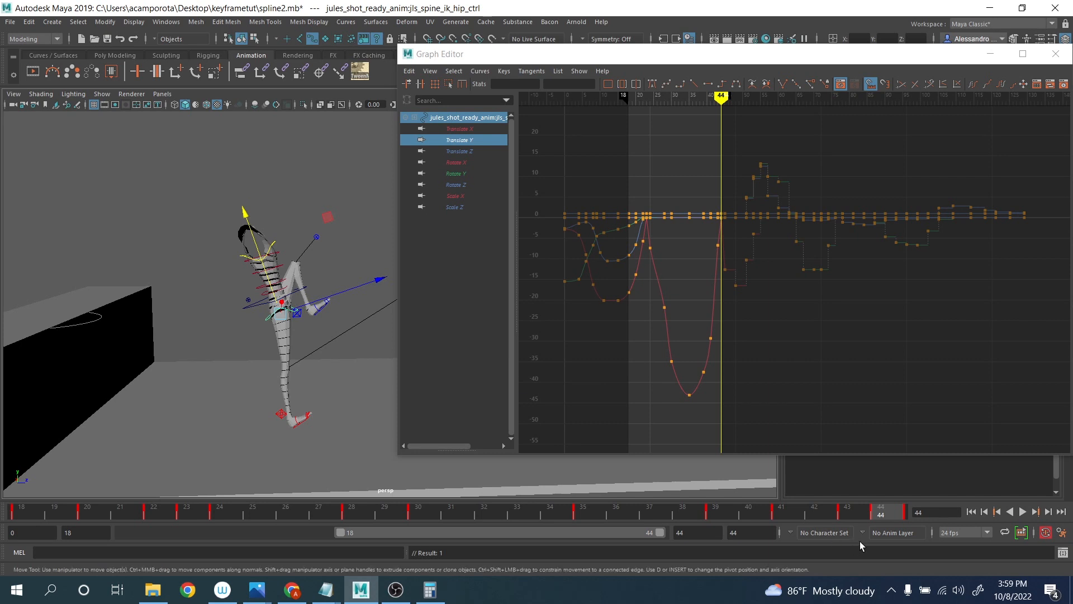
# - Play back the jump animation to check the adjusted hip motion
pyautogui.hotkey('alt', 'v')
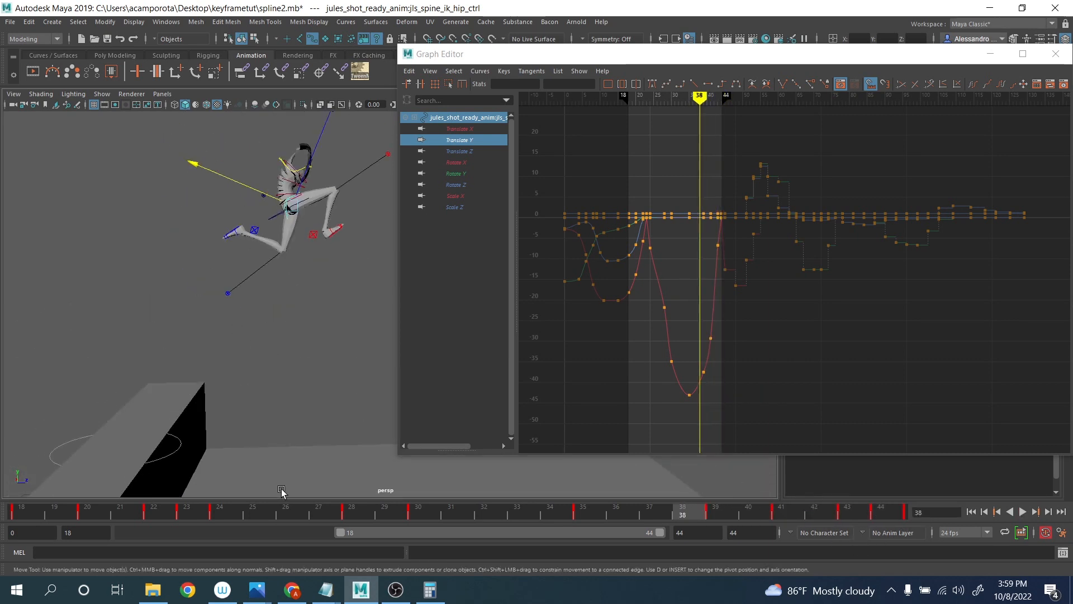
pyautogui.hotkey('alt', 'v')
pyautogui.hotkey('alt', 'v')
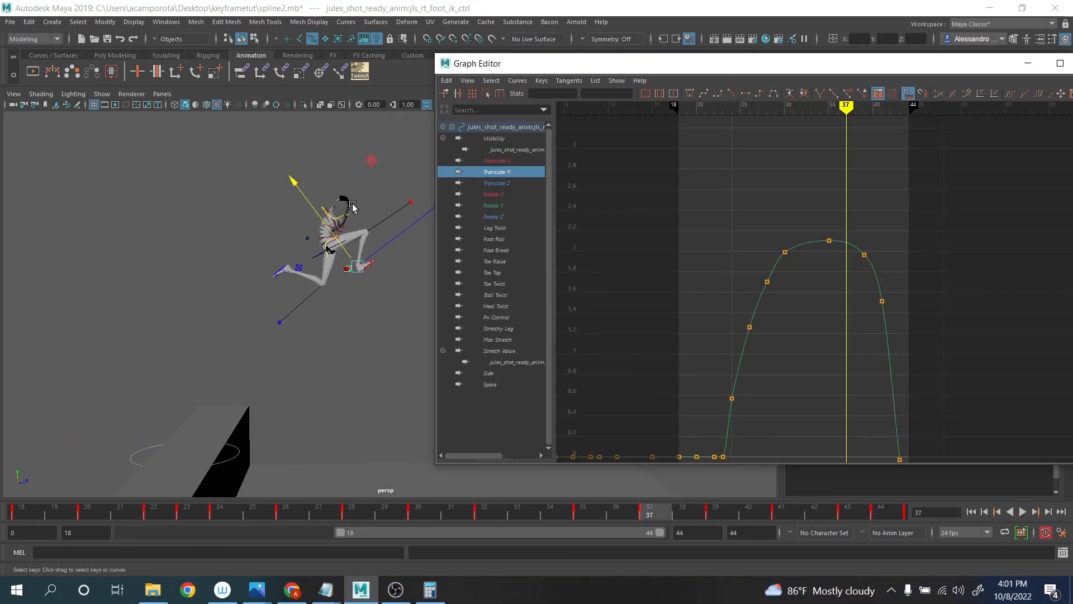
# - Raise the right foot control's Translate Y key at frame 26 slightly, to about 1.26
pyautogui.keyDown('alt'); pyautogui.moveTo(353, 207); pyautogui.dragTo(392, 218, button='right'); pyautogui.keyUp('alt')
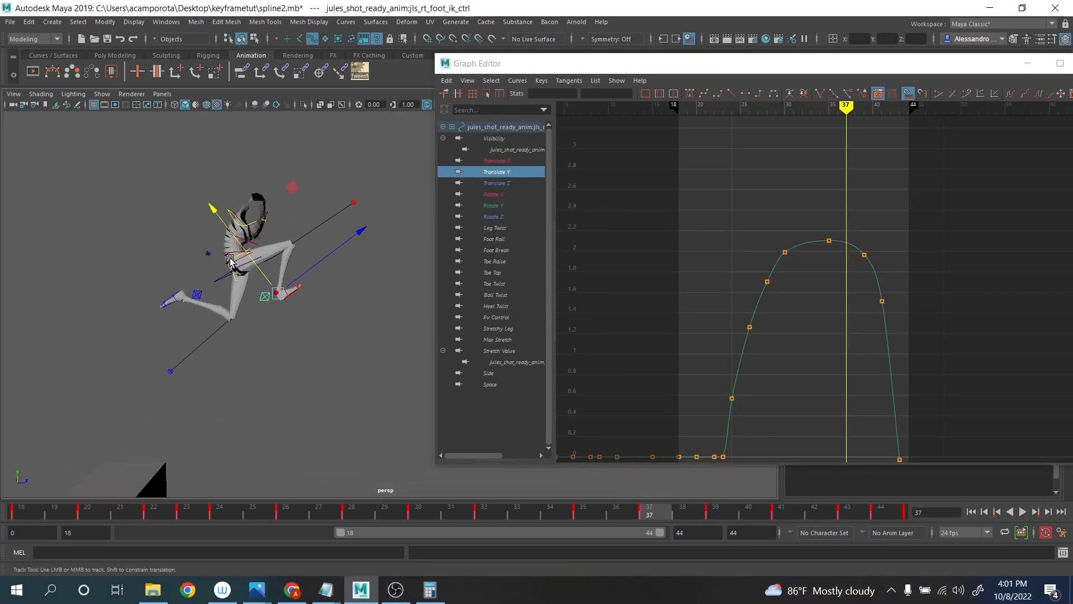
pyautogui.moveTo(746, 266)
pyautogui.mouseDown()
pyautogui.moveTo(774, 288)
pyautogui.moveTo(738, 284)
pyautogui.mouseUp()
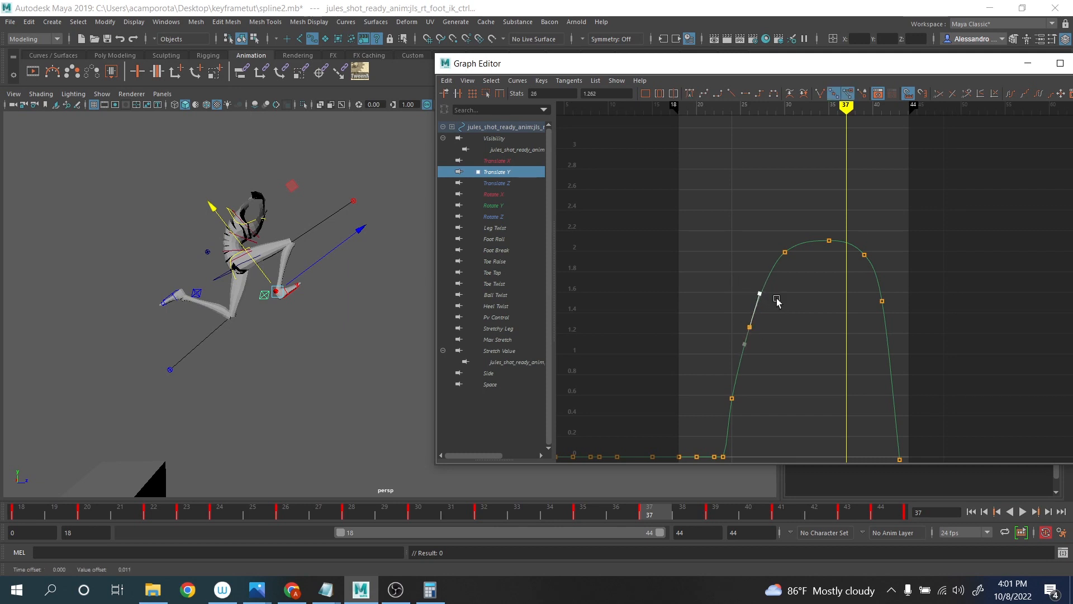
# - Show the right foot control's Translate Z curve and create an editable motion trail for the foot
pyautogui.click(499, 183)
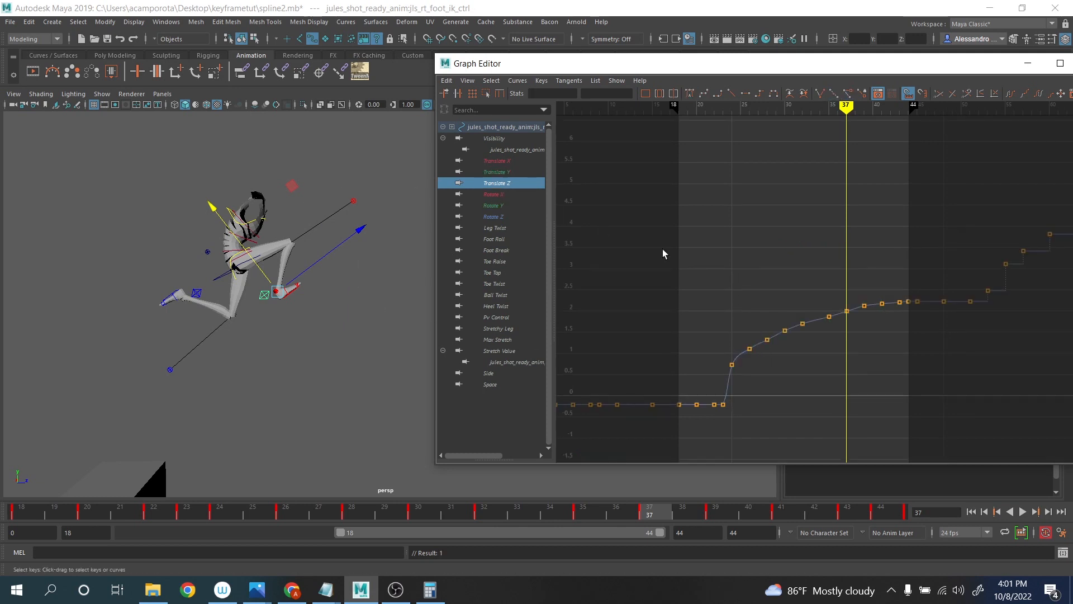
pyautogui.keyDown('alt'); pyautogui.moveTo(728, 280); pyautogui.dragTo(764, 256, button='middle'); pyautogui.keyUp('alt')
pyautogui.scroll(4, 740, 266)
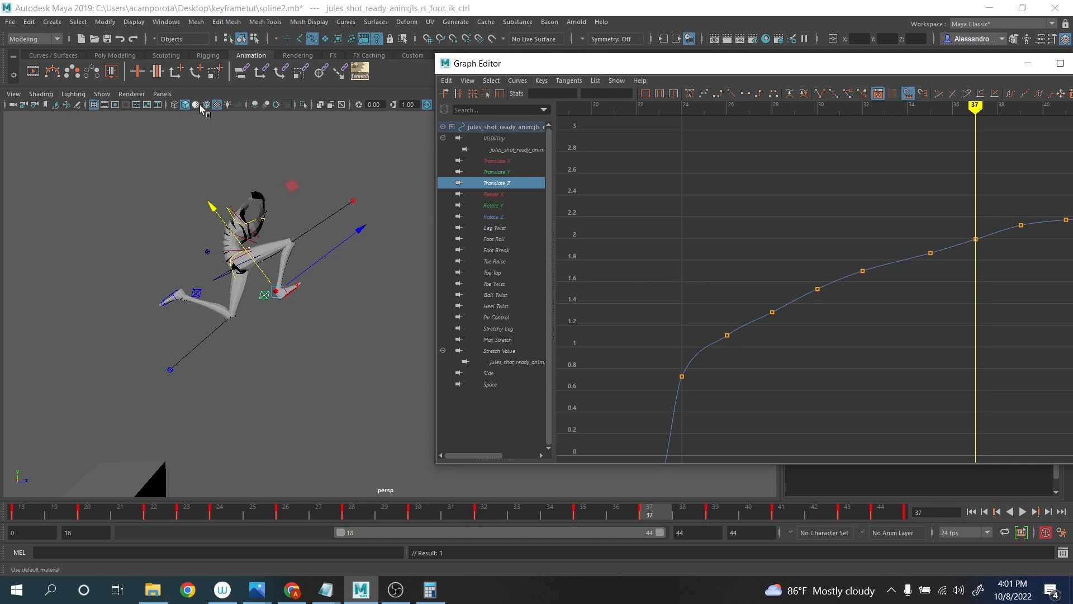
pyautogui.click(52, 71)
pyautogui.keyDown('alt'); pyautogui.moveTo(265, 304); pyautogui.dragTo(278, 225, button='middle'); pyautogui.keyUp('alt')
# - On frame 24, rotate the right foot control so the toes tilt up, and pull the foot back toward the body
pyautogui.moveTo(184, 513)
pyautogui.mouseDown()
pyautogui.moveTo(146, 513)
pyautogui.moveTo(249, 515)
pyautogui.moveTo(224, 514)
pyautogui.mouseUp()
pyautogui.keyDown('alt'); pyautogui.moveTo(207, 458); pyautogui.dragTo(302, 416, button='middle'); pyautogui.keyUp('alt')
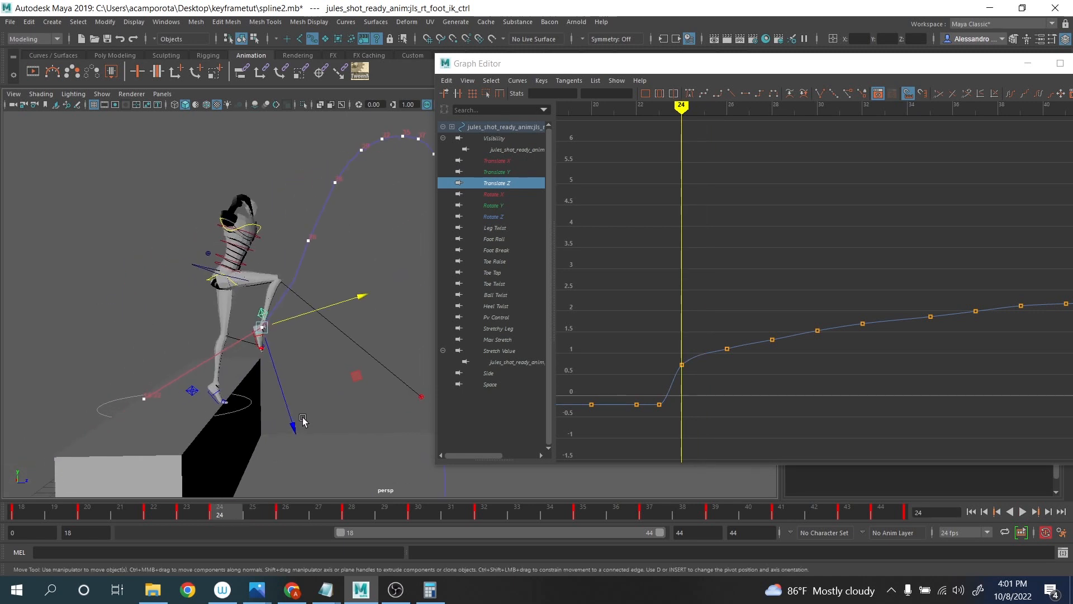
pyautogui.press('e')
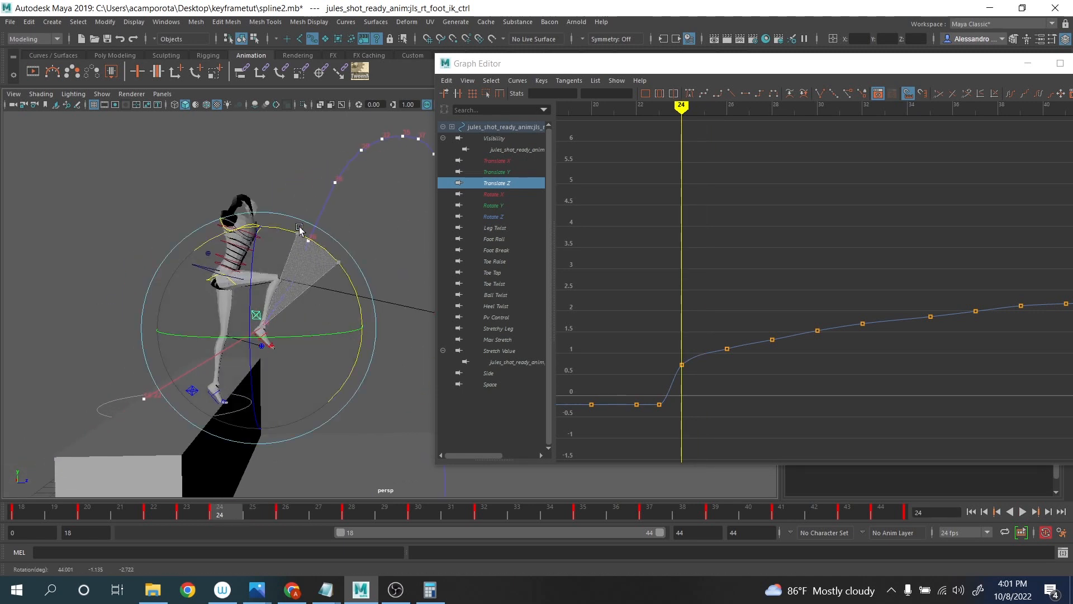
pyautogui.press('w')
pyautogui.moveTo(364, 321); pyautogui.dragTo(349, 327, button='middle')
# - Pull the right foot control slightly back on frames 26 and 28 to smooth its motion trail
pyautogui.moveTo(231, 517); pyautogui.dragTo(285, 511)
pyautogui.keyDown('alt'); pyautogui.moveTo(373, 301); pyautogui.dragTo(353, 456, button='middle'); pyautogui.keyUp('alt')
pyautogui.moveTo(309, 512); pyautogui.dragTo(351, 512)
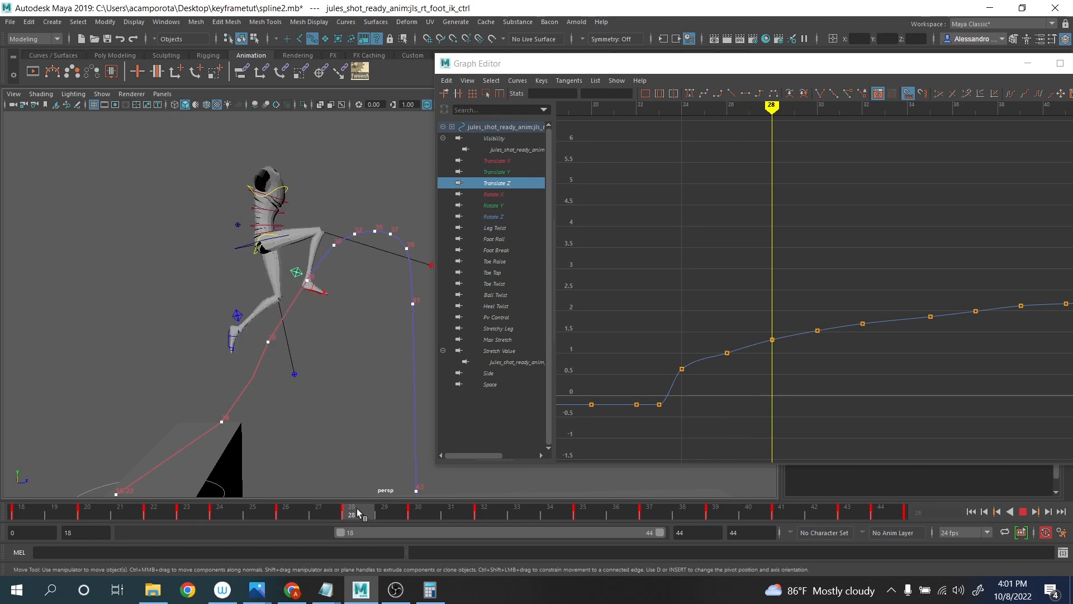
pyautogui.moveTo(393, 230); pyautogui.dragTo(387, 229, button='middle')
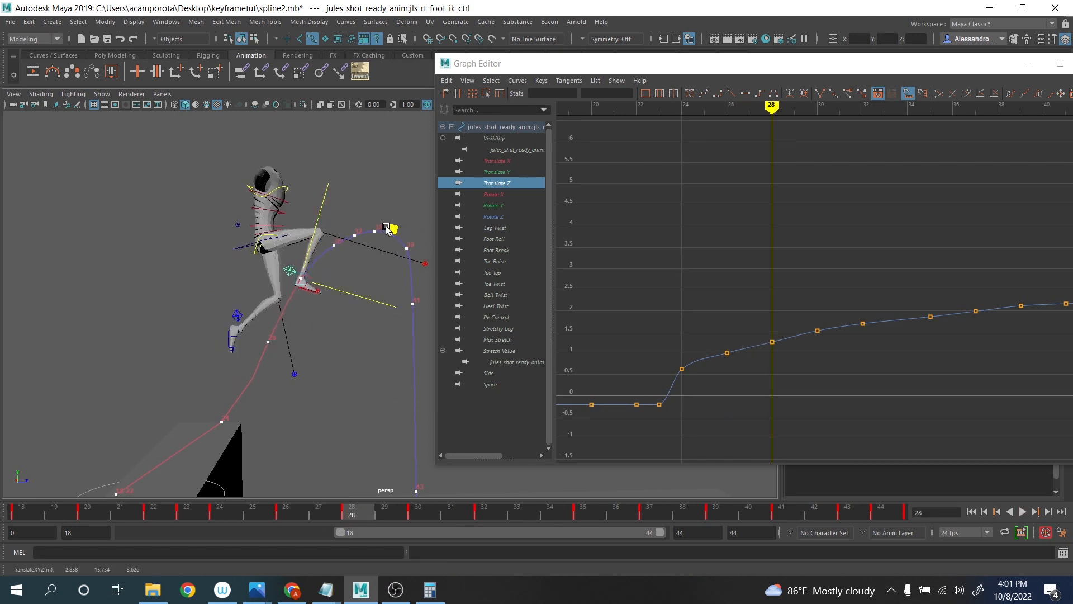
pyautogui.keyDown('alt'); pyautogui.moveTo(388, 229); pyautogui.dragTo(352, 283); pyautogui.keyUp('alt')
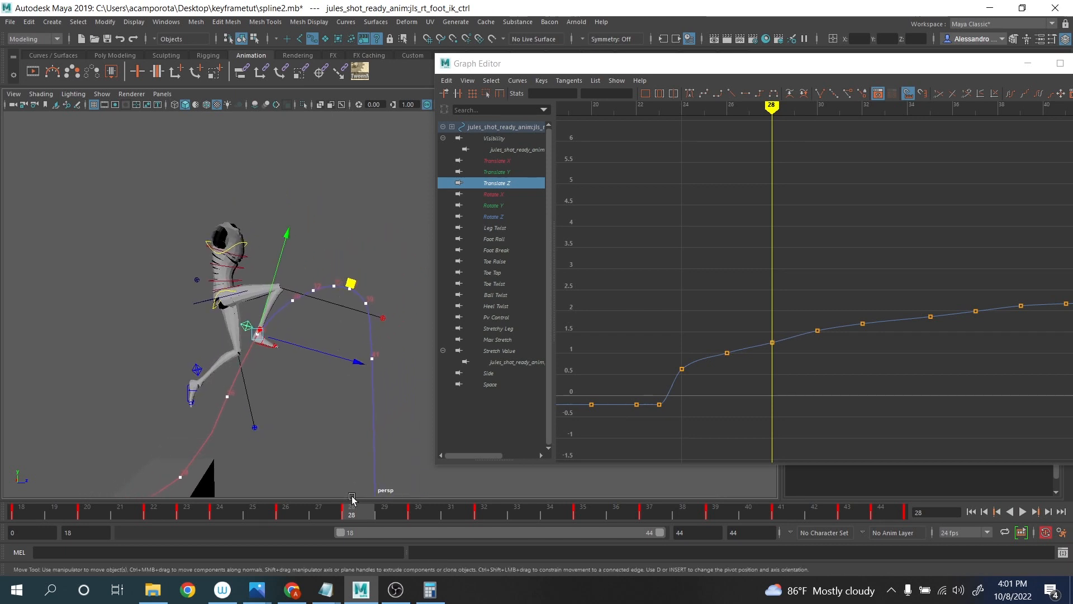
# - Pull the right foot control back along its Z axis on frames 30 and 32 and fine-tune its height on frame 32
pyautogui.moveTo(352, 502); pyautogui.dragTo(417, 515)
pyautogui.click(369, 302)
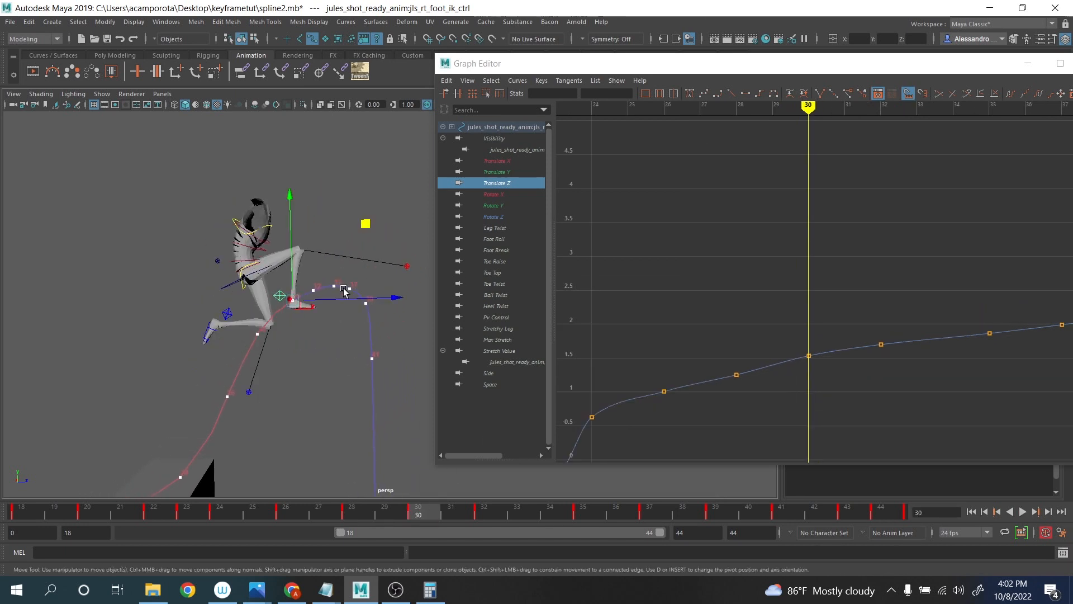
pyautogui.moveTo(369, 301); pyautogui.dragTo(362, 299)
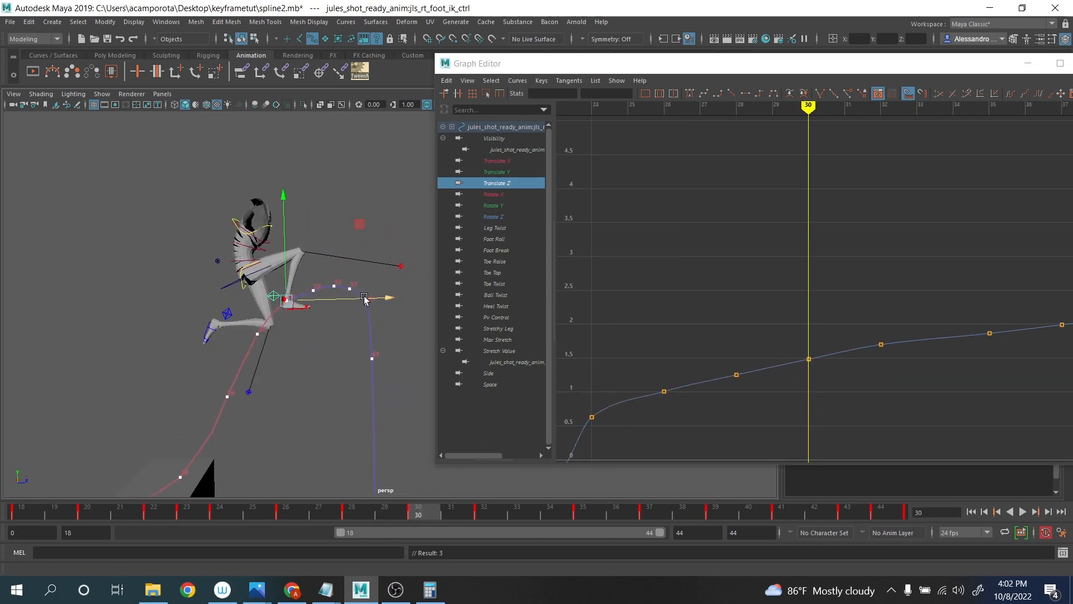
pyautogui.moveTo(452, 512); pyautogui.dragTo(485, 506)
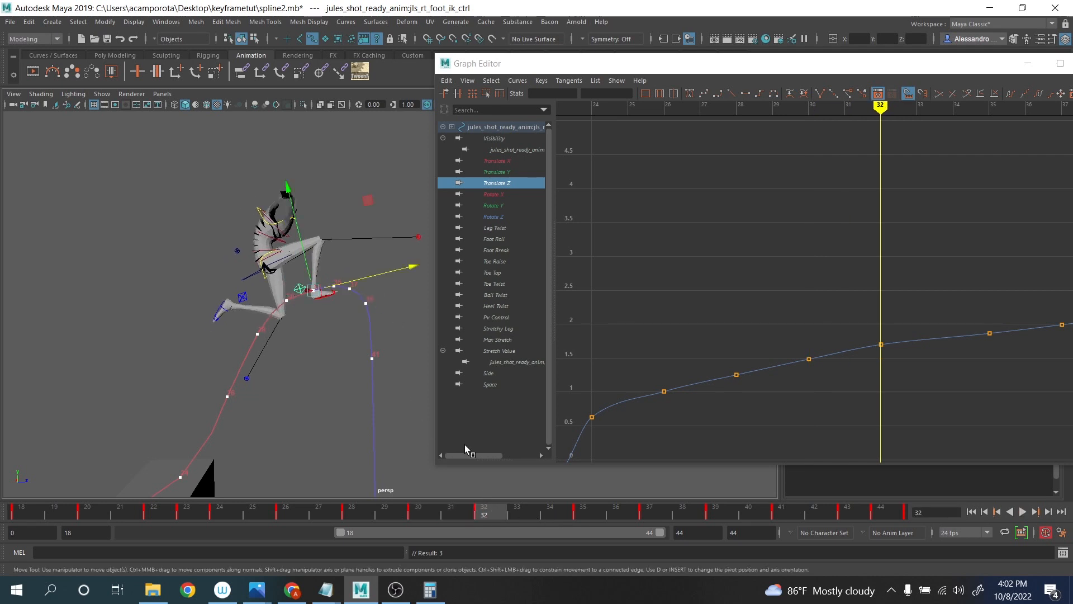
pyautogui.moveTo(396, 269); pyautogui.dragTo(390, 270)
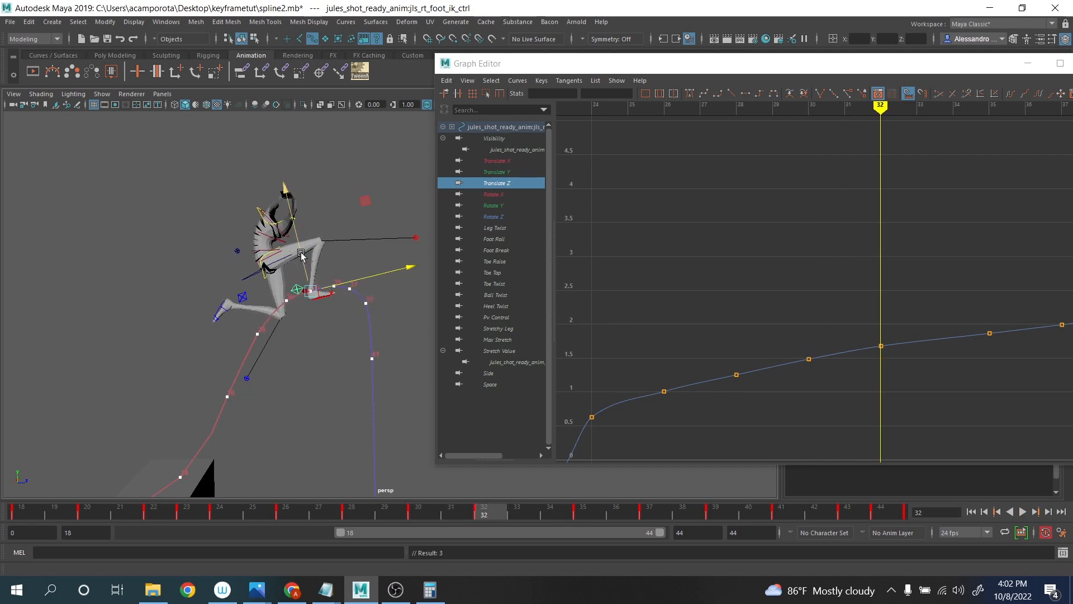
pyautogui.moveTo(302, 256); pyautogui.dragTo(301, 254)
# - Move the right foot control slightly forward on frame 37 and lower it slightly on frame 39 to refine the arc
pyautogui.click(552, 510)
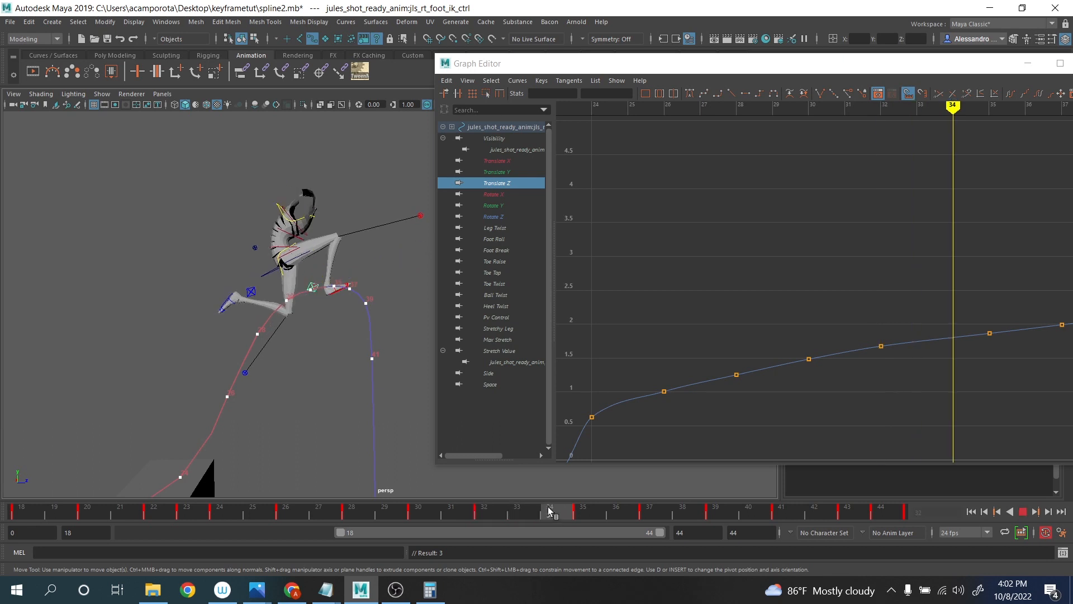
pyautogui.click(579, 513)
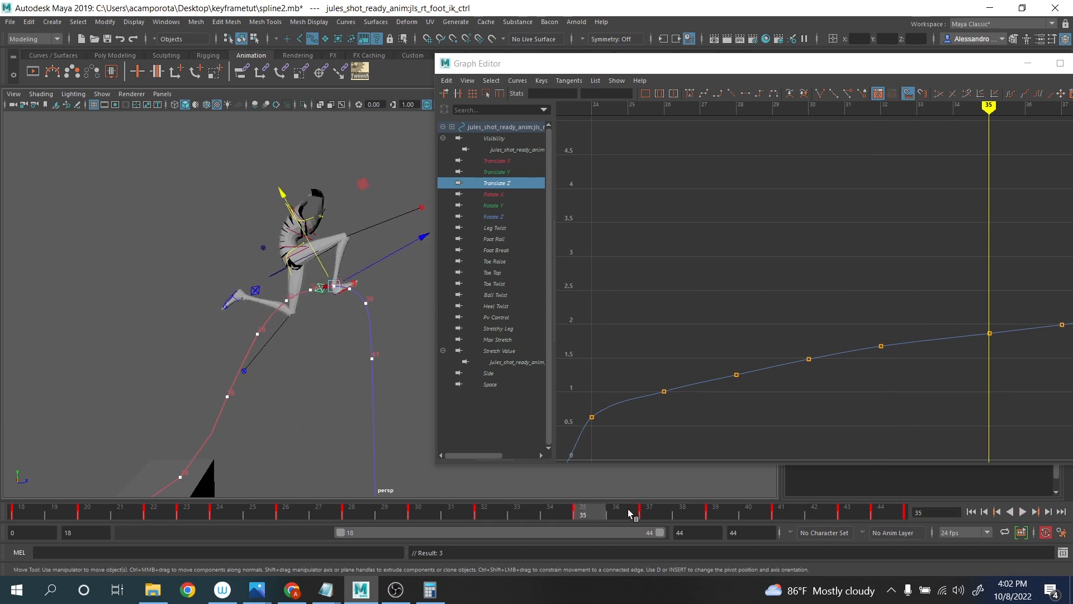
pyautogui.click(647, 514)
pyautogui.keyDown('alt'); pyautogui.moveTo(342, 294); pyautogui.dragTo(307, 288, button='middle'); pyautogui.keyUp('alt')
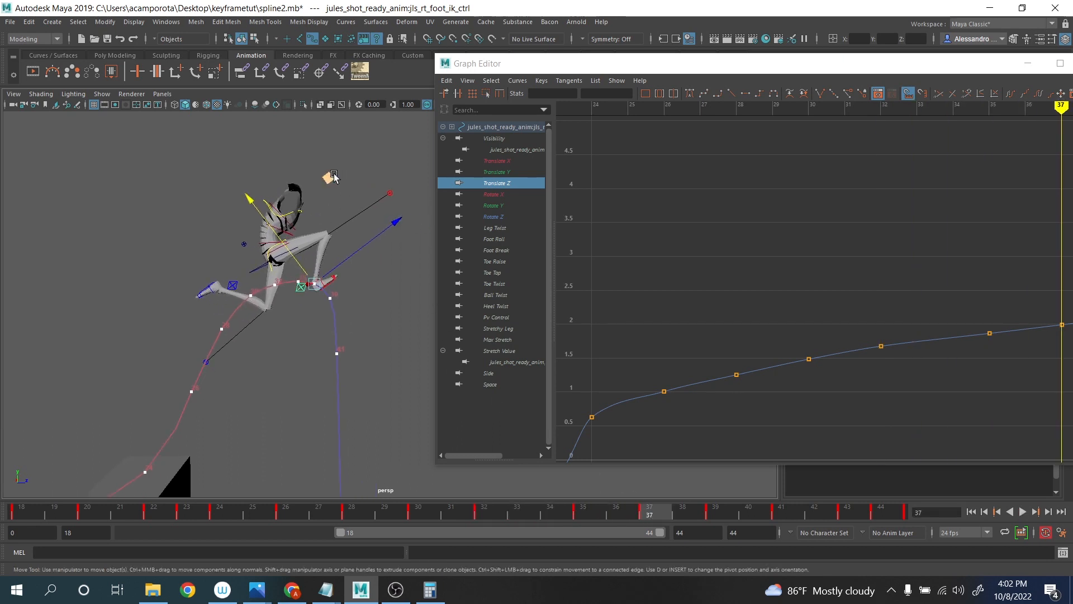
pyautogui.moveTo(329, 176); pyautogui.dragTo(336, 177)
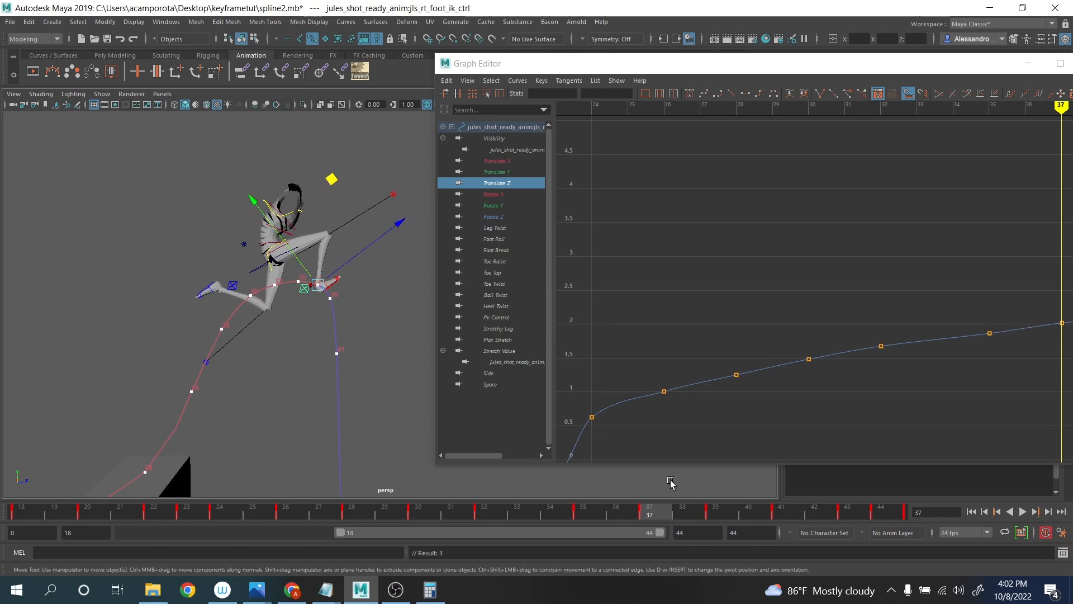
pyautogui.click(696, 517)
pyautogui.moveTo(696, 517); pyautogui.dragTo(707, 514)
pyautogui.moveTo(345, 192); pyautogui.dragTo(346, 200)
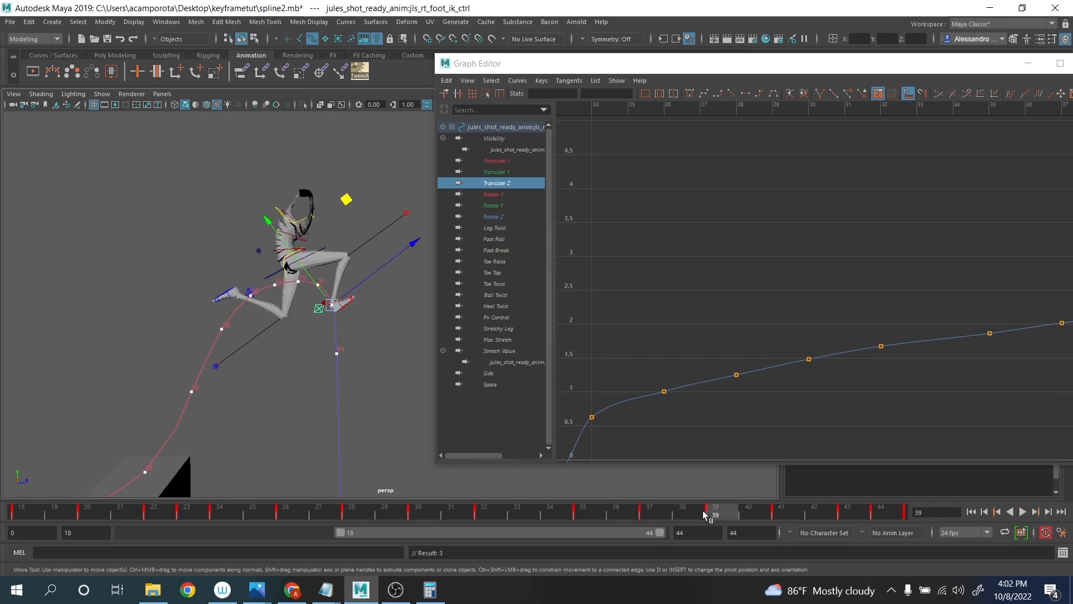
# - Raise the right foot's Translate Z keys at frames 35 and 37, with the frame 37 key at about 2.05
pyautogui.moveTo(711, 511)
pyautogui.mouseDown()
pyautogui.moveTo(620, 511)
pyautogui.moveTo(730, 520)
pyautogui.mouseUp()
pyautogui.keyDown('alt'); pyautogui.moveTo(894, 327); pyautogui.dragTo(712, 301, button='middle'); pyautogui.keyUp('alt')
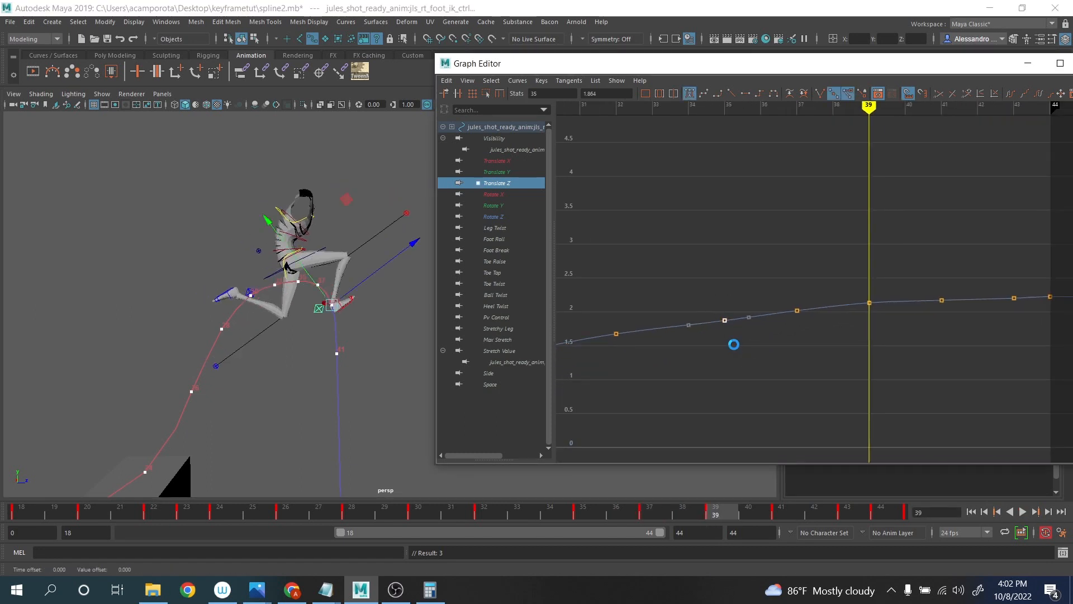
pyautogui.moveTo(819, 342); pyautogui.dragTo(809, 333, button='middle')
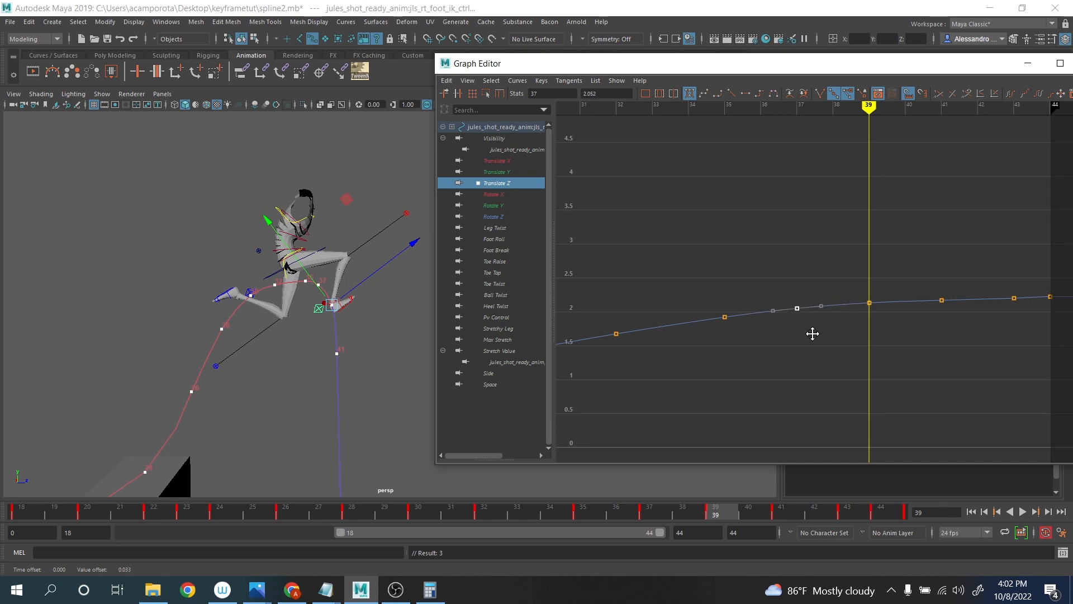
# - Smooth the peak of the right foot's Translate Y curve around frames 35 and 37 and remove its frame 39 key
pyautogui.keyDown('alt'); pyautogui.moveTo(903, 334); pyautogui.dragTo(708, 323, button='middle'); pyautogui.keyUp('alt')
pyautogui.scroll(-2, 706, 323)
pyautogui.scroll(4, 764, 314)
pyautogui.keyDown('alt'); pyautogui.keyDown('shift'); pyautogui.moveTo(757, 296); pyautogui.dragTo(724, 213, button='right'); pyautogui.keyUp('shift'); pyautogui.keyUp('alt')
pyautogui.keyDown('alt'); pyautogui.moveTo(678, 231); pyautogui.dragTo(811, 232, button='middle'); pyautogui.keyUp('alt')
pyautogui.moveTo(920, 296); pyautogui.dragTo(948, 314)
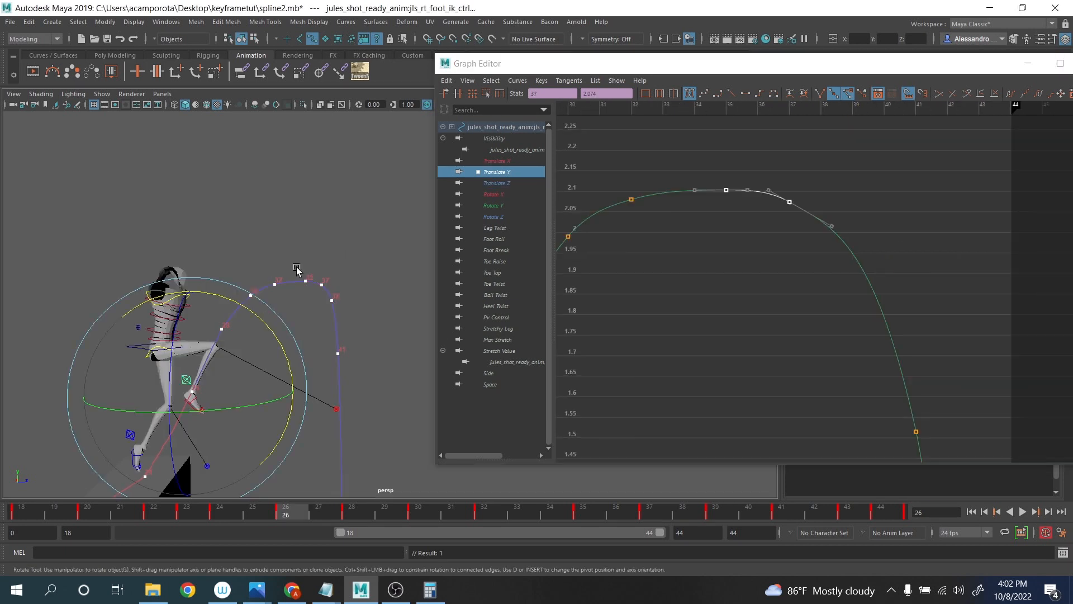
# - Go through the keys from frame 28 to 32, rotating the right foot control for a smooth change of foot angle
pyautogui.press('.')
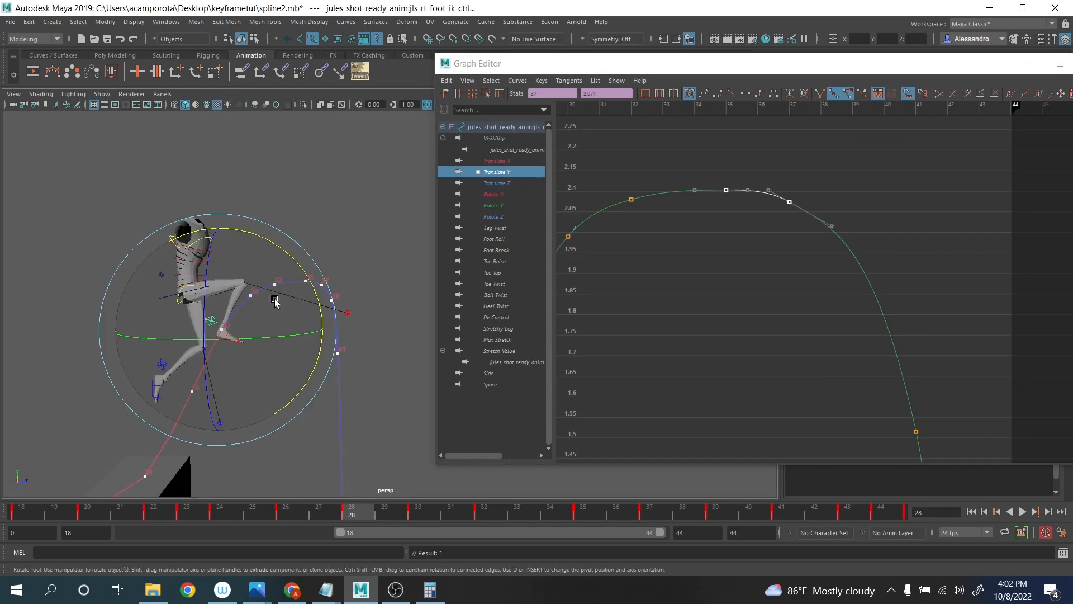
pyautogui.press('.')
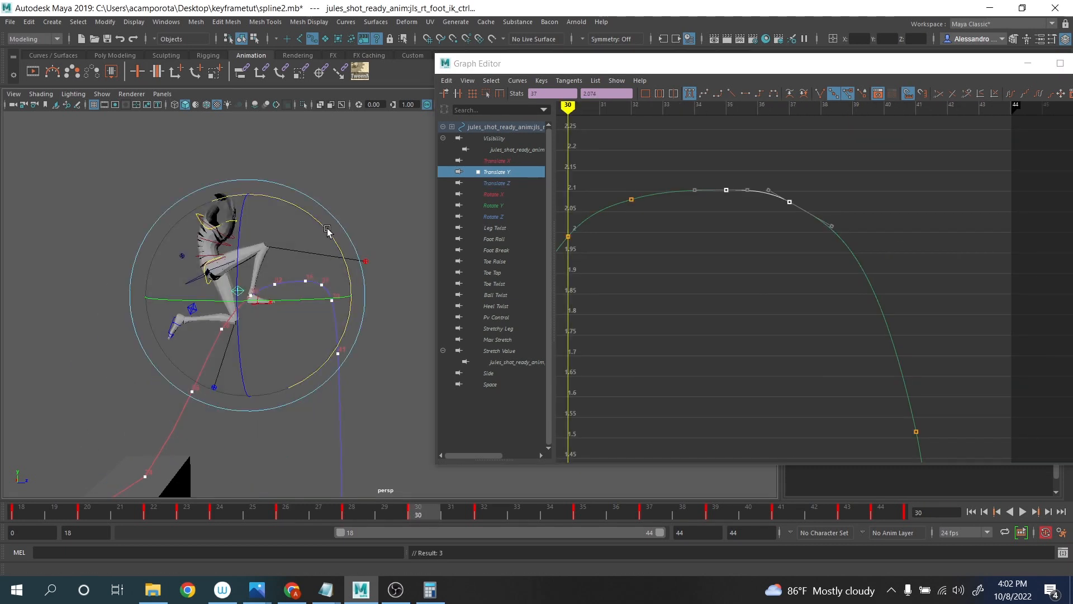
pyautogui.press('.')
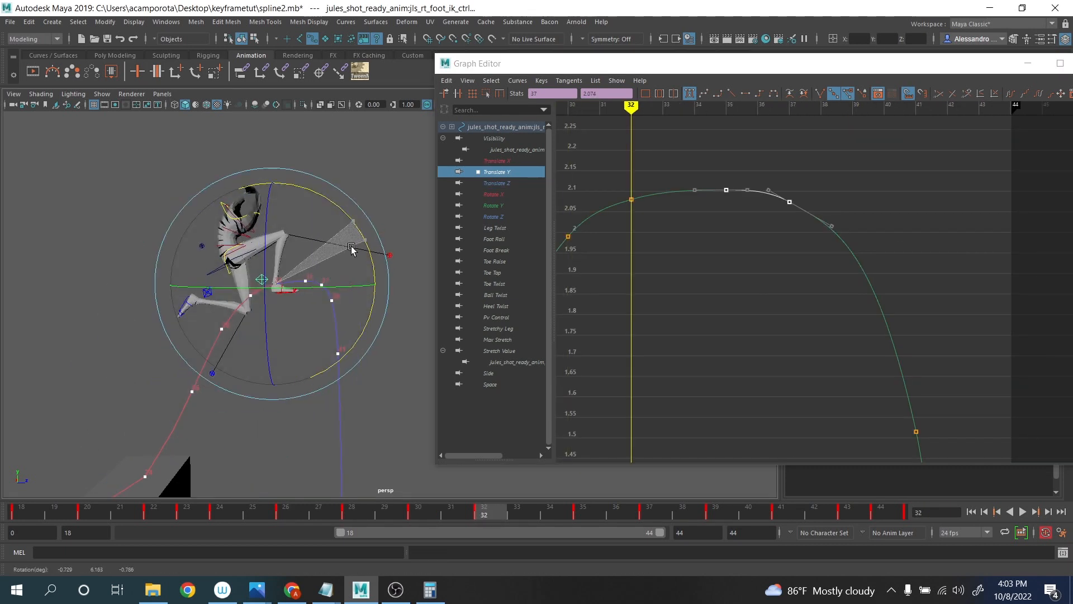
pyautogui.press(',')
pyautogui.press('.')
pyautogui.press('.')
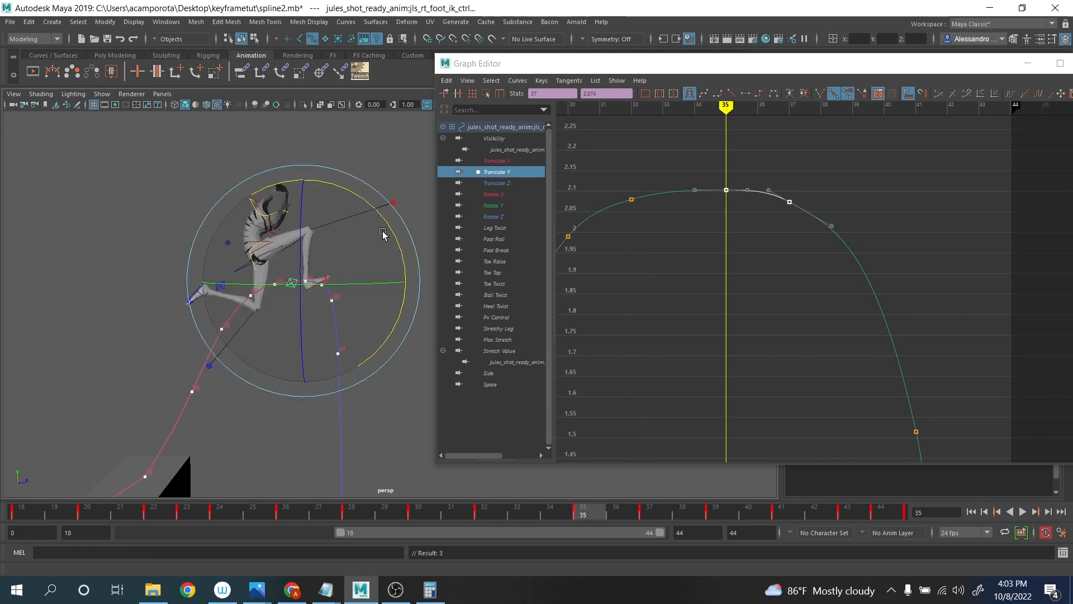
# - Refine the right foot control's rotation on the keys at frames 35, 37 and 39, comparing each with its neighbouring keys
pyautogui.press(',')
pyautogui.press('.')
pyautogui.press('.')
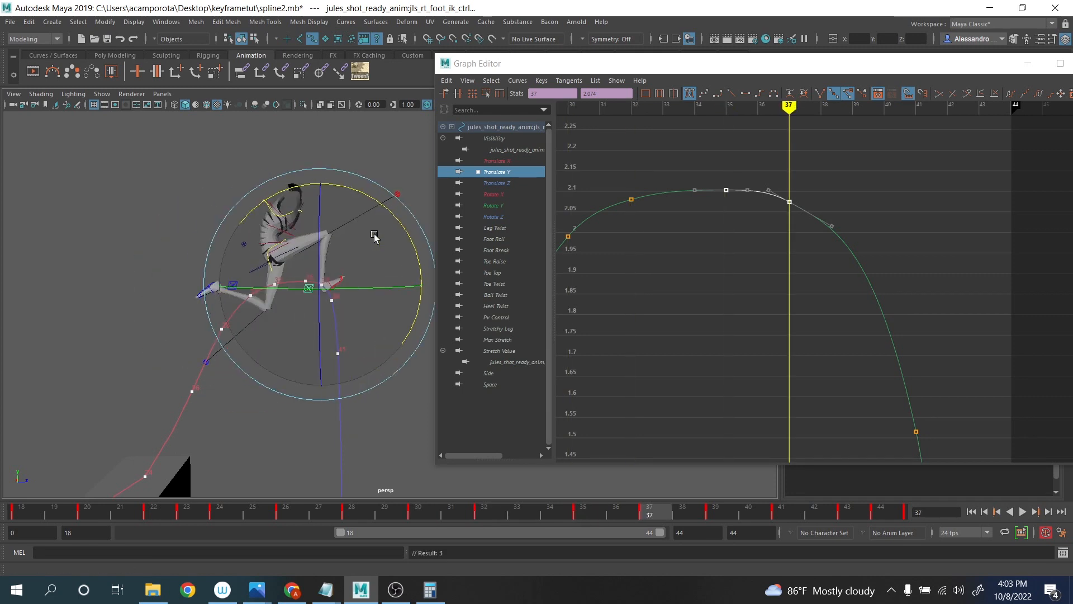
pyautogui.press(',')
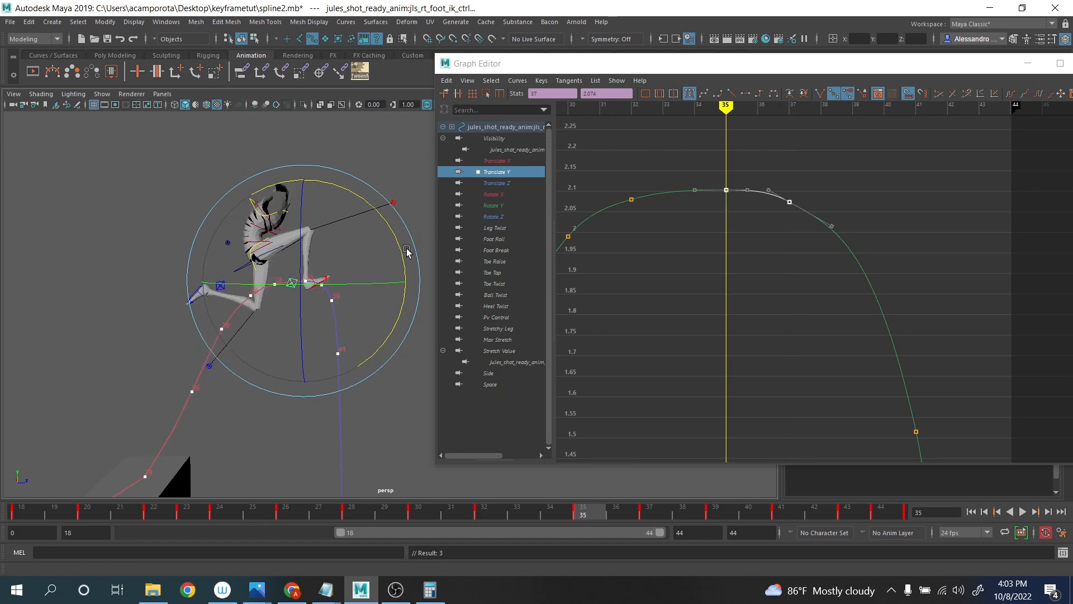
pyautogui.press('.')
pyautogui.press('.')
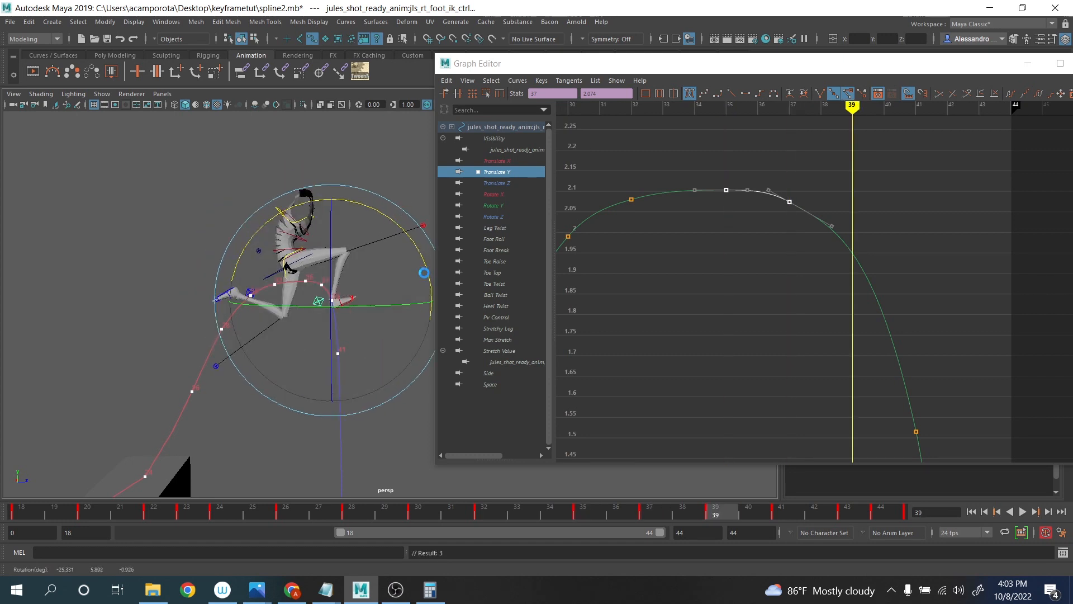
pyautogui.press(',')
pyautogui.press('.')
pyautogui.press('.')
# - Adjust the right foot control's rotation on frame 41 for the descent, checking it against the full motion trail
pyautogui.moveTo(416, 290); pyautogui.dragTo(424, 376)
pyautogui.scroll(-1, 383, 359)
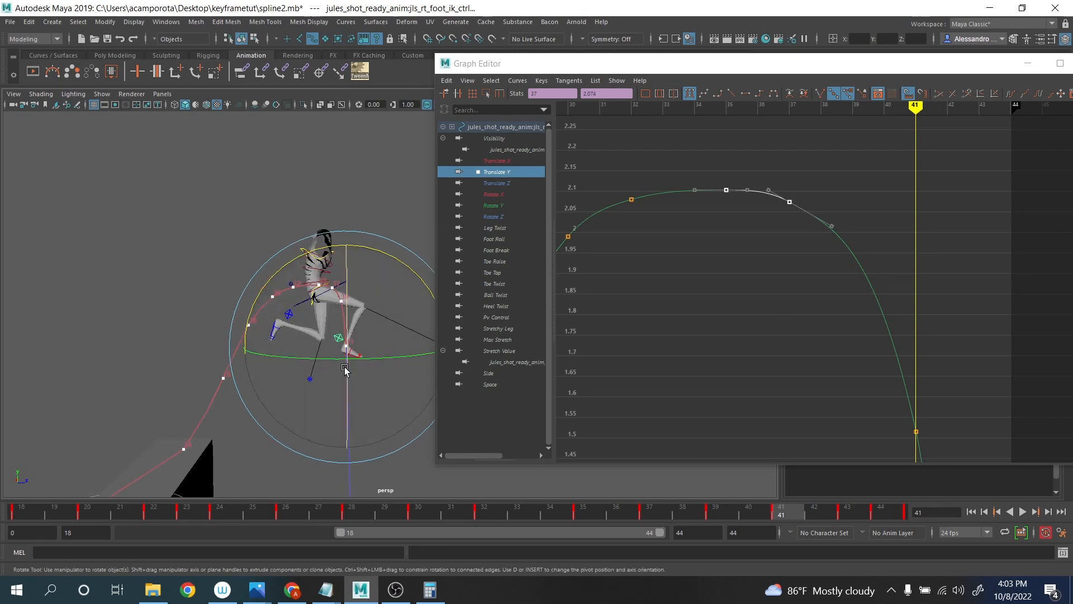
pyautogui.keyDown('alt'); pyautogui.moveTo(344, 371); pyautogui.dragTo(290, 187, button='middle'); pyautogui.keyUp('alt')
pyautogui.scroll(-2, 291, 186)
pyautogui.scroll(-2, 291, 189)
pyautogui.moveTo(804, 515)
pyautogui.mouseDown()
pyautogui.moveTo(860, 515)
pyautogui.moveTo(715, 494)
pyautogui.moveTo(745, 511)
pyautogui.moveTo(782, 506)
pyautogui.mouseUp()
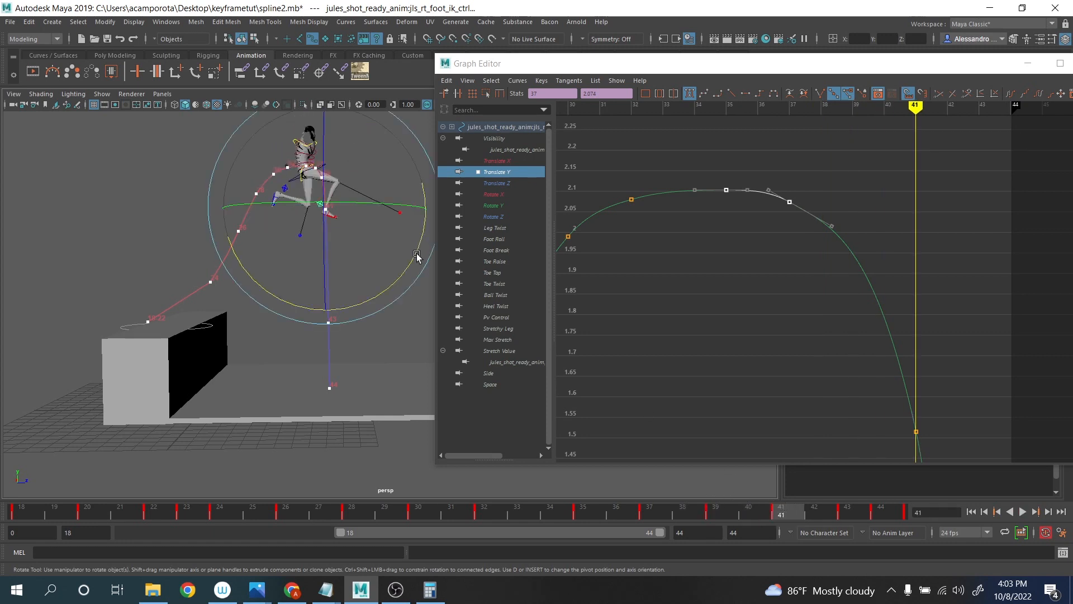
pyautogui.moveTo(418, 259); pyautogui.dragTo(416, 234)
pyautogui.press('w')
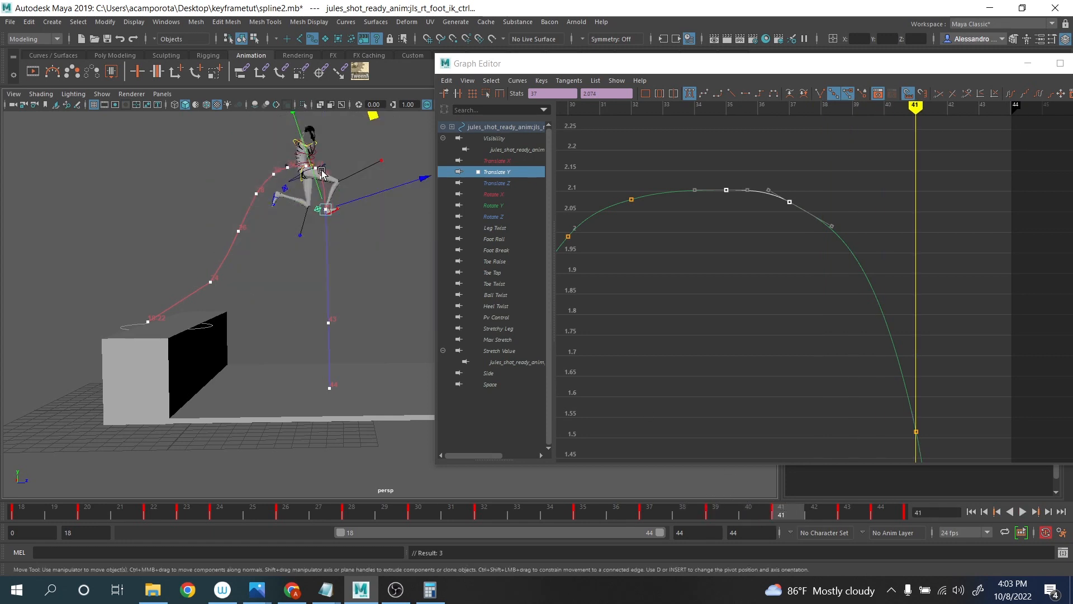
# - Lower the right foot control on frames 41 and 42, key it, and check the landing on frames 43 and 44
pyautogui.moveTo(313, 171)
pyautogui.mouseDown()
pyautogui.moveTo(278, 171)
pyautogui.moveTo(323, 173)
pyautogui.mouseUp()
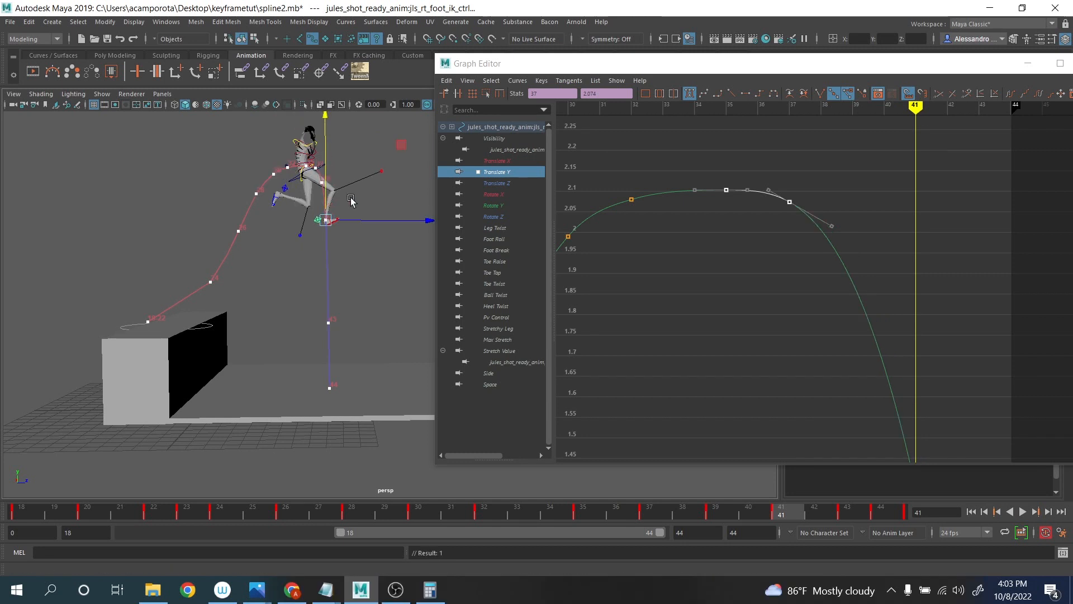
pyautogui.hotkey('alt', '.')
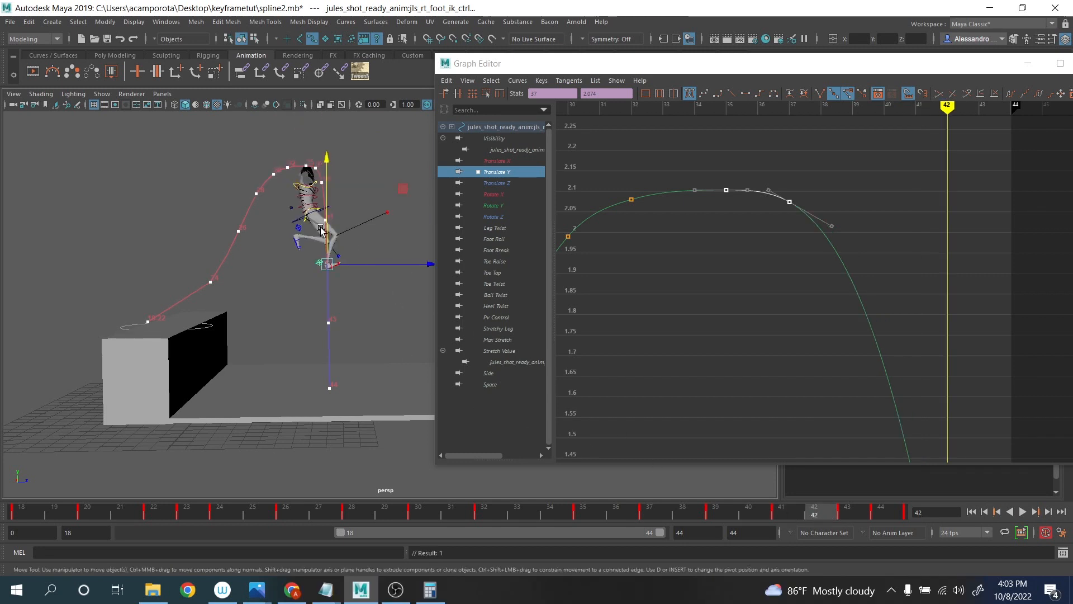
pyautogui.moveTo(321, 229); pyautogui.dragTo(329, 244)
pyautogui.press('s')
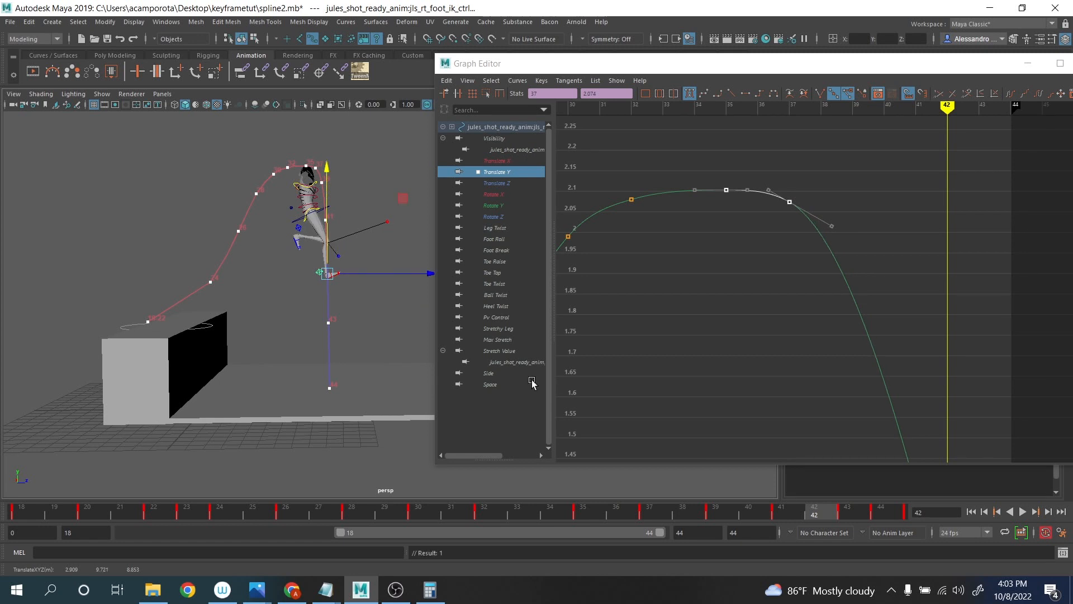
pyautogui.hotkey('alt', '.')
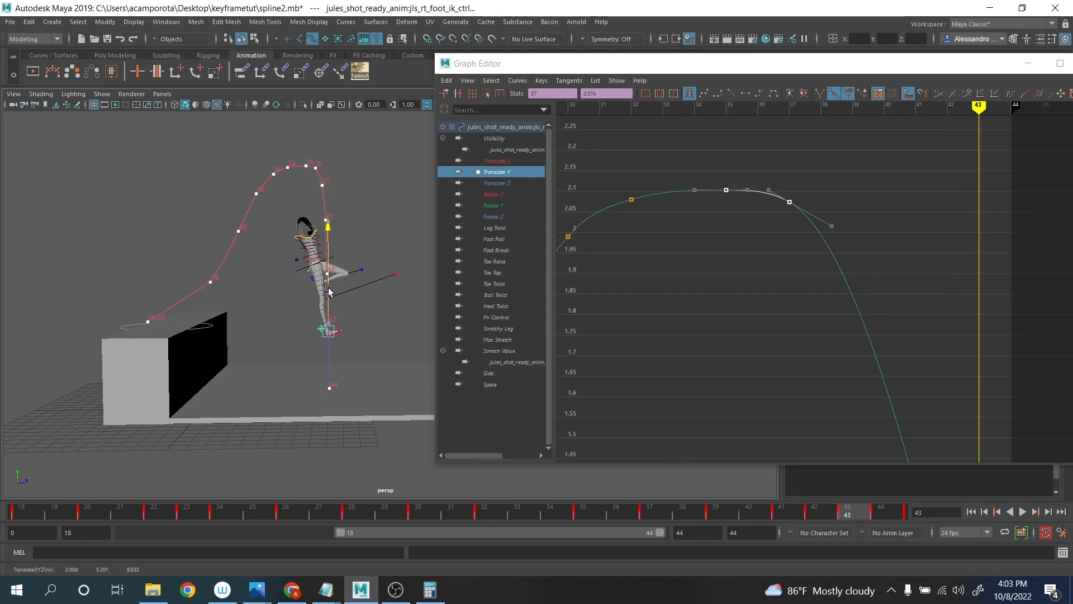
pyautogui.click(883, 514)
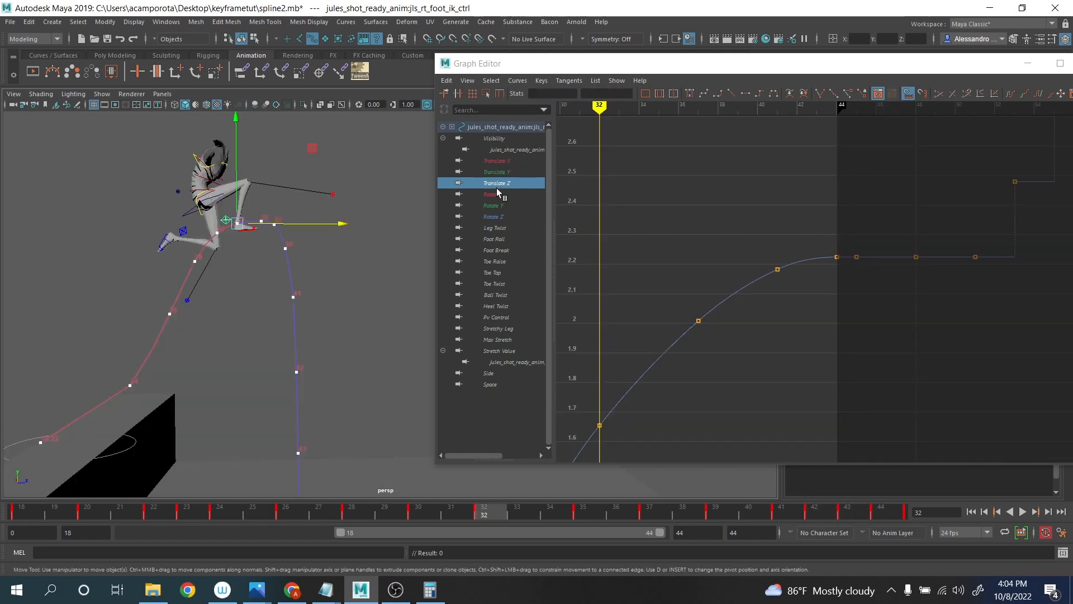
# - Smooth the right foot's Rotate X curve by raising the frame 28 key, levelling frame 26 with 24, and deleting the keys at 30, 35 and 39
pyautogui.click(496, 194)
pyautogui.press('f')
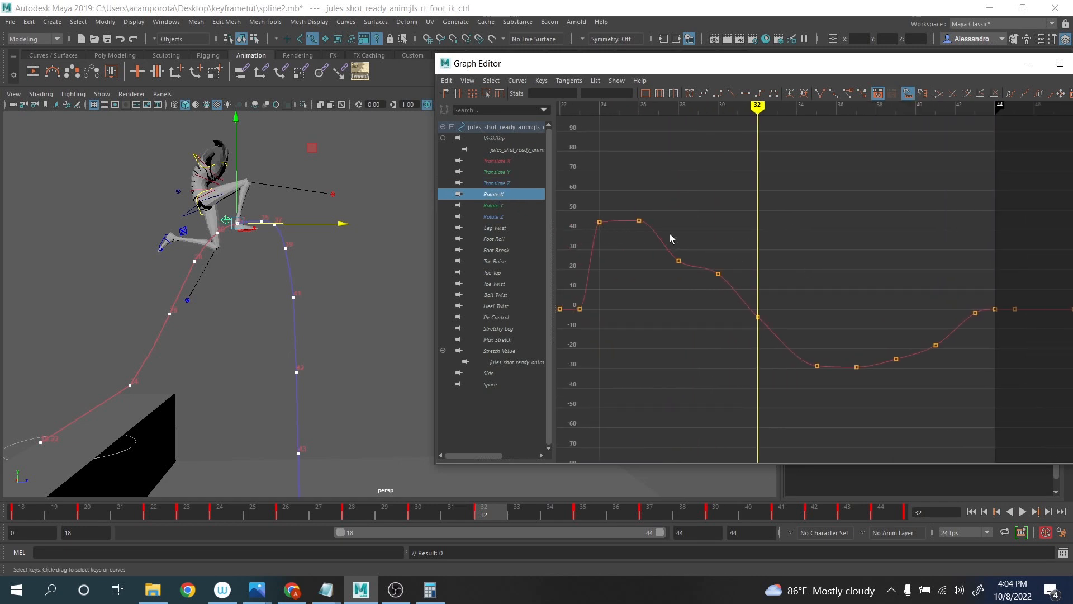
pyautogui.moveTo(695, 286); pyautogui.dragTo(683, 280)
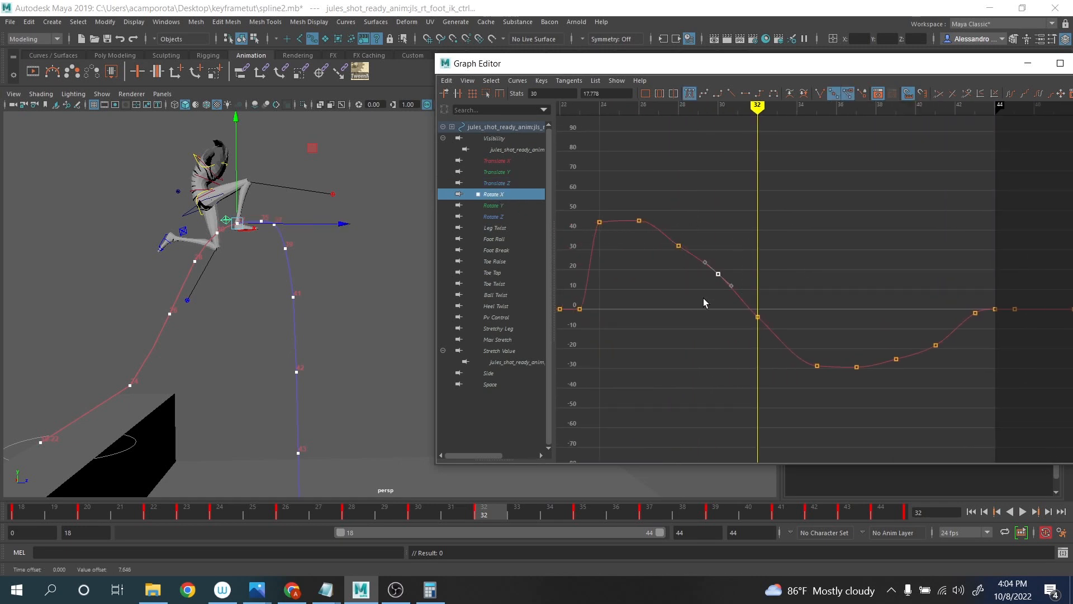
pyautogui.press('Delete')
pyautogui.click(639, 221)
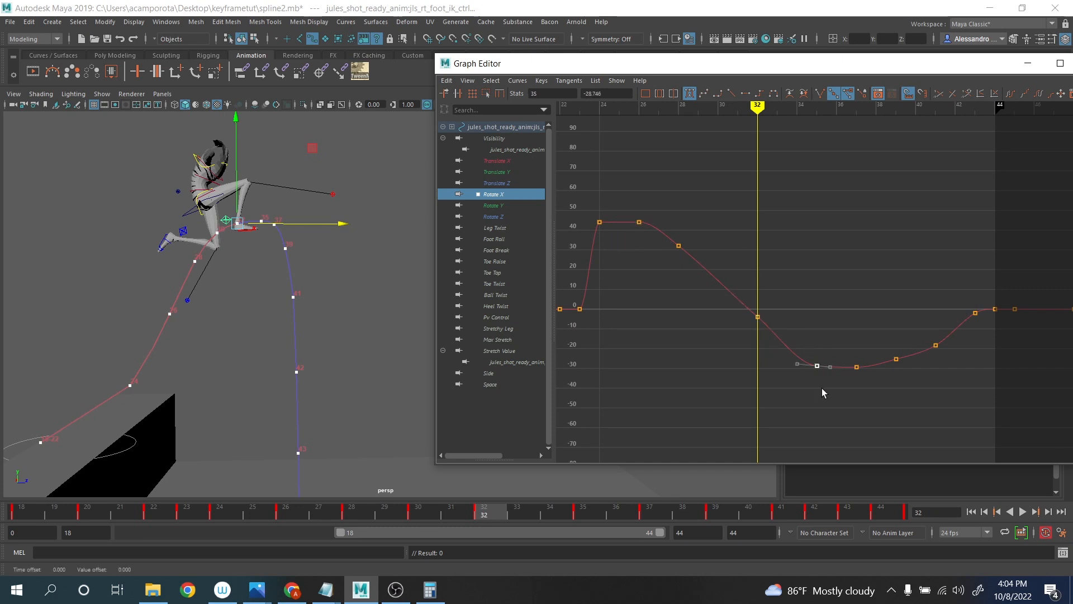
pyautogui.press('Delete')
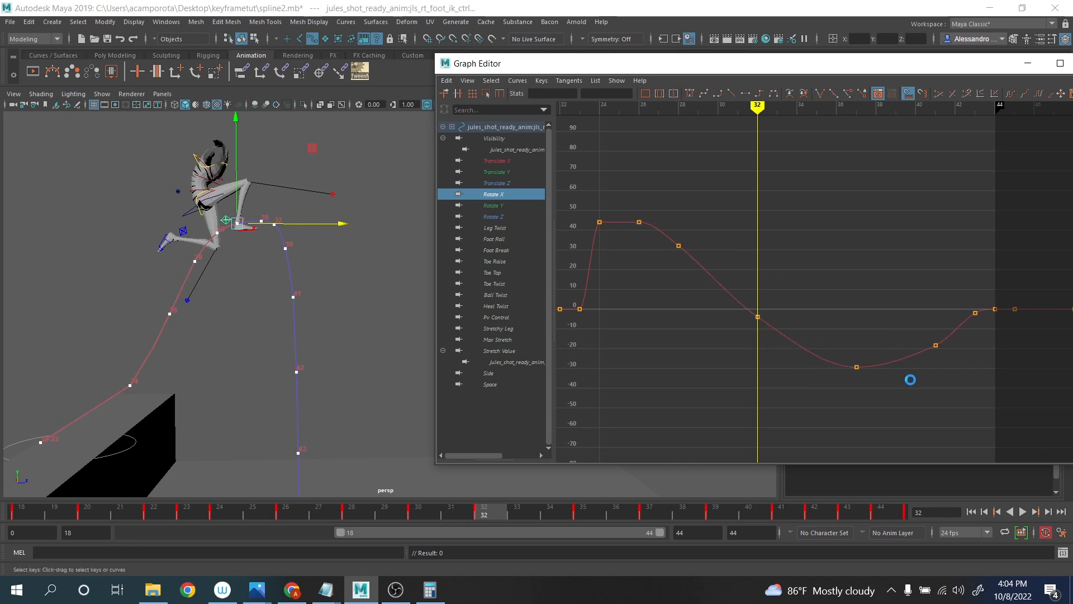
# - Raise the right foot's Rotate X key at frame 41 to about -14.08, adjust its incoming tangent, and play the animation
pyautogui.click(935, 344)
pyautogui.moveTo(943, 360); pyautogui.dragTo(919, 365, button='middle')
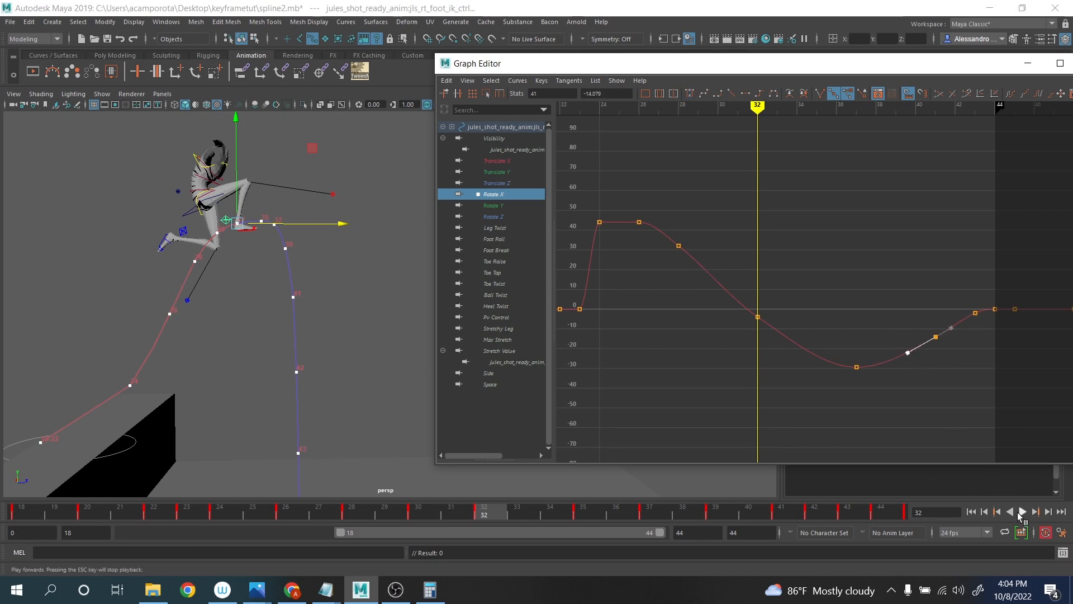
pyautogui.click(1021, 512)
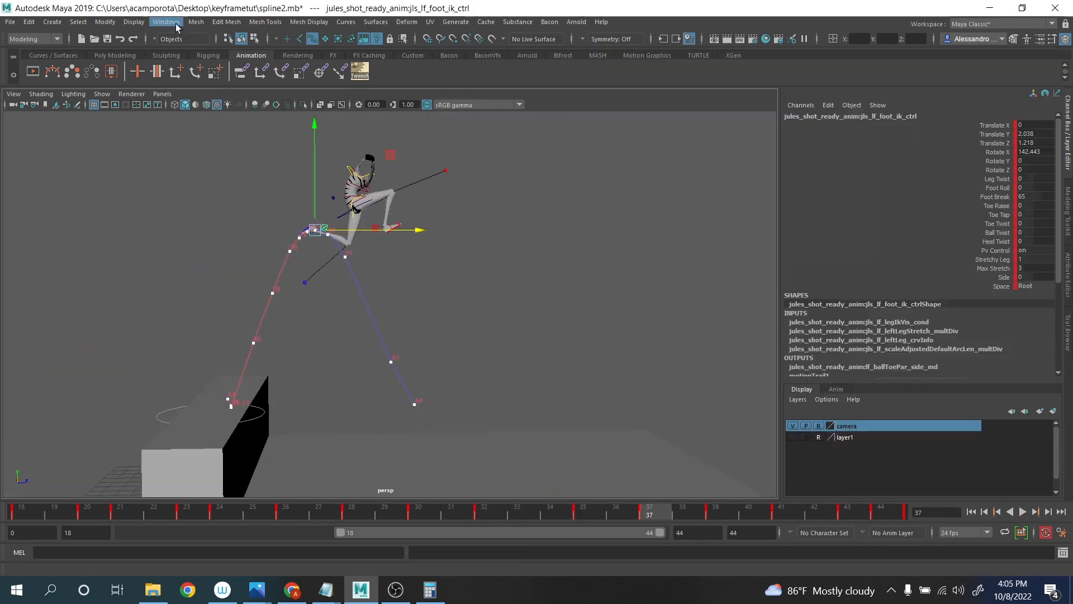
# - Open the Graph Editor for the left foot control, frame its Translate Y curve over frames 18 to 44, and uncover the character
pyautogui.click(166, 22)
pyautogui.moveTo(224, 84)
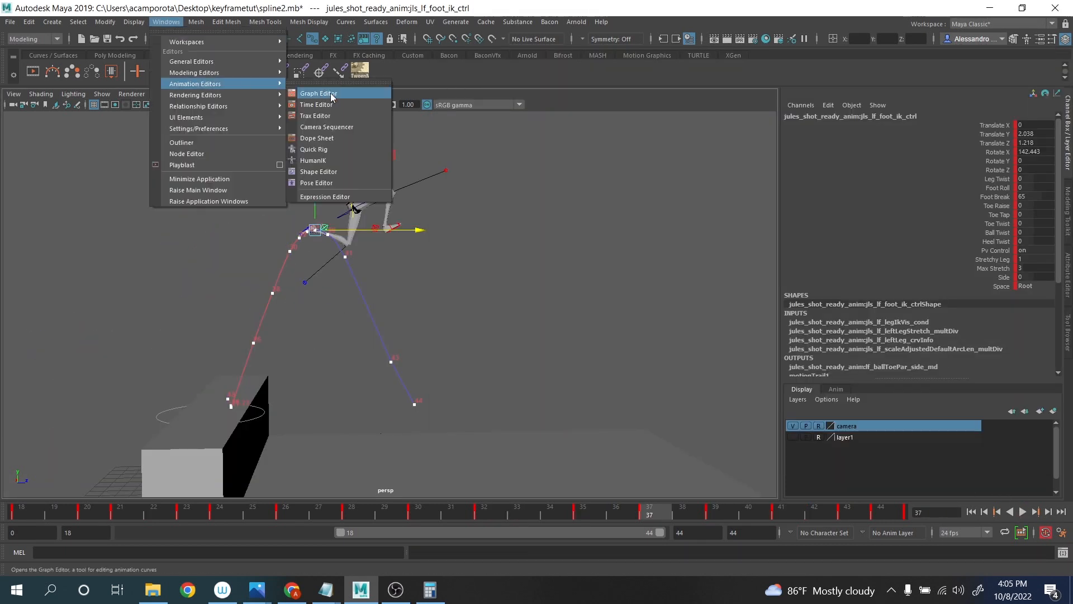
pyautogui.click(331, 92)
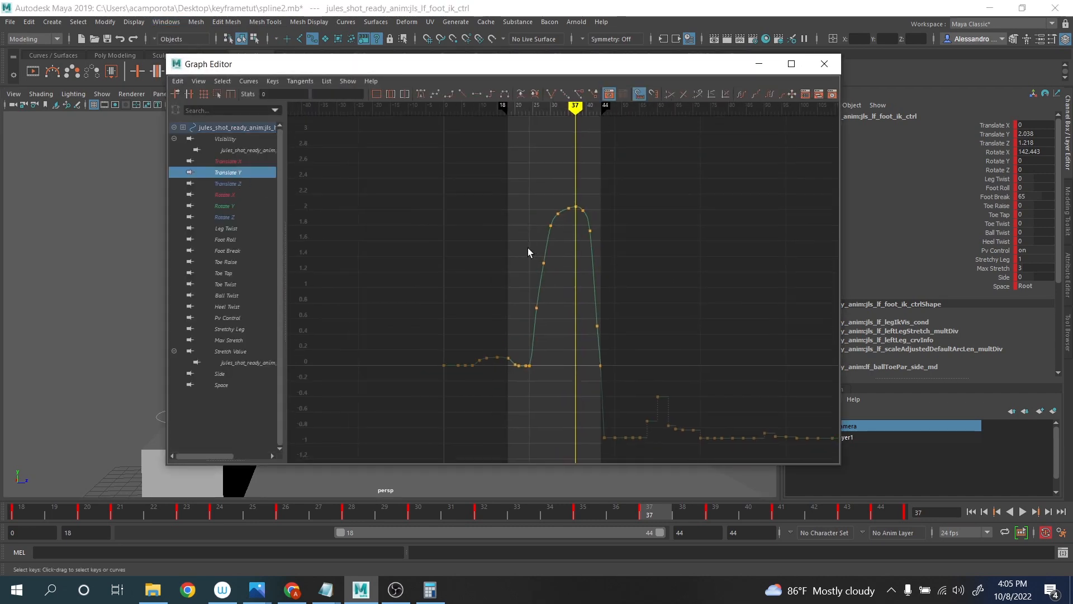
pyautogui.keyDown('alt'); pyautogui.keyDown('shift'); pyautogui.moveTo(528, 246); pyautogui.dragTo(578, 236, button='right'); pyautogui.keyUp('shift'); pyautogui.keyUp('alt')
pyautogui.scroll(-5, 561, 243)
pyautogui.scroll(3, 561, 243)
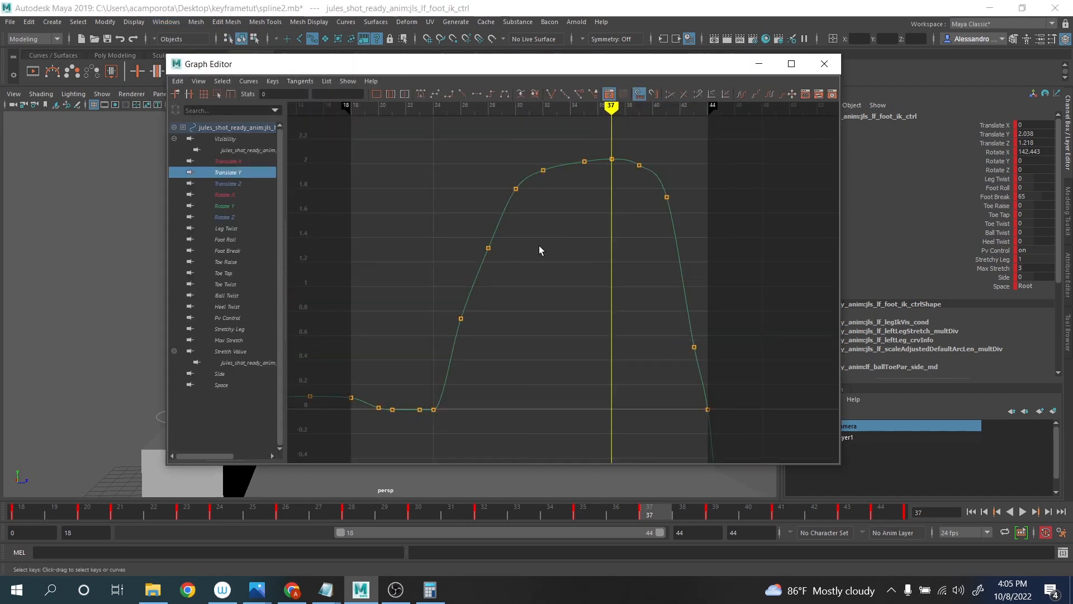
pyautogui.moveTo(490, 63); pyautogui.dragTo(741, 88)
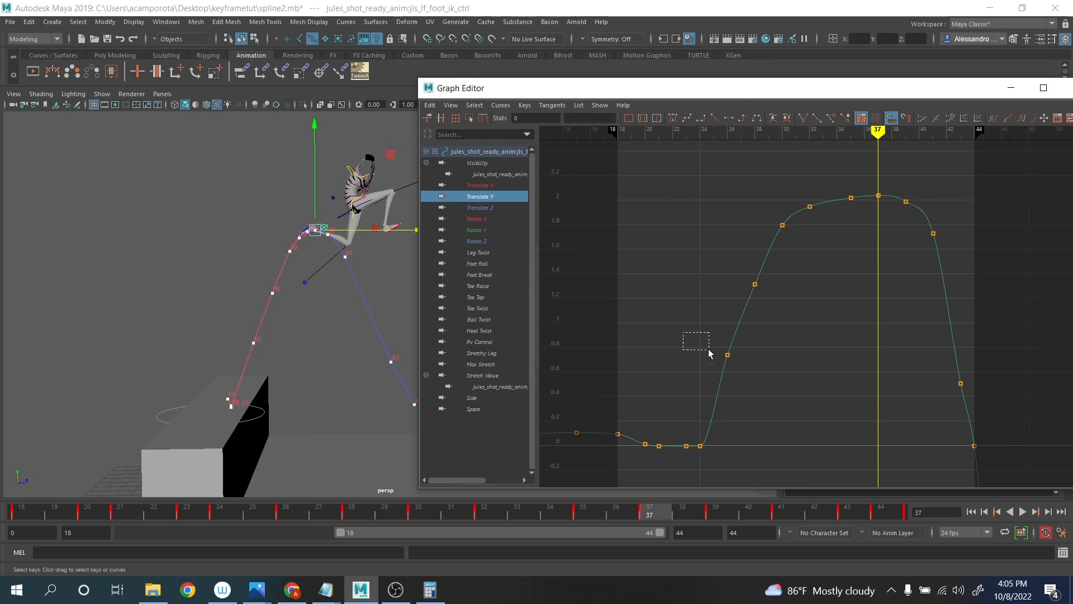
# - Lower the left foot's Translate Y key at frame 26 to about 0.623
pyautogui.moveTo(709, 353); pyautogui.dragTo(745, 380)
pyautogui.press(',')
pyautogui.press(',')
pyautogui.press(',')
pyautogui.press(',')
pyautogui.press(',')
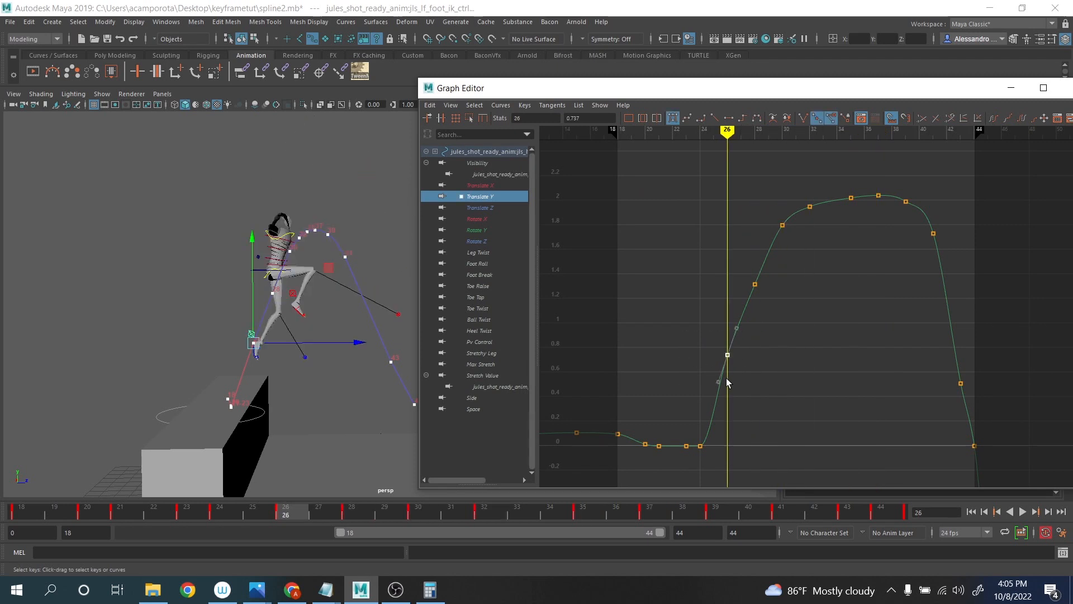
pyautogui.moveTo(724, 378); pyautogui.dragTo(724, 393, button='middle')
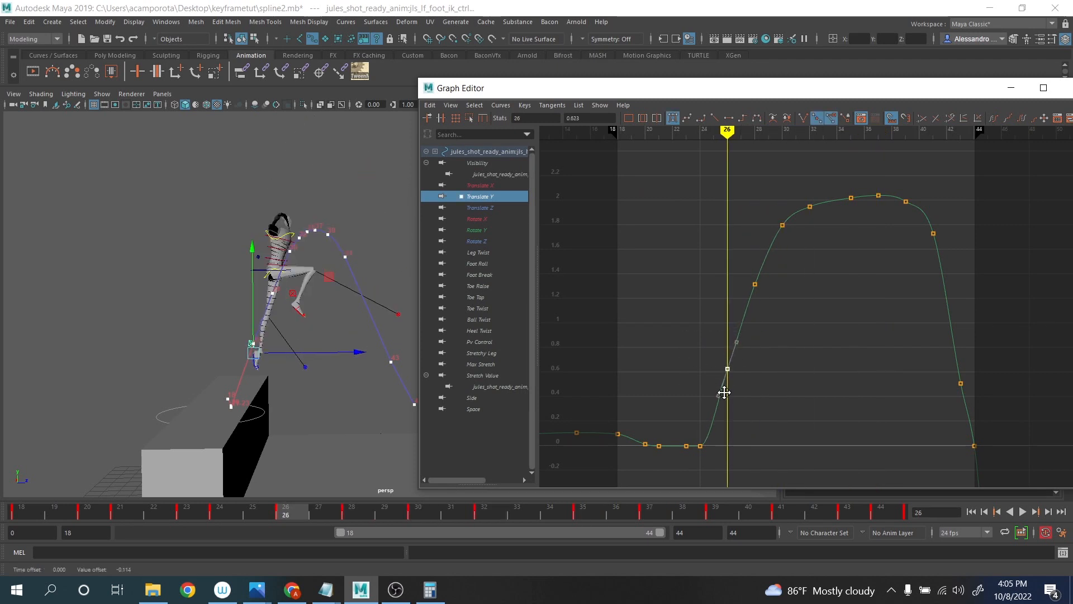
# - Inspect the left foot's rise through frame 32 and delete its Translate Y keys at frames 32 and 35
pyautogui.press('.')
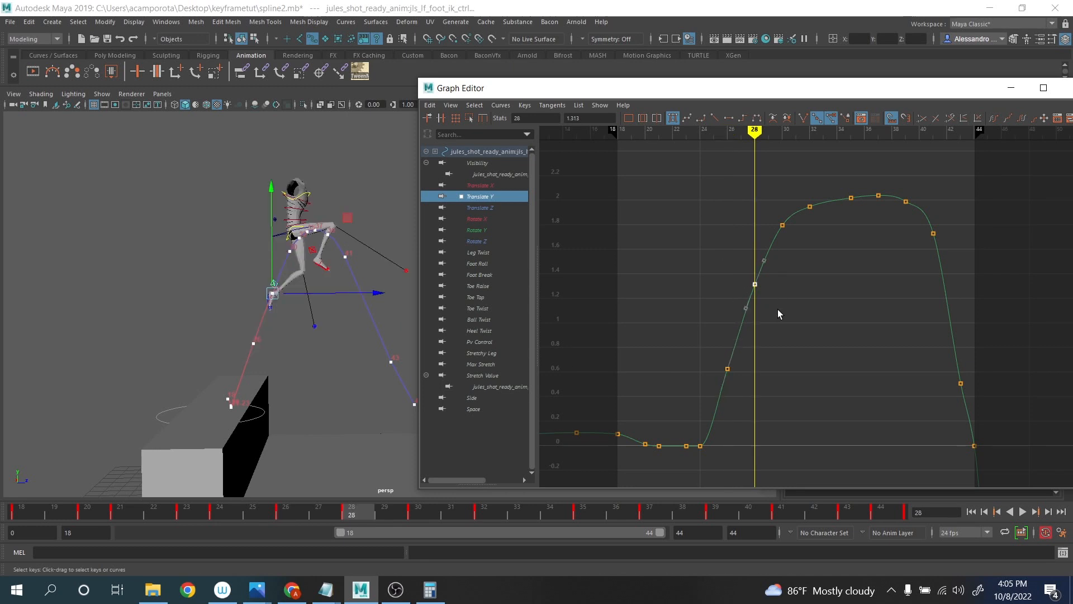
pyautogui.press('.')
pyautogui.press('.')
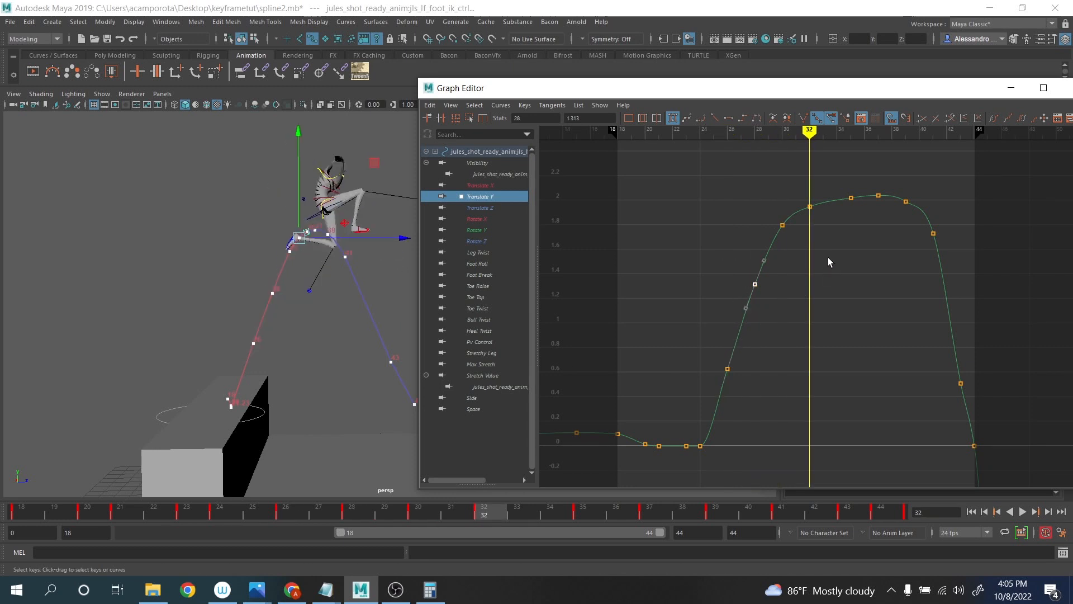
pyautogui.keyDown('alt'); pyautogui.moveTo(819, 248); pyautogui.dragTo(781, 320, button='middle'); pyautogui.keyUp('alt')
pyautogui.scroll(3, 781, 321)
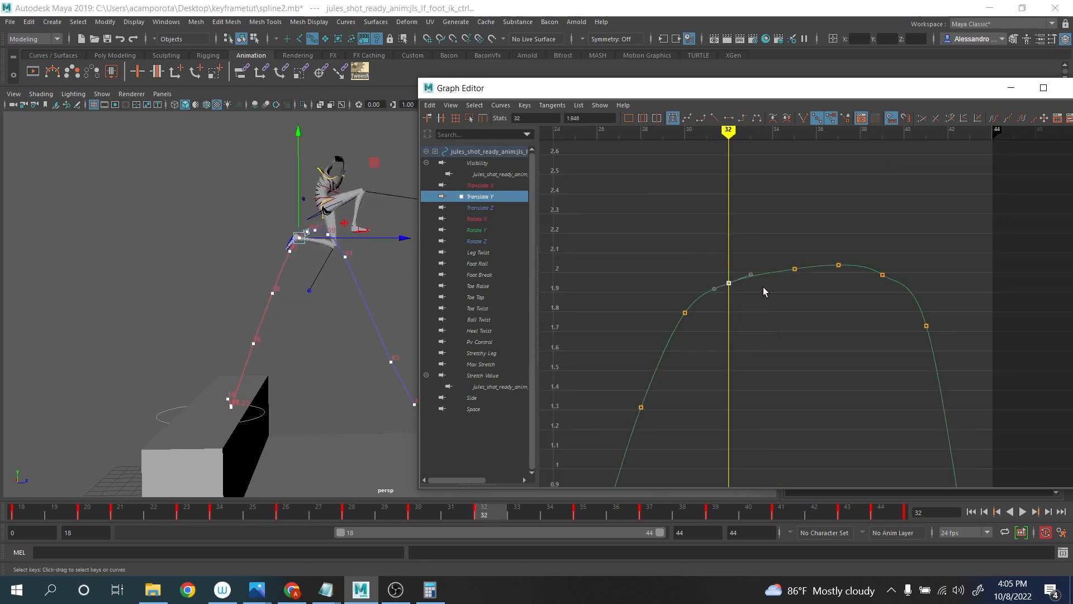
pyautogui.press('Delete')
# - Round the left foot's Translate Y peak by moving the frame 37 key to 36, deleting frame 39's key and steepening frame 30's outgoing tangent
pyautogui.click(838, 265)
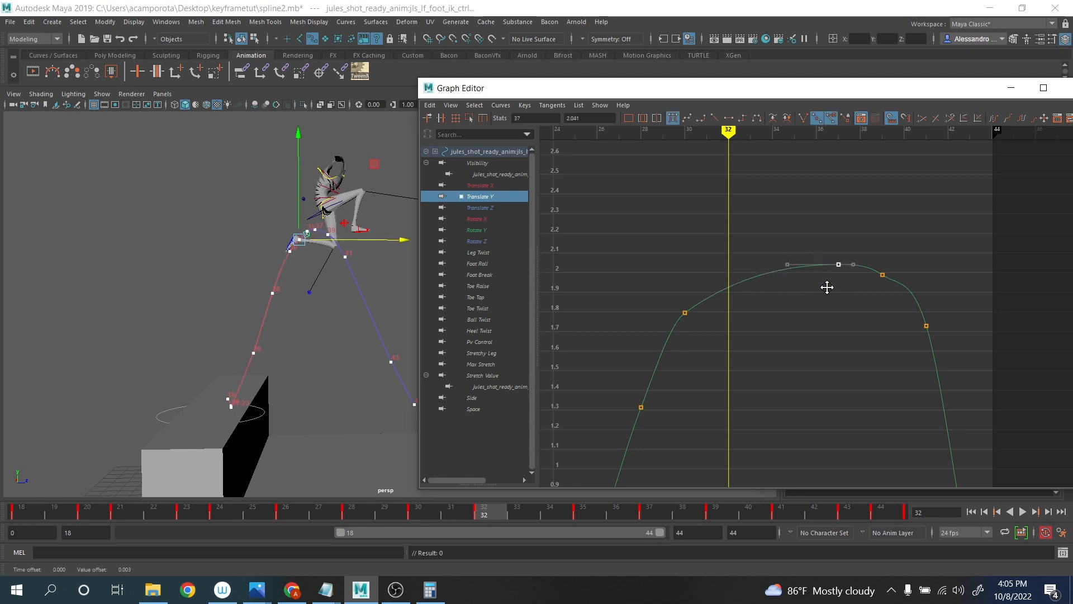
pyautogui.moveTo(827, 287); pyautogui.dragTo(842, 271, button='middle')
pyautogui.press('Delete')
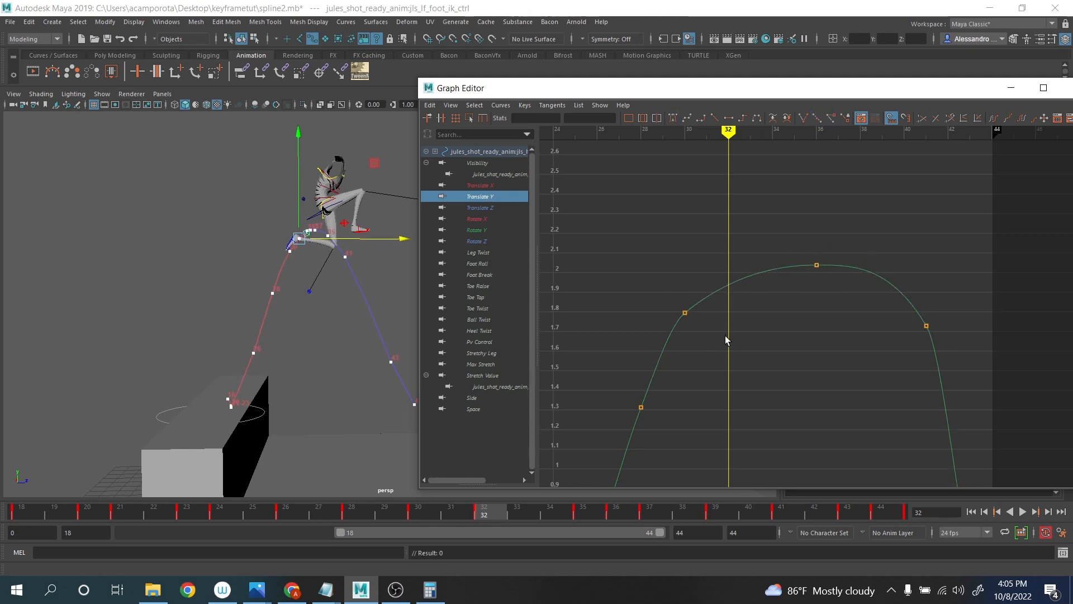
pyautogui.moveTo(762, 293); pyautogui.dragTo(748, 284, button='middle')
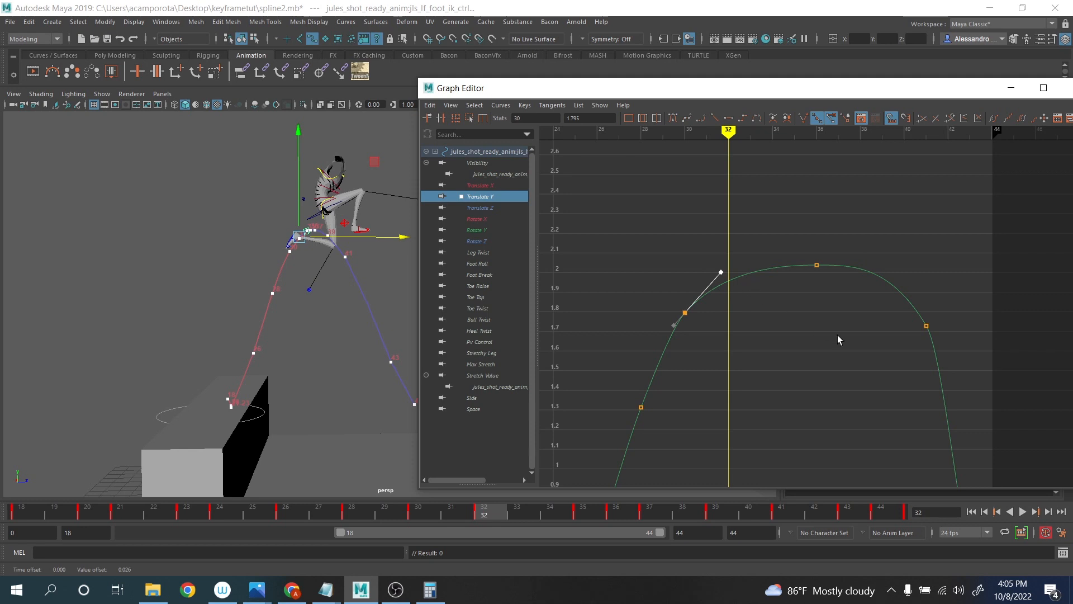
# - Lower the left foot's Translate Y key at frame 43 to about 0.301 and compare the pose with frame 44
pyautogui.scroll(-4, 867, 348)
pyautogui.keyDown('alt'); pyautogui.moveTo(866, 347); pyautogui.dragTo(788, 268, button='middle'); pyautogui.keyUp('alt')
pyautogui.keyDown('alt'); pyautogui.keyDown('shift'); pyautogui.moveTo(782, 264); pyautogui.dragTo(817, 264, button='right'); pyautogui.keyUp('shift'); pyautogui.keyUp('alt')
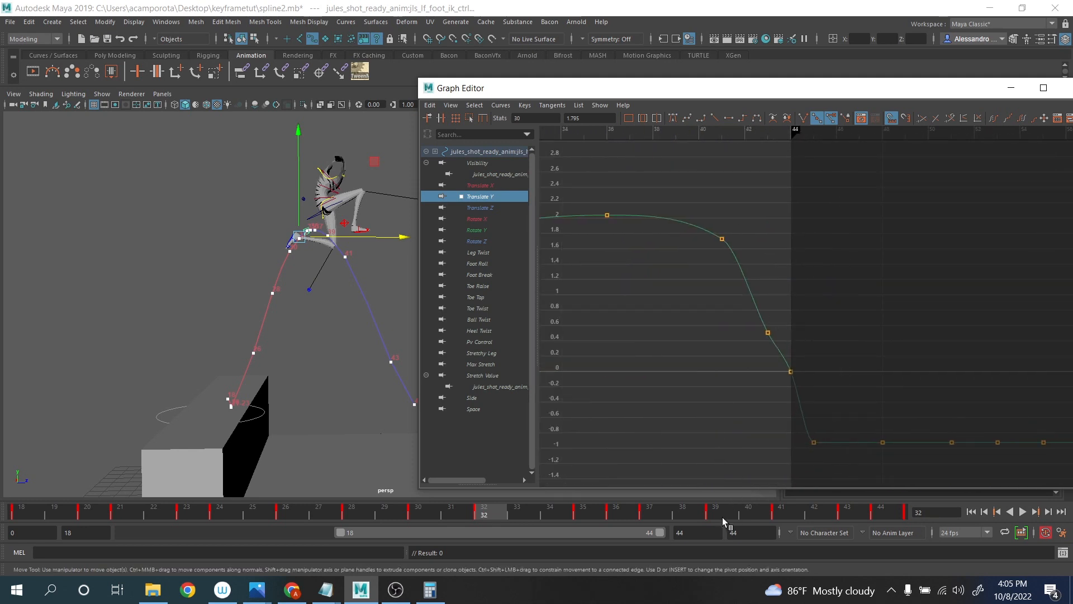
pyautogui.moveTo(722, 518); pyautogui.dragTo(851, 518)
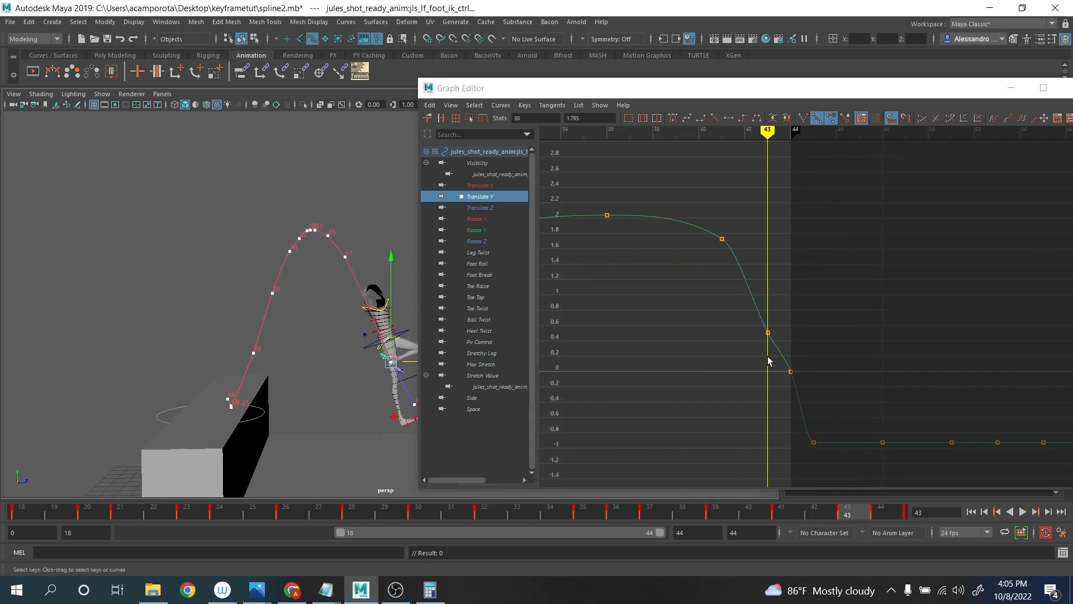
pyautogui.moveTo(743, 311); pyautogui.dragTo(796, 352)
pyautogui.press('w')
pyautogui.moveTo(782, 349); pyautogui.dragTo(783, 367, button='middle')
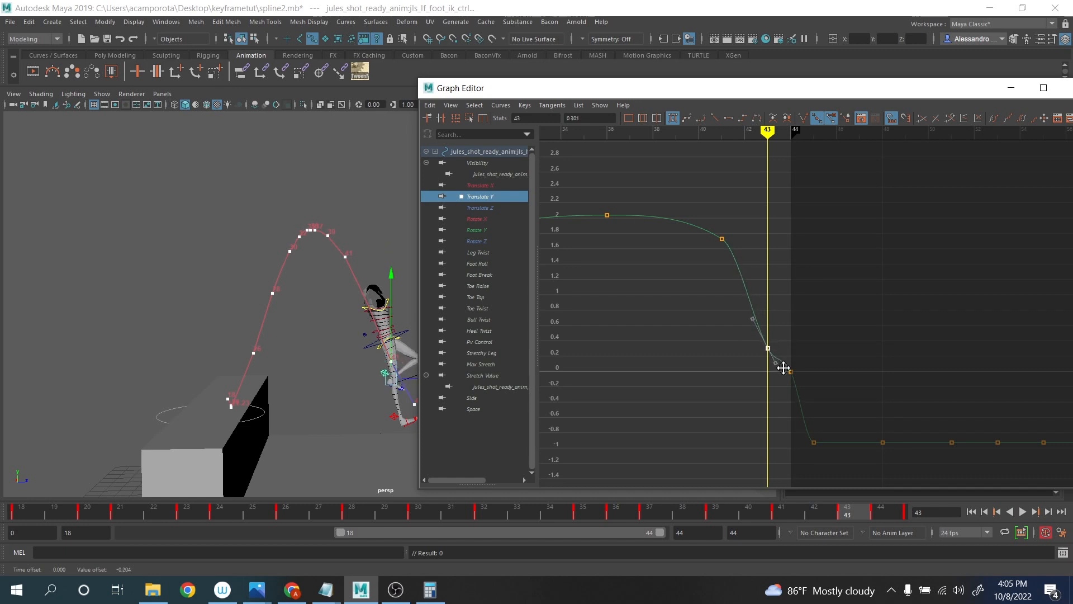
pyautogui.moveTo(870, 520); pyautogui.dragTo(876, 513)
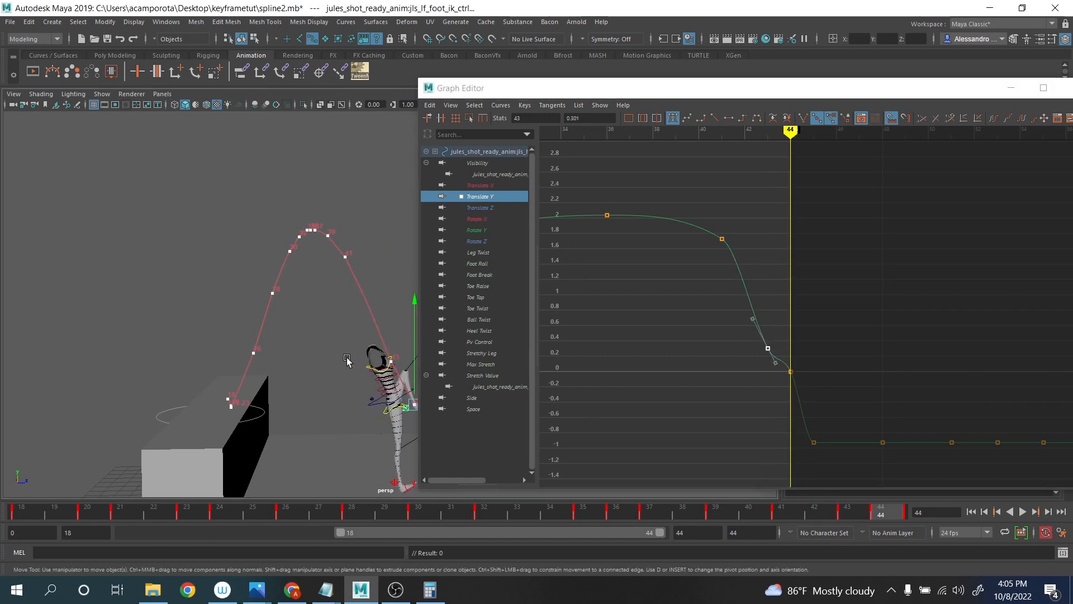
# - Try lowering the left foot control on frame 44
pyautogui.keyDown('alt'); pyautogui.moveTo(347, 360); pyautogui.dragTo(246, 283, button='middle'); pyautogui.keyUp('alt')
pyautogui.moveTo(322, 277); pyautogui.dragTo(322, 308)
pyautogui.hotkey('ctrl', 'z')
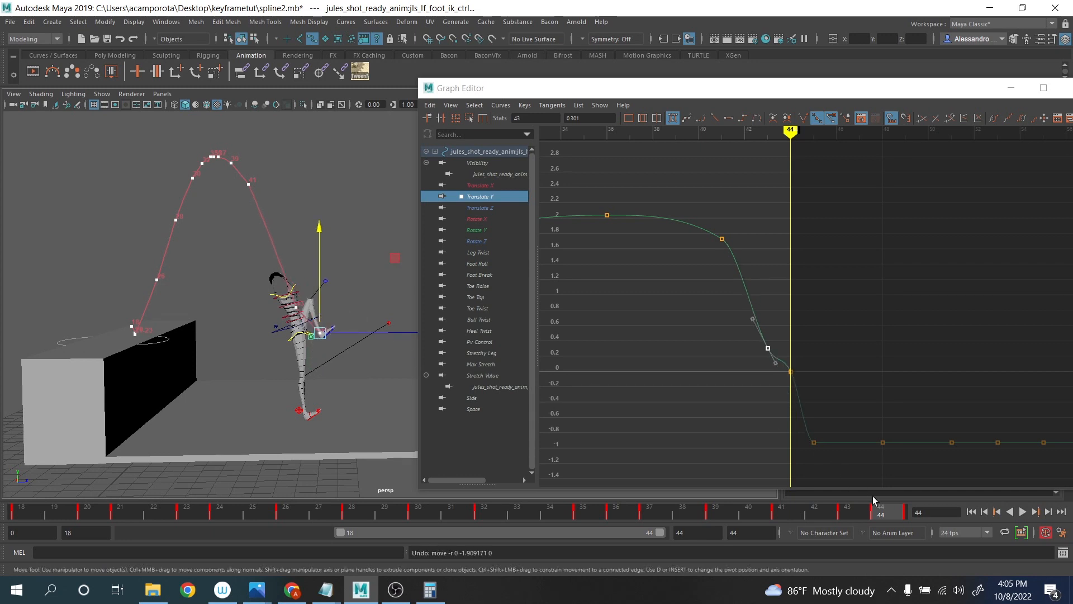
# - Reposition the left foot control on frame 43, raising its Translate Y to about 0.491
pyautogui.click(864, 514)
pyautogui.moveTo(377, 238); pyautogui.dragTo(385, 218)
pyautogui.moveTo(384, 214); pyautogui.dragTo(383, 215, button='middle')
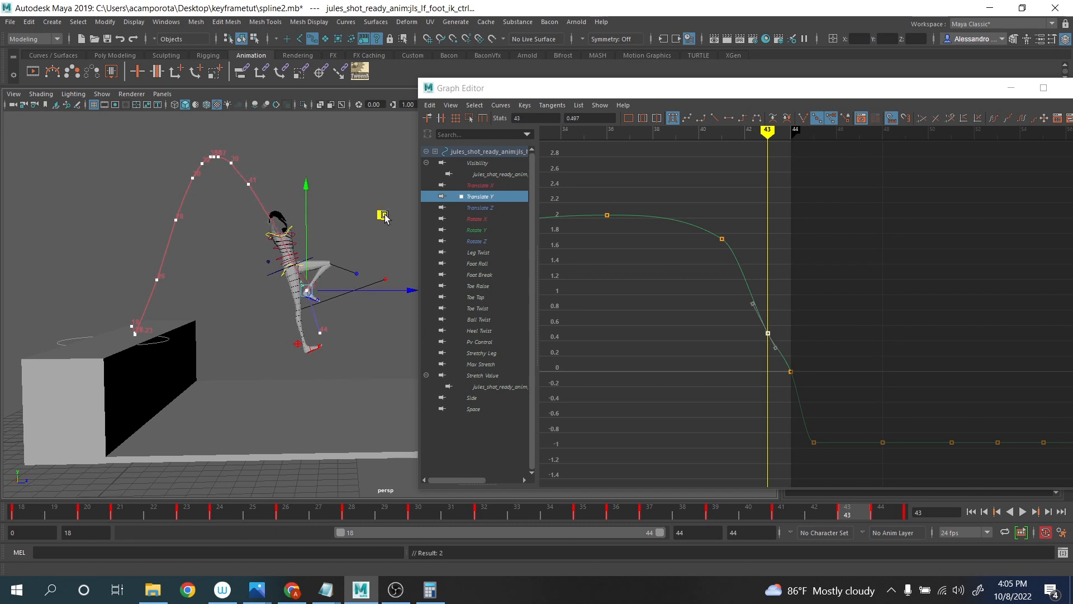
pyautogui.middleClick(384, 215)
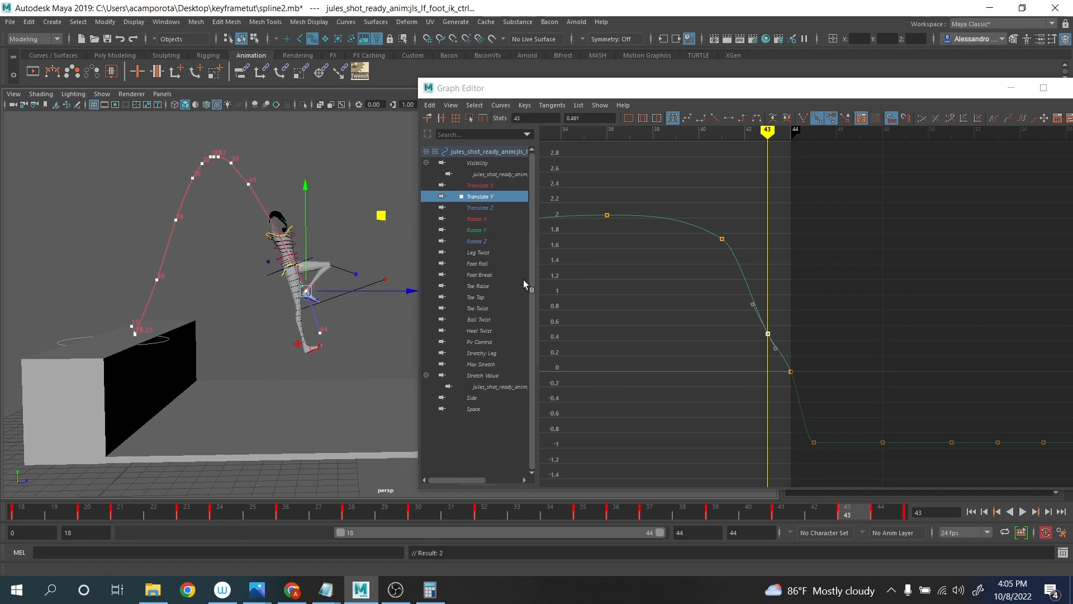
# - Move the left foot control forward and down on frame 42, and lower frame 43's Translate Y to about 0.432 for a smoother descent arc
pyautogui.moveTo(821, 518); pyautogui.dragTo(793, 515)
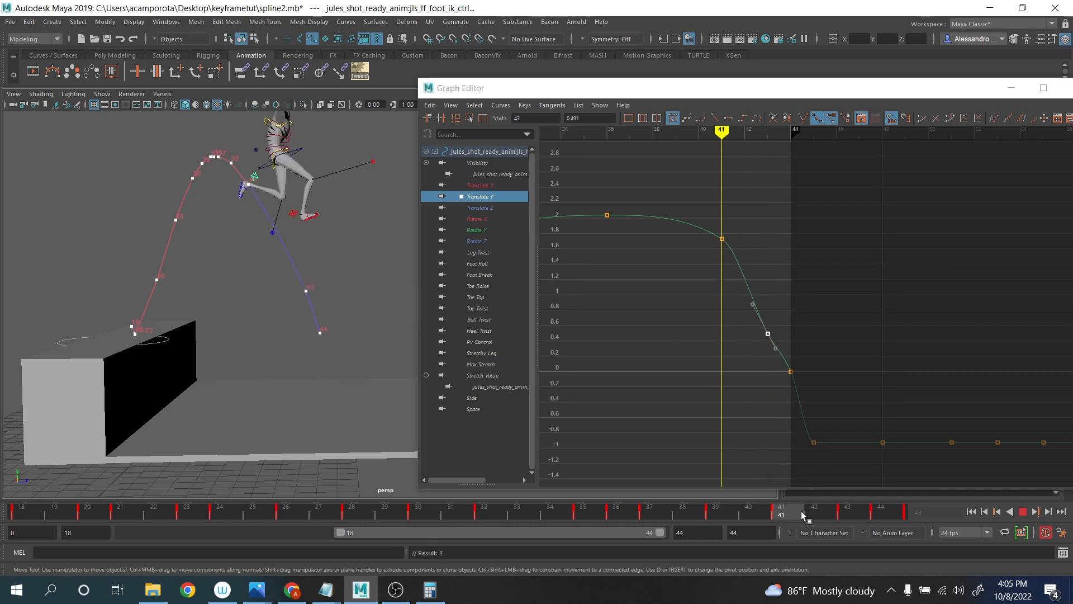
pyautogui.keyDown('alt'); pyautogui.moveTo(328, 196); pyautogui.dragTo(336, 254, button='middle'); pyautogui.keyUp('alt')
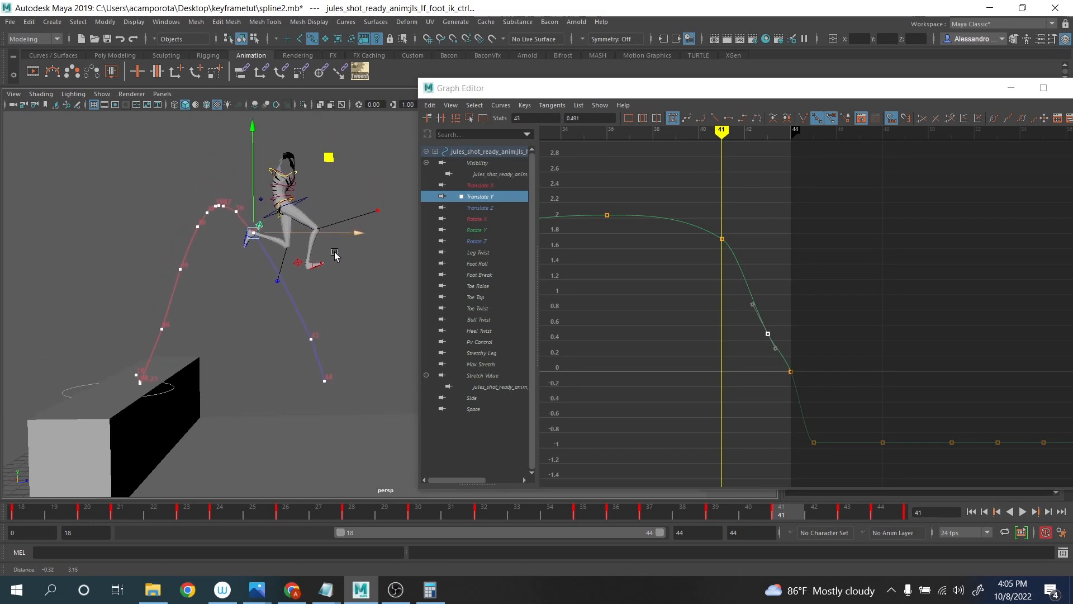
pyautogui.moveTo(703, 506)
pyautogui.mouseDown()
pyautogui.moveTo(881, 528)
pyautogui.moveTo(729, 513)
pyautogui.moveTo(815, 515)
pyautogui.mouseUp()
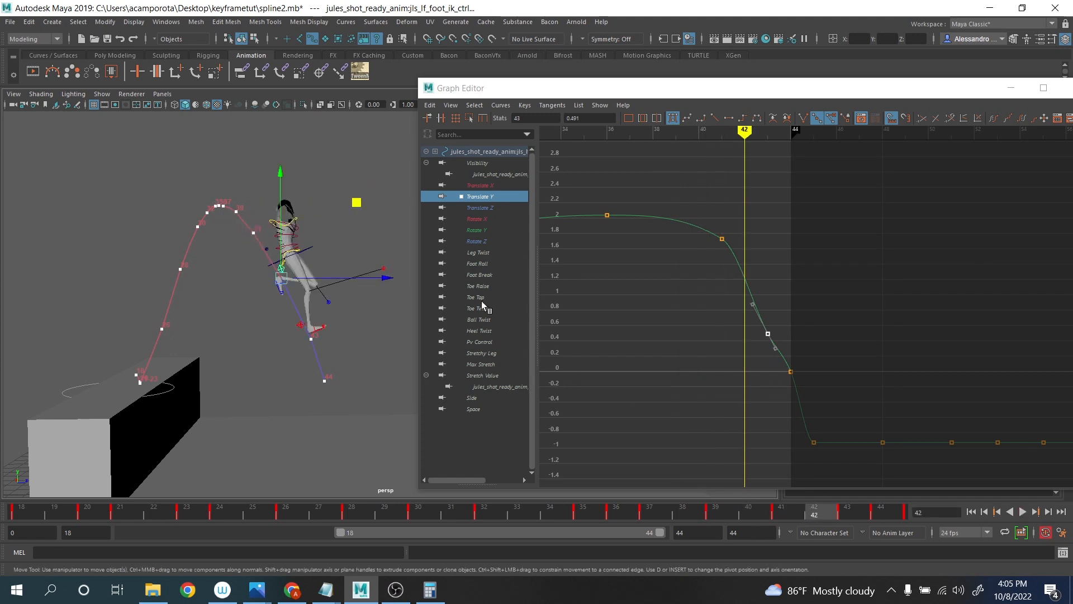
pyautogui.moveTo(348, 199); pyautogui.dragTo(380, 269, button='middle')
pyautogui.click(848, 515)
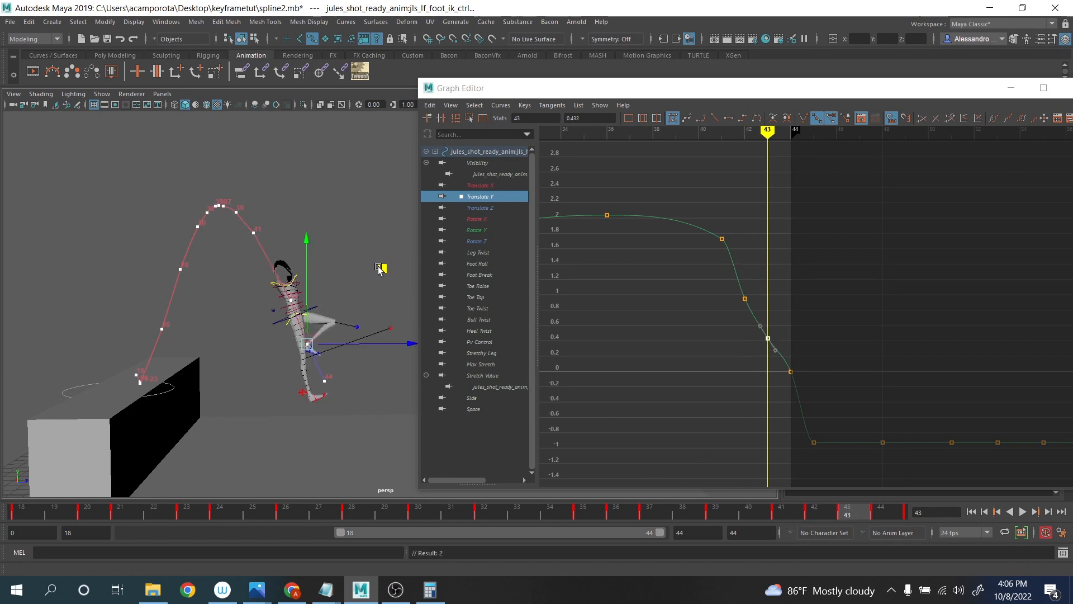
# - Rotate the left foot control on frame 43 and compare its angle with frame 44
pyautogui.press('e')
pyautogui.moveTo(393, 290); pyautogui.dragTo(405, 328)
pyautogui.click(880, 515)
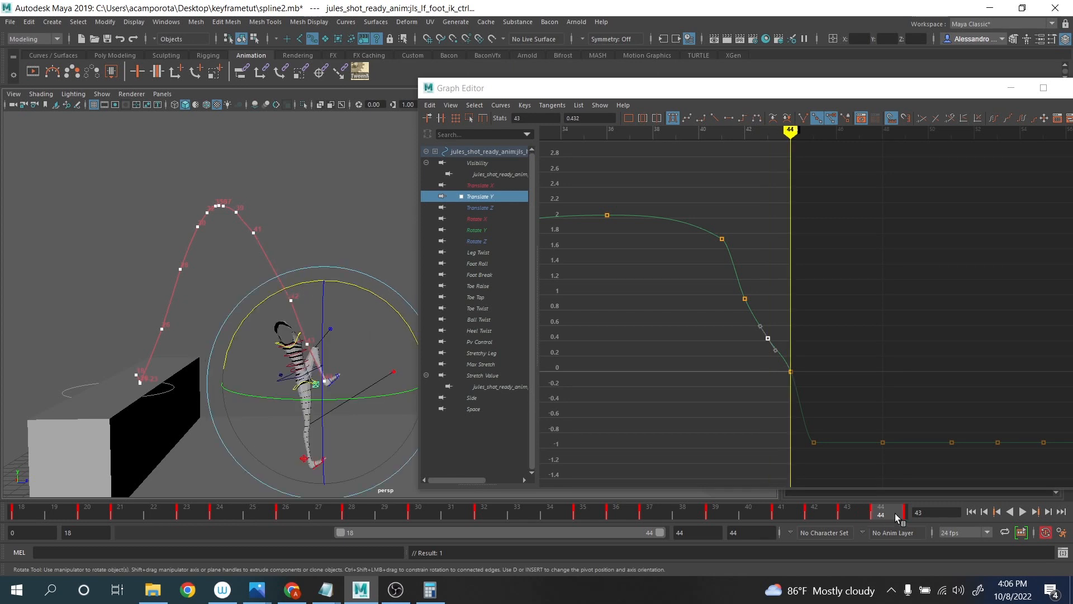
# - Rotate the left foot control on frame 44 and lower its Translate Y to about -0.4
pyautogui.click(856, 511)
pyautogui.click(880, 511)
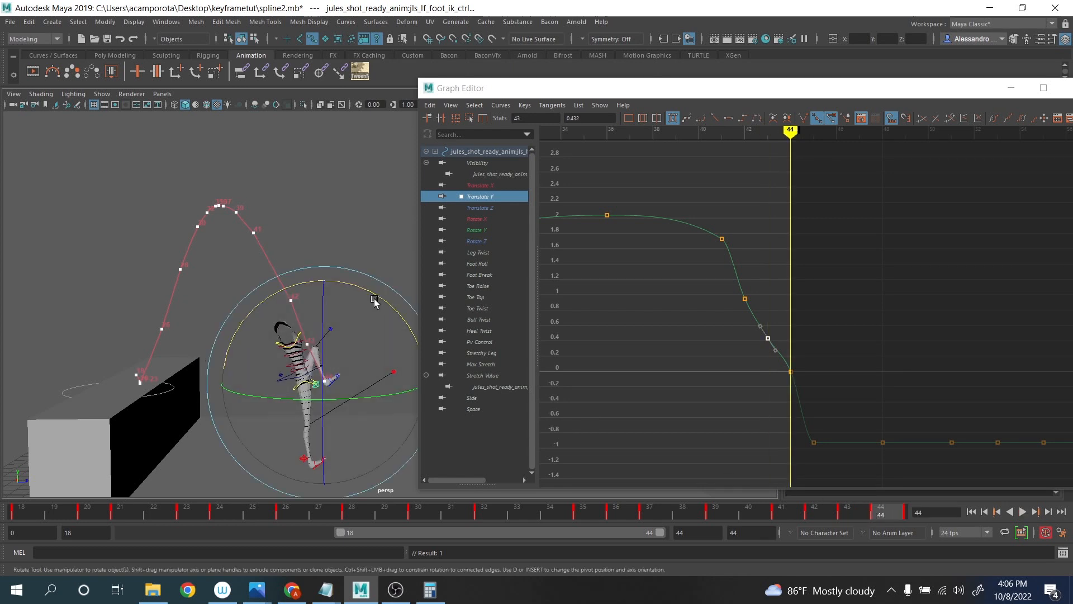
pyautogui.moveTo(380, 297); pyautogui.dragTo(400, 396)
pyautogui.press('w')
pyautogui.moveTo(398, 307); pyautogui.dragTo(399, 339)
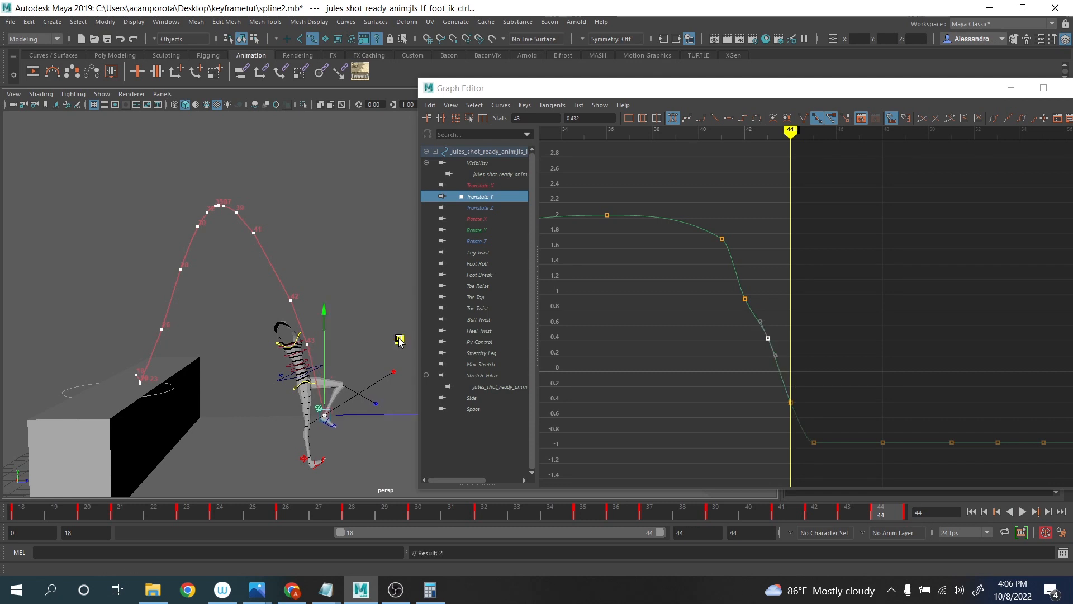
# - Delete the left foot's Translate Y key at frame 42 and play back the jump to check the descent
pyautogui.moveTo(682, 287); pyautogui.dragTo(780, 319)
pyautogui.press(',')
pyautogui.press(',')
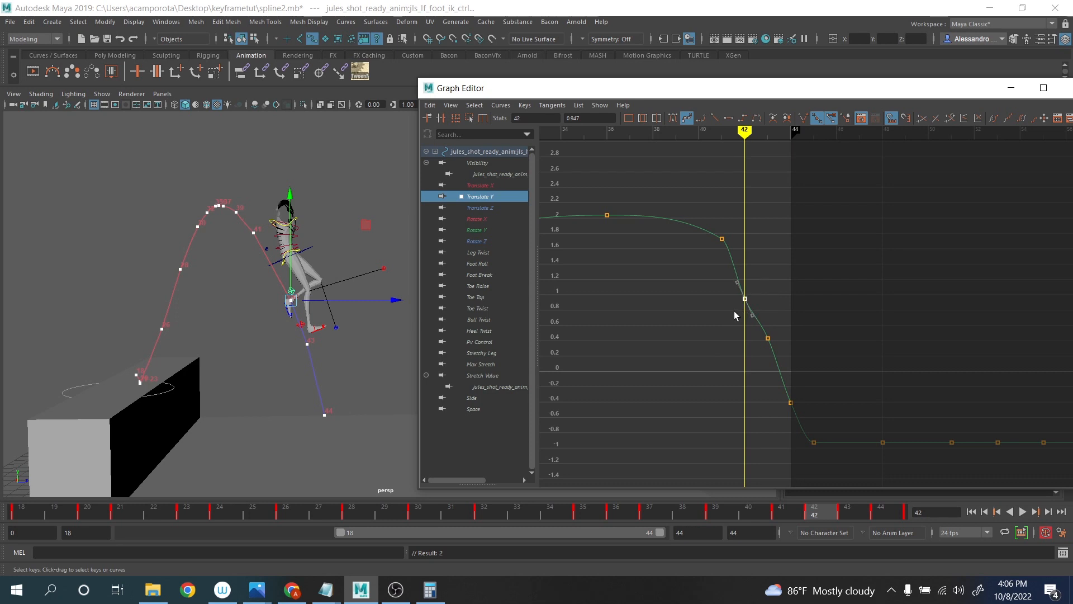
pyautogui.press('Delete')
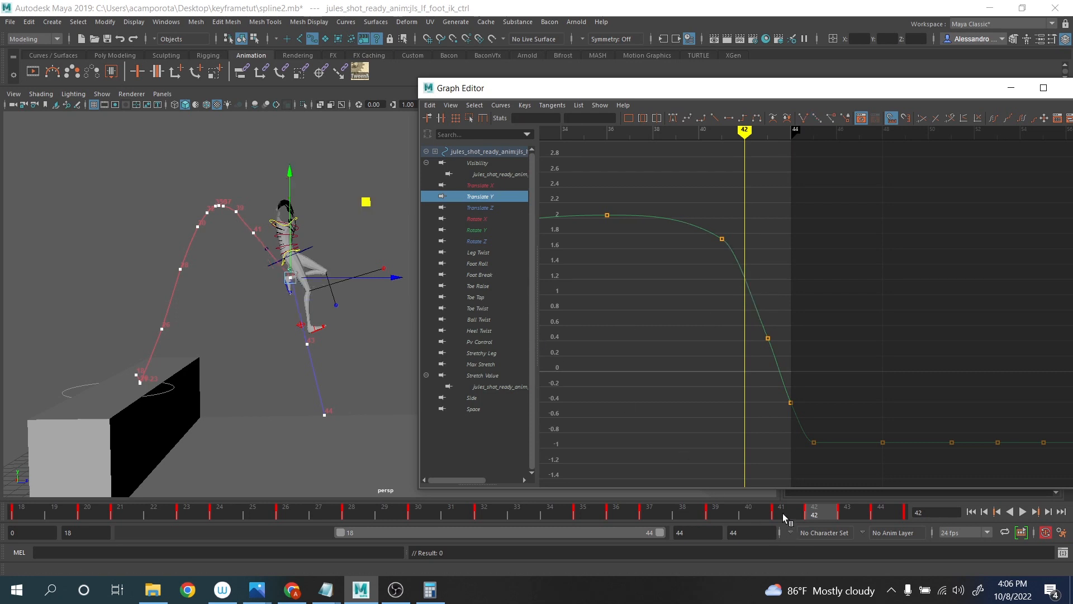
pyautogui.moveTo(782, 512); pyautogui.dragTo(913, 533)
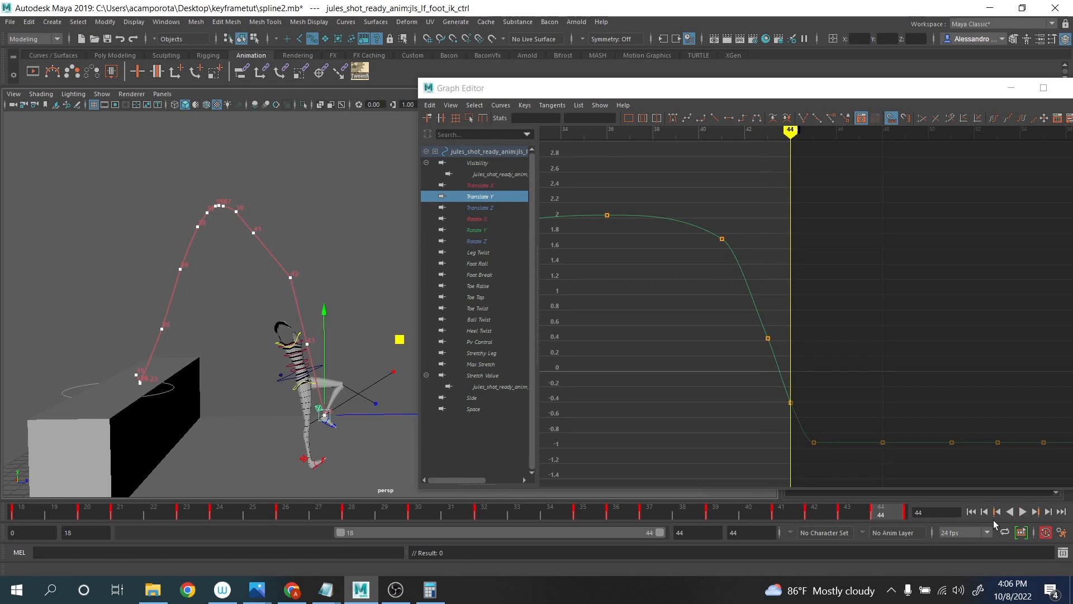
pyautogui.click(1025, 510)
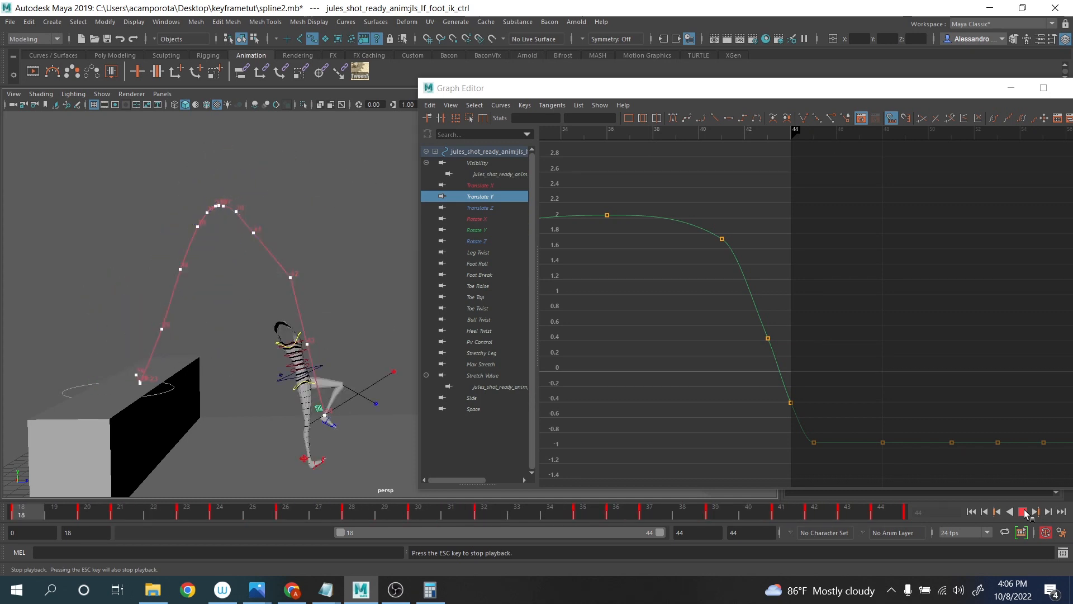
pyautogui.click(1023, 512)
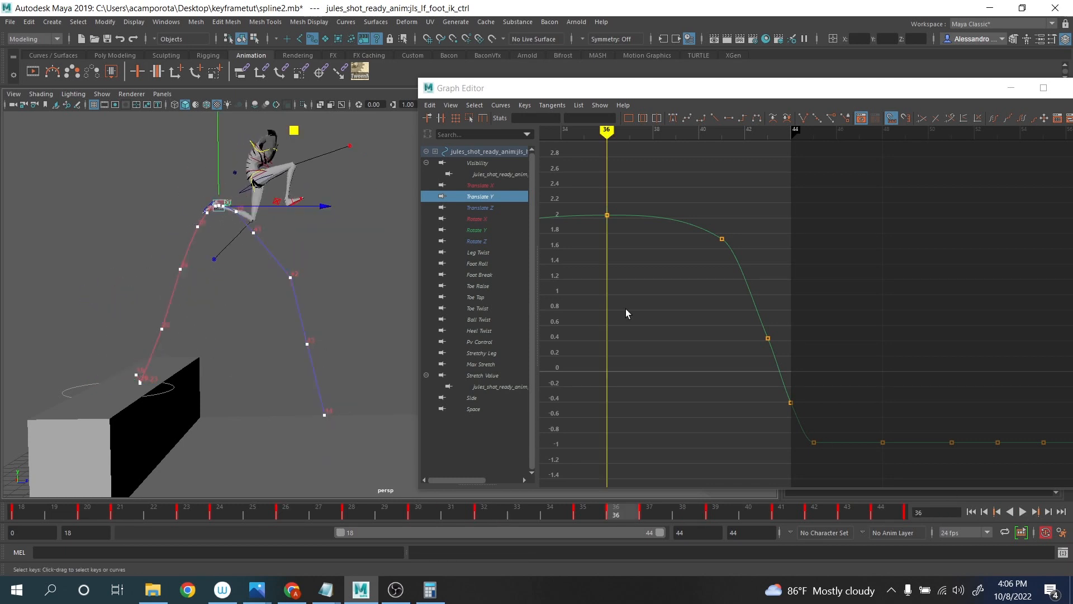
# - Delete the left foot's Translate Z keys at frames 35 and 39
pyautogui.click(494, 208)
pyautogui.keyDown('alt'); pyautogui.keyDown('shift'); pyautogui.moveTo(742, 266); pyautogui.dragTo(743, 261, button='right'); pyautogui.keyUp('shift'); pyautogui.keyUp('alt')
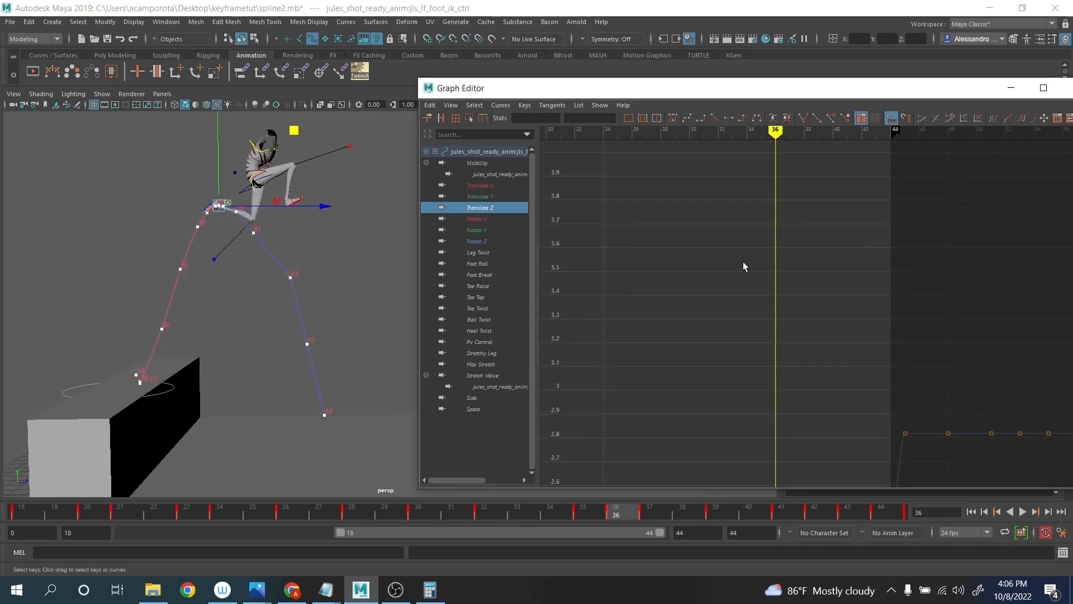
pyautogui.keyDown('alt'); pyautogui.moveTo(727, 436); pyautogui.dragTo(756, 160, button='middle'); pyautogui.keyUp('alt')
pyautogui.scroll(-2, 760, 184)
pyautogui.keyDown('alt'); pyautogui.moveTo(776, 313); pyautogui.dragTo(776, 213, button='middle'); pyautogui.keyUp('alt')
pyautogui.scroll(2, 776, 223)
pyautogui.keyDown('alt'); pyautogui.moveTo(802, 330); pyautogui.dragTo(783, 255, button='middle'); pyautogui.keyUp('alt')
pyautogui.scroll(4, 782, 246)
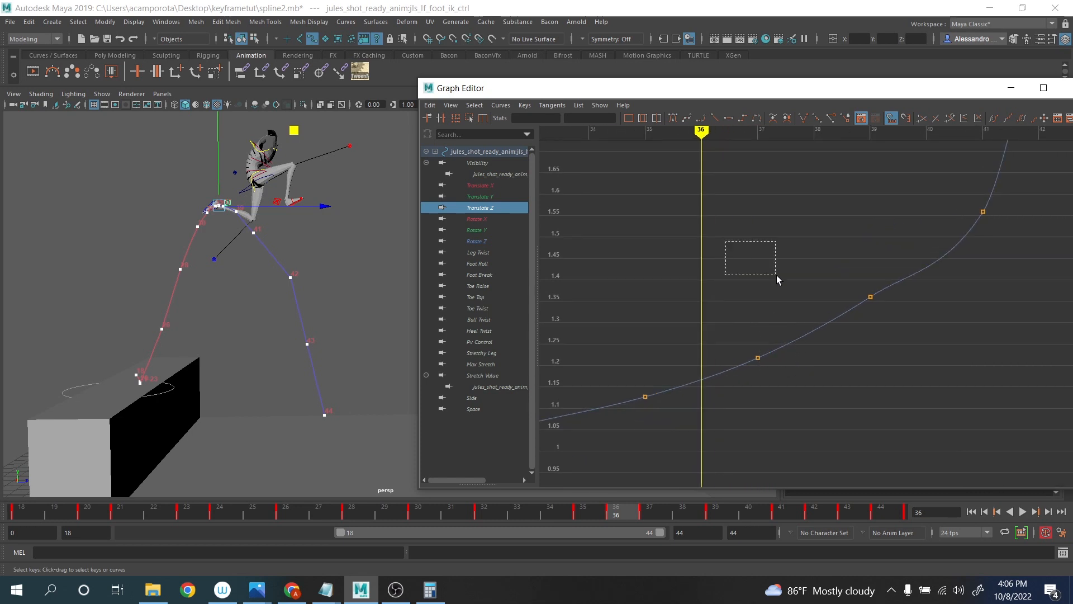
pyautogui.moveTo(689, 432); pyautogui.dragTo(626, 378)
pyautogui.press('Delete')
pyautogui.moveTo(844, 273); pyautogui.dragTo(899, 327)
pyautogui.press('Delete')
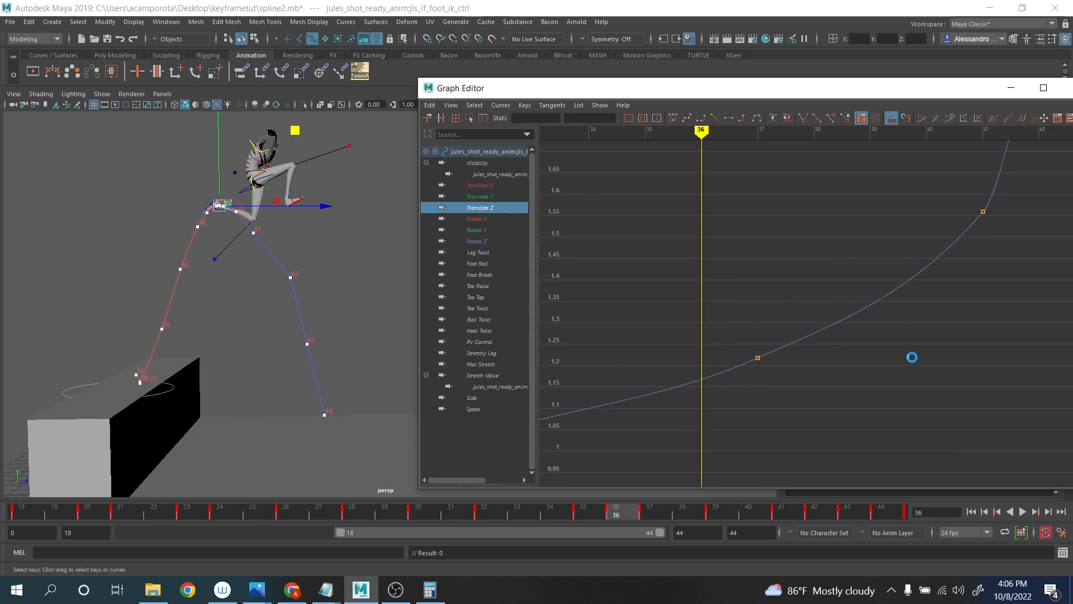
# - Raise the left foot's Translate Z key at frame 37 to about 1.301 and delete the keys at frames 32 and 28
pyautogui.scroll(-4, 835, 346)
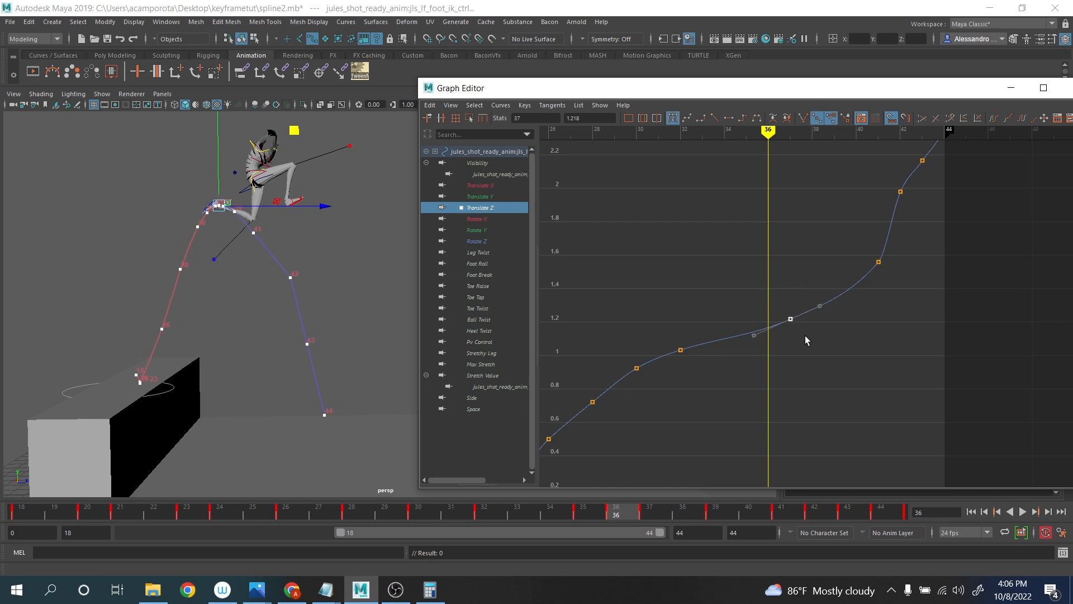
pyautogui.press('.')
pyautogui.moveTo(792, 326); pyautogui.dragTo(790, 317, button='middle')
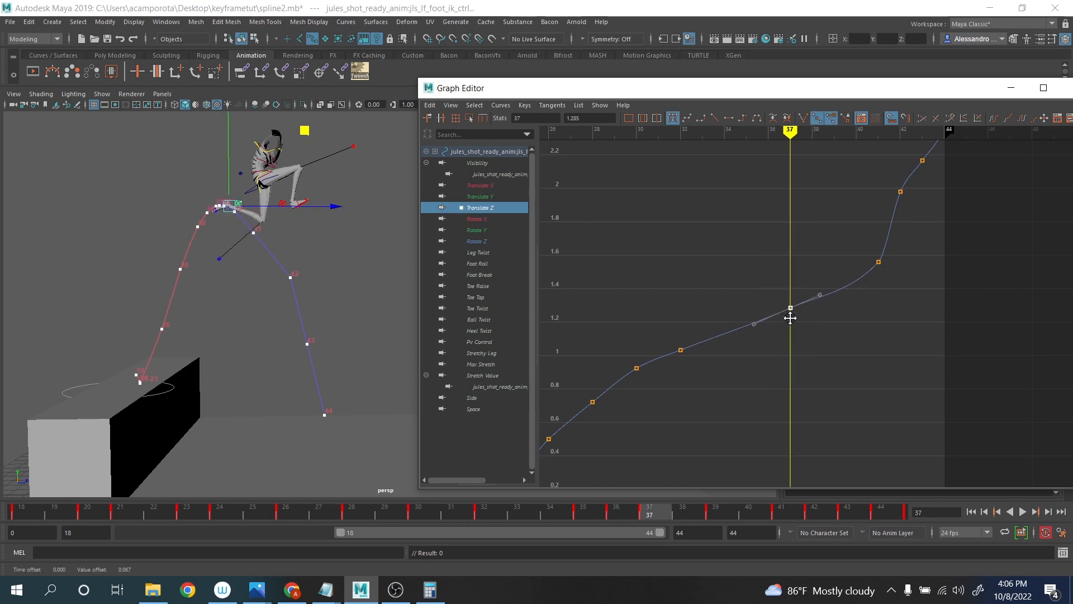
pyautogui.press('Delete')
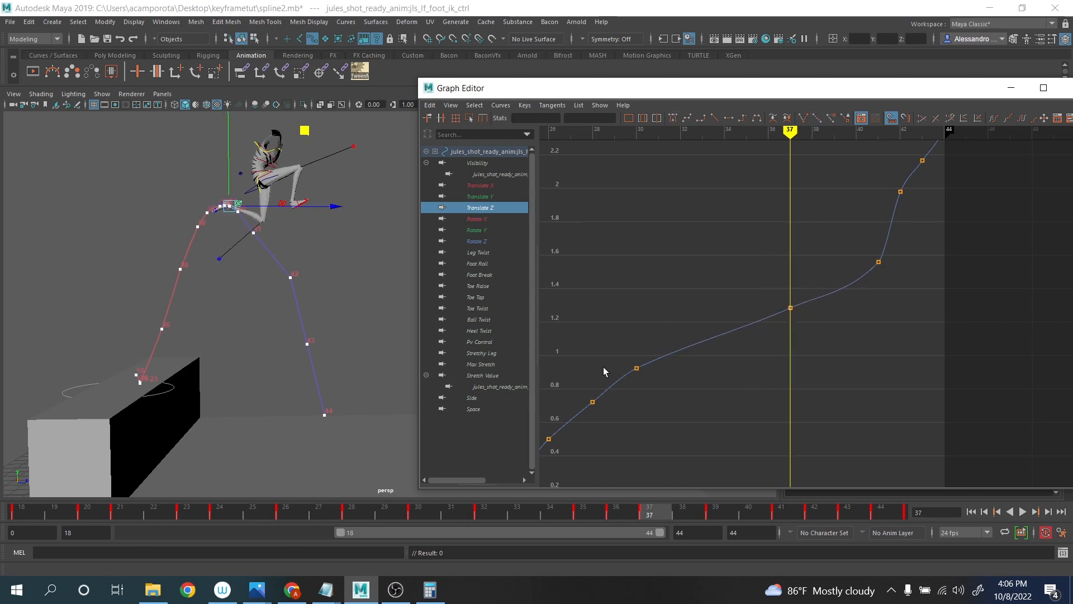
pyautogui.click(607, 420)
pyautogui.press('a')
pyautogui.keyDown('alt'); pyautogui.moveTo(751, 306); pyautogui.dragTo(684, 344, button='middle'); pyautogui.keyUp('alt')
pyautogui.moveTo(700, 333); pyautogui.dragTo(712, 345)
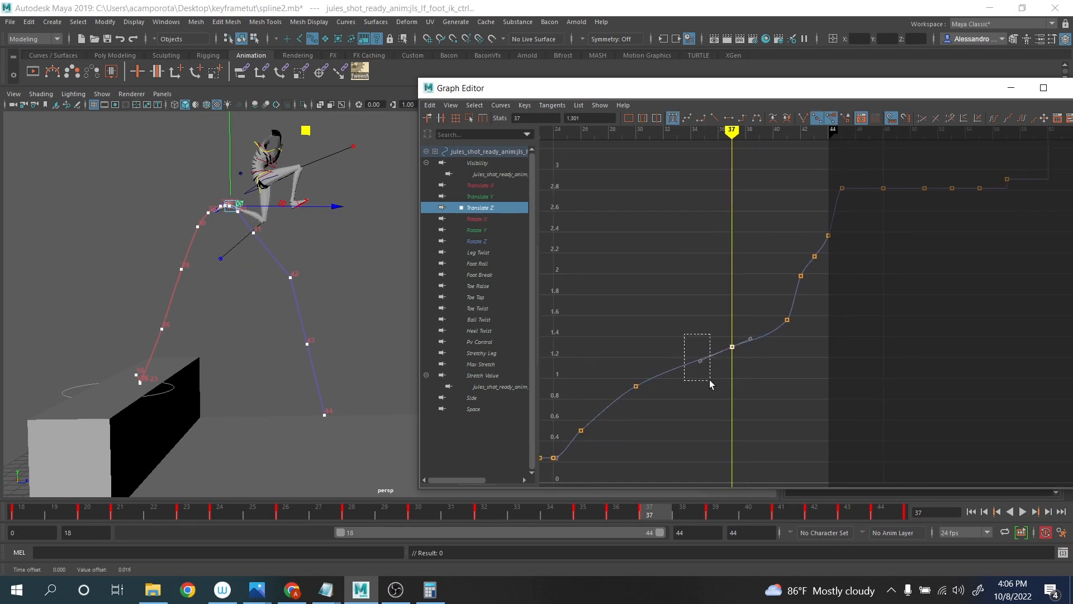
# - Raise the left foot's Translate Z key at frame 41 to about 1.723 and delete the key at frame 42
pyautogui.moveTo(667, 515); pyautogui.dragTo(782, 511)
pyautogui.scroll(2, 809, 330)
pyautogui.moveTo(730, 302); pyautogui.dragTo(789, 336)
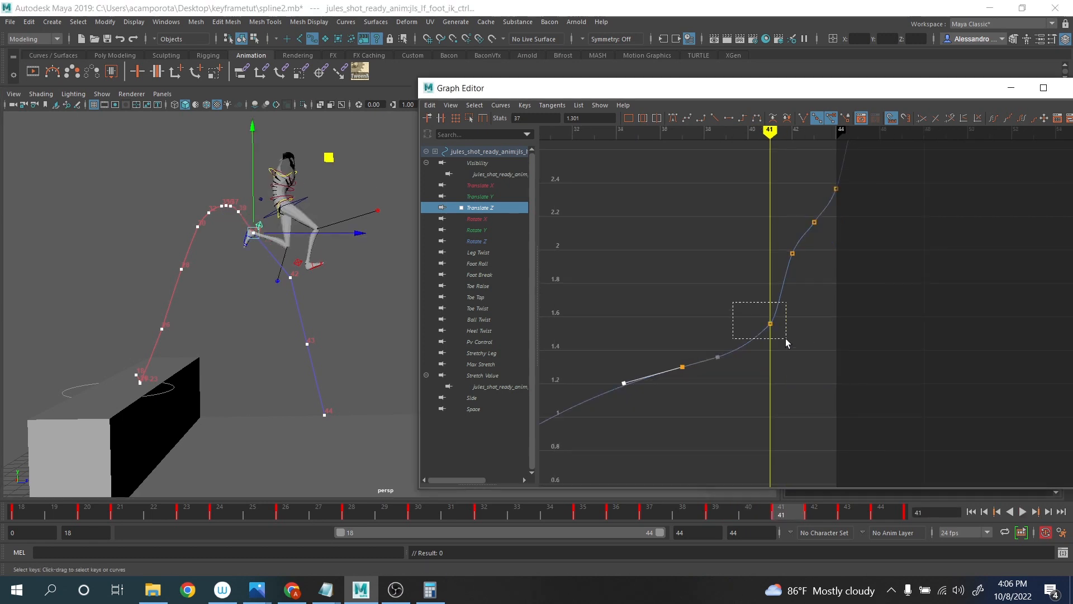
pyautogui.moveTo(789, 336)
pyautogui.mouseDown(button='middle')
pyautogui.moveTo(795, 326)
pyautogui.moveTo(774, 324)
pyautogui.mouseUp(button='middle')
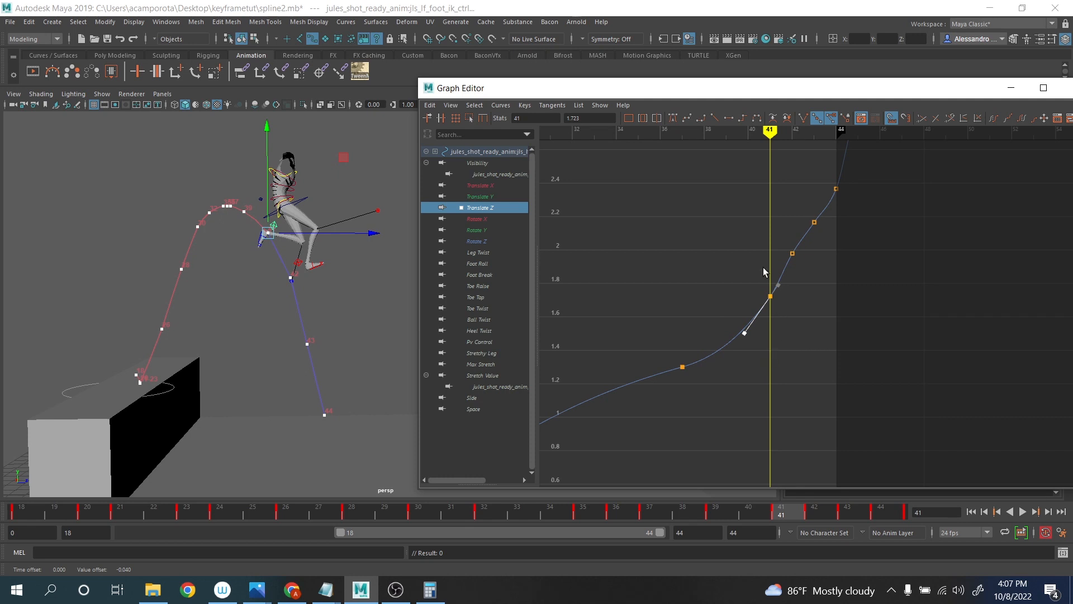
pyautogui.press('.')
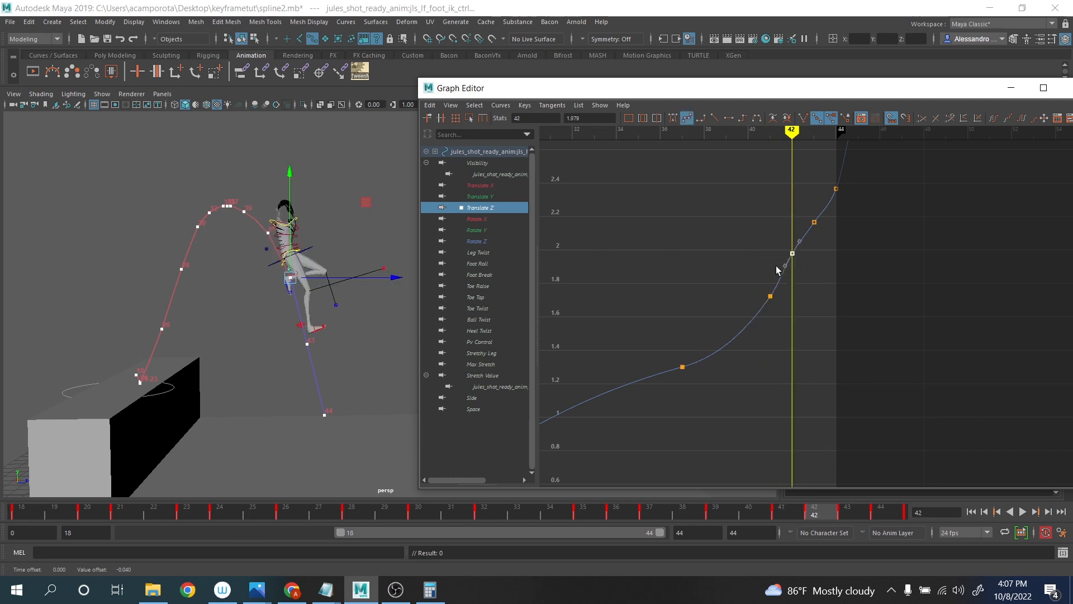
pyautogui.press('Delete')
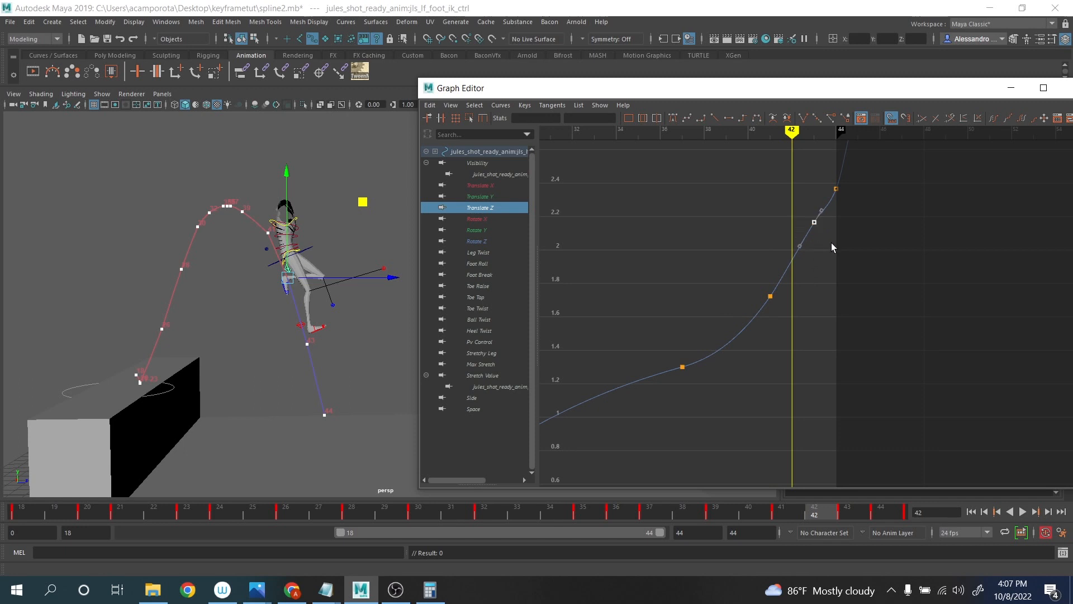
# - Play back the jump through camera1, and switch the viewport to the persp camera framed on the character
pyautogui.click(1022, 512)
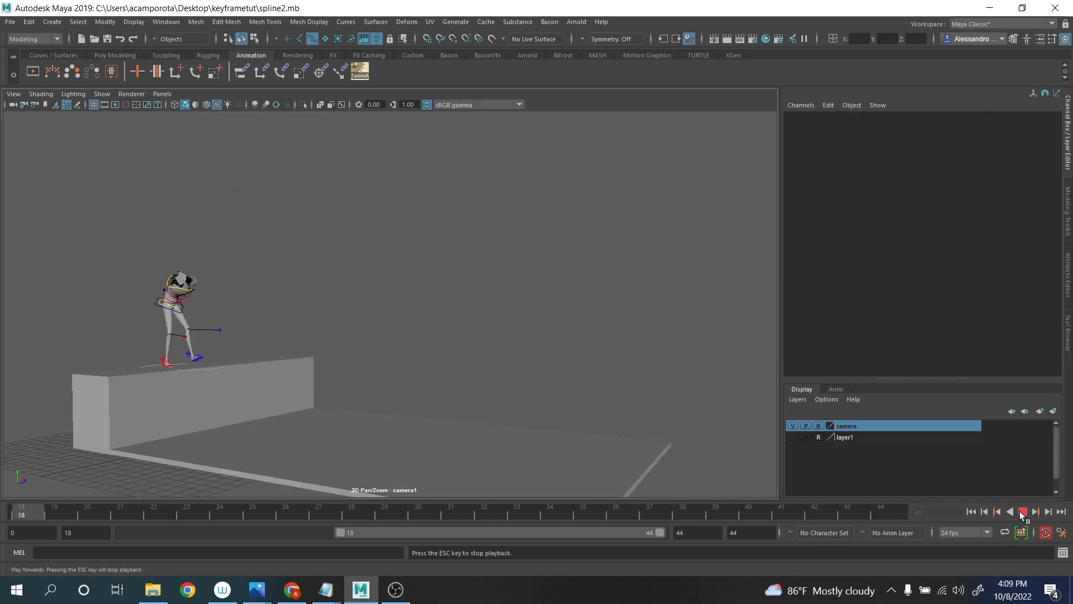
pyautogui.click(1022, 511)
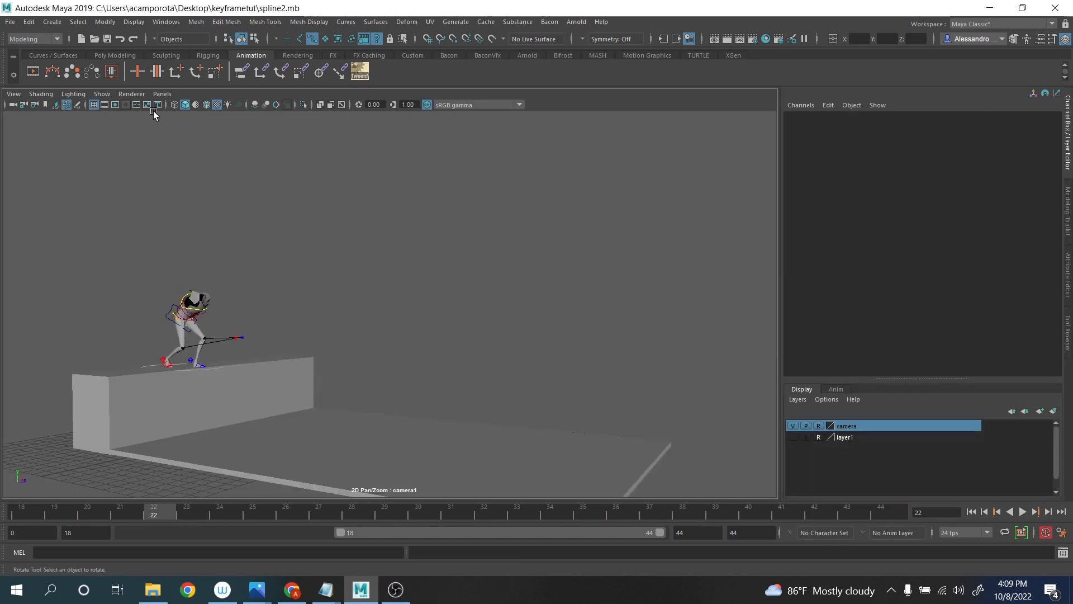
pyautogui.click(160, 95)
pyautogui.moveTo(246, 104)
pyautogui.click(314, 123)
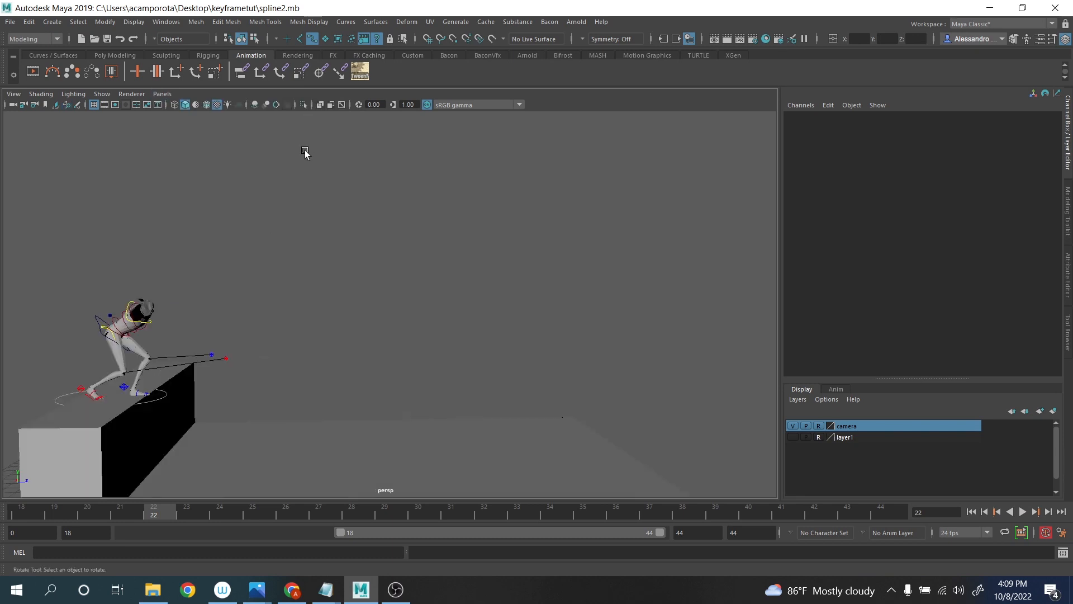
pyautogui.keyDown('alt'); pyautogui.moveTo(134, 182); pyautogui.dragTo(318, 174, button='middle'); pyautogui.keyUp('alt')
pyautogui.keyDown('alt'); pyautogui.moveTo(318, 174); pyautogui.dragTo(316, 213, button='right'); pyautogui.keyUp('alt')
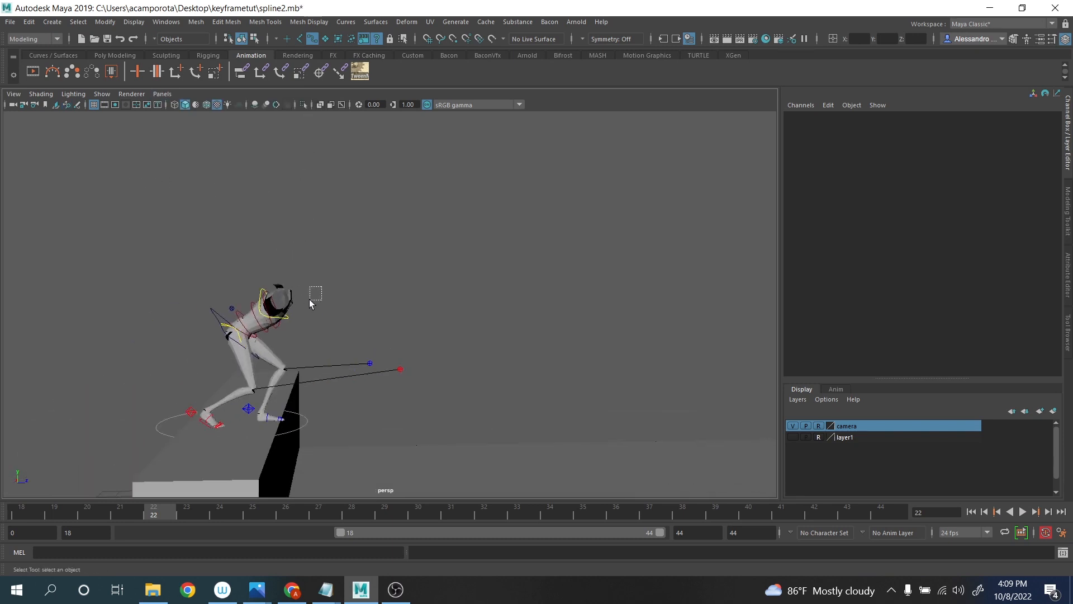
# - Select the spine controls together with the spine curvature control, and examine the body's motion through takeoff and mid-air by scrubbing and playback
pyautogui.moveTo(249, 320); pyautogui.dragTo(309, 313)
pyautogui.click(233, 311)
pyautogui.moveTo(230, 504); pyautogui.dragTo(351, 484)
pyautogui.keyDown('alt'); pyautogui.moveTo(414, 264); pyautogui.dragTo(355, 337, button='middle'); pyautogui.keyUp('alt')
pyautogui.scroll(2, 355, 337)
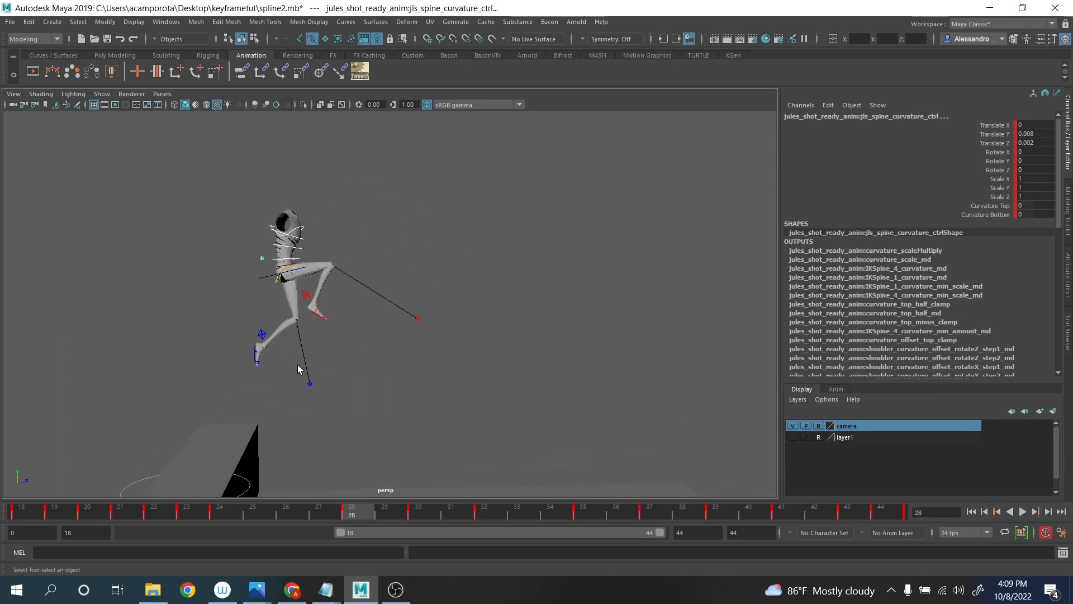
pyautogui.keyDown('alt'); pyautogui.moveTo(297, 364); pyautogui.dragTo(359, 405); pyautogui.keyUp('alt')
pyautogui.moveTo(364, 517)
pyautogui.mouseDown()
pyautogui.moveTo(590, 522)
pyautogui.moveTo(357, 515)
pyautogui.mouseUp()
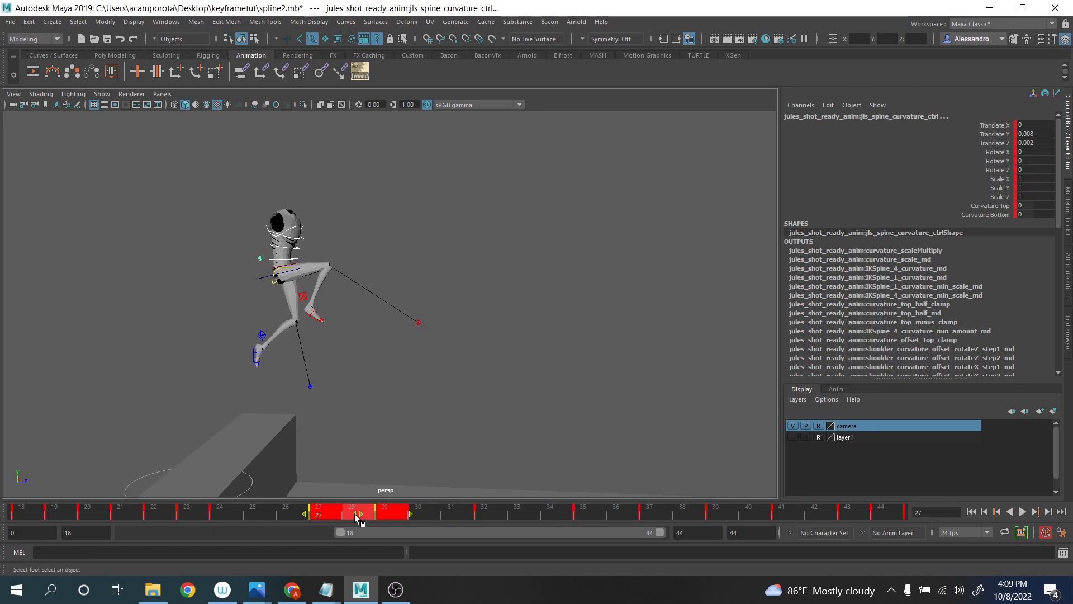
pyautogui.moveTo(203, 506); pyautogui.dragTo(510, 520)
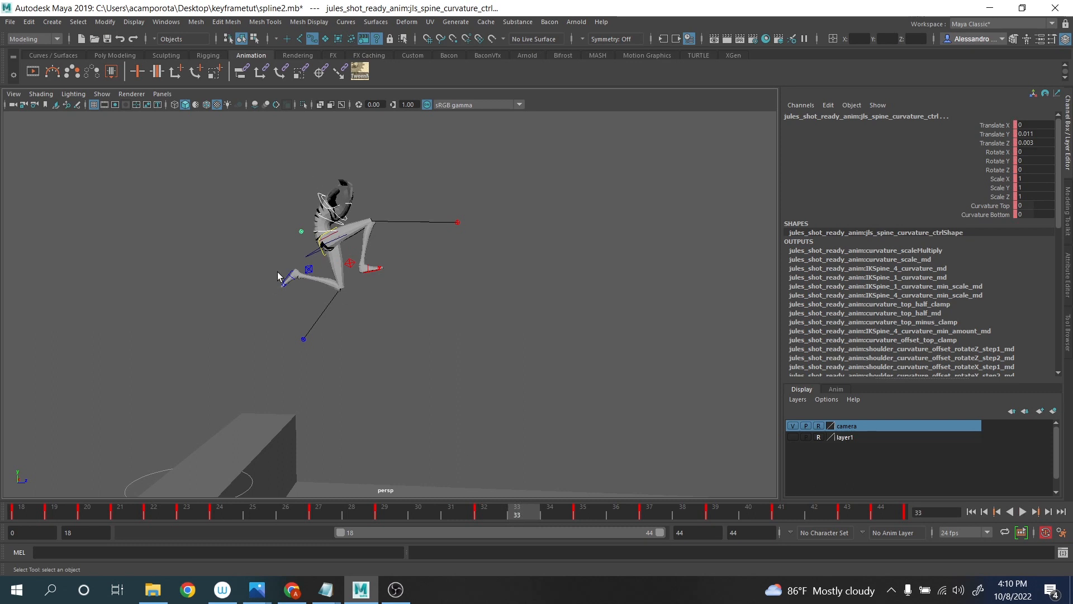
pyautogui.keyDown('alt'); pyautogui.moveTo(339, 263); pyautogui.dragTo(390, 288, button='middle'); pyautogui.keyUp('alt')
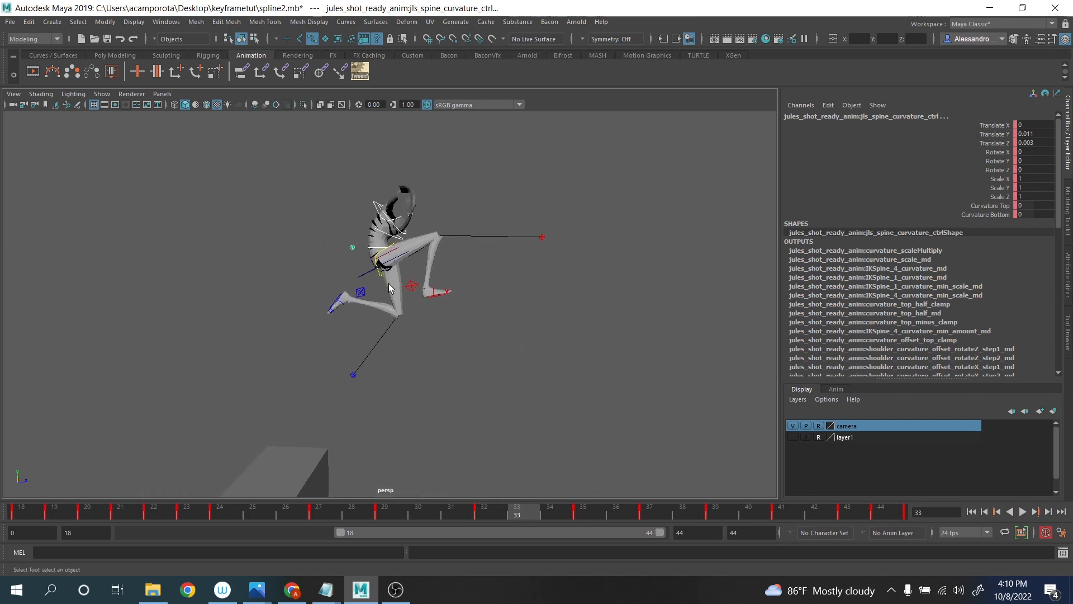
pyautogui.hotkey('alt', 'v')
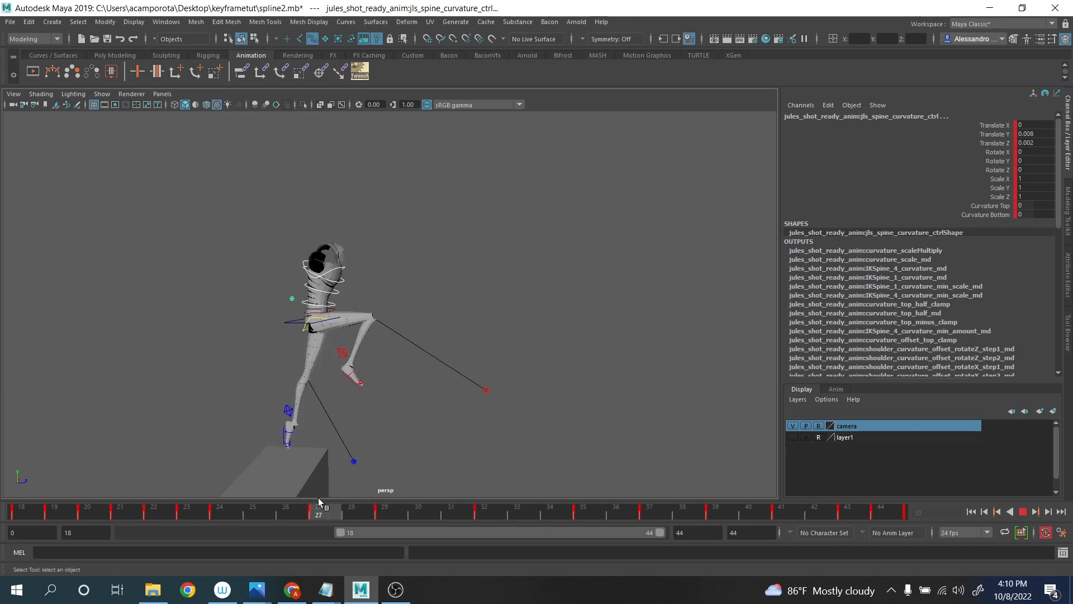
pyautogui.hotkey('alt', 'v')
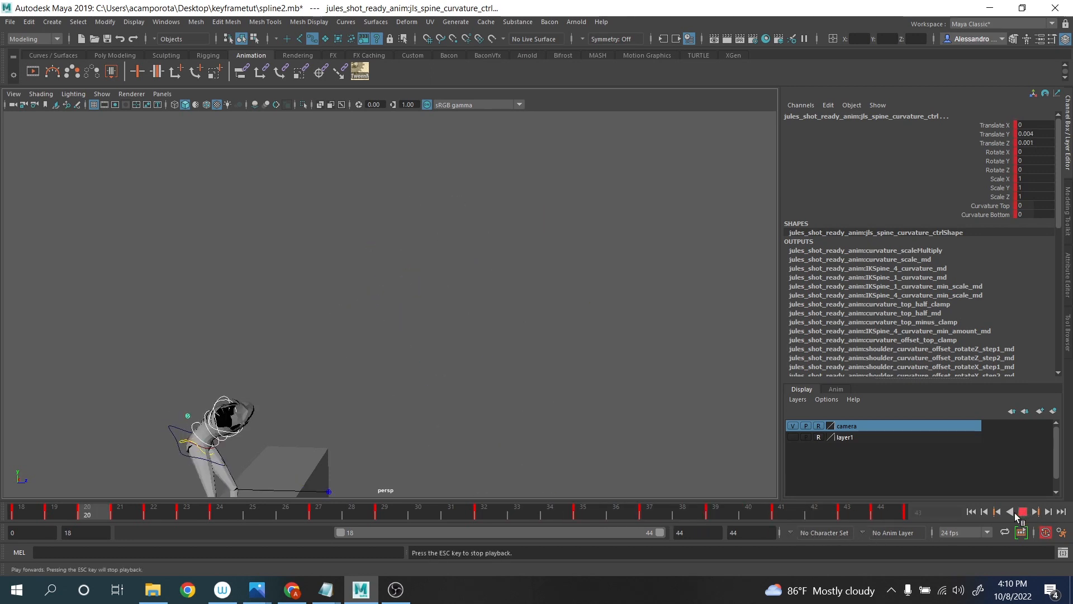
# - Play back the jump through camera1 and examine the takeoff poses around frame 23
pyautogui.click(162, 93)
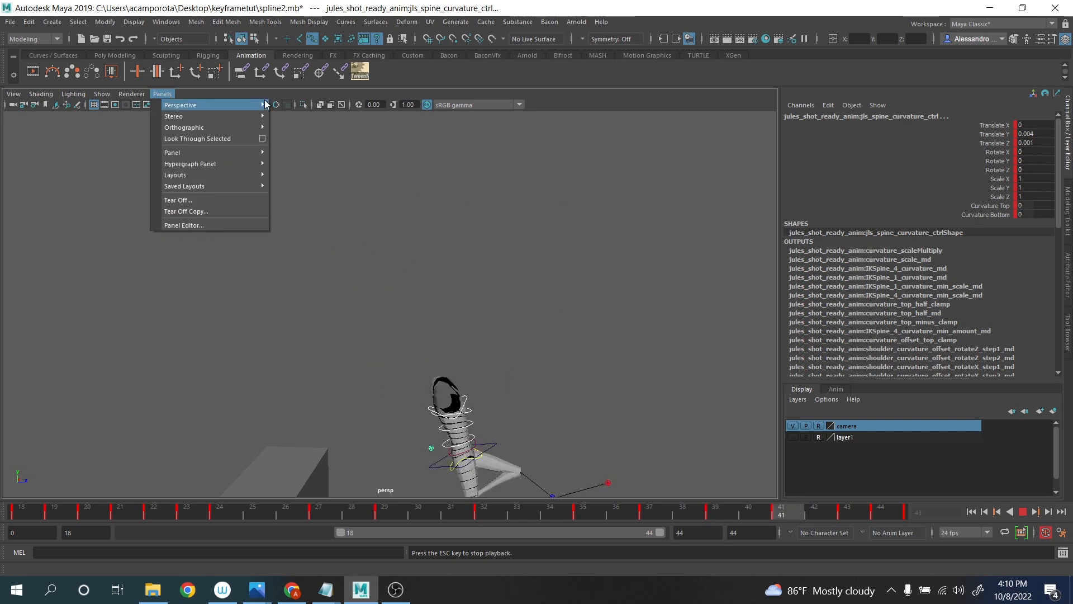
pyautogui.moveTo(246, 105)
pyautogui.click(292, 105)
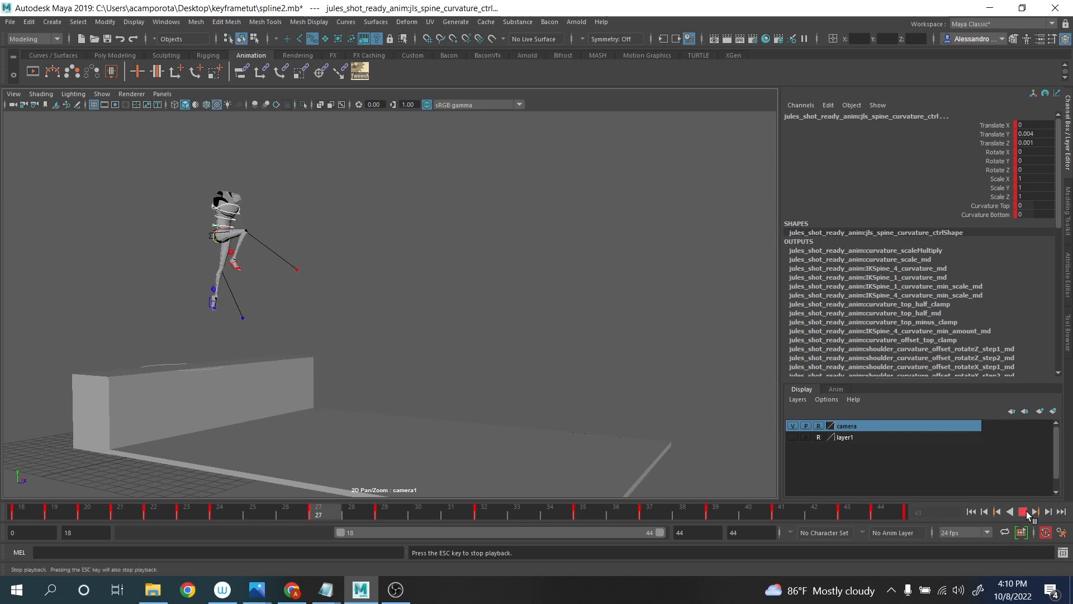
pyautogui.press('Escape')
pyautogui.moveTo(333, 506); pyautogui.dragTo(195, 436)
pyautogui.press('space')
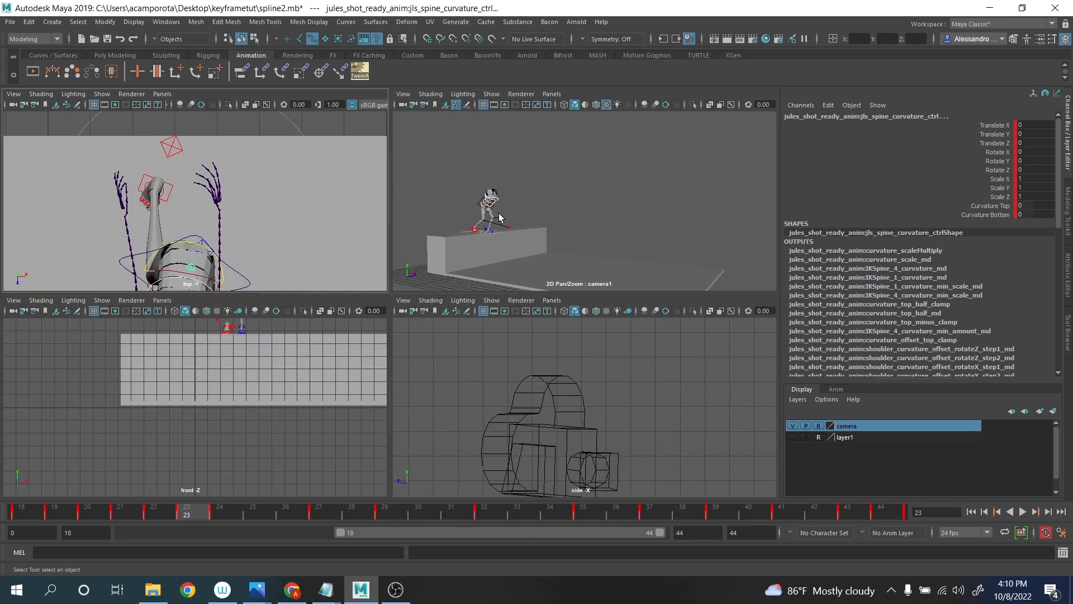
pyautogui.press('space')
# - Look through the persp camera and shift the spine curvature control at frame 24 to about Translate Z 0.003
pyautogui.click(162, 94)
pyautogui.moveTo(184, 106)
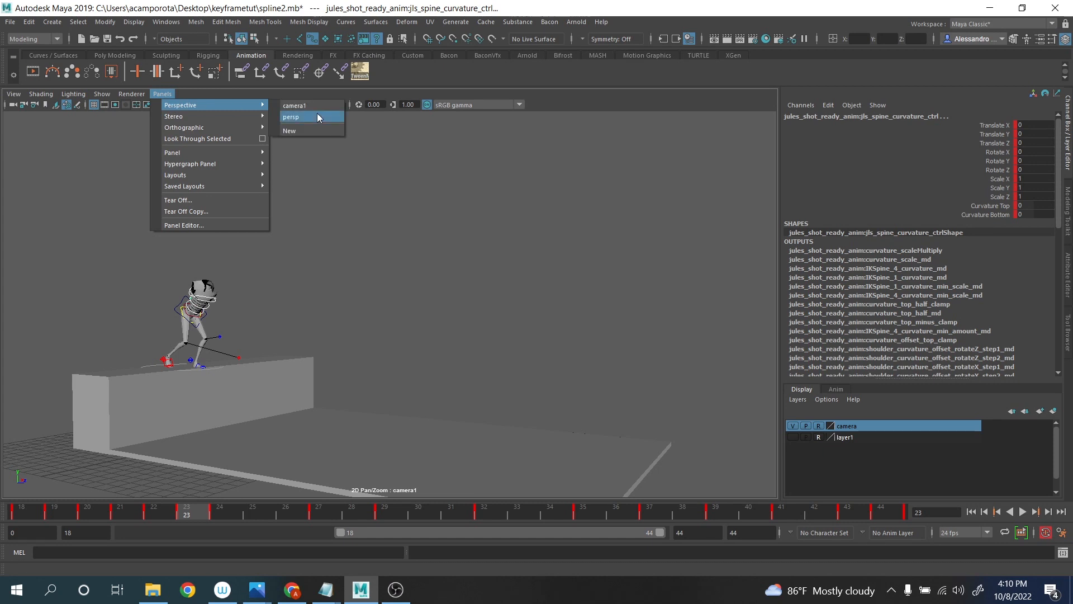
pyautogui.click(314, 114)
pyautogui.scroll(3, 267, 352)
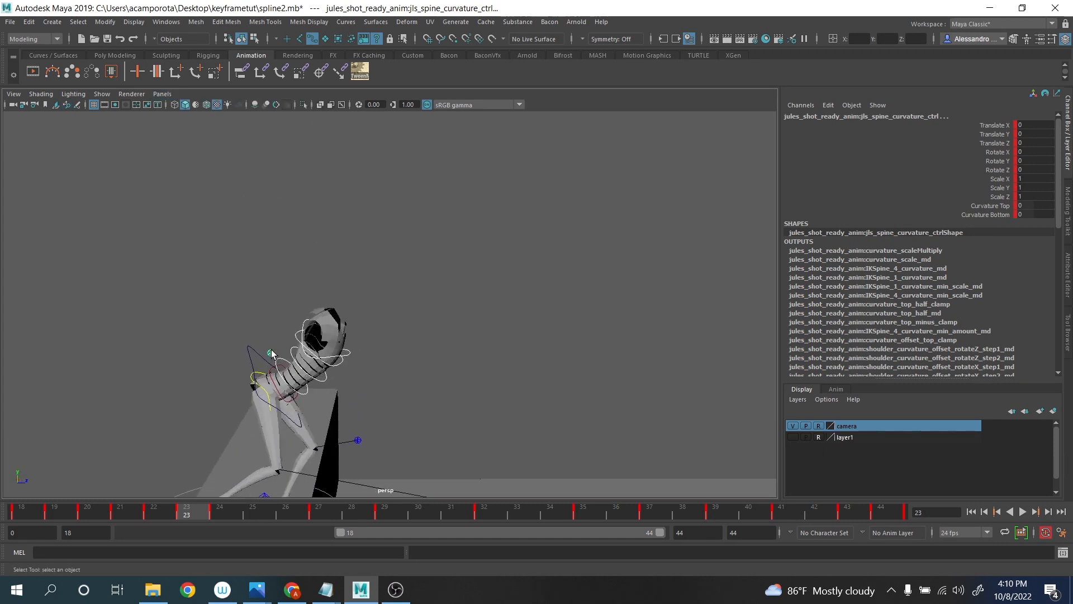
pyautogui.moveTo(231, 509); pyautogui.dragTo(331, 514)
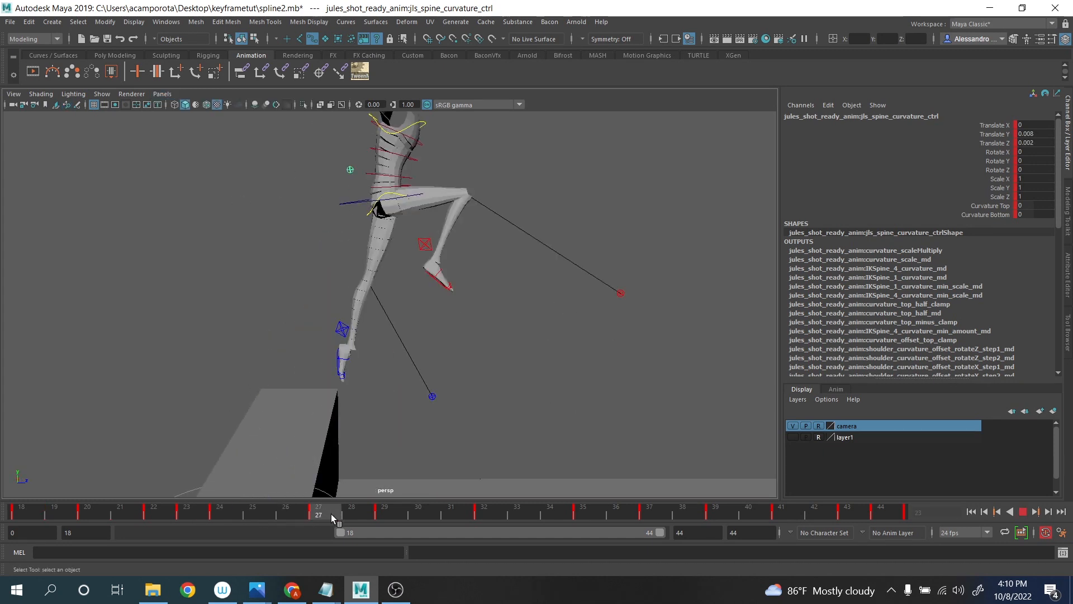
pyautogui.click(228, 512)
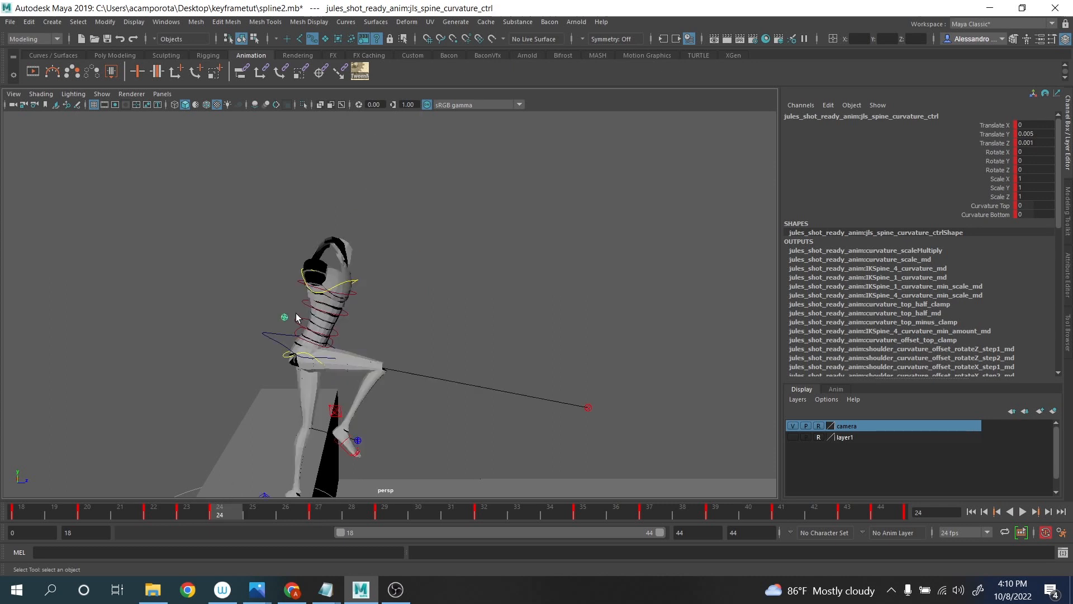
pyautogui.press('w')
pyautogui.keyDown('alt'); pyautogui.moveTo(285, 316); pyautogui.dragTo(355, 337); pyautogui.keyUp('alt')
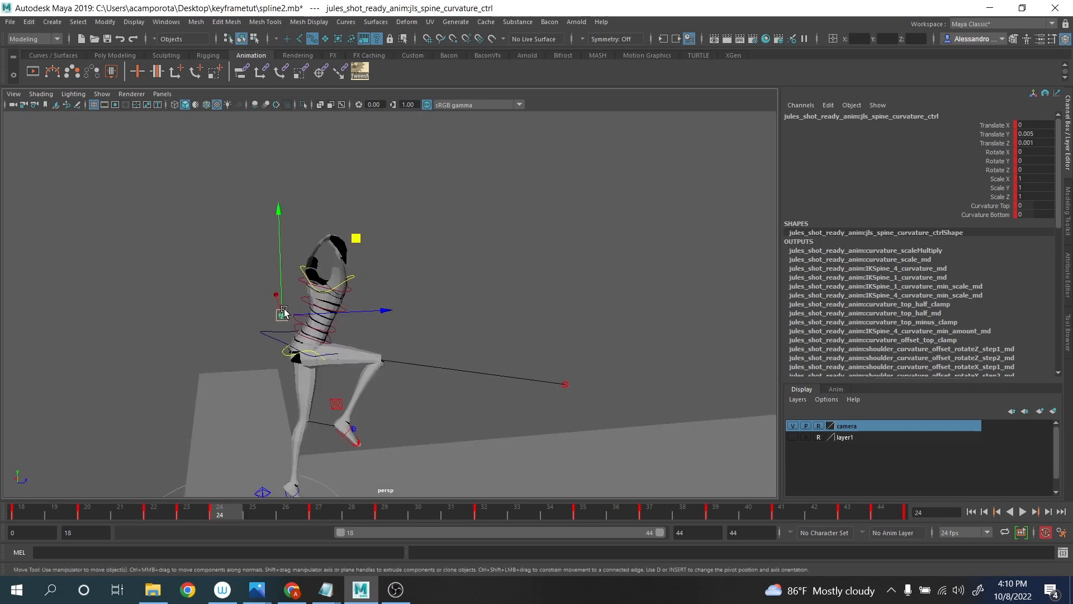
pyautogui.press('w')
pyautogui.click(282, 310)
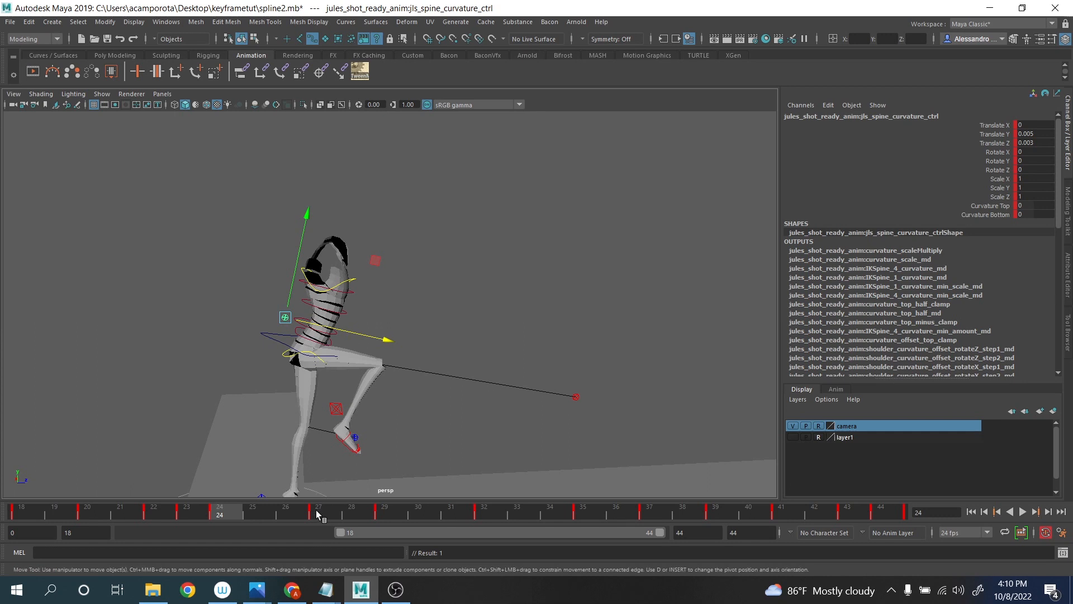
# - Shift the spine curvature control at frame 27, and place it at about Translate Y 0.012, Translate Z 0.001 at frame 32
pyautogui.click(316, 512)
pyautogui.keyDown('alt'); pyautogui.moveTo(341, 305); pyautogui.dragTo(313, 378, button='middle'); pyautogui.keyUp('alt')
pyautogui.moveTo(413, 239); pyautogui.dragTo(419, 240)
pyautogui.click(352, 513)
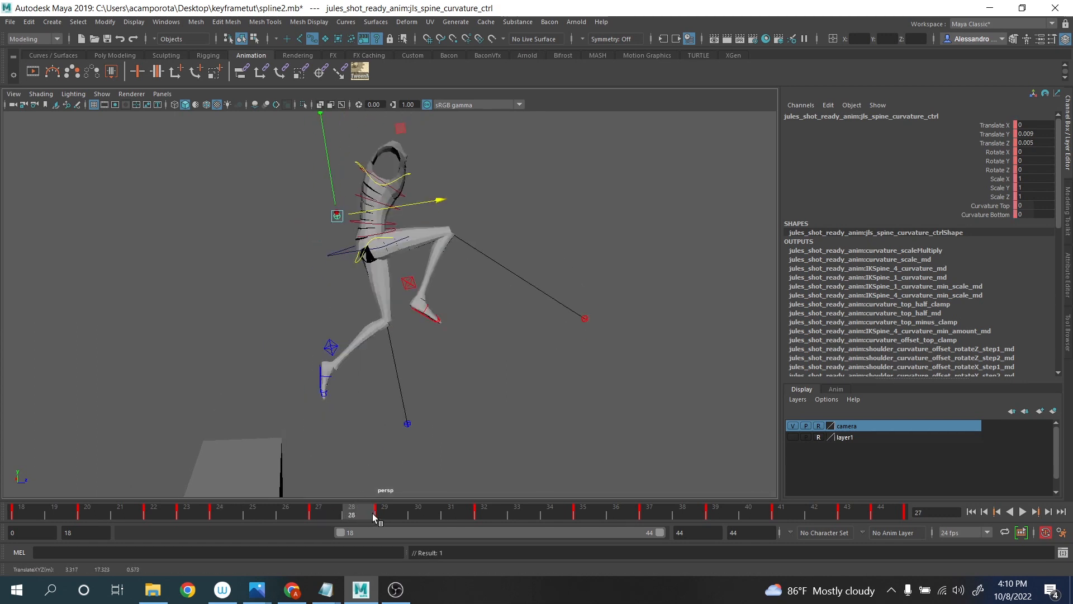
pyautogui.moveTo(373, 516); pyautogui.dragTo(496, 512)
pyautogui.moveTo(384, 196); pyautogui.dragTo(380, 192)
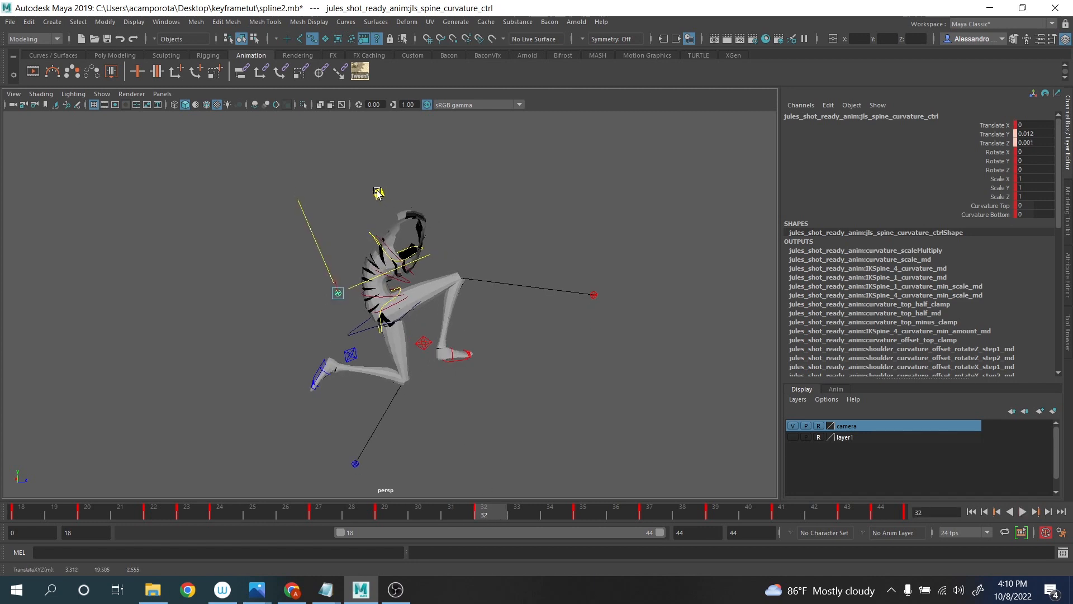
# - Raise the spine curvature control to about Translate Y 0.013 at frame 35 and adjust its position at frame 37
pyautogui.moveTo(550, 512); pyautogui.dragTo(598, 512)
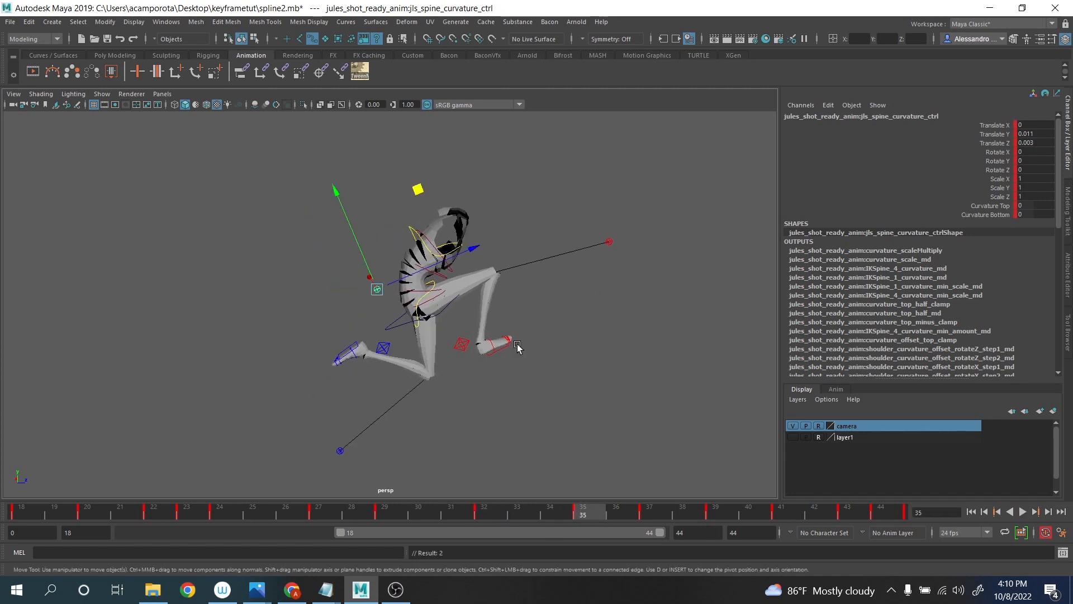
pyautogui.moveTo(418, 189); pyautogui.dragTo(418, 189)
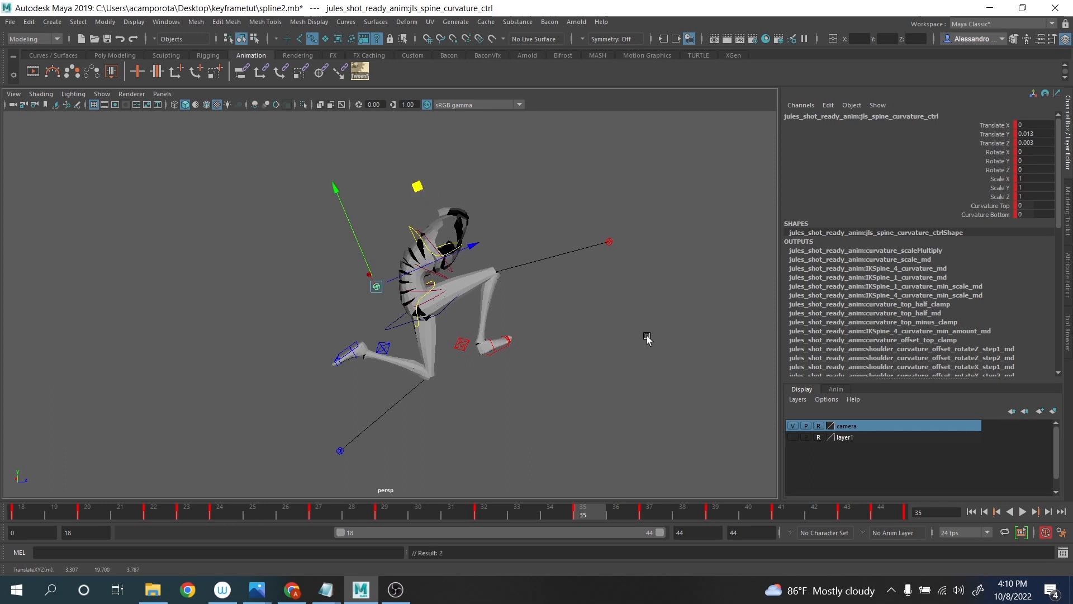
pyautogui.click(655, 510)
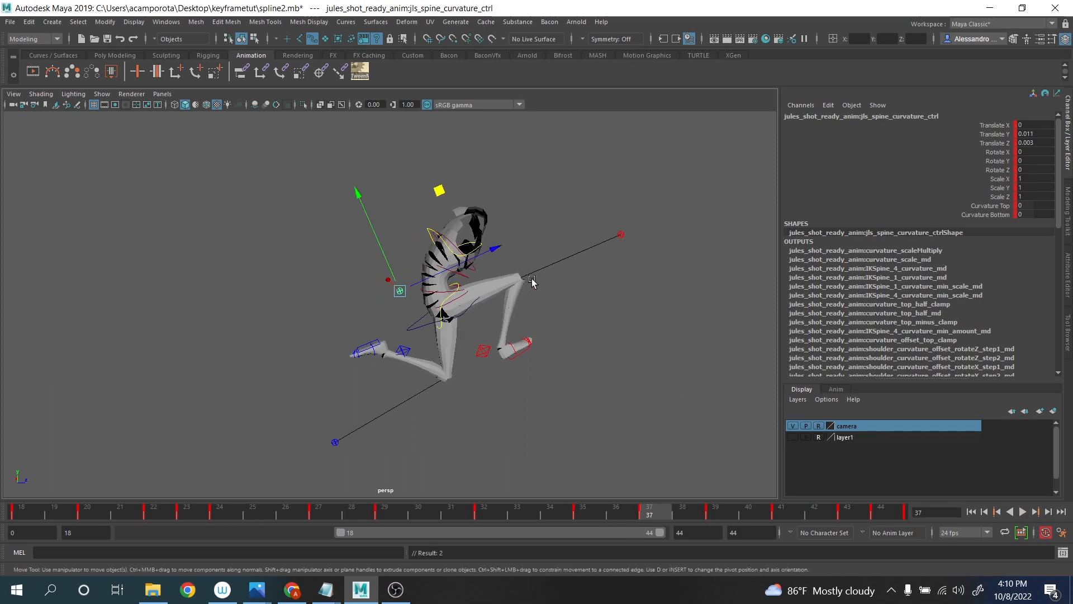
pyautogui.moveTo(488, 249); pyautogui.dragTo(488, 249)
pyautogui.keyDown('alt'); pyautogui.moveTo(486, 280); pyautogui.dragTo(404, 256, button='middle'); pyautogui.keyUp('alt')
# - Select the spine's IK shoulder control and inspect the landing poses at frames 41 and 43
pyautogui.moveTo(662, 512); pyautogui.dragTo(782, 520)
pyautogui.click(341, 262)
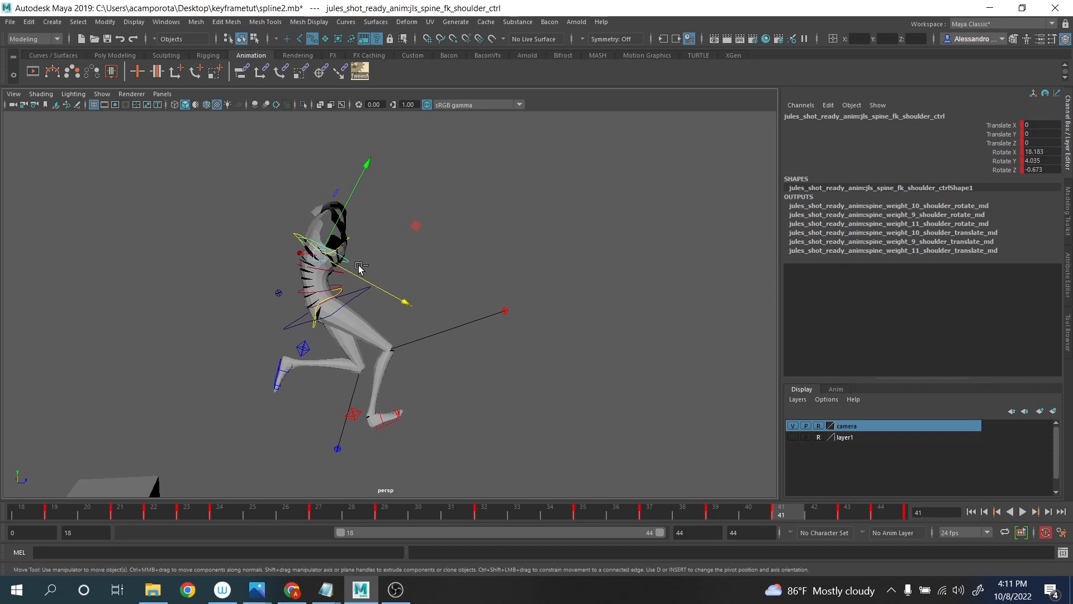
pyautogui.click(358, 267)
pyautogui.moveTo(767, 507); pyautogui.dragTo(847, 510)
pyautogui.click(343, 314)
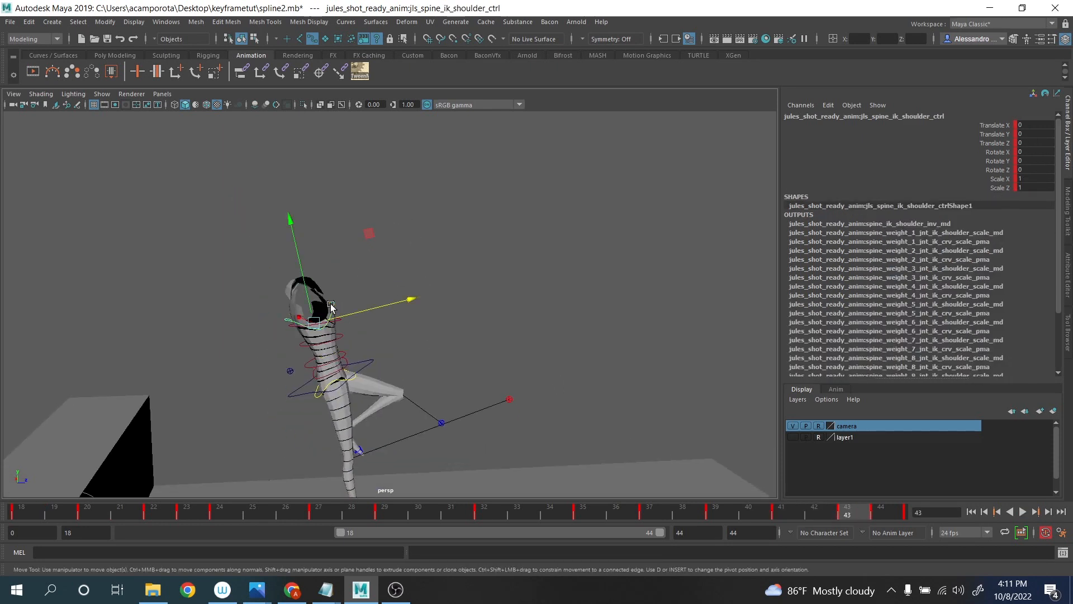
pyautogui.keyDown('alt'); pyautogui.moveTo(343, 314); pyautogui.dragTo(352, 363); pyautogui.keyUp('alt')
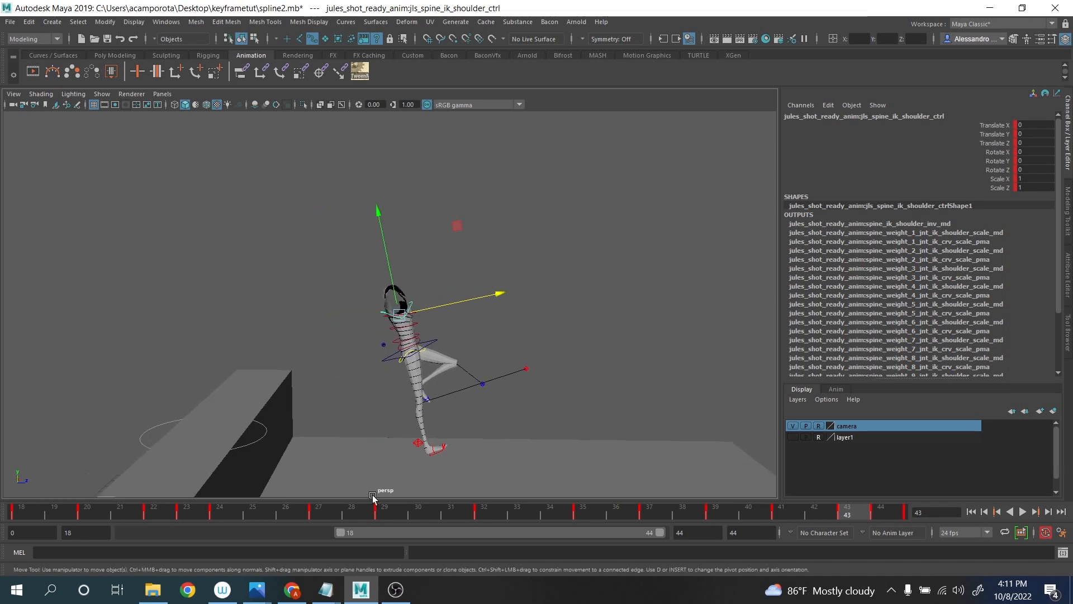
# - Save the scene and examine the takeoff poses between frames 19 and 23
pyautogui.moveTo(366, 516); pyautogui.dragTo(154, 489)
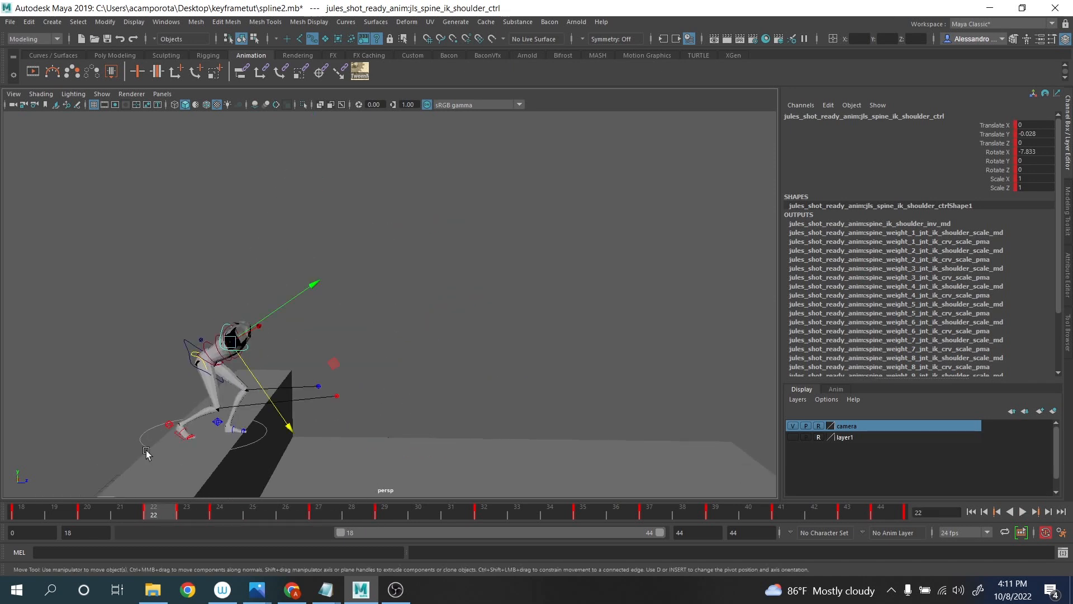
pyautogui.click(10, 21)
pyautogui.click(35, 67)
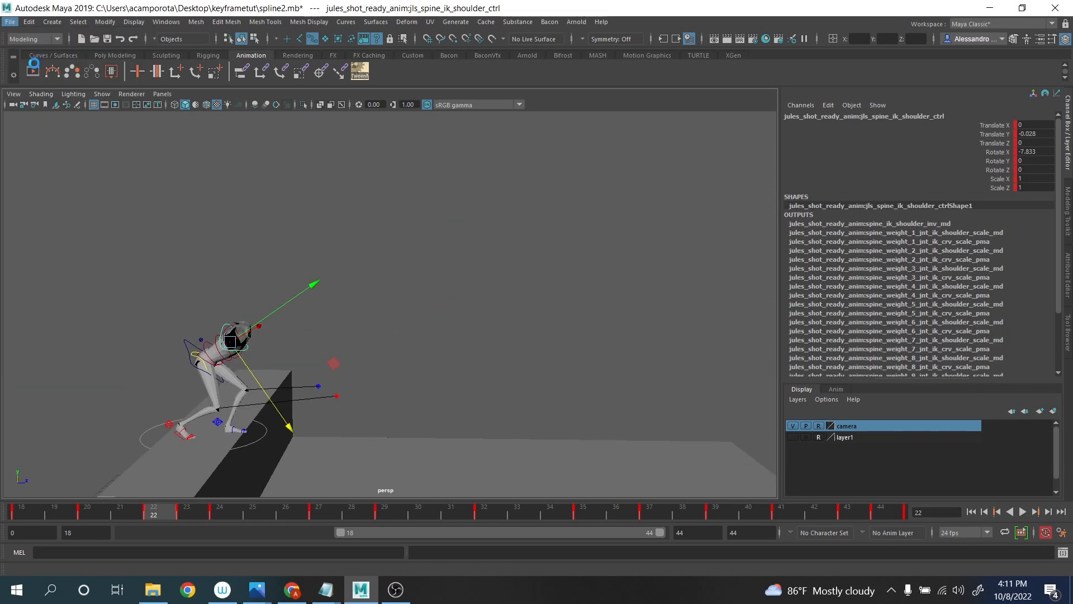
pyautogui.hotkey('alt', 'v')
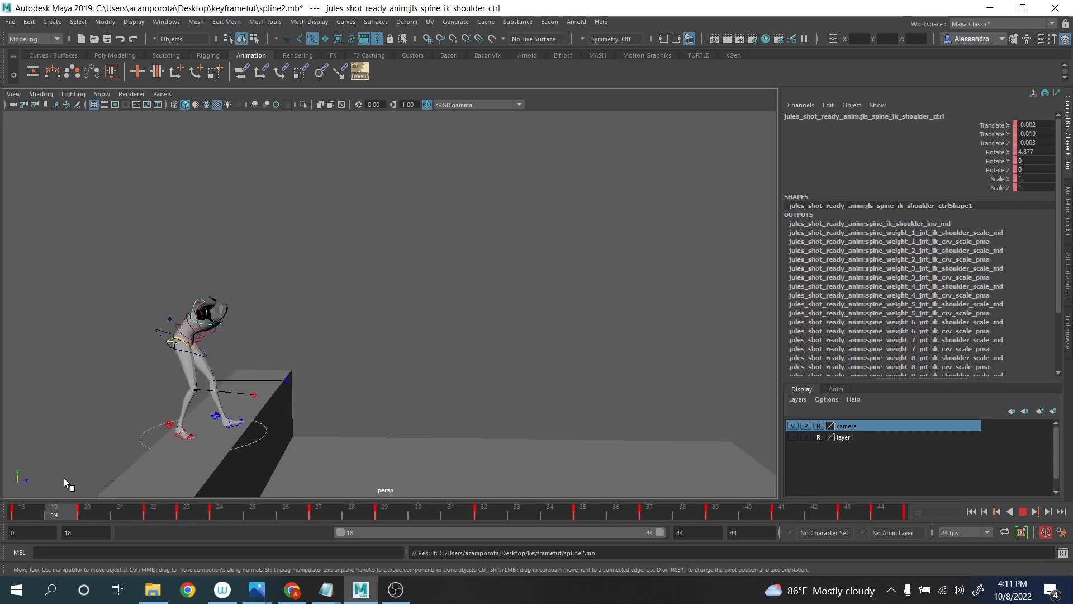
pyautogui.hotkey('alt', 'v')
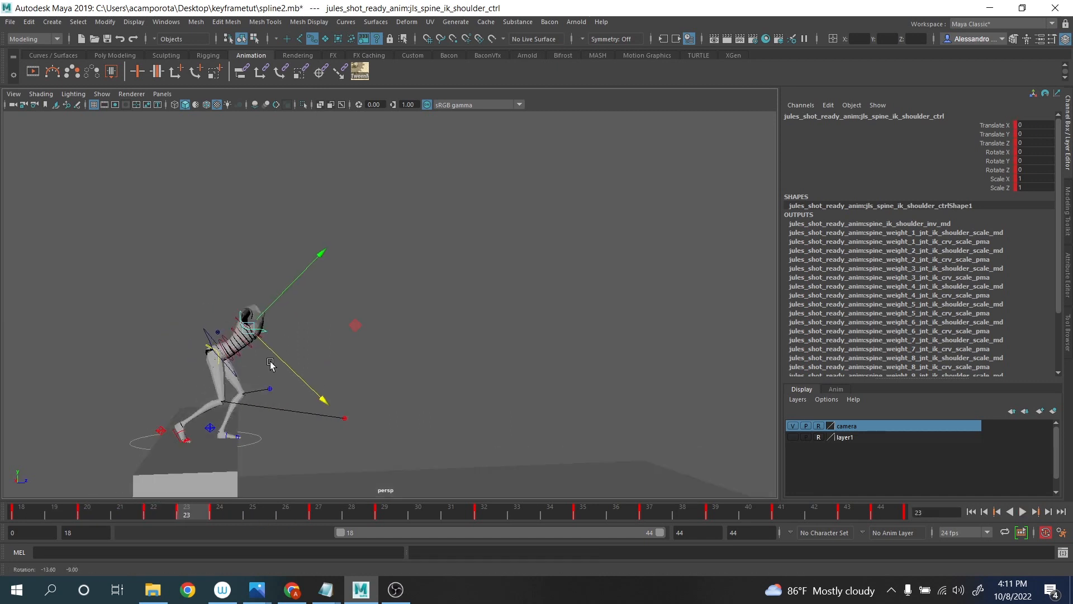
# - Try lowering the IK shoulder control at frame 23 to about Translate Y -0.033, and undo the move
pyautogui.moveTo(274, 303); pyautogui.dragTo(270, 305)
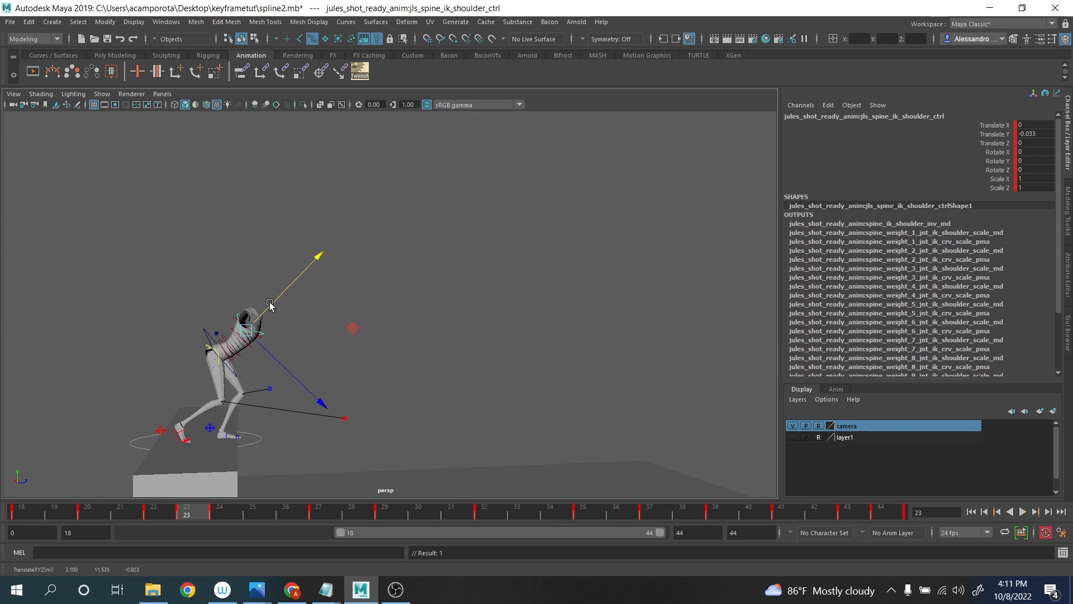
pyautogui.hotkey('ctrl', 'z')
# - Offset the IK shoulder control along its vertical axis just after frame 23, and raise it slightly at frame 27
pyautogui.hotkey('alt', 'v')
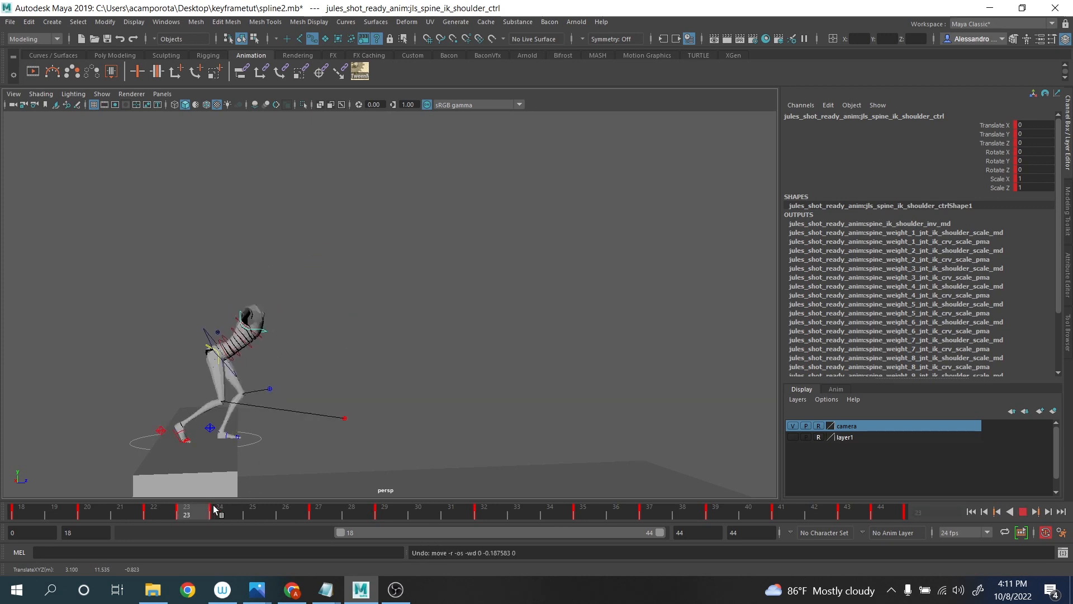
pyautogui.hotkey('alt', 'v')
pyautogui.moveTo(269, 243)
pyautogui.mouseDown()
pyautogui.moveTo(267, 235)
pyautogui.moveTo(271, 246)
pyautogui.mouseUp()
pyautogui.moveTo(269, 496); pyautogui.dragTo(318, 494)
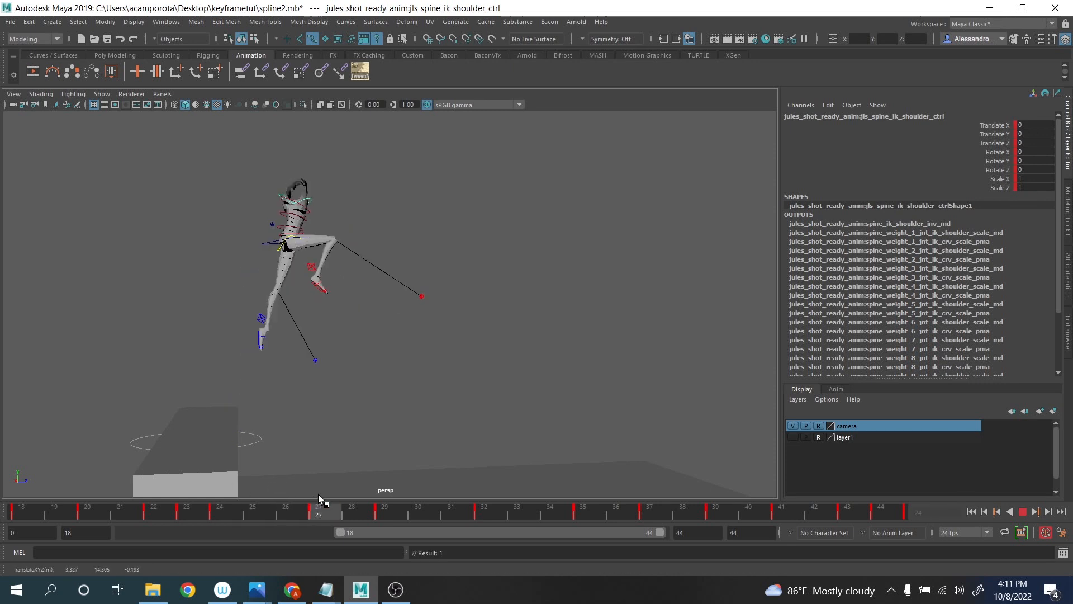
pyautogui.keyDown('alt'); pyautogui.moveTo(366, 208); pyautogui.dragTo(346, 289, button='middle'); pyautogui.keyUp('alt')
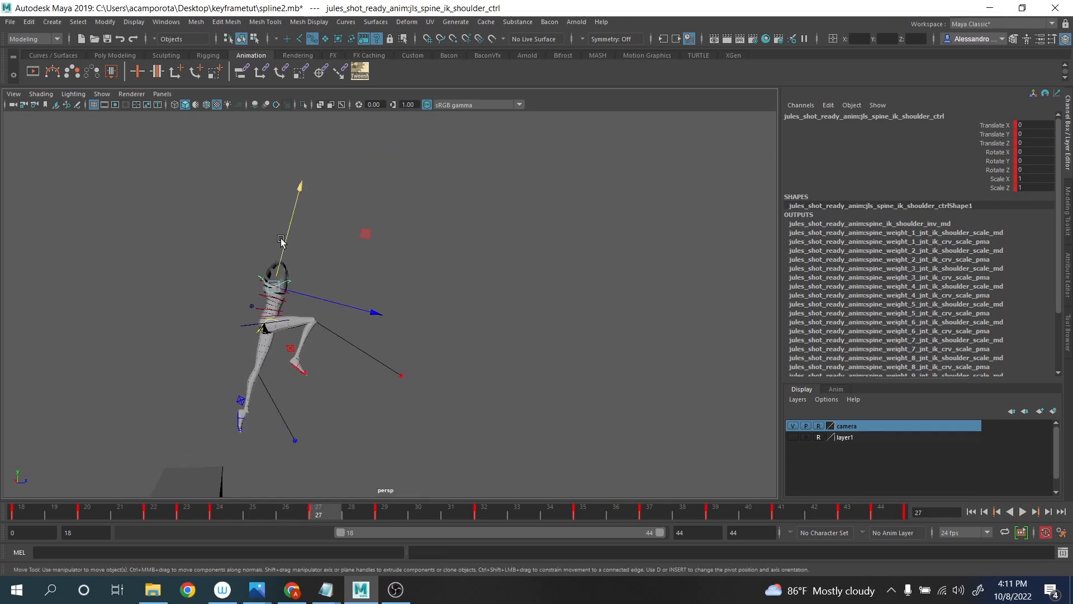
pyautogui.moveTo(281, 240); pyautogui.dragTo(282, 237)
pyautogui.press('w')
pyautogui.moveTo(273, 284); pyautogui.dragTo(186, 306)
# - Lower the IK shoulder control to about Translate Y -0.005 at frame 32 and adjust its height at frames 35 and 37
pyautogui.moveTo(353, 506); pyautogui.dragTo(492, 497)
pyautogui.keyDown('alt'); pyautogui.moveTo(406, 381); pyautogui.dragTo(351, 341); pyautogui.keyUp('alt')
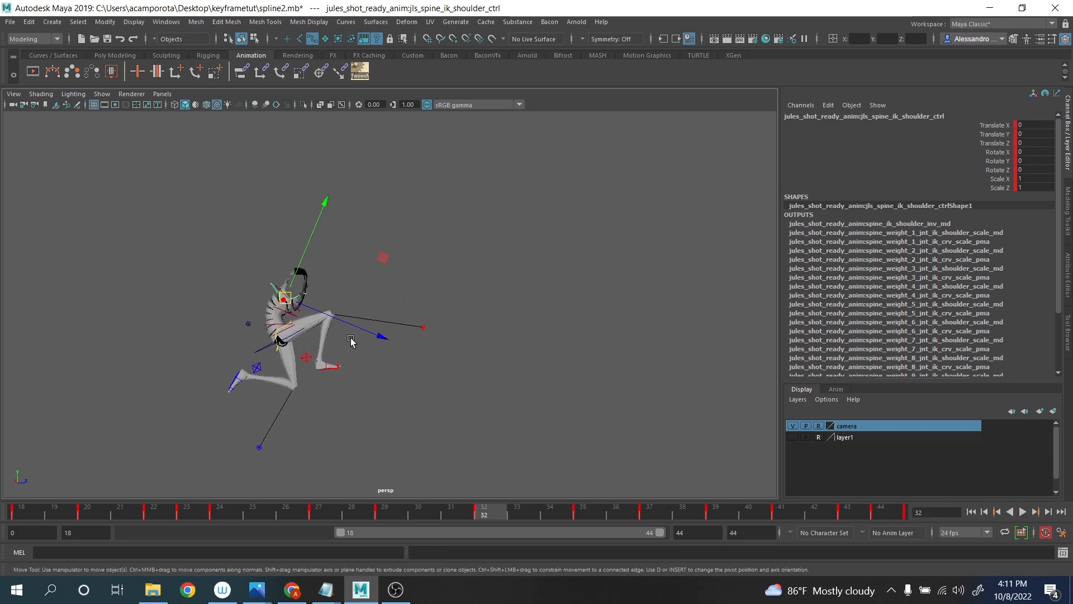
pyautogui.moveTo(300, 260); pyautogui.dragTo(299, 261)
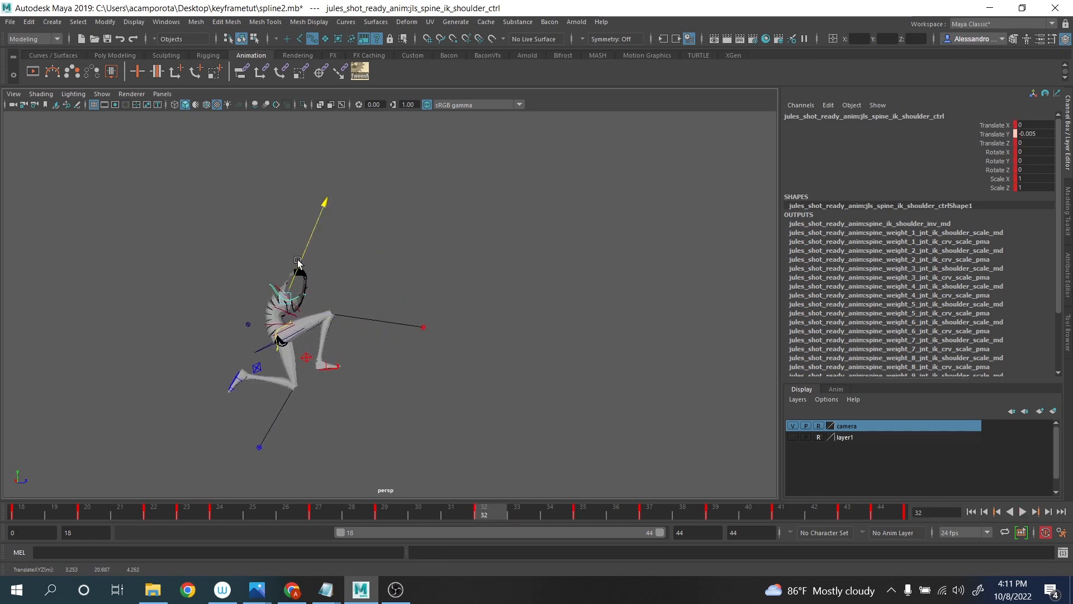
pyautogui.click(581, 510)
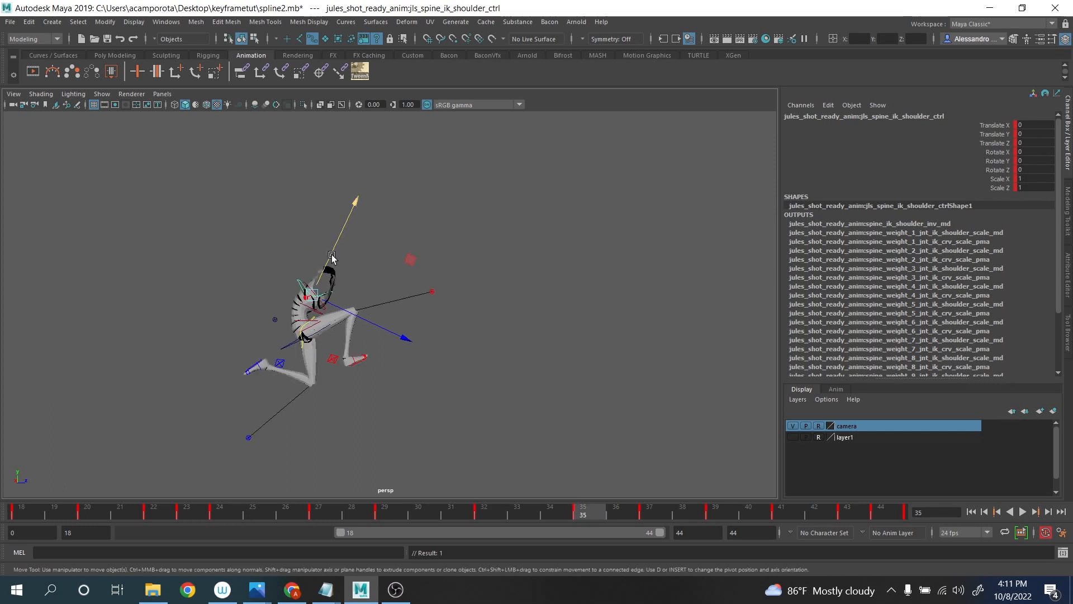
pyautogui.moveTo(332, 257); pyautogui.dragTo(329, 256)
pyautogui.click(613, 511)
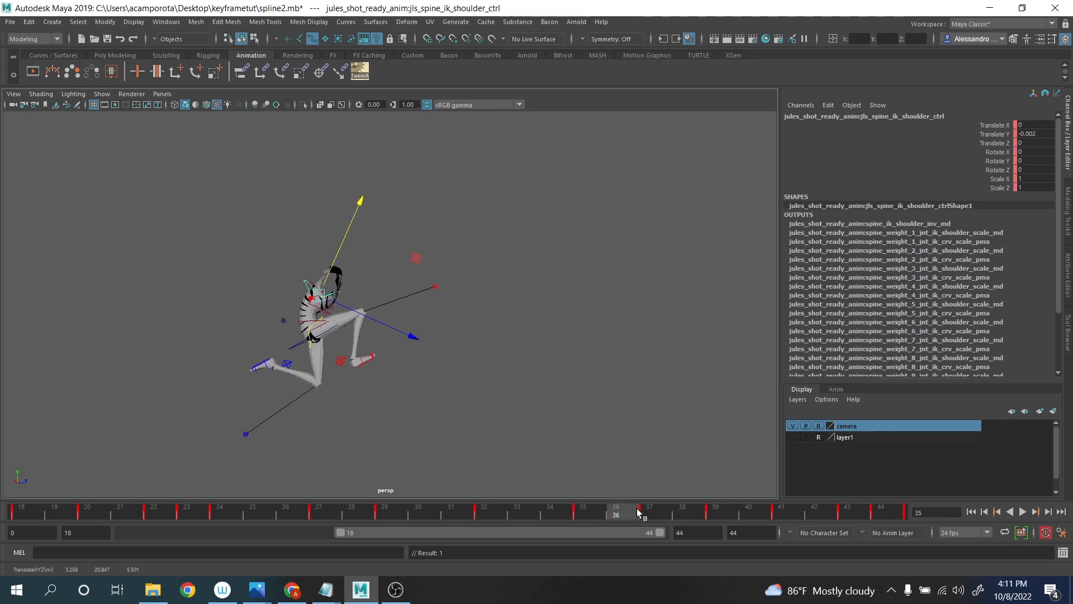
pyautogui.click(645, 511)
pyautogui.moveTo(339, 267); pyautogui.dragTo(338, 271)
# - Raise the IK shoulder control to about Translate Y 0.017 at frame 41
pyautogui.click(684, 508)
pyautogui.click(716, 508)
pyautogui.moveTo(717, 513); pyautogui.dragTo(785, 512)
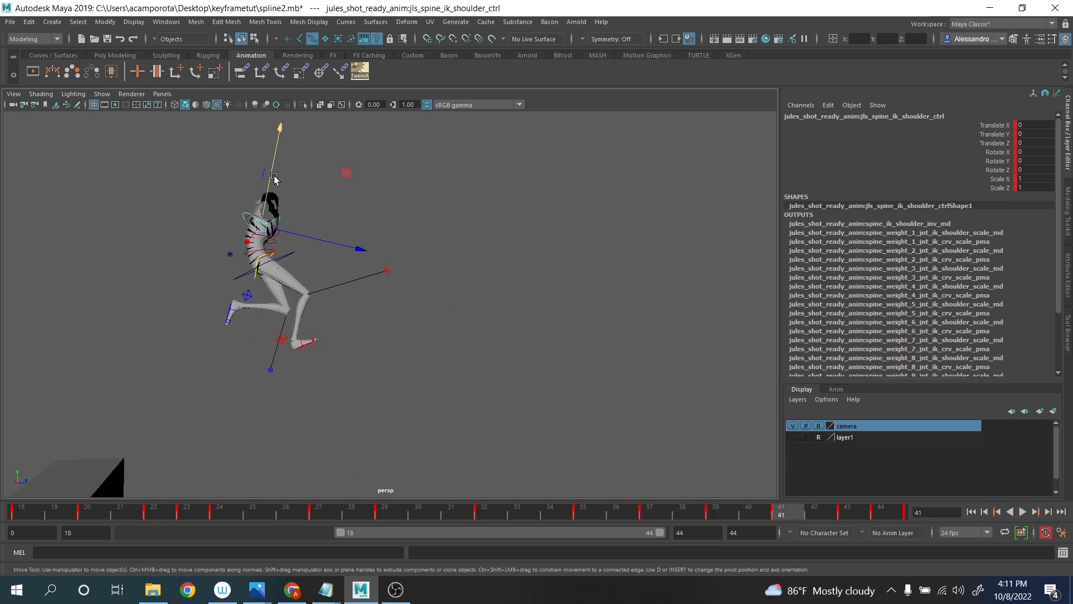
pyautogui.moveTo(275, 178); pyautogui.dragTo(274, 176)
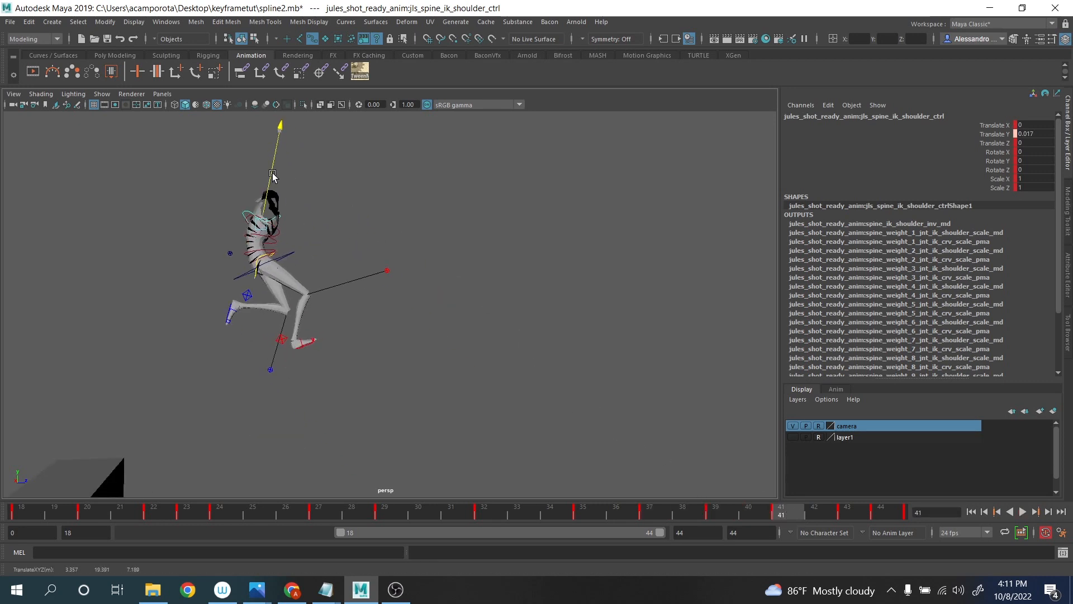
# - Stretch the torso for landing by raising the IK shoulder control at frame 43 and to about Translate Y 0.094 at frame 44
pyautogui.click(814, 511)
pyautogui.click(847, 511)
pyautogui.keyDown('alt'); pyautogui.moveTo(379, 365); pyautogui.dragTo(371, 306, button='middle'); pyautogui.keyUp('alt')
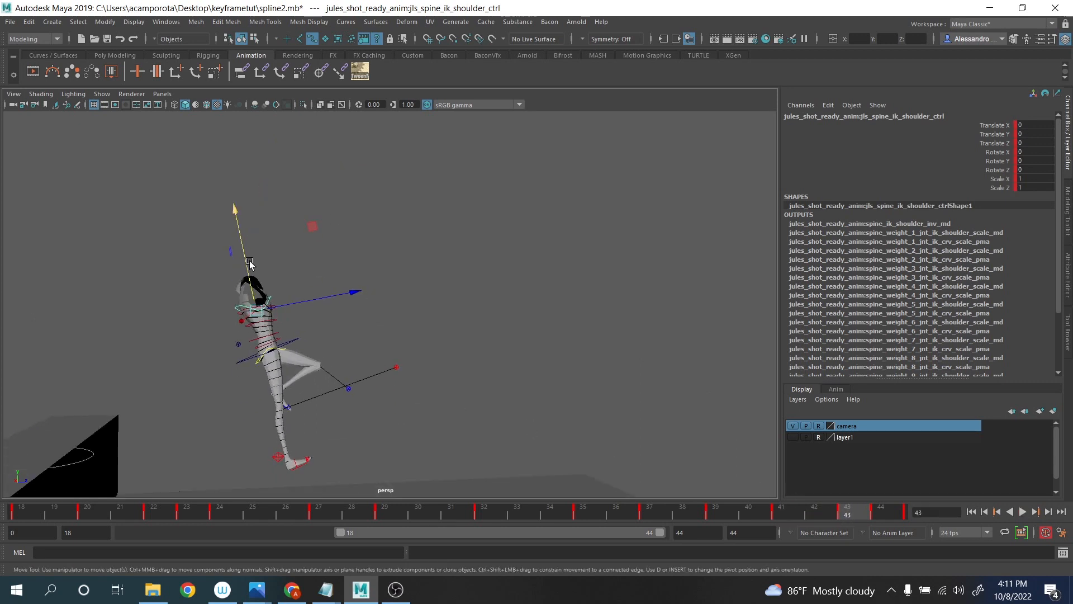
pyautogui.moveTo(249, 262); pyautogui.dragTo(244, 244)
pyautogui.hotkey('alt', 'v')
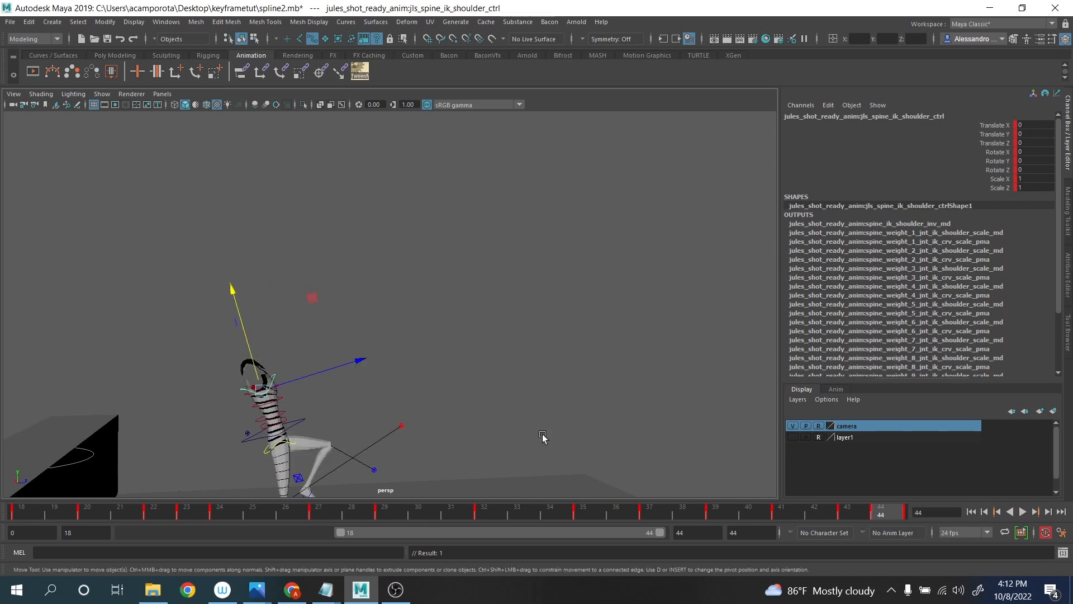
pyautogui.moveTo(252, 353); pyautogui.dragTo(270, 351)
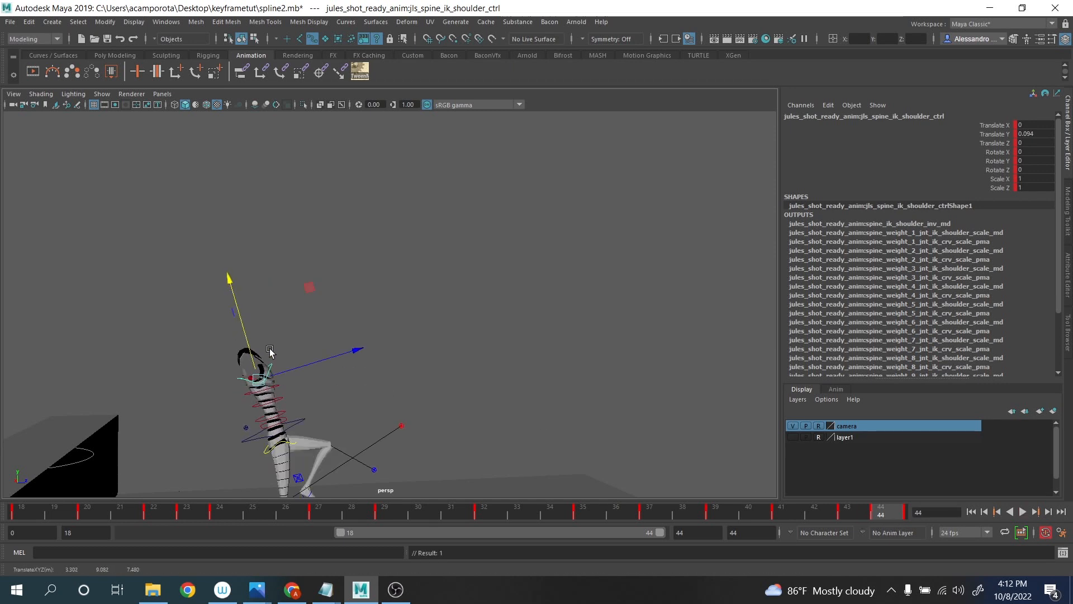
# - Play back the jump with the head shown, and select the neck controls at frame 39
pyautogui.click(1023, 512)
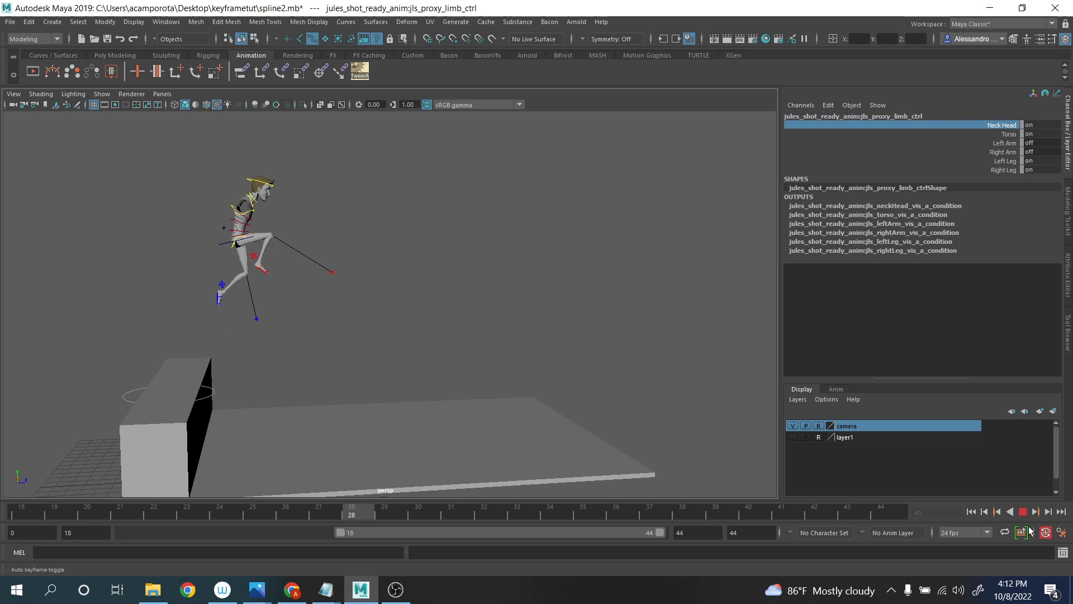
pyautogui.click(1022, 511)
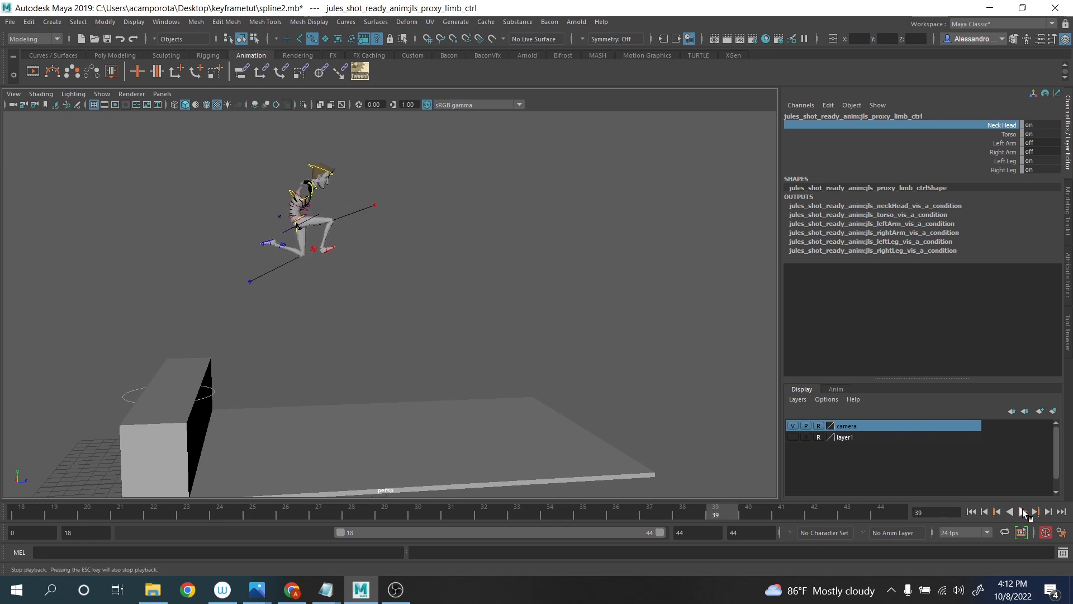
pyautogui.keyDown('alt'); pyautogui.moveTo(398, 310); pyautogui.dragTo(390, 387); pyautogui.keyUp('alt')
pyautogui.keyDown('alt'); pyautogui.moveTo(391, 387); pyautogui.dragTo(338, 265, button='right'); pyautogui.keyUp('alt')
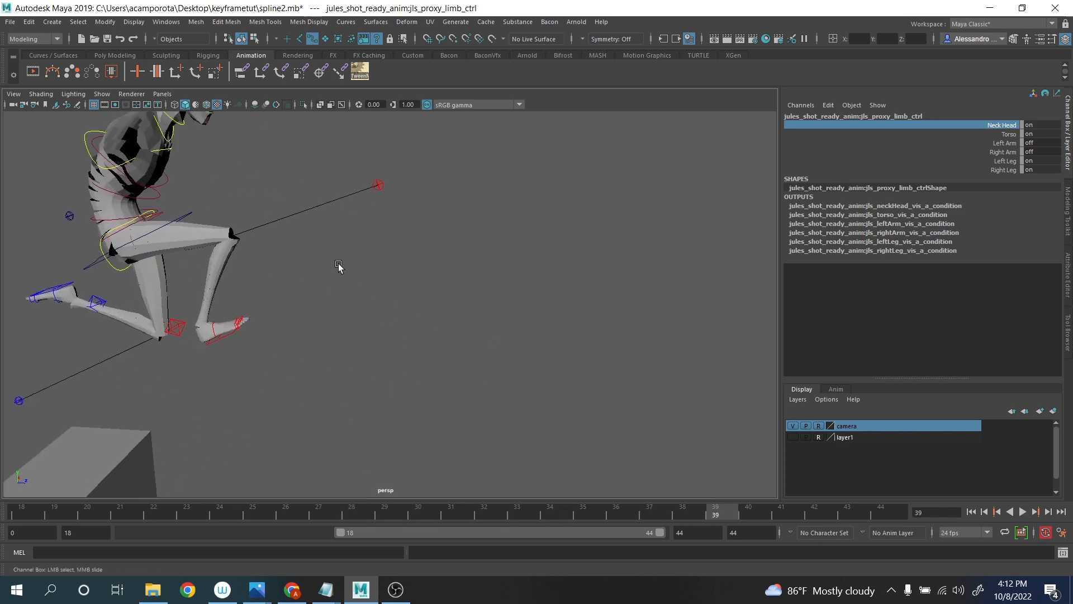
pyautogui.click(176, 132)
pyautogui.scroll(-5, 193, 219)
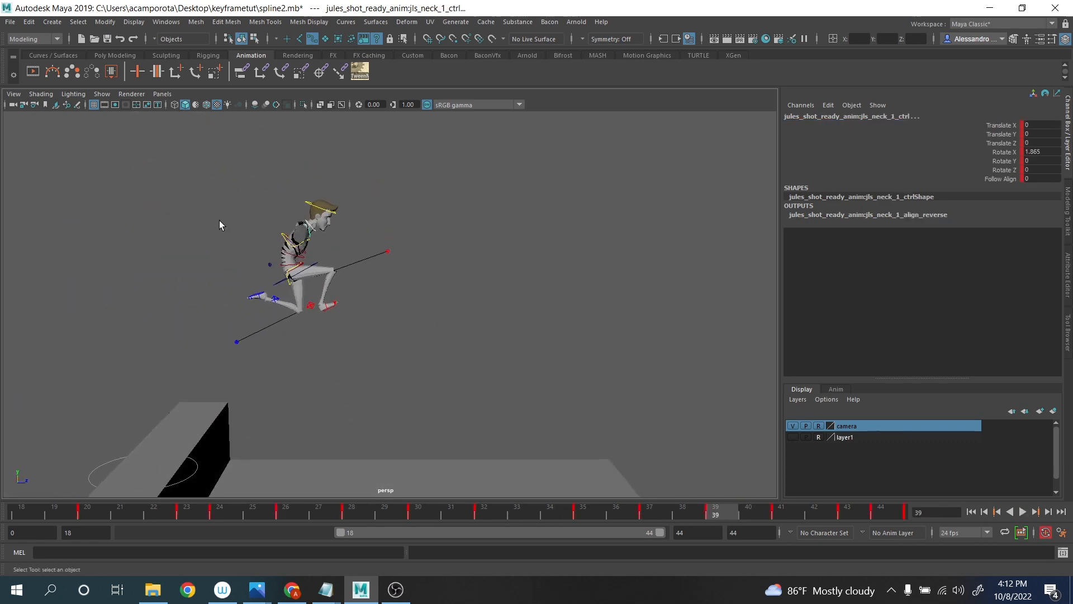
# - Adjust the neck rotation at frame 24 and tilt the head control to about Rotate X -5.5
pyautogui.click(330, 210)
pyautogui.moveTo(259, 515); pyautogui.dragTo(226, 511)
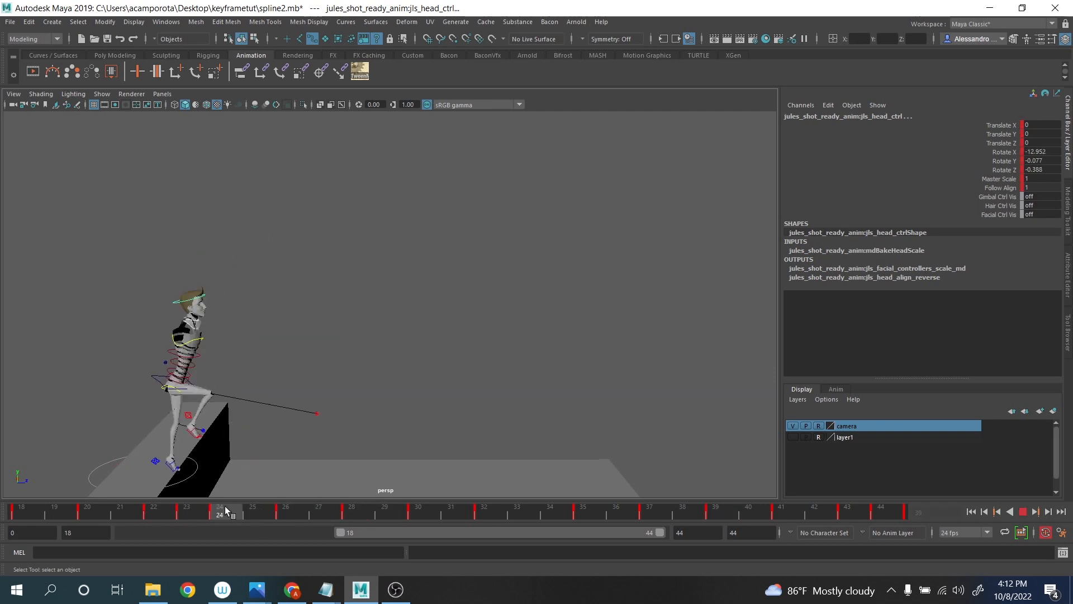
pyautogui.keyDown('alt'); pyautogui.moveTo(251, 436); pyautogui.dragTo(268, 276); pyautogui.keyUp('alt')
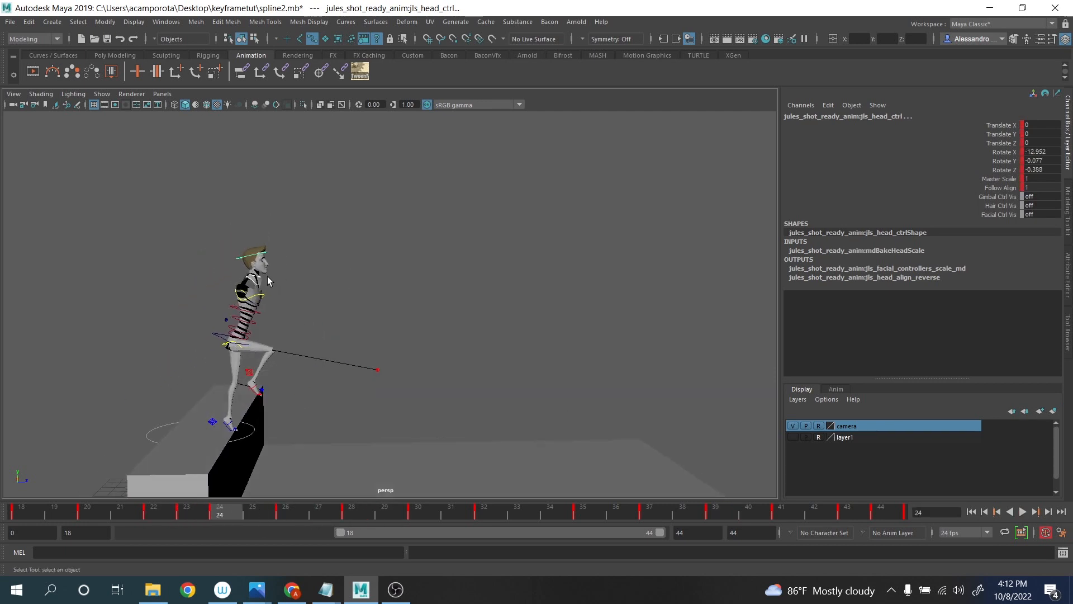
pyautogui.click(260, 284)
pyautogui.press('e')
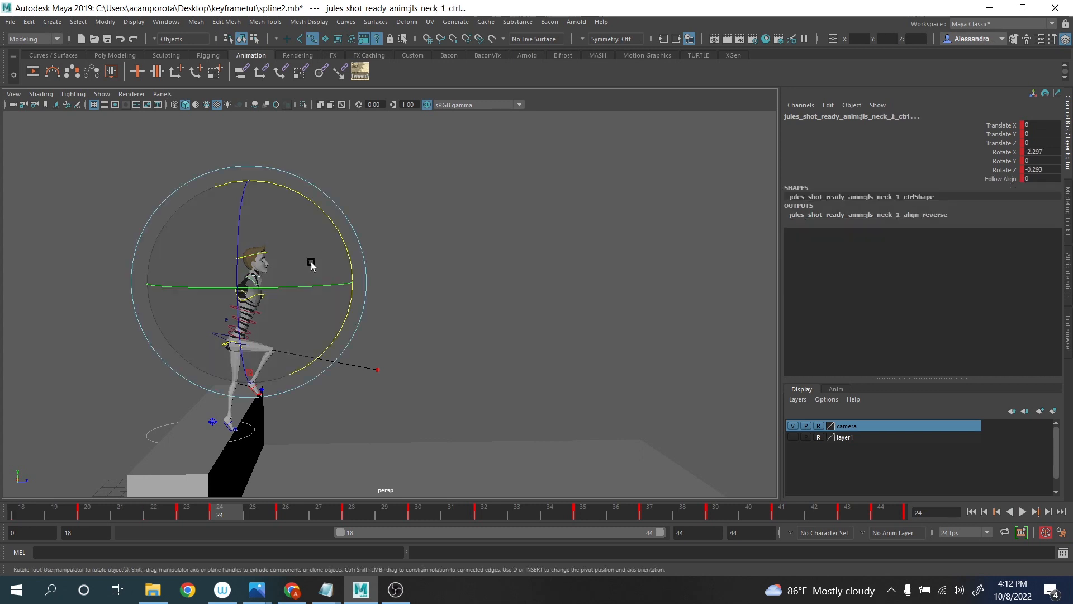
pyautogui.moveTo(321, 246); pyautogui.dragTo(288, 254)
pyautogui.click(269, 255)
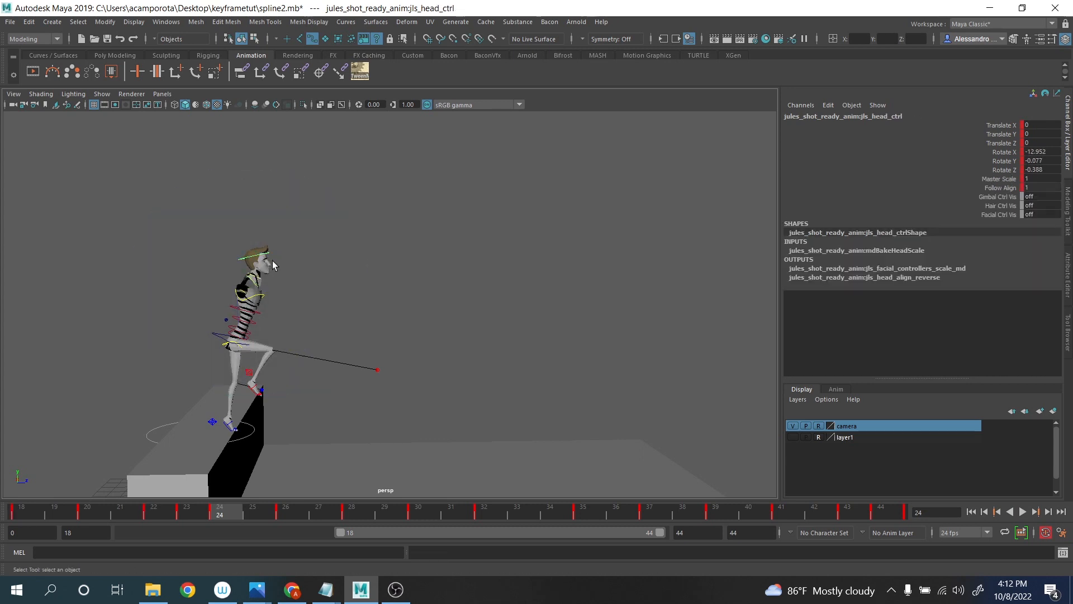
pyautogui.moveTo(338, 210); pyautogui.dragTo(343, 230)
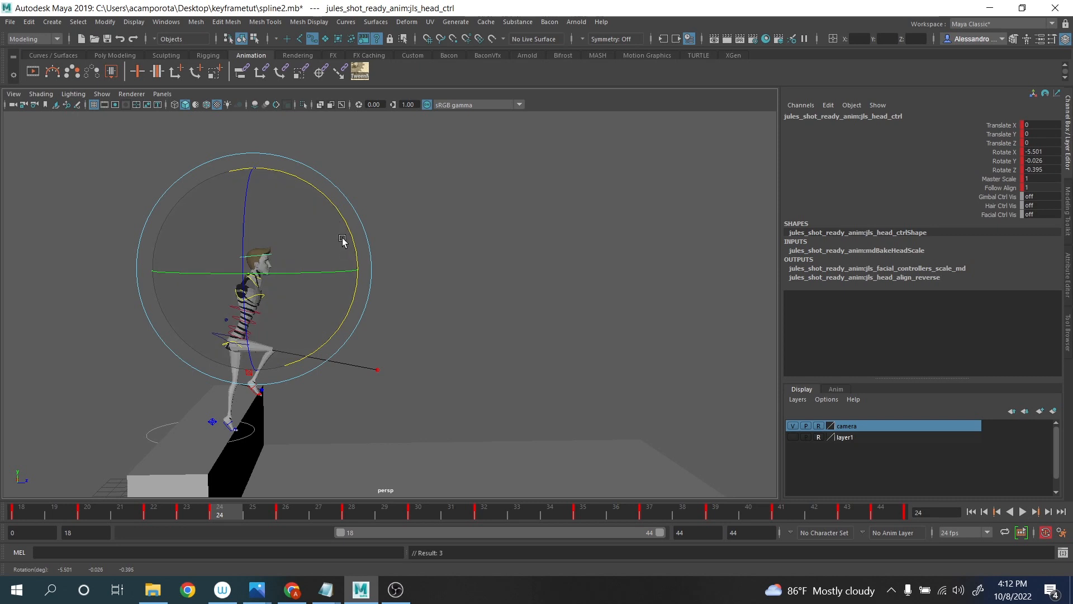
# - Delete the head control's key at frame 23
pyautogui.moveTo(186, 513); pyautogui.dragTo(165, 513)
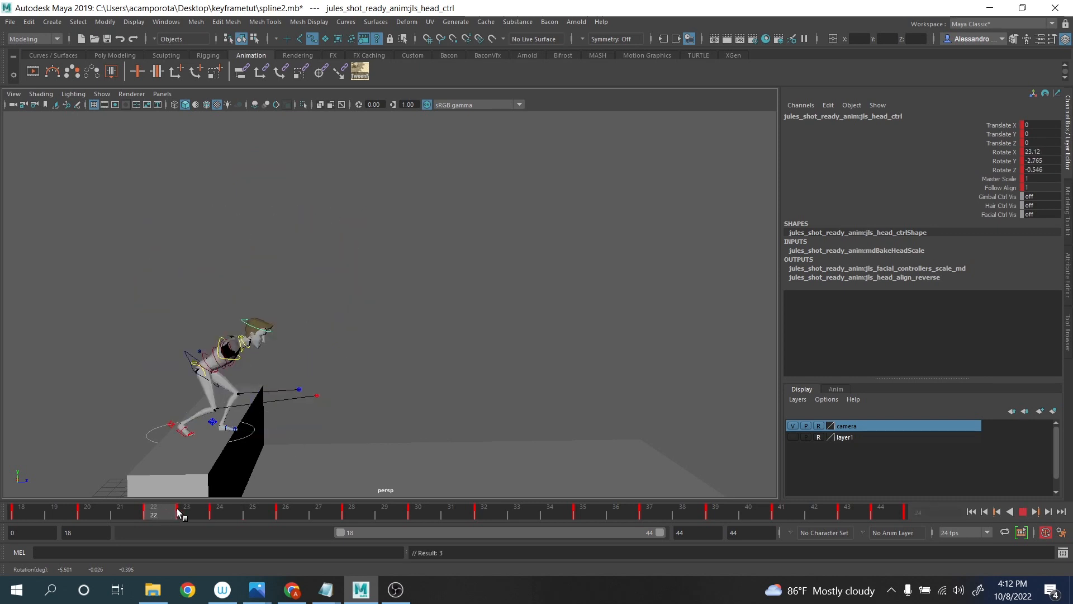
pyautogui.click(177, 511)
pyautogui.press('q')
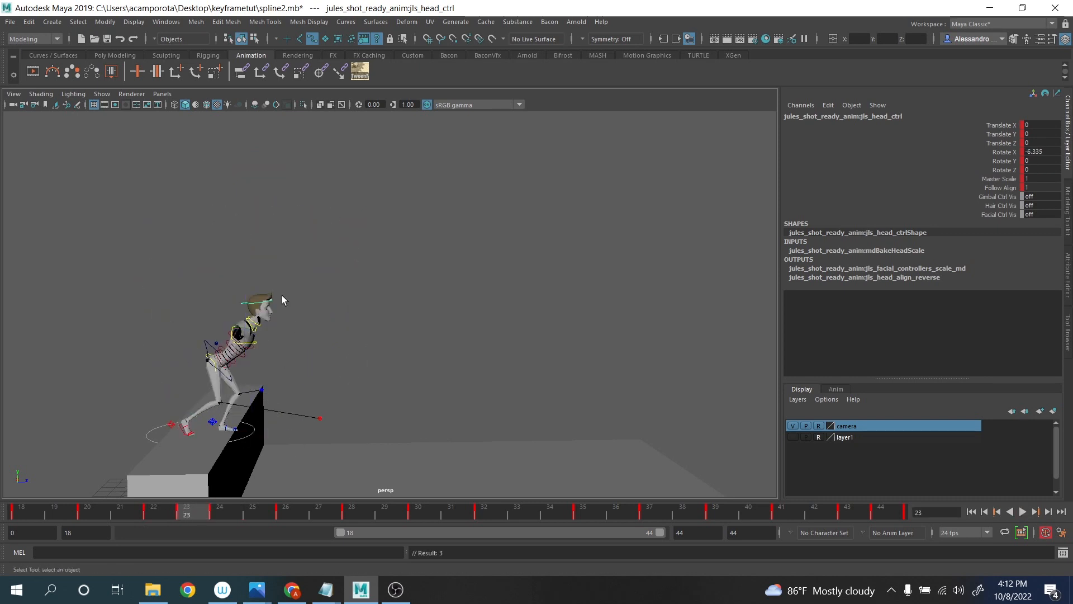
pyautogui.rightClick(190, 513)
pyautogui.click(249, 357)
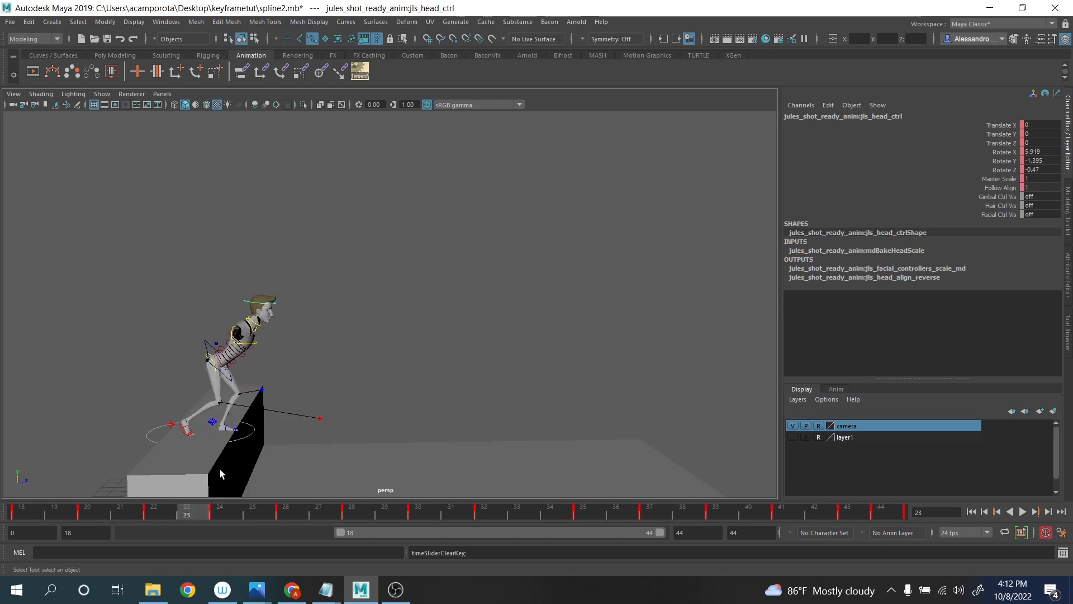
# - Try tilting the head control to about Rotate X -12.5 at frame 26
pyautogui.moveTo(207, 513); pyautogui.dragTo(267, 513)
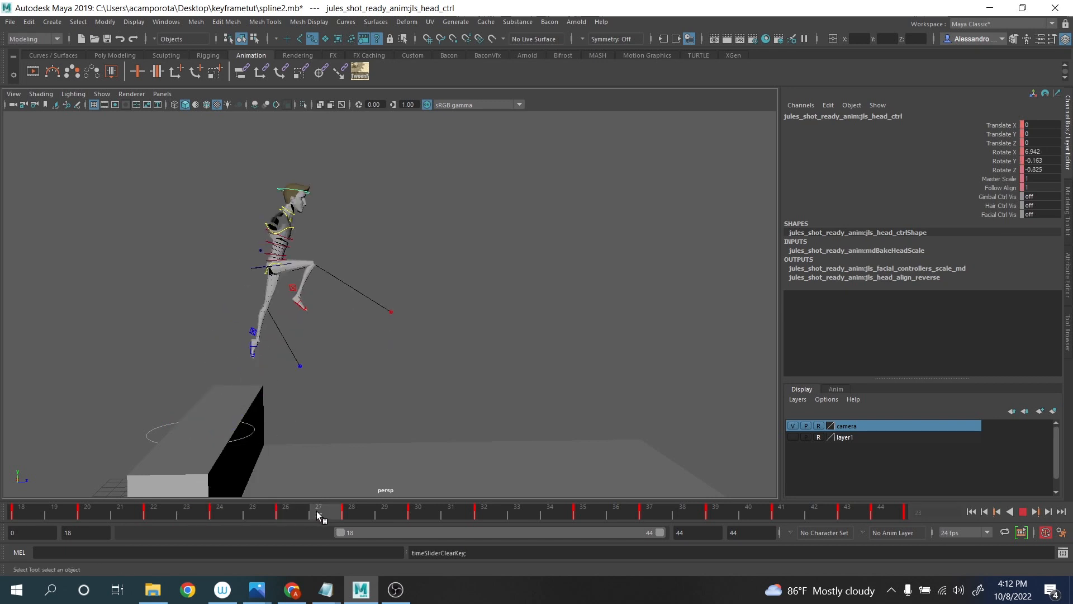
pyautogui.press('Escape')
pyautogui.press('e')
pyautogui.moveTo(370, 193); pyautogui.dragTo(374, 180)
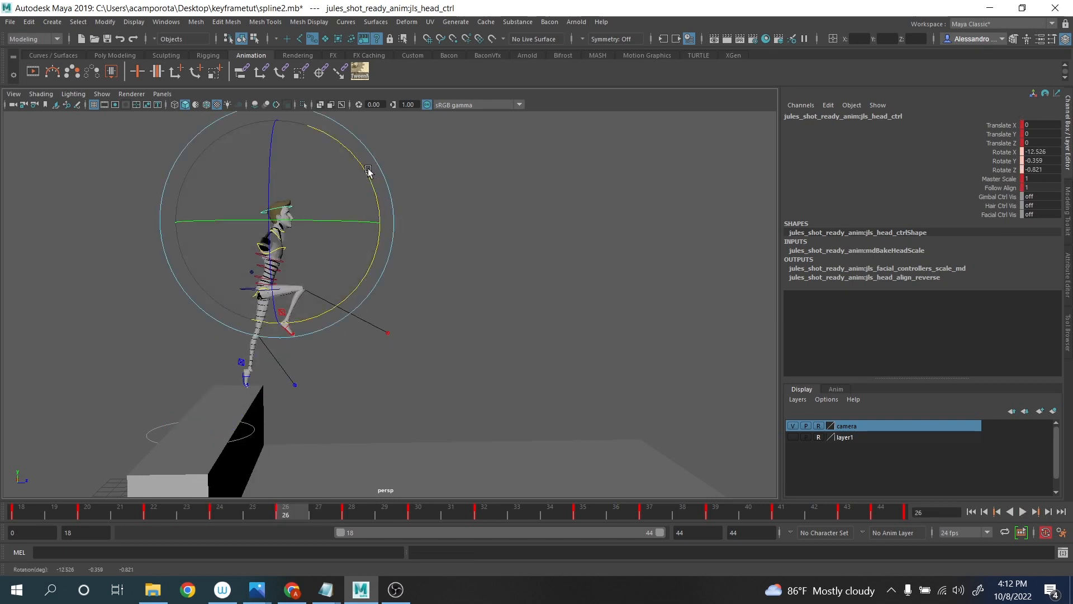
pyautogui.press('q')
# - Select the neck controls along with the head control and delete their keys at frame 30
pyautogui.click(290, 240)
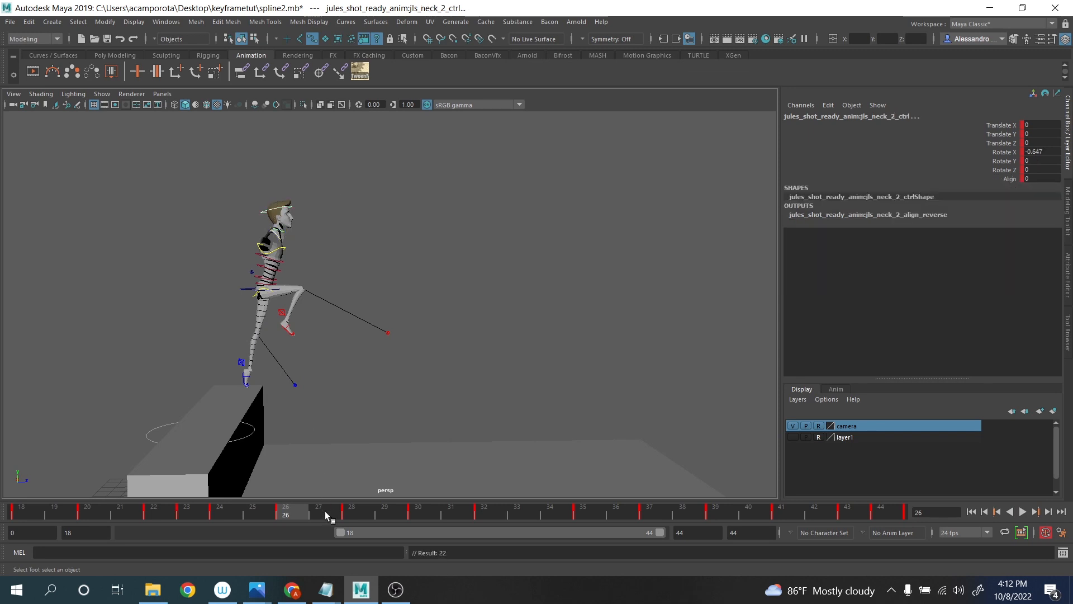
pyautogui.hotkey('alt', 'v')
pyautogui.moveTo(399, 513)
pyautogui.mouseDown()
pyautogui.moveTo(433, 517)
pyautogui.moveTo(353, 512)
pyautogui.mouseUp()
pyautogui.rightClick(359, 508)
pyautogui.click(400, 342)
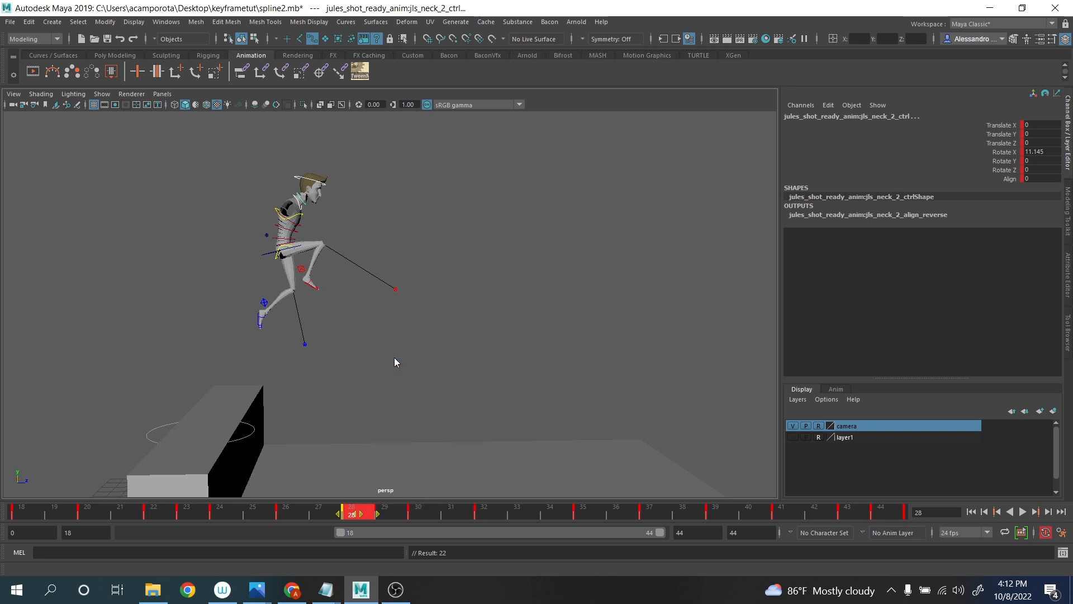
pyautogui.moveTo(405, 509)
pyautogui.keyDown('shift'); pyautogui.mouseDown()
pyautogui.moveTo(233, 505)
pyautogui.moveTo(468, 527)
pyautogui.moveTo(385, 514)
pyautogui.mouseUp(); pyautogui.keyUp('shift')
pyautogui.hotkey('alt', 'v')
pyautogui.keyDown('shift'); pyautogui.click(385, 514); pyautogui.keyUp('shift')
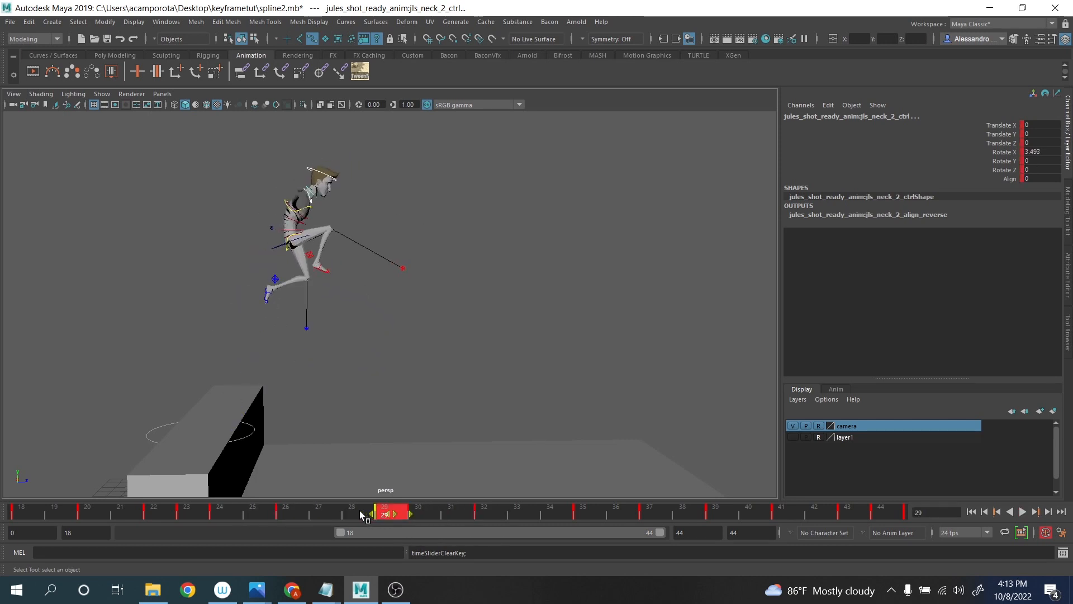
# - Delete the neck and head keys at frame 26 and play back the jump
pyautogui.moveTo(220, 508); pyautogui.dragTo(296, 514)
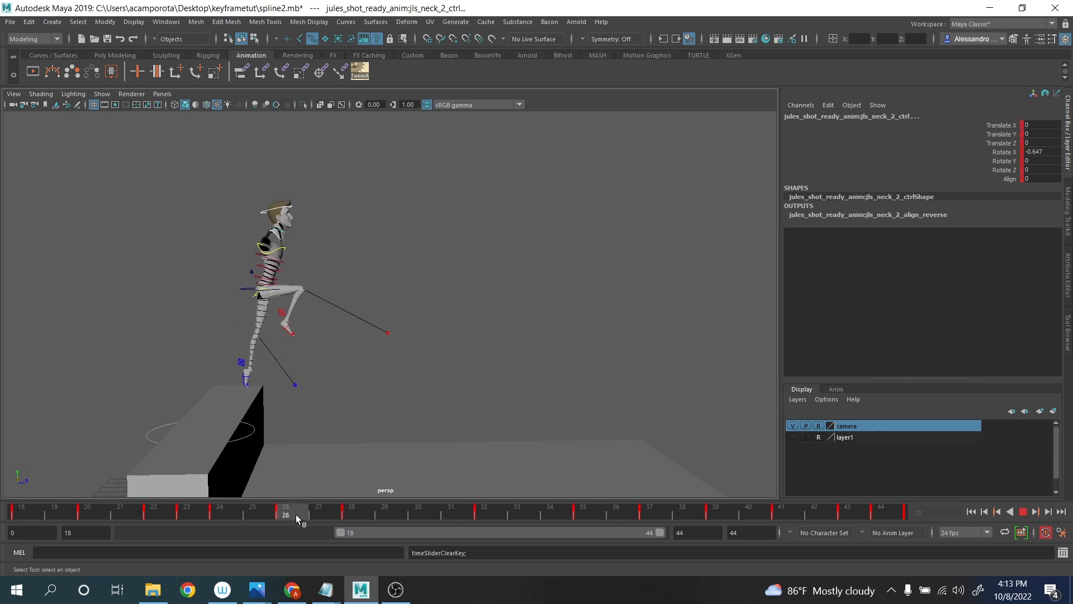
pyautogui.rightClick(291, 512)
pyautogui.moveTo(335, 371)
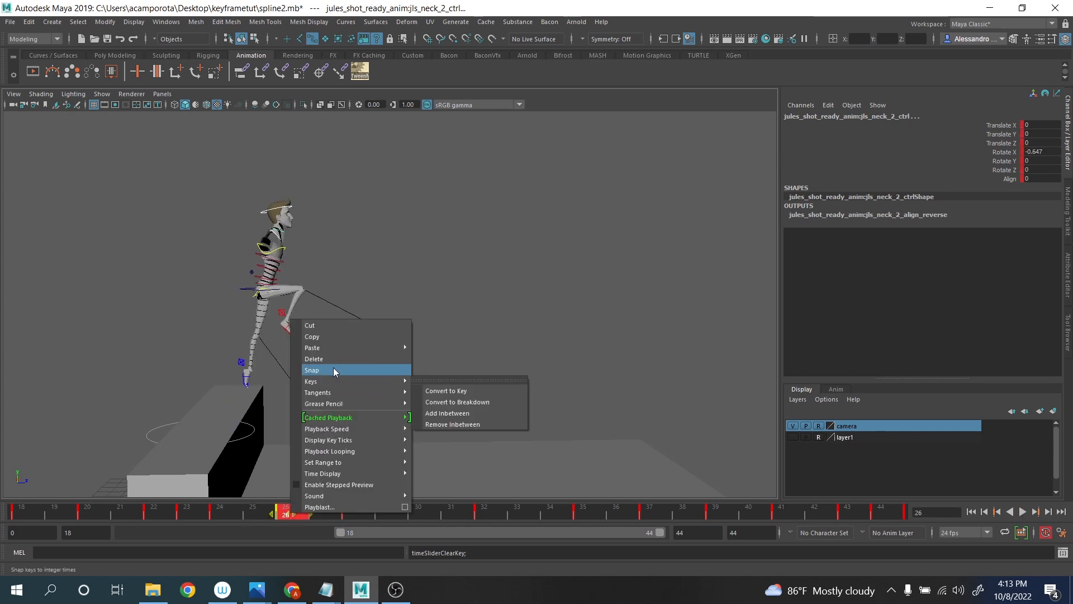
pyautogui.click(447, 383)
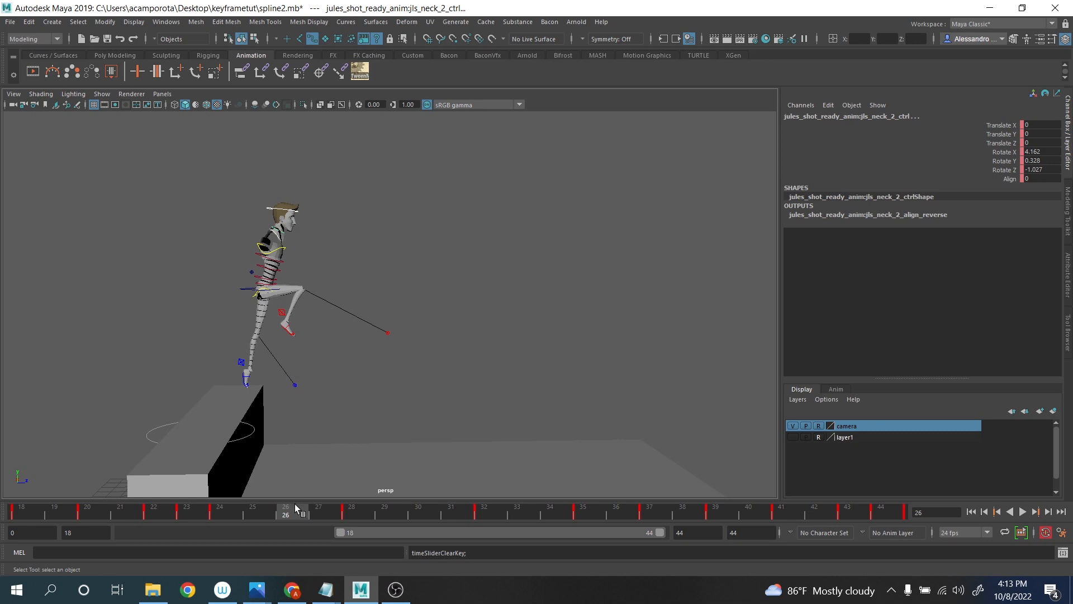
pyautogui.hotkey('alt', 'v')
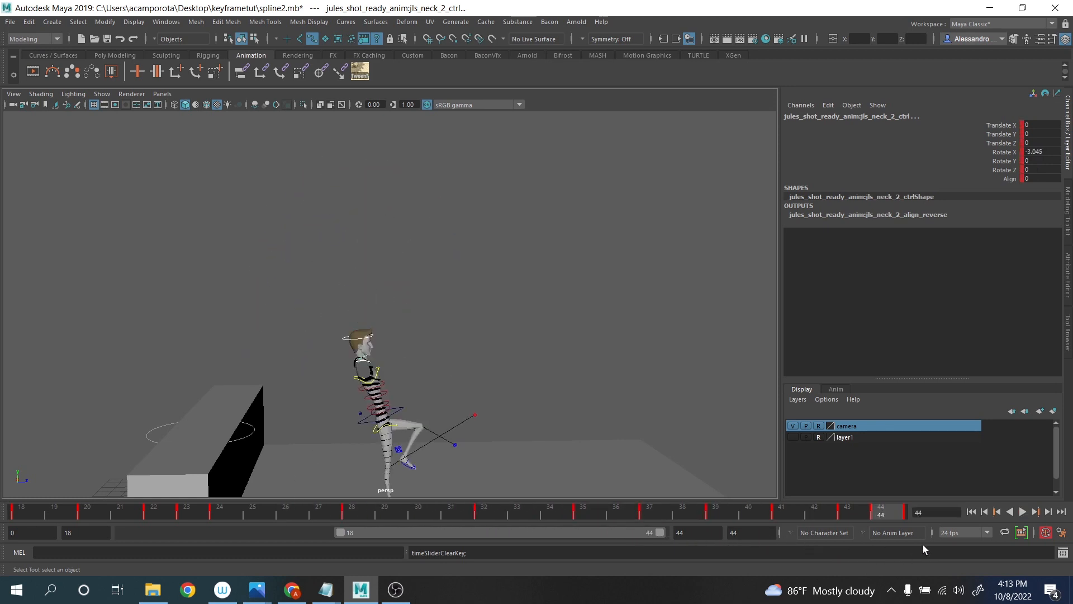
pyautogui.click(1028, 514)
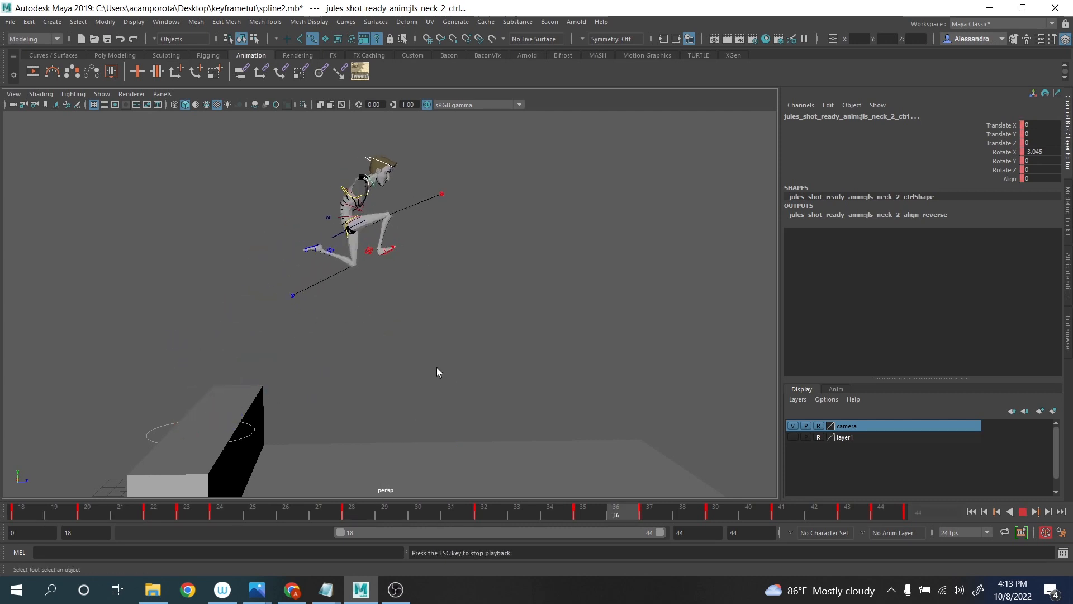
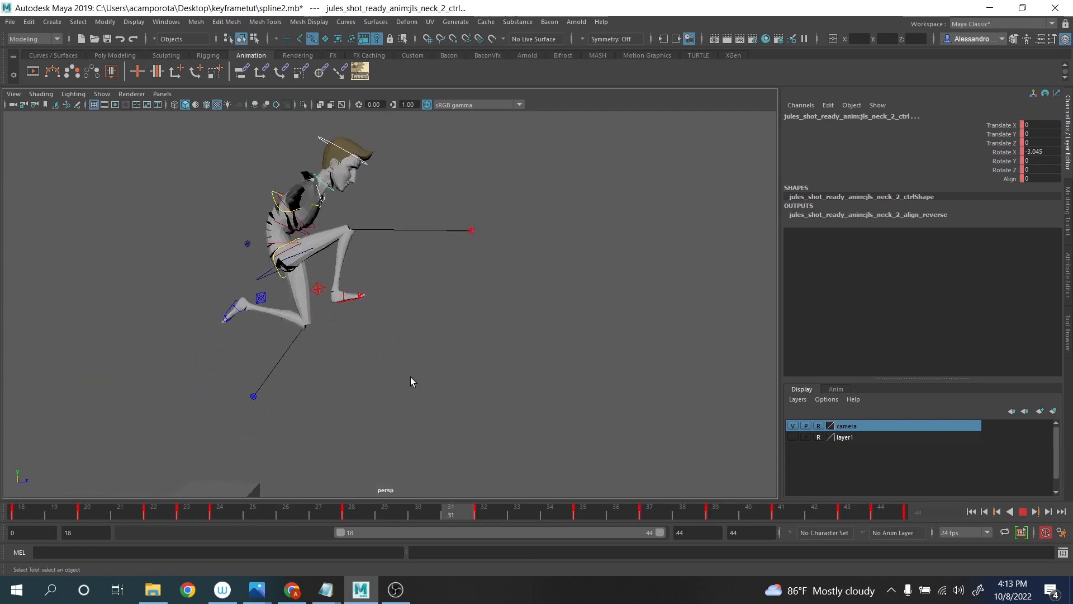
pyautogui.click(1023, 512)
# - Rotate the head control to about Rotate X 26.5 at frame 28 and about 22.7 at frame 35
pyautogui.click(350, 165)
pyautogui.moveTo(380, 512); pyautogui.dragTo(519, 520)
pyautogui.press('e')
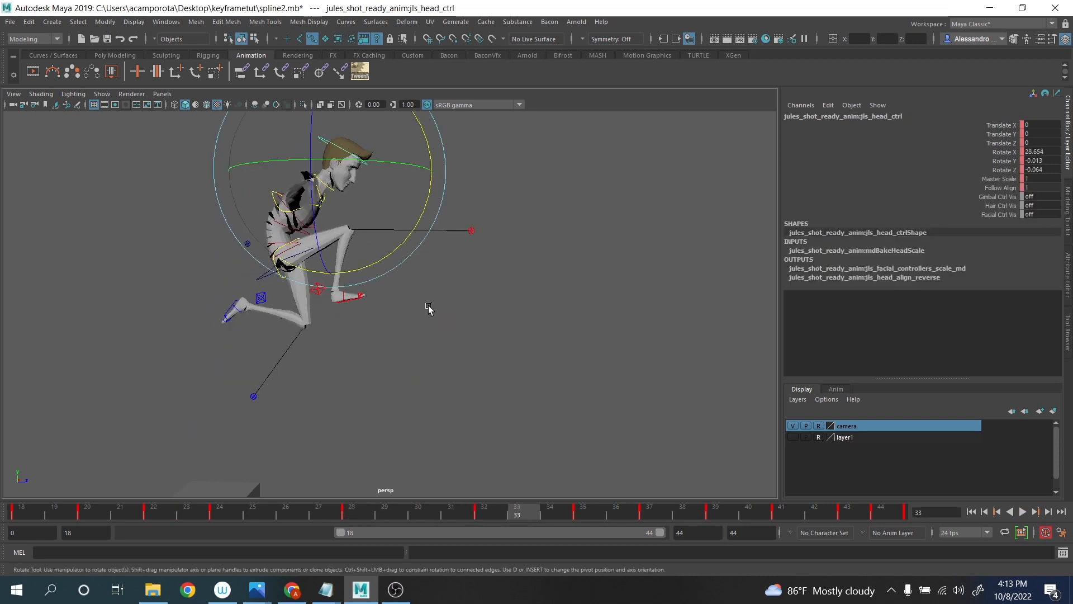
pyautogui.click(489, 506)
pyautogui.moveTo(394, 256); pyautogui.dragTo(345, 263)
pyautogui.click(359, 510)
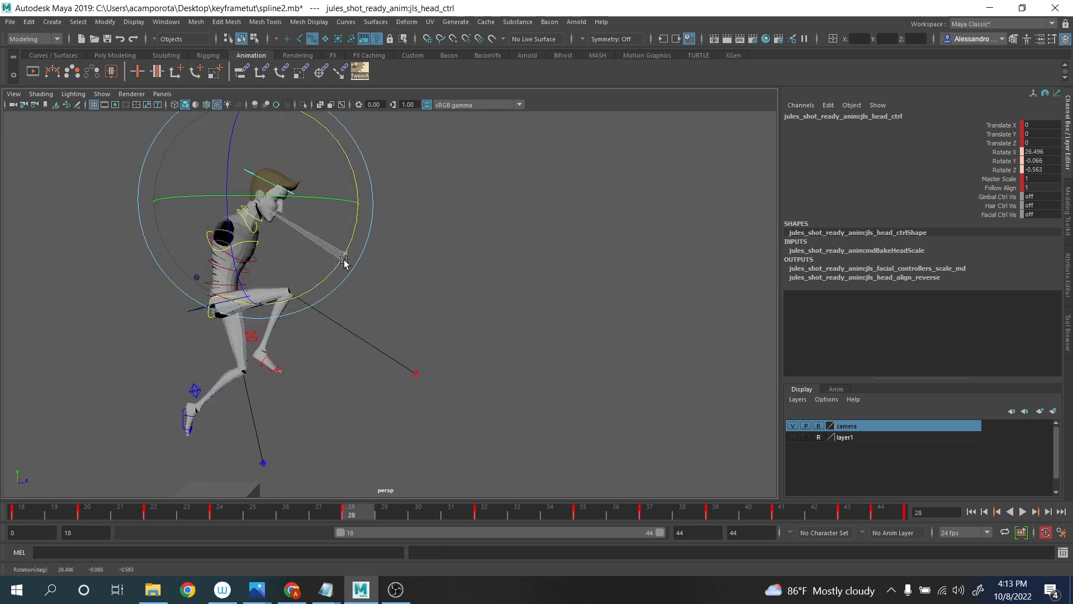
pyautogui.moveTo(401, 517); pyautogui.dragTo(583, 506)
pyautogui.moveTo(409, 259); pyautogui.dragTo(415, 259)
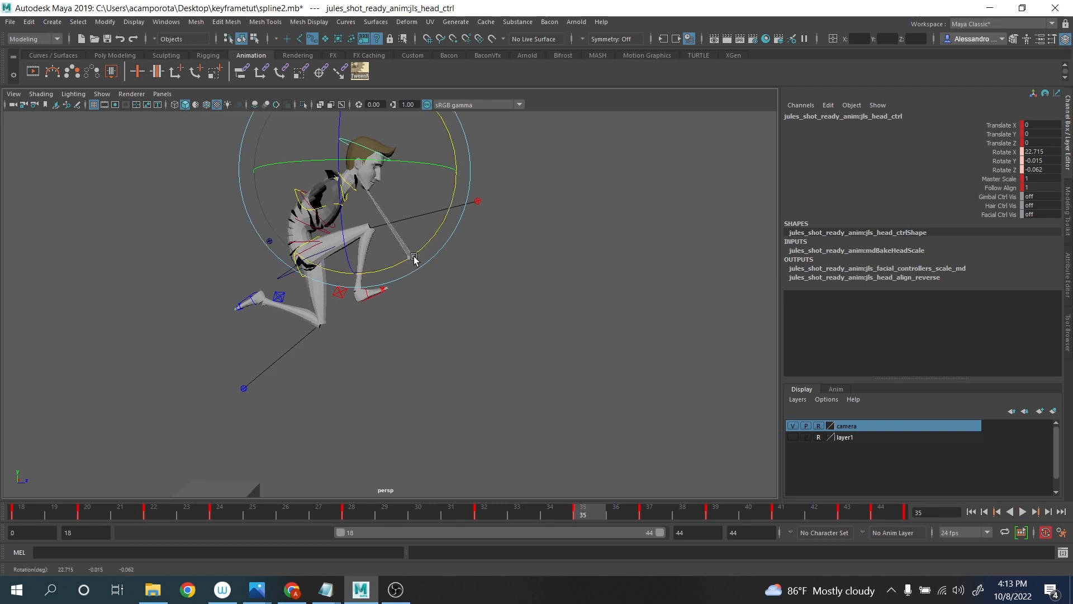
# - Delete the head control's key at frame 37
pyautogui.moveTo(626, 510); pyautogui.dragTo(709, 517)
pyautogui.keyDown('shift'); pyautogui.click(648, 509); pyautogui.keyUp('shift')
pyautogui.rightClick(648, 510)
pyautogui.click(672, 364)
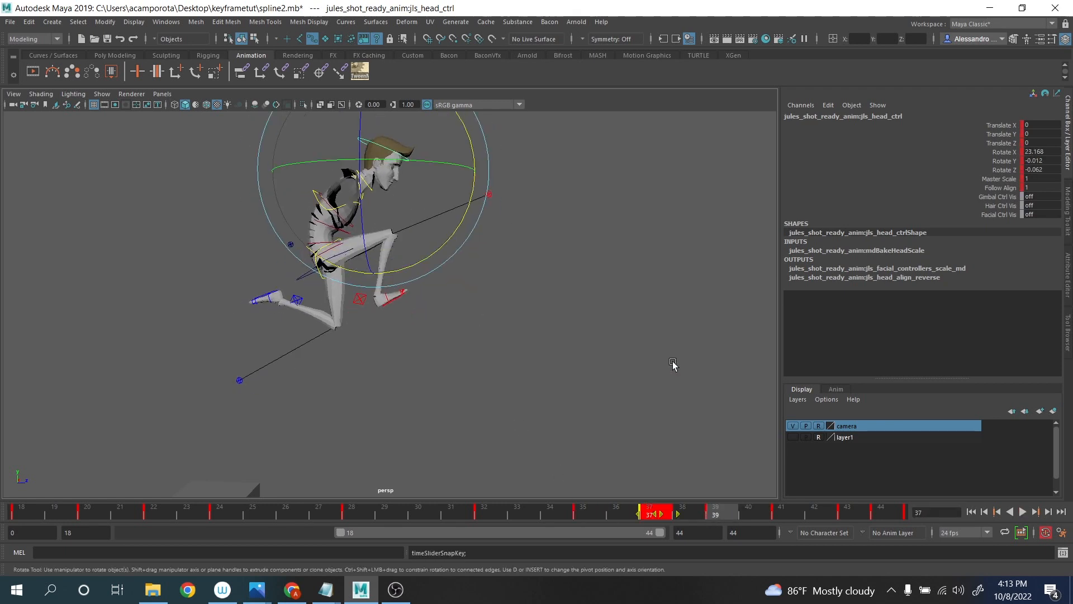
pyautogui.rightClick(656, 510)
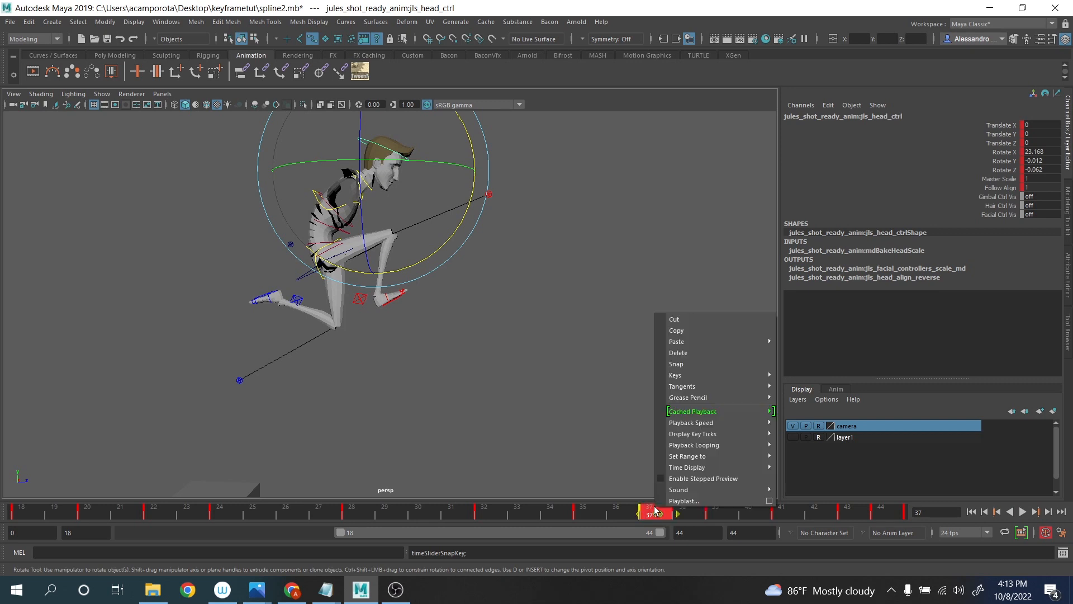
pyautogui.click(687, 363)
# - Tilt the head control down to about Rotate X 27 at frame 39 and about 26.9 at frame 41
pyautogui.click(720, 517)
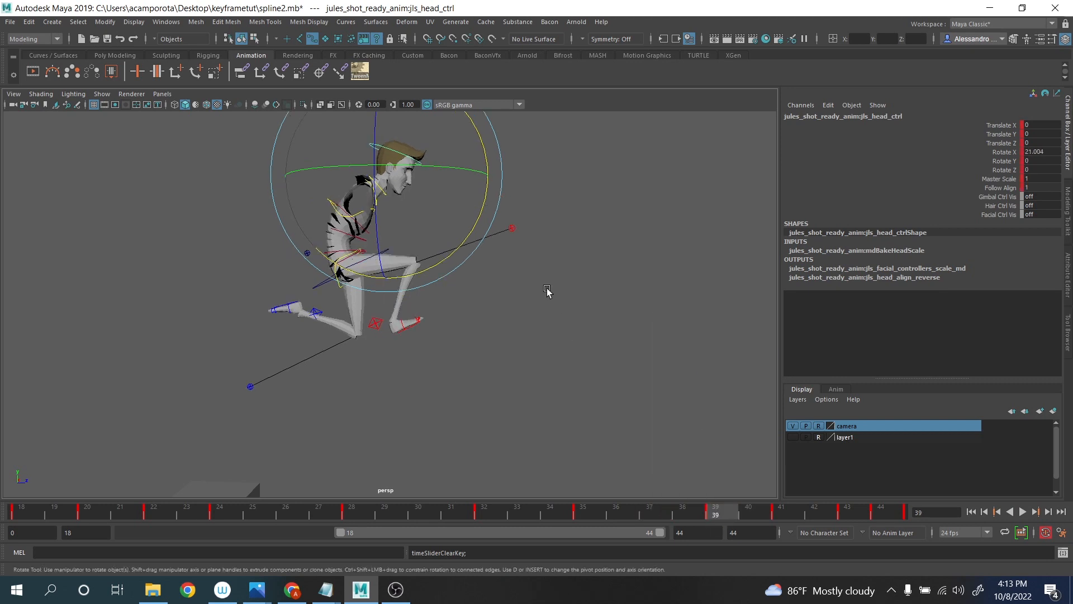
pyautogui.moveTo(468, 246); pyautogui.dragTo(458, 246)
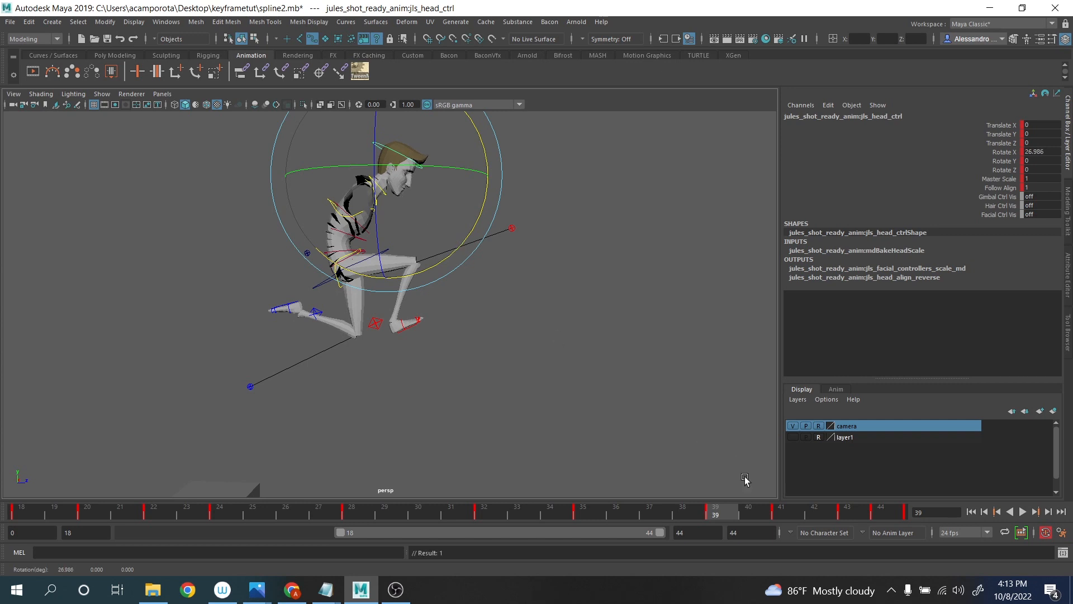
pyautogui.click(750, 510)
pyautogui.click(783, 515)
pyautogui.moveTo(456, 283); pyautogui.dragTo(442, 288)
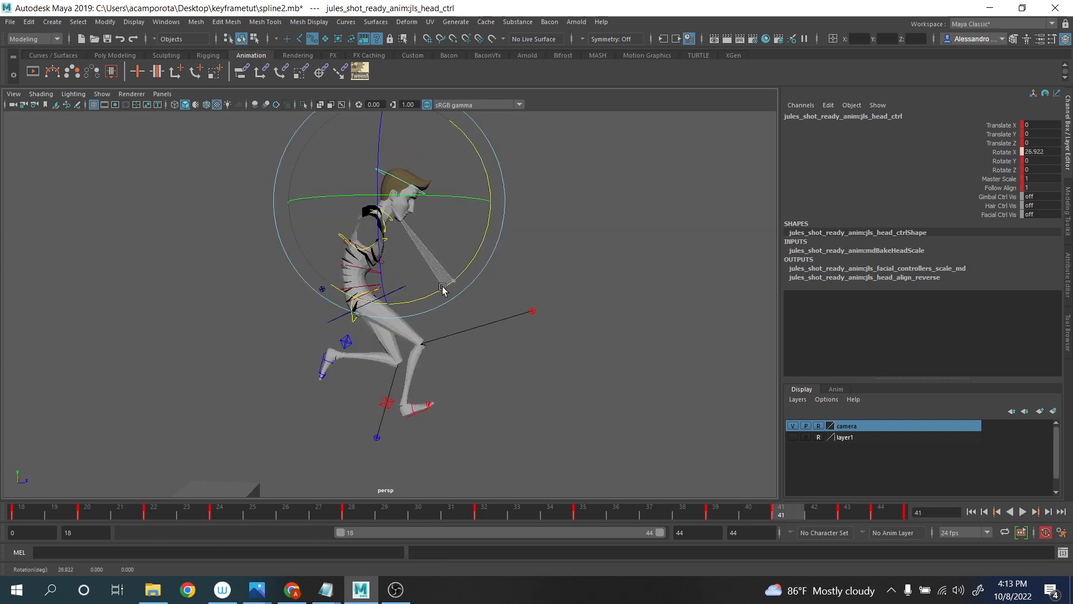
# - Play back the jump to review the head motion, and extend the playback range back to the animation's start
pyautogui.moveTo(819, 515); pyautogui.dragTo(849, 512)
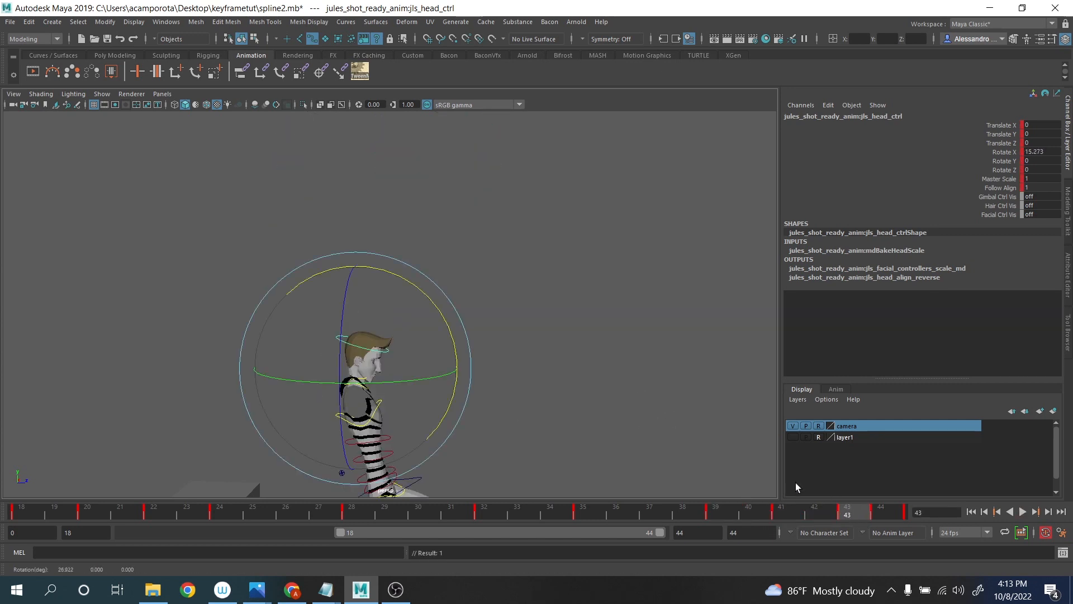
pyautogui.click(1019, 512)
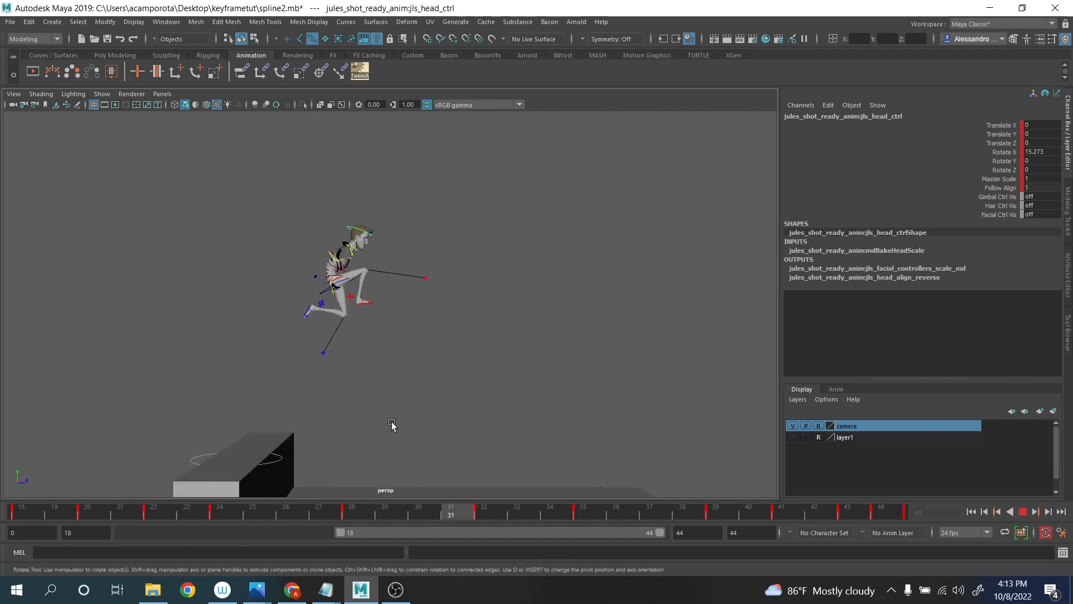
pyautogui.press('Escape')
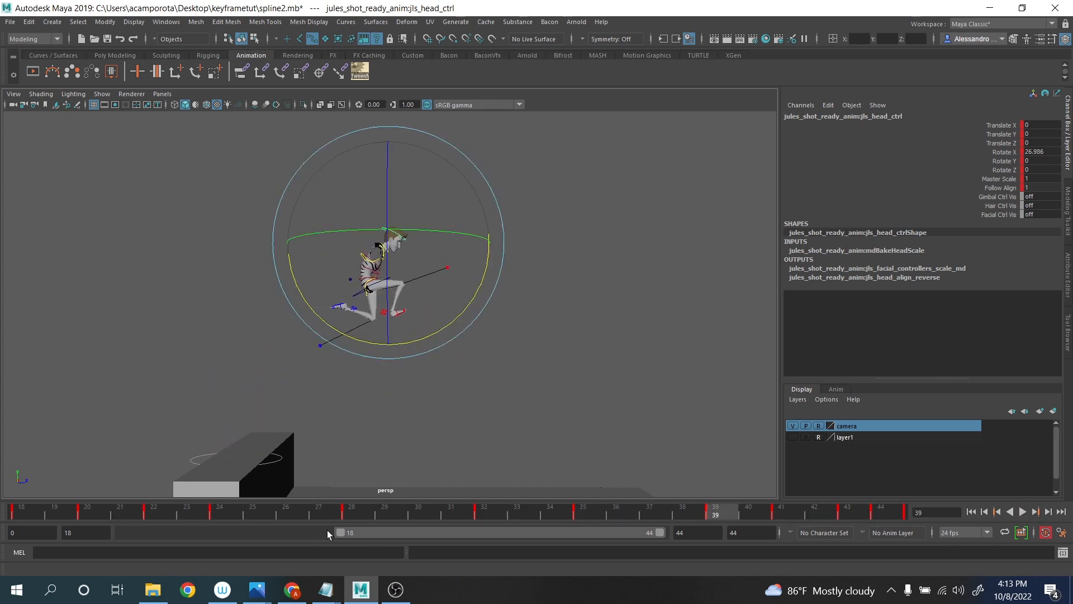
pyautogui.moveTo(338, 532); pyautogui.dragTo(123, 532)
pyautogui.click(501, 417)
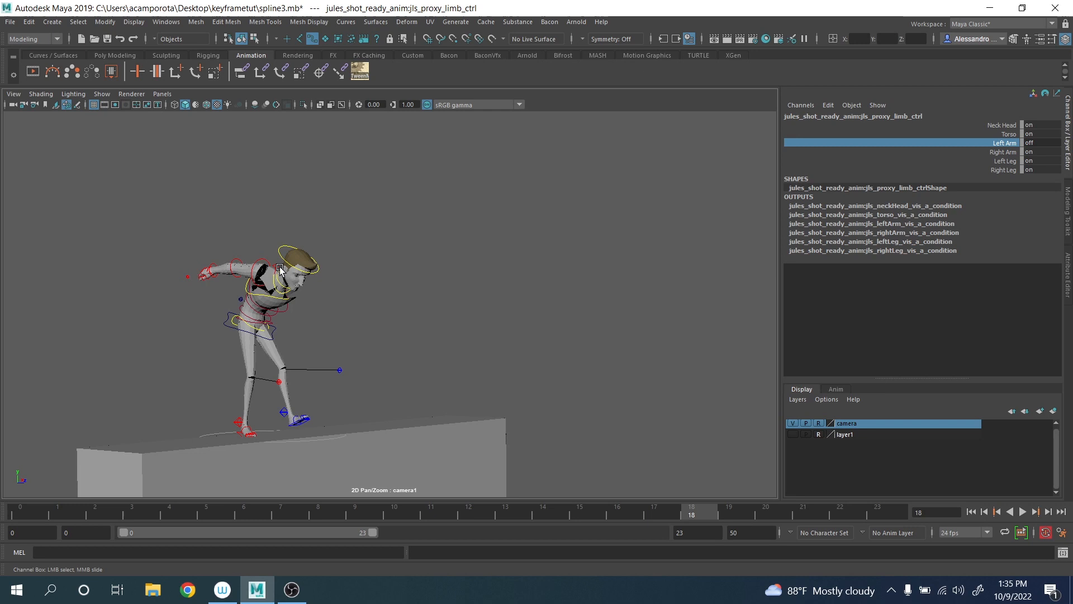
# - Rotate the right clavicle control at frame 8 to about Rotate Z -2.7, comparing it with the neighbouring keyed poses
pyautogui.click(279, 269)
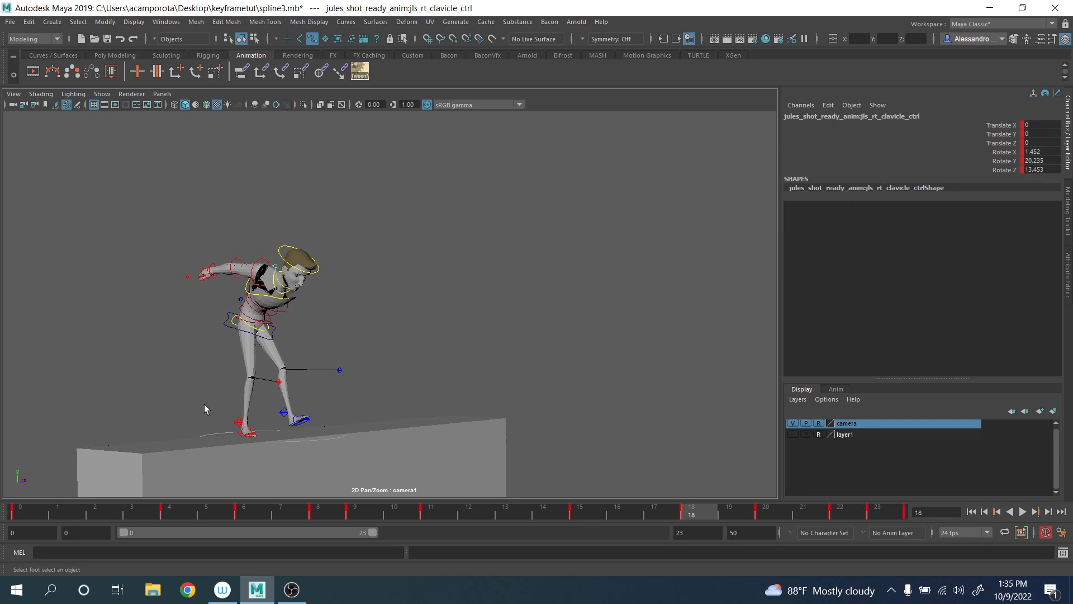
pyautogui.click(20, 513)
pyautogui.moveTo(131, 512); pyautogui.dragTo(312, 515)
pyautogui.moveTo(204, 387); pyautogui.dragTo(312, 410, button='middle')
pyautogui.moveTo(313, 410); pyautogui.dragTo(494, 395, button='right')
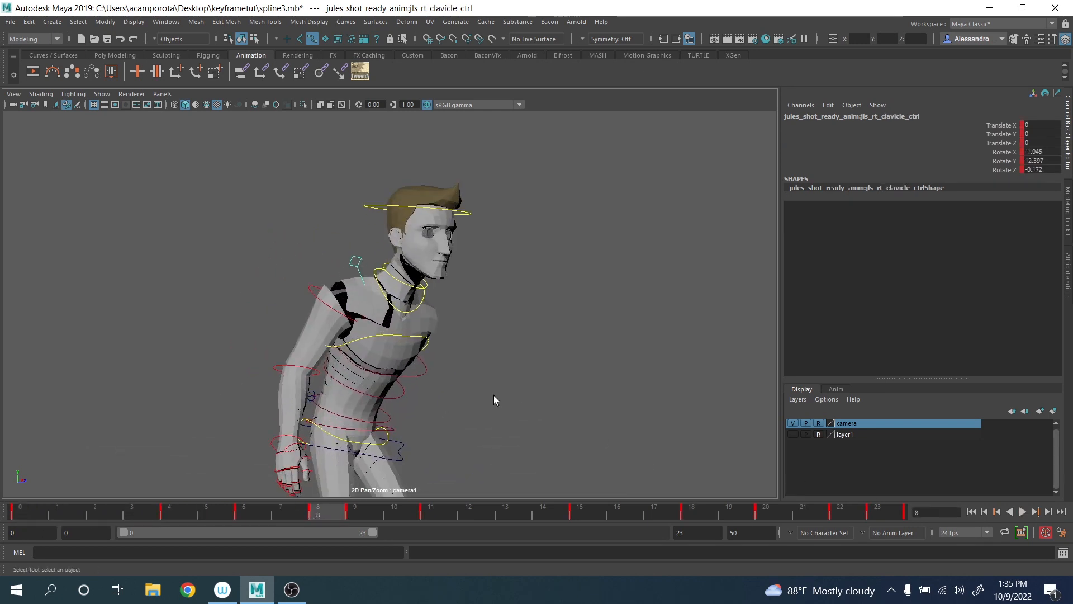
pyautogui.moveTo(494, 395); pyautogui.dragTo(491, 391, button='middle')
pyautogui.press('e')
pyautogui.press(',')
pyautogui.press(',')
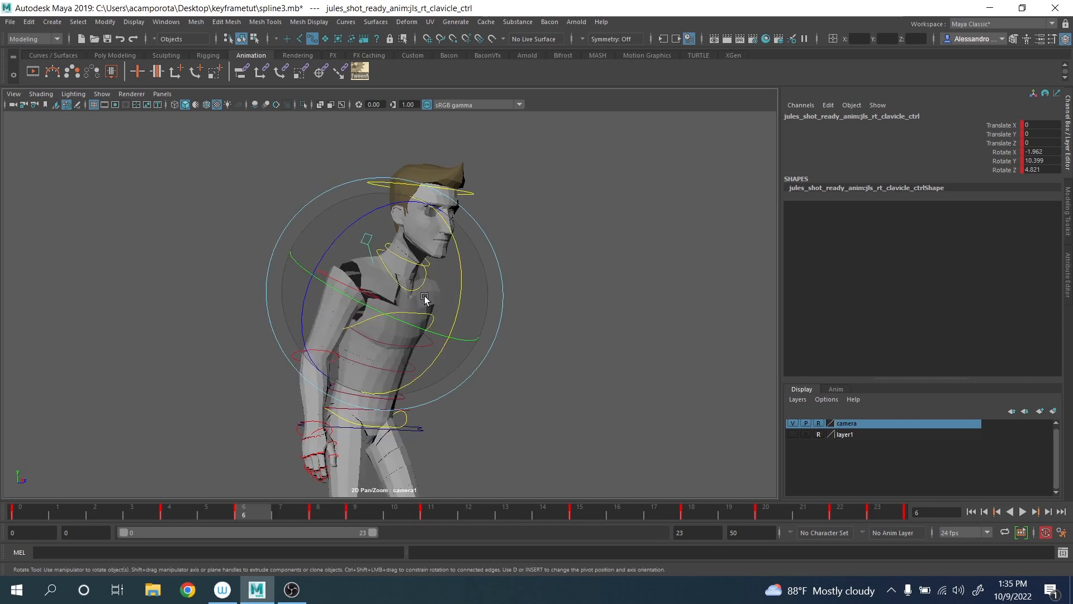
pyautogui.press('.')
pyautogui.press('.')
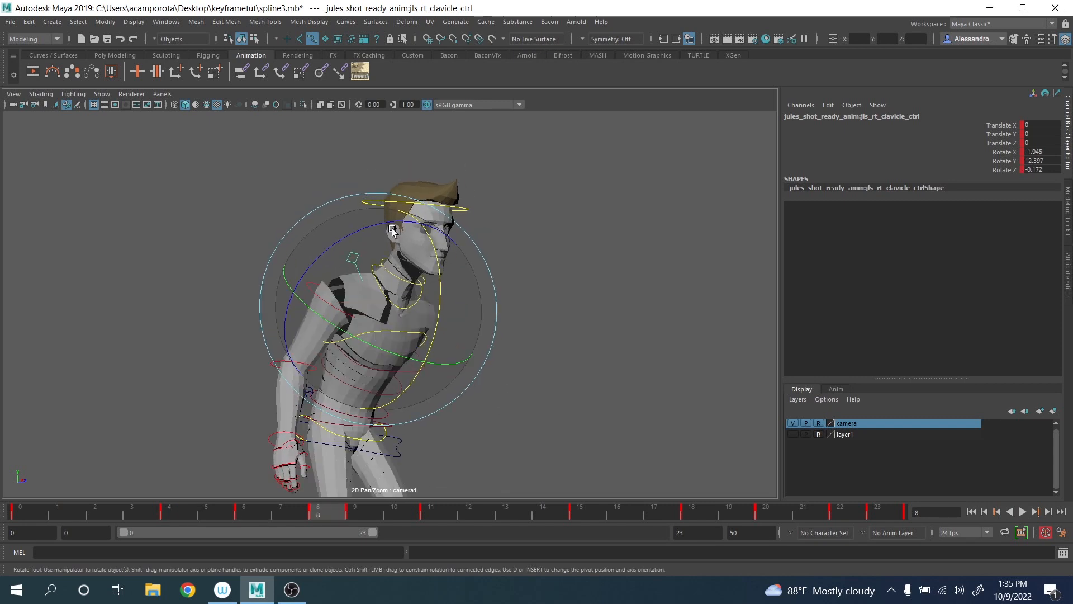
pyautogui.moveTo(392, 226); pyautogui.dragTo(347, 232)
pyautogui.press('.')
pyautogui.press(',')
# - Refine the right clavicle's rotation to about Rotate Z 10.3 at frame 11, Rotate Y 21 at frame 20 and Rotate Z 7.4 at frame 22
pyautogui.press('.')
pyautogui.press('.')
pyautogui.press('.')
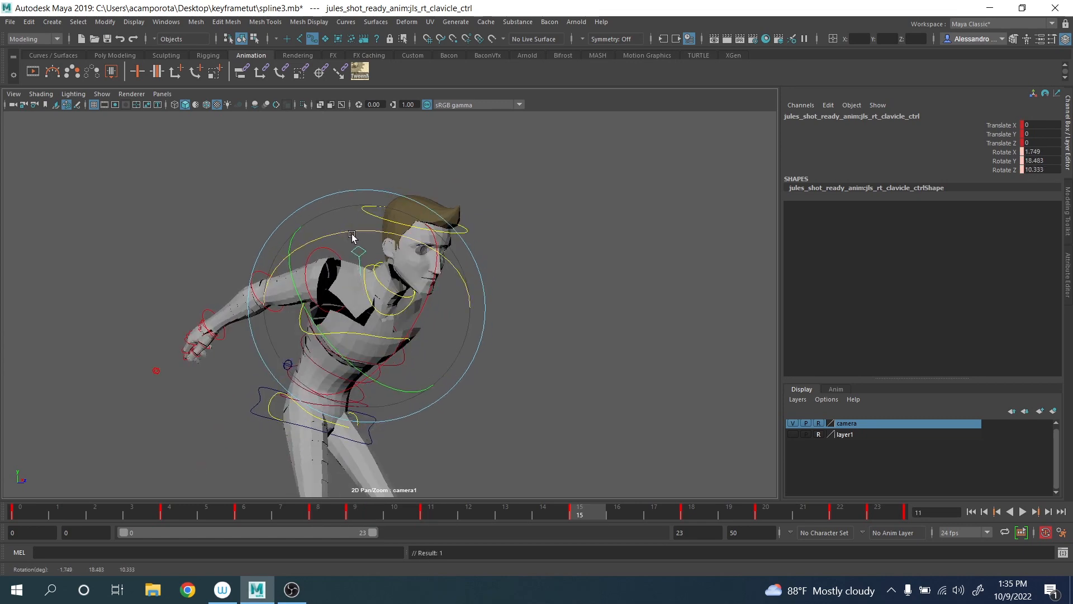
pyautogui.press('.')
pyautogui.press('.')
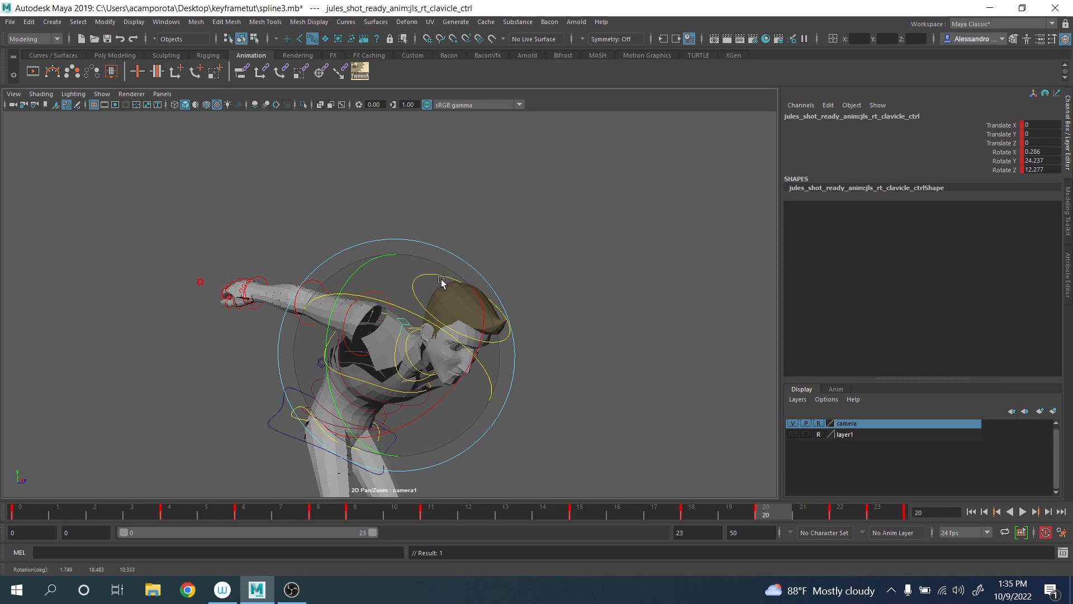
pyautogui.moveTo(330, 339); pyautogui.dragTo(330, 347)
pyautogui.press(',')
pyautogui.press('.')
pyautogui.press('.')
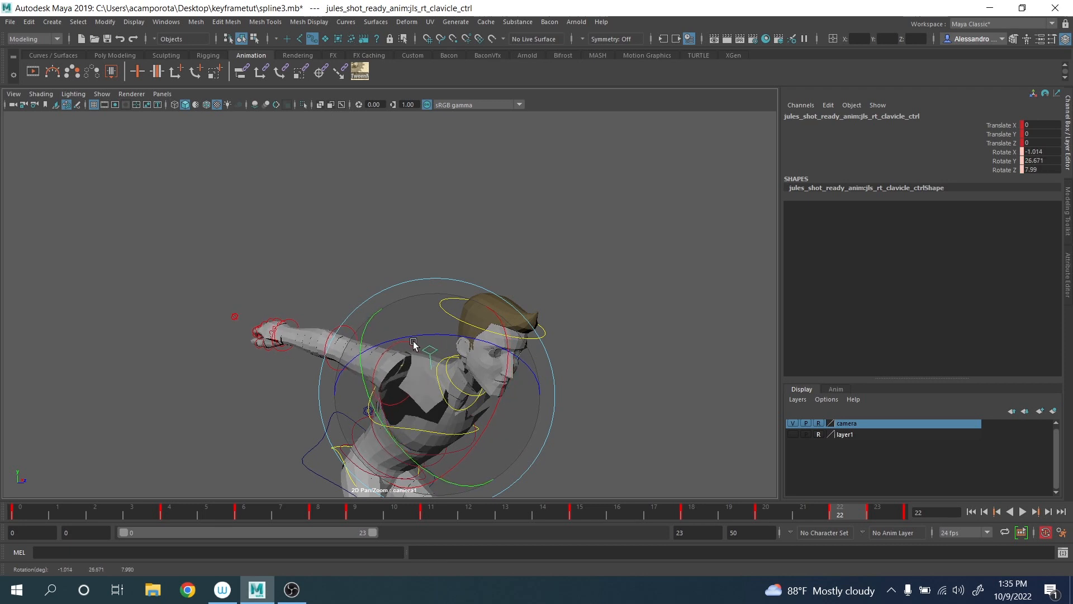
# - Rotate the right clavicle control to Rotate Z -12.35 at frame 23 and play back the motion
pyautogui.press('.')
pyautogui.moveTo(421, 378); pyautogui.dragTo(425, 381)
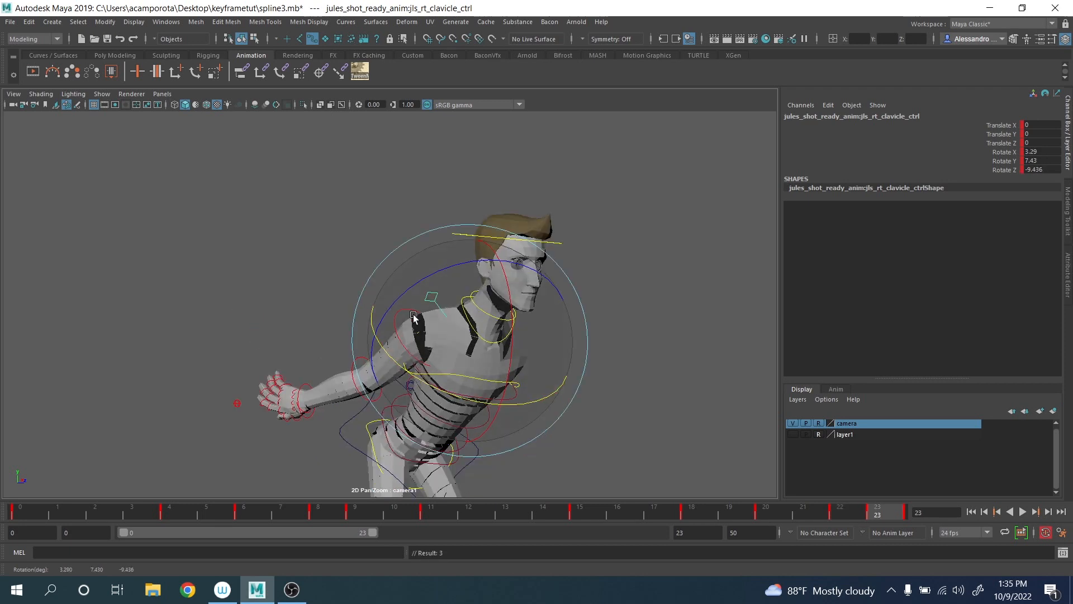
pyautogui.moveTo(405, 287); pyautogui.dragTo(397, 298)
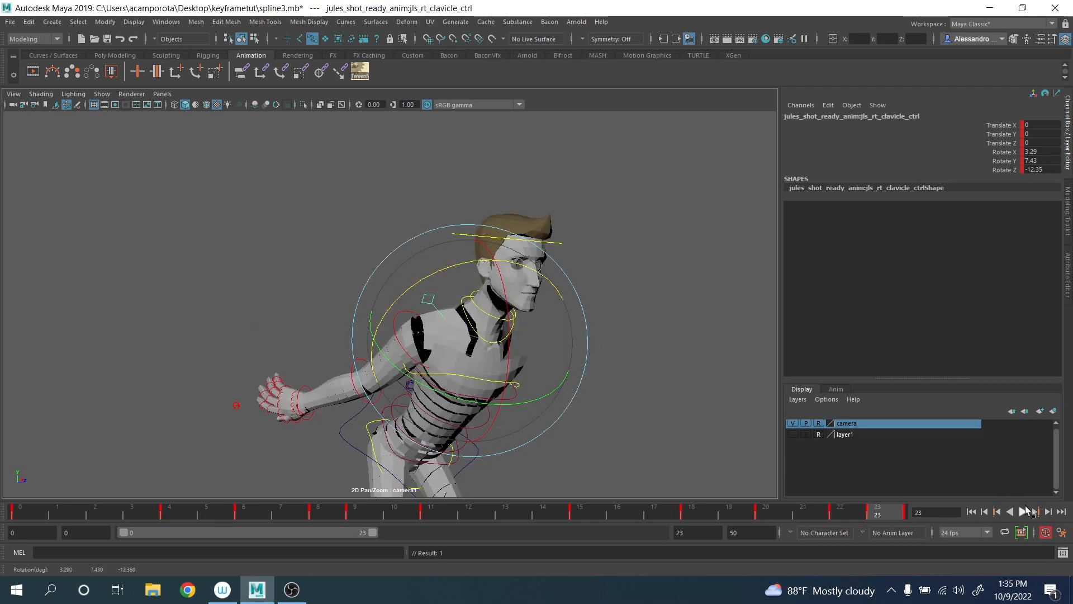
pyautogui.click(1024, 511)
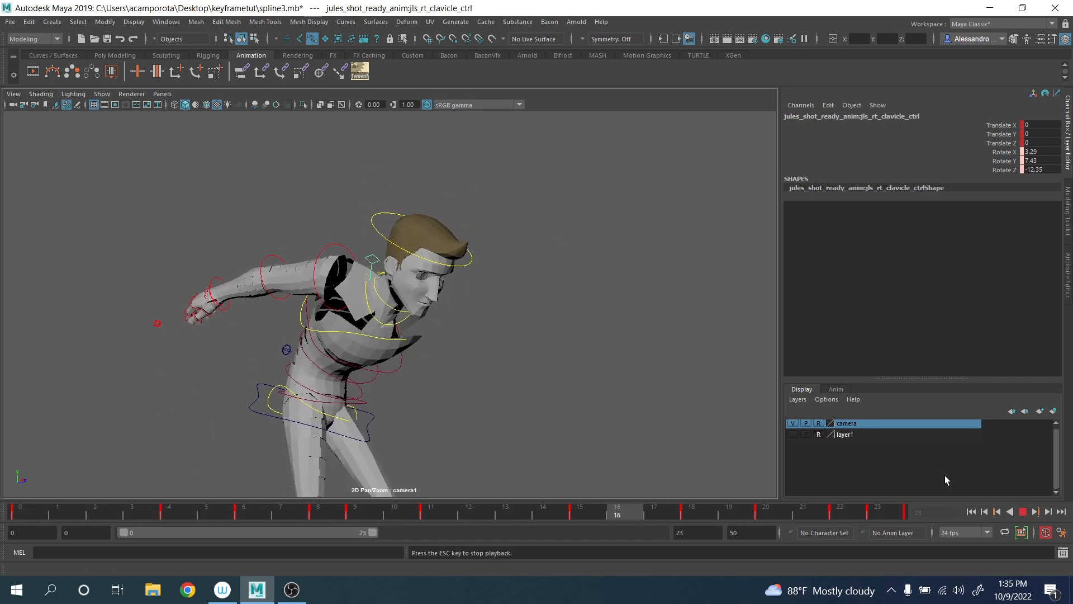
pyautogui.press('Escape')
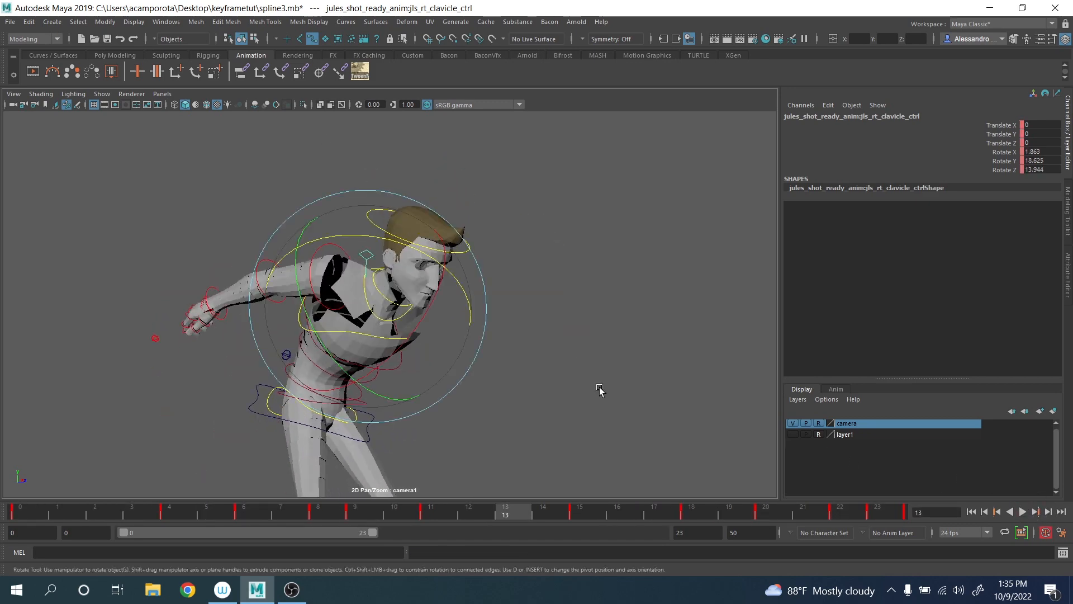
# - Open the Graph Editor and set the right clavicle's Rotate Y keys from frame 0 to 23 to auto tangents
pyautogui.press('e')
pyautogui.moveTo(363, 328); pyautogui.dragTo(412, 332)
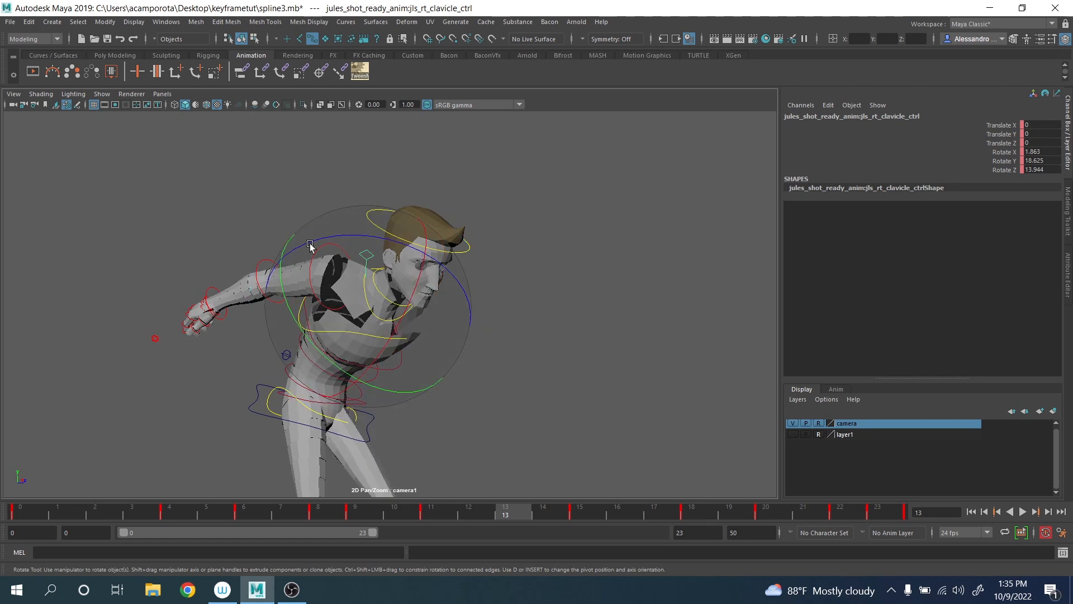
pyautogui.click(166, 22)
pyautogui.moveTo(202, 85)
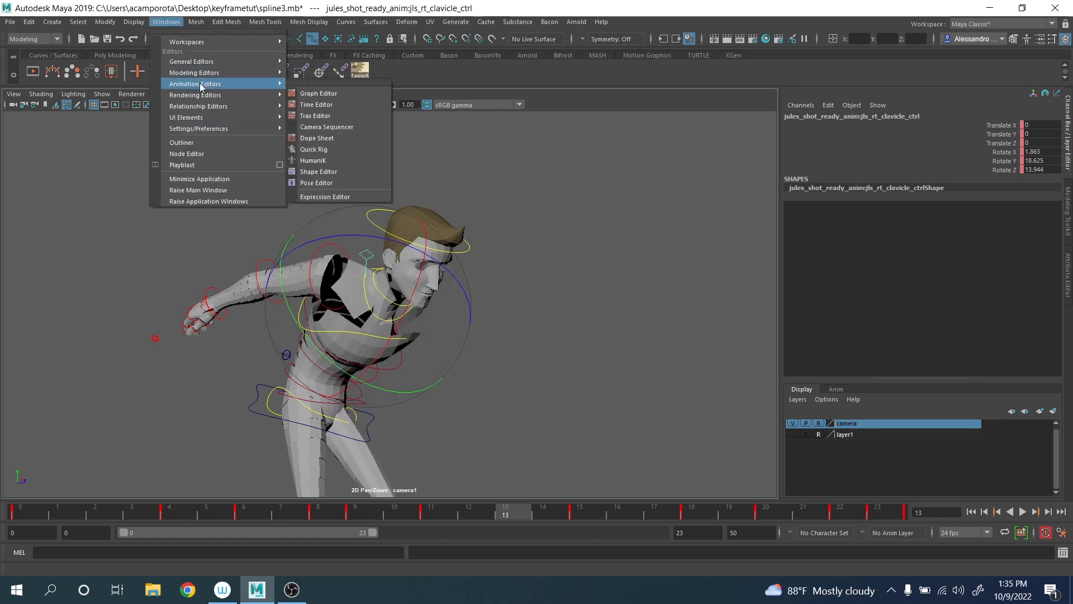
pyautogui.click(347, 93)
pyautogui.click(478, 226)
pyautogui.press('f')
pyautogui.keyDown('alt'); pyautogui.moveTo(649, 255); pyautogui.dragTo(668, 263, button='middle'); pyautogui.keyUp('alt')
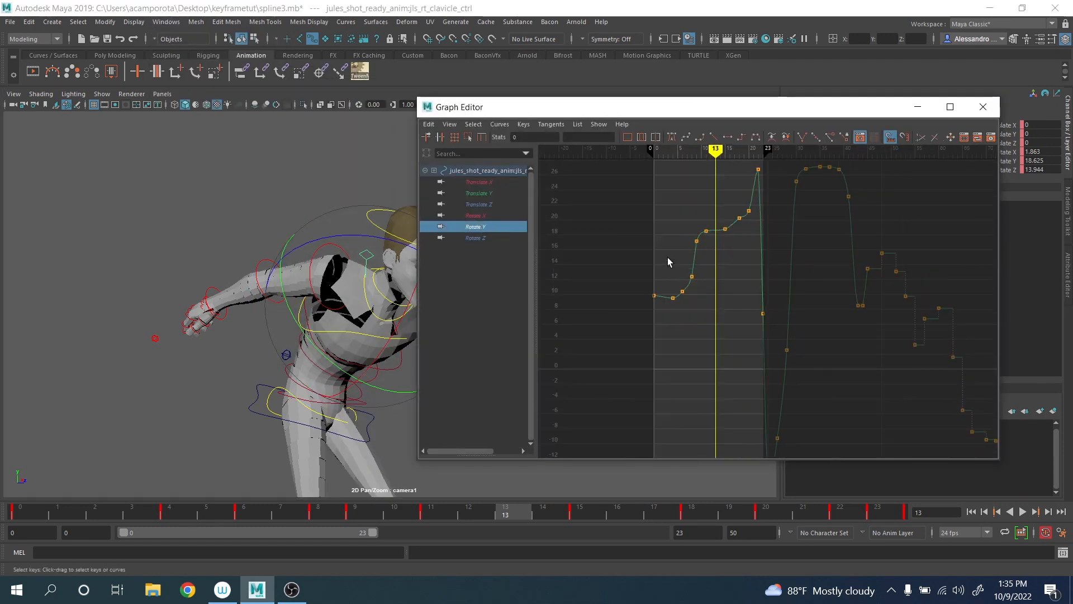
pyautogui.keyDown('alt'); pyautogui.moveTo(667, 257); pyautogui.dragTo(644, 233, button='right'); pyautogui.keyUp('alt')
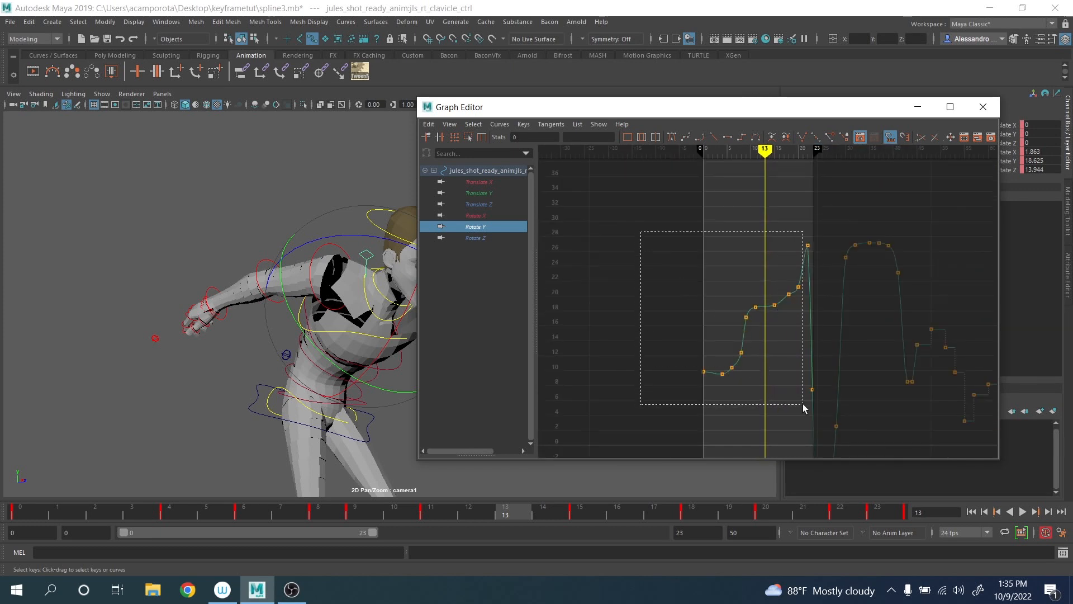
pyautogui.moveTo(802, 404); pyautogui.dragTo(813, 411)
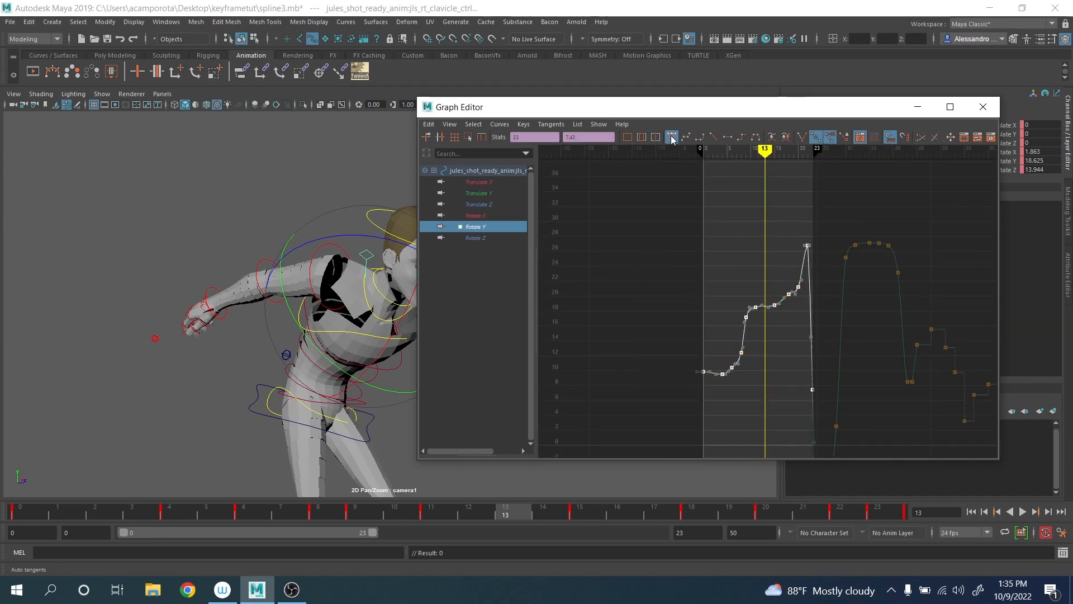
pyautogui.click(713, 213)
# - Delete the right clavicle's Rotate Y keys at frames 11 and 18, and steepen the incoming tangent at frame 15
pyautogui.scroll(4, 713, 213)
pyautogui.keyDown('alt'); pyautogui.moveTo(701, 240); pyautogui.dragTo(684, 269, button='middle'); pyautogui.keyUp('alt')
pyautogui.scroll(2, 684, 269)
pyautogui.moveTo(649, 310); pyautogui.dragTo(698, 352)
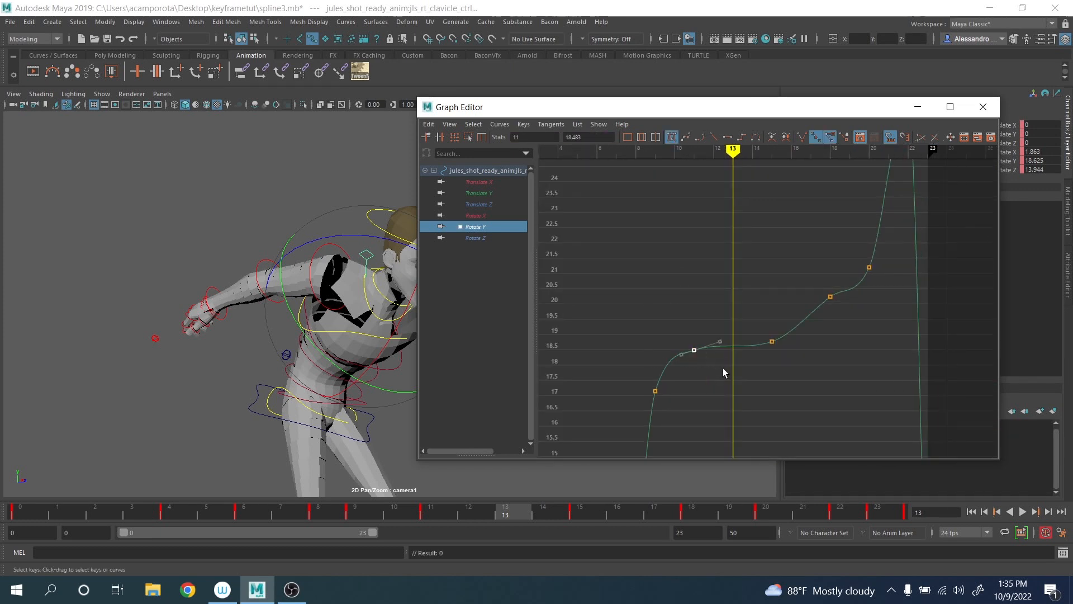
pyautogui.press('Delete')
pyautogui.moveTo(751, 307); pyautogui.dragTo(799, 361)
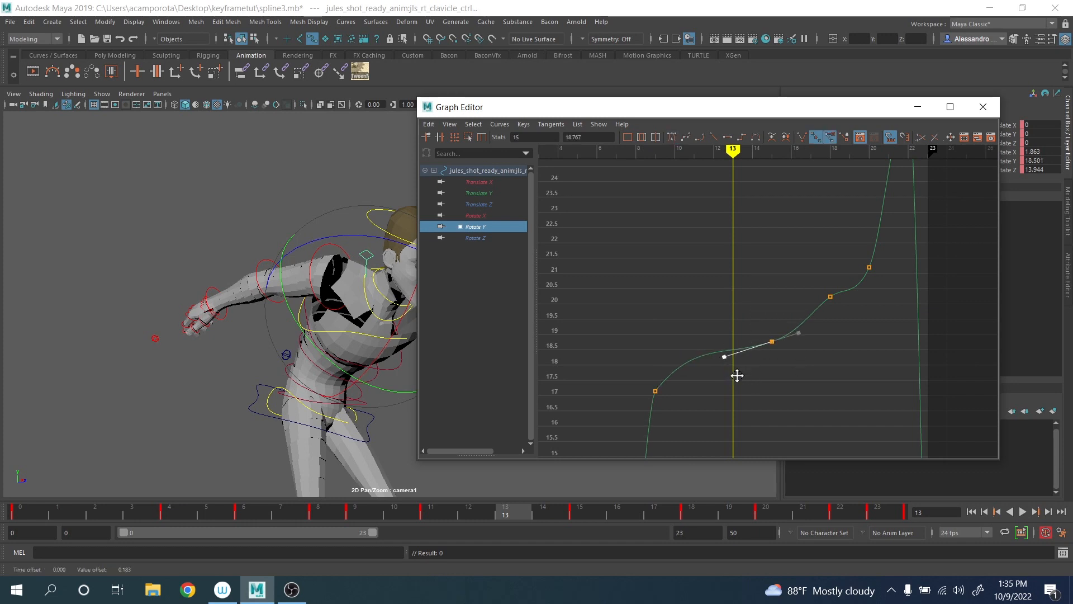
pyautogui.moveTo(828, 300); pyautogui.dragTo(829, 302)
pyautogui.press('a')
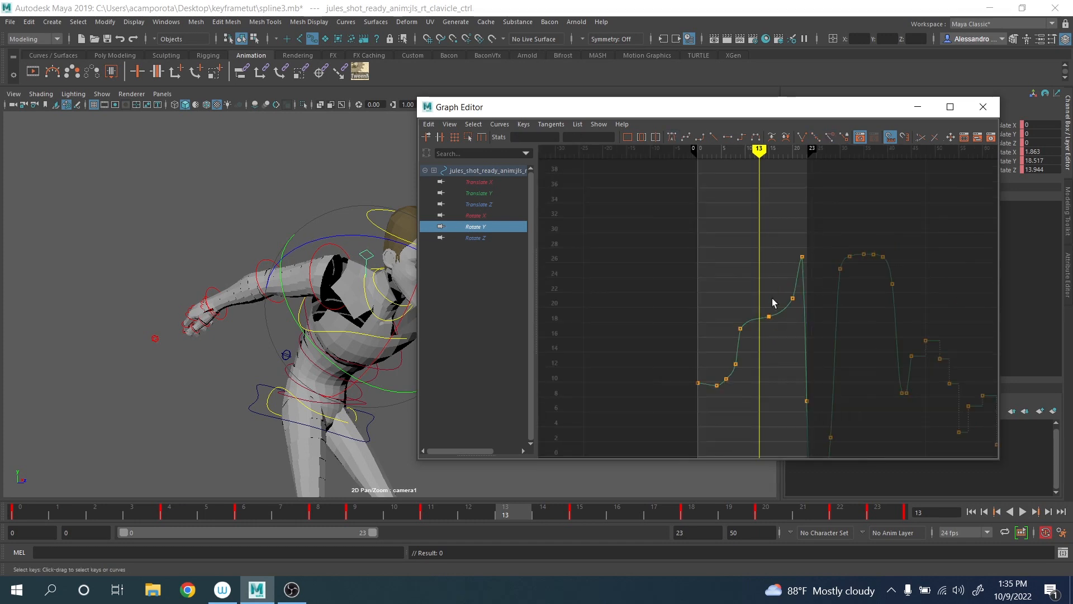
# - Remove the right clavicle's Rotate Z keys between frames 15 and 22, and adjust the frame 22 tangent for a smooth fall-off
pyautogui.click(475, 216)
pyautogui.click(484, 240)
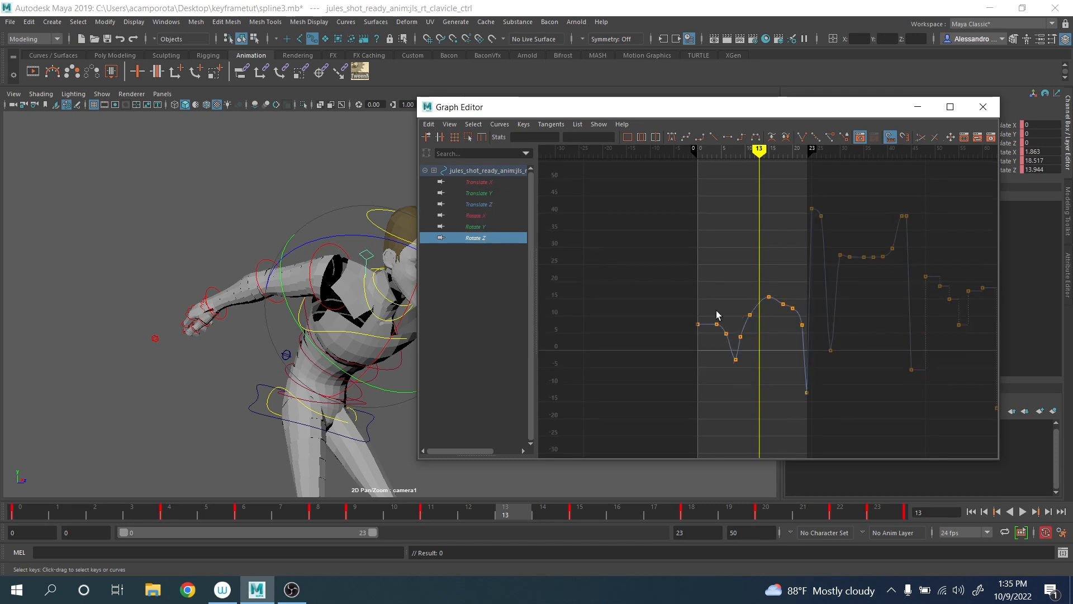
pyautogui.press('a')
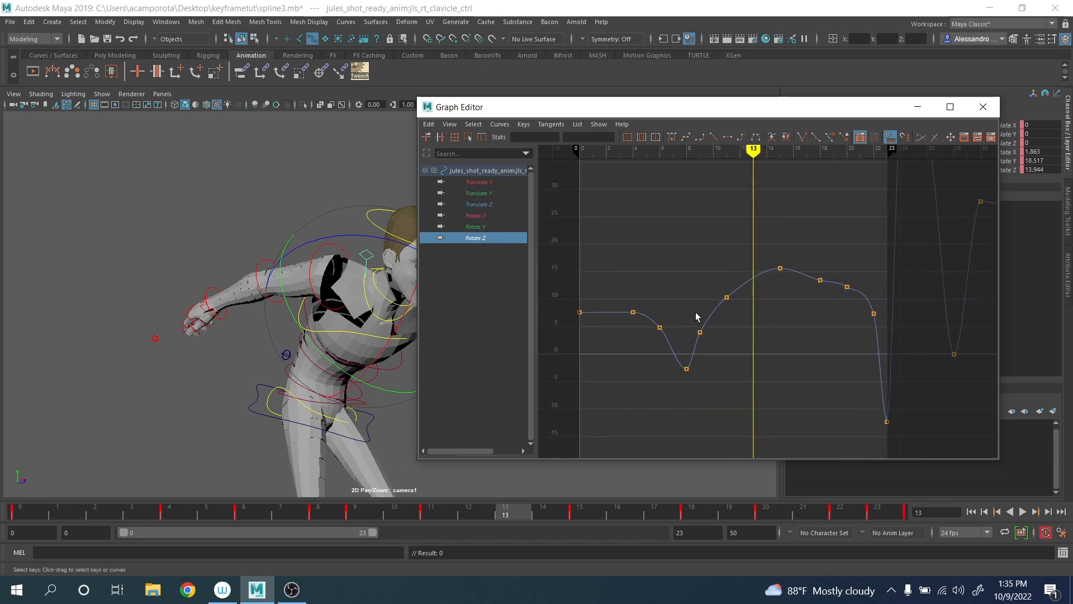
pyautogui.click(727, 297)
pyautogui.keyDown('alt'); pyautogui.moveTo(726, 297); pyautogui.dragTo(750, 318, button='right'); pyautogui.keyUp('alt')
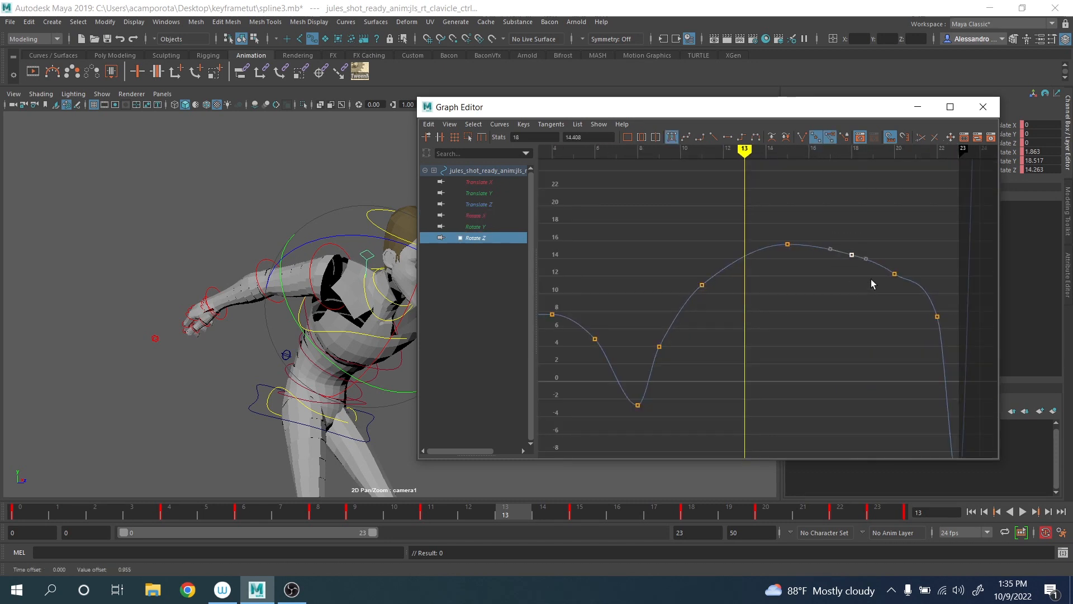
pyautogui.click(894, 274)
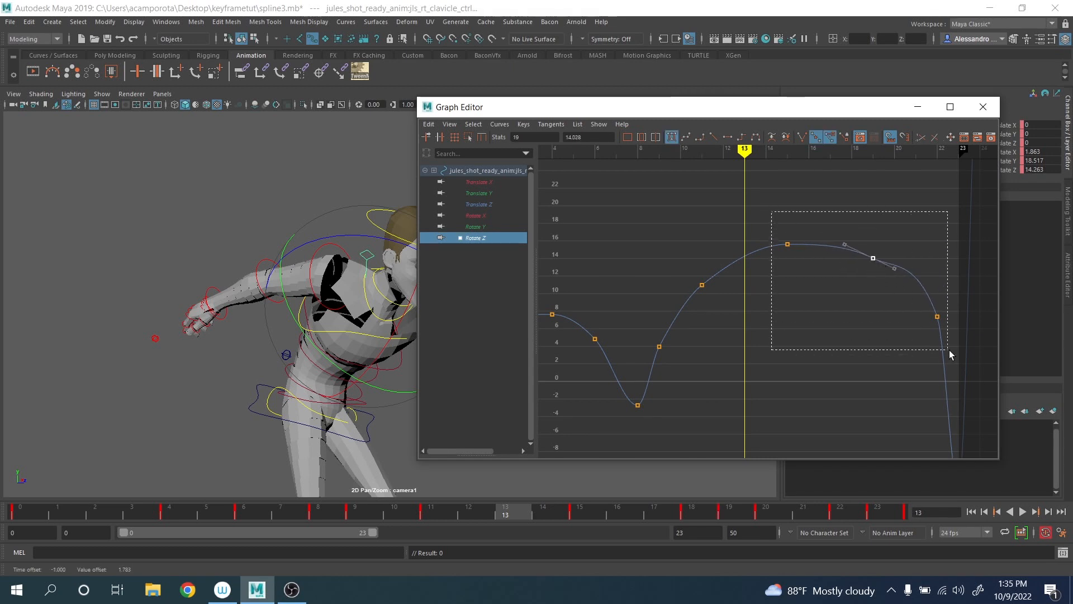
pyautogui.moveTo(949, 350); pyautogui.dragTo(949, 351)
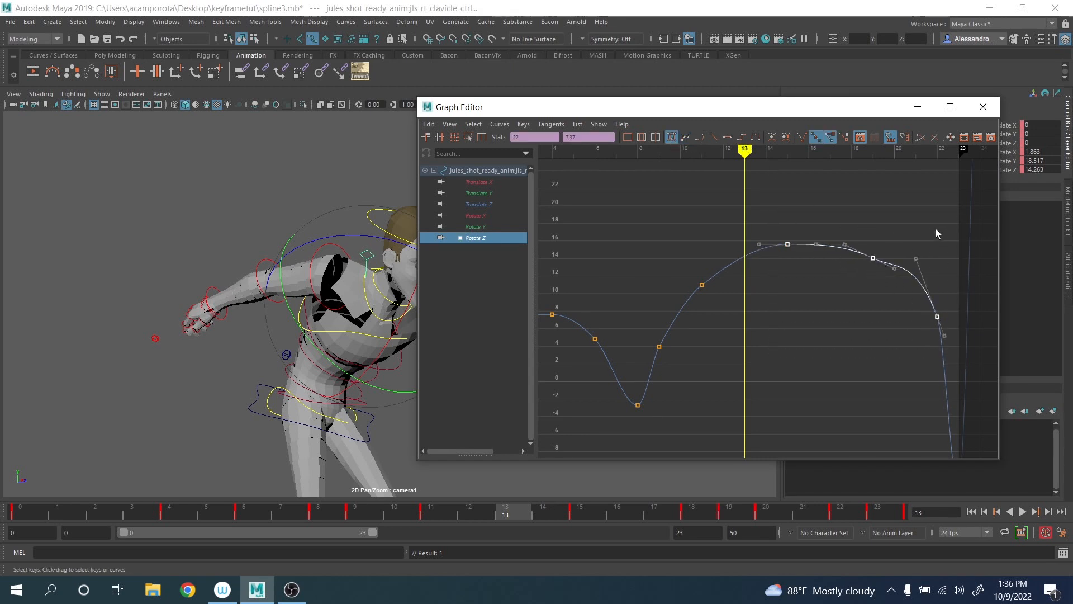
pyautogui.moveTo(937, 234); pyautogui.dragTo(957, 350)
pyautogui.moveTo(934, 279); pyautogui.dragTo(932, 295, button='middle')
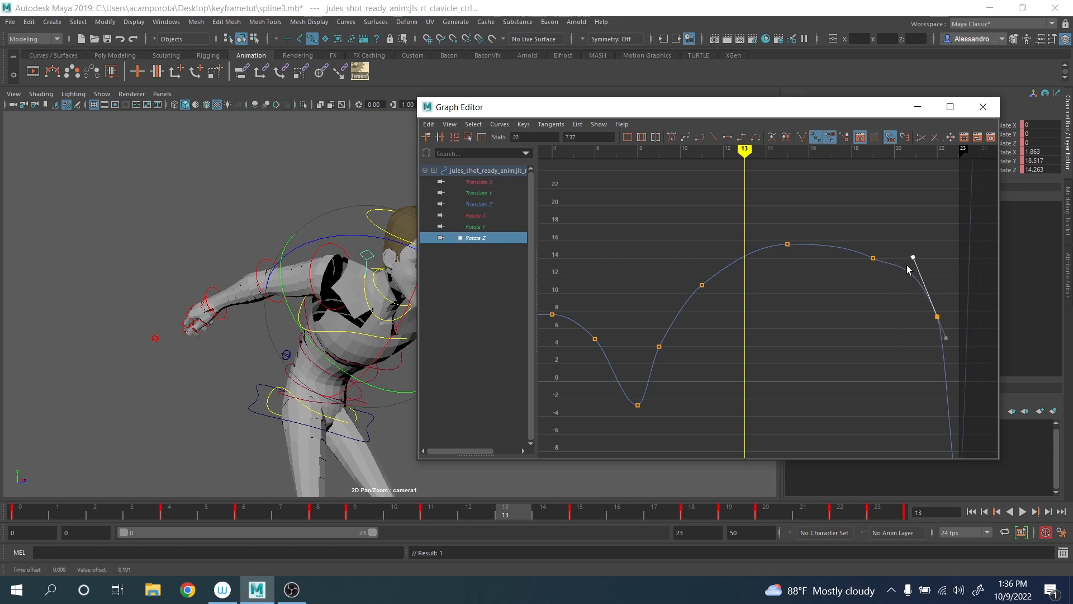
pyautogui.press('a')
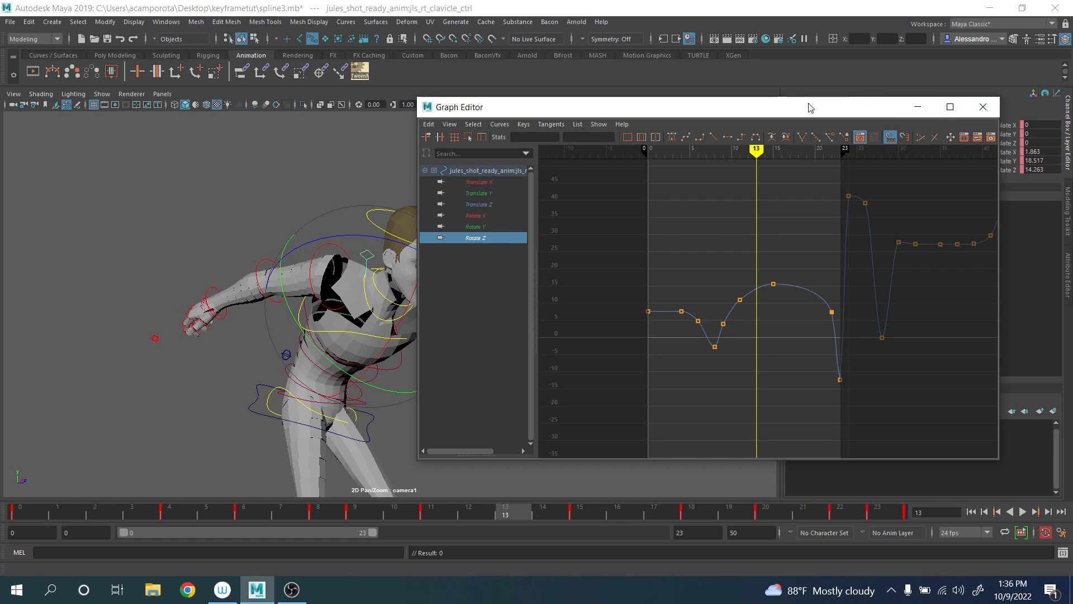
# - Move the Graph Editor clear of the character and play back the jump to review the clavicle motion
pyautogui.moveTo(807, 106); pyautogui.dragTo(889, 66)
pyautogui.click(1022, 512)
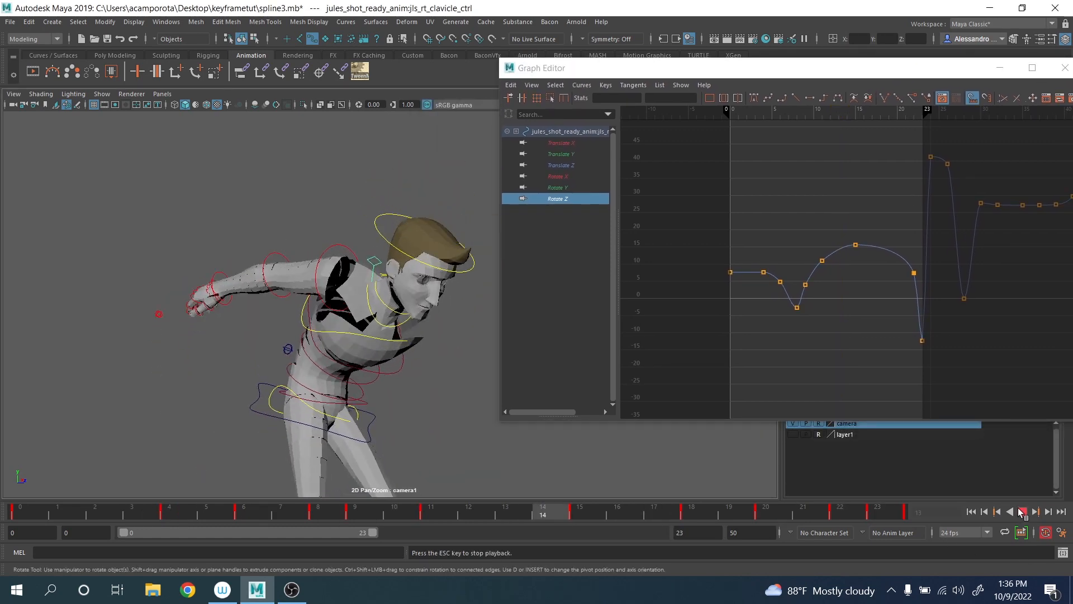
pyautogui.click(1023, 511)
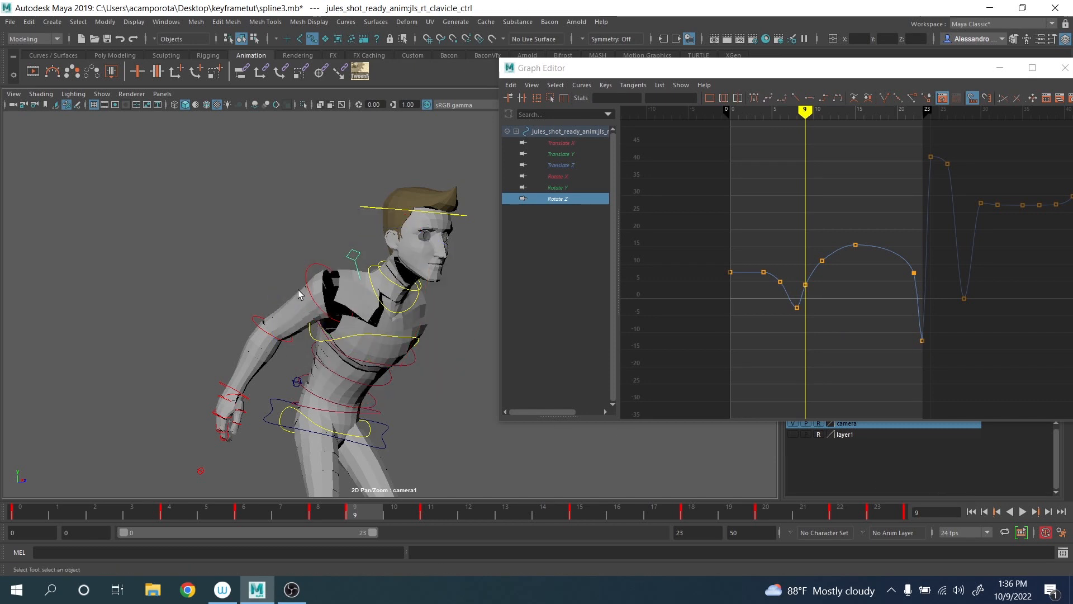
# - Lower the right upper arm FK control's Rotate Y keys at frames 4 and 6 by about 1.6 in the Graph Editor
pyautogui.click(306, 295)
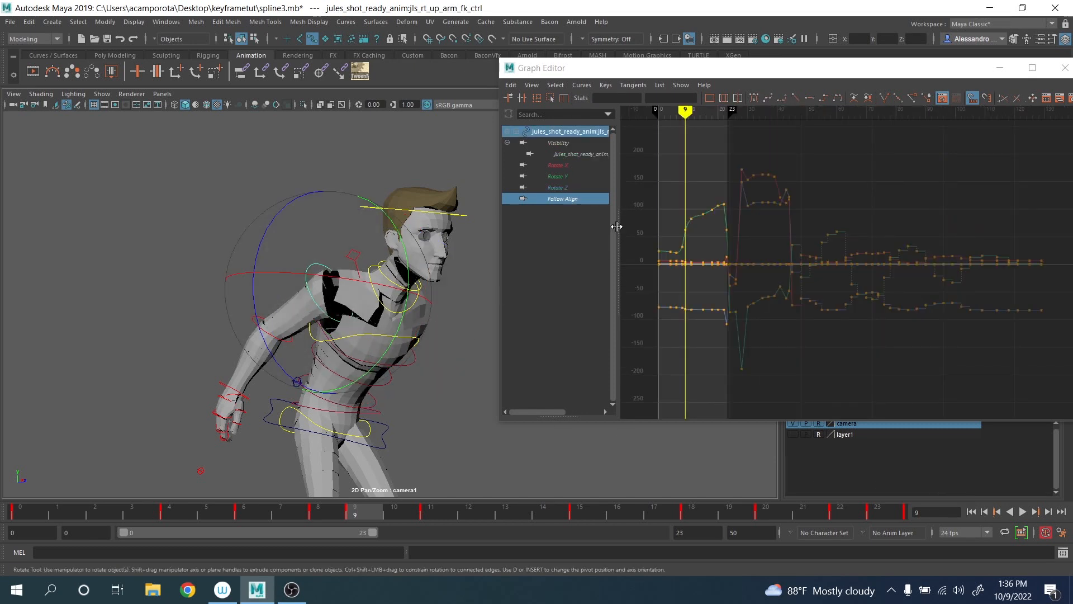
pyautogui.click(559, 176)
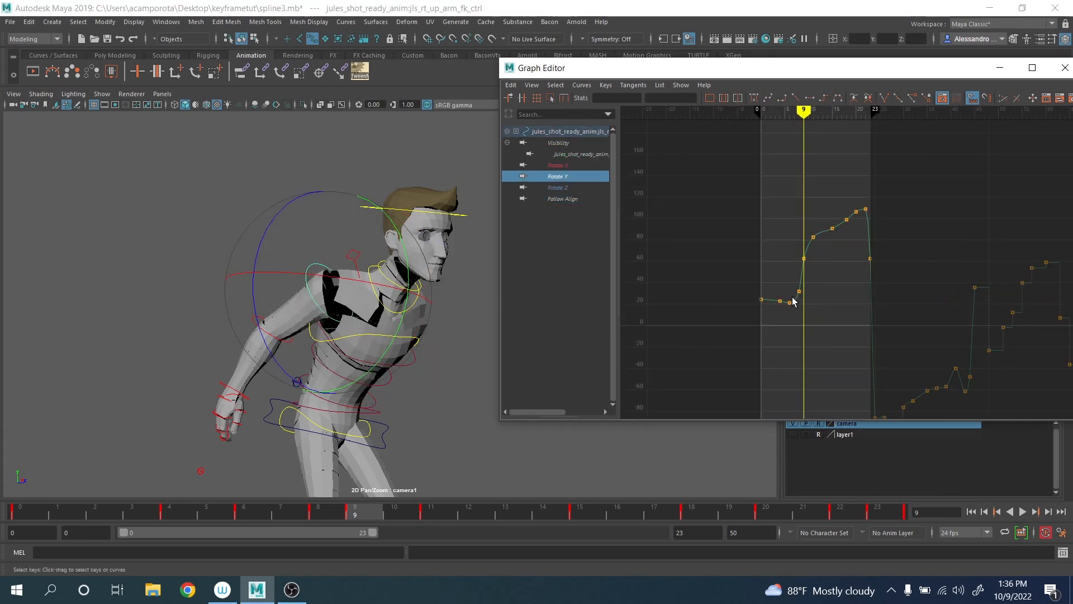
pyautogui.scroll(5, 787, 308)
pyautogui.keyDown('alt'); pyautogui.moveTo(786, 311); pyautogui.dragTo(845, 314, button='middle'); pyautogui.keyUp('alt')
pyautogui.moveTo(49, 506); pyautogui.dragTo(243, 513)
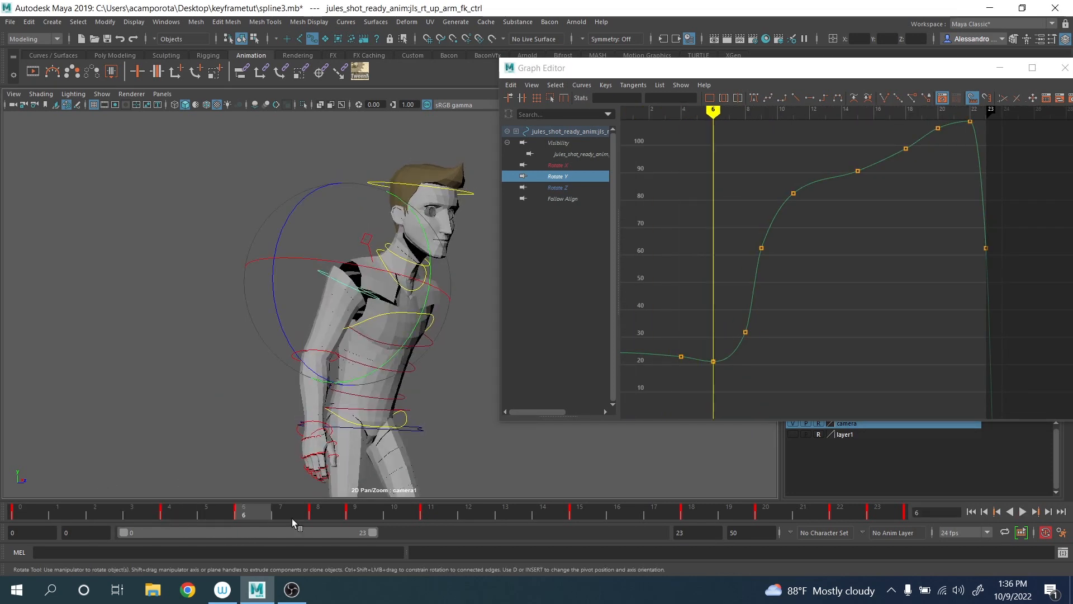
pyautogui.keyDown('alt'); pyautogui.moveTo(819, 365); pyautogui.dragTo(835, 317, button='middle'); pyautogui.keyUp('alt')
pyautogui.moveTo(683, 276); pyautogui.dragTo(730, 324)
pyautogui.moveTo(730, 328); pyautogui.dragTo(730, 350, button='middle')
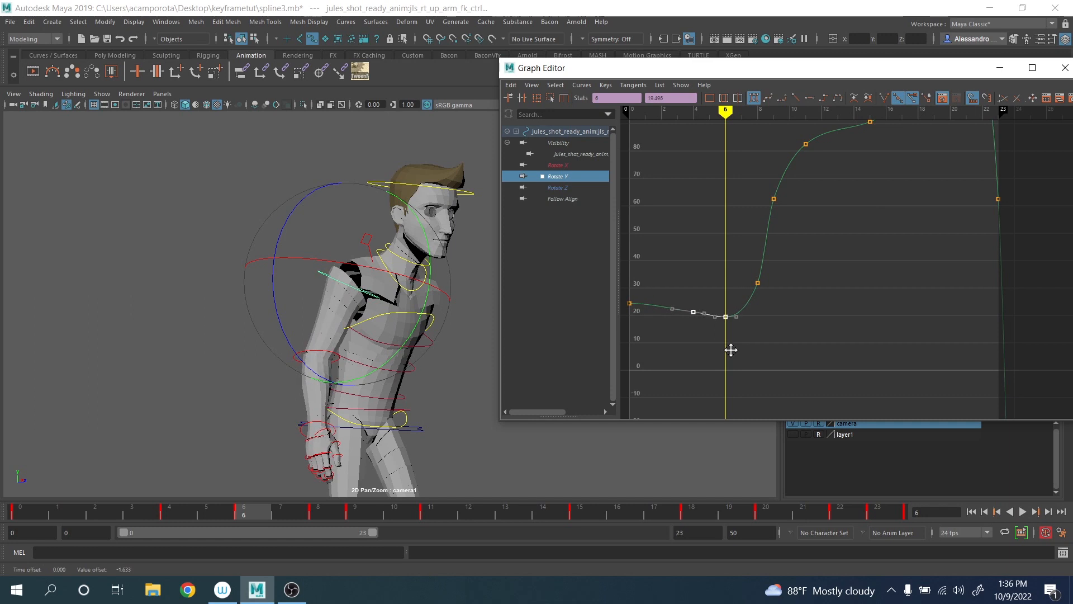
pyautogui.keyDown('alt'); pyautogui.moveTo(737, 303); pyautogui.dragTo(764, 320, button='middle'); pyautogui.keyUp('alt')
# - Lower the right upper arm's Rotate Y keys to about 31 at frame 8 and about 59 at frame 9
pyautogui.press('.')
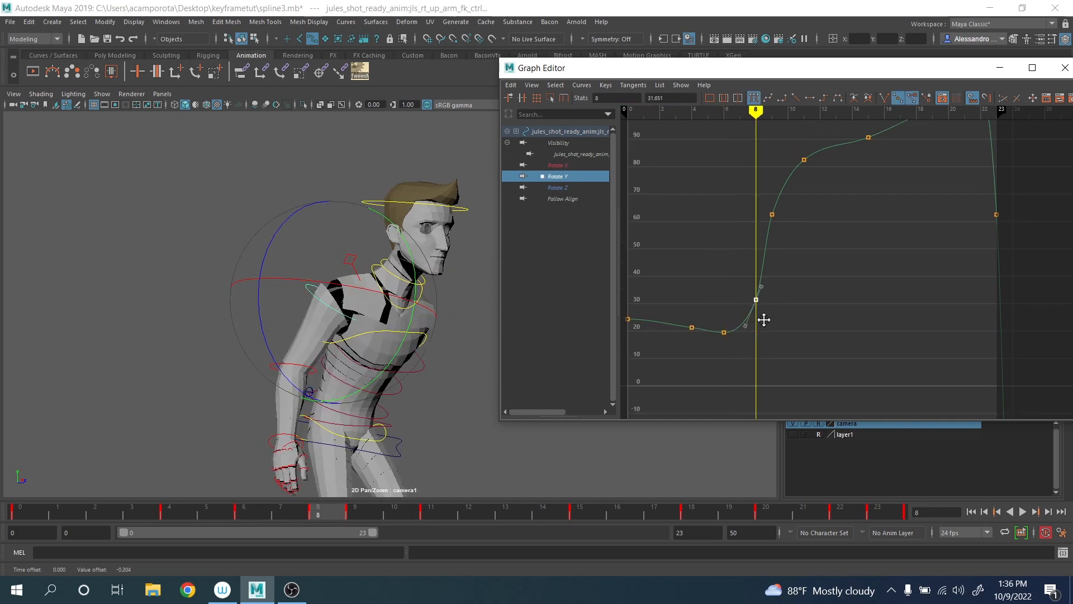
pyautogui.press('.')
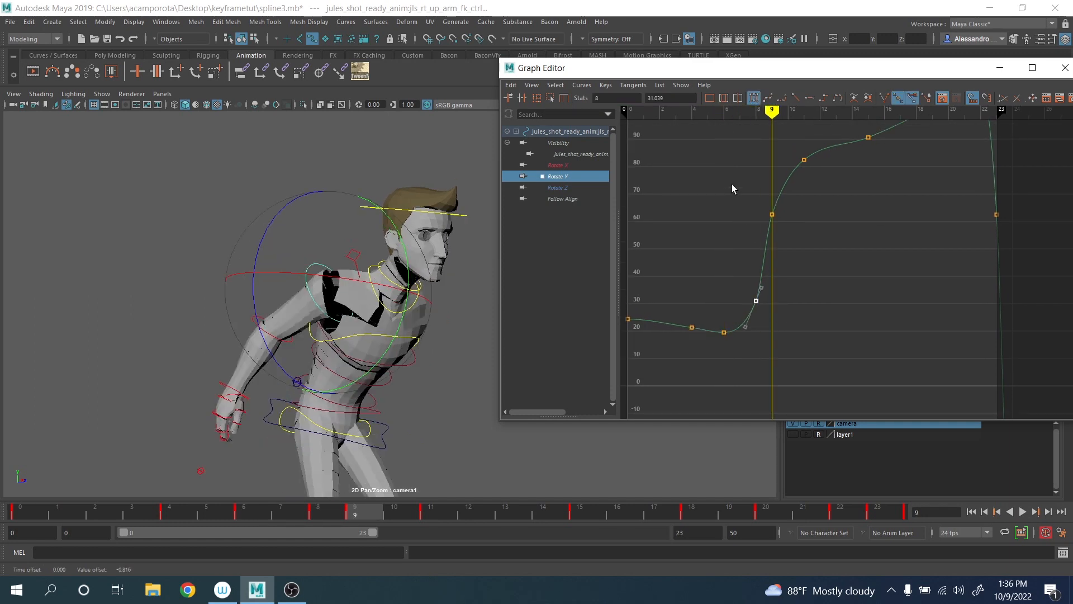
pyautogui.moveTo(815, 241); pyautogui.dragTo(762, 312, button='middle')
pyautogui.press('.')
# - Raise the right upper arm's Rotate Y key at frame 15 to about 91.7
pyautogui.moveTo(439, 511); pyautogui.dragTo(589, 515)
pyautogui.click(819, 246)
pyautogui.moveTo(841, 280); pyautogui.dragTo(831, 281, button='middle')
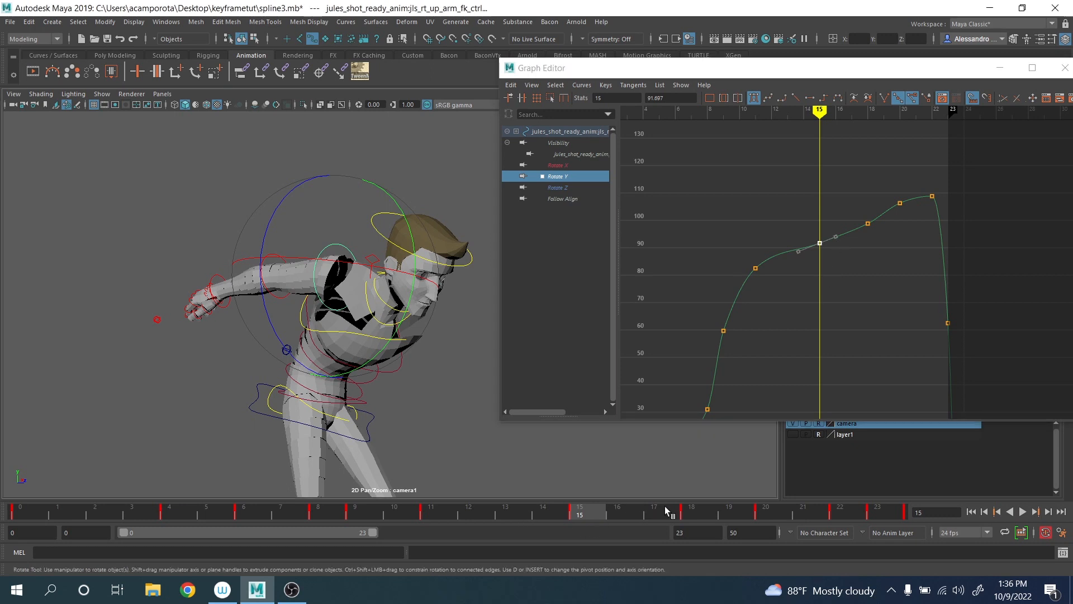
# - Rotate the right upper arm slightly farther back at frame 20 and raise its Rotate Y key at frame 22 to about 110
pyautogui.click(627, 515)
pyautogui.moveTo(627, 515); pyautogui.dragTo(769, 512)
pyautogui.click(867, 224)
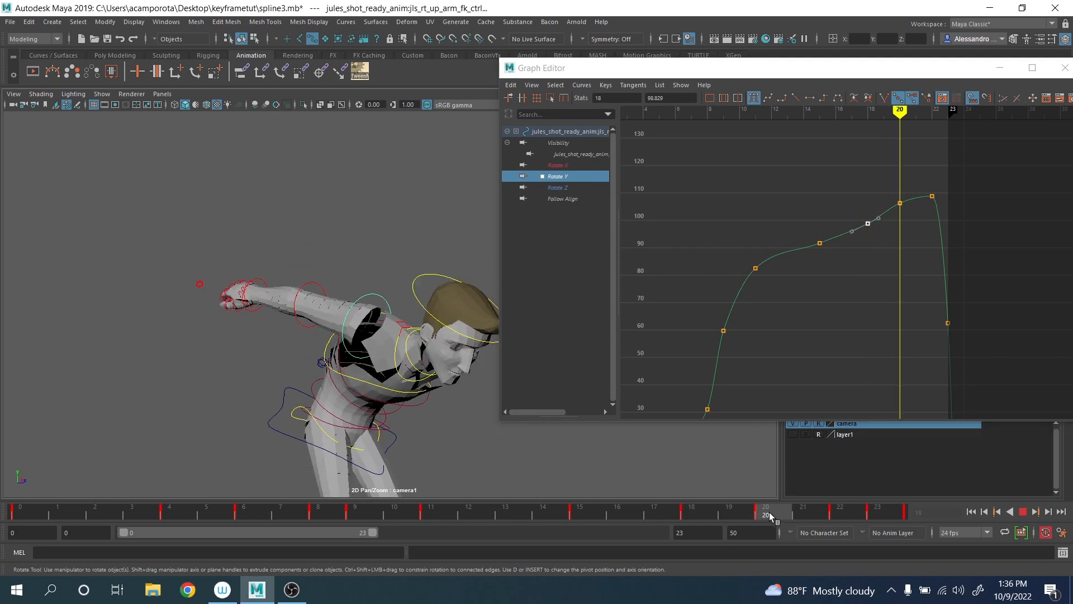
pyautogui.moveTo(451, 295); pyautogui.dragTo(448, 297)
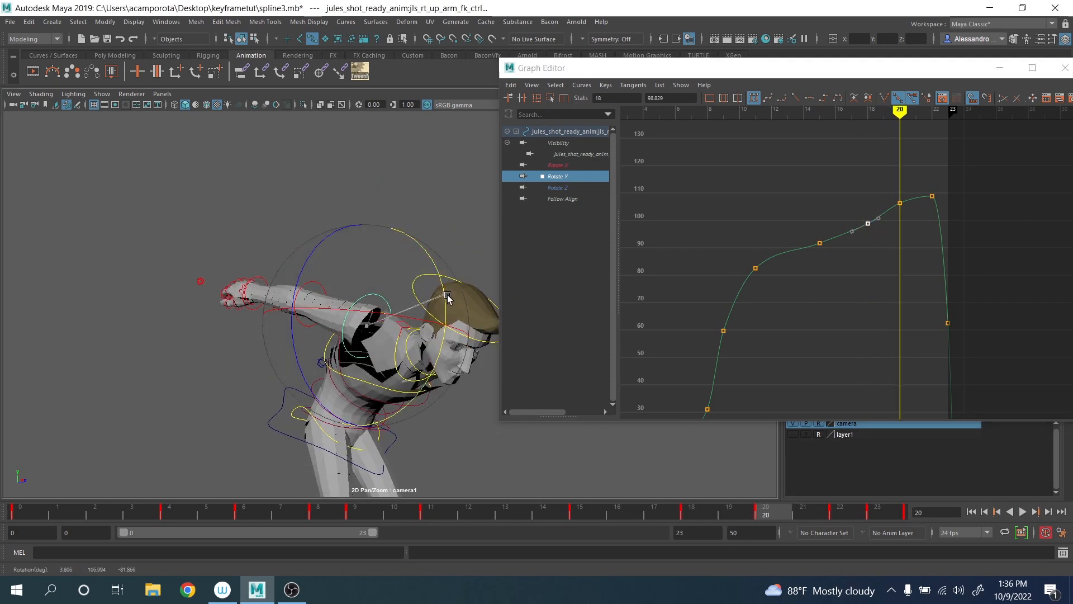
pyautogui.click(846, 509)
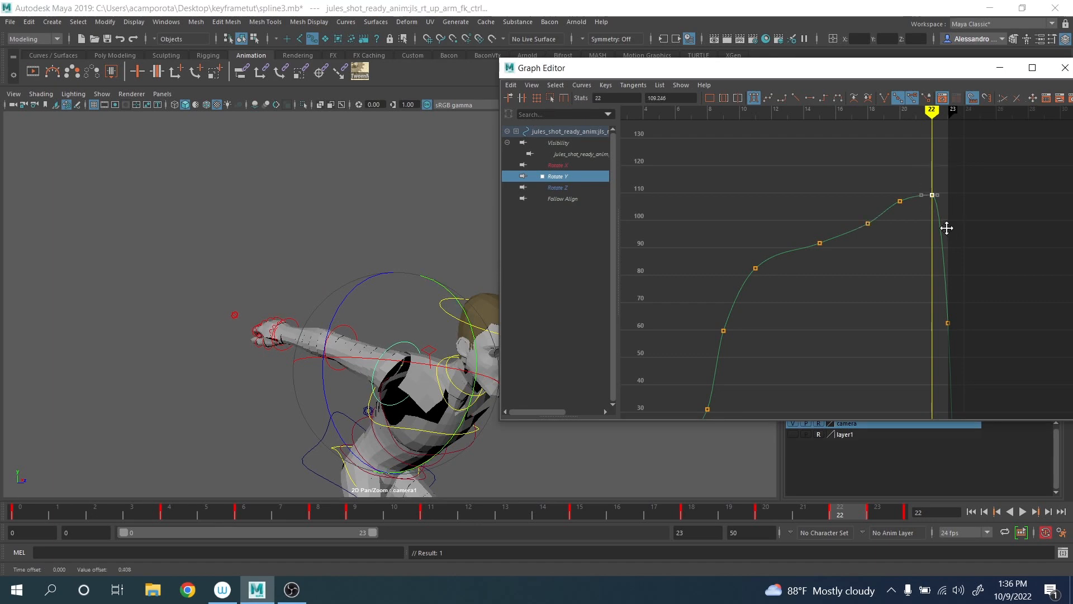
pyautogui.moveTo(946, 227); pyautogui.dragTo(946, 225, button='middle')
# - Play back the jump from the start to review the right upper arm motion
pyautogui.moveTo(905, 524); pyautogui.dragTo(1, 434)
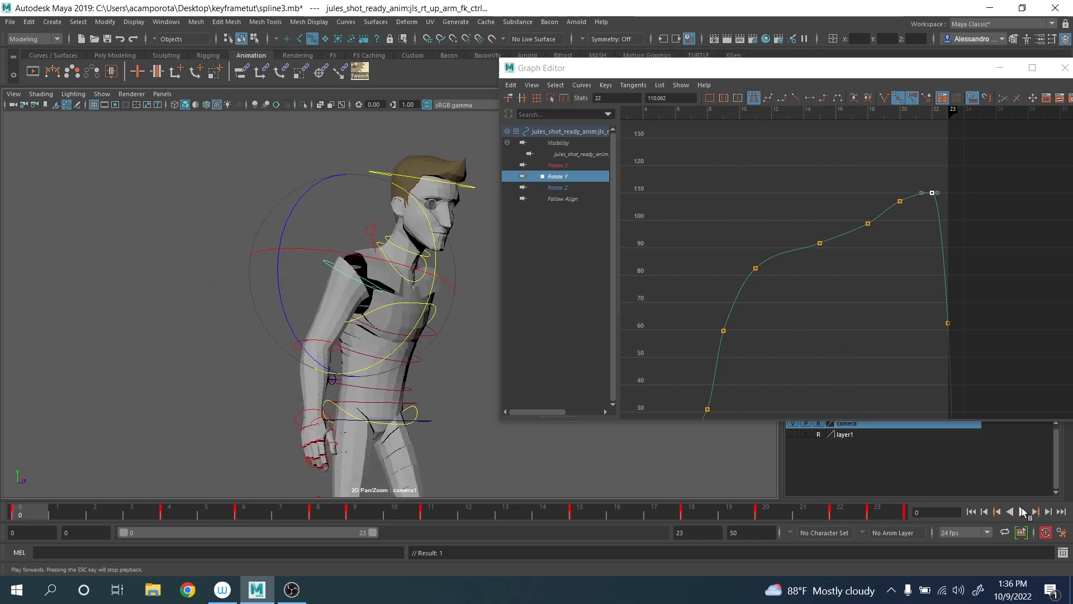
pyautogui.click(1023, 511)
pyautogui.press('Escape')
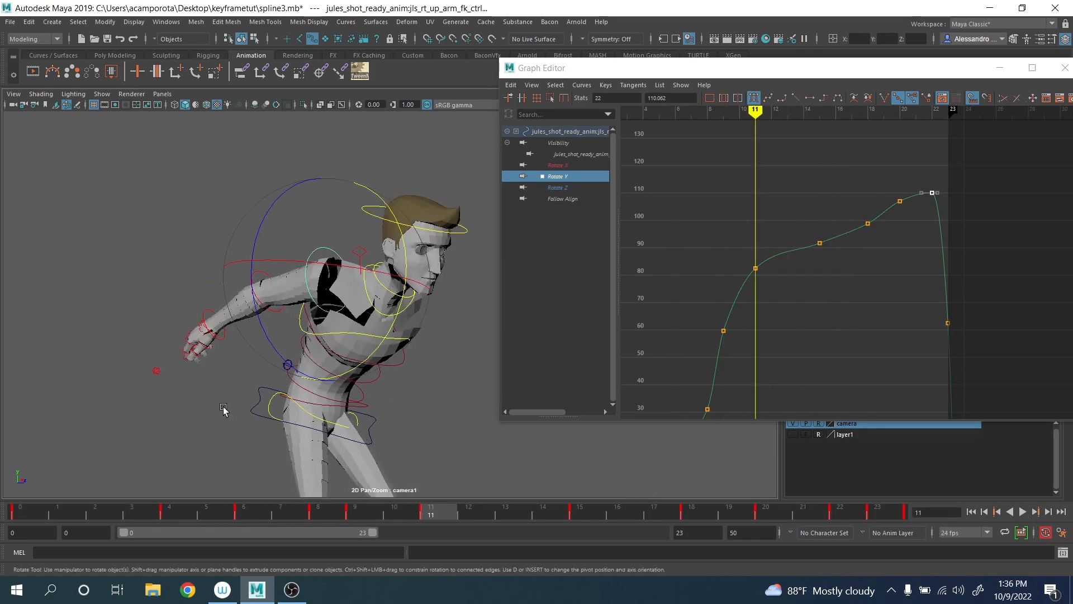
# - Bend the right elbow FK control further at frame 8, bringing its Rotate Y to about -38
pyautogui.click(243, 276)
pyautogui.click(254, 290)
pyautogui.moveTo(263, 507); pyautogui.dragTo(324, 519)
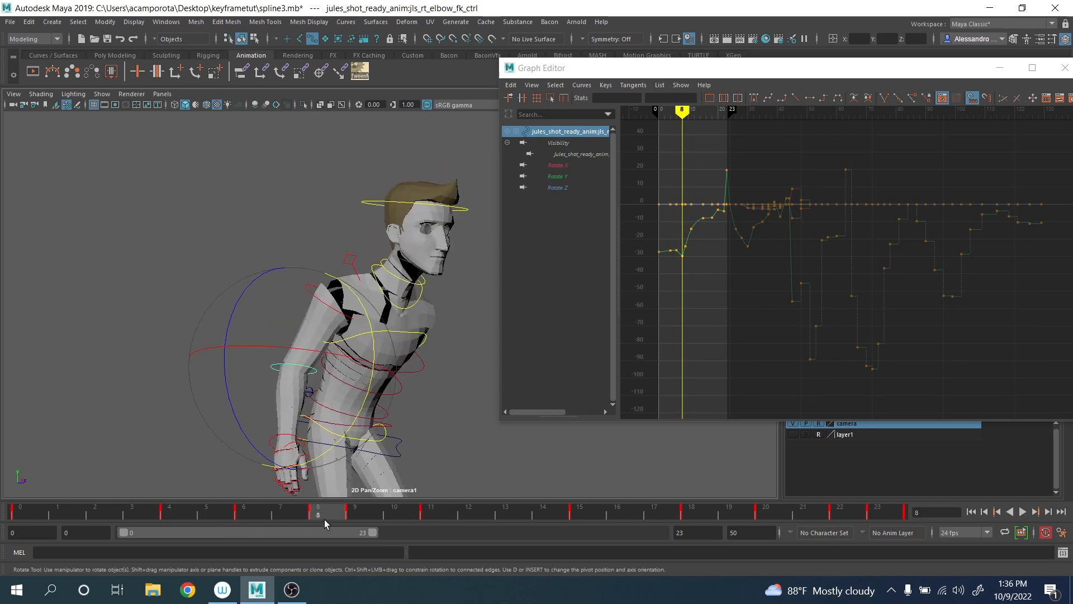
pyautogui.moveTo(342, 406); pyautogui.dragTo(358, 424)
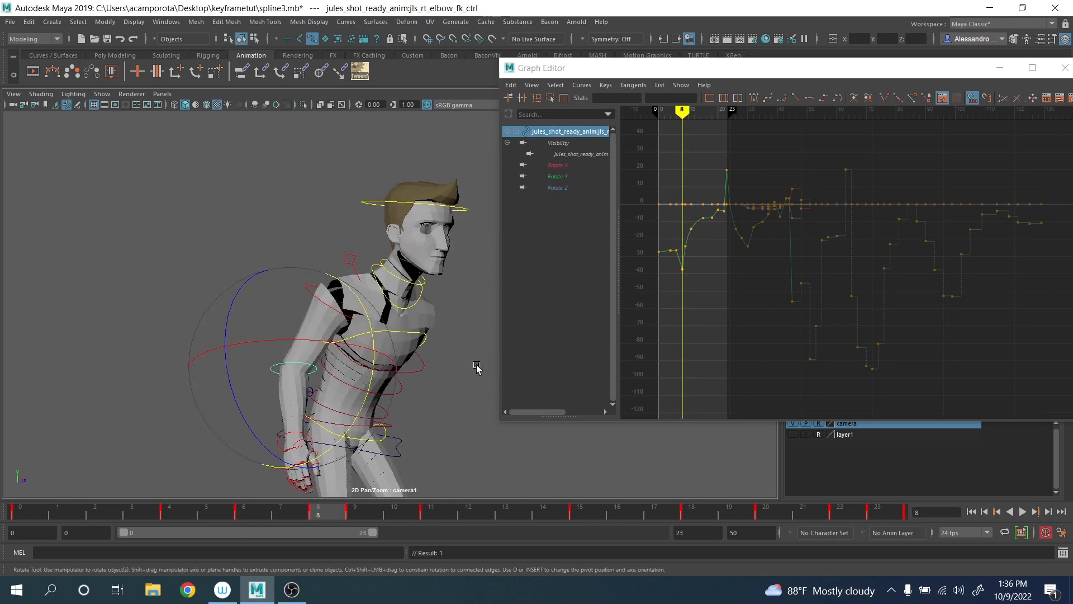
# - Isolate the right elbow's Rotate Y curve and lower its key at frame 6 to about -28.2
pyautogui.click(555, 178)
pyautogui.keyDown('alt'); pyautogui.moveTo(675, 264); pyautogui.dragTo(805, 287, button='middle'); pyautogui.keyUp('alt')
pyautogui.keyDown('alt'); pyautogui.keyDown('shift'); pyautogui.moveTo(805, 287); pyautogui.dragTo(857, 311, button='right'); pyautogui.keyUp('shift'); pyautogui.keyUp('alt')
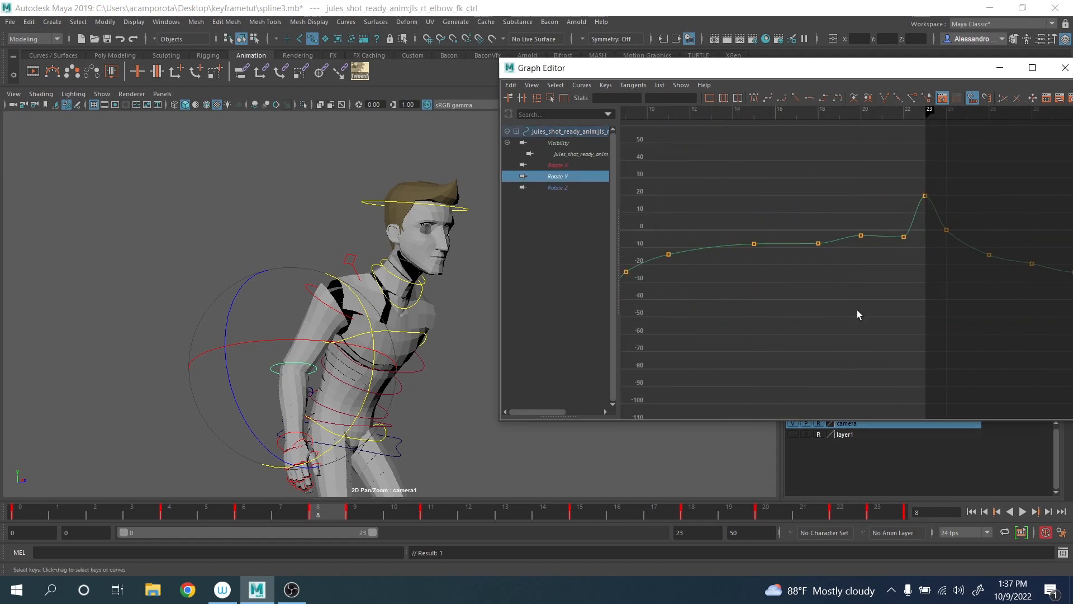
pyautogui.keyDown('alt'); pyautogui.moveTo(707, 308); pyautogui.dragTo(972, 320, button='middle'); pyautogui.keyUp('alt')
pyautogui.keyDown('alt'); pyautogui.moveTo(972, 319); pyautogui.dragTo(1006, 330, button='right'); pyautogui.keyUp('alt')
pyautogui.moveTo(277, 504); pyautogui.dragTo(244, 501)
pyautogui.keyDown('alt'); pyautogui.moveTo(786, 304); pyautogui.dragTo(789, 267, button='middle'); pyautogui.keyUp('alt')
pyautogui.keyDown('alt'); pyautogui.keyDown('shift'); pyautogui.moveTo(789, 267); pyautogui.dragTo(790, 198, button='right'); pyautogui.keyUp('shift'); pyautogui.keyUp('alt')
pyautogui.moveTo(790, 196); pyautogui.dragTo(844, 262)
pyautogui.keyDown('shift'); pyautogui.moveTo(823, 266); pyautogui.dragTo(824, 283, button='middle'); pyautogui.keyUp('shift')
pyautogui.scroll(-3, 821, 291)
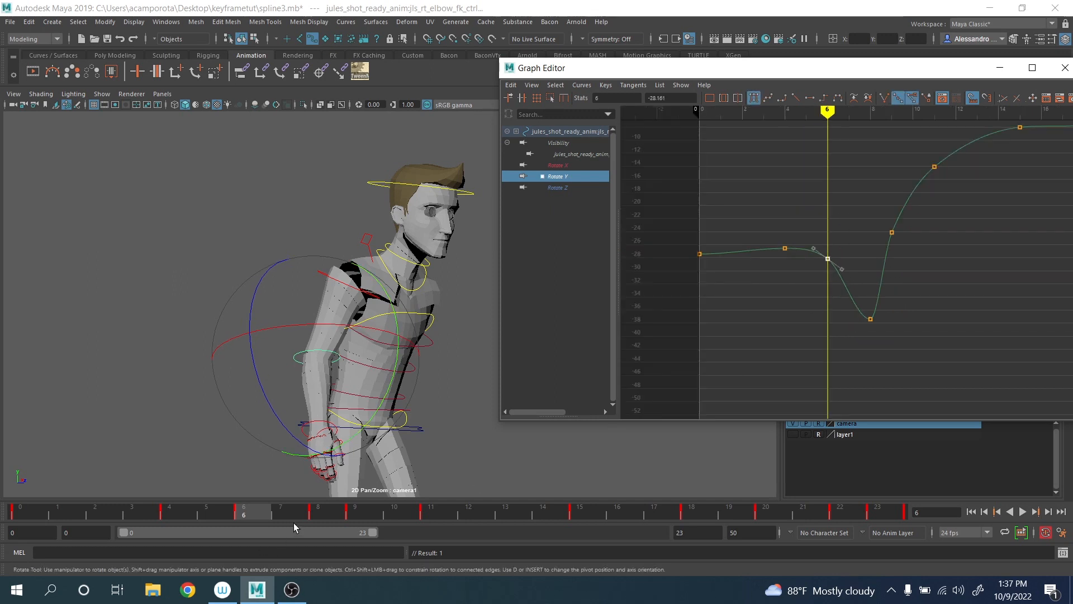
# - Lower the right elbow's Rotate Y keys to about -35 at frame 9 and about -17.3 at frame 11
pyautogui.moveTo(263, 514); pyautogui.dragTo(355, 515)
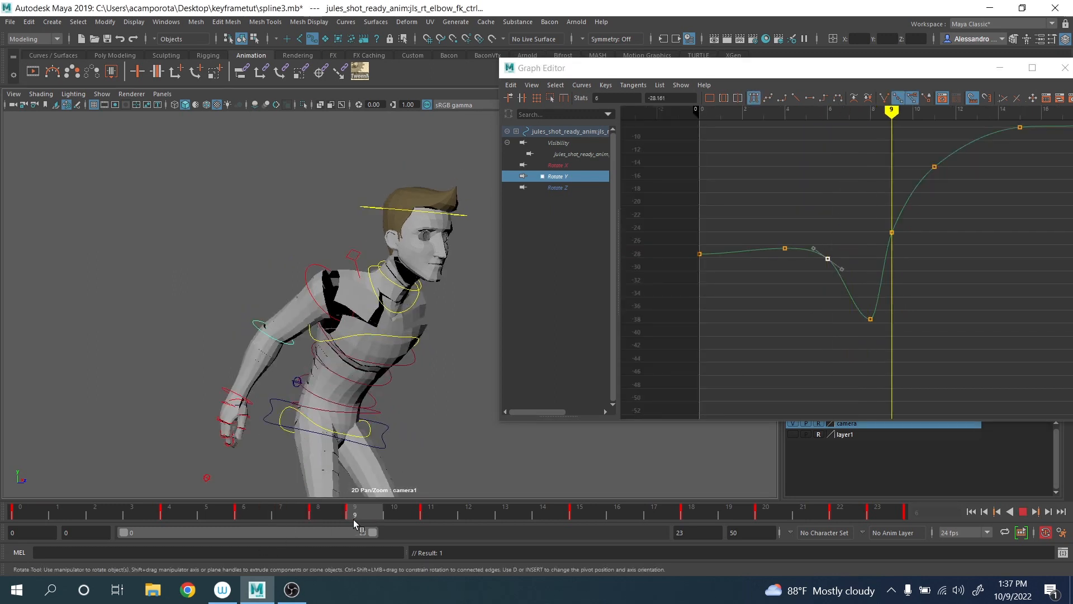
pyautogui.moveTo(879, 213); pyautogui.dragTo(902, 233)
pyautogui.moveTo(913, 293); pyautogui.dragTo(913, 330, button='middle')
pyautogui.click(327, 515)
pyautogui.moveTo(327, 515); pyautogui.dragTo(447, 541)
pyautogui.moveTo(919, 156); pyautogui.dragTo(963, 201)
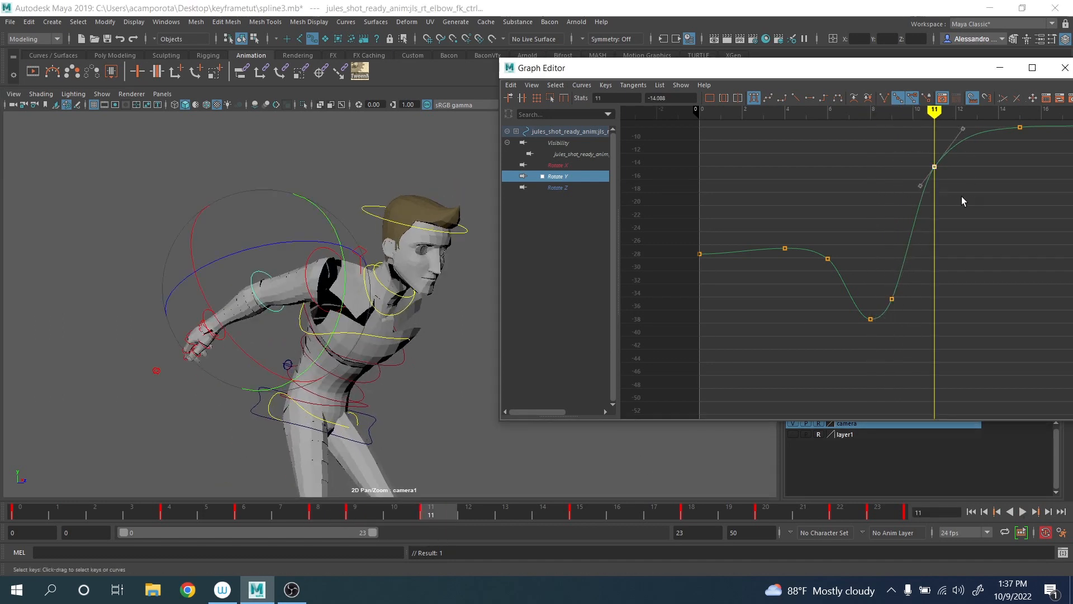
pyautogui.moveTo(963, 201); pyautogui.dragTo(957, 223, button='middle')
# - Delete the right elbow's Rotate Y key at frame 15 and flatten the incoming tangent at frame 18
pyautogui.keyDown('alt'); pyautogui.moveTo(957, 223); pyautogui.dragTo(762, 362, button='middle'); pyautogui.keyUp('alt')
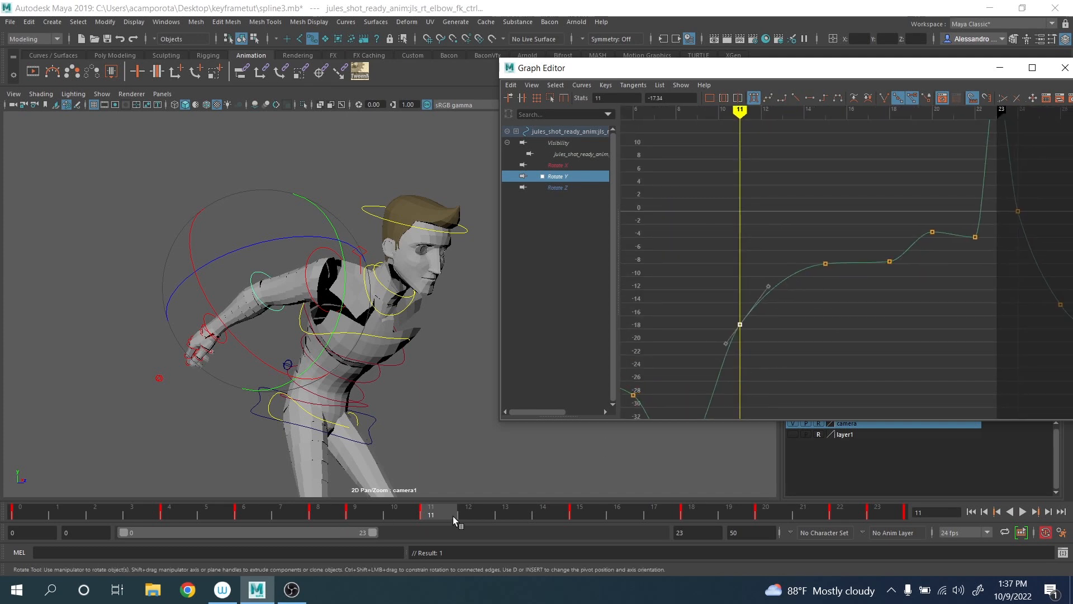
pyautogui.moveTo(453, 515)
pyautogui.mouseDown()
pyautogui.moveTo(618, 511)
pyautogui.moveTo(693, 525)
pyautogui.mouseUp()
pyautogui.moveTo(790, 229); pyautogui.dragTo(839, 280)
pyautogui.press('Delete')
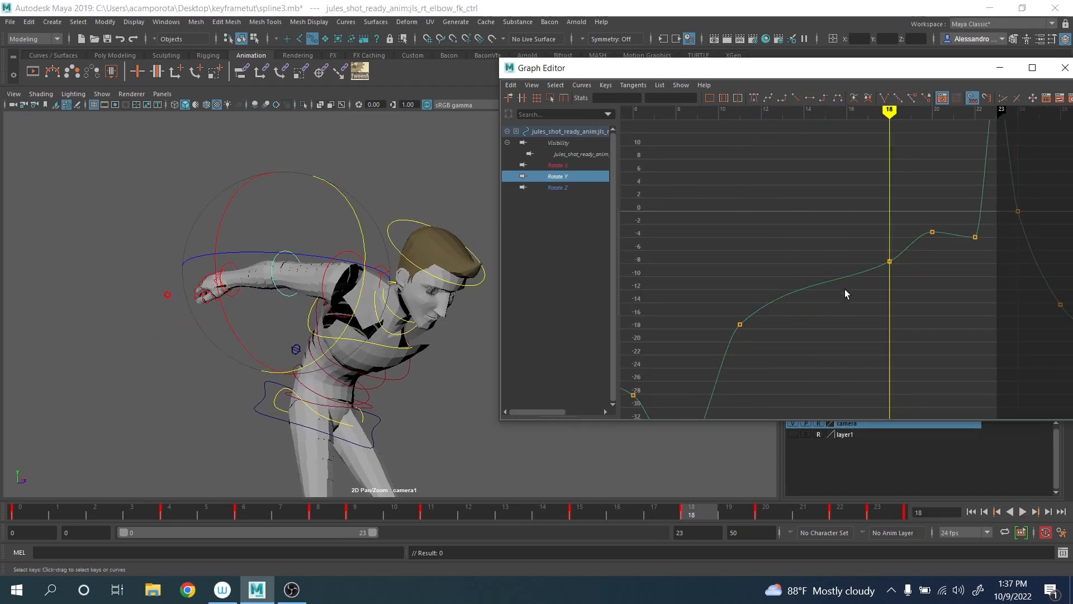
pyautogui.moveTo(828, 234); pyautogui.dragTo(908, 283)
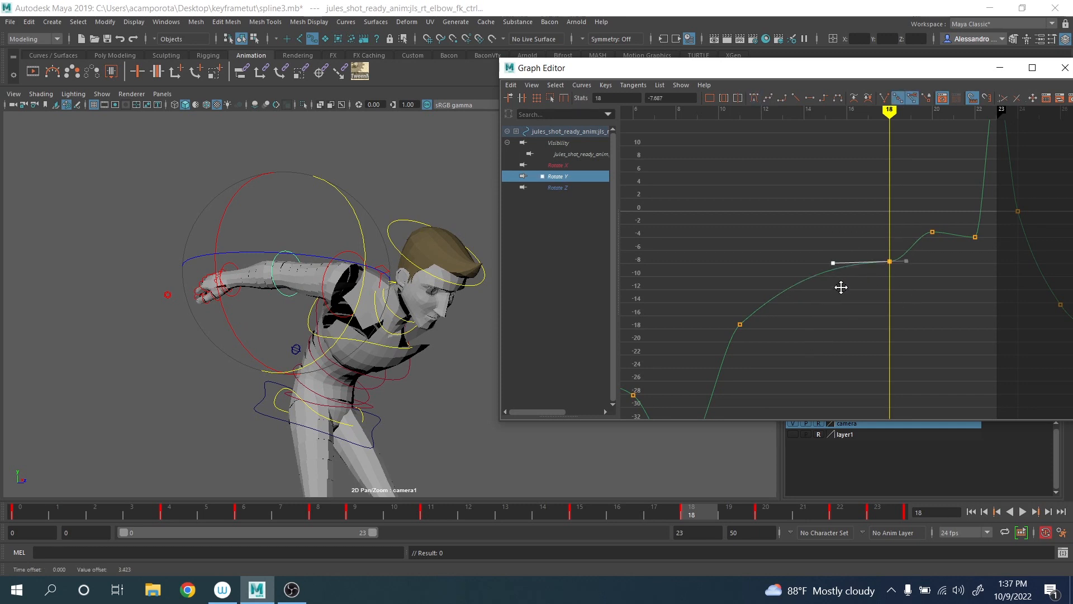
# - Raise the right elbow's Rotate Y key at frame 22 to about 2.1 and delete the key at frame 20
pyautogui.moveTo(696, 510); pyautogui.dragTo(839, 518)
pyautogui.moveTo(927, 343); pyautogui.dragTo(927, 304, button='middle')
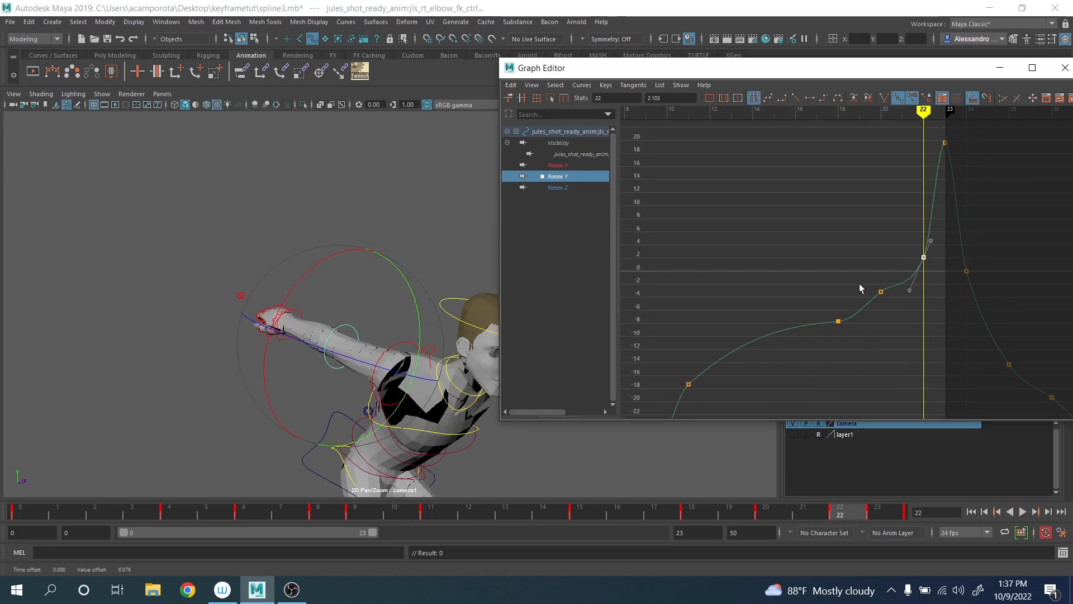
pyautogui.click(898, 326)
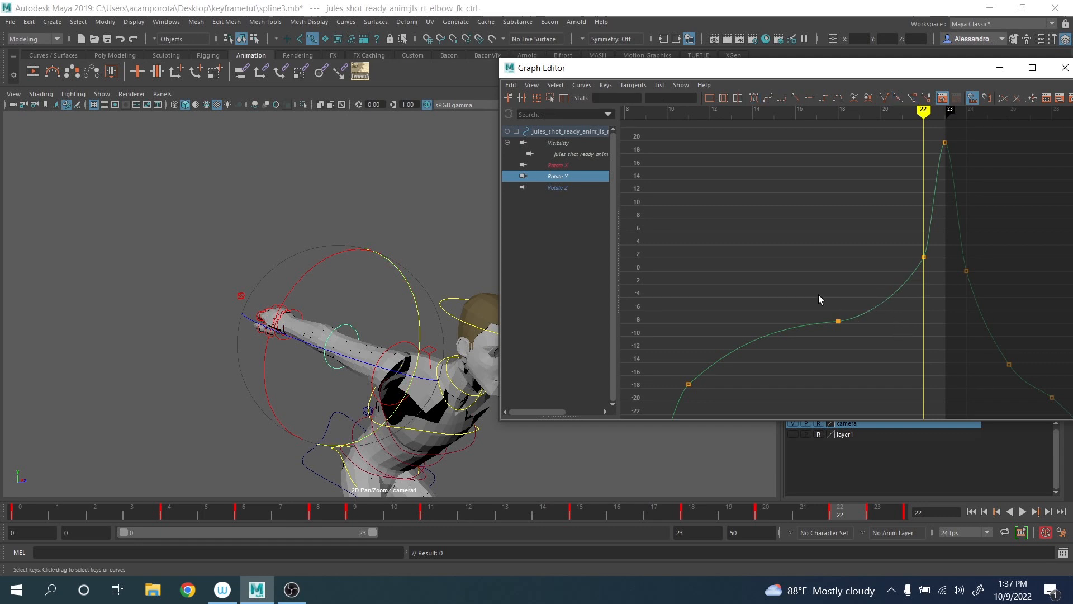
pyautogui.click(717, 375)
pyautogui.click(755, 344)
# - Check the elbow pose at frame 23 and play back the jump to review the elbow motion
pyautogui.click(872, 513)
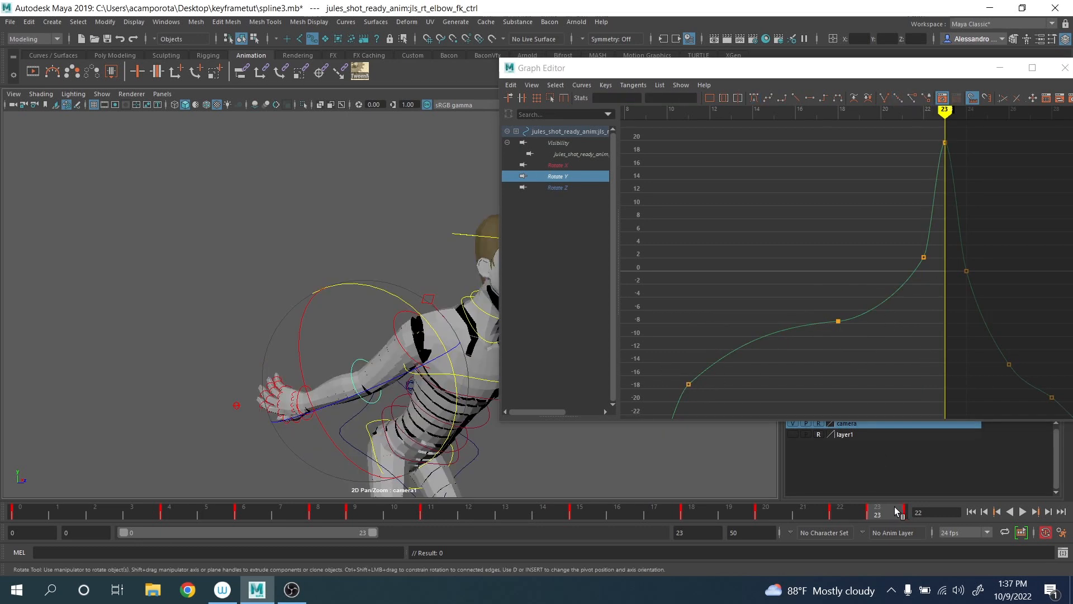
pyautogui.click(1022, 512)
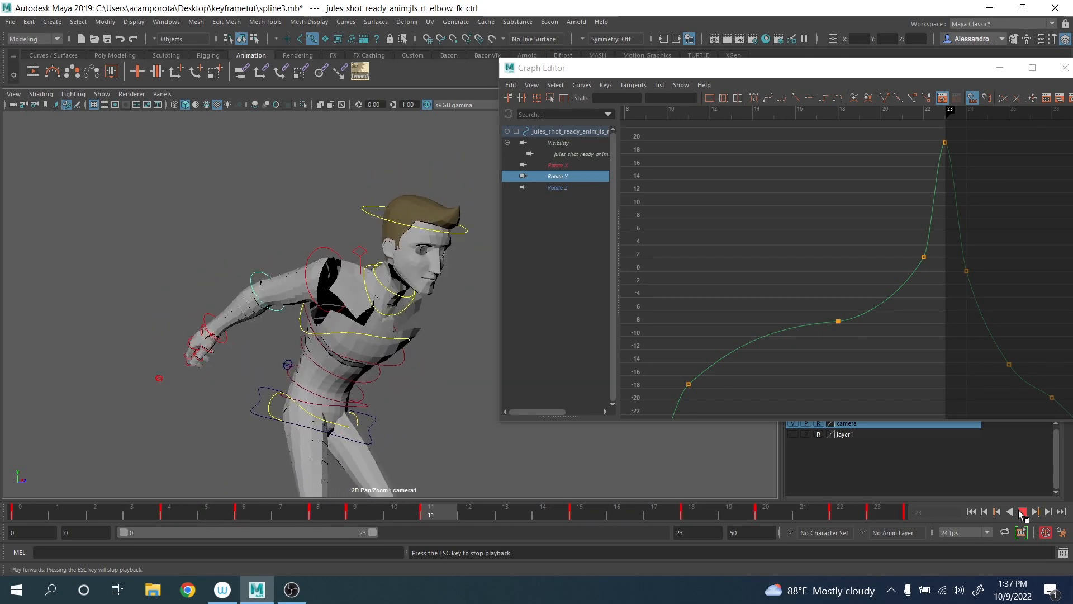
pyautogui.click(1022, 512)
# - Rotate the right wrist FK control at frames 8 and 9 so the hand drags behind the forearm, keying the frame 8 pose
pyautogui.click(200, 288)
pyautogui.click(211, 291)
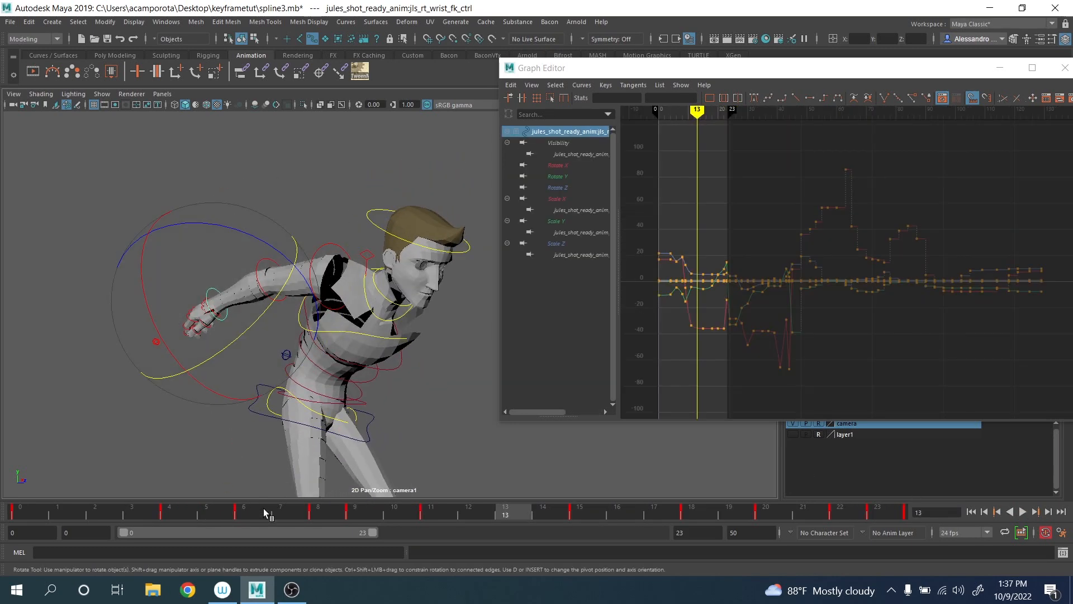
pyautogui.moveTo(263, 508); pyautogui.dragTo(320, 518)
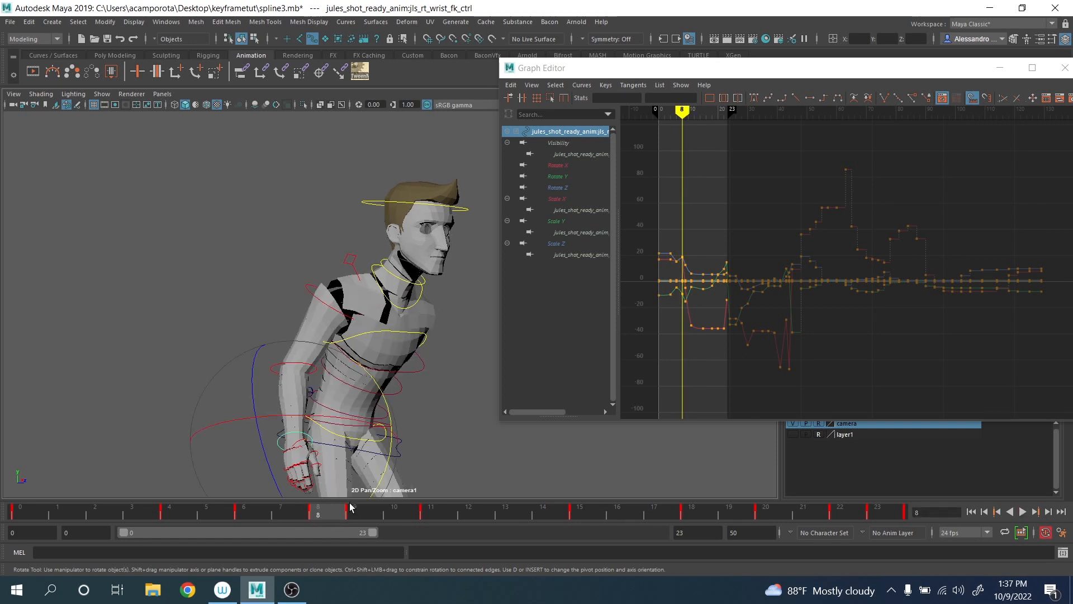
pyautogui.moveTo(377, 481); pyautogui.dragTo(379, 476)
pyautogui.press('s')
pyautogui.click(368, 518)
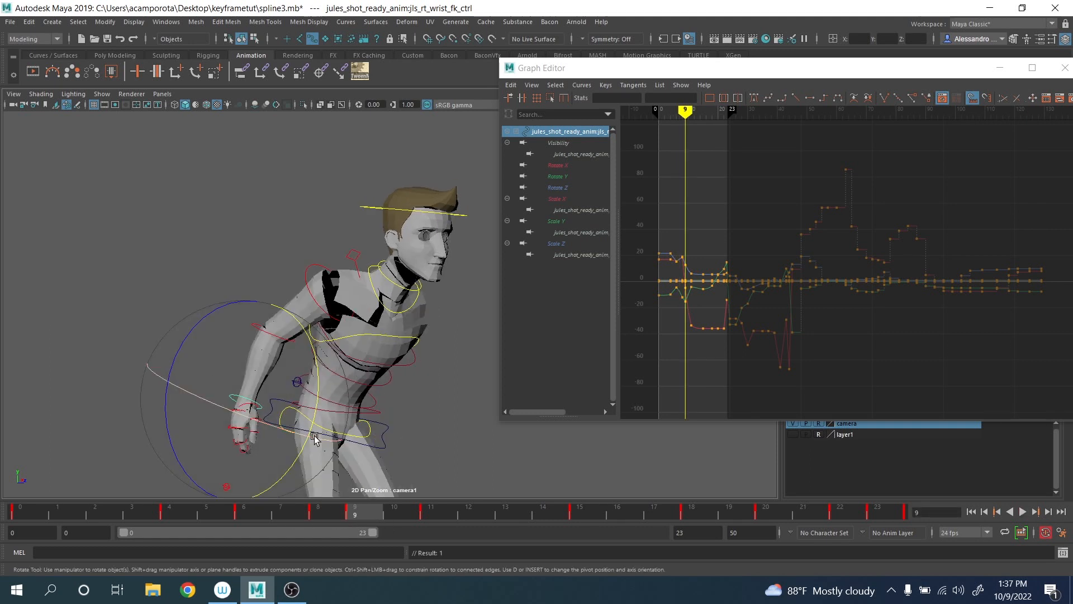
pyautogui.moveTo(300, 433); pyautogui.dragTo(316, 453)
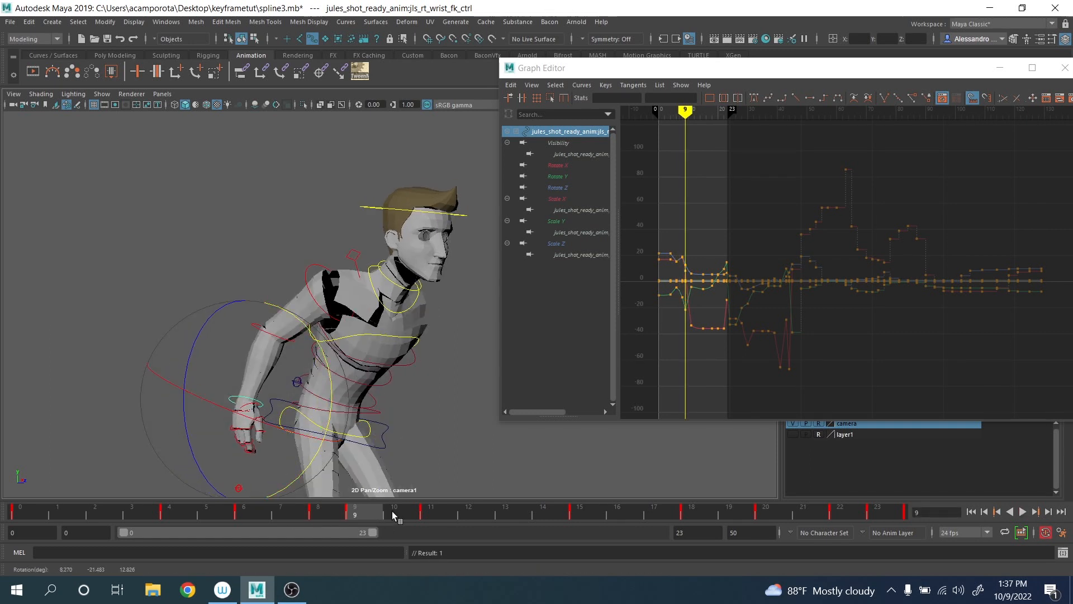
# - Adjust the right wrist at frame 11 to about -23.3 in Rotate X and -14.3 in Rotate Y
pyautogui.click(434, 514)
pyautogui.moveTo(247, 378); pyautogui.dragTo(238, 351)
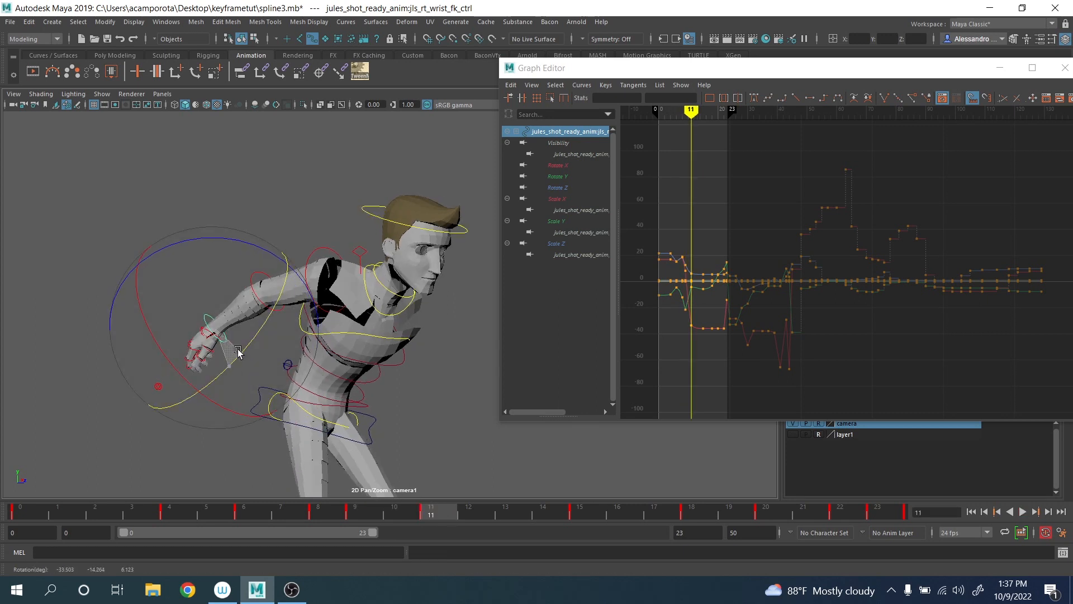
pyautogui.moveTo(170, 357); pyautogui.dragTo(235, 383)
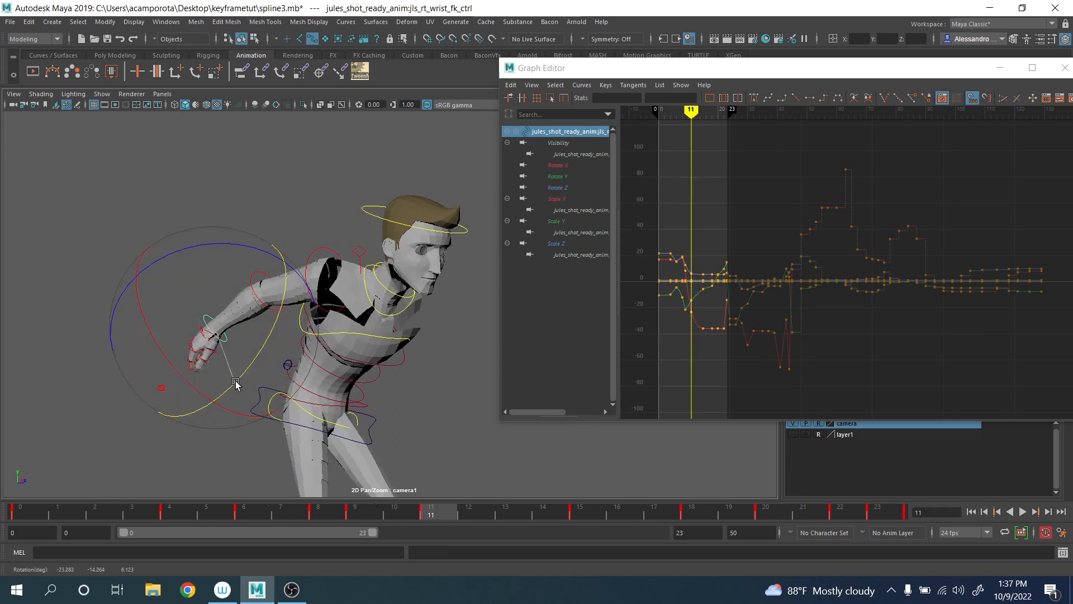
# - Rotate the right wrist at frame 20 to about -34.1, 9.9, 9.0 and key its rotation
pyautogui.moveTo(441, 509); pyautogui.dragTo(766, 524)
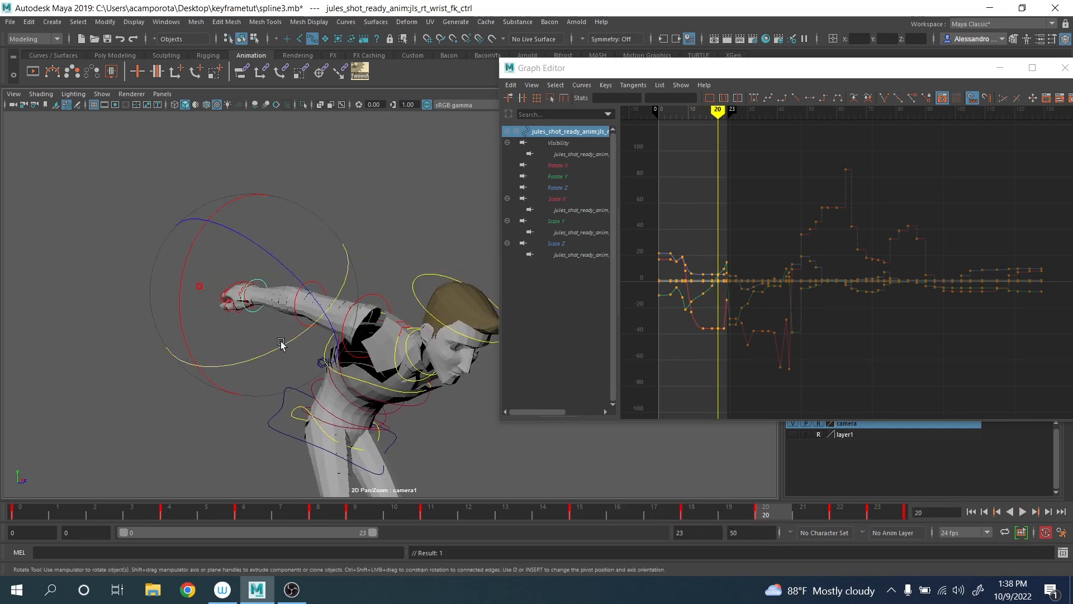
pyautogui.moveTo(281, 343); pyautogui.dragTo(246, 319)
pyautogui.press('e')
pyautogui.hotkey('shift', 'e')
# - Delete the right wrist control's keys at frame 18
pyautogui.click(695, 512)
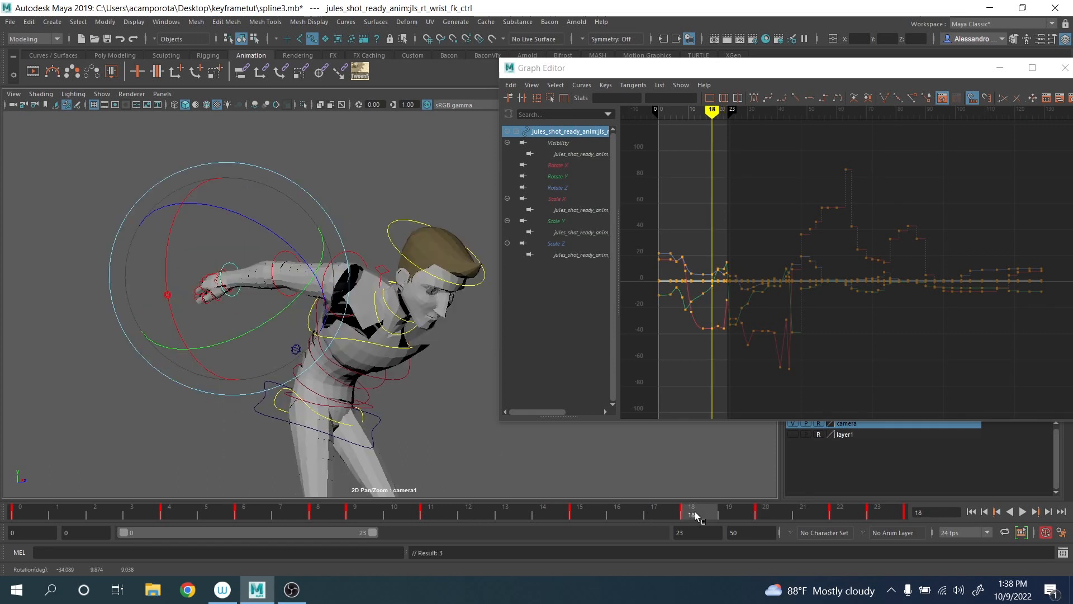
pyautogui.keyDown('shift'); pyautogui.click(695, 512); pyautogui.keyUp('shift')
pyautogui.rightClick(698, 506)
pyautogui.click(710, 362)
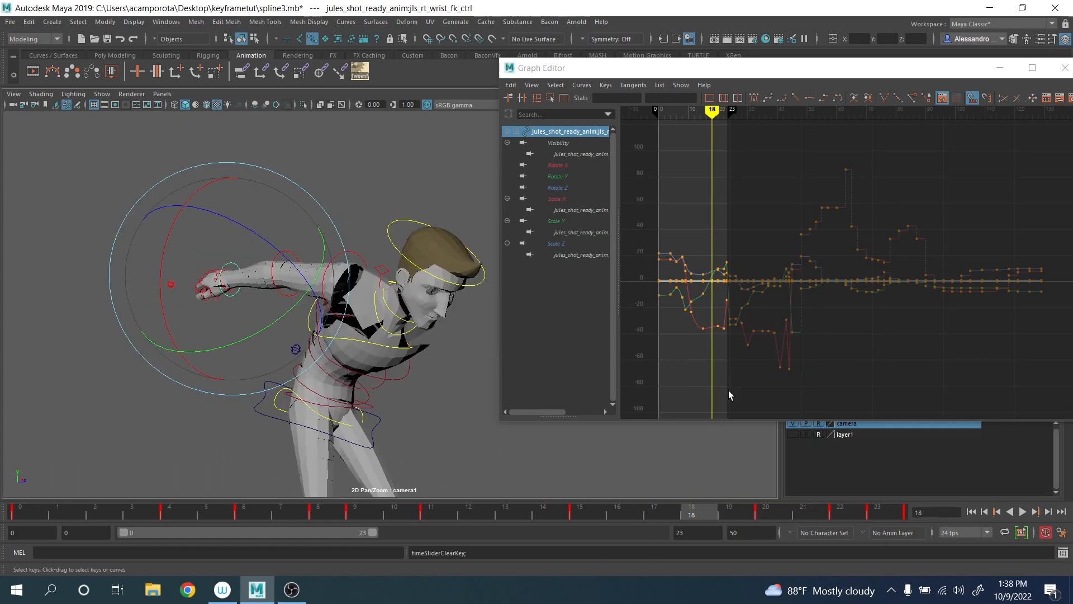
# - Rotate the right wrist at frame 22 and key its rotation, and swing the hand further at frame 23
pyautogui.moveTo(720, 512); pyautogui.dragTo(837, 512)
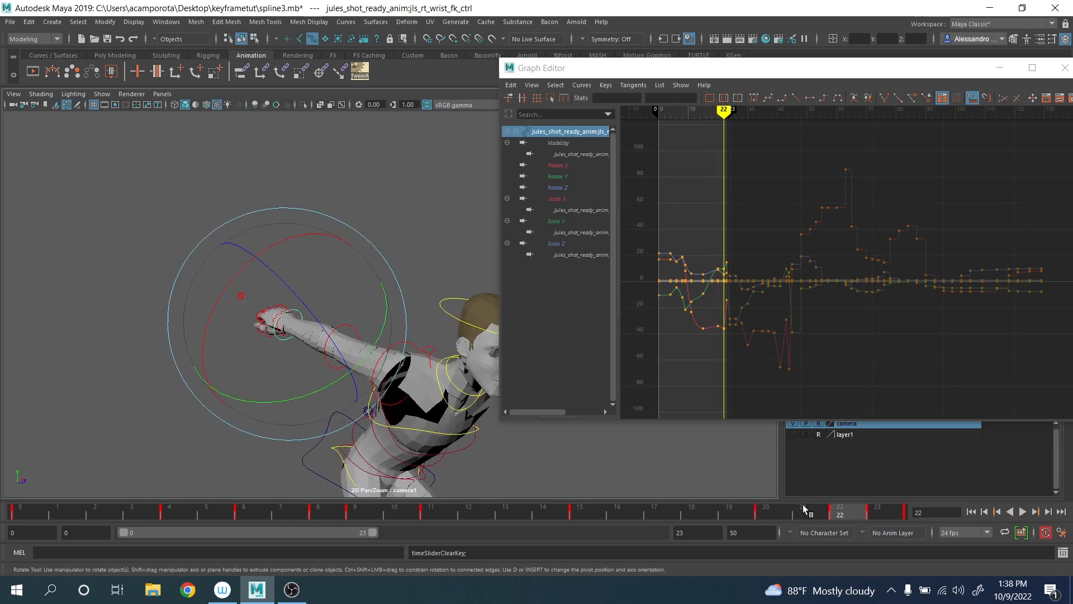
pyautogui.moveTo(289, 345); pyautogui.dragTo(299, 357)
pyautogui.hotkey('shift', 'e')
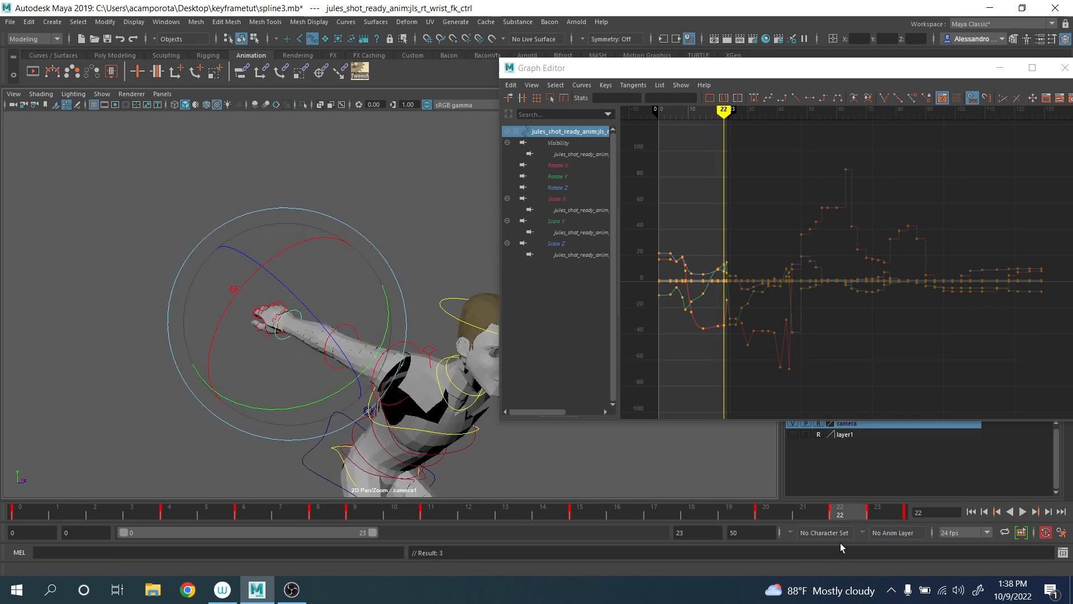
pyautogui.click(870, 512)
pyautogui.moveTo(268, 435); pyautogui.dragTo(266, 371)
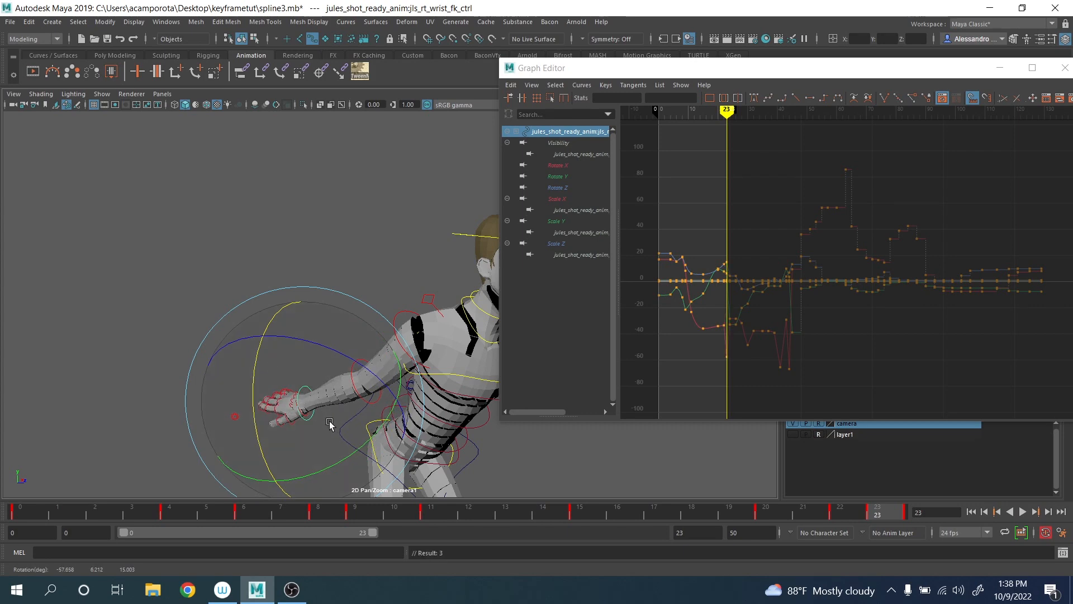
# - Compare the wrist poses at frames 22 and 23, and play back the jump to review the whole arm
pyautogui.click(841, 513)
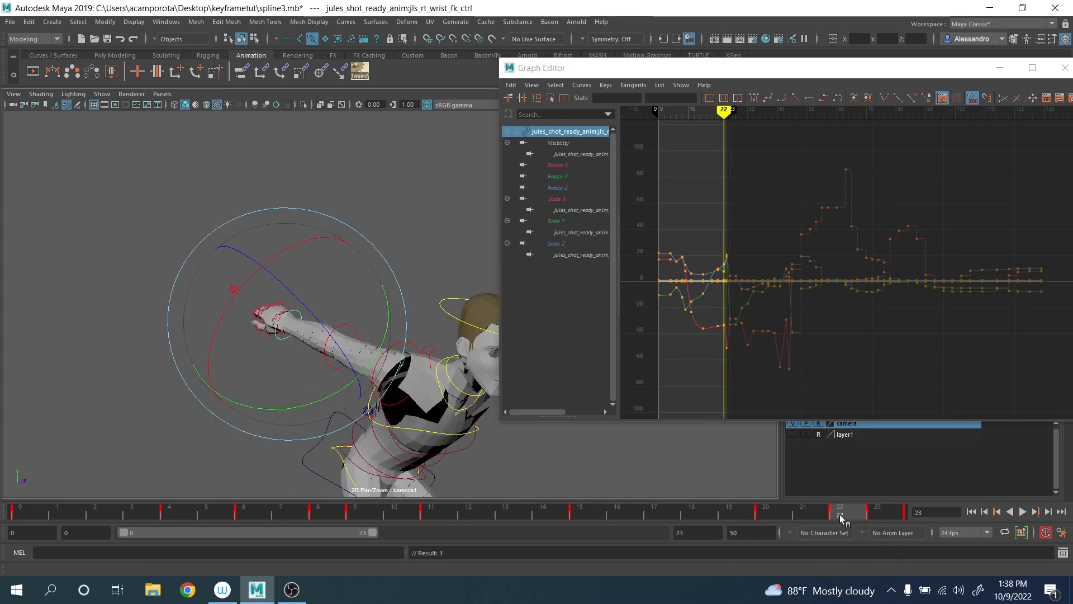
pyautogui.click(890, 515)
pyautogui.click(1022, 512)
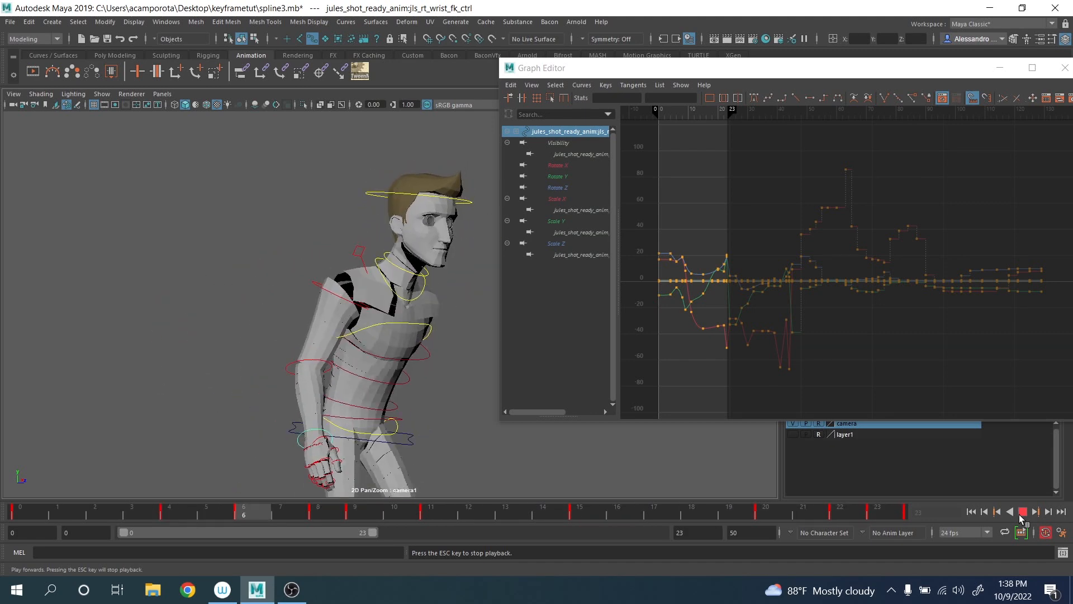
pyautogui.click(1021, 512)
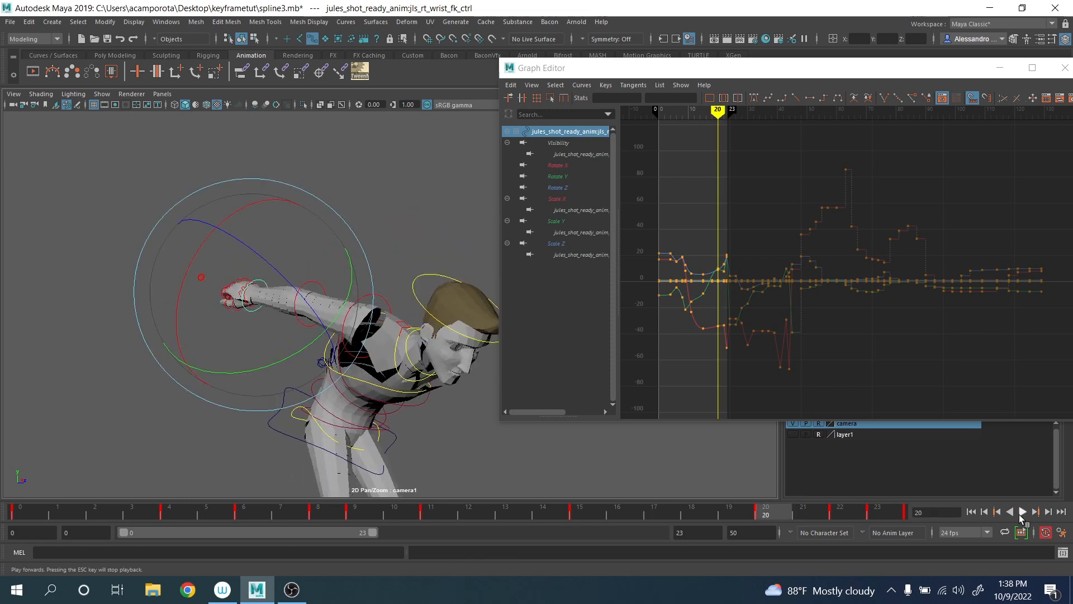
# - Save the scene file spline3.mb
pyautogui.click(10, 23)
pyautogui.click(31, 64)
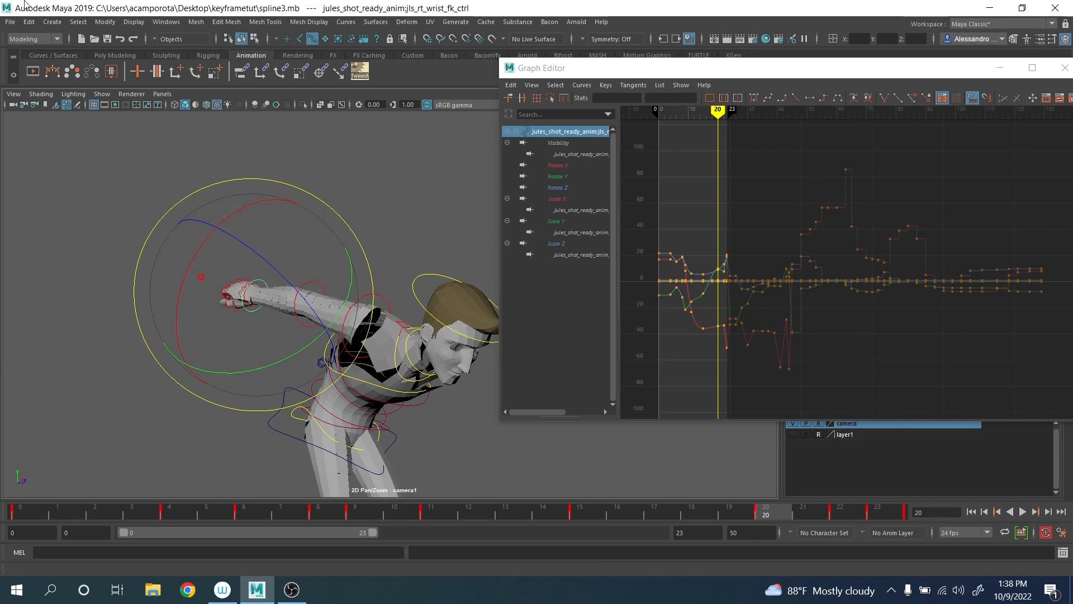
pyautogui.click(8, 23)
pyautogui.click(9, 23)
pyautogui.click(6, 22)
pyautogui.click(25, 66)
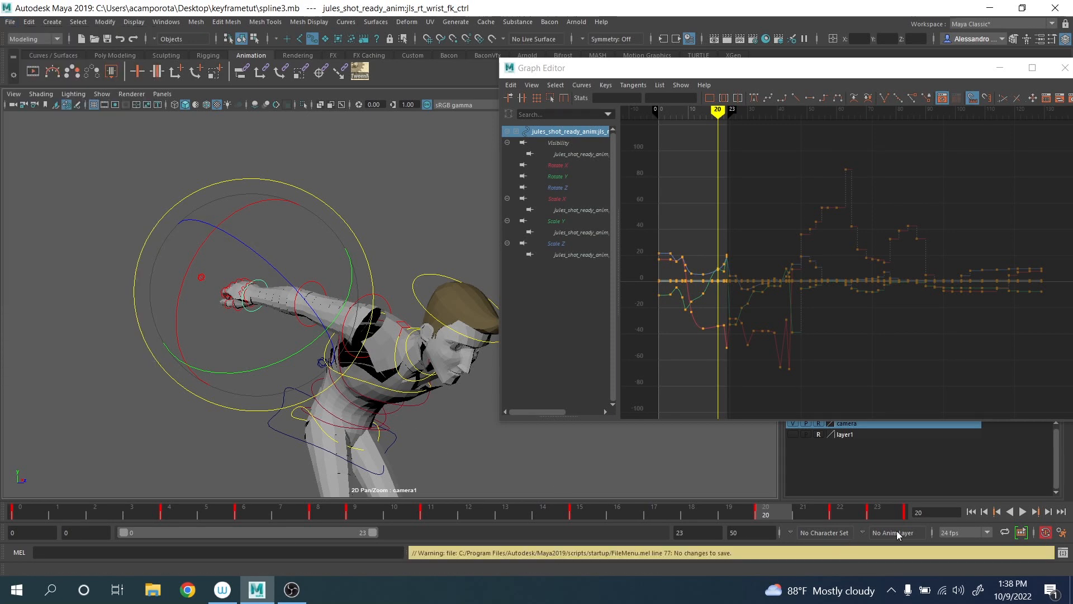
# - Set the playback range to frames 20–39 and play back the take-off and airborne poses to review the arm motion
pyautogui.keyDown('alt'); pyautogui.moveTo(384, 424); pyautogui.dragTo(60, 278, button='right'); pyautogui.keyUp('alt')
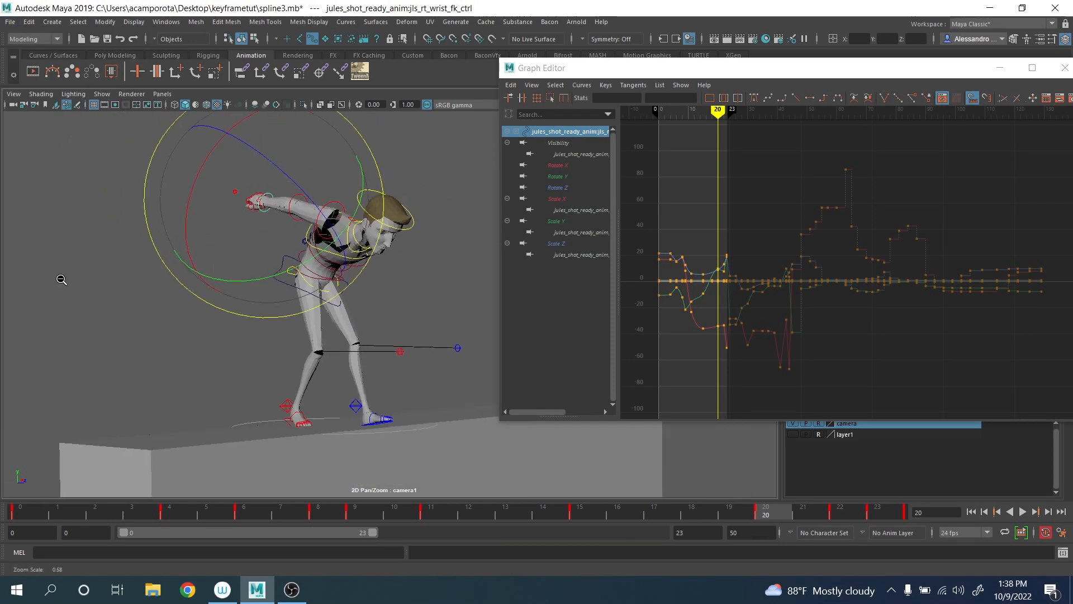
pyautogui.keyDown('alt'); pyautogui.moveTo(280, 314); pyautogui.dragTo(270, 328, button='middle'); pyautogui.keyUp('alt')
pyautogui.moveTo(369, 535)
pyautogui.mouseDown()
pyautogui.moveTo(353, 532)
pyautogui.moveTo(563, 549)
pyautogui.mouseUp()
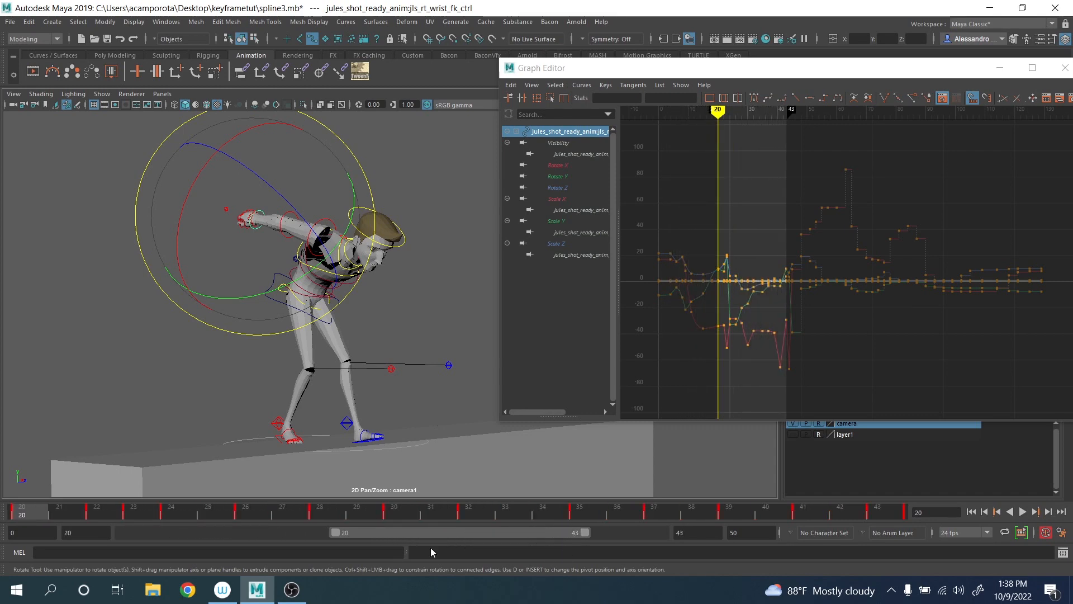
pyautogui.moveTo(78, 515); pyautogui.dragTo(216, 515)
pyautogui.moveTo(408, 274); pyautogui.dragTo(317, 422, button='middle')
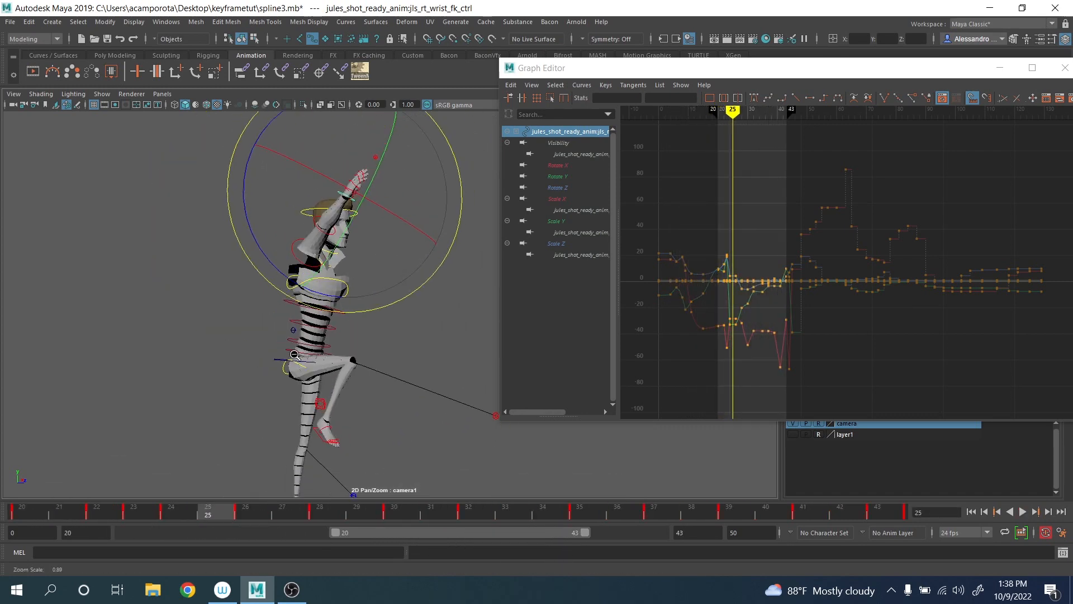
pyautogui.moveTo(317, 422); pyautogui.dragTo(244, 310, button='right')
pyautogui.moveTo(244, 311); pyautogui.dragTo(225, 341, button='middle')
pyautogui.moveTo(254, 514); pyautogui.dragTo(749, 544)
pyautogui.moveTo(591, 532); pyautogui.dragTo(546, 535)
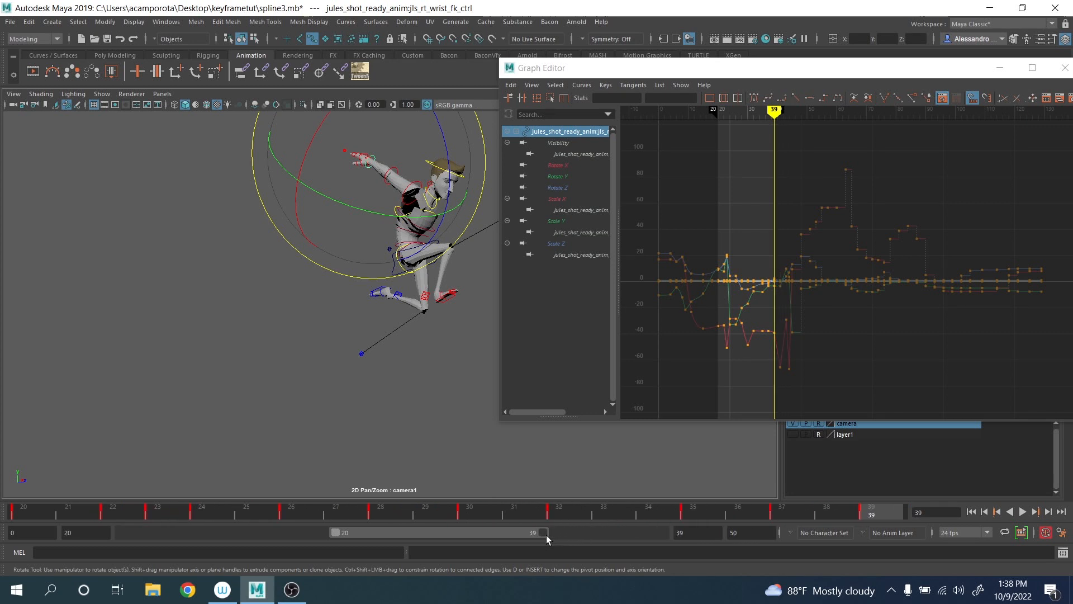
pyautogui.hotkey('alt', 'v')
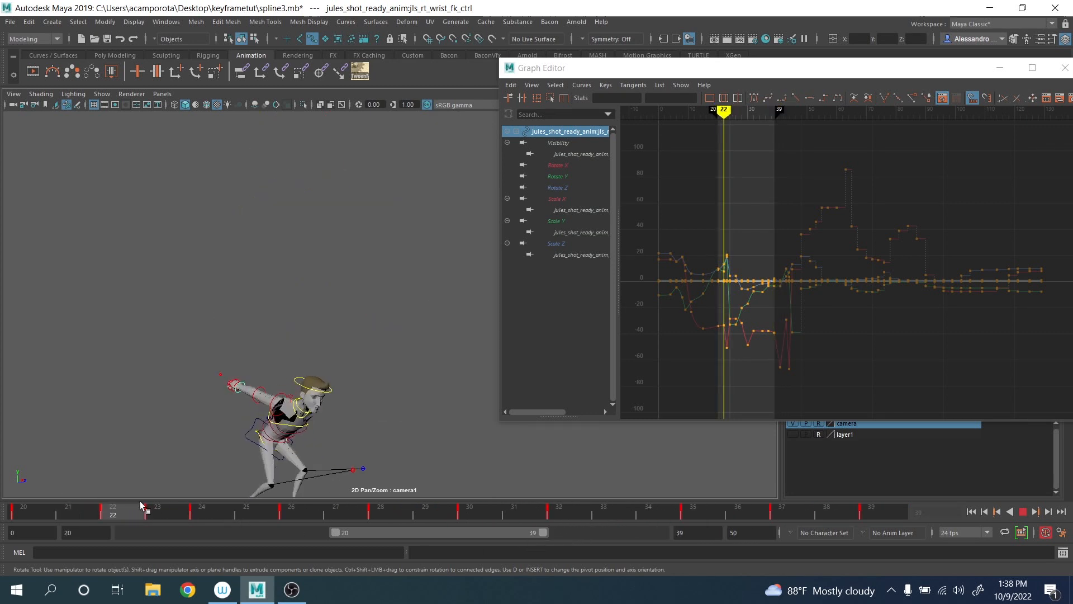
pyautogui.moveTo(218, 505); pyautogui.dragTo(62, 481)
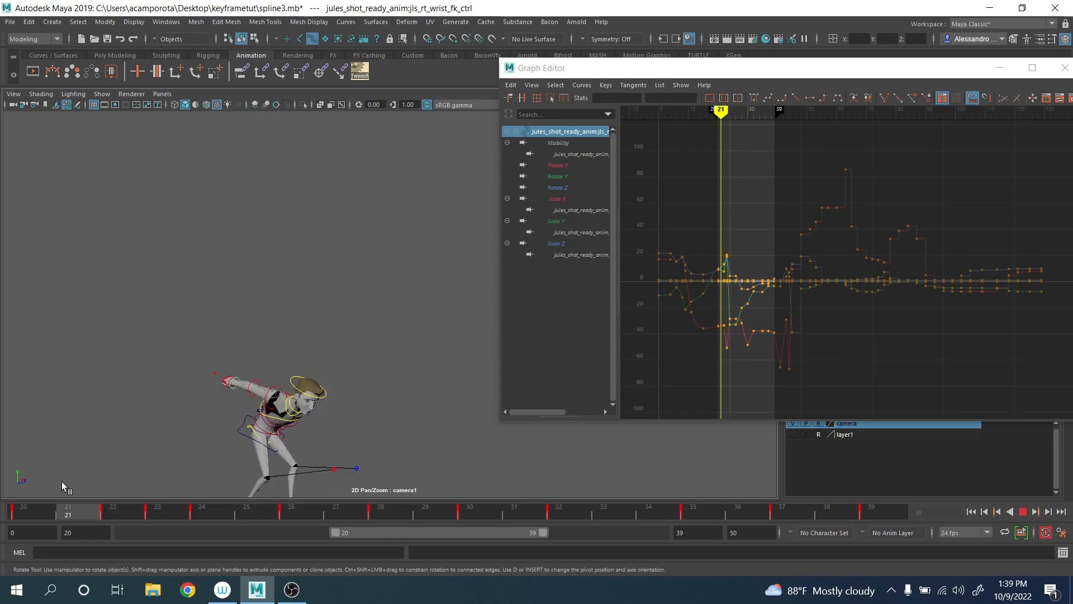
# - Select all right arm controls from clavicle to hand and shift their keys from frames 24–32 one frame later
pyautogui.press('q')
pyautogui.click(393, 365)
pyautogui.click(274, 394)
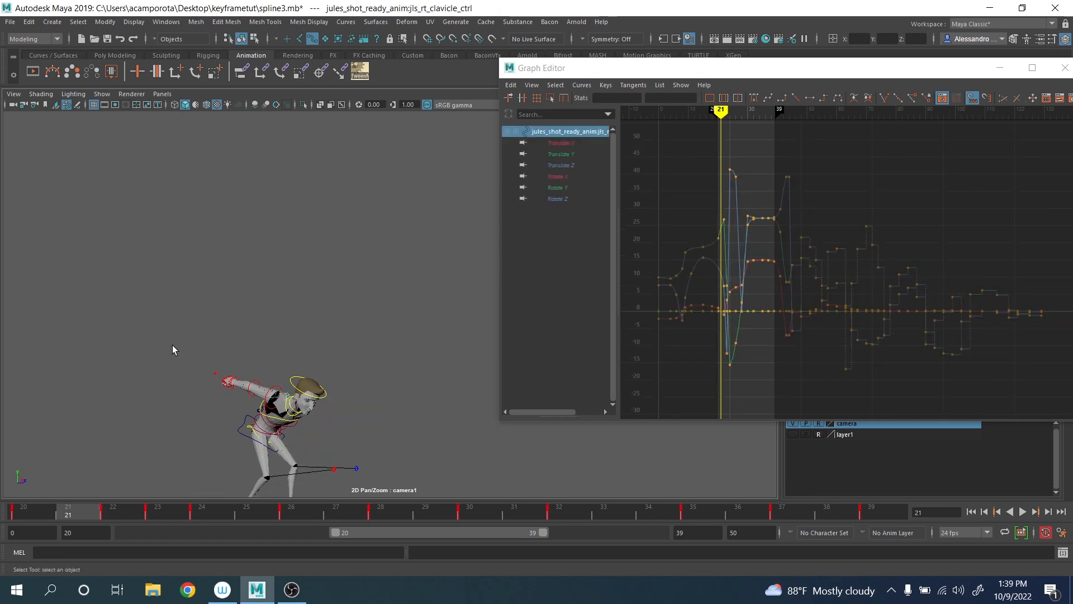
pyautogui.moveTo(272, 394); pyautogui.dragTo(285, 394)
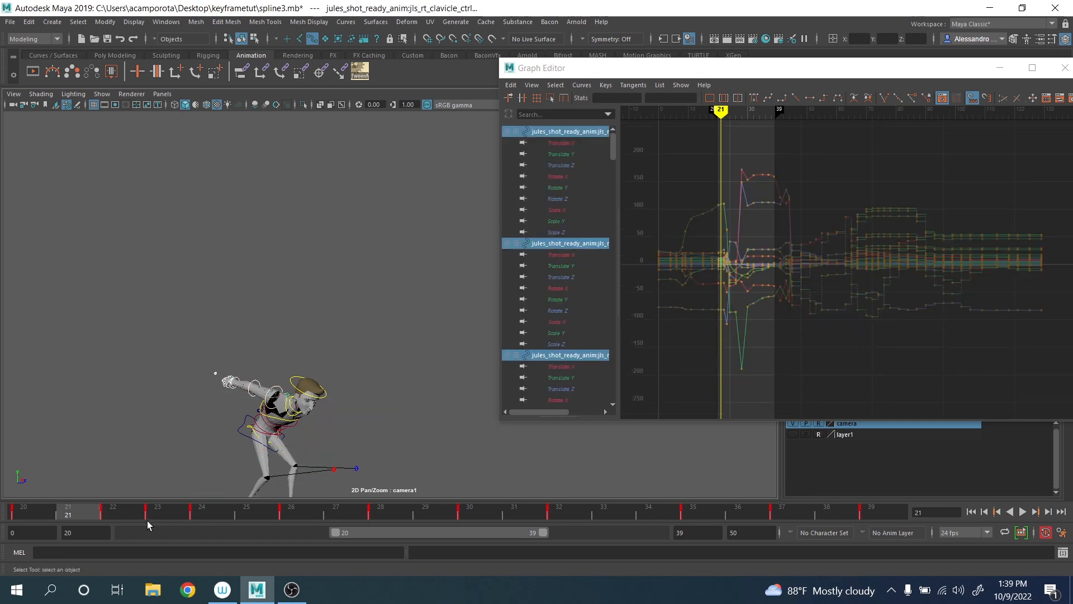
pyautogui.moveTo(147, 521); pyautogui.dragTo(213, 511)
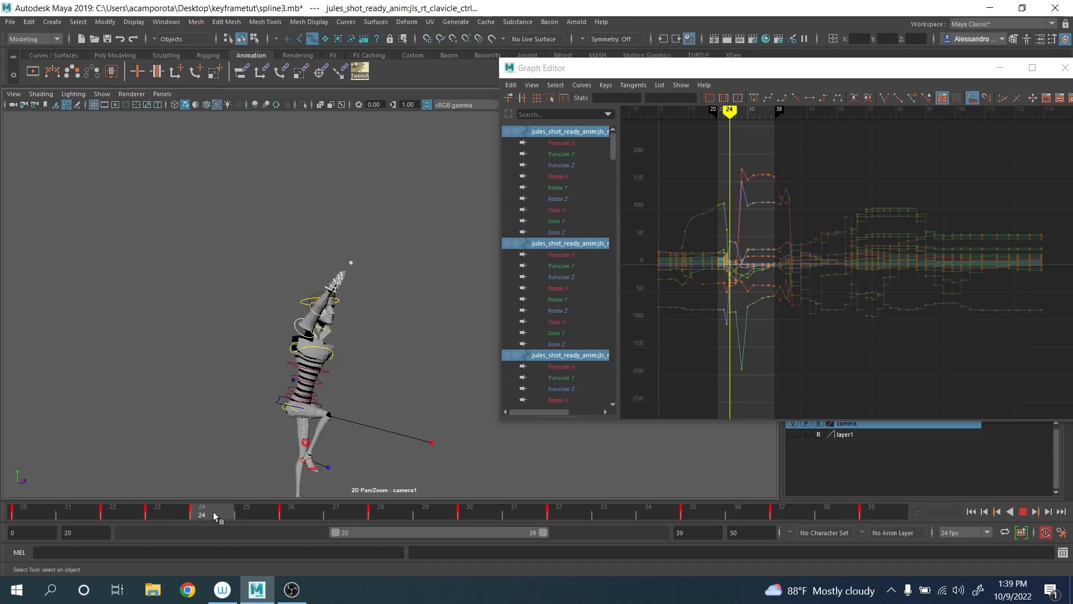
pyautogui.hotkey('alt', 'v')
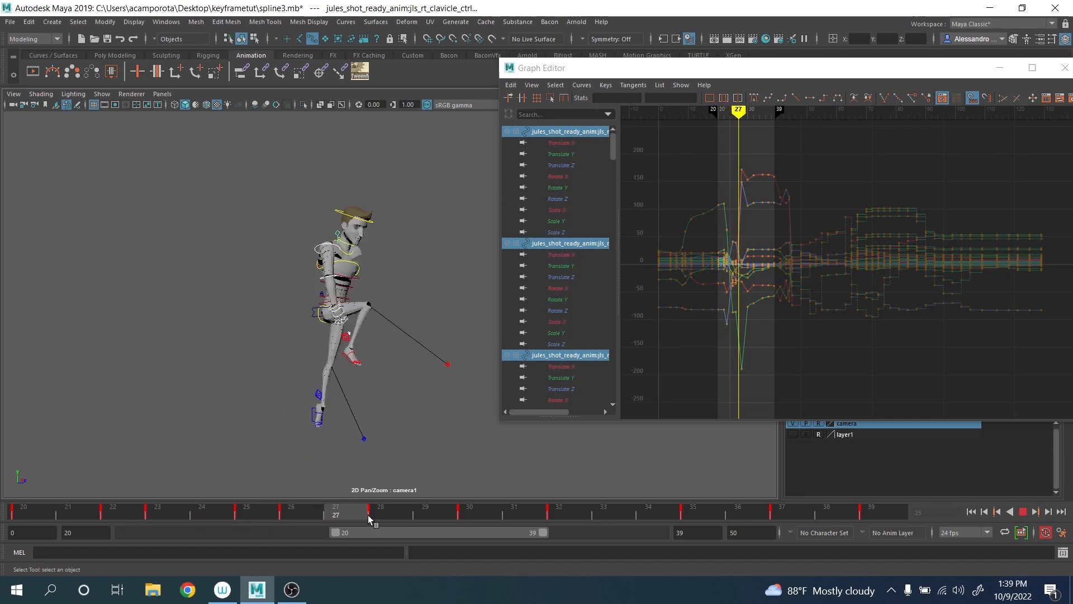
pyautogui.moveTo(377, 514); pyautogui.dragTo(333, 513)
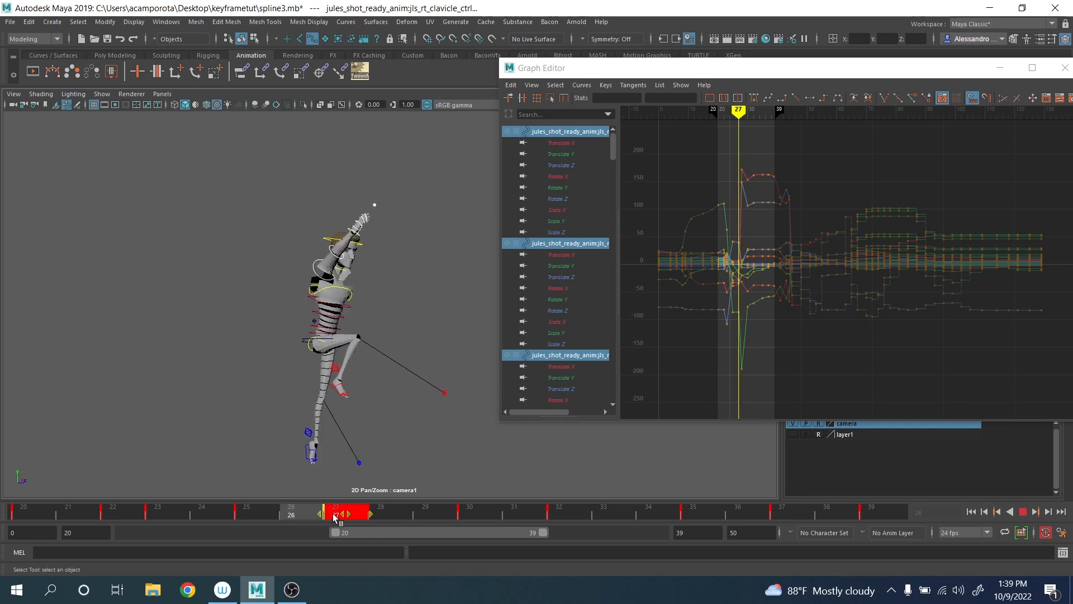
pyautogui.hotkey('alt', 'v')
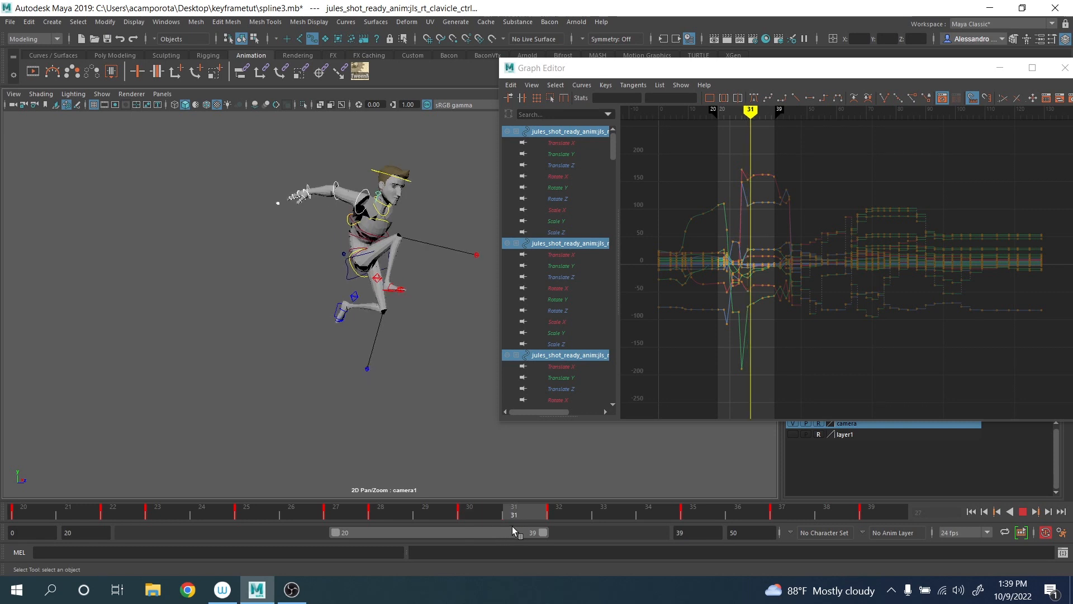
pyautogui.moveTo(568, 531)
pyautogui.mouseDown()
pyautogui.moveTo(359, 520)
pyautogui.moveTo(678, 528)
pyautogui.moveTo(372, 515)
pyautogui.mouseUp()
pyautogui.moveTo(479, 512); pyautogui.dragTo(505, 509)
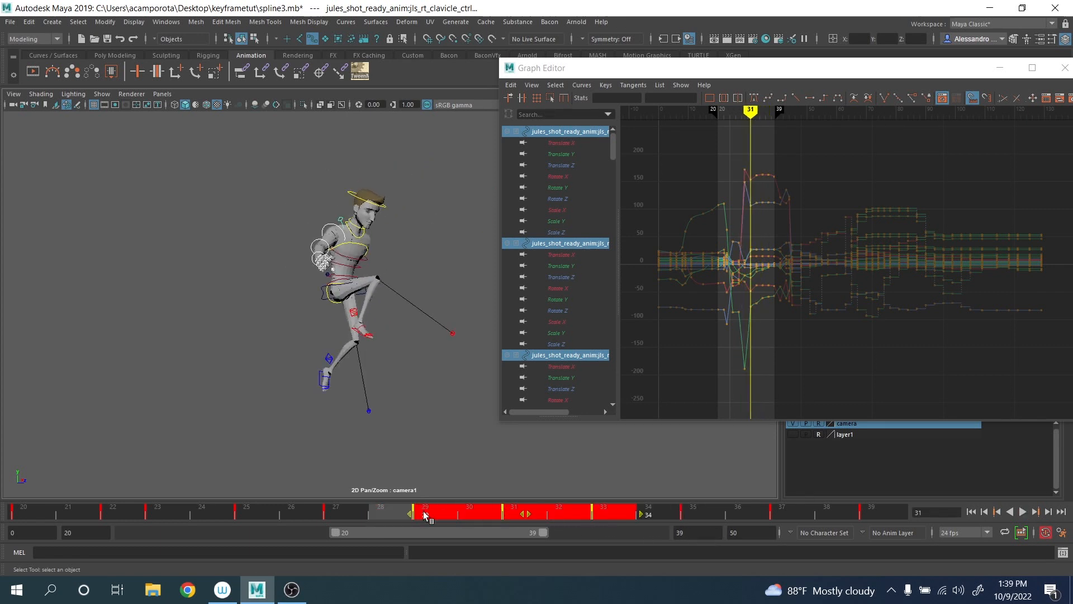
# - Try blending the right arm controls toward the next key at frame 25 with tweenMachine, and undo it
pyautogui.click(191, 513)
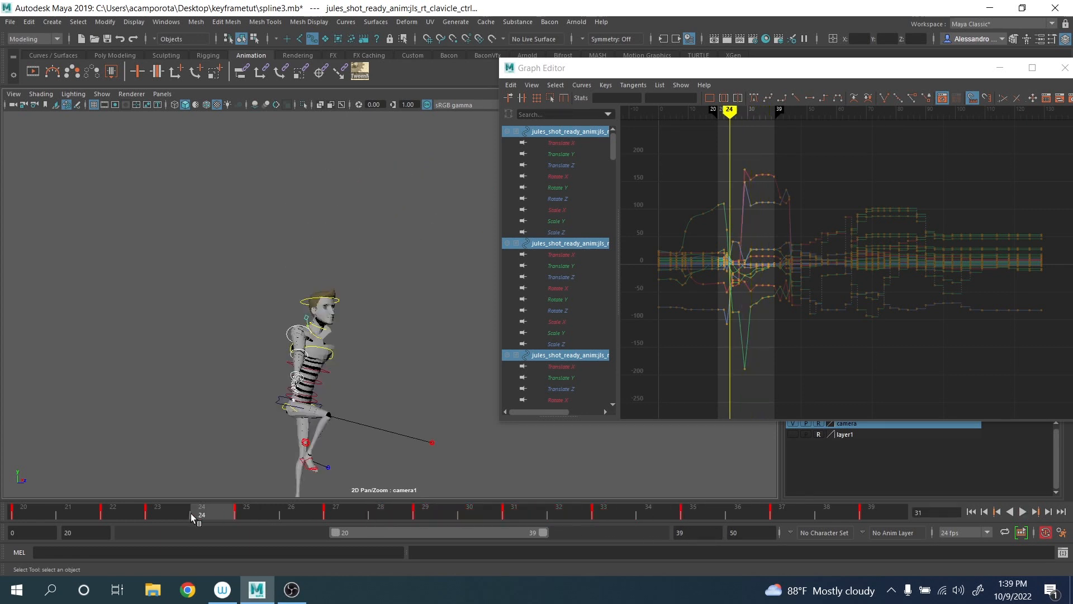
pyautogui.moveTo(190, 512)
pyautogui.mouseDown()
pyautogui.moveTo(95, 513)
pyautogui.moveTo(448, 521)
pyautogui.moveTo(186, 511)
pyautogui.moveTo(244, 514)
pyautogui.mouseUp()
pyautogui.click(360, 71)
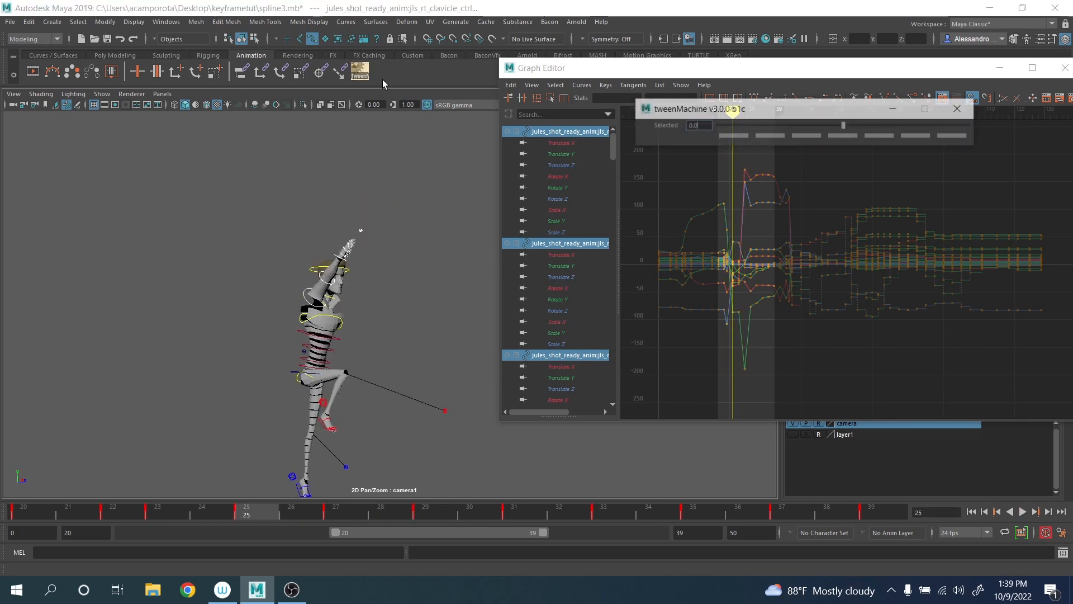
pyautogui.click(933, 125)
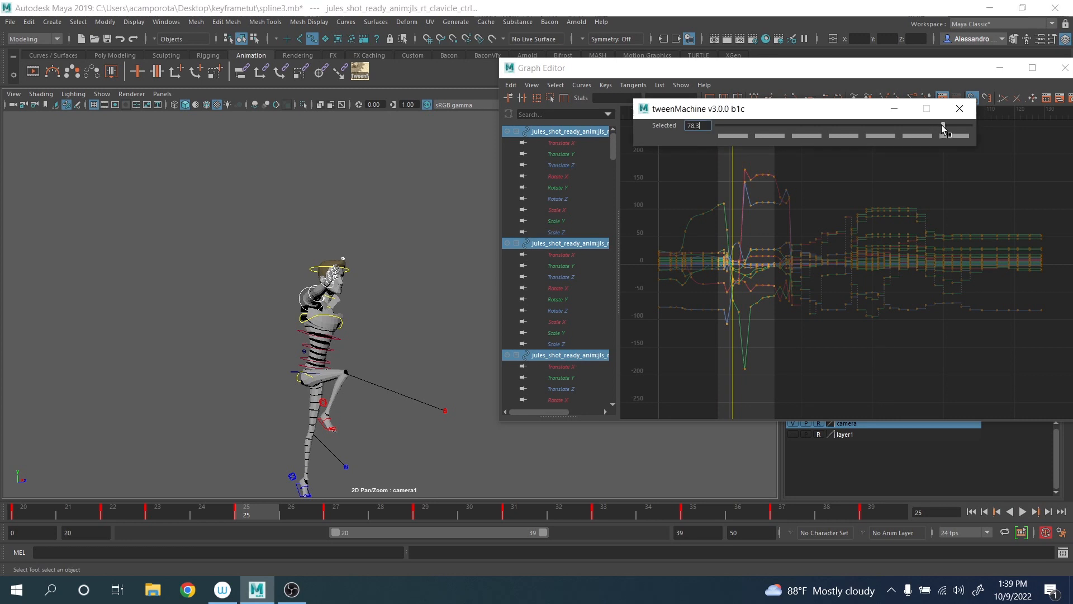
pyautogui.hotkey('ctrl', 'z')
pyautogui.click(771, 201)
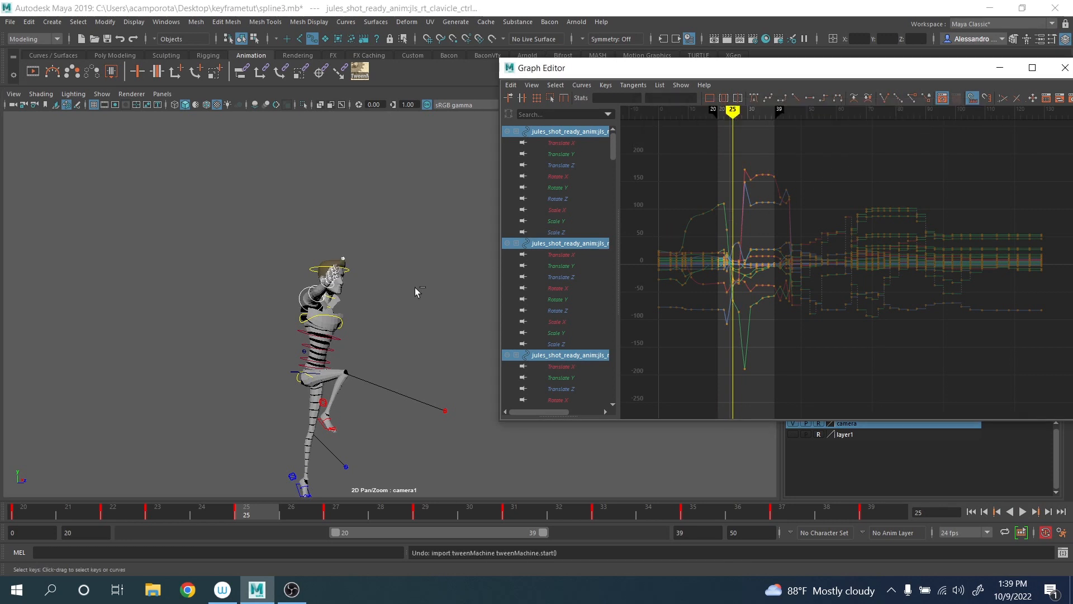
pyautogui.hotkey('ctrl', 'z')
pyautogui.moveTo(256, 515)
pyautogui.mouseDown()
pyautogui.moveTo(330, 511)
pyautogui.moveTo(252, 513)
pyautogui.mouseUp()
# - Tween the right arm controls at frame 25 to 100 with tweenMachine, and adjust the upper arm and elbow rotations
pyautogui.click(363, 74)
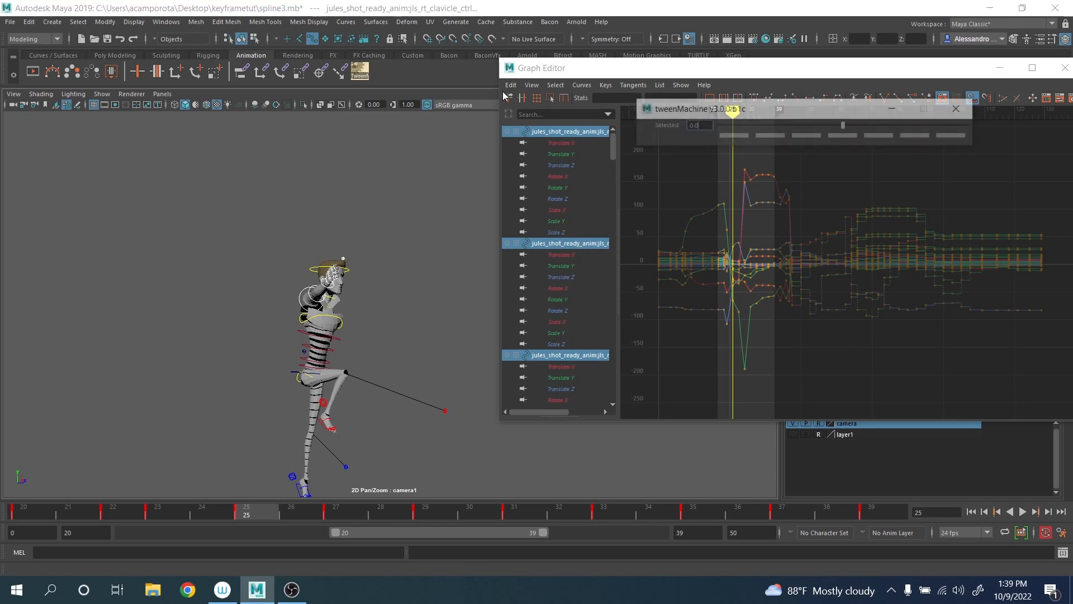
pyautogui.moveTo(922, 125); pyautogui.dragTo(993, 135)
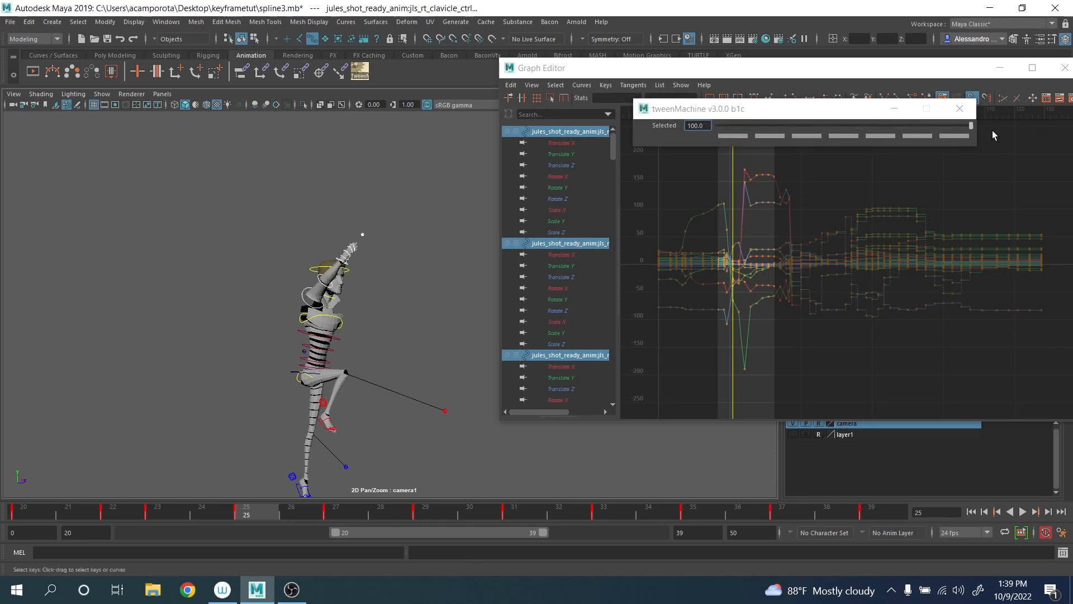
pyautogui.click(311, 311)
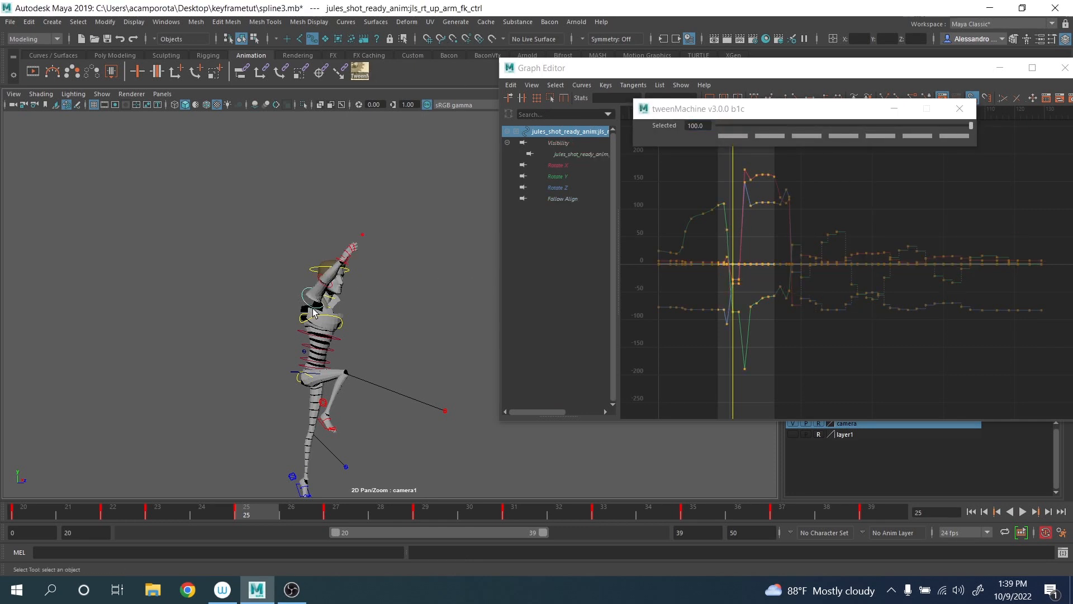
pyautogui.press('e')
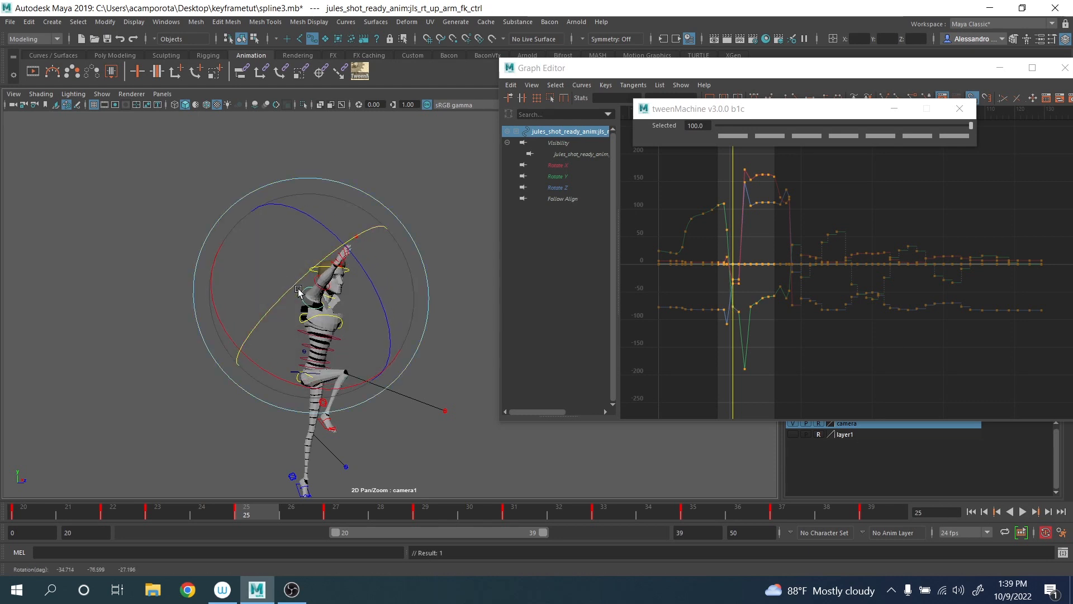
pyautogui.press('q')
pyautogui.press('e')
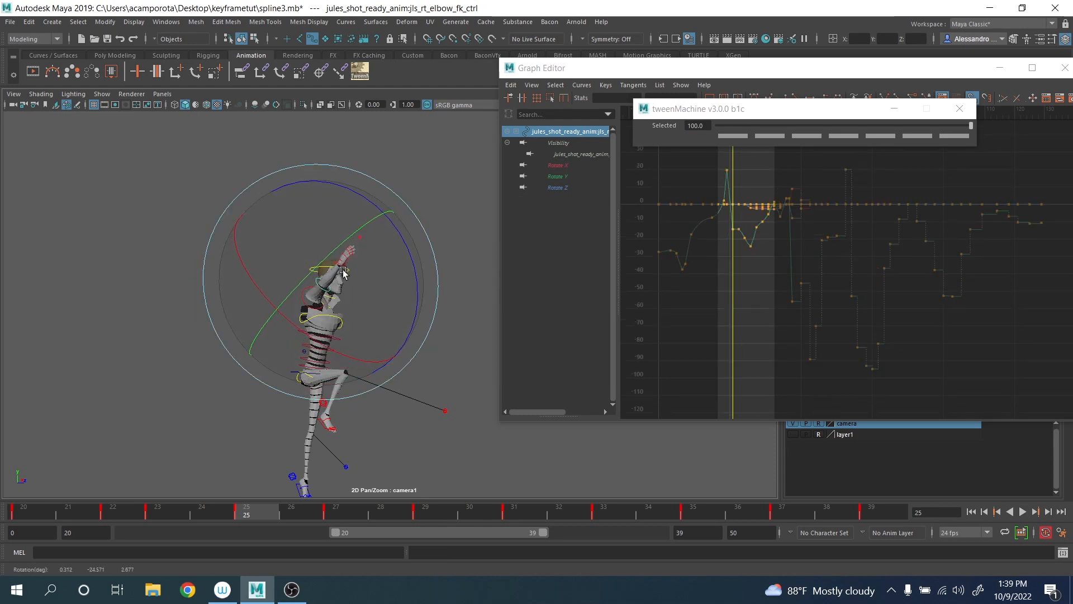
pyautogui.press('q')
pyautogui.press('e')
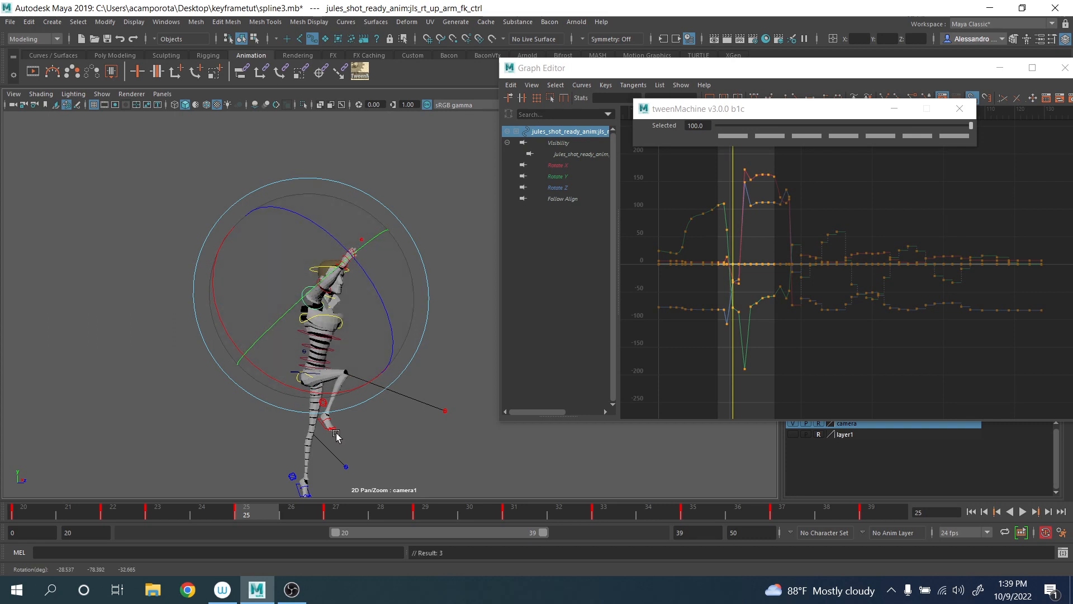
pyautogui.moveTo(281, 514)
pyautogui.mouseDown()
pyautogui.moveTo(333, 513)
pyautogui.moveTo(268, 513)
pyautogui.mouseUp()
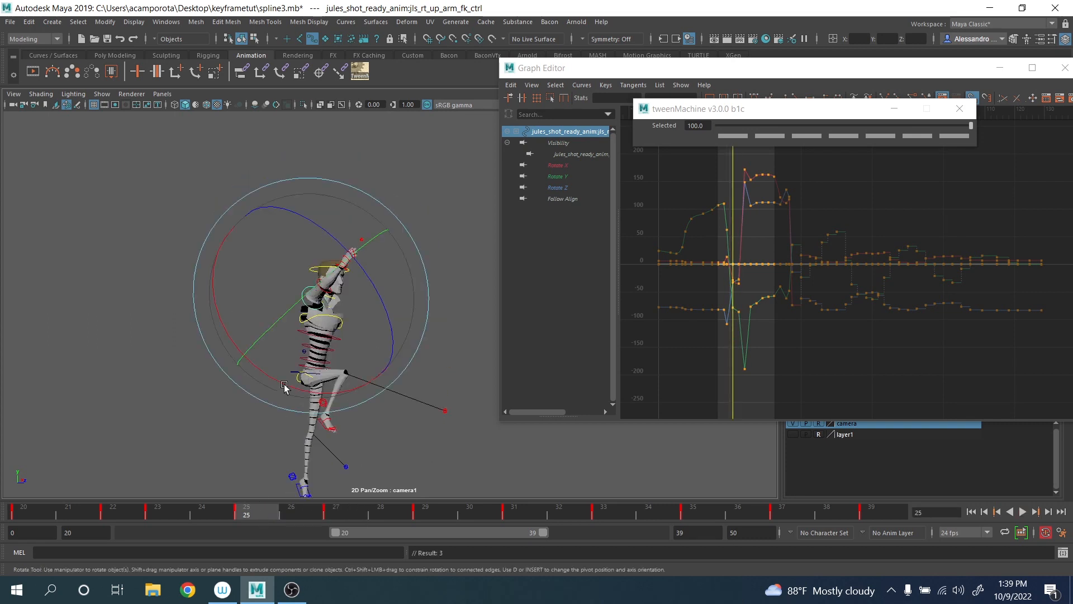
pyautogui.moveTo(330, 313); pyautogui.dragTo(336, 322)
# - Rotate the right clavicle at frame 24 and bend the right elbow to bring the forearm forward
pyautogui.moveTo(236, 498); pyautogui.dragTo(210, 502)
pyautogui.press('q')
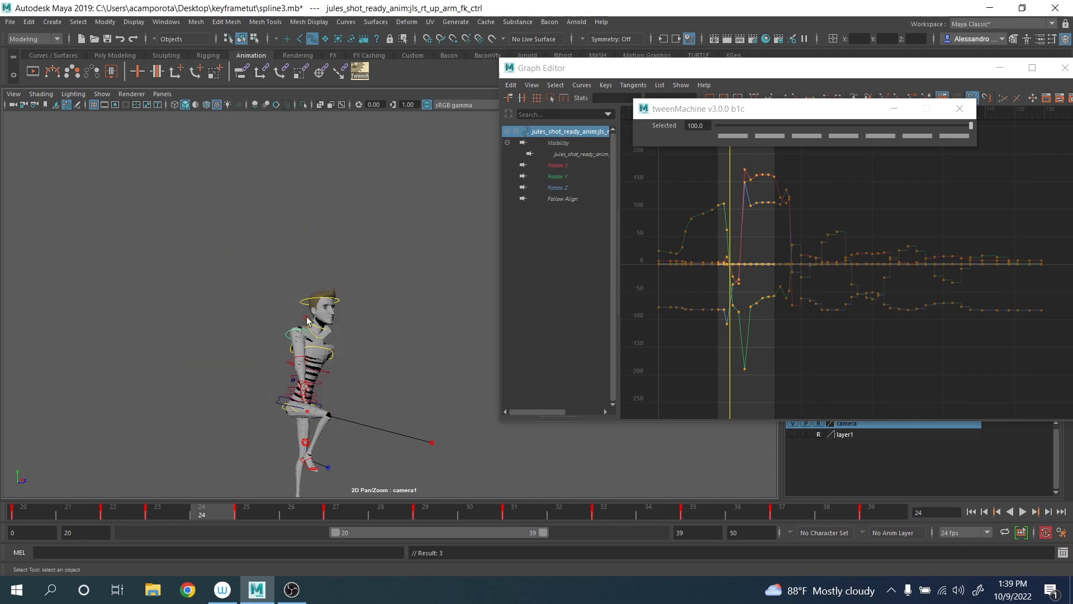
pyautogui.click(306, 317)
pyautogui.press('e')
pyautogui.moveTo(240, 290); pyautogui.dragTo(237, 304)
pyautogui.press('q')
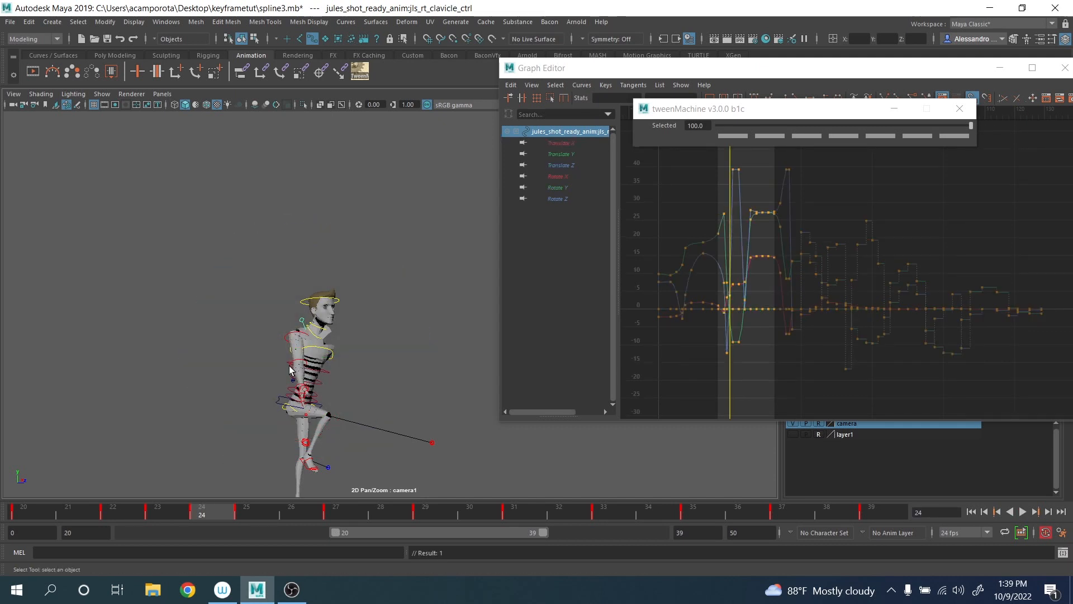
pyautogui.click(343, 418)
pyautogui.press('e')
pyautogui.moveTo(343, 418); pyautogui.dragTo(370, 352)
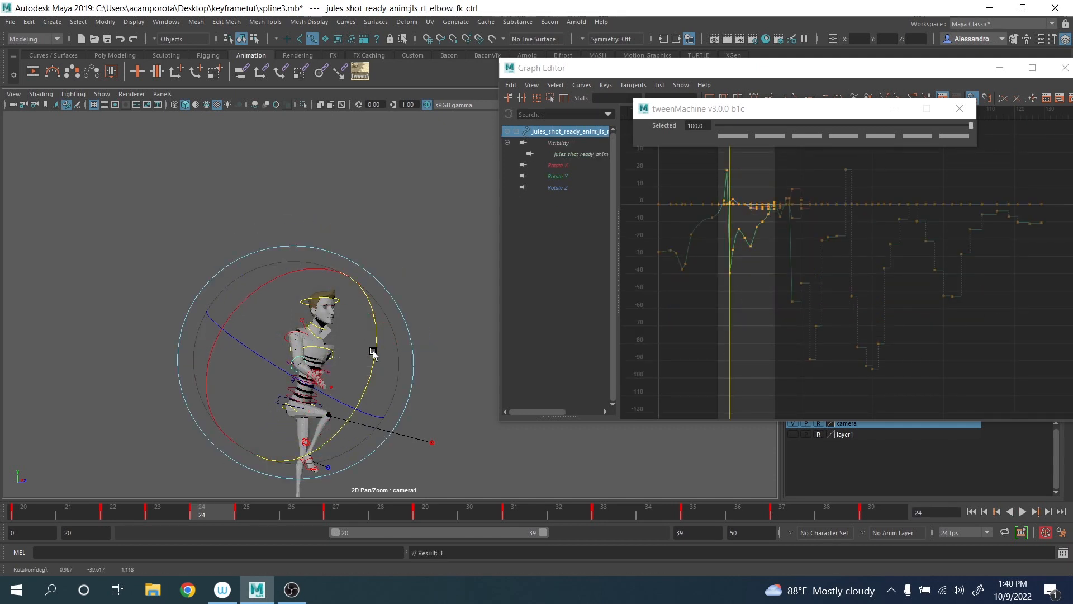
pyautogui.press('q')
# - Rotate the right upper arm at frame 24 and refine the angle of the forearm and hand
pyautogui.click(296, 335)
pyautogui.press('e')
pyautogui.moveTo(250, 294); pyautogui.dragTo(318, 312)
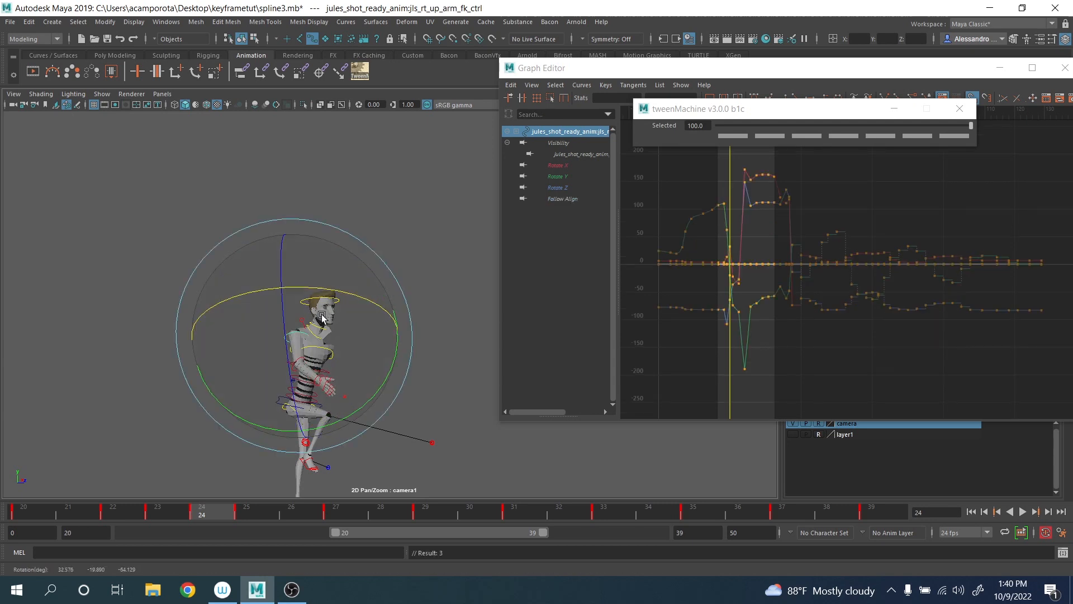
pyautogui.moveTo(256, 363); pyautogui.dragTo(248, 329)
pyautogui.press('q')
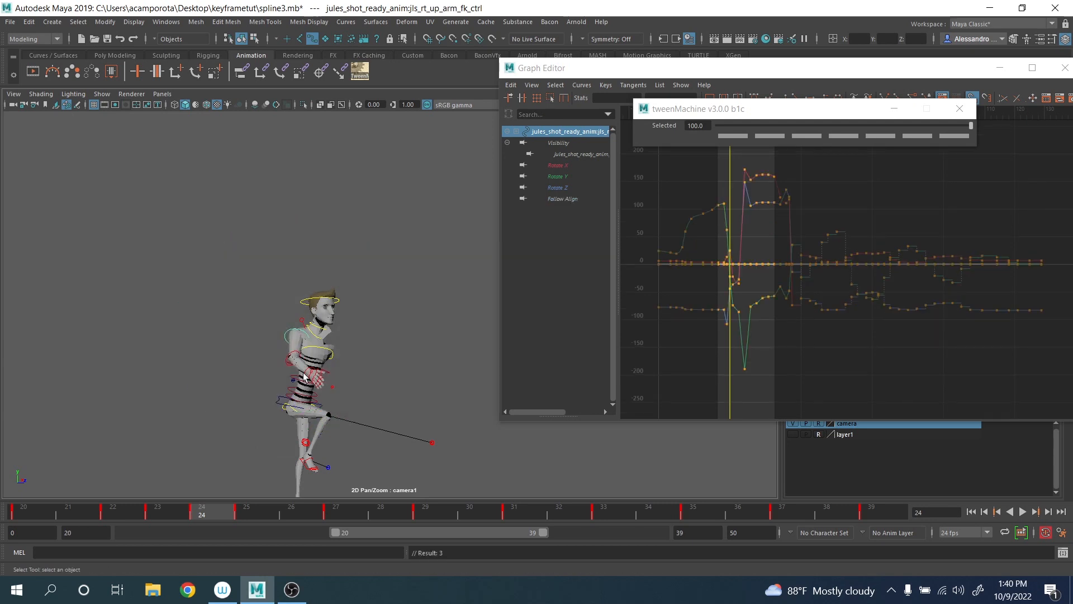
pyautogui.click(304, 373)
pyautogui.press('e')
pyautogui.moveTo(316, 369); pyautogui.dragTo(326, 328)
pyautogui.press('q')
pyautogui.click(301, 331)
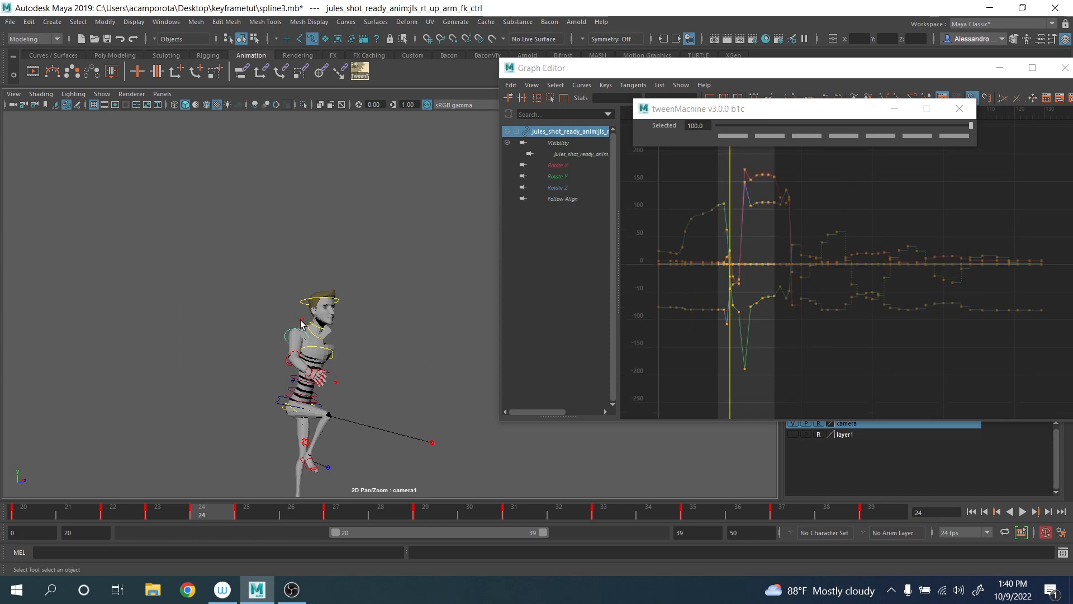
pyautogui.hotkey('alt', 'v')
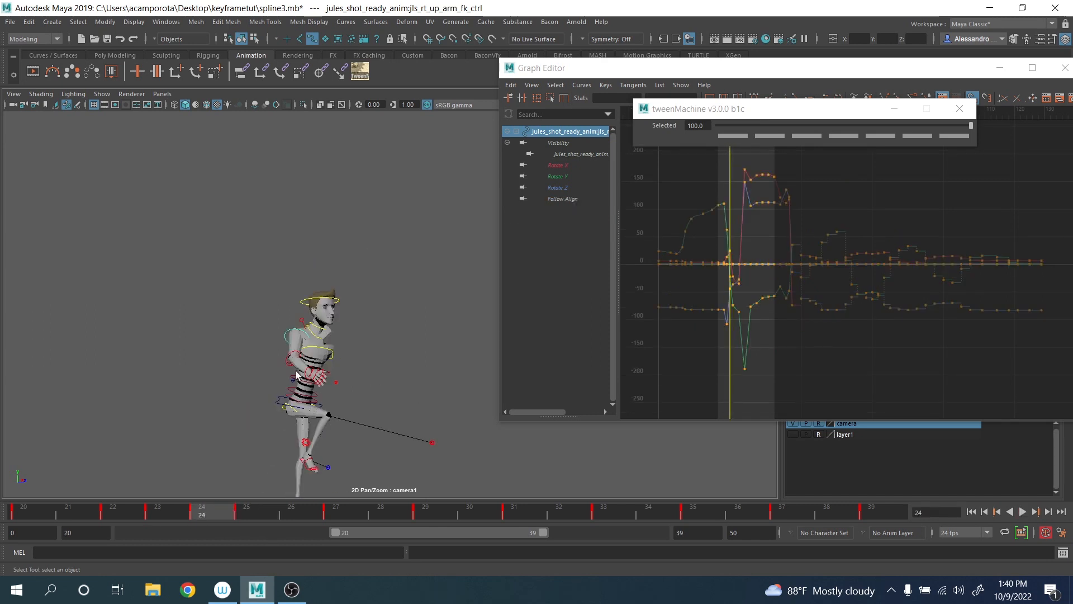
# - Rotate the right wrist at frames 24, 25 and 27, and play back the arm swing
pyautogui.click(308, 371)
pyautogui.press('e')
pyautogui.moveTo(359, 412); pyautogui.dragTo(248, 523)
pyautogui.click(255, 508)
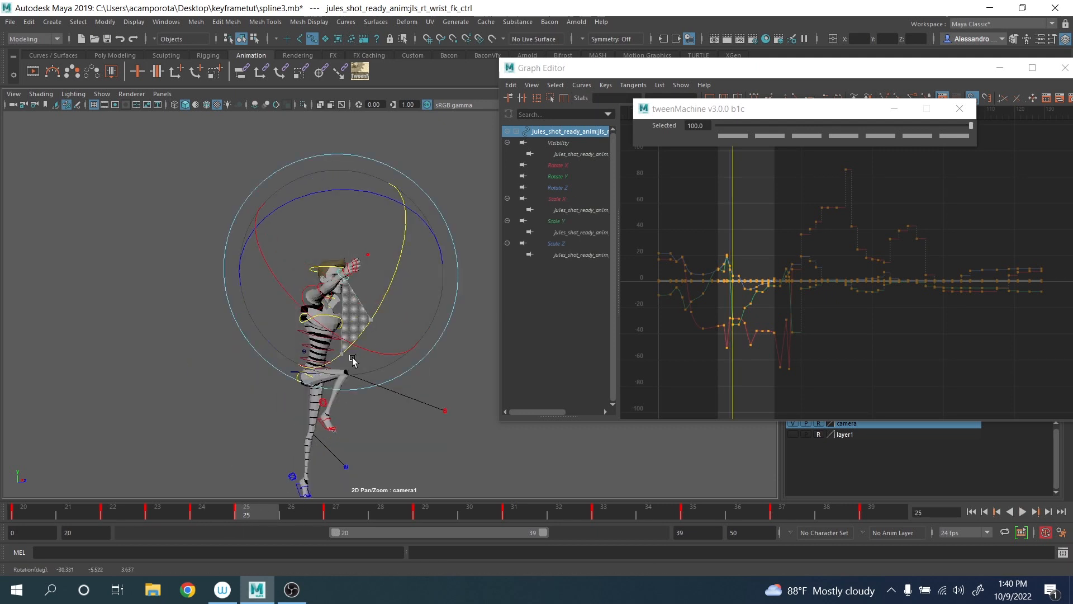
pyautogui.moveTo(280, 508); pyautogui.dragTo(353, 504)
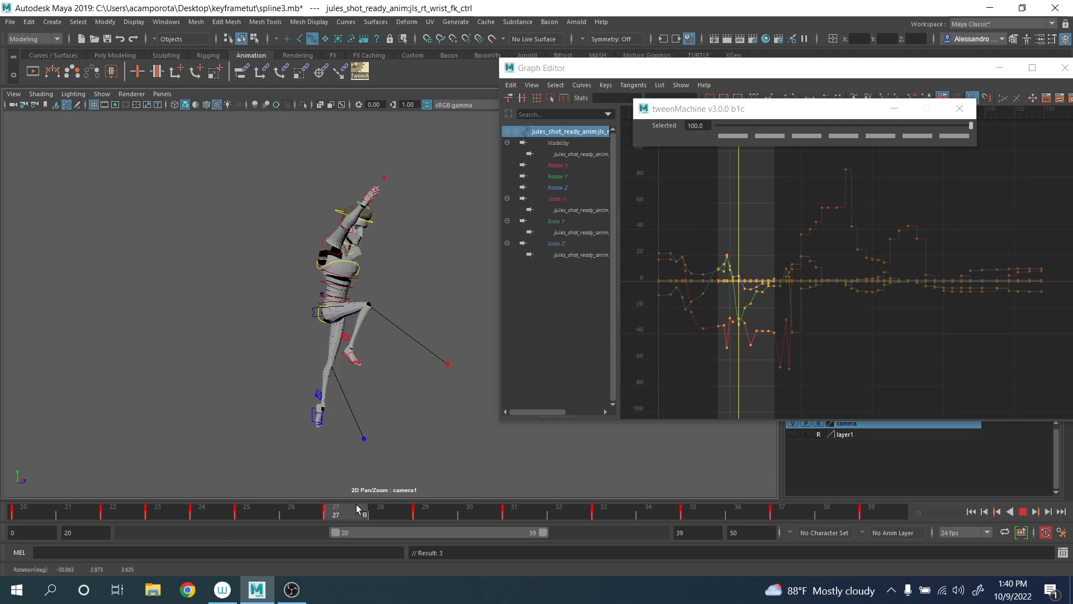
pyautogui.moveTo(394, 293); pyautogui.dragTo(410, 268)
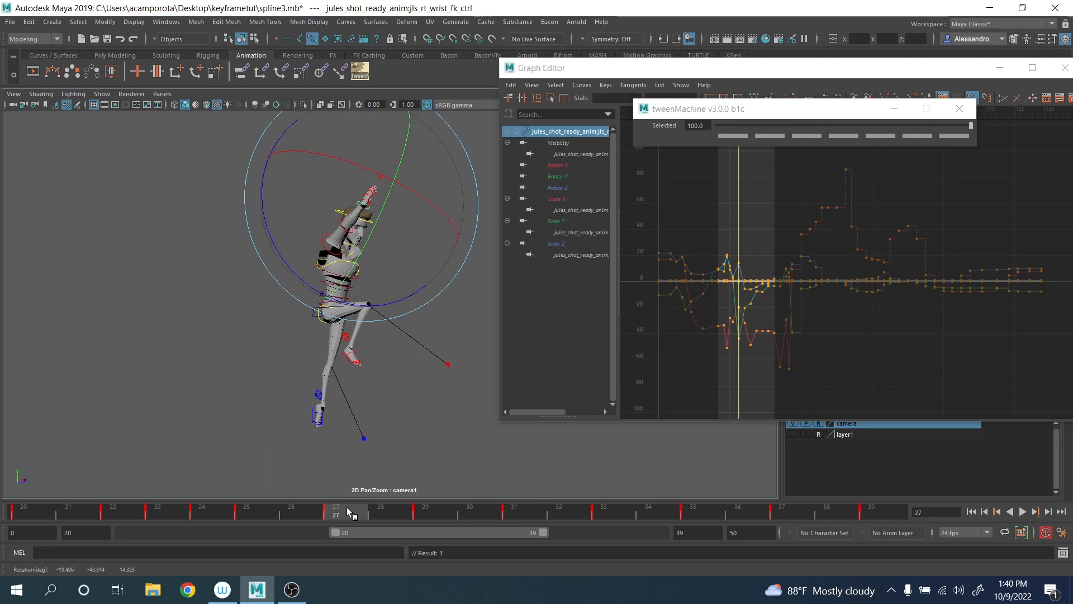
pyautogui.hotkey('alt', 'v')
# - Tween the right upper arm control at frame 28 to -100 with tweenMachine, and adjust its rotation
pyautogui.moveTo(341, 496)
pyautogui.mouseDown()
pyautogui.moveTo(799, 552)
pyautogui.moveTo(357, 494)
pyautogui.moveTo(390, 518)
pyautogui.mouseUp()
pyautogui.click(449, 337)
pyautogui.click(327, 253)
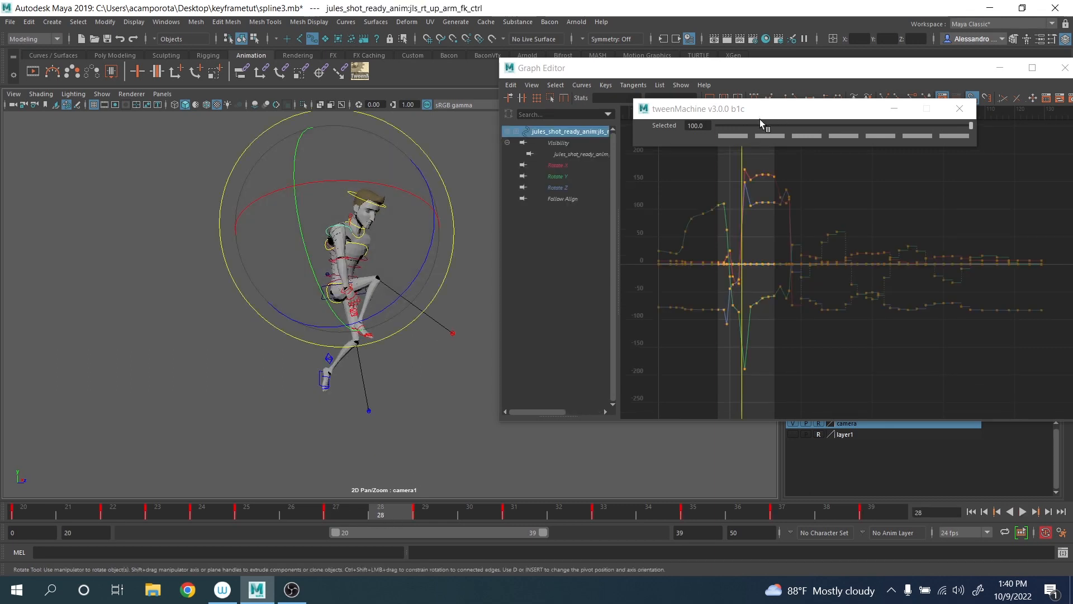
pyautogui.moveTo(760, 123); pyautogui.dragTo(679, 128)
pyautogui.moveTo(390, 196); pyautogui.dragTo(410, 271)
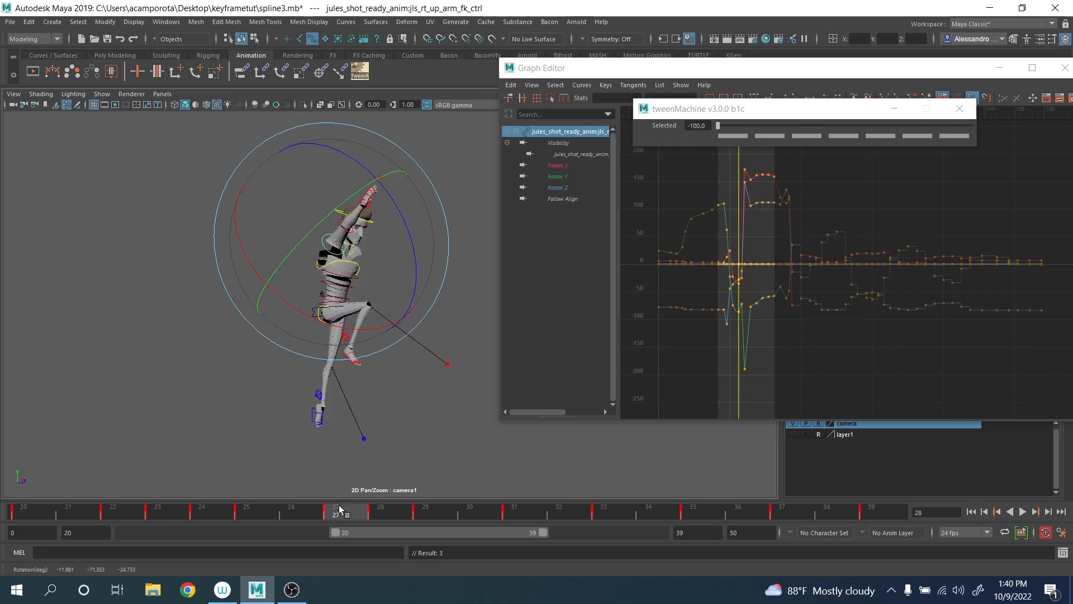
# - Rotate the right upper arm at frame 29 to bring the arm forward, and adjust the right clavicle's rotation
pyautogui.hotkey('alt', 'v')
pyautogui.hotkey('alt', 'v')
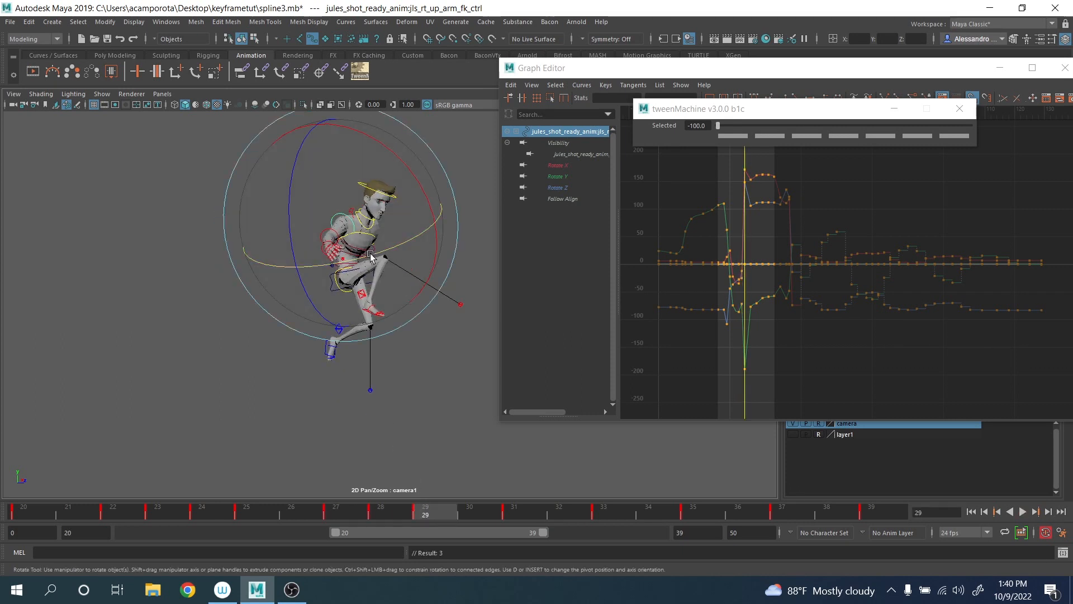
pyautogui.press('q')
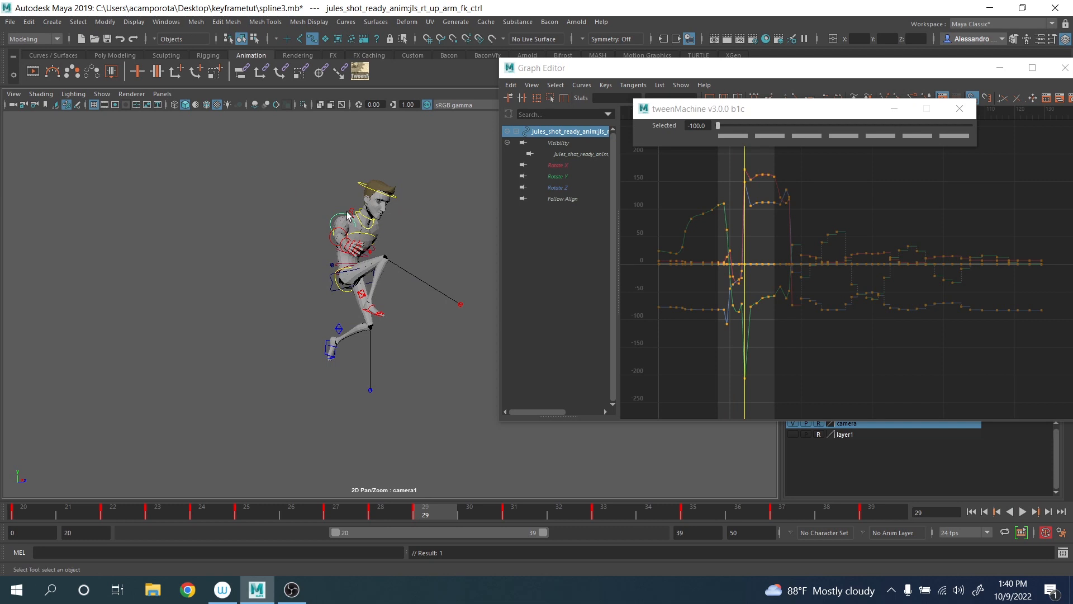
pyautogui.click(347, 215)
pyautogui.press('e')
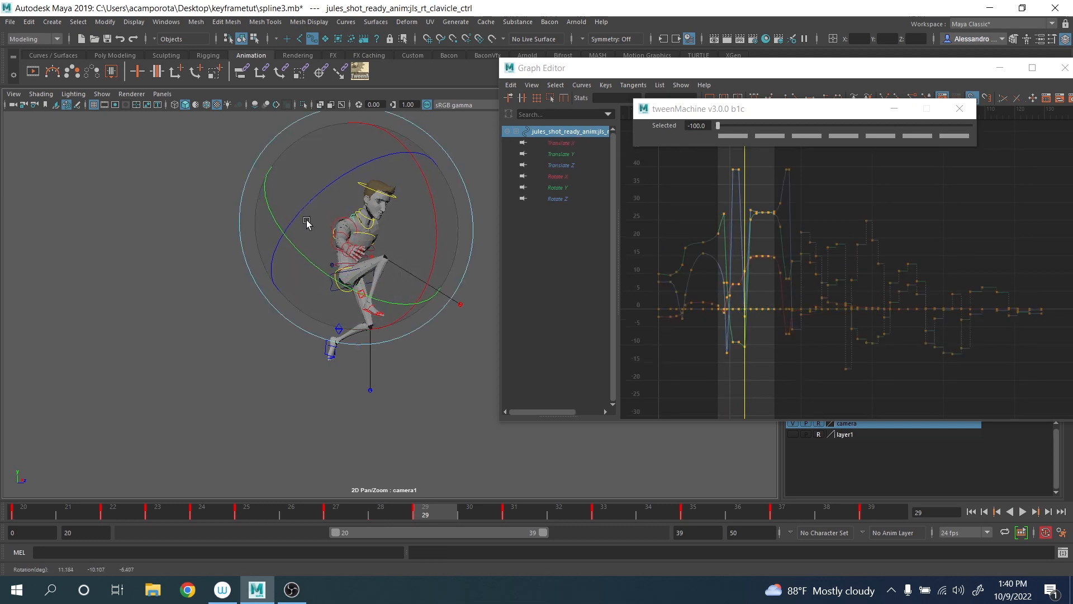
pyautogui.click(374, 252)
# - Play back the arm swing and extend the playback range to start at frame 14
pyautogui.moveTo(422, 521)
pyautogui.mouseDown()
pyautogui.moveTo(532, 507)
pyautogui.moveTo(606, 518)
pyautogui.mouseUp()
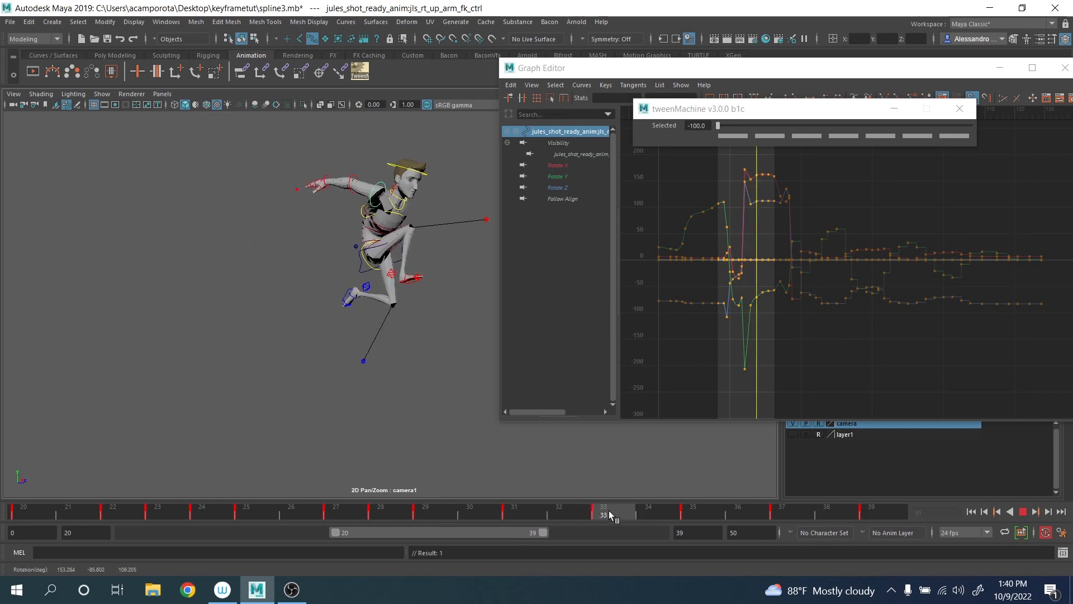
pyautogui.moveTo(444, 501); pyautogui.dragTo(589, 513)
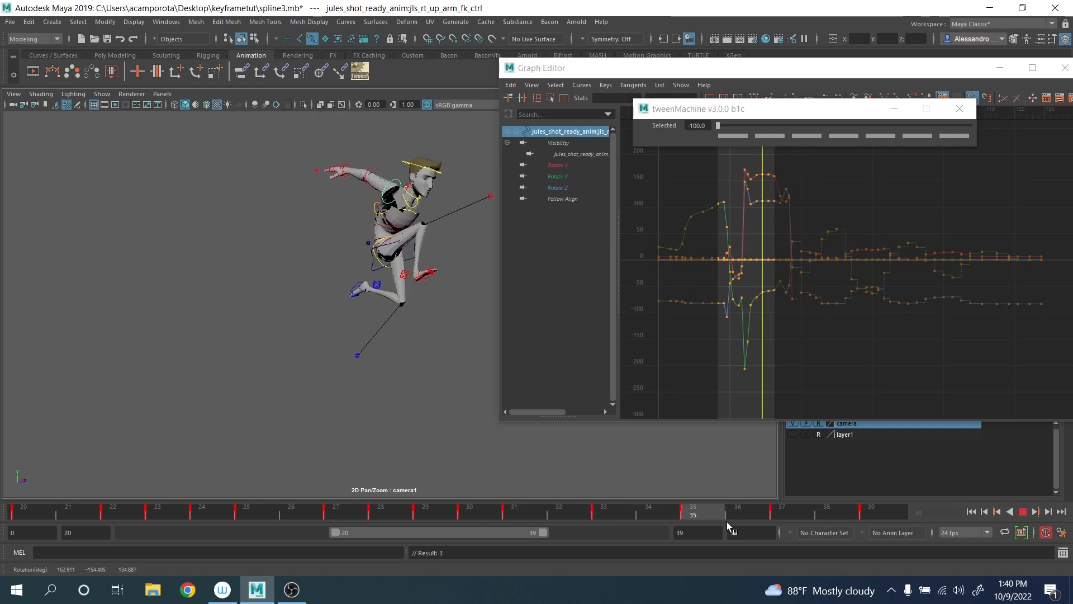
pyautogui.click(1023, 511)
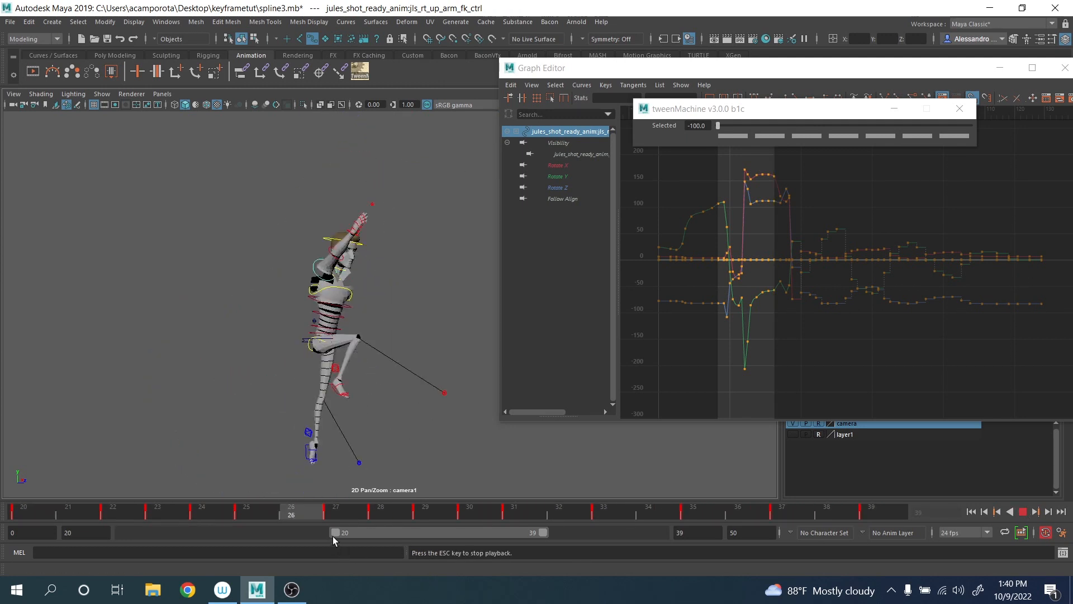
pyautogui.moveTo(334, 534); pyautogui.dragTo(276, 528)
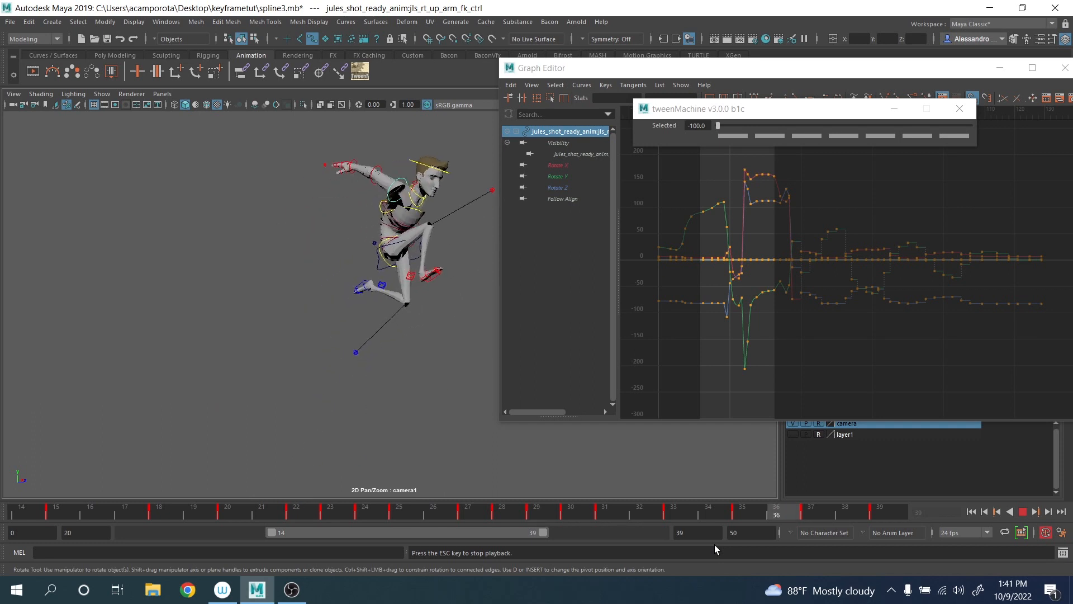
pyautogui.click(366, 511)
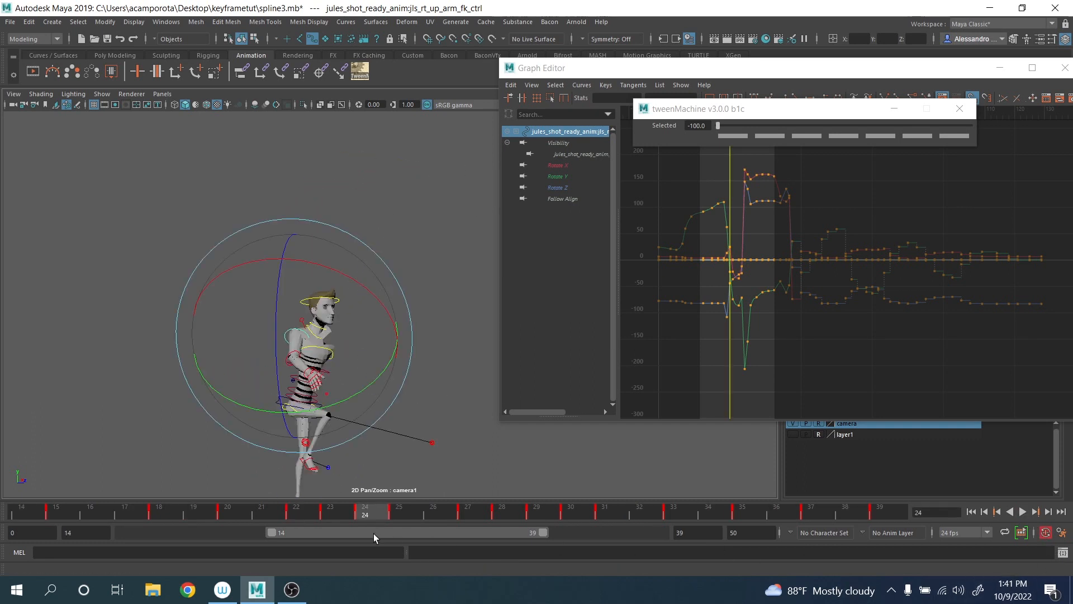
pyautogui.moveTo(285, 514); pyautogui.dragTo(484, 527)
# - Select the right arm controls from clavicle to fingers, set a key on them, and scrub to frame 28
pyautogui.press('q')
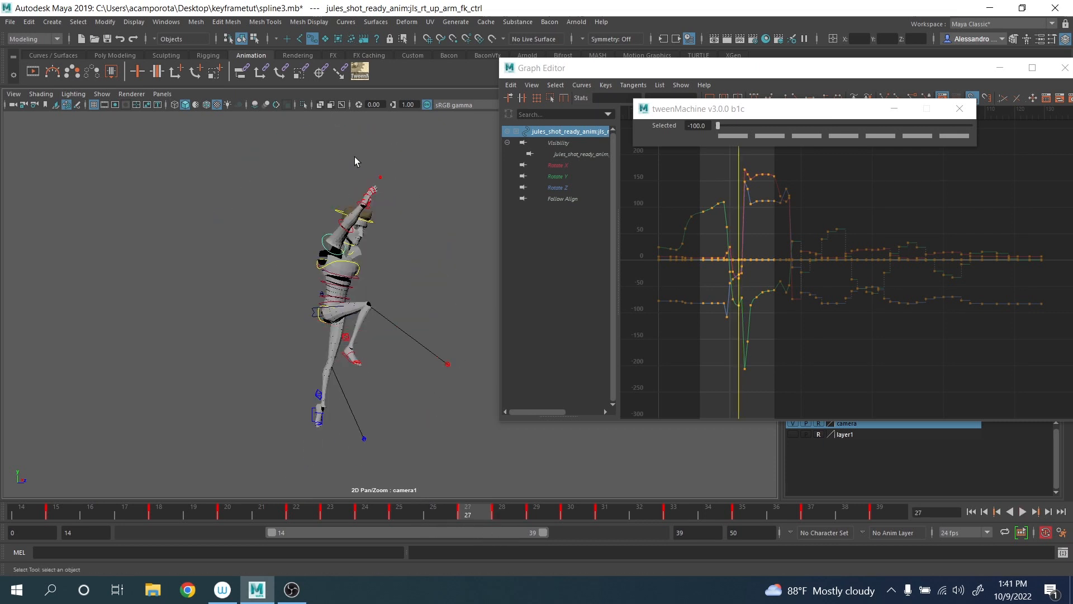
pyautogui.moveTo(400, 207); pyautogui.dragTo(400, 207)
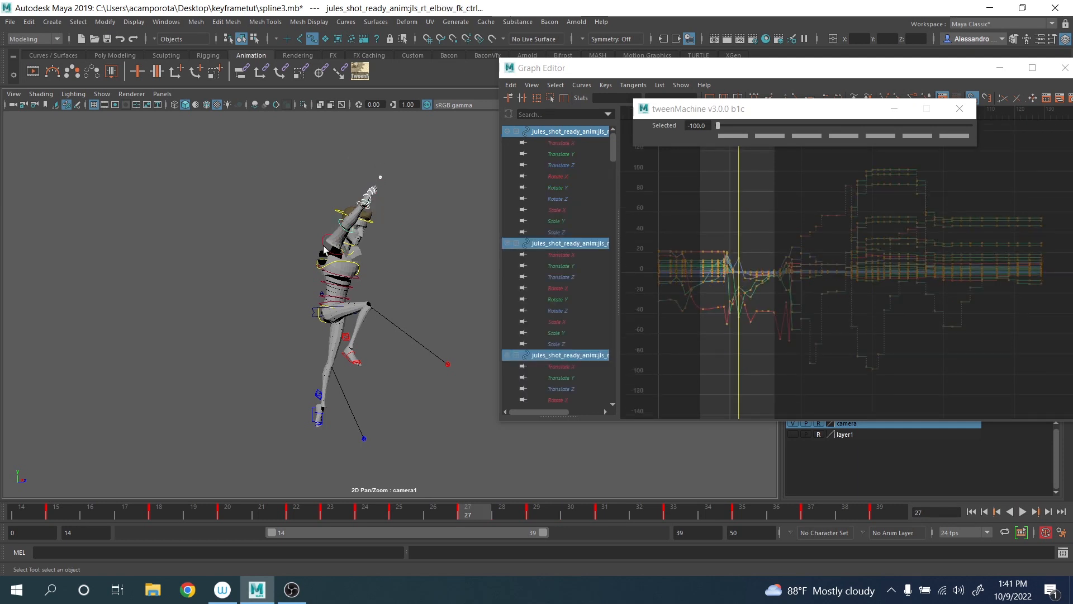
pyautogui.moveTo(437, 516); pyautogui.dragTo(504, 508)
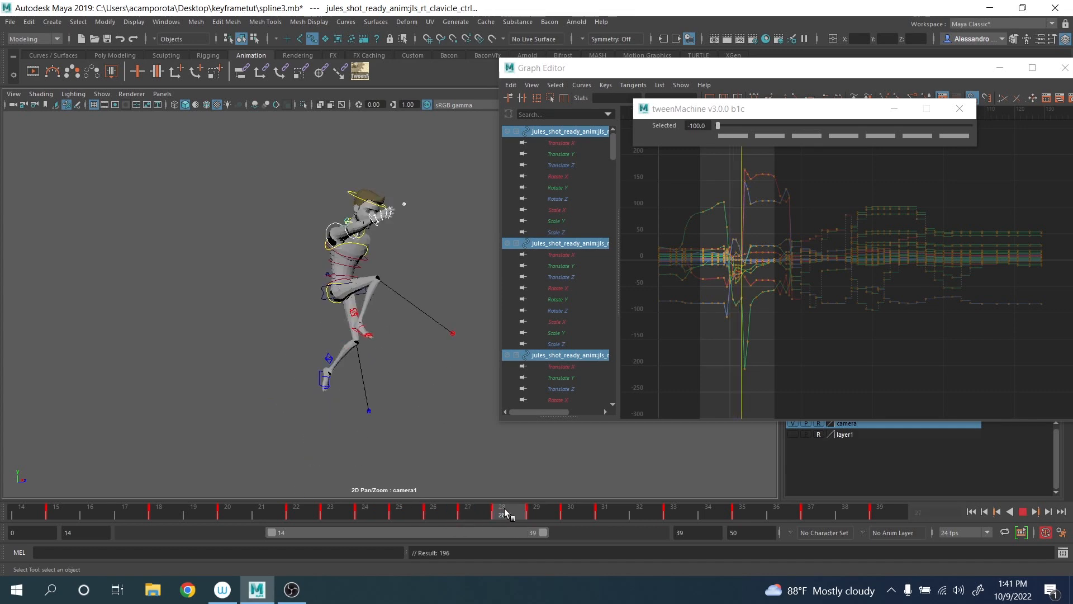
# - Rotate the right elbow at frames 28 and 29 to bend the forearm more during the downswing
pyautogui.click(437, 285)
pyautogui.click(361, 240)
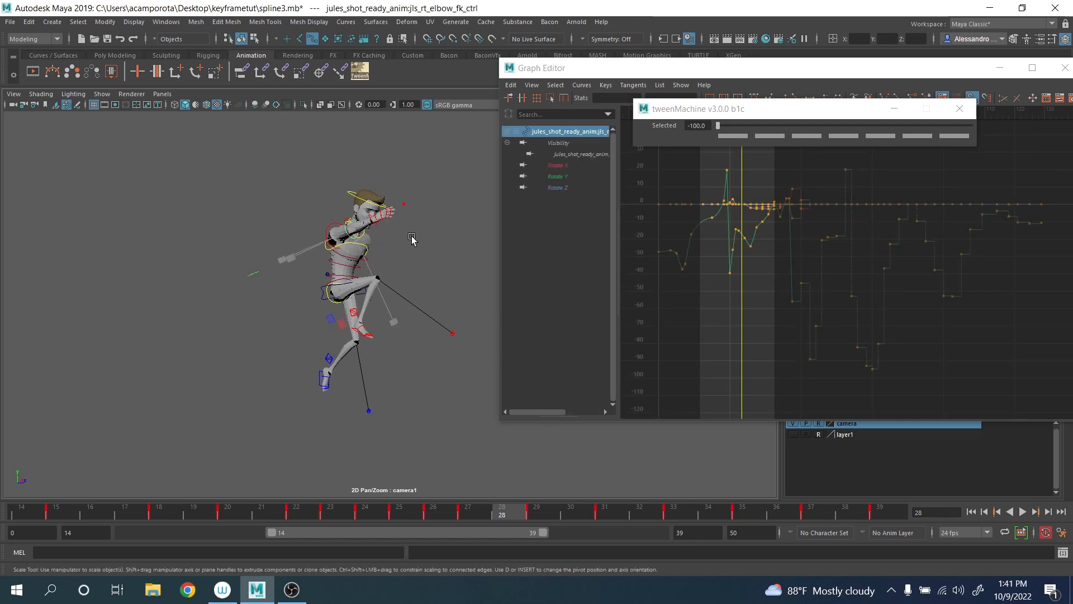
pyautogui.press('e')
pyautogui.moveTo(403, 255); pyautogui.dragTo(409, 234)
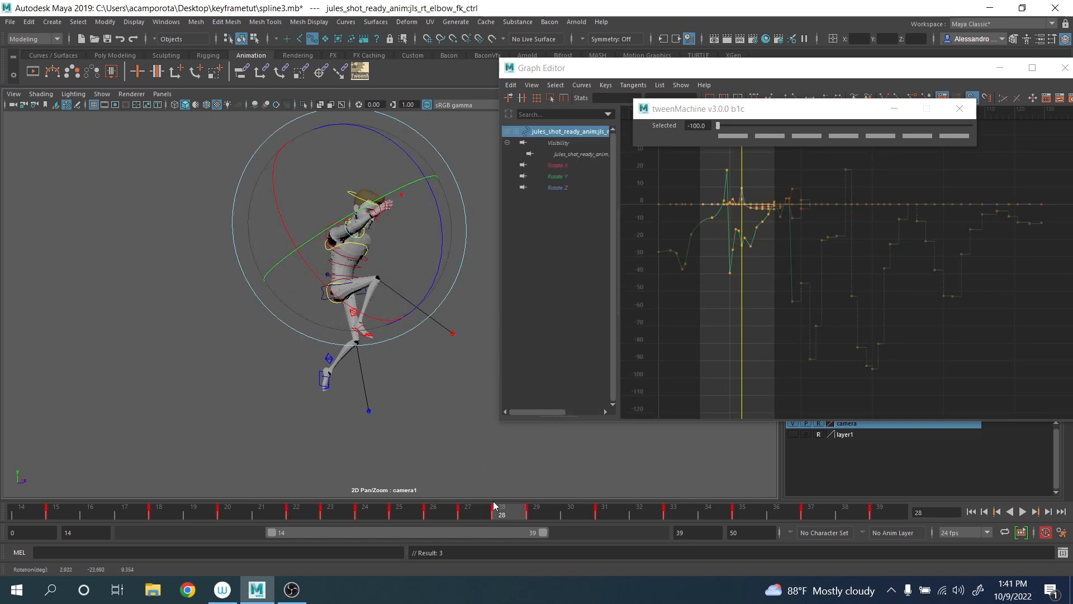
pyautogui.moveTo(493, 506); pyautogui.dragTo(534, 509)
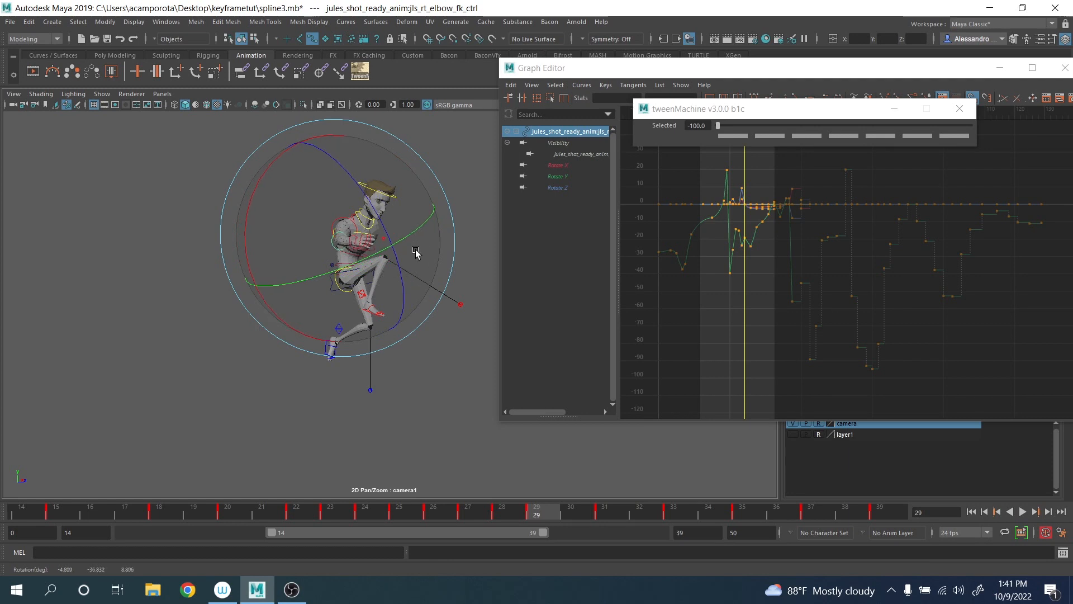
pyautogui.press('s')
# - Select all right arm controls from clavicle to fingers and delete their keys at frame 30
pyautogui.moveTo(561, 507); pyautogui.dragTo(607, 512)
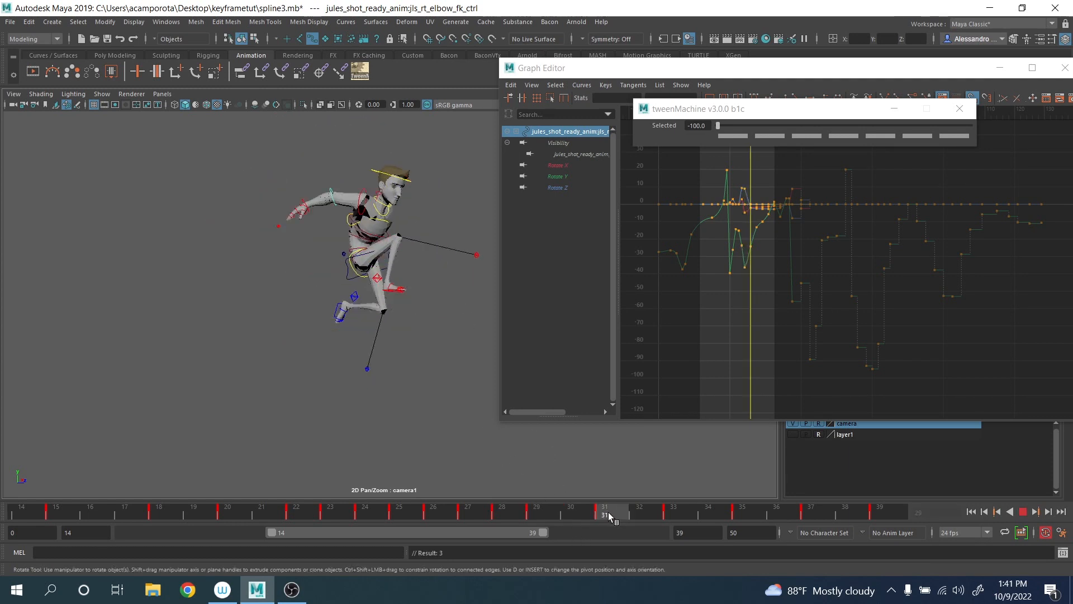
pyautogui.press('q')
pyautogui.moveTo(323, 246); pyautogui.dragTo(324, 245)
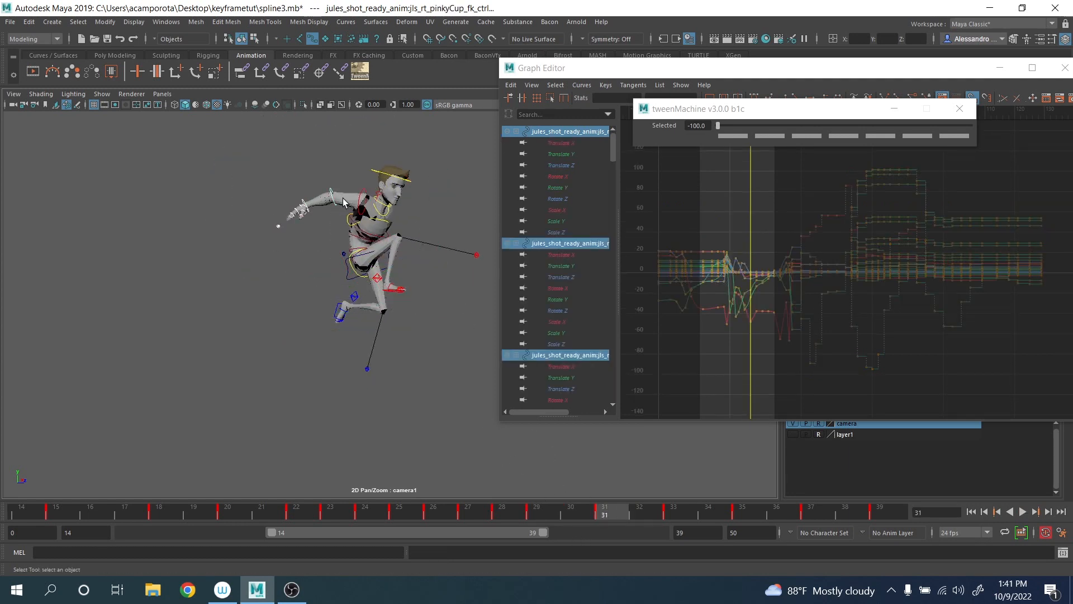
pyautogui.keyDown('shift'); pyautogui.click(374, 195); pyautogui.keyUp('shift')
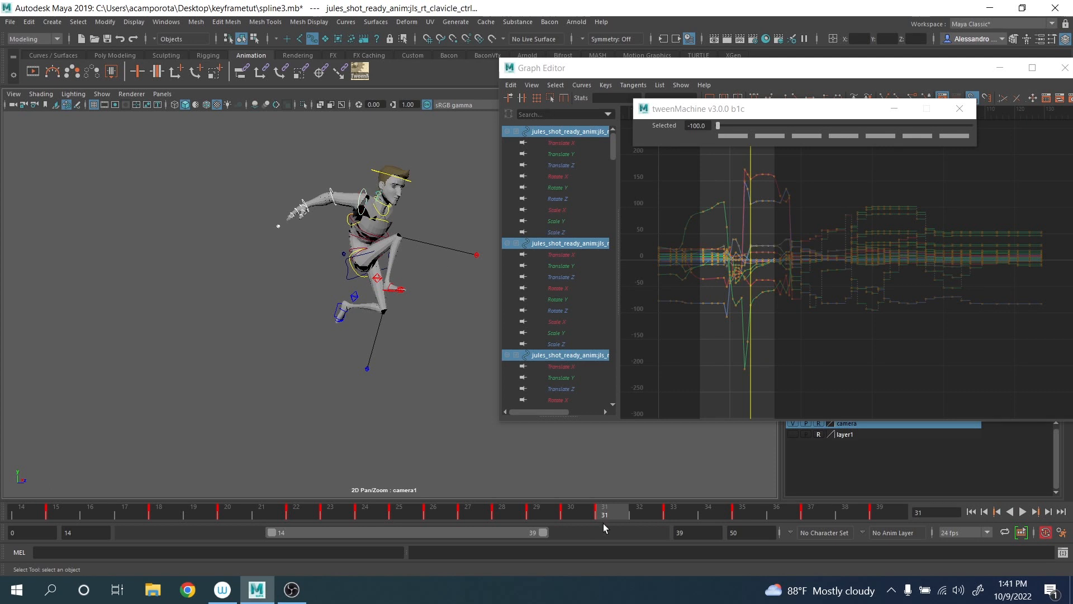
pyautogui.moveTo(603, 511); pyautogui.dragTo(578, 512)
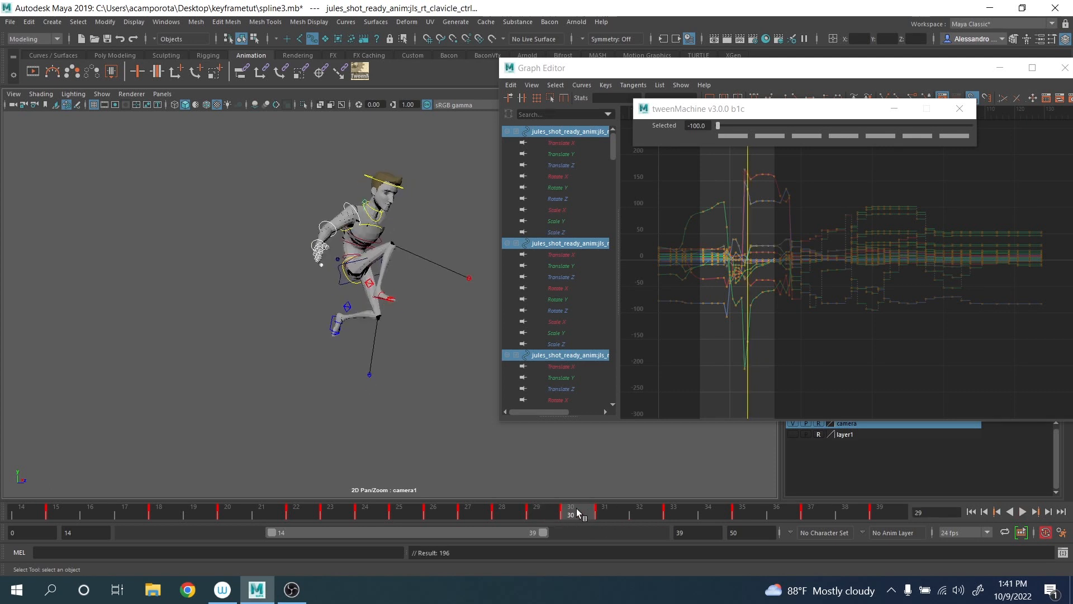
pyautogui.rightClick(585, 512)
pyautogui.click(607, 360)
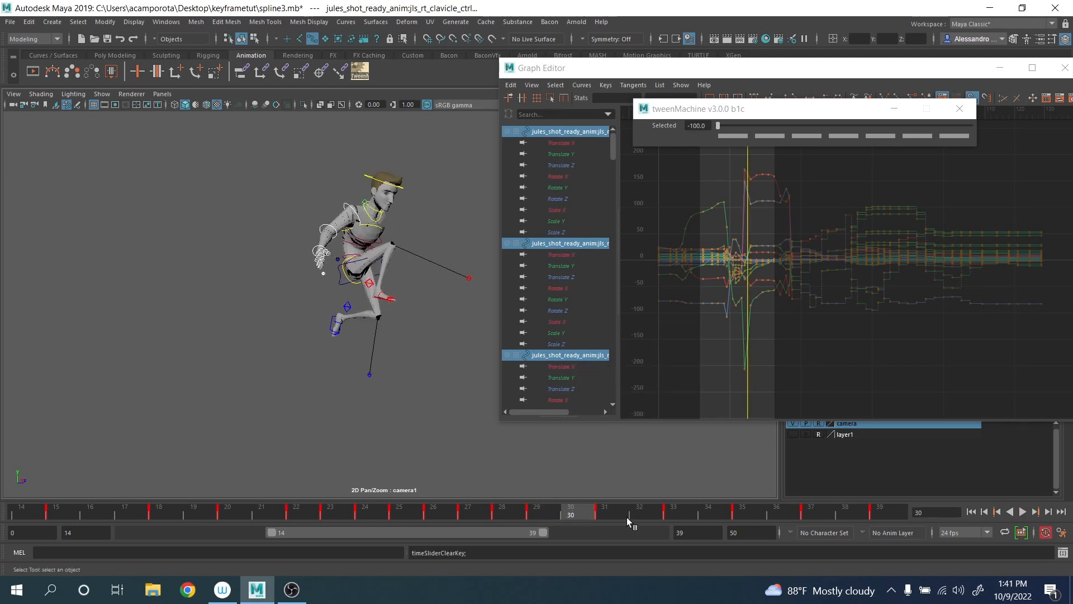
# - Scrub through and play back the right arm's downswing to check the motion around frame 30
pyautogui.keyDown('shift'); pyautogui.click(603, 511); pyautogui.keyUp('shift')
pyautogui.moveTo(574, 513); pyautogui.dragTo(1024, 558)
pyautogui.click(1025, 513)
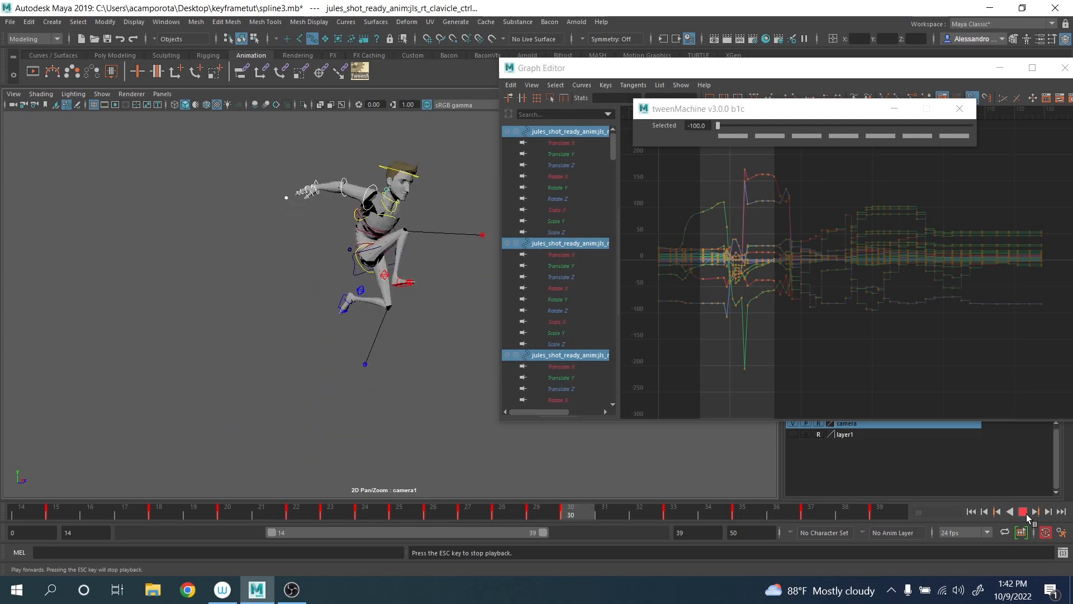
pyautogui.click(1024, 512)
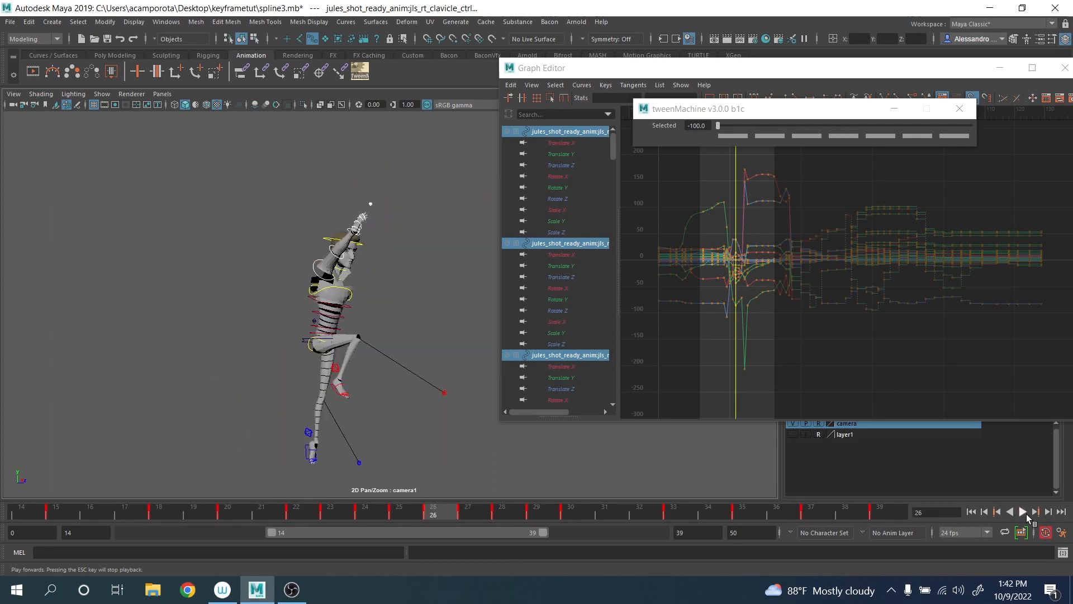
# - Tween the right arm controls at frame 30 to 61.9 with tweenMachine, and review the swing through frame 39
pyautogui.click(590, 517)
pyautogui.hotkey('alt', 'v')
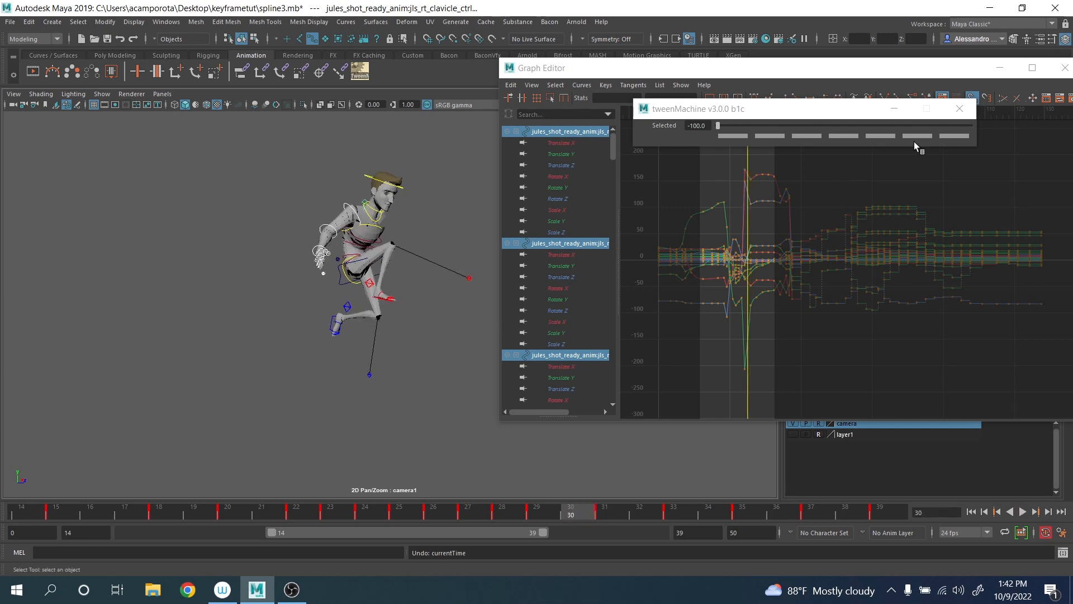
pyautogui.press('Return')
pyautogui.moveTo(599, 515); pyautogui.dragTo(873, 542)
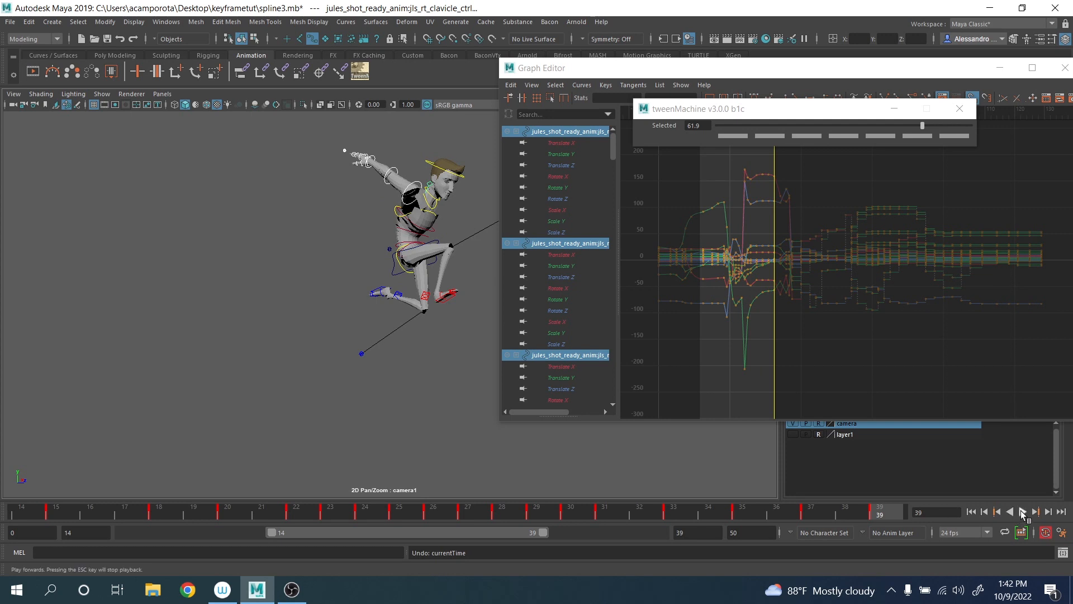
pyautogui.click(1022, 512)
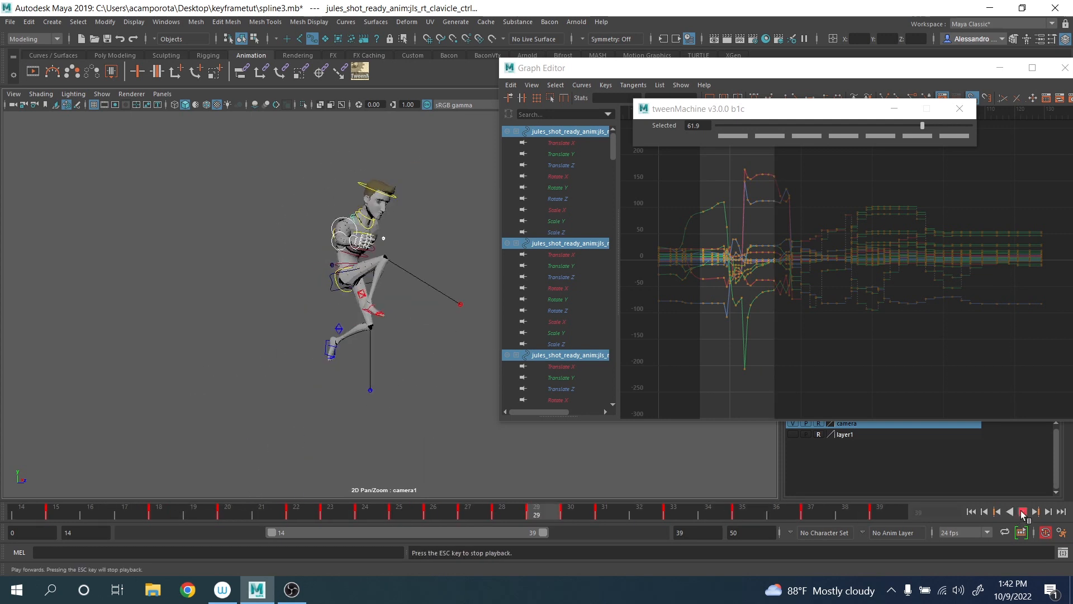
pyautogui.click(829, 512)
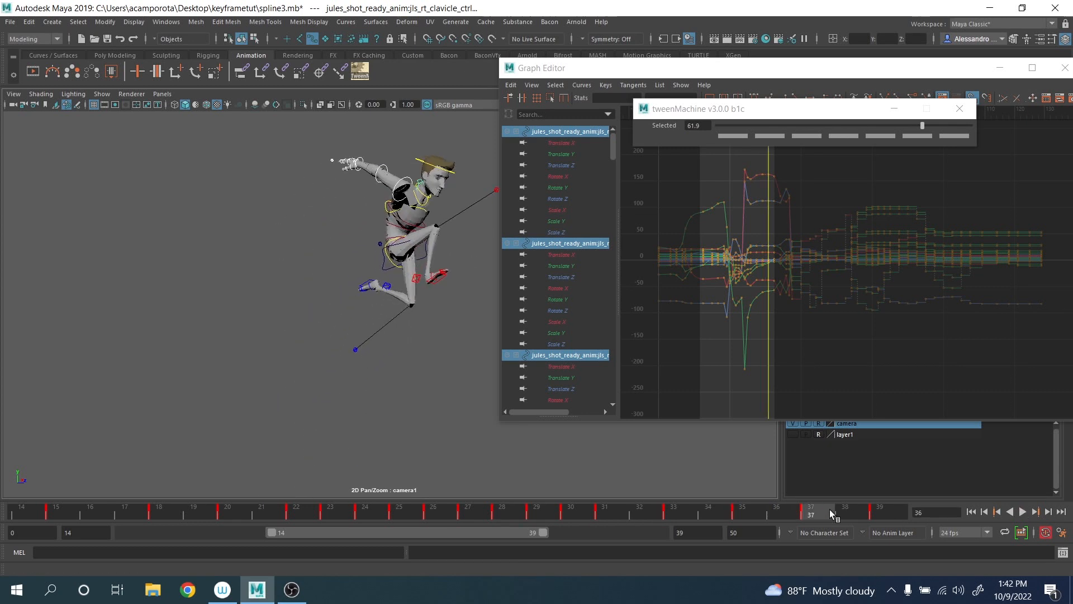
pyautogui.moveTo(829, 508); pyautogui.dragTo(893, 515)
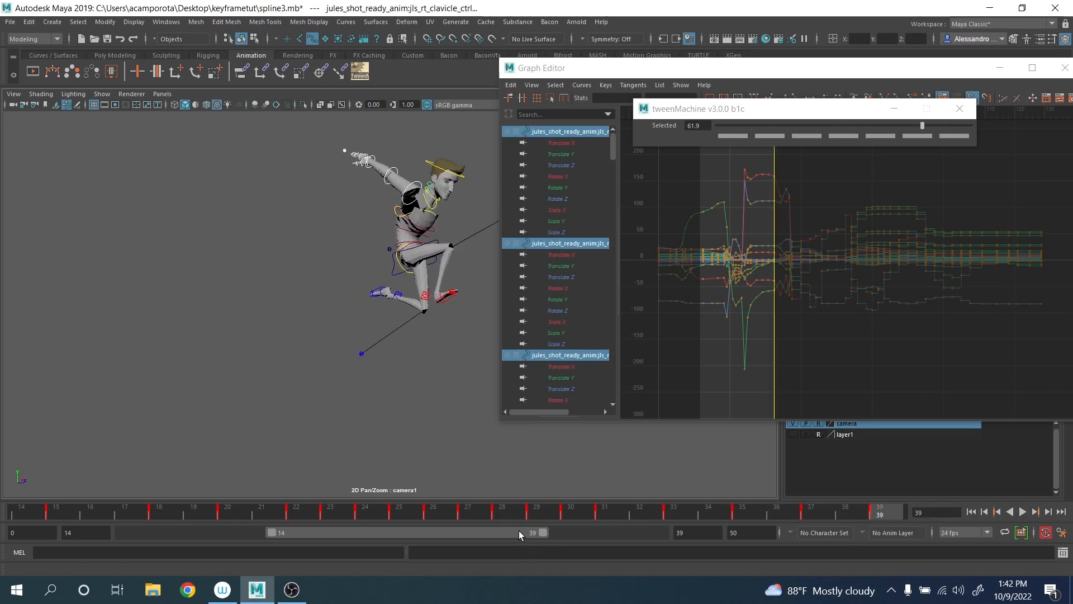
# - Shift the playback range to frames 25–50 and shorten it to end at frame 44
pyautogui.moveTo(518, 531); pyautogui.dragTo(647, 543)
pyautogui.hotkey('alt', 'v')
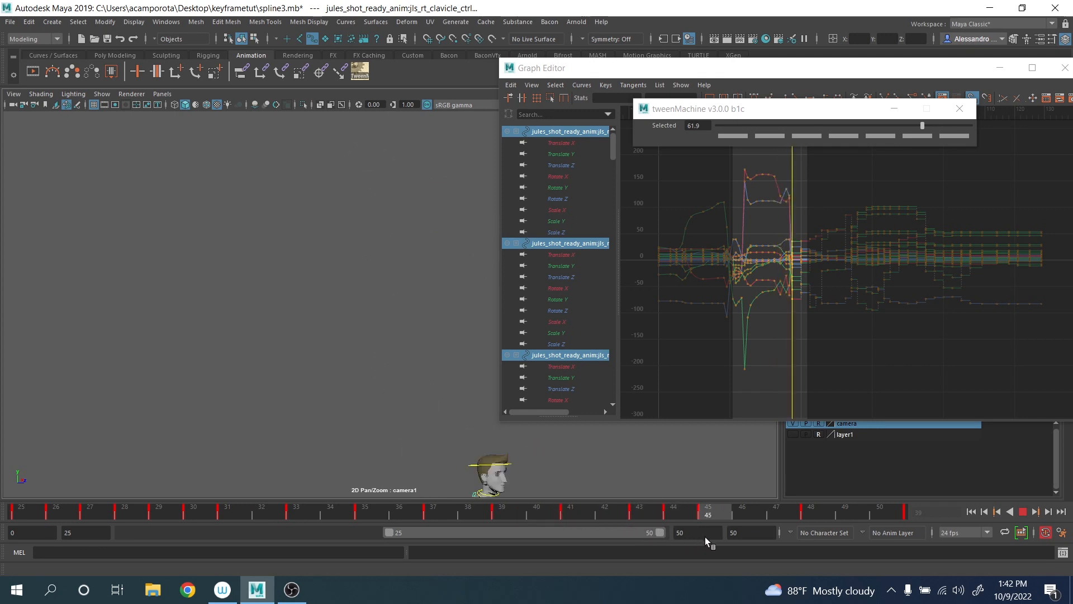
pyautogui.hotkey('alt', 'v')
pyautogui.click(686, 513)
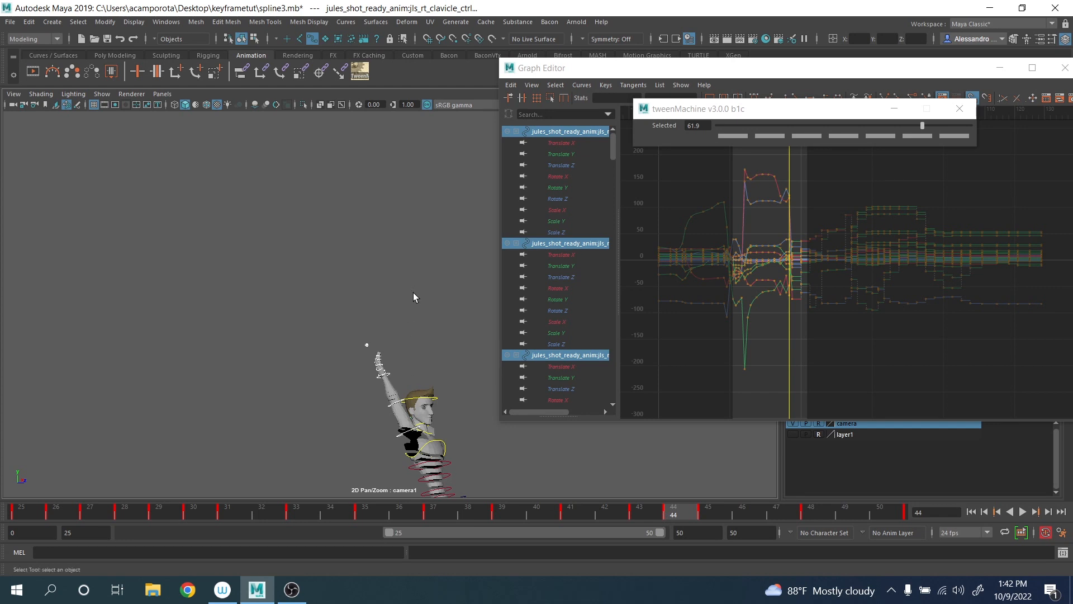
pyautogui.keyDown('alt'); pyautogui.moveTo(415, 406); pyautogui.dragTo(101, 277, button='right'); pyautogui.keyUp('alt')
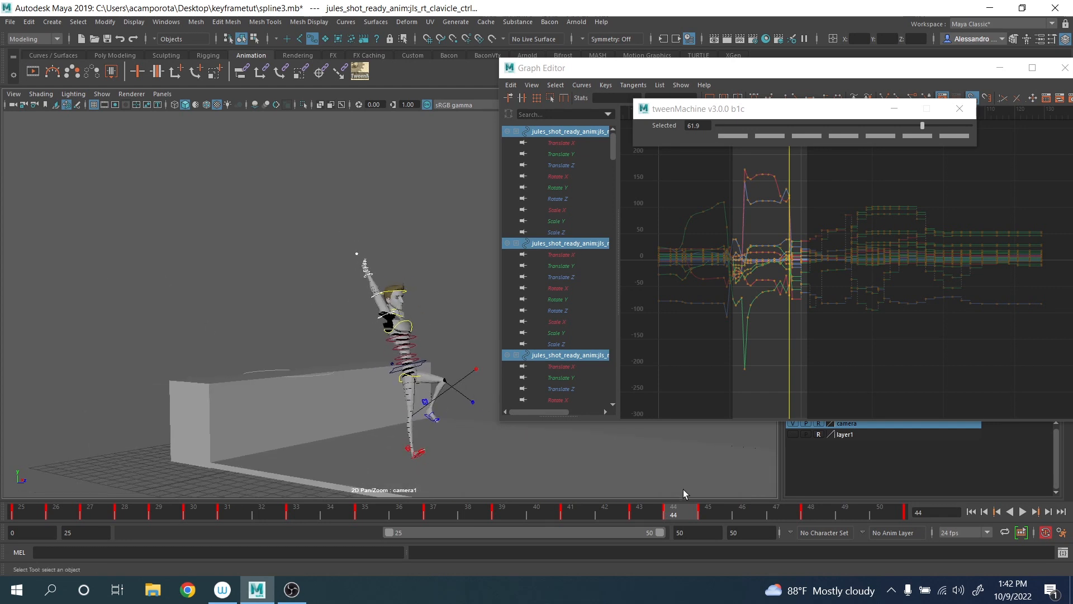
pyautogui.moveTo(648, 512); pyautogui.dragTo(589, 531)
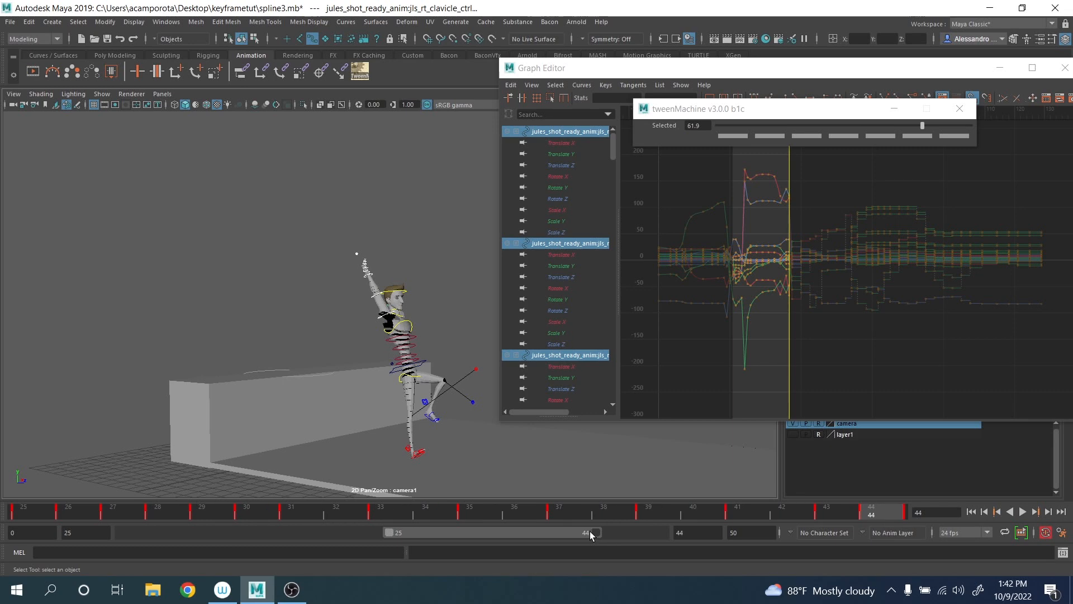
# - Play back the jump and extend the playback range to end at frame 45
pyautogui.click(1022, 512)
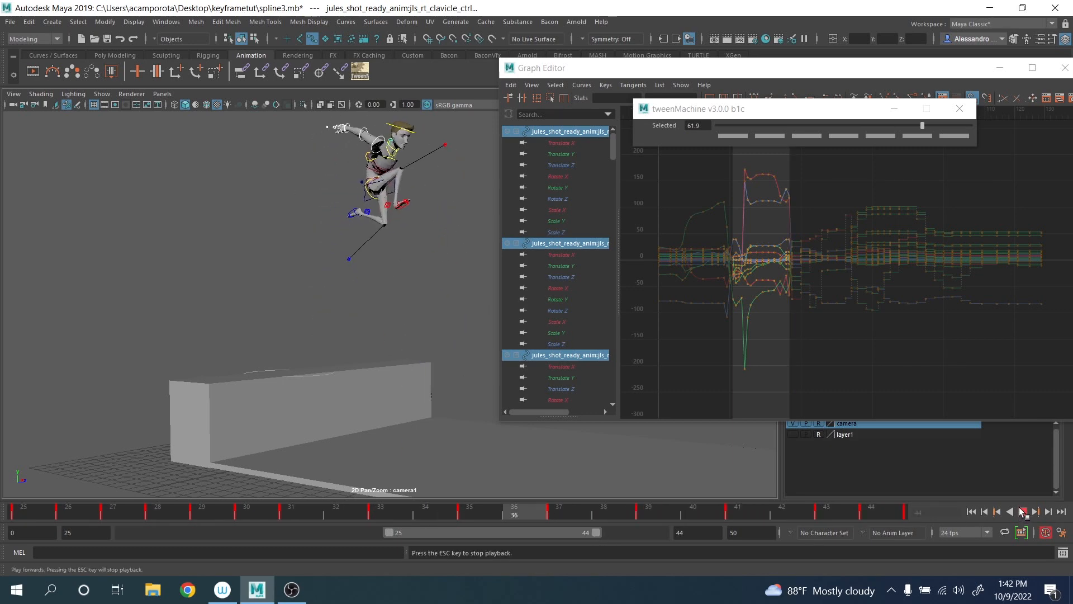
pyautogui.click(1022, 512)
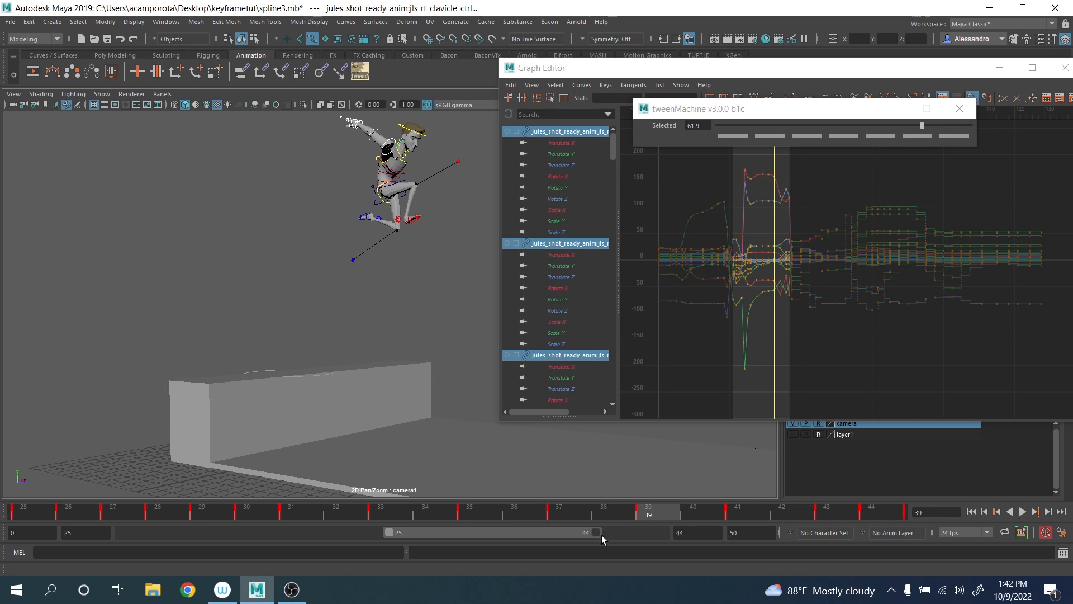
pyautogui.moveTo(601, 535); pyautogui.dragTo(605, 535)
pyautogui.hotkey('alt', 'v')
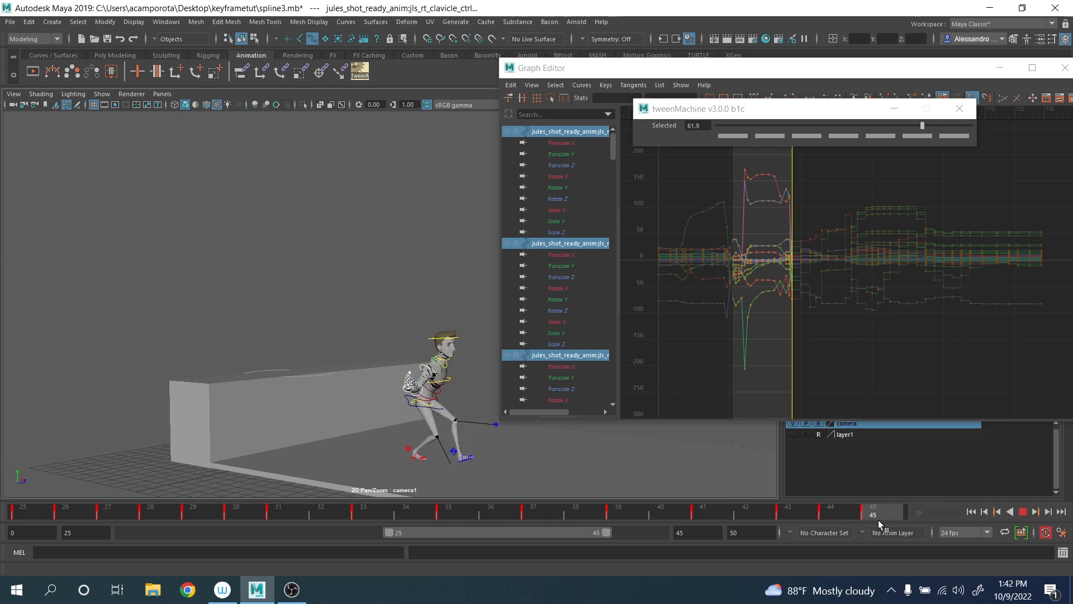
# - Shorten the playback range to end at frame 44, play back the jump, and clear the control selection
pyautogui.click(839, 517)
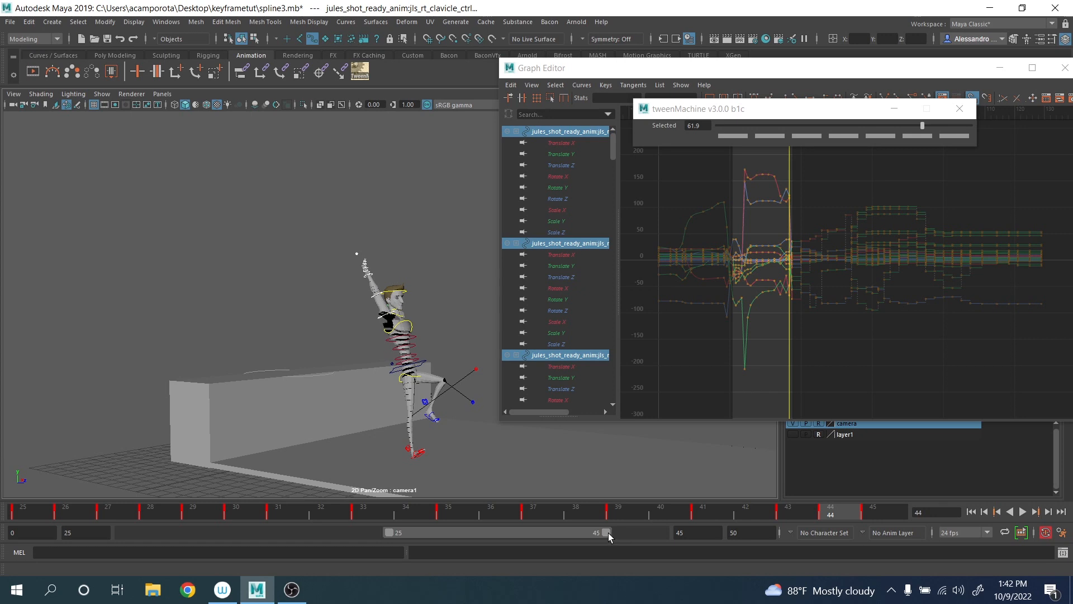
pyautogui.moveTo(607, 532); pyautogui.dragTo(603, 532)
pyautogui.click(1023, 512)
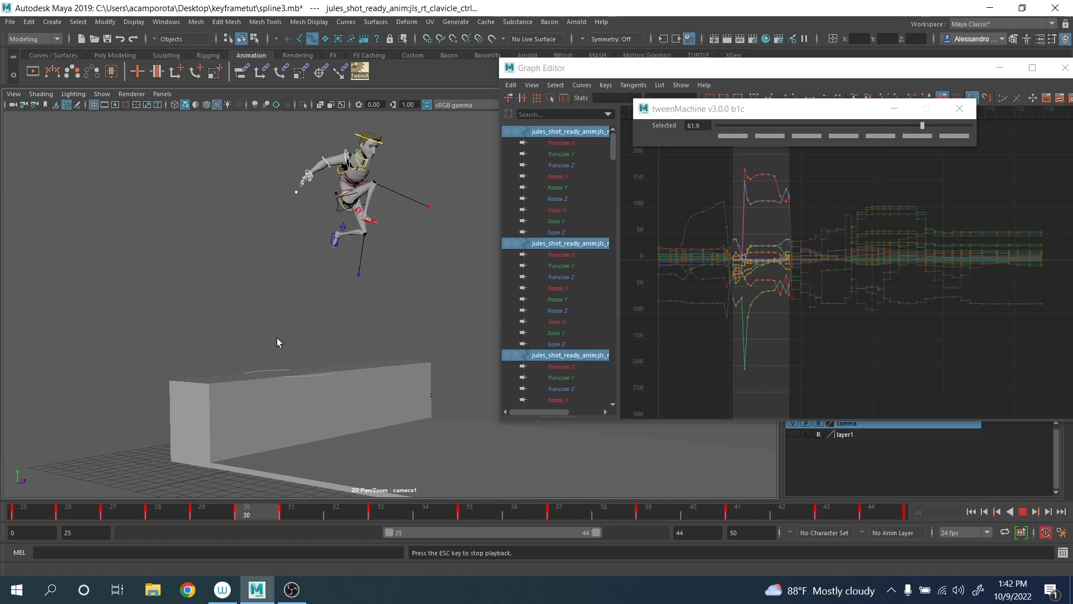
pyautogui.click(149, 308)
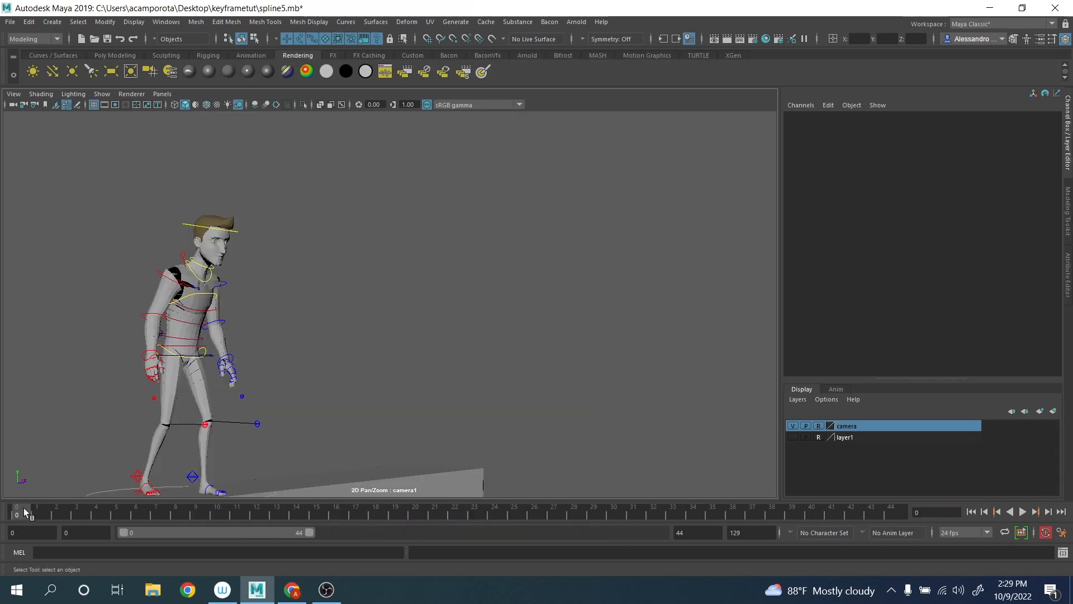
# - Scrub the character's jump from the opening pose through the crouch and takeoff at frames 23 to 26
pyautogui.moveTo(78, 512)
pyautogui.mouseDown()
pyautogui.moveTo(293, 511)
pyautogui.moveTo(161, 510)
pyautogui.moveTo(282, 509)
pyautogui.moveTo(496, 534)
pyautogui.moveTo(484, 514)
pyautogui.mouseUp()
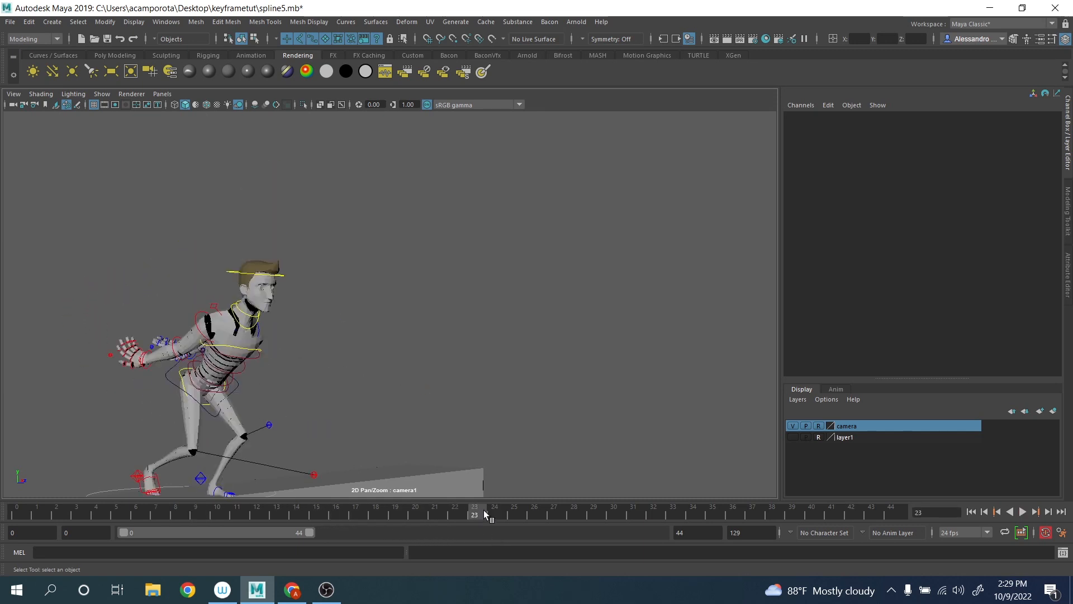
pyautogui.click(498, 513)
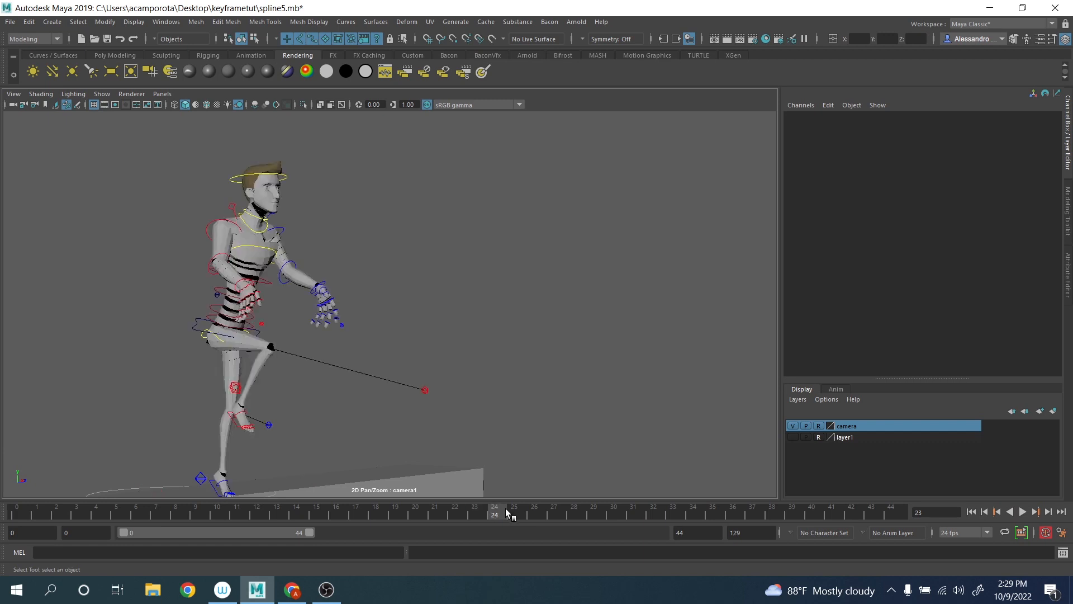
pyautogui.moveTo(255, 274); pyautogui.dragTo(280, 300, button='middle')
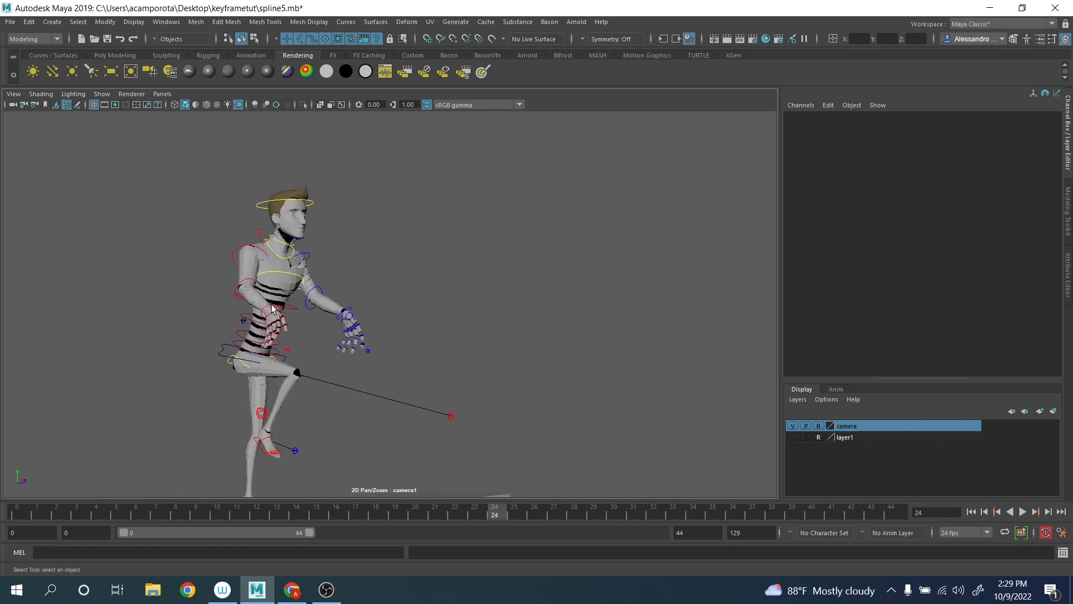
pyautogui.moveTo(280, 299); pyautogui.dragTo(491, 454, button='right')
pyautogui.moveTo(507, 515); pyautogui.dragTo(538, 515)
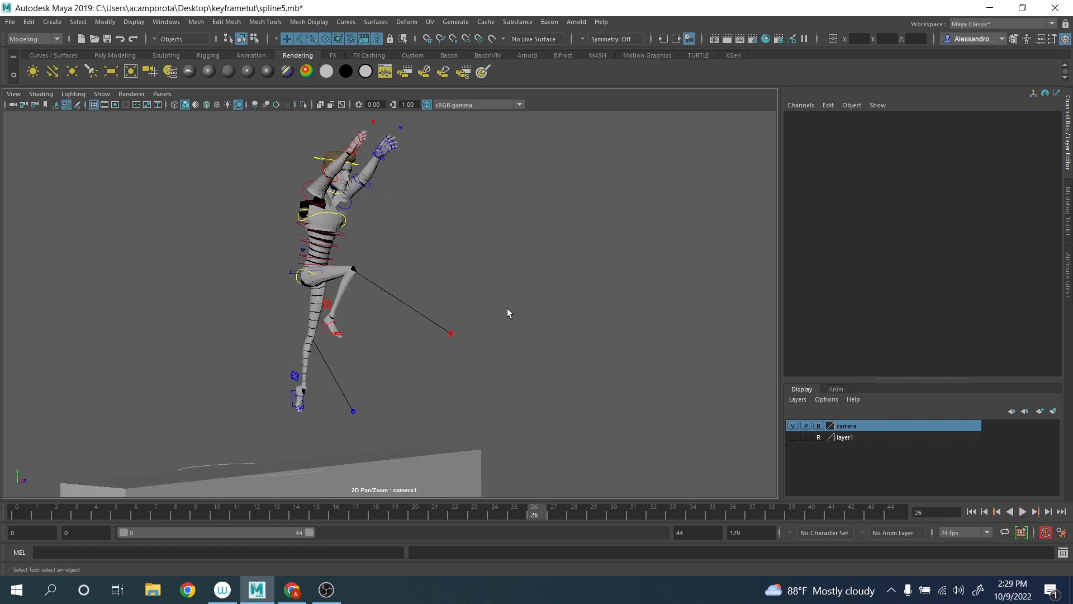
# - Play back the jump up close, and replay it from frame 0 in the full camera view with 2D pan/zoom off
pyautogui.moveTo(507, 307); pyautogui.dragTo(524, 478, button='middle')
pyautogui.hotkey('alt', 'v')
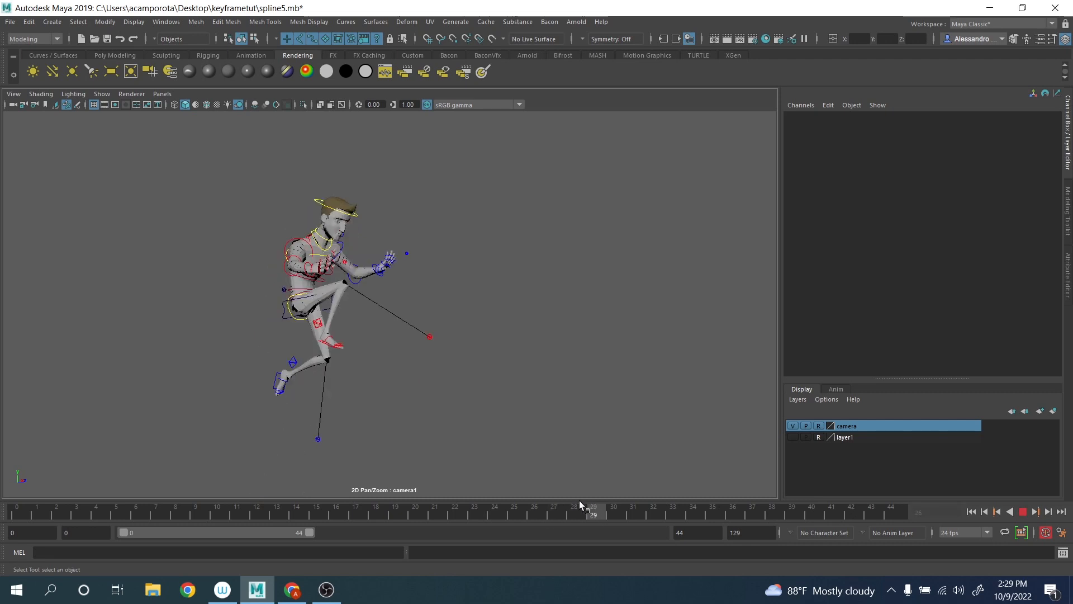
pyautogui.moveTo(624, 498)
pyautogui.mouseDown()
pyautogui.moveTo(599, 497)
pyautogui.moveTo(730, 495)
pyautogui.moveTo(571, 475)
pyautogui.moveTo(649, 464)
pyautogui.moveTo(857, 480)
pyautogui.moveTo(551, 463)
pyautogui.moveTo(800, 467)
pyautogui.moveTo(28, 391)
pyautogui.mouseUp()
pyautogui.press('\\')
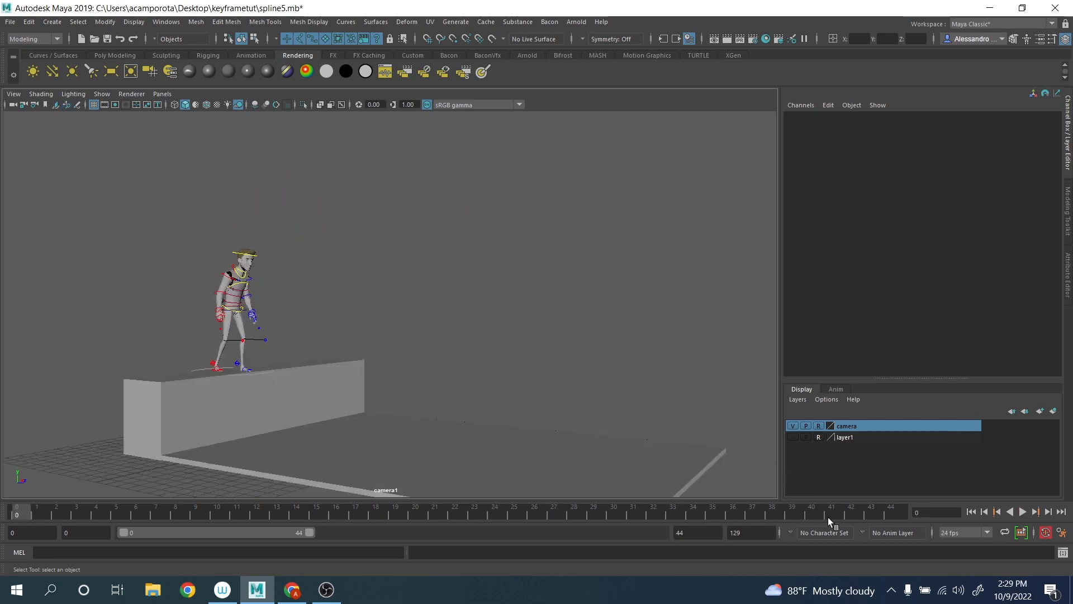
pyautogui.click(1022, 512)
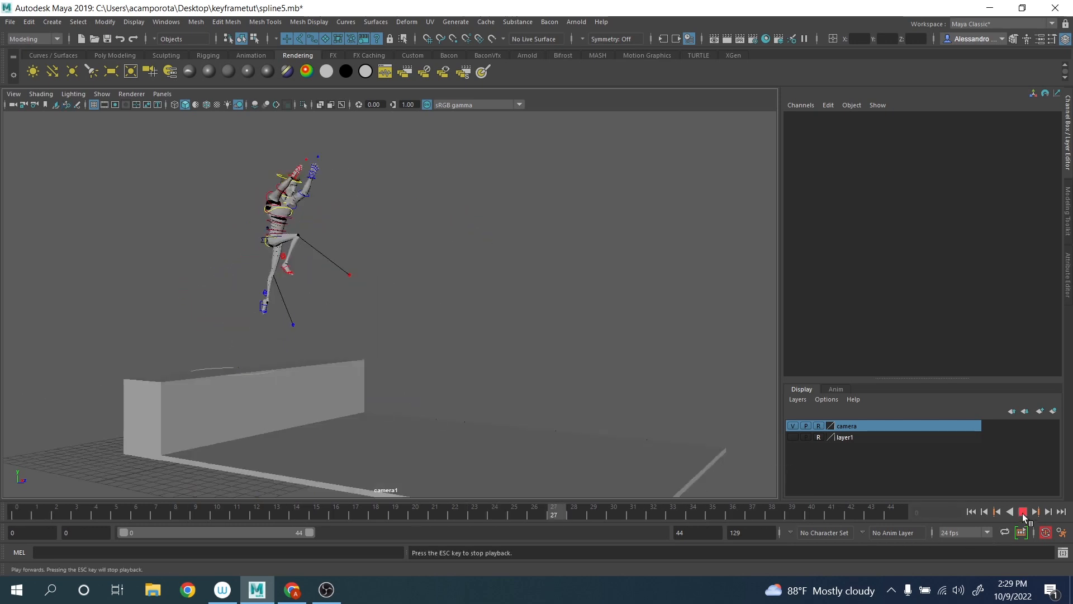